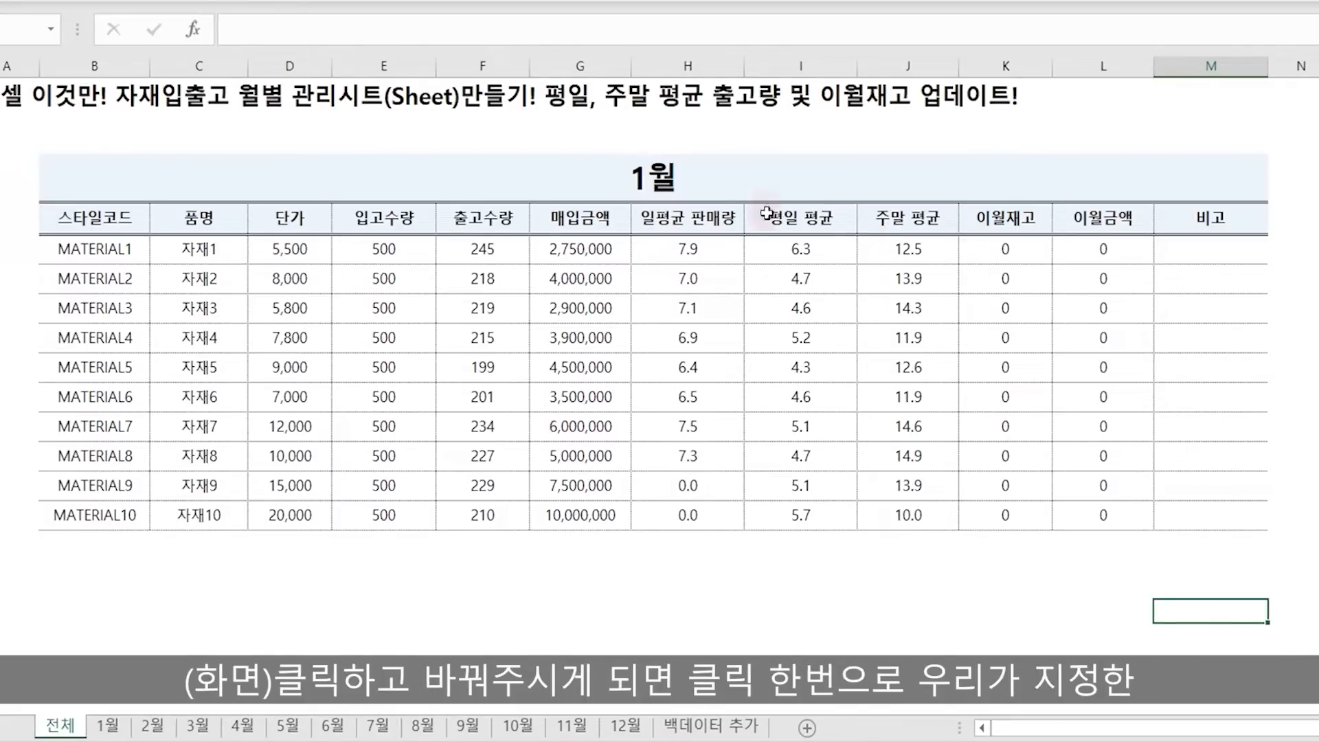
Switch the month shown in the summary sheet's title cell to 2월.
left_click(797, 180)
key("alt+Down")
left_click(127, 229)
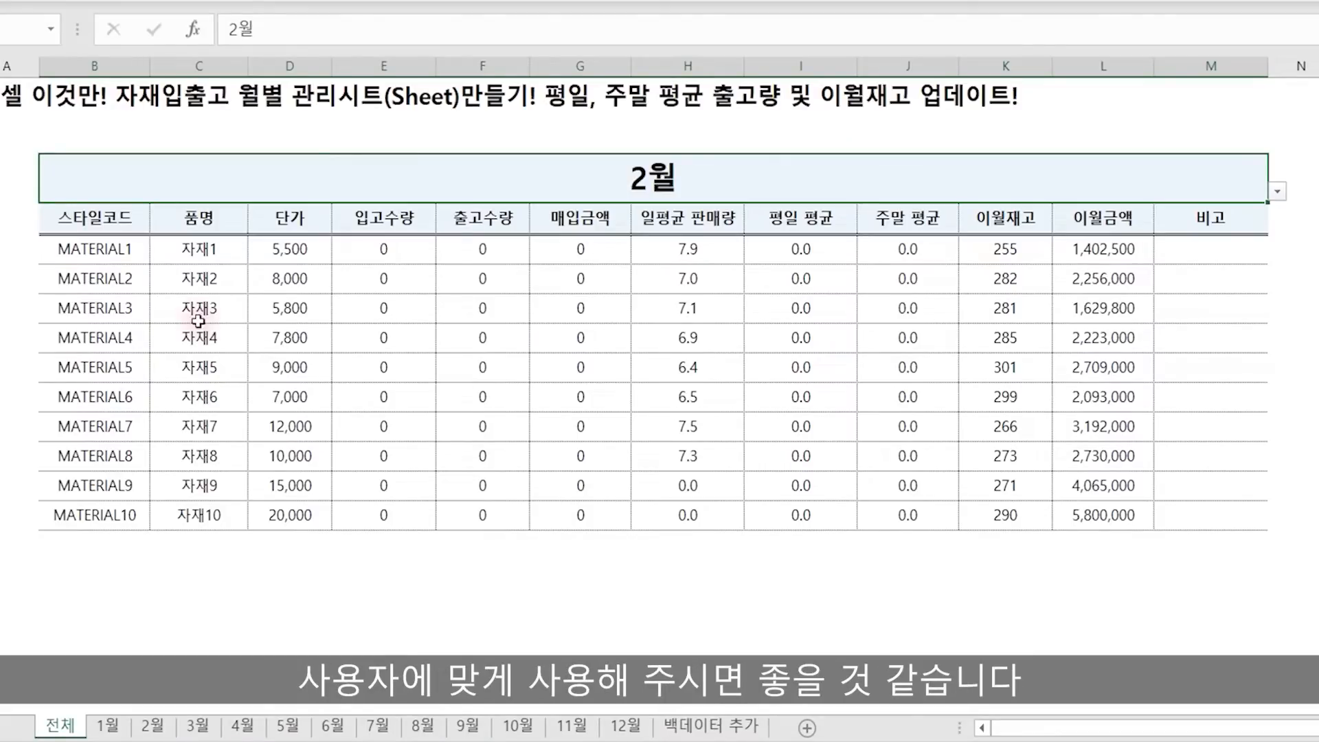
Inspect the MATERIAL1 row of the summary table cell by cell, from 스타일코드 across to 이월금액.
left_click(109, 257)
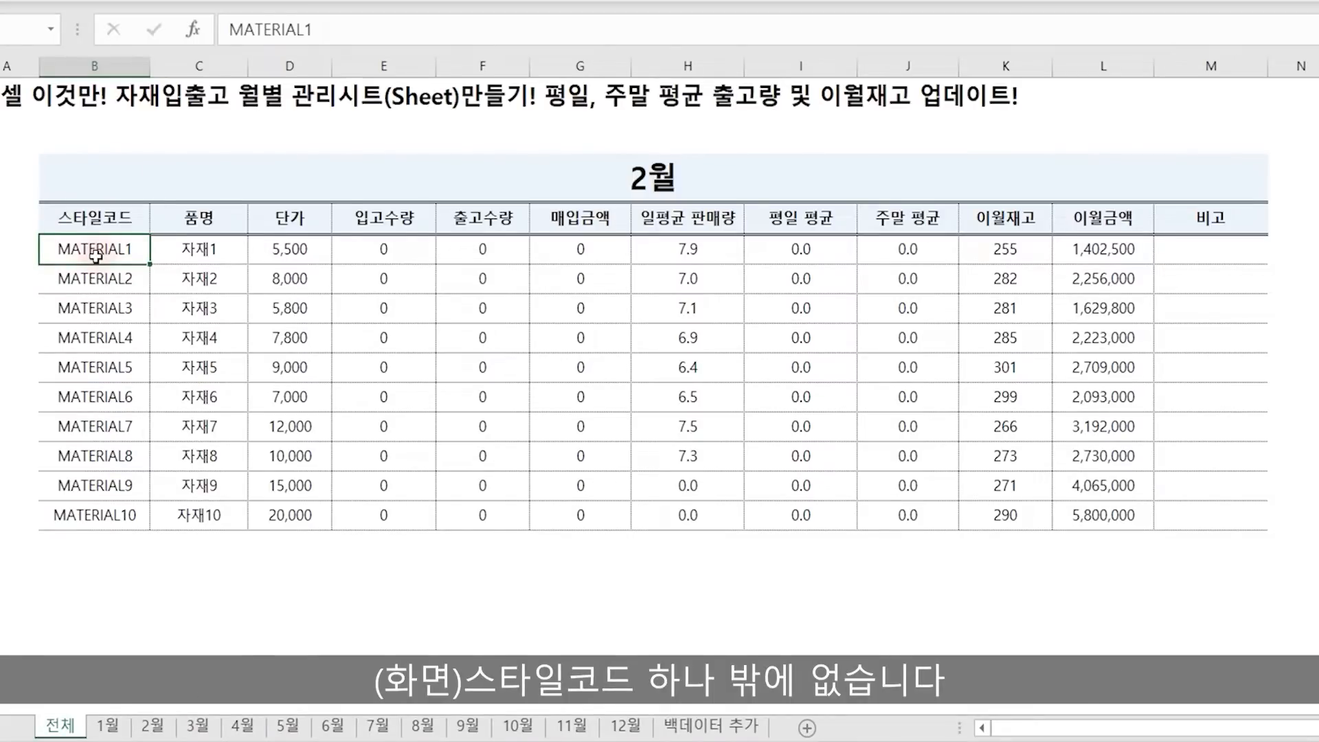
left_click(199, 250)
left_click(282, 249)
left_click(377, 250)
left_click(462, 250)
left_click(580, 250)
left_click(701, 250)
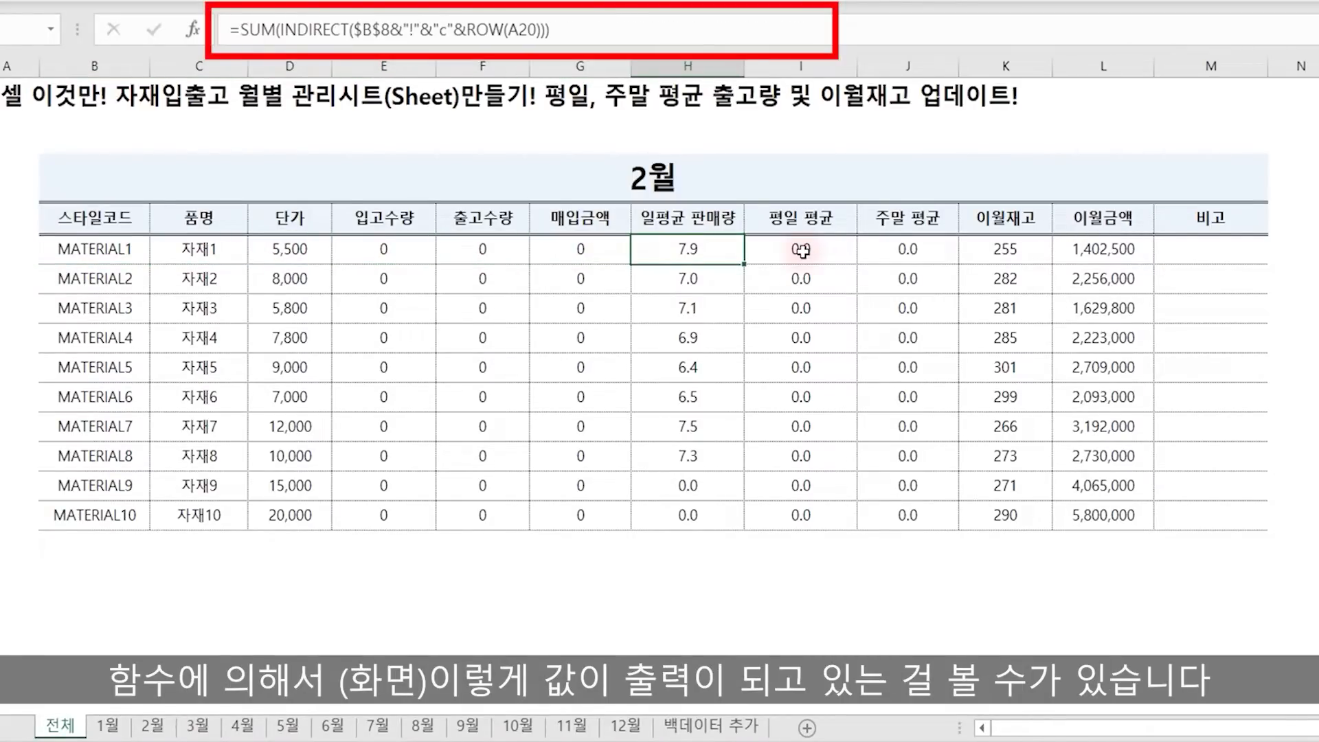
left_click(906, 250)
left_click(1004, 249)
left_click(1103, 249)
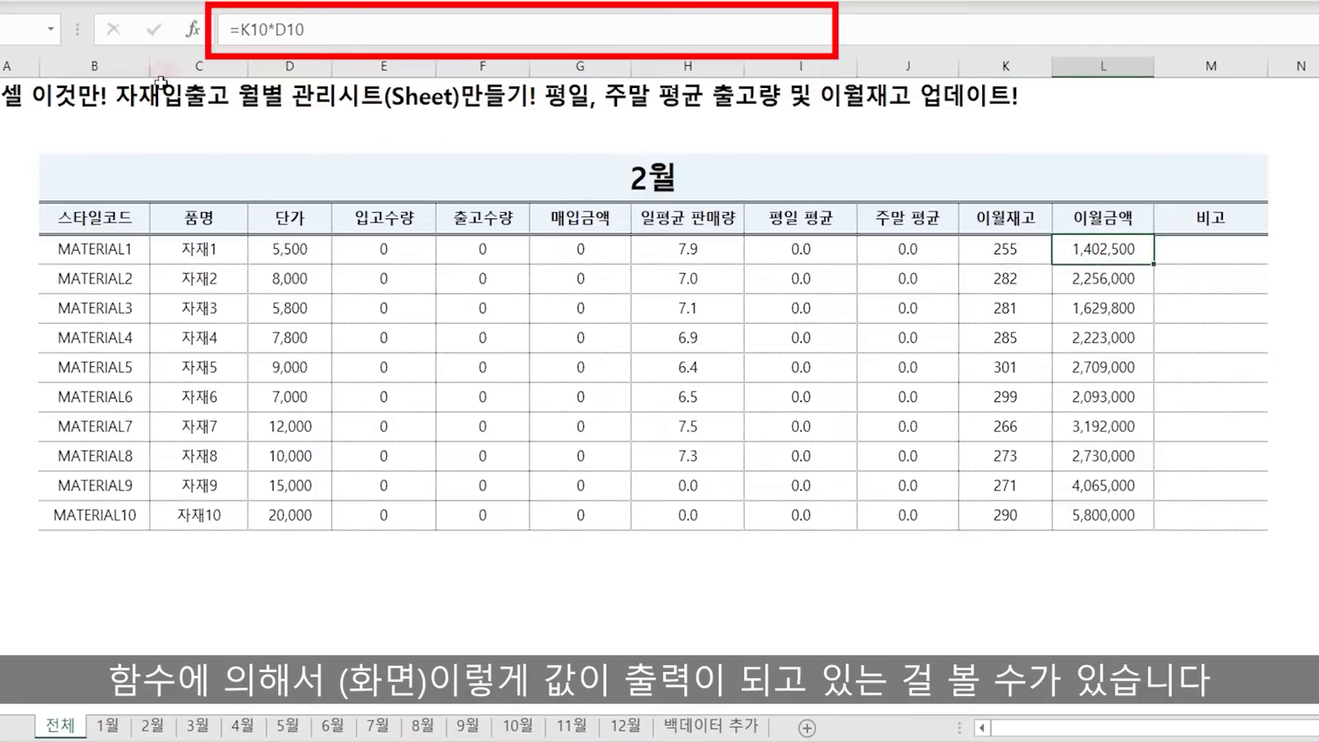
left_click(482, 679)
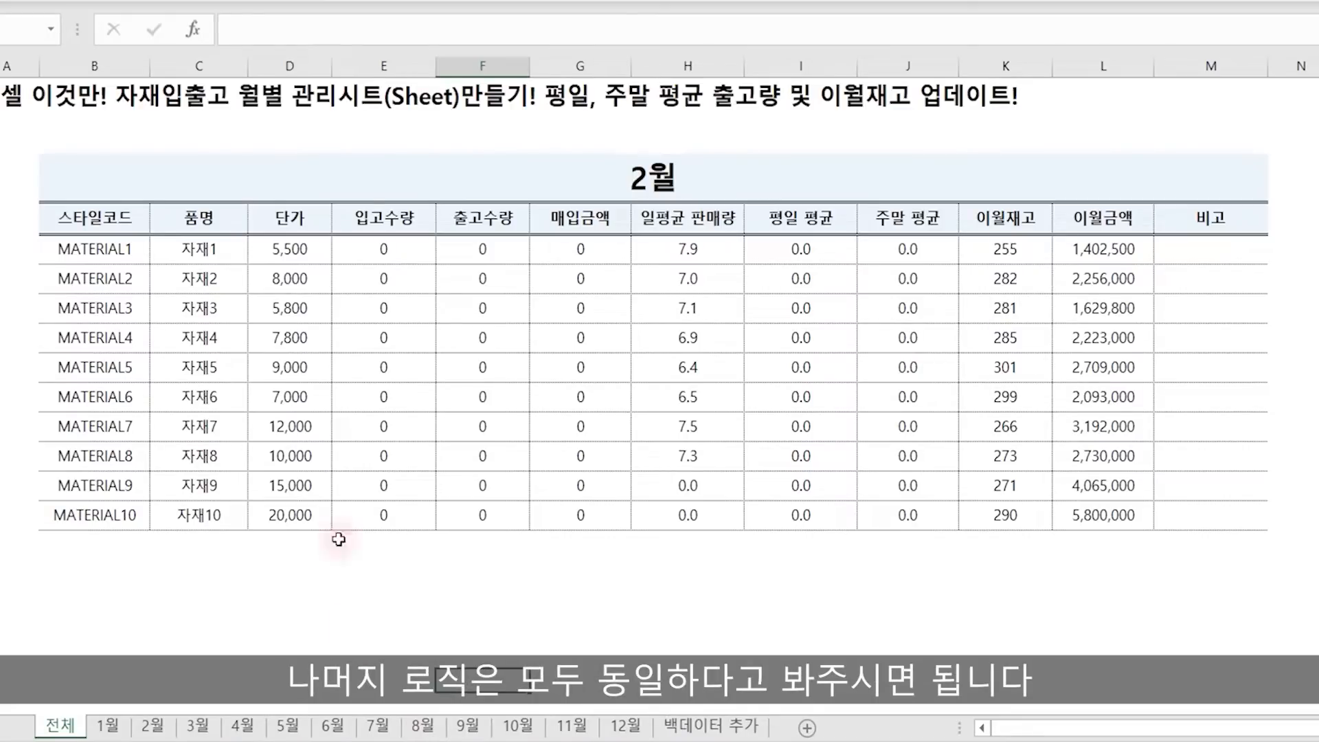
Examine the MATERIAL1 formulas for 품명, 단가, 입고수량, 출고수량 and 매입금액, including the cells 매입금액 references.
left_click(193, 249)
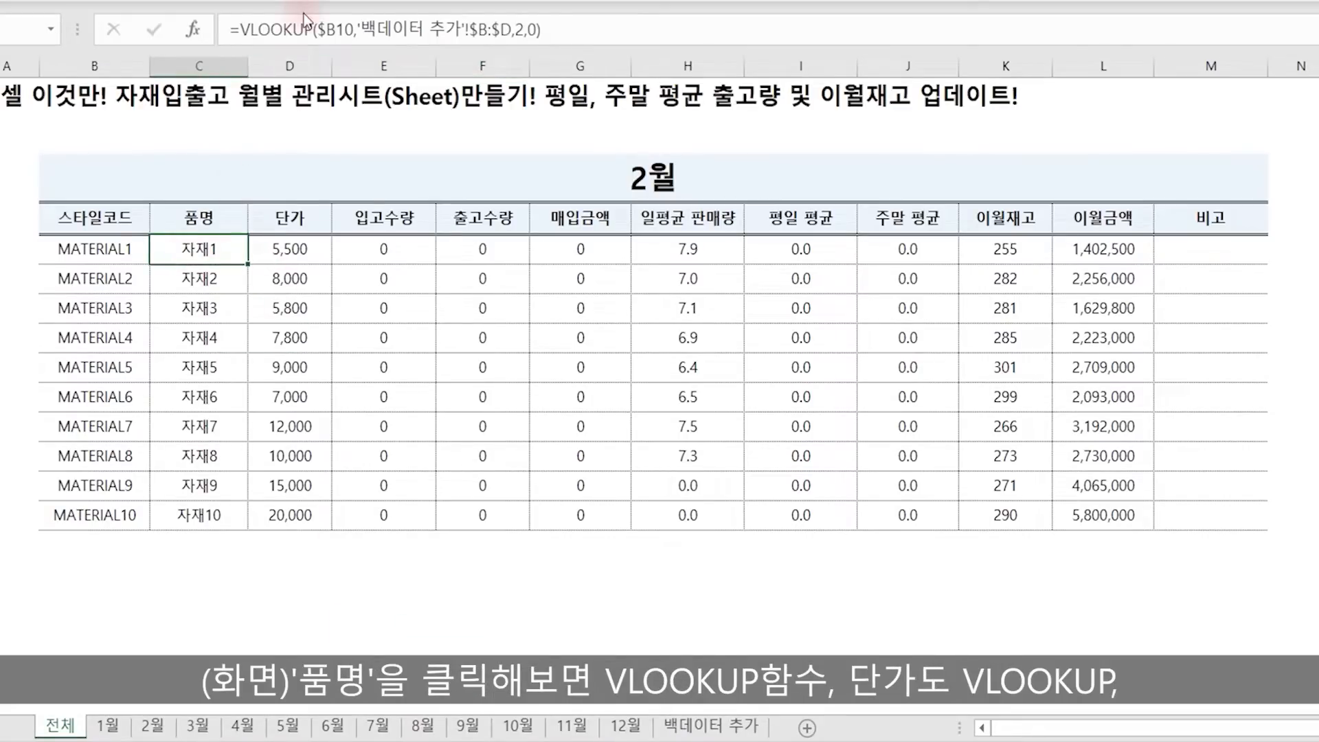
left_click(287, 252)
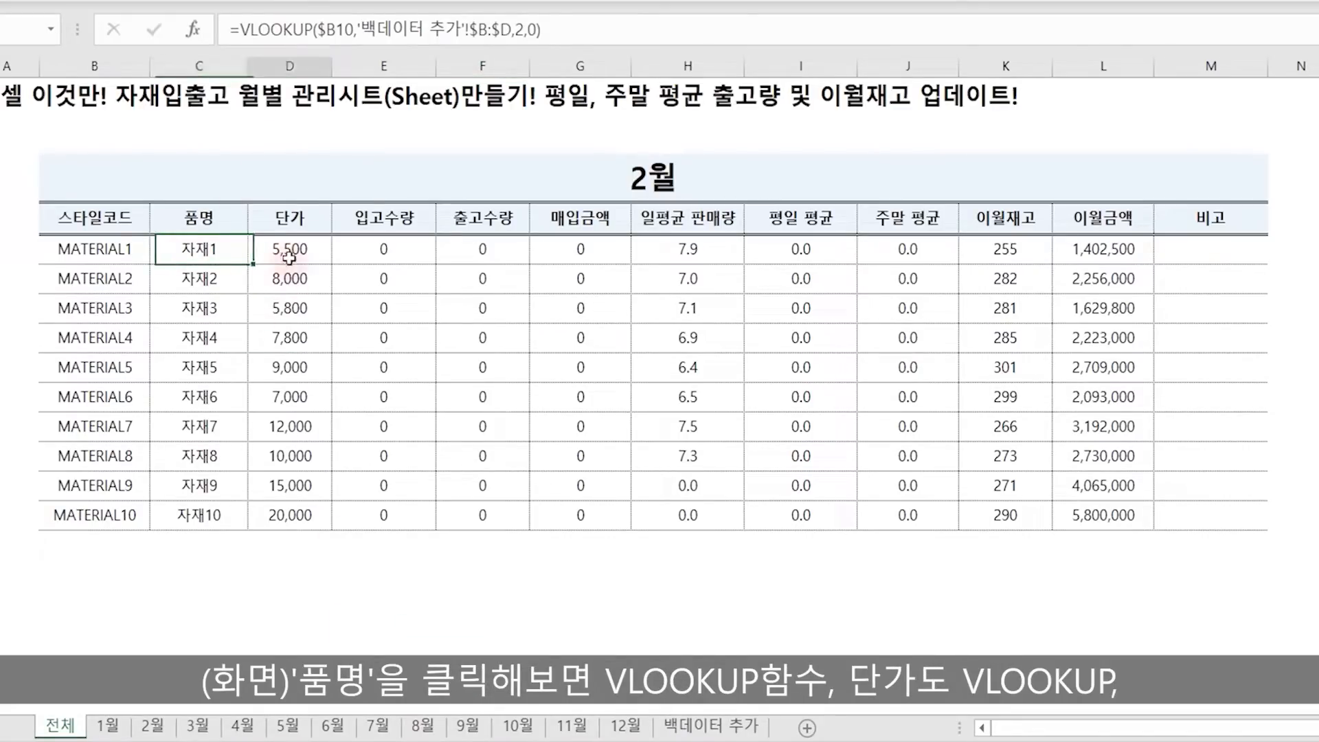
left_click(371, 254)
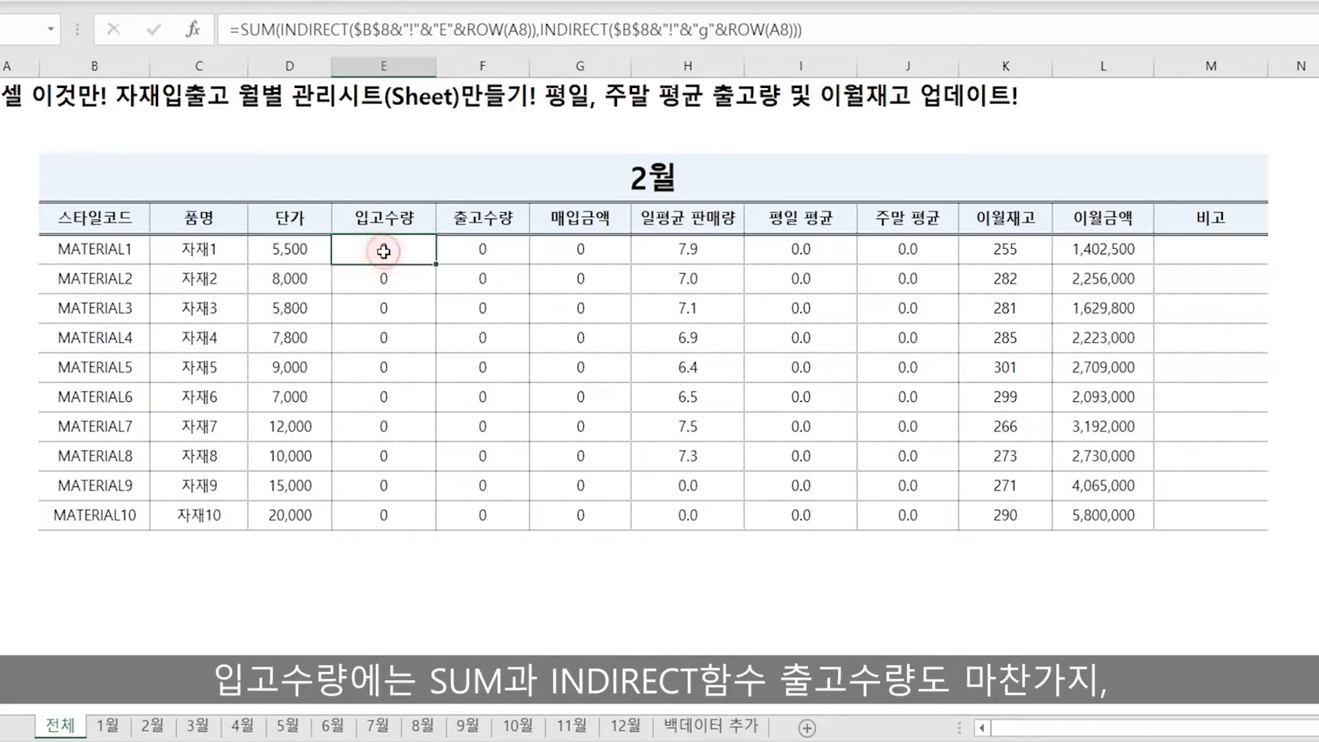
left_click(471, 248)
left_click(588, 249)
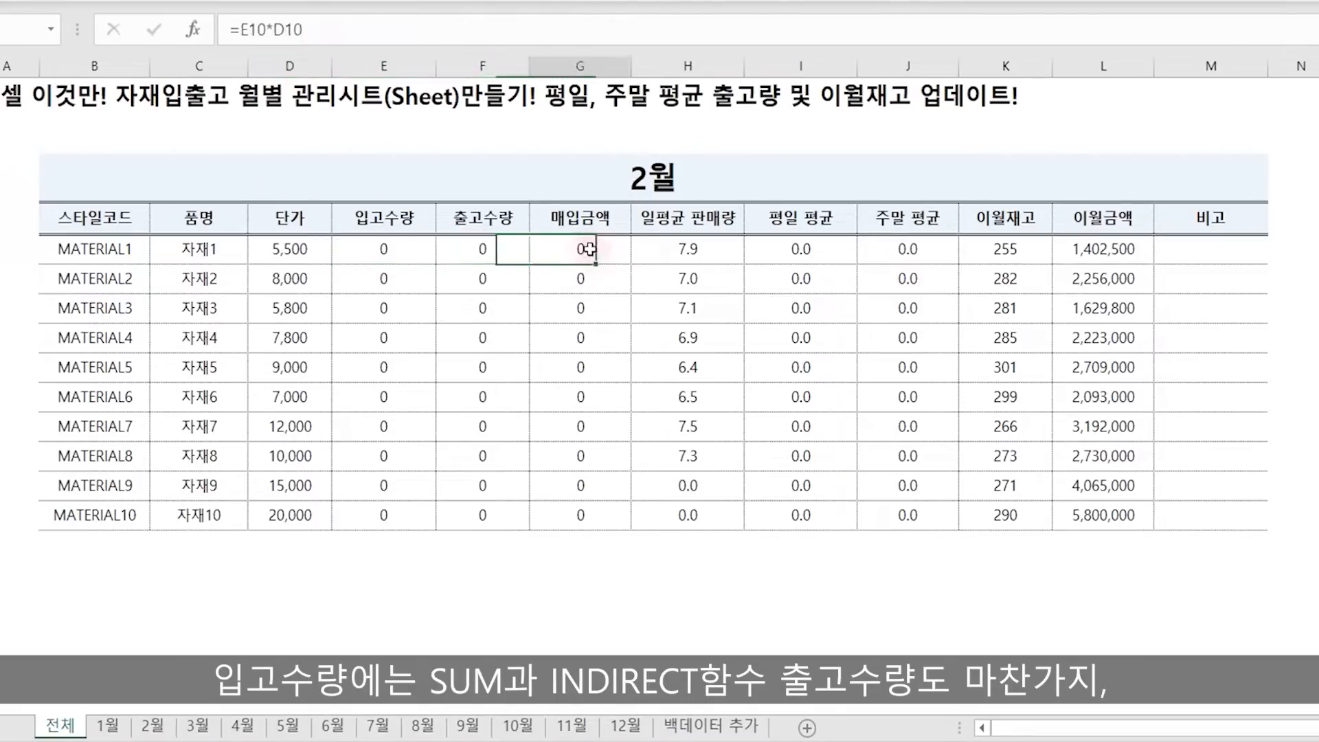
double_click(588, 248)
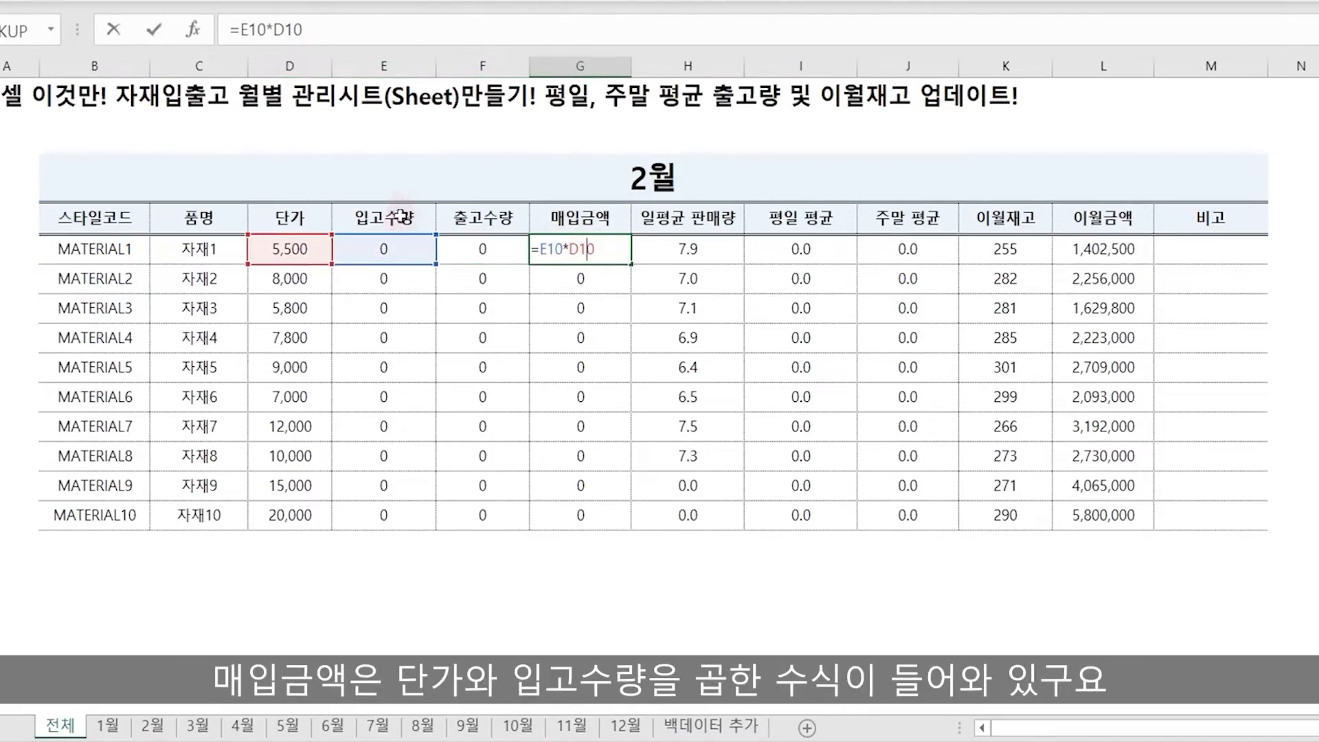
key("Escape")
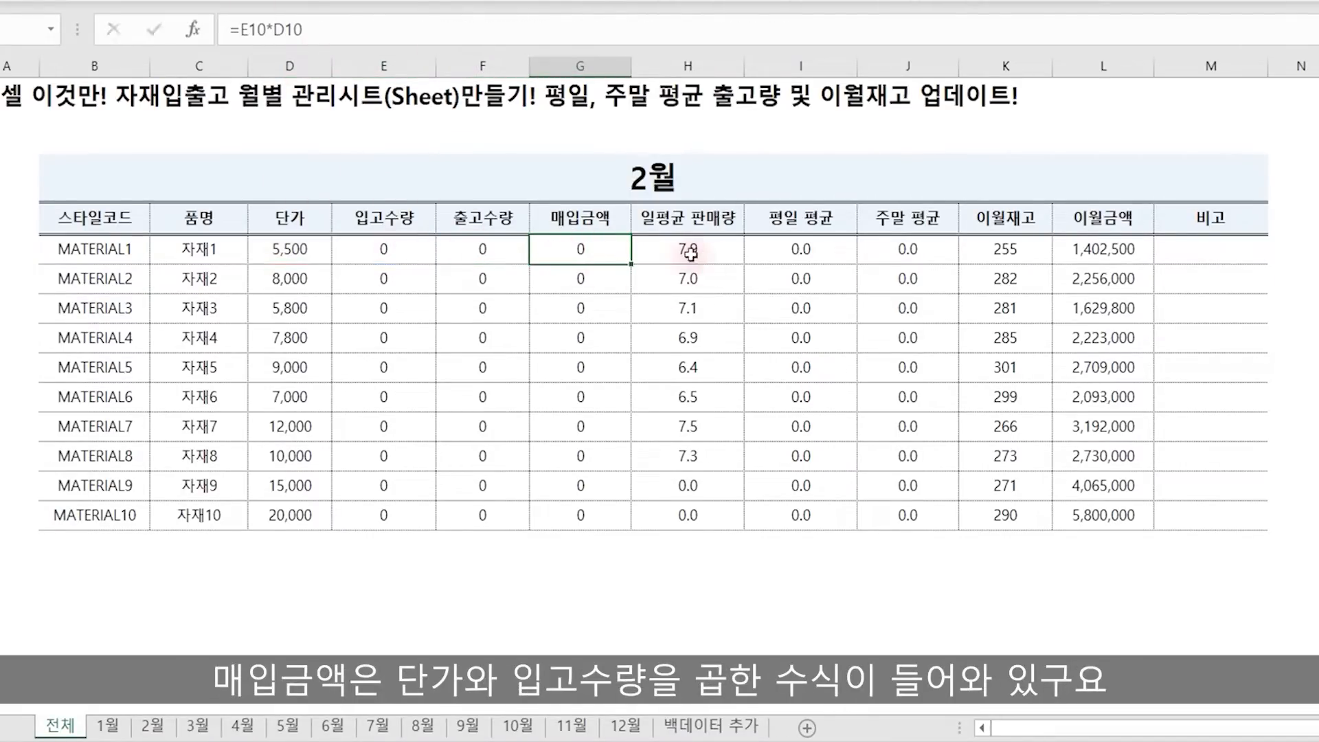
Examine the MATERIAL1 formulas for 일평균 판매량, 평일 평균, 주말 평균, 이월재고 and 이월금액.
left_click(687, 254)
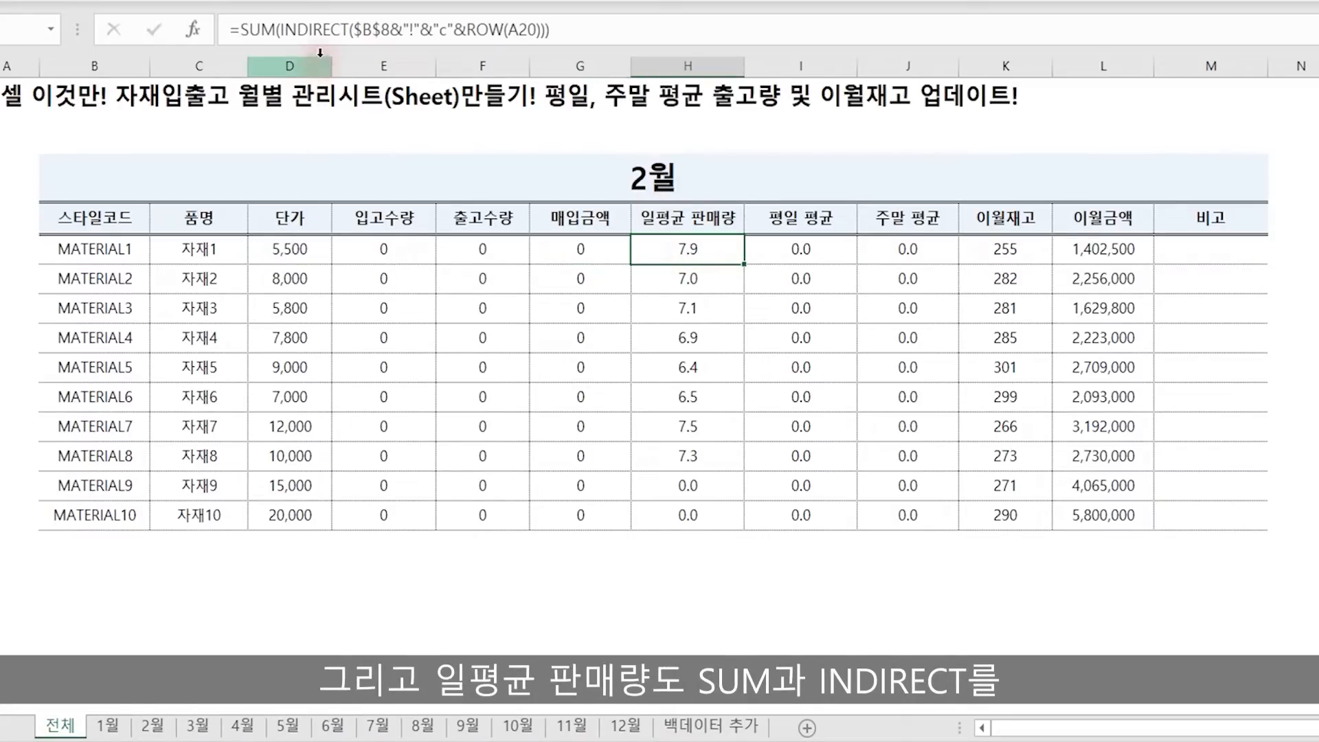
left_click(790, 251)
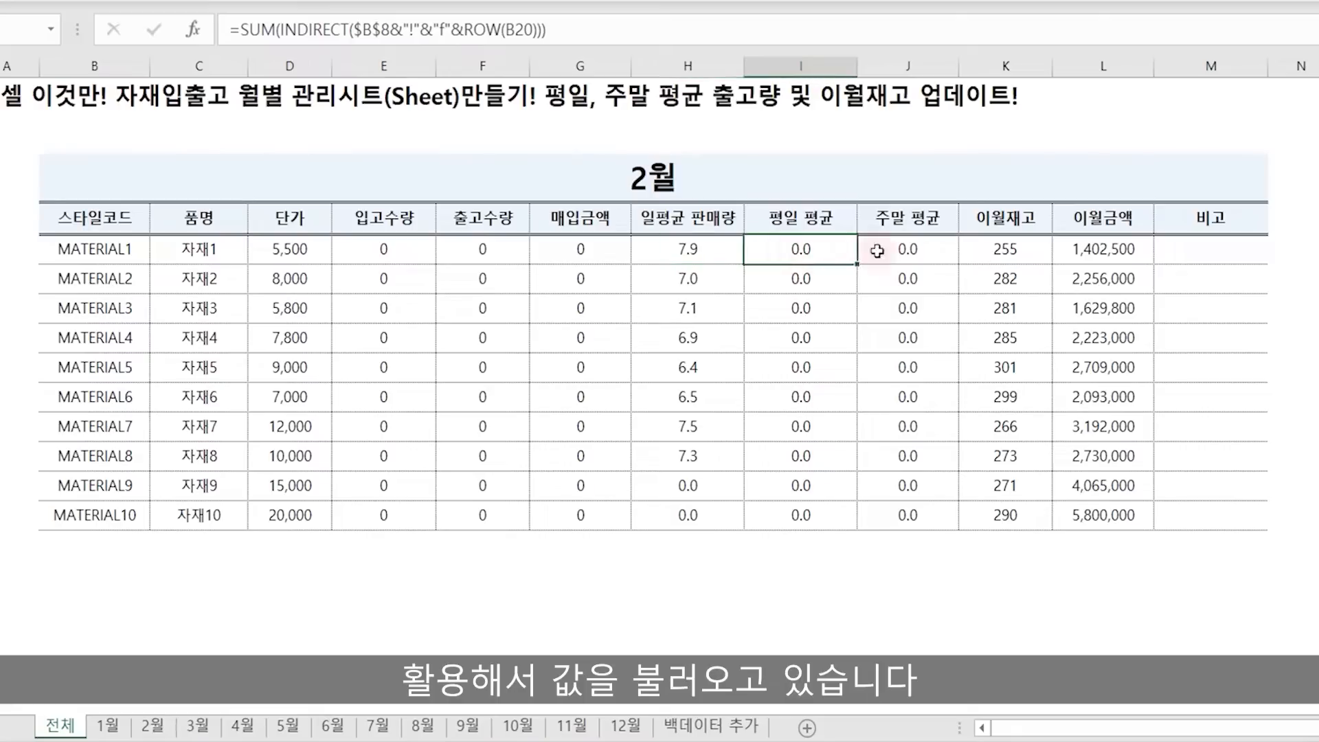
left_click(917, 254)
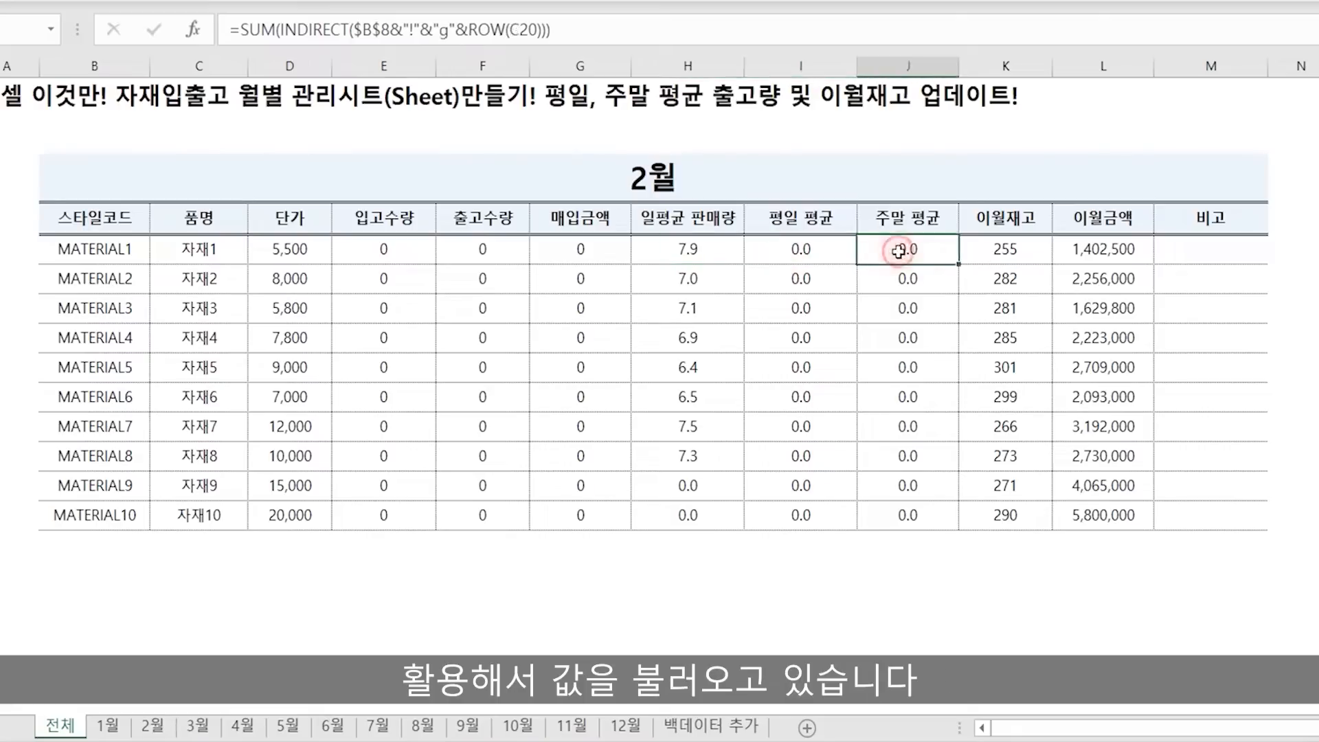
left_click(1012, 248)
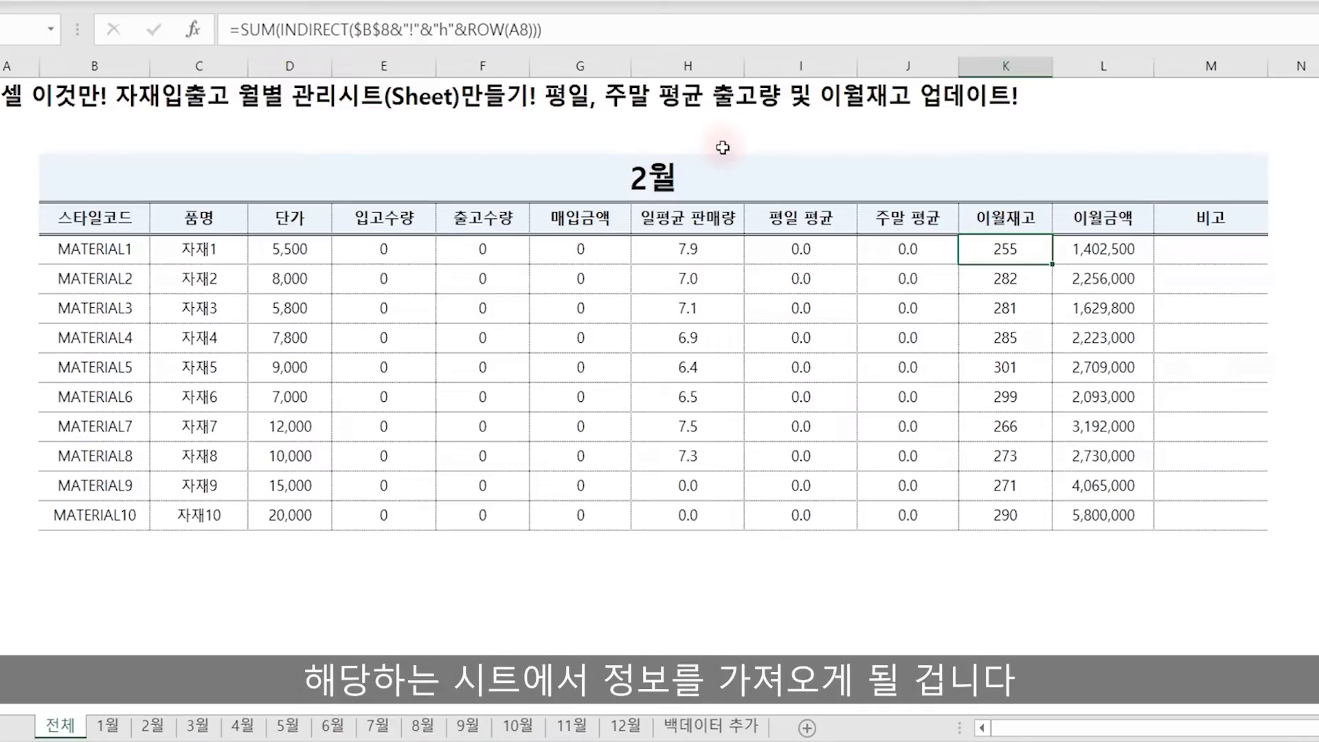
left_click(1112, 249)
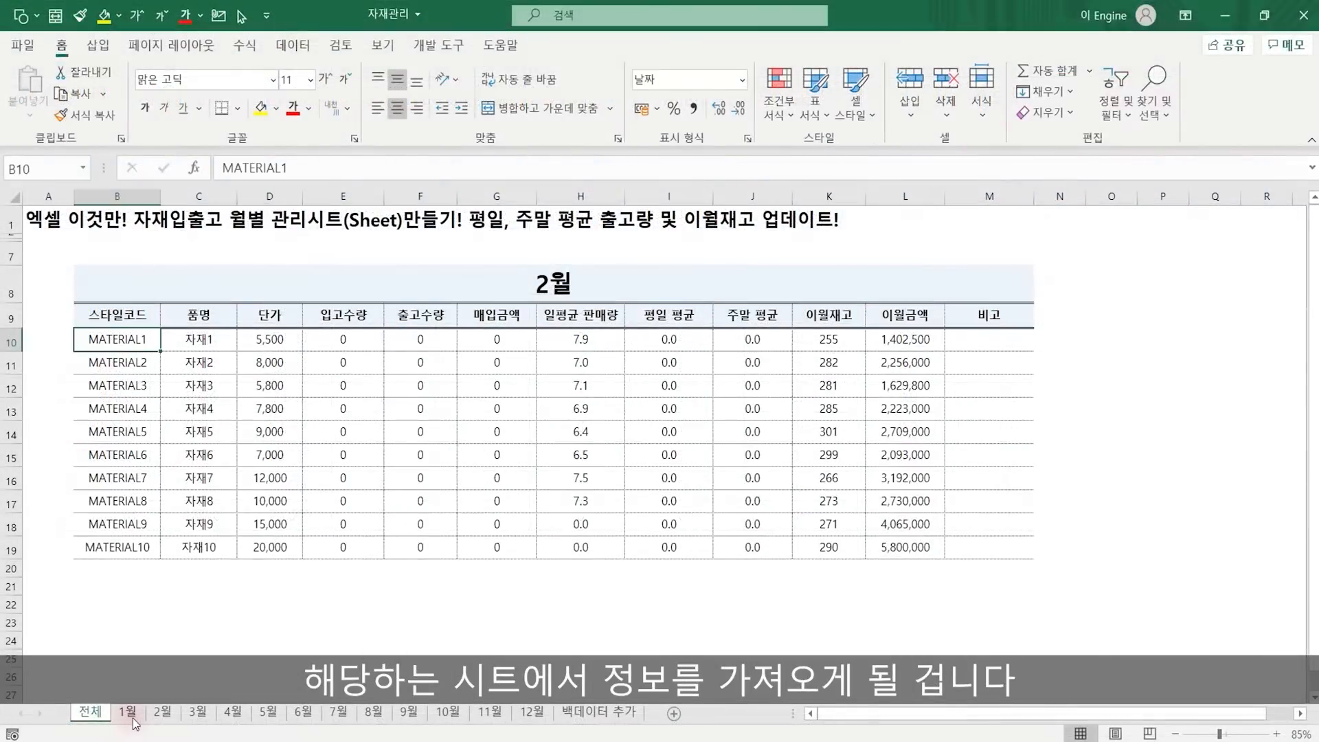
Open the 1월 sheet and check how the 품명 and 1차 입고날짜 cells of several materials are filled.
left_click(133, 717)
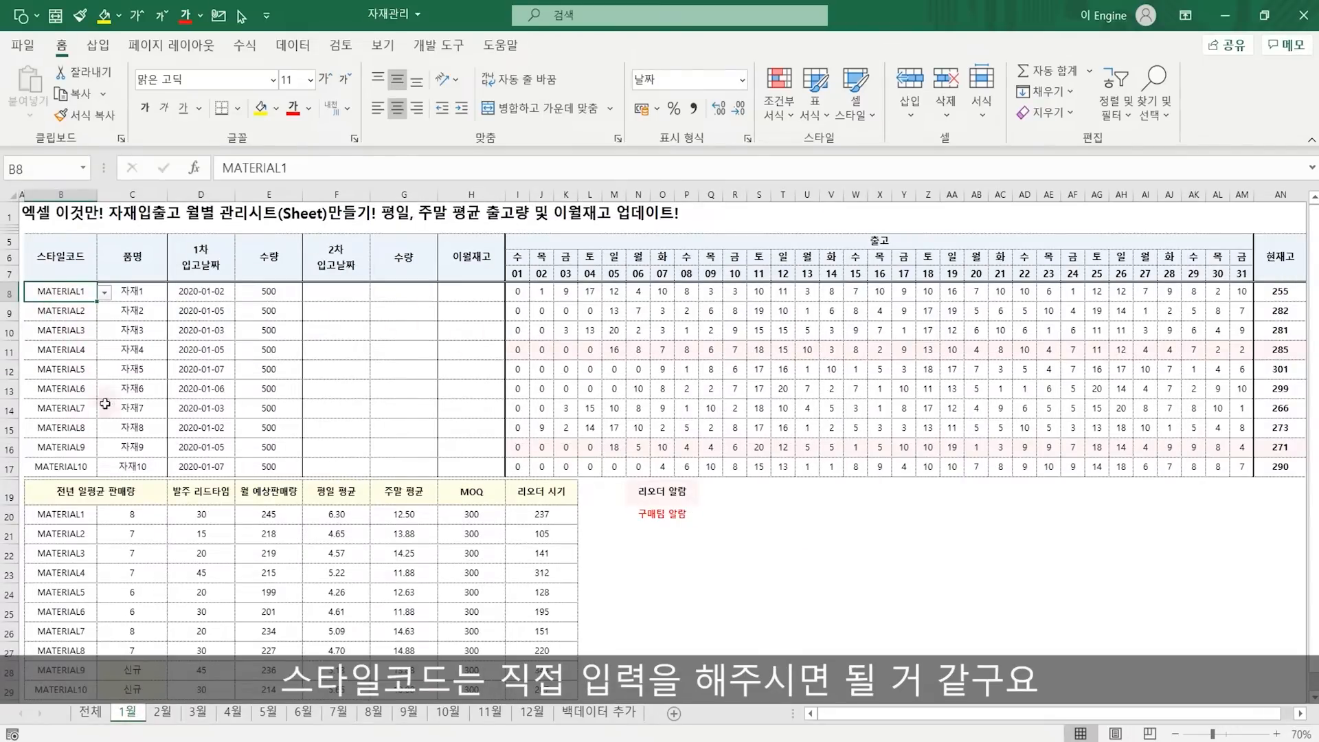
left_click(126, 293)
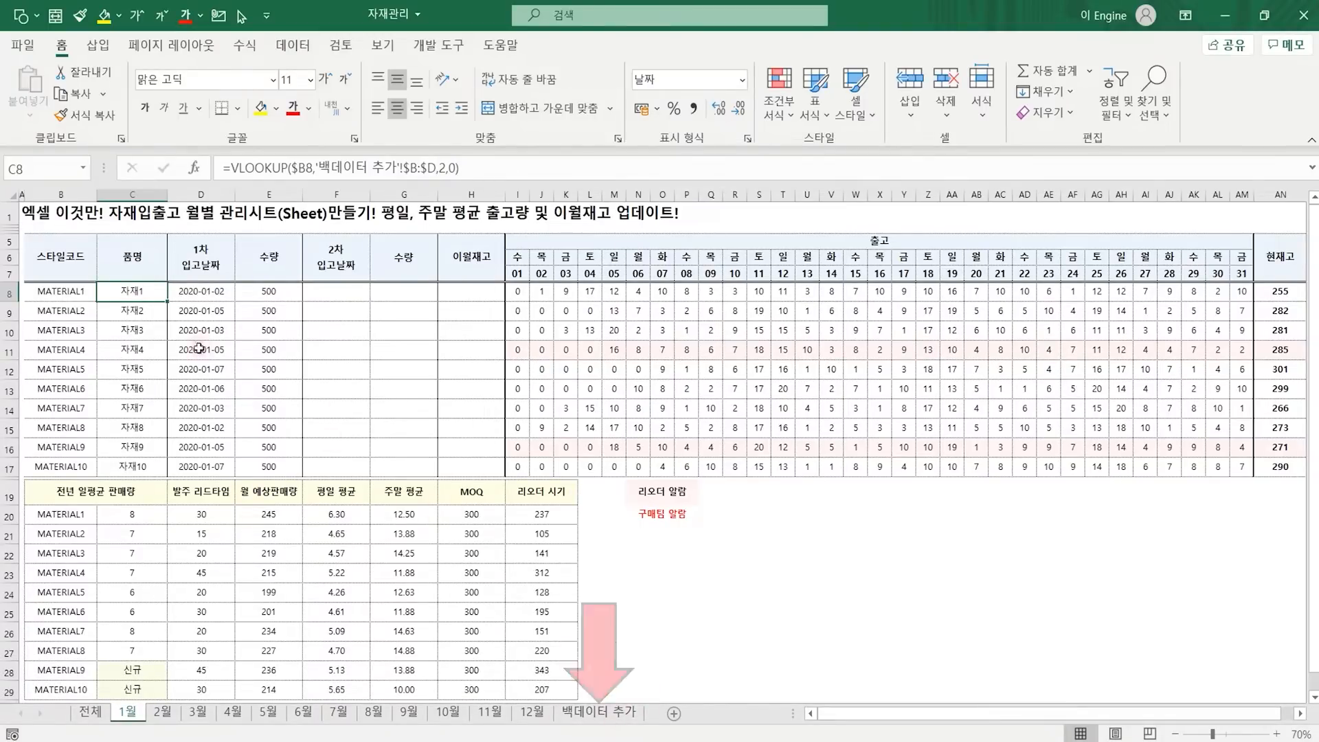
left_click(131, 329)
left_click(137, 372)
left_click(137, 410)
left_click(197, 295)
left_click(201, 326)
left_click(203, 356)
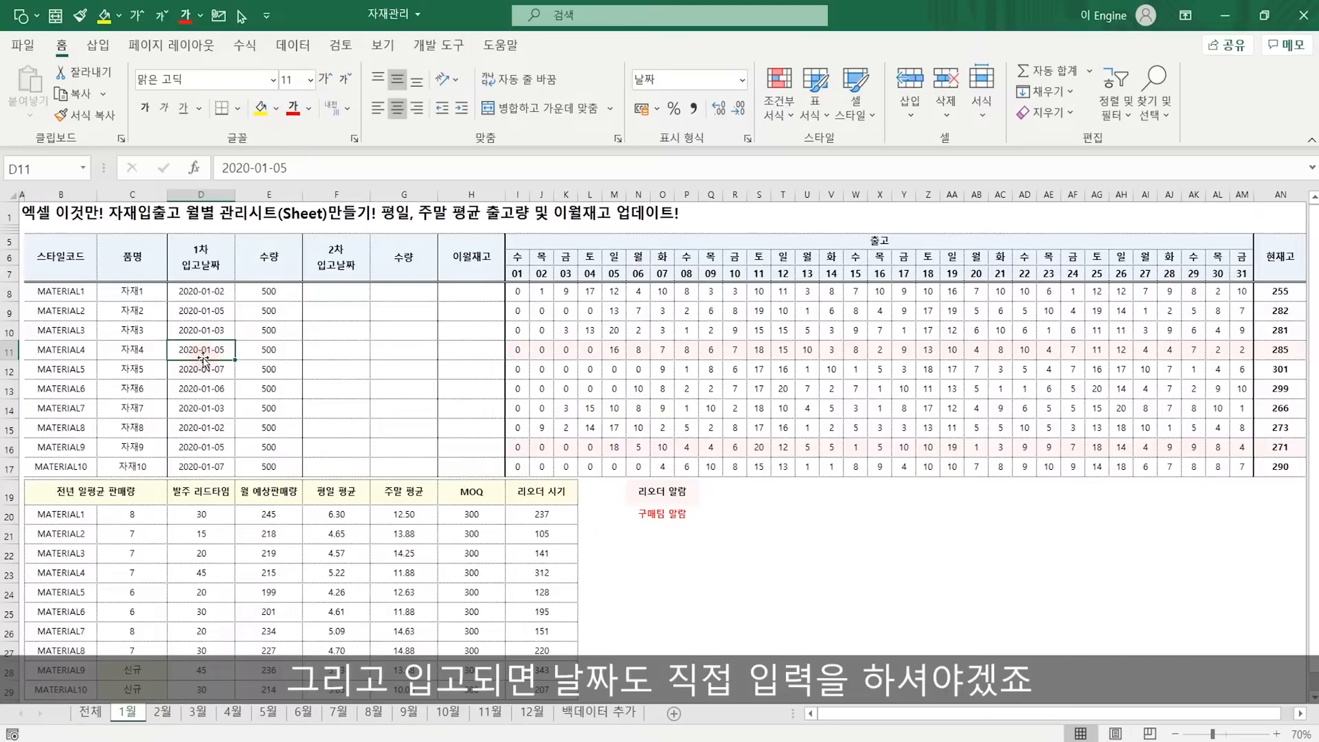
Check the first-receipt quantities in the 1월 sheet and compare the 1차 and 2차 입고날짜 columns.
left_click(268, 292)
left_click(268, 330)
left_click(267, 368)
left_click(258, 407)
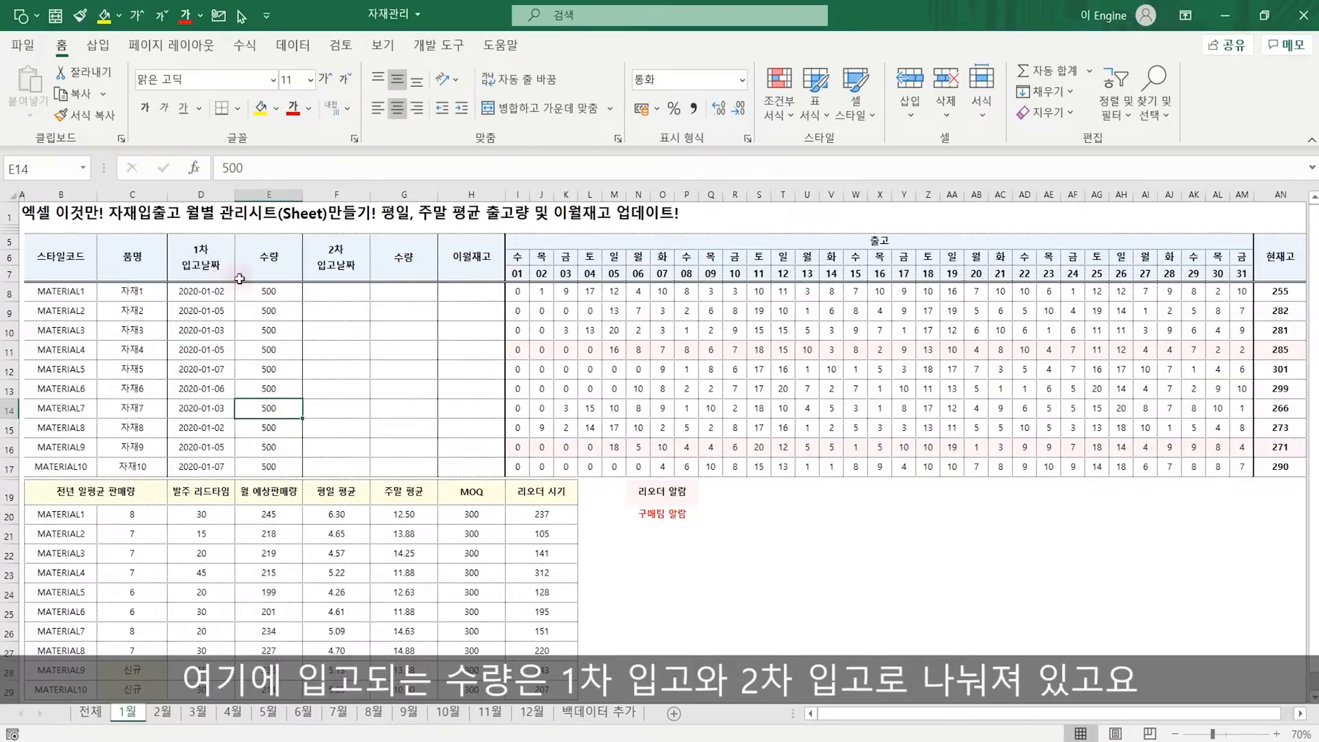
left_click_drag(210, 262, 209, 367)
left_click_drag(334, 262, 361, 305)
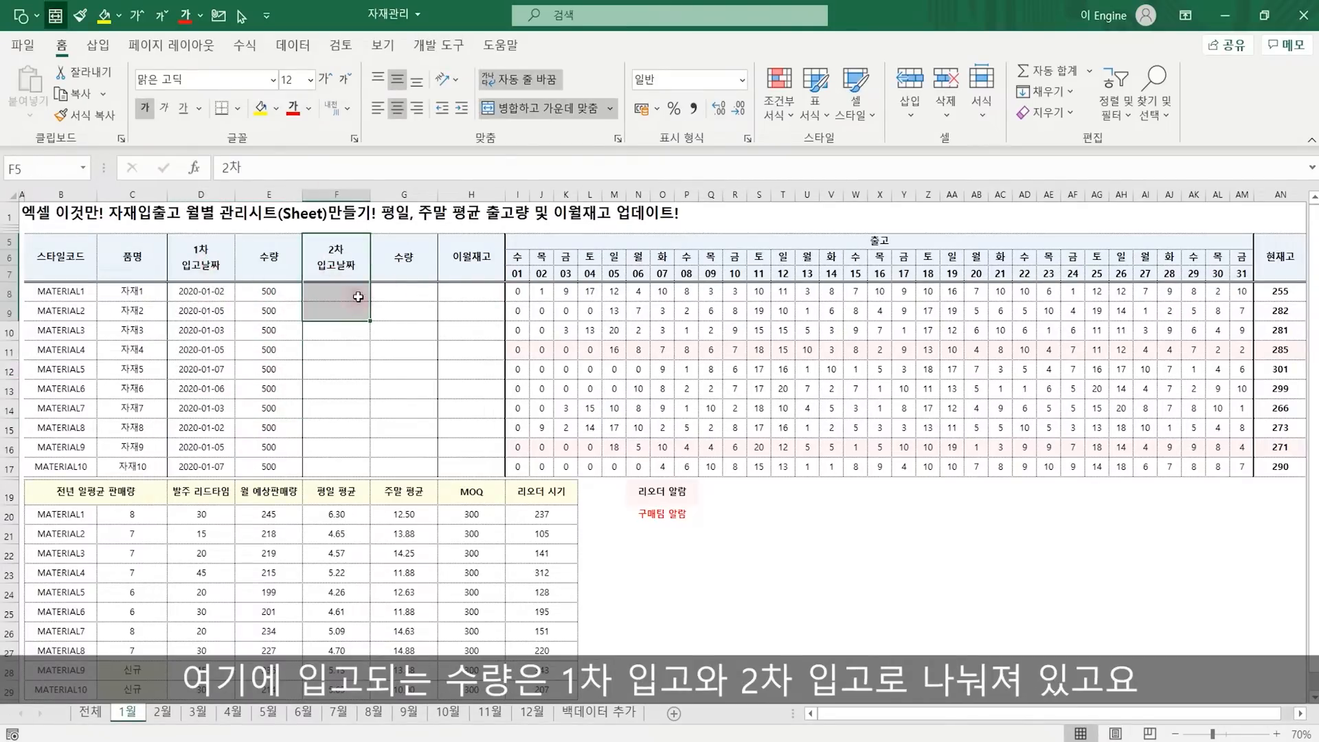
left_click(353, 292)
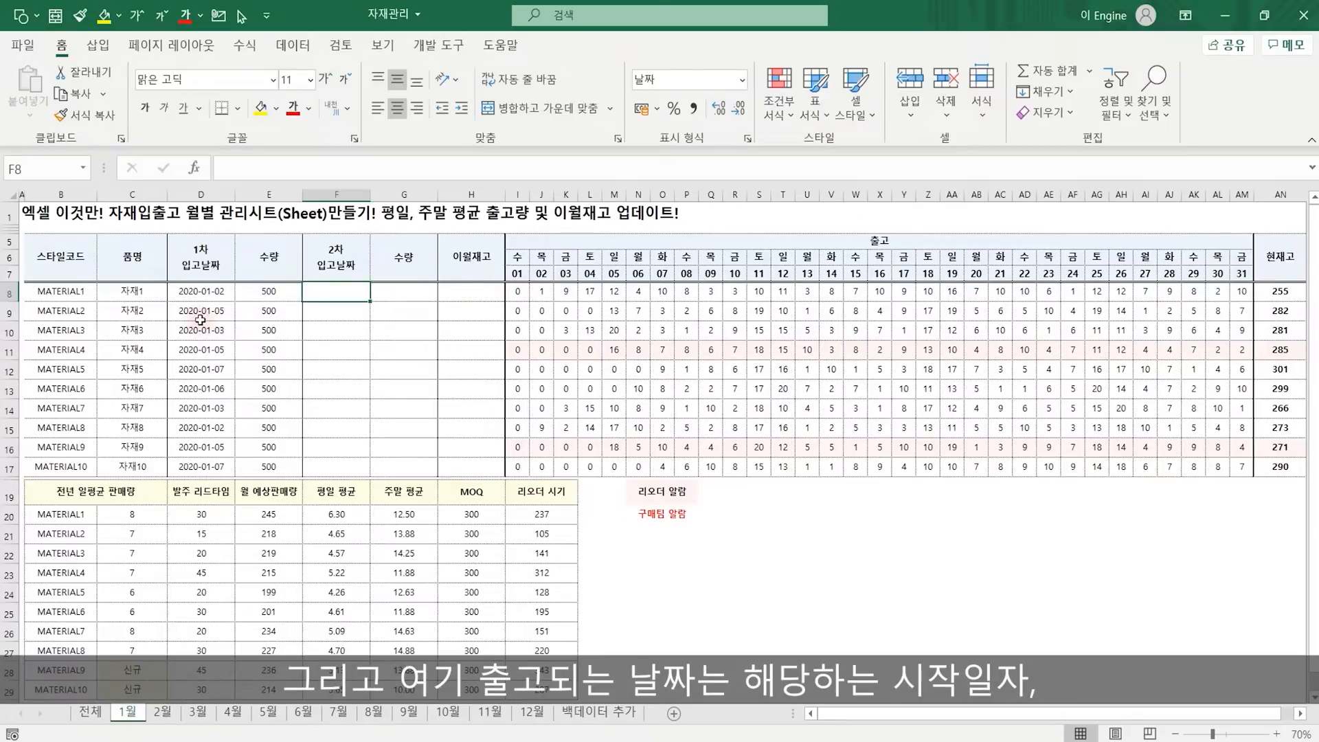
Examine the date row under 출고, from the start date in I7 through the following days.
left_click(518, 274)
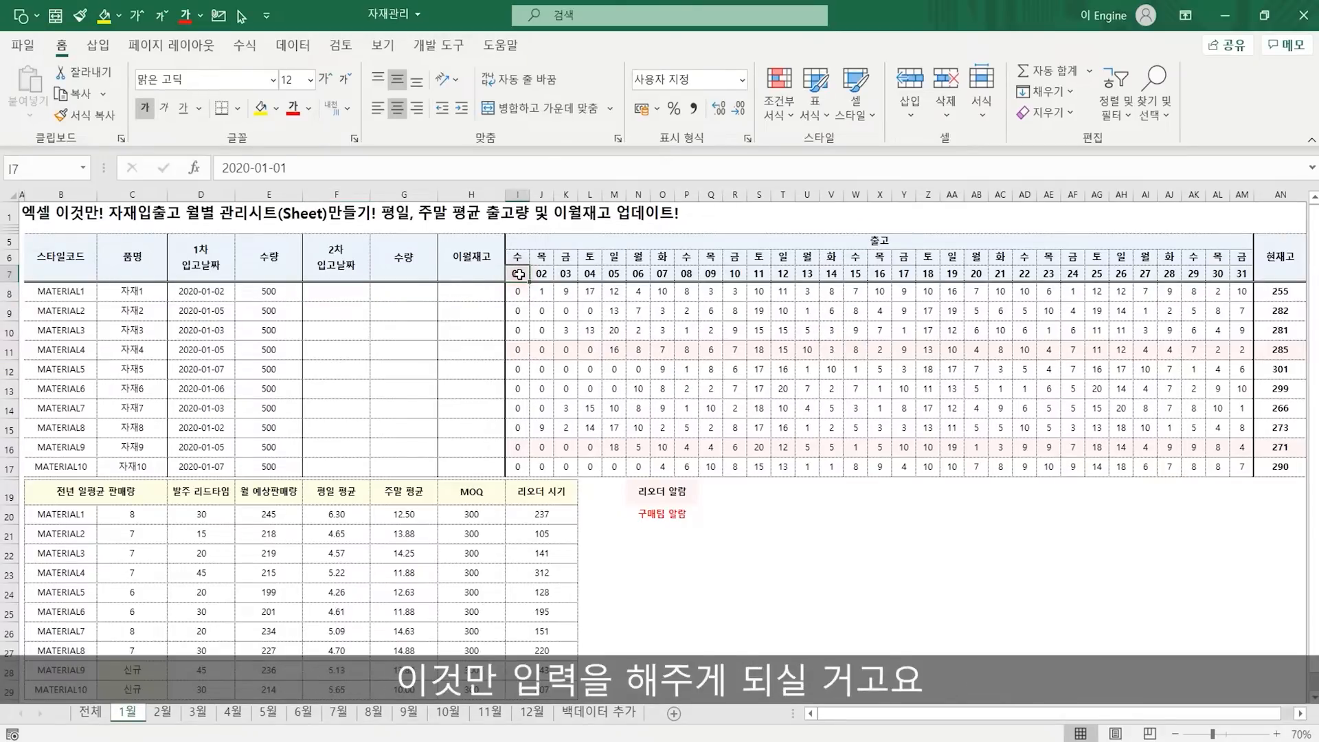
key("Right")
key("Right")
key("Right")
key("Right")
key("Right")
key("Right")
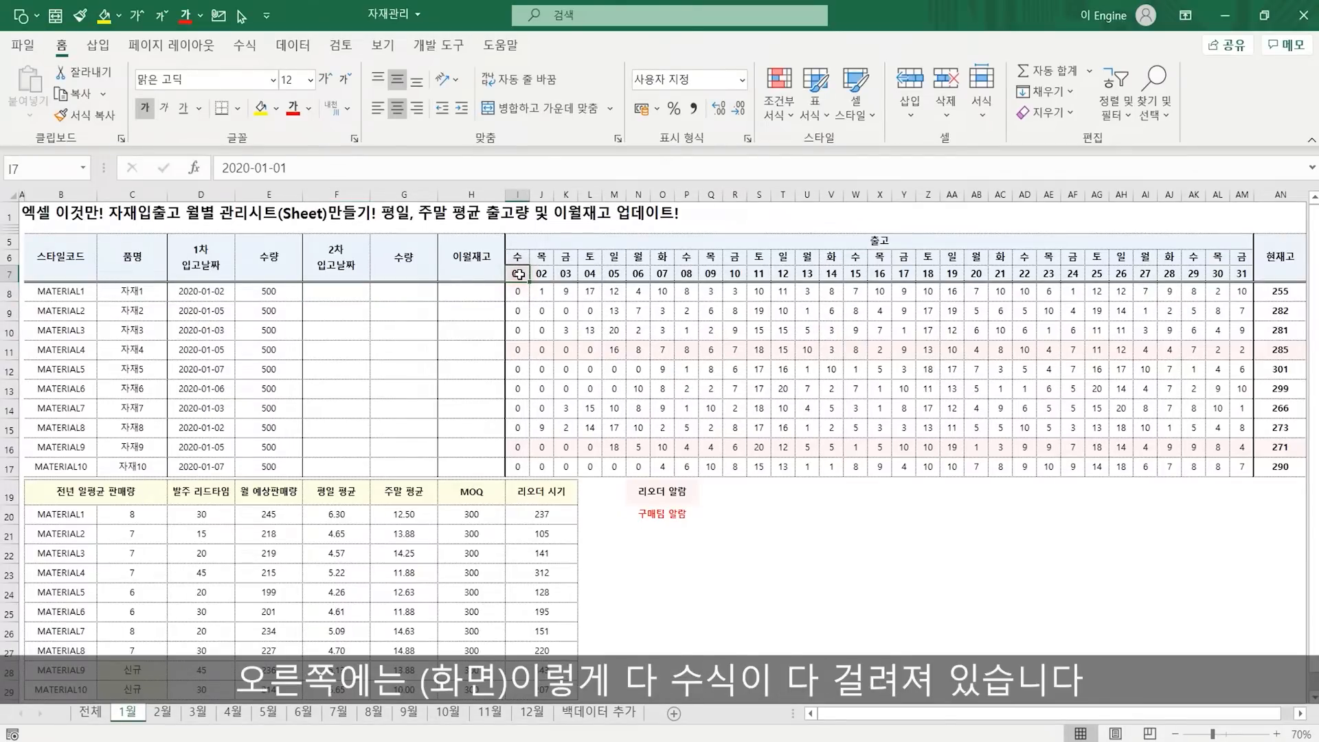
key("Right")
key("Right")
Examine the weekday formulas in row 6 above the 출고 dates.
key("Up")
key("Left")
key("Left")
key("Left")
key("Left")
key("Left")
key("Left")
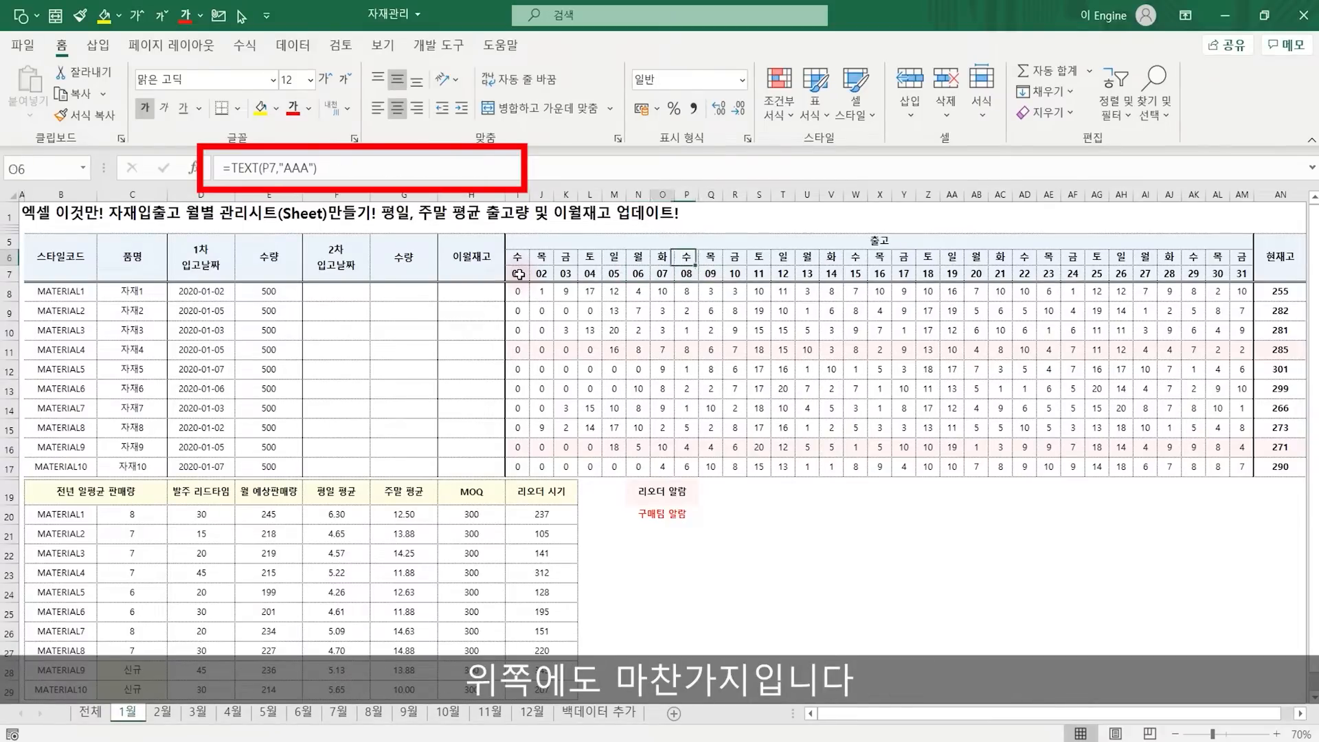
key("Left")
key("Left")
key("Right")
key("Right")
key("Right")
key("Down")
Check sample daily 출고 quantities and the 현재고 formulas of several materials.
left_click(741, 345)
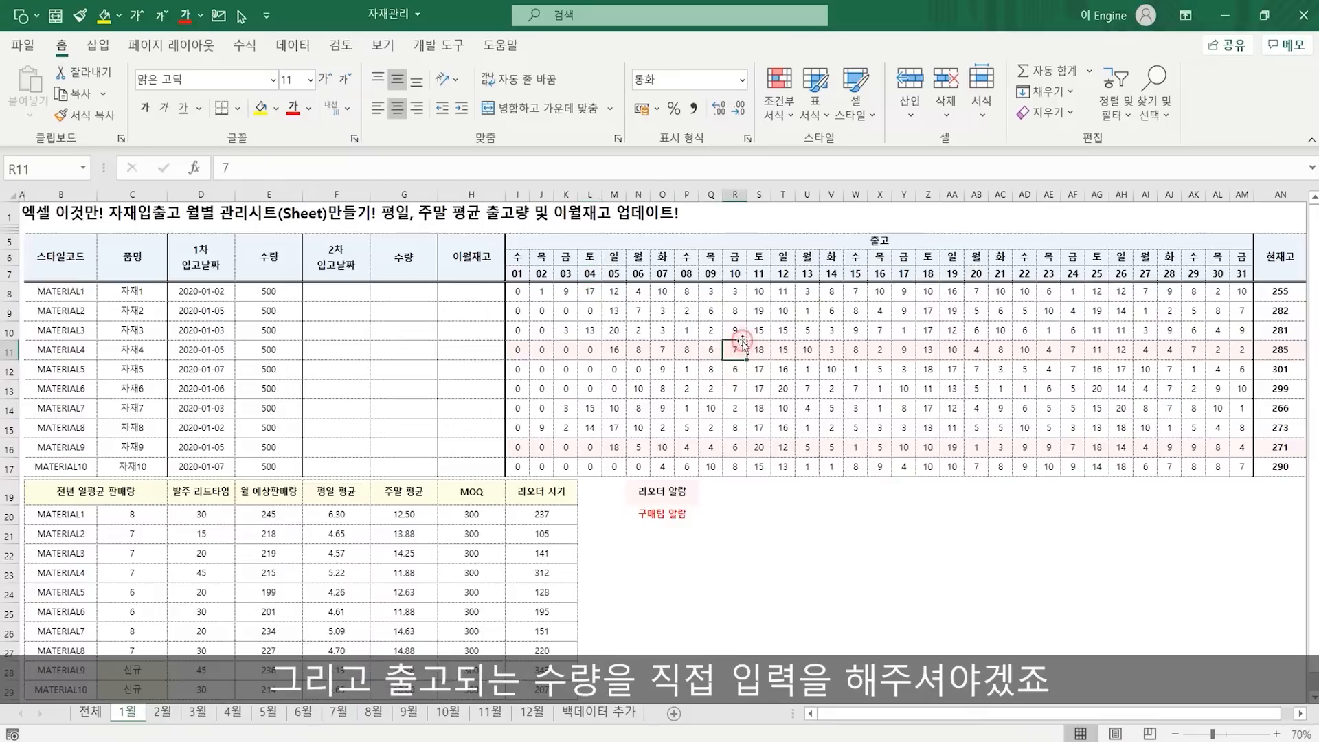
left_click(614, 330)
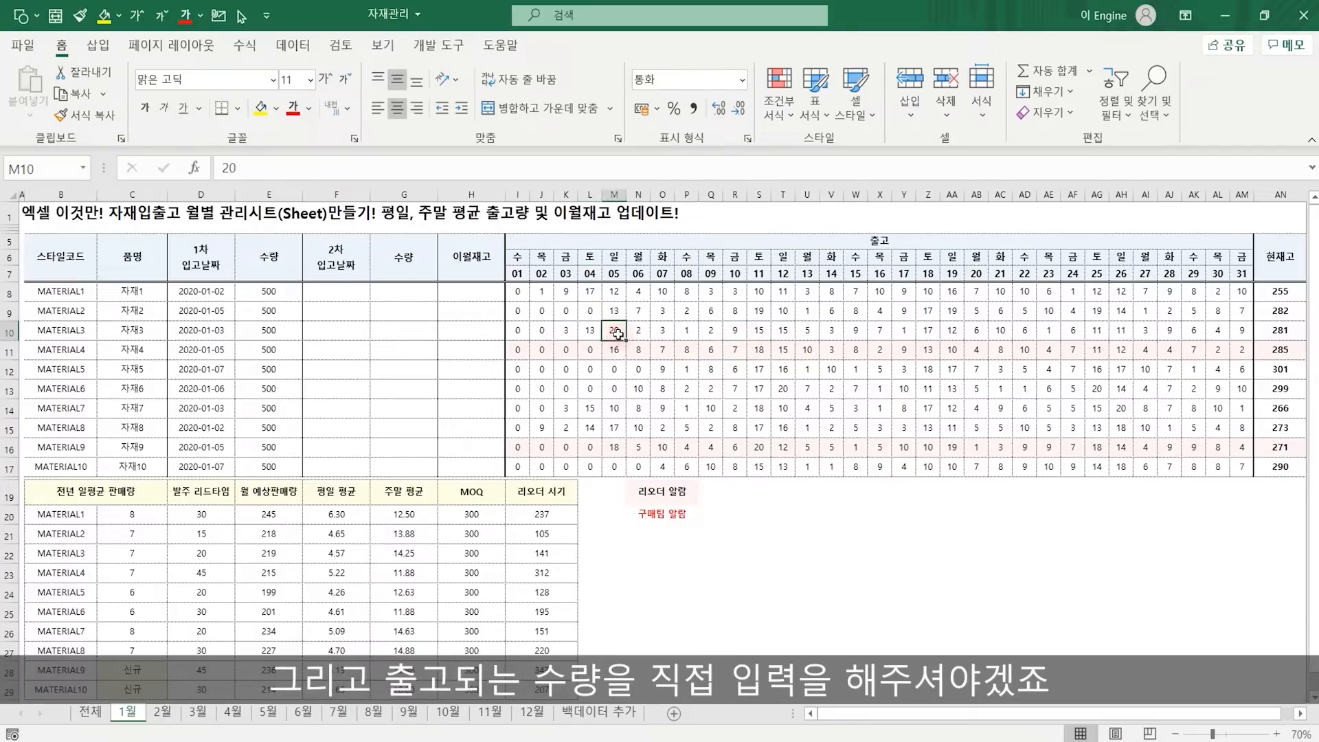
left_click(1272, 294)
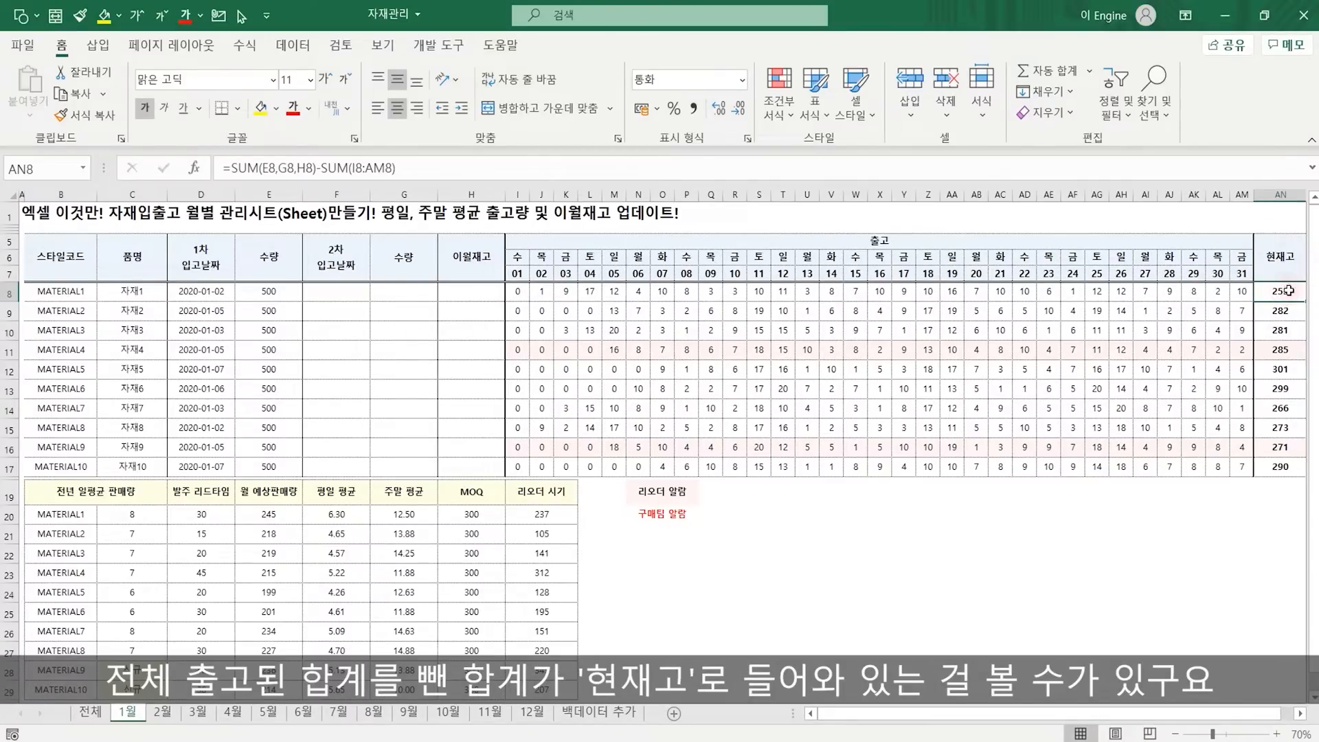
left_click(1281, 327)
left_click(1282, 388)
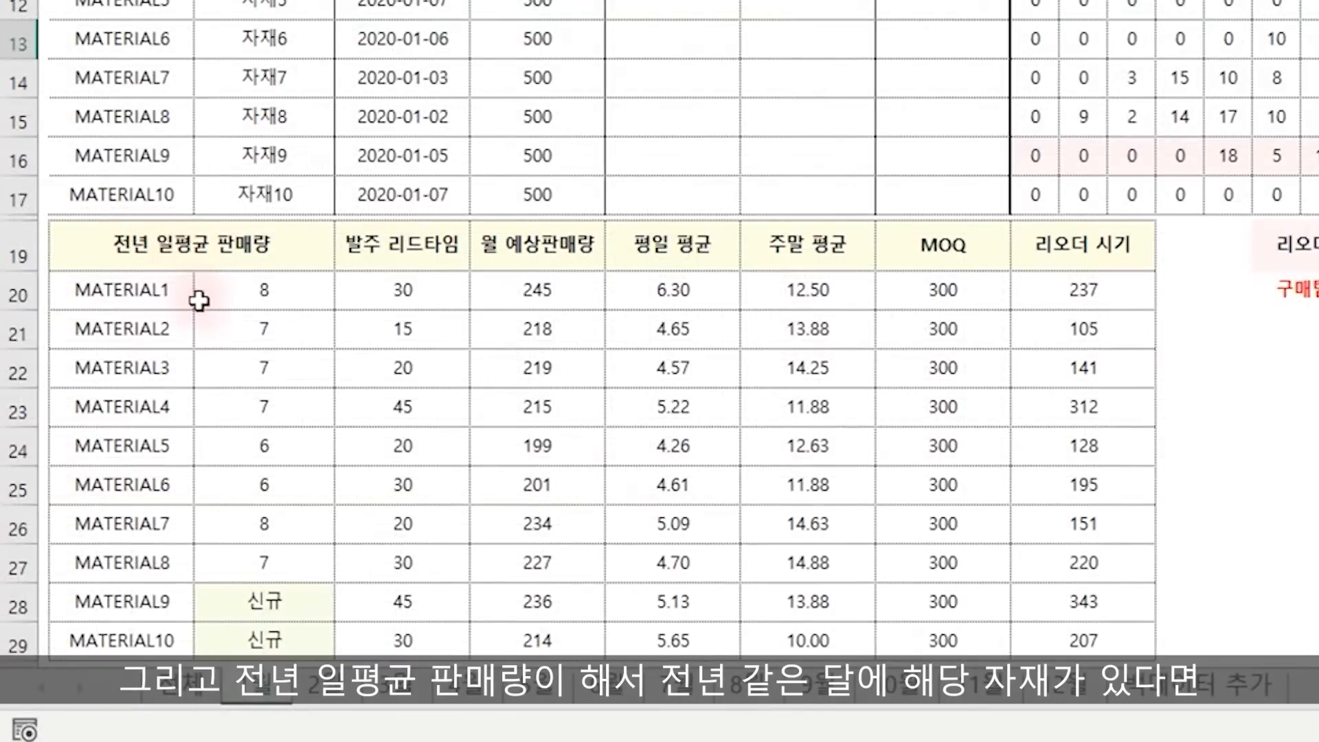
Review the 전년 일평균 판매량 entries, including a 신규 item, and inspect the 월 예상판매량 formula for MATERIAL1.
left_click(141, 292)
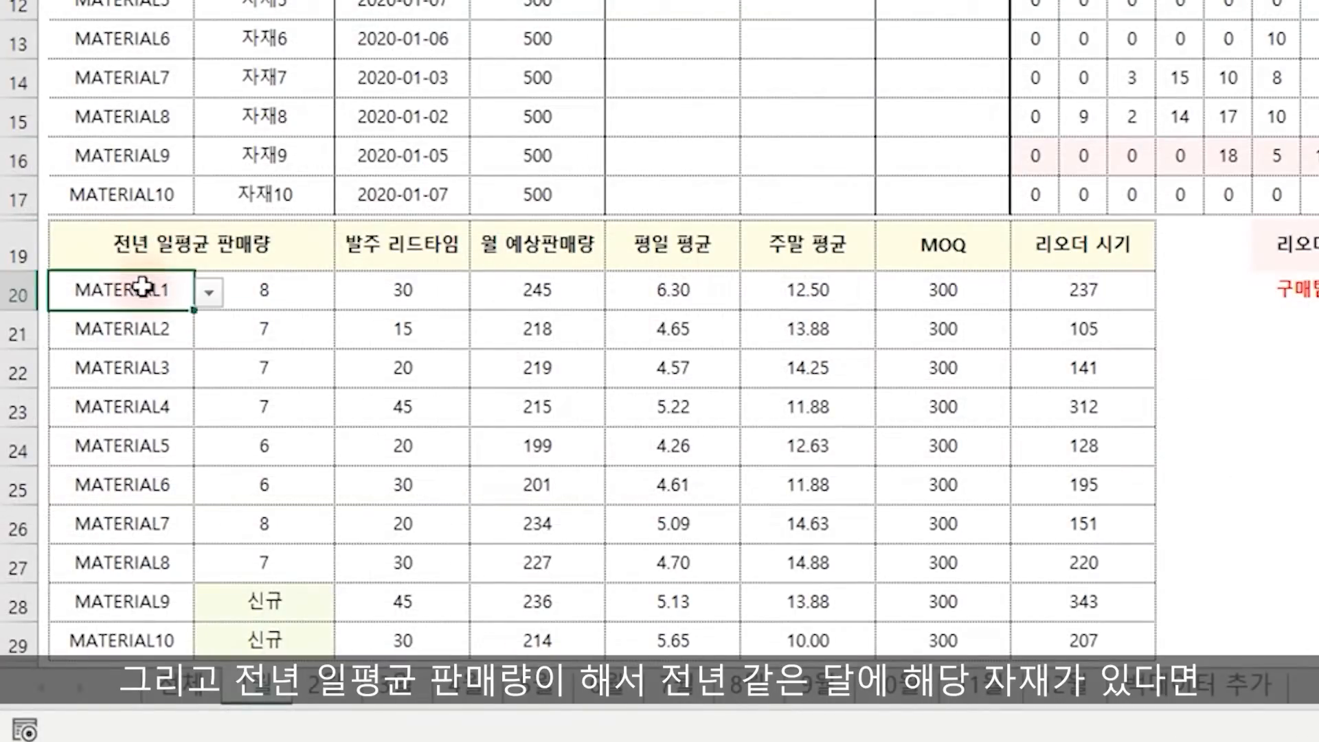
left_click(131, 330)
left_click(131, 367)
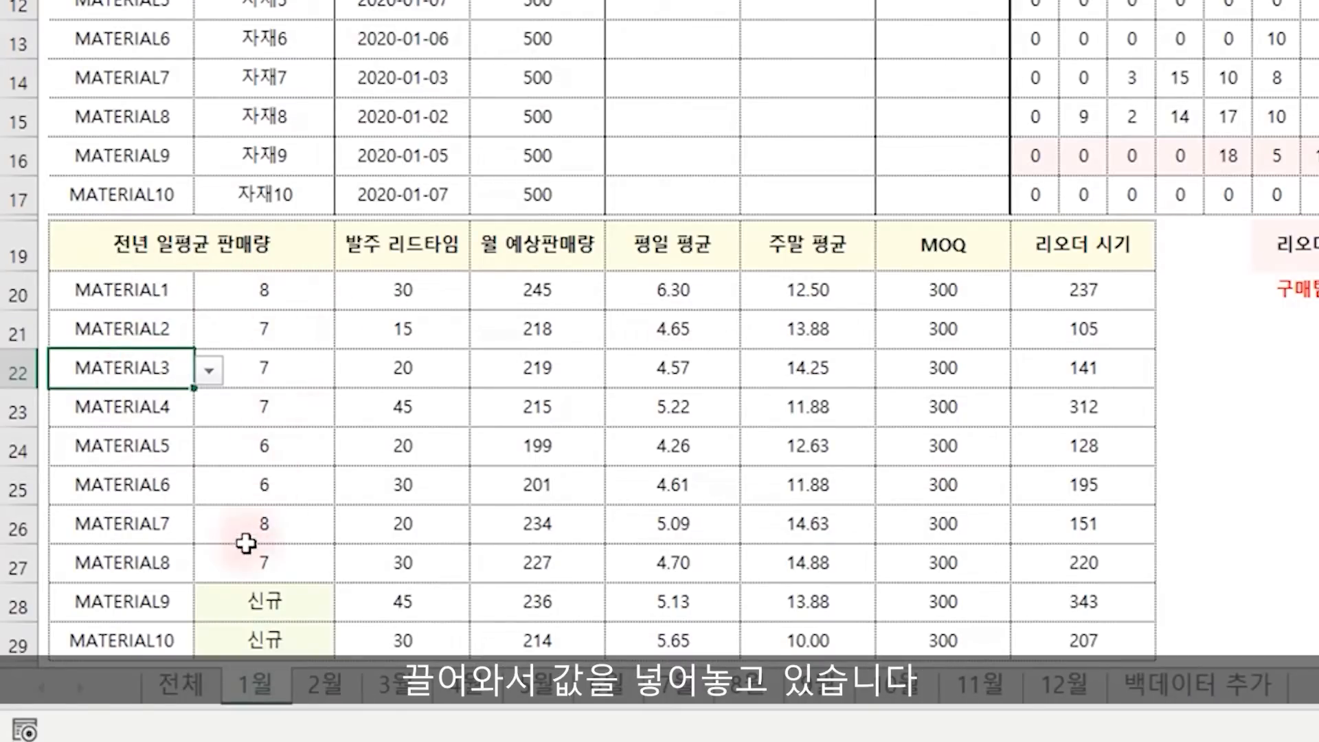
left_click(256, 604)
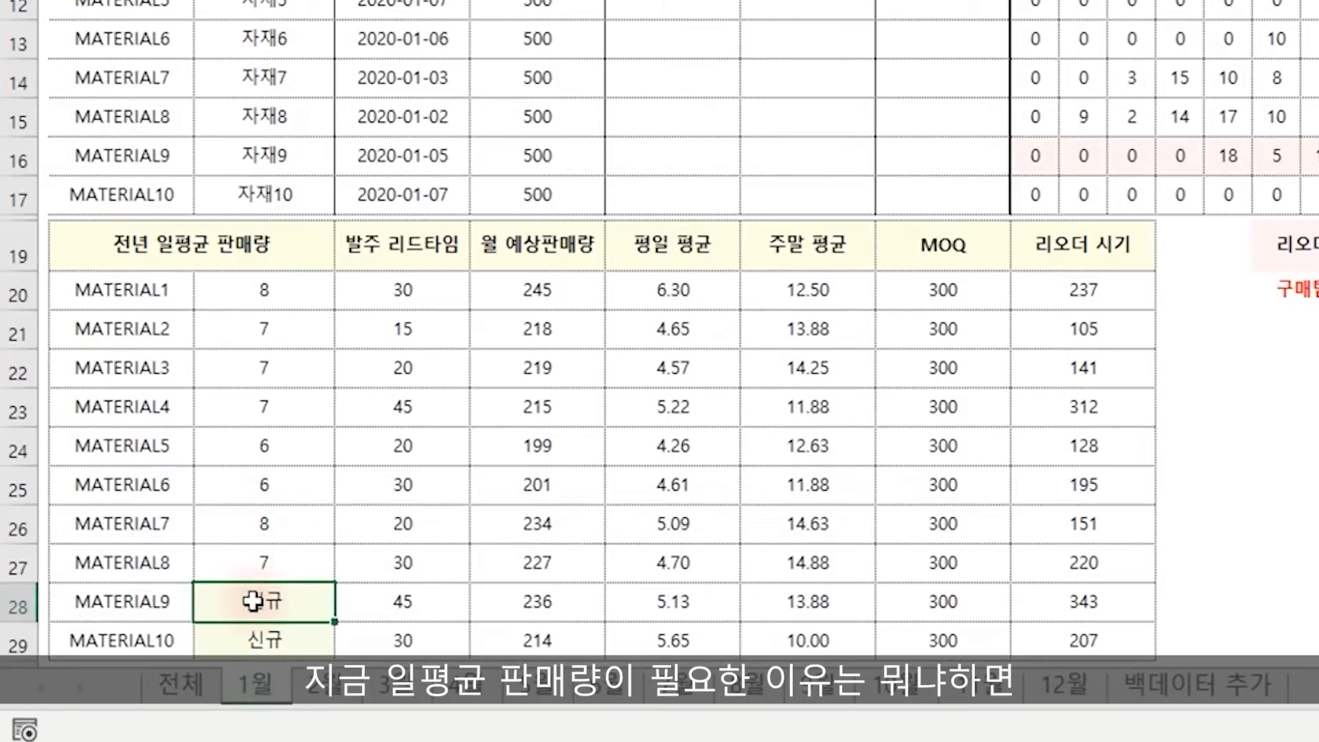
left_click(535, 289)
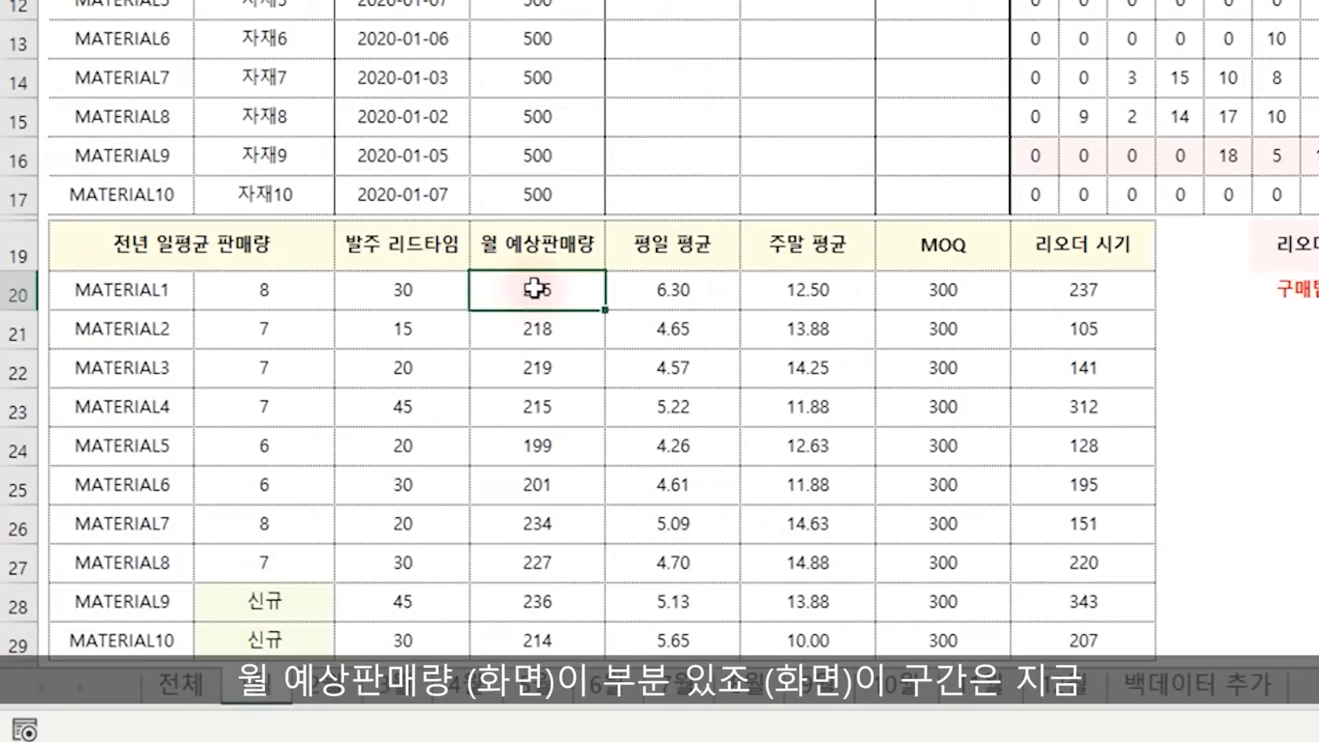
double_click(535, 288)
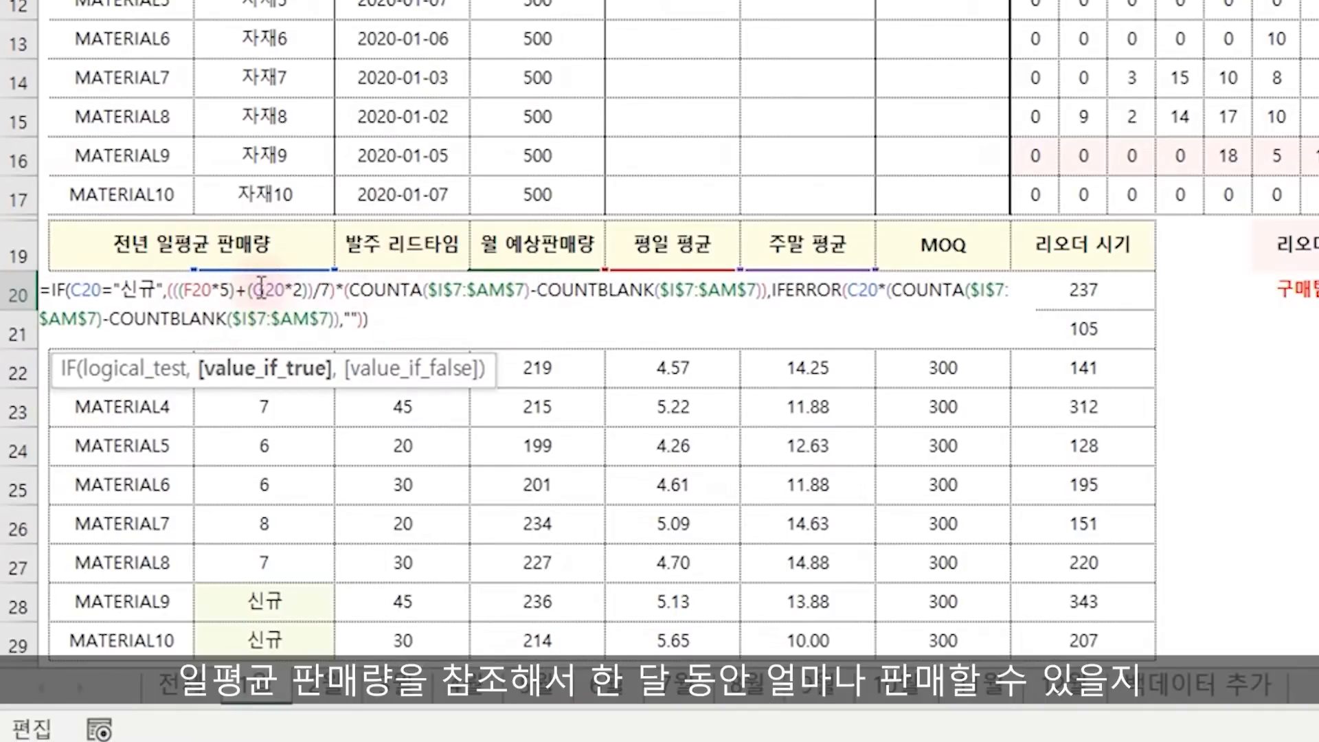
key("Escape")
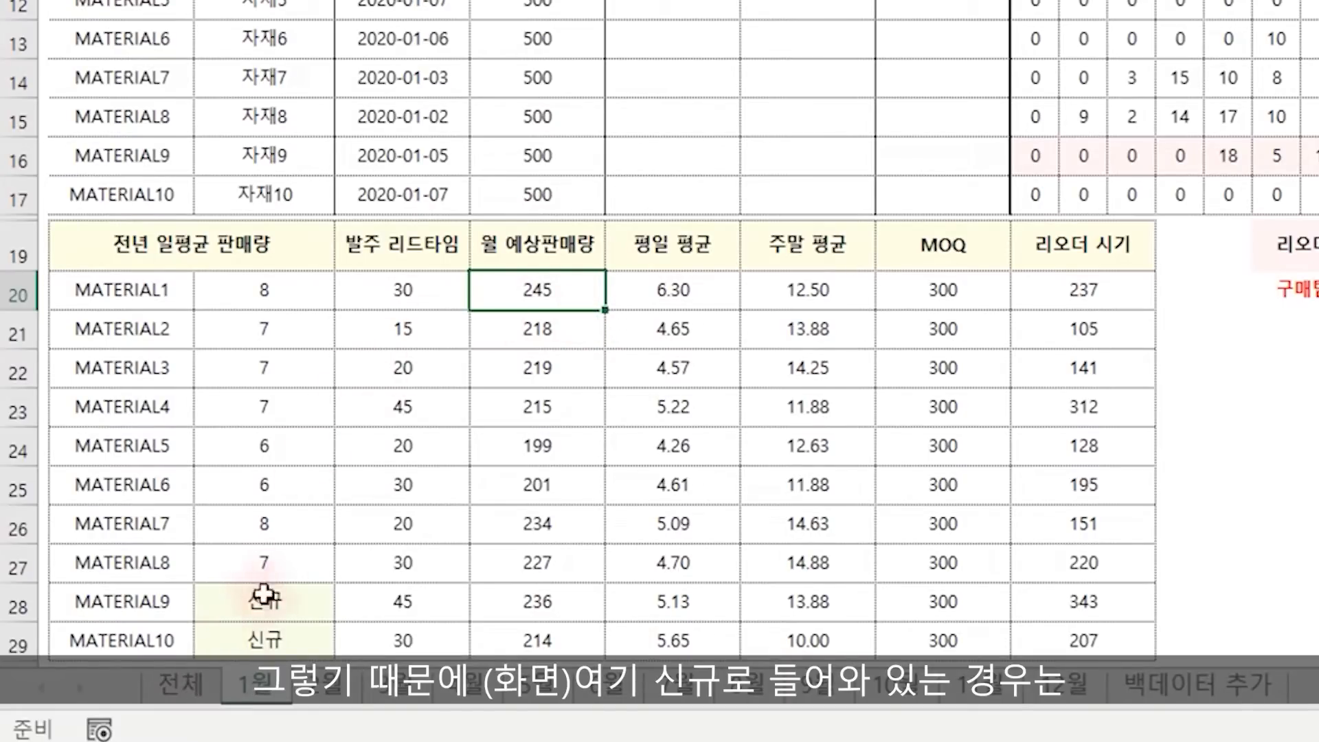
Inspect the 월 예상판매량 formula for MATERIAL9, one of the 신규 items.
left_click(568, 600)
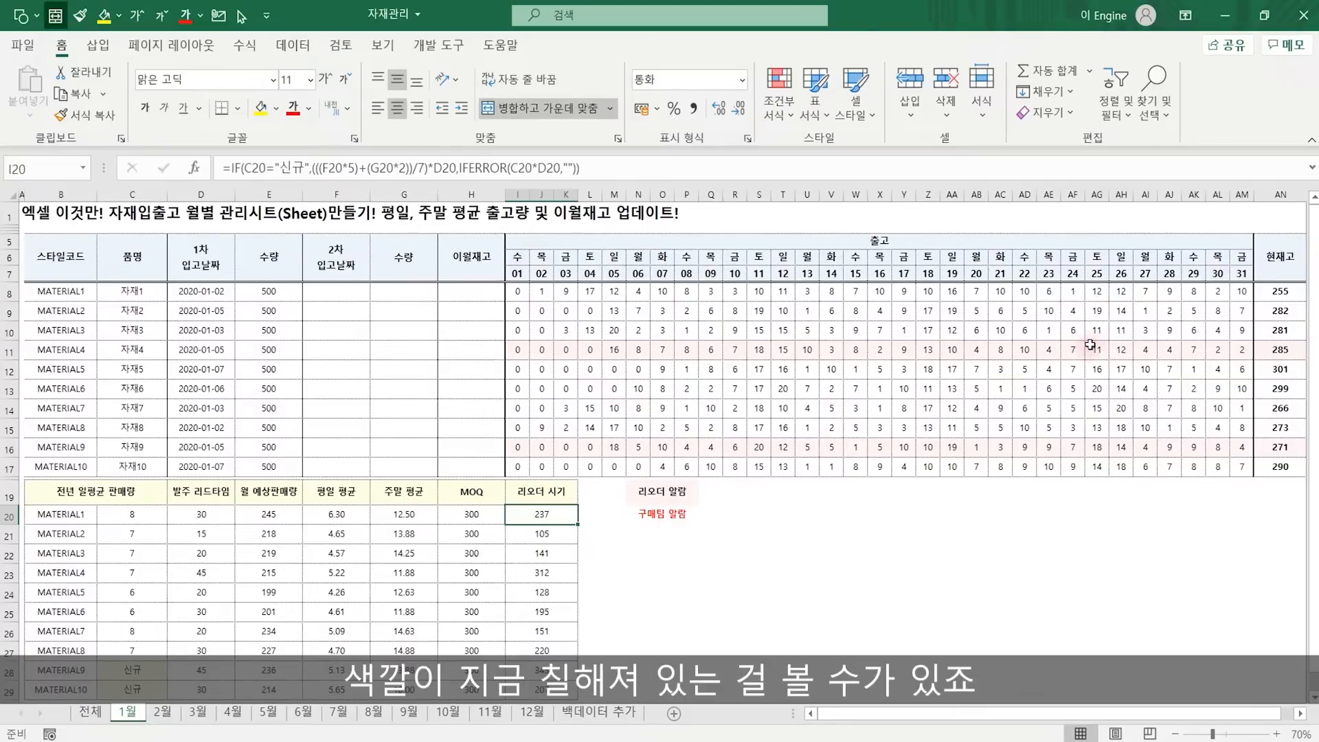
Clear MATERIAL4's daily 출고 quantities from day 23 through day 31 in row 11.
left_click_drag(1048, 350, 1239, 346)
key("Delete")
key("Left")
key("Left")
key("Left")
key("Left")
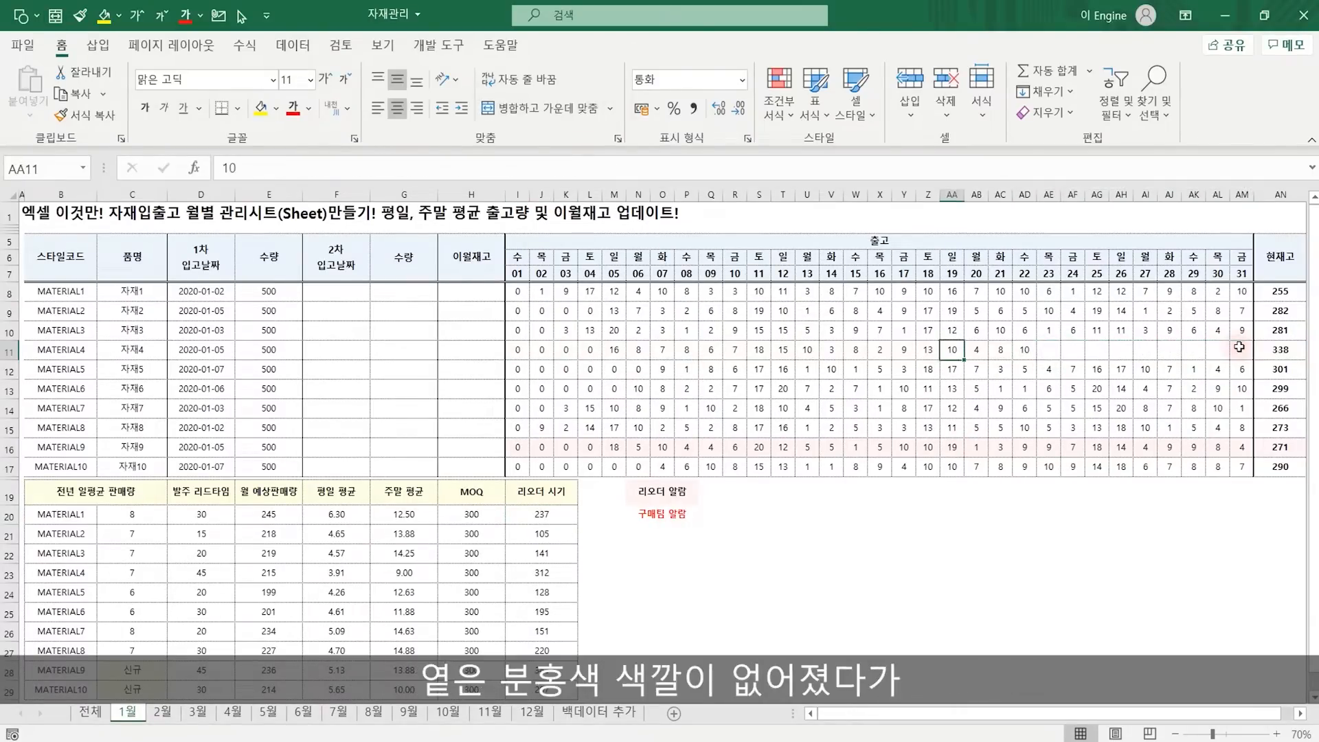
Enter 44 as MATERIAL4's 출고 quantity for day 23 in AE11.
key("Right")
key("Right")
key("Right")
key("Right")
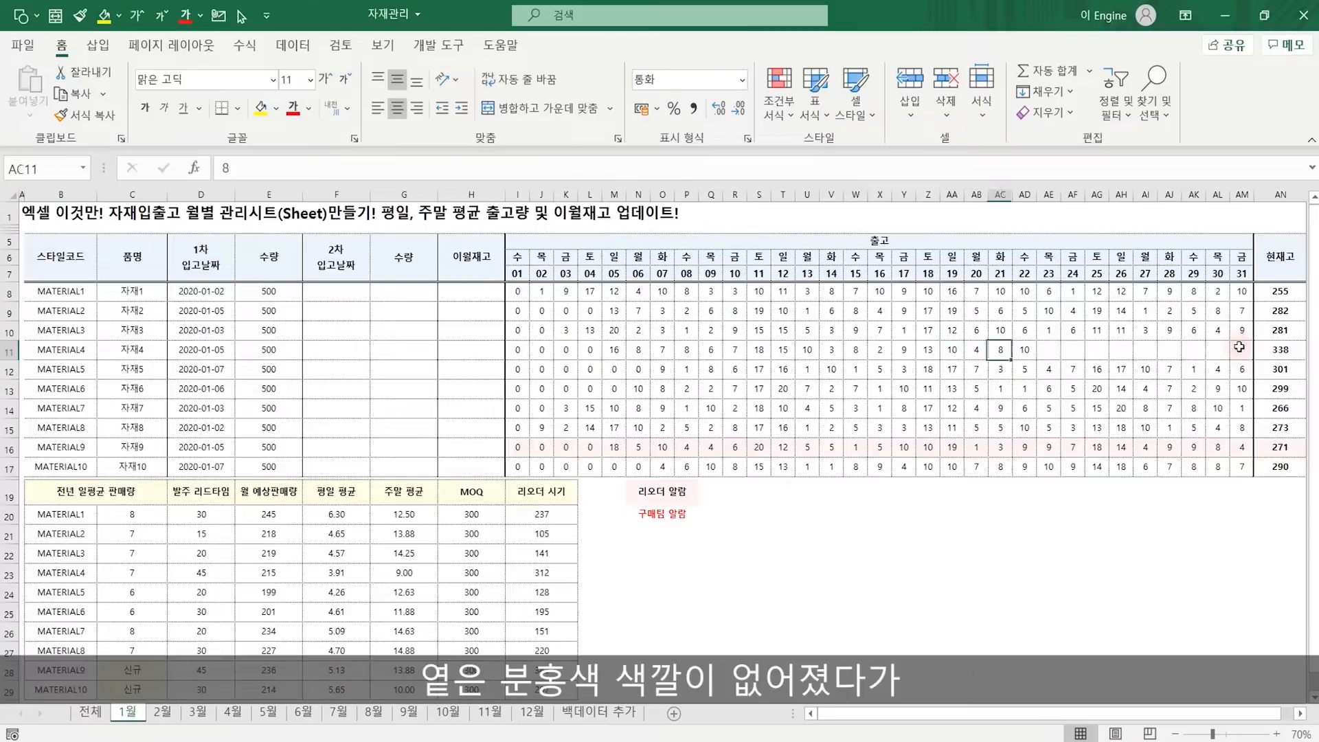
type("44")
key("Right")
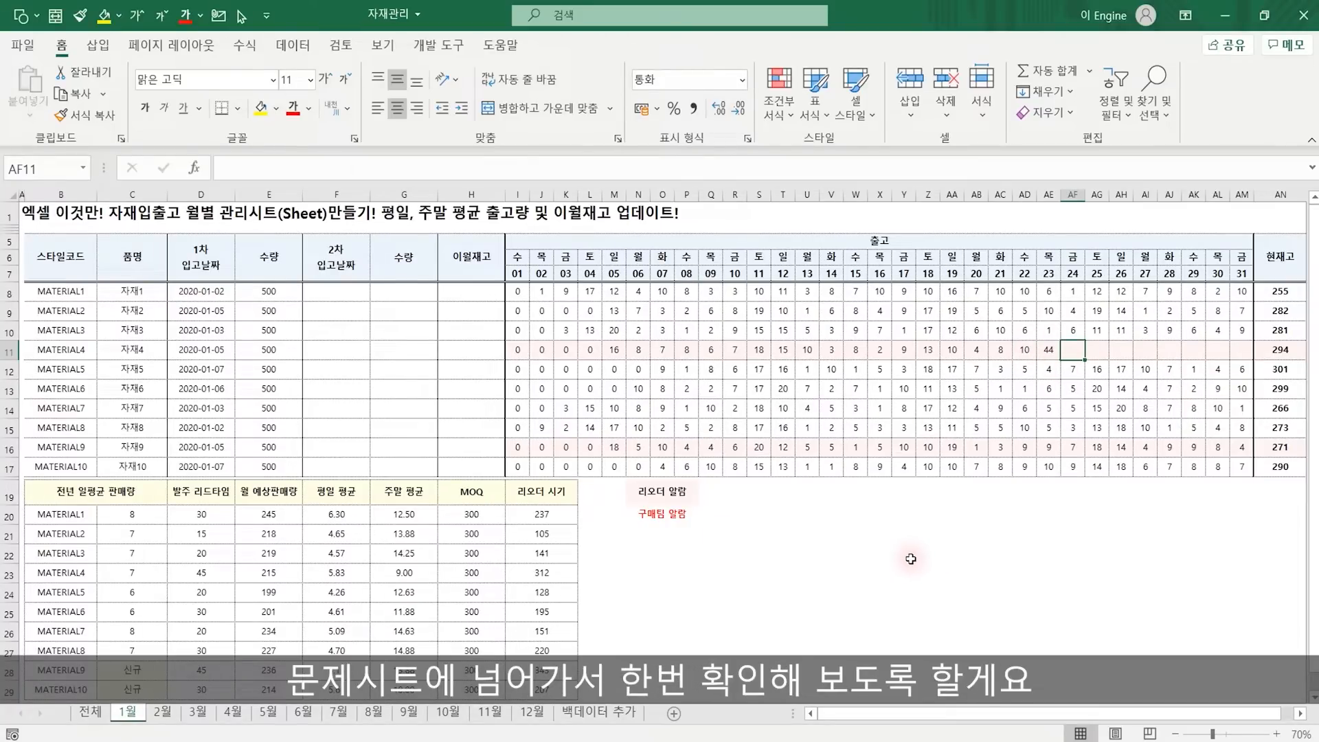
Switch to the 자재관리(문제) workbook and review the 전체 sheet's headings from 품명 to 이월금액.
left_click(89, 713)
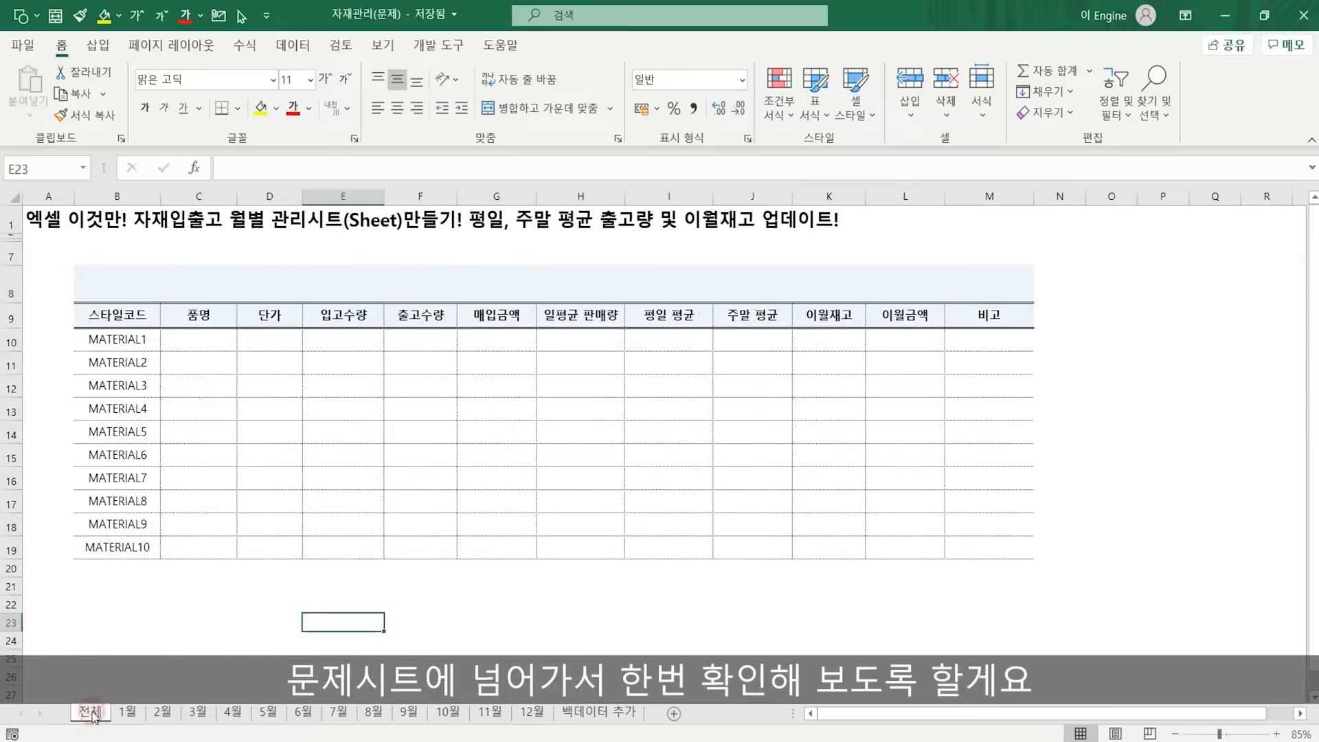
left_click(499, 679)
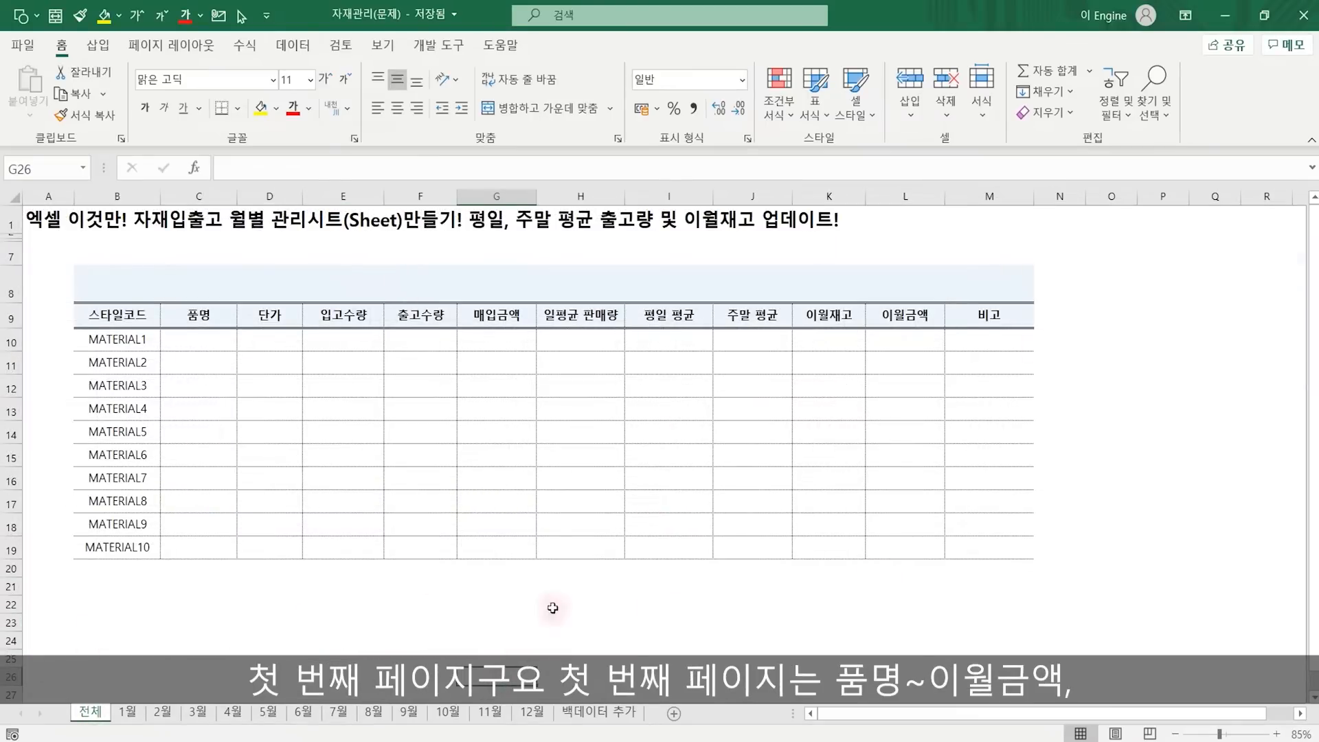
left_click(199, 318)
left_click(904, 317)
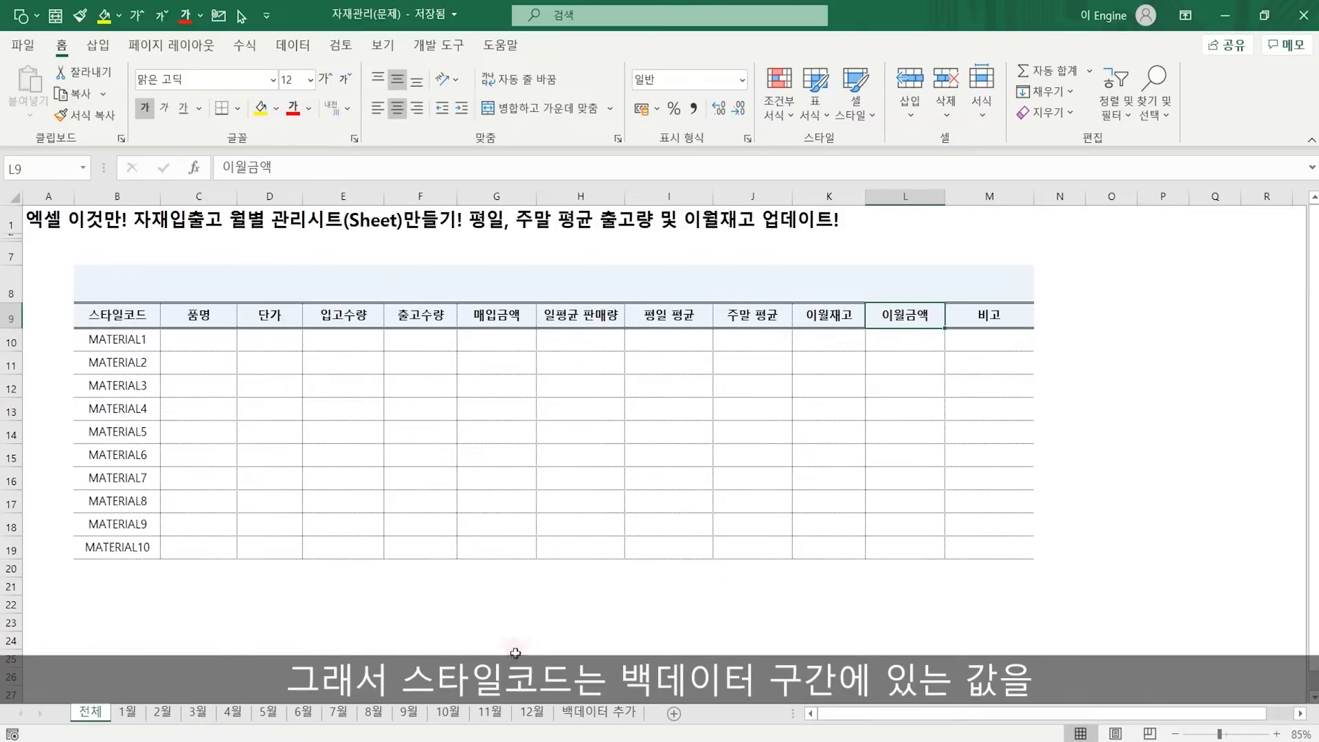
Compare the 품명 and 단가 columns on the 백데이터 추가 sheet with the same headings on the 전체 sheet.
left_click(594, 714)
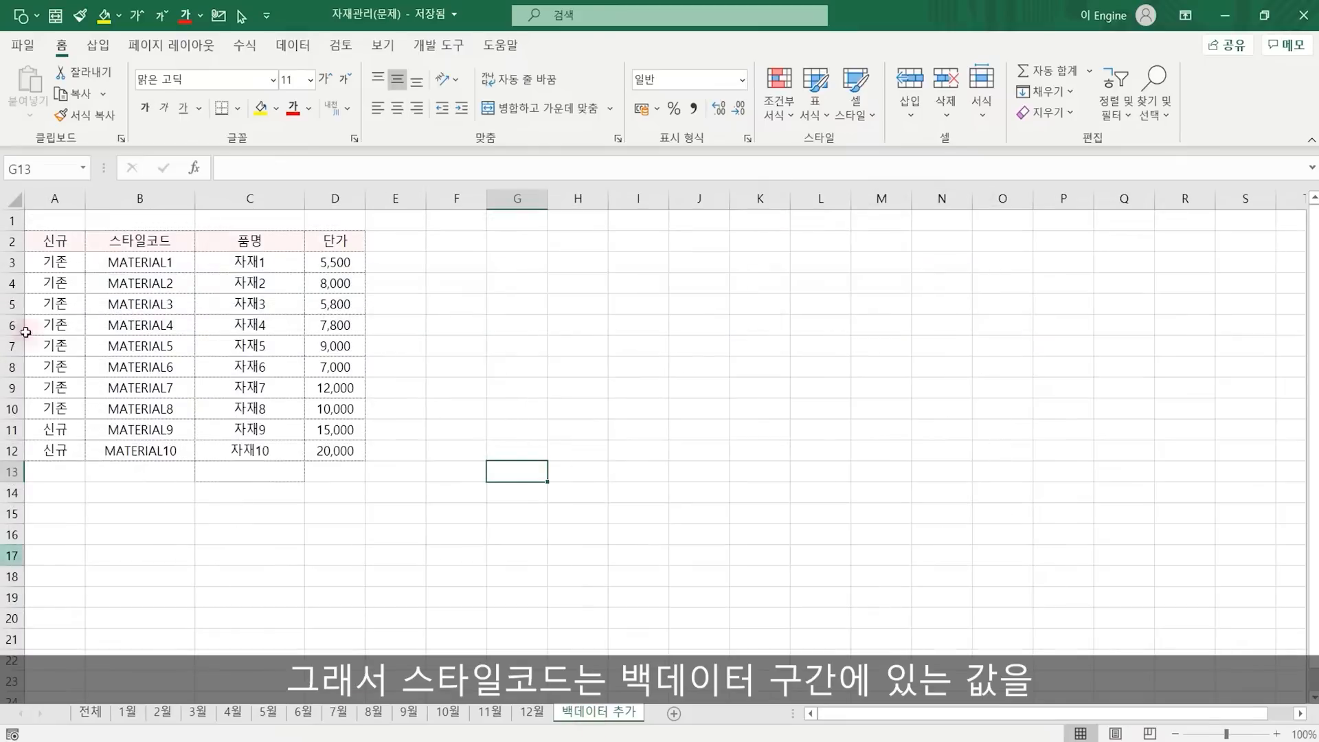
left_click(167, 476)
left_click(259, 243)
left_click(331, 241)
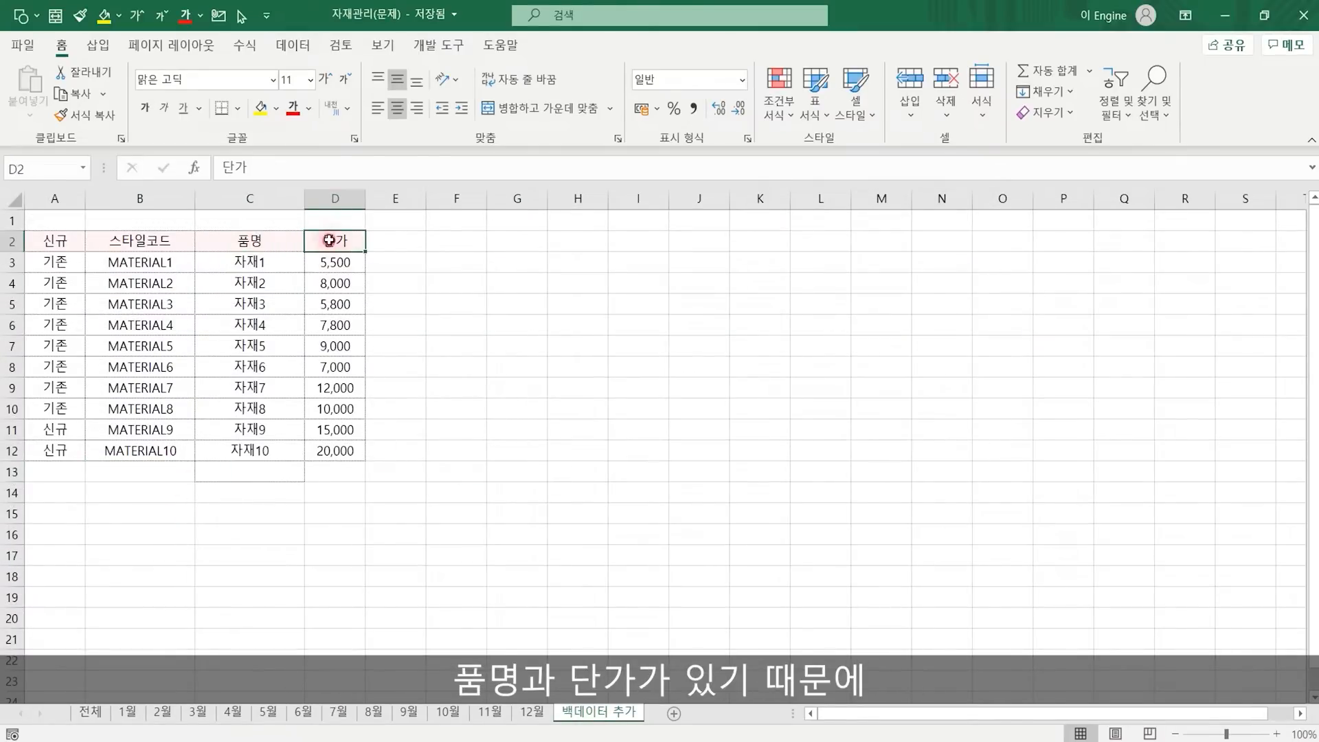
left_click(93, 715)
left_click(202, 314)
left_click(266, 316)
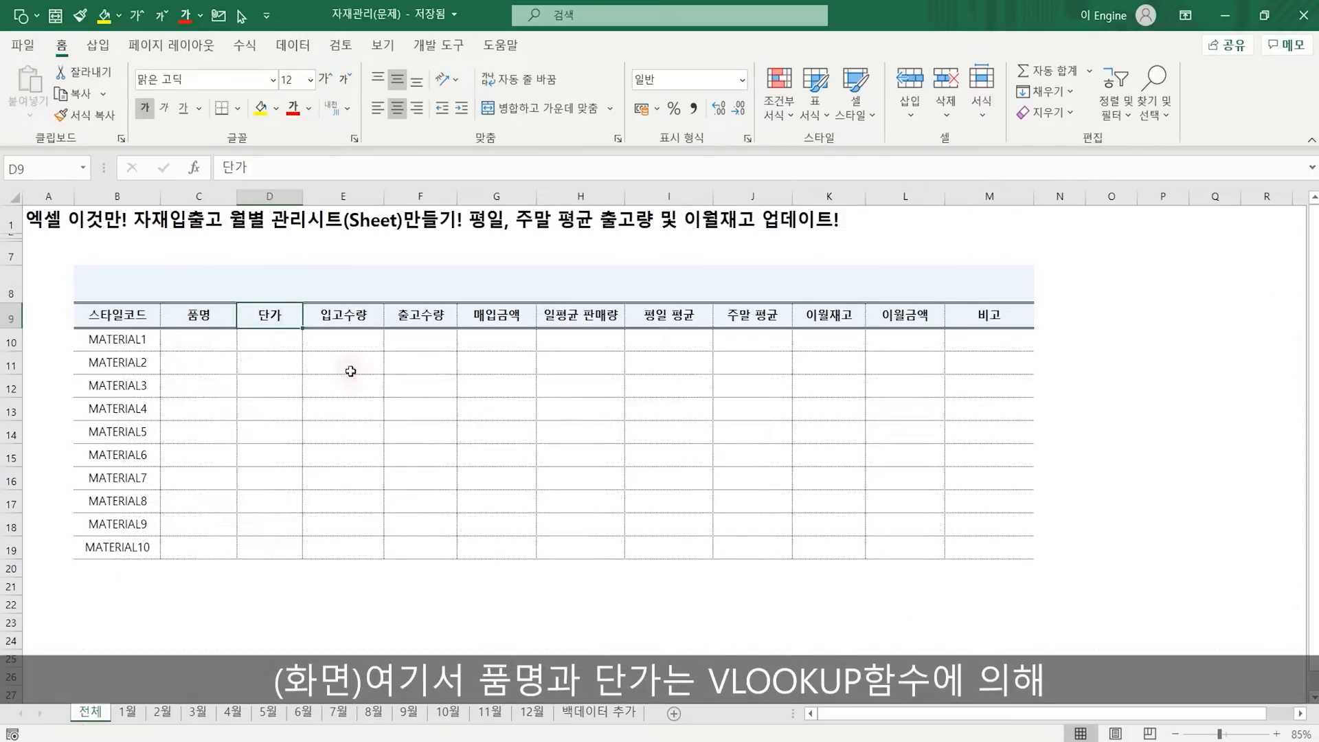
Begin a VLOOKUP formula in C10 under 품명 with the column-locked reference $B10 as the lookup value.
left_click(206, 353)
type("=VLOOKUP(")
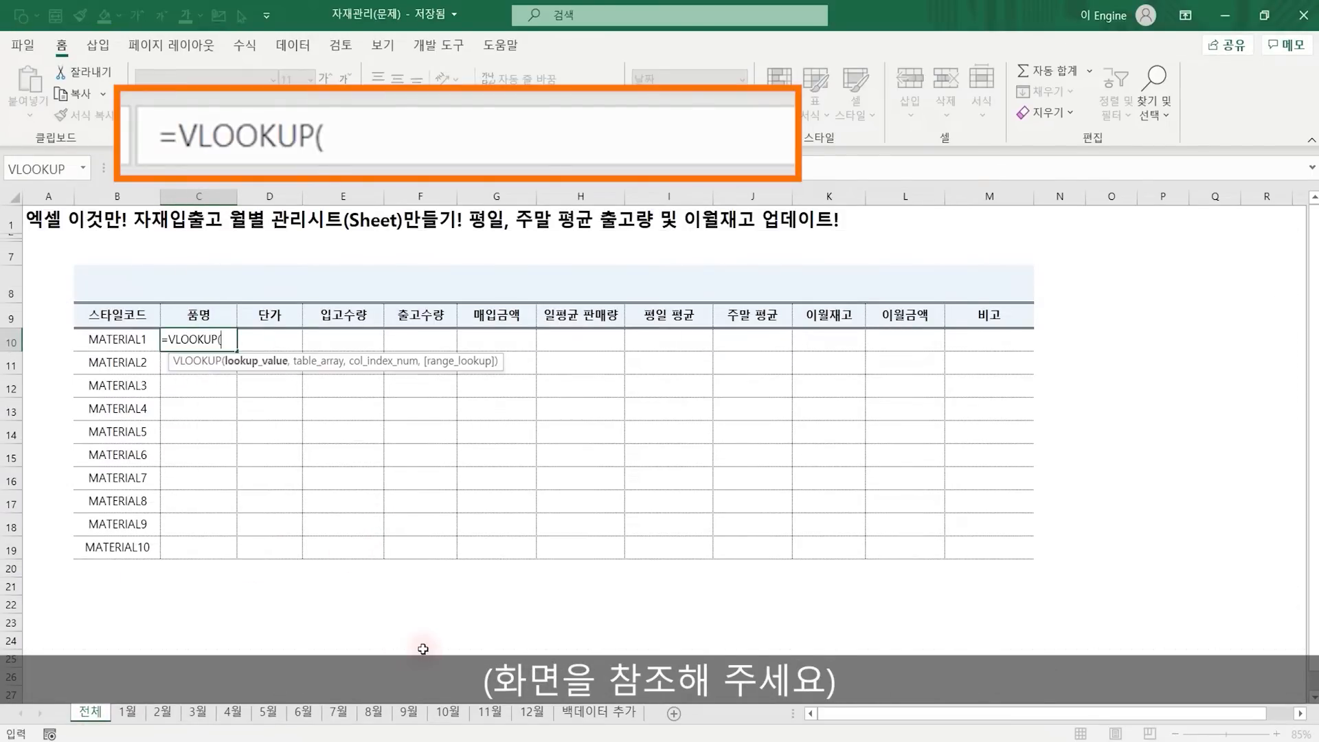
key("Left")
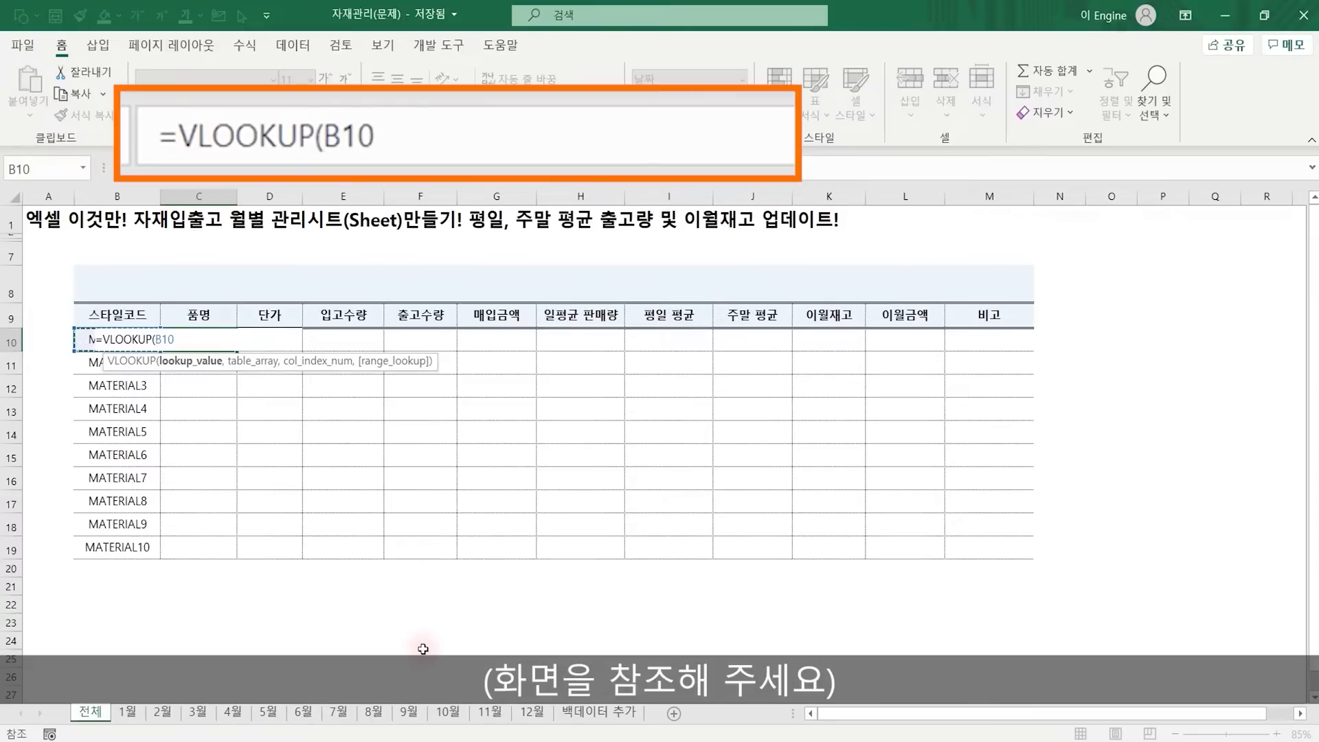
key("F4")
key("F4")
key("F4")
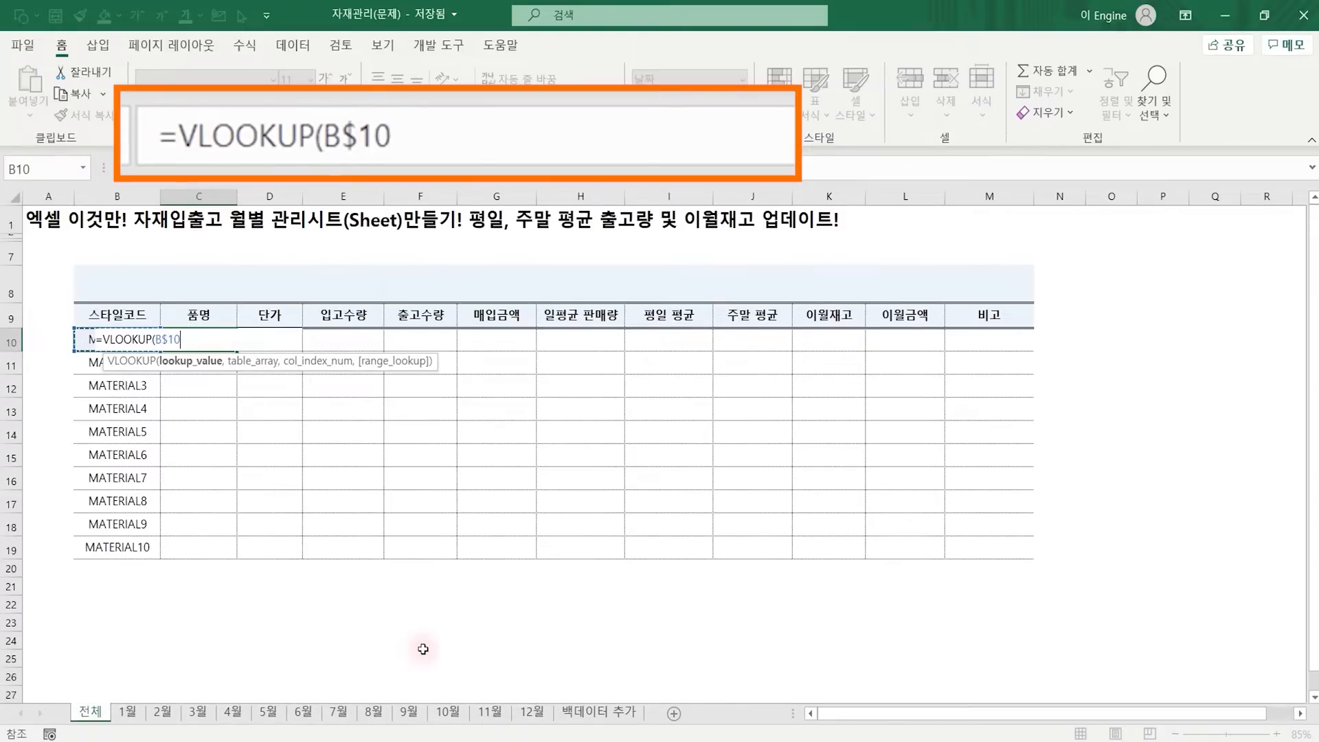
type(",")
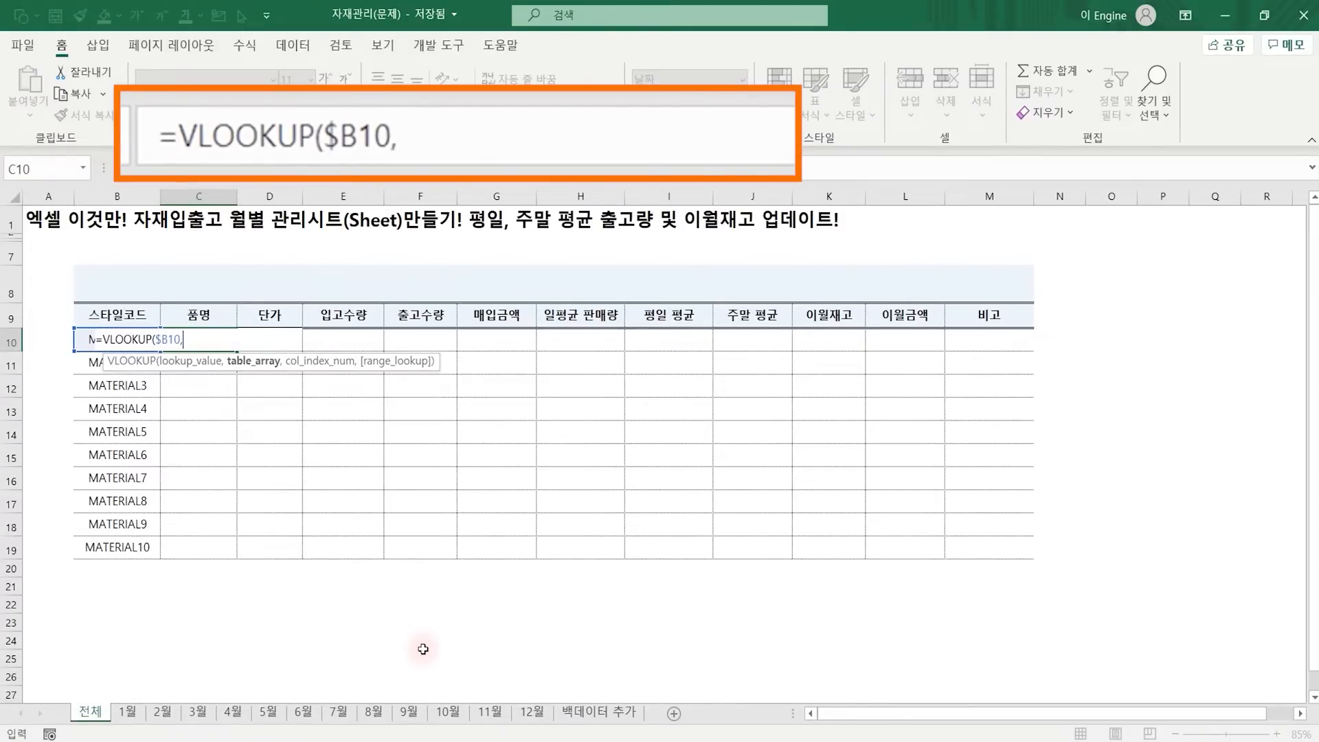
Complete the C10 VLOOKUP with '백데이터 추가'!$B:$D as table, column index 2 and exact match 0, and fill it down to C19.
left_click(585, 718)
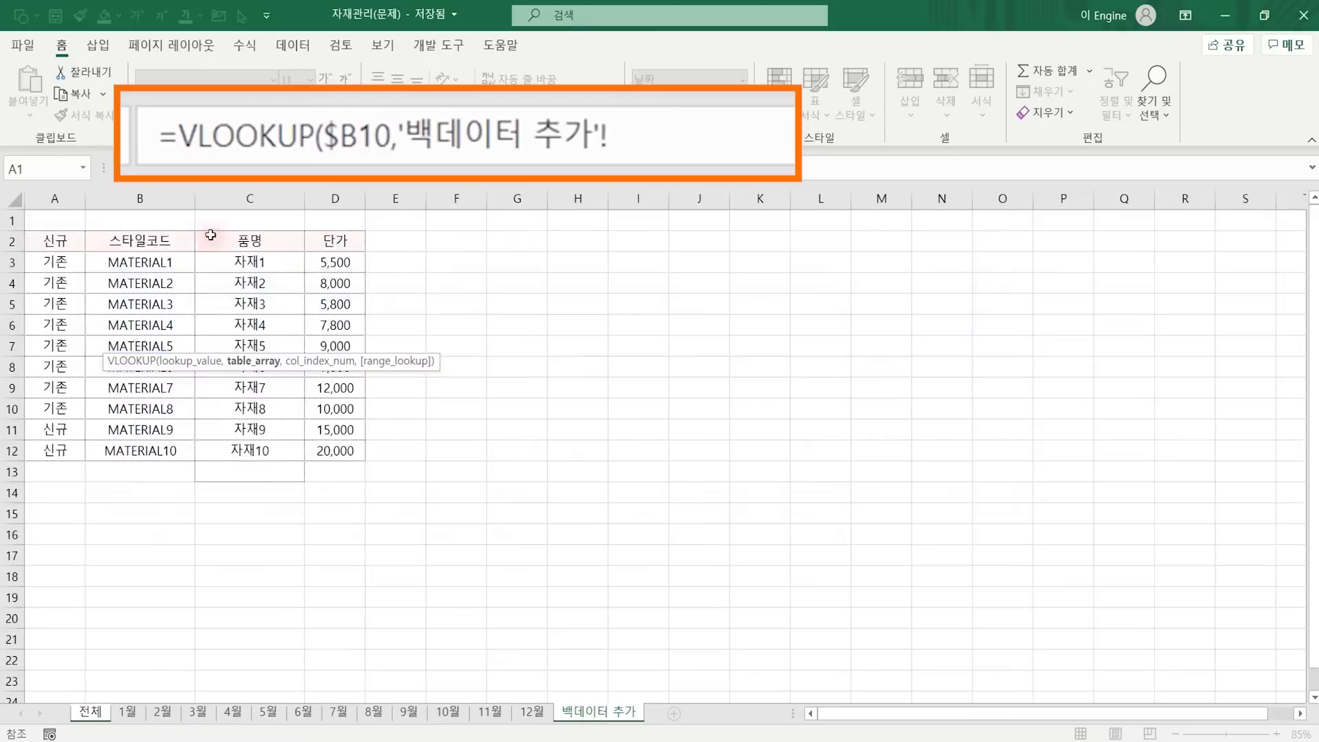
left_click_drag(136, 191, 324, 259)
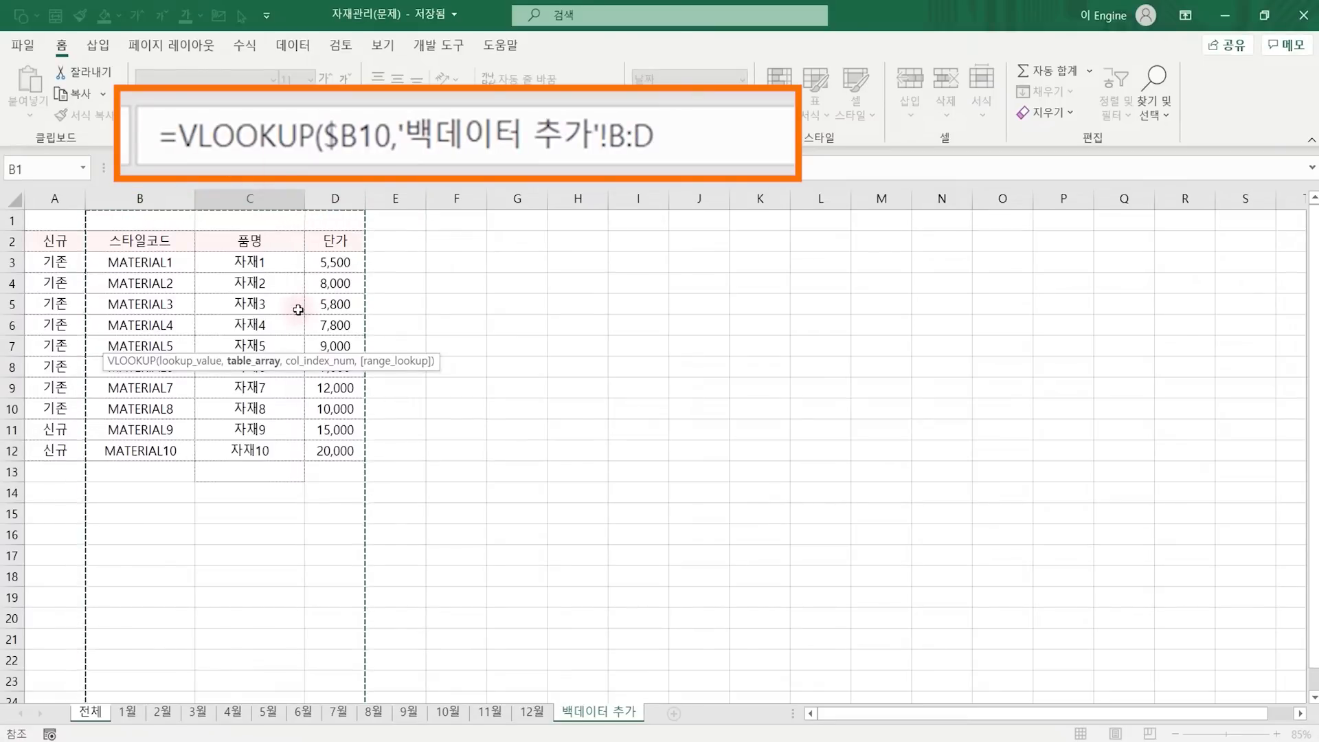
key("F4")
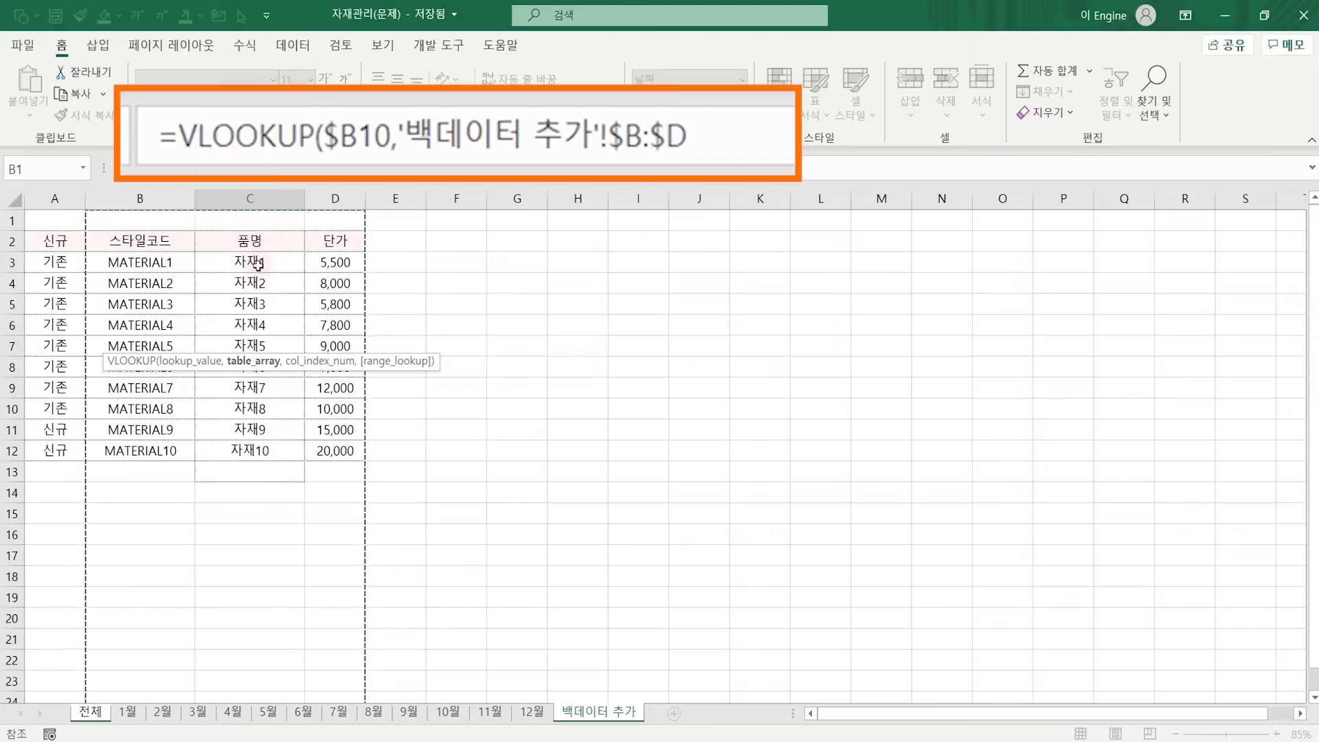
type(",")
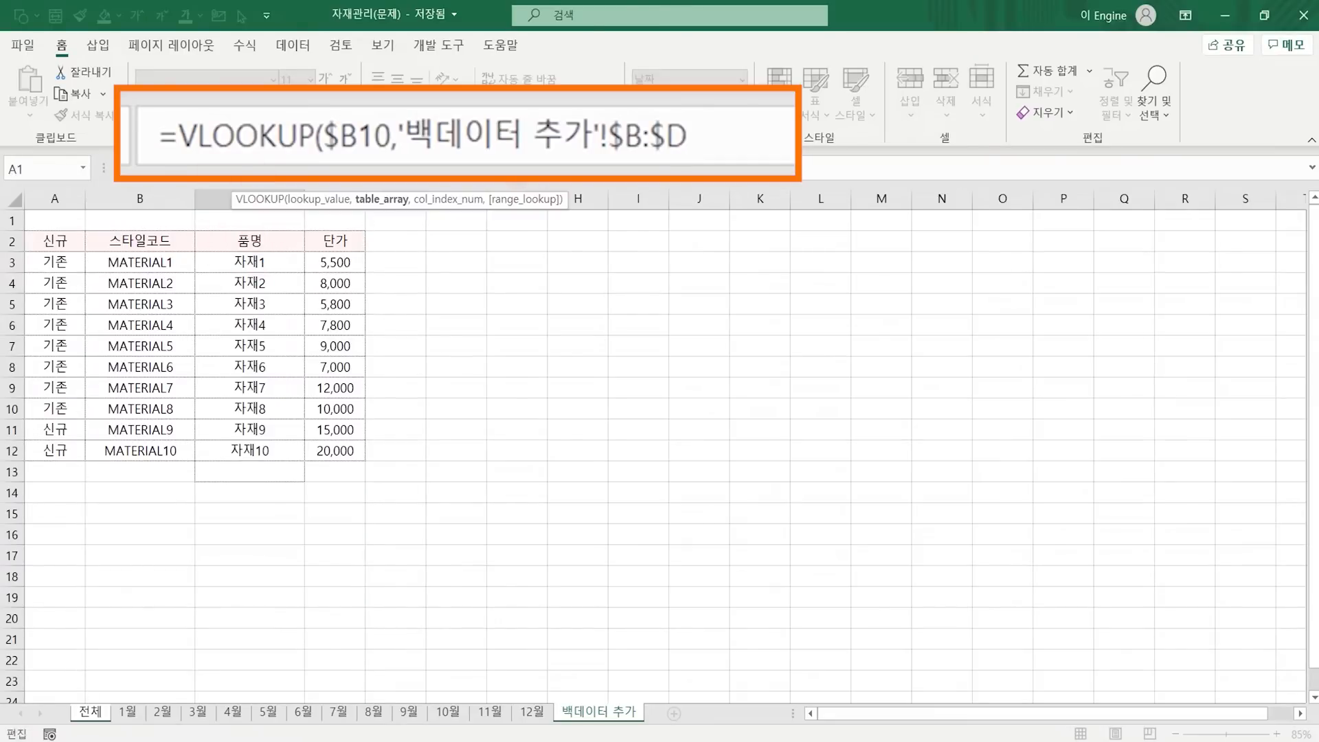
type("2,0")
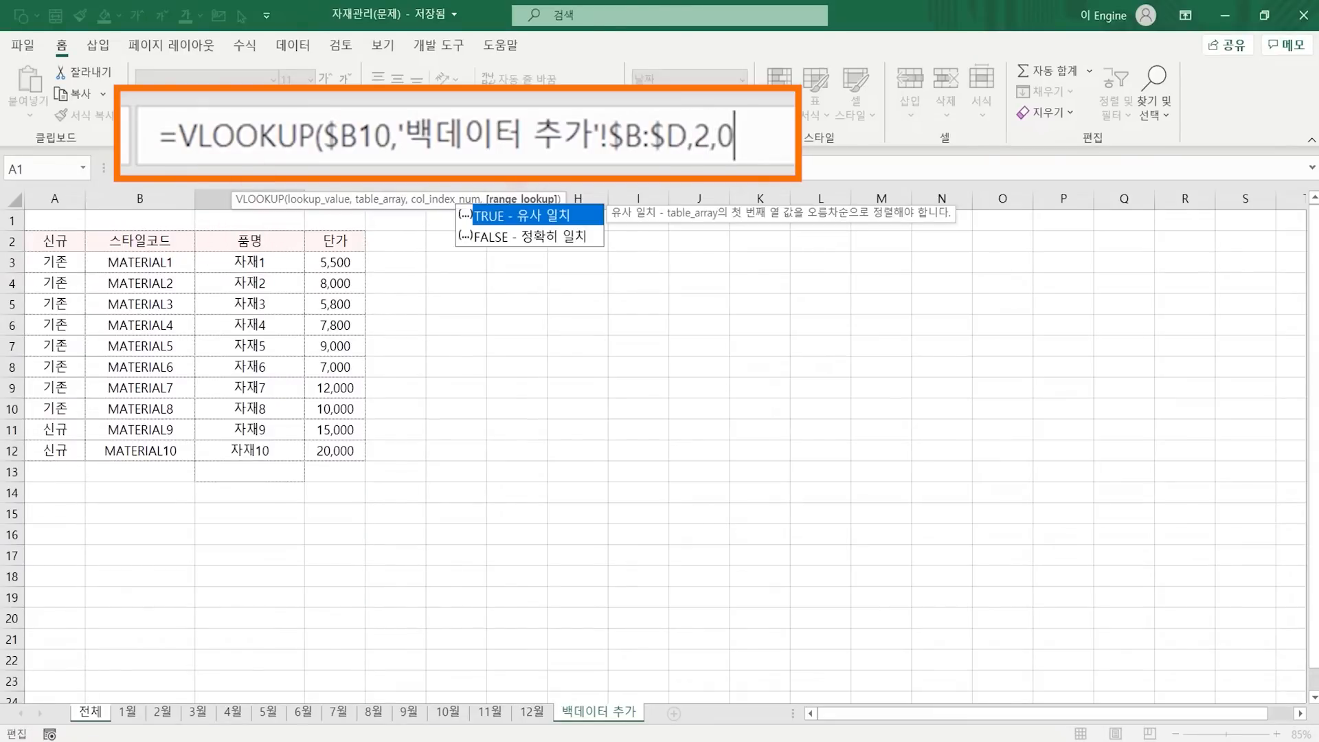
type(")")
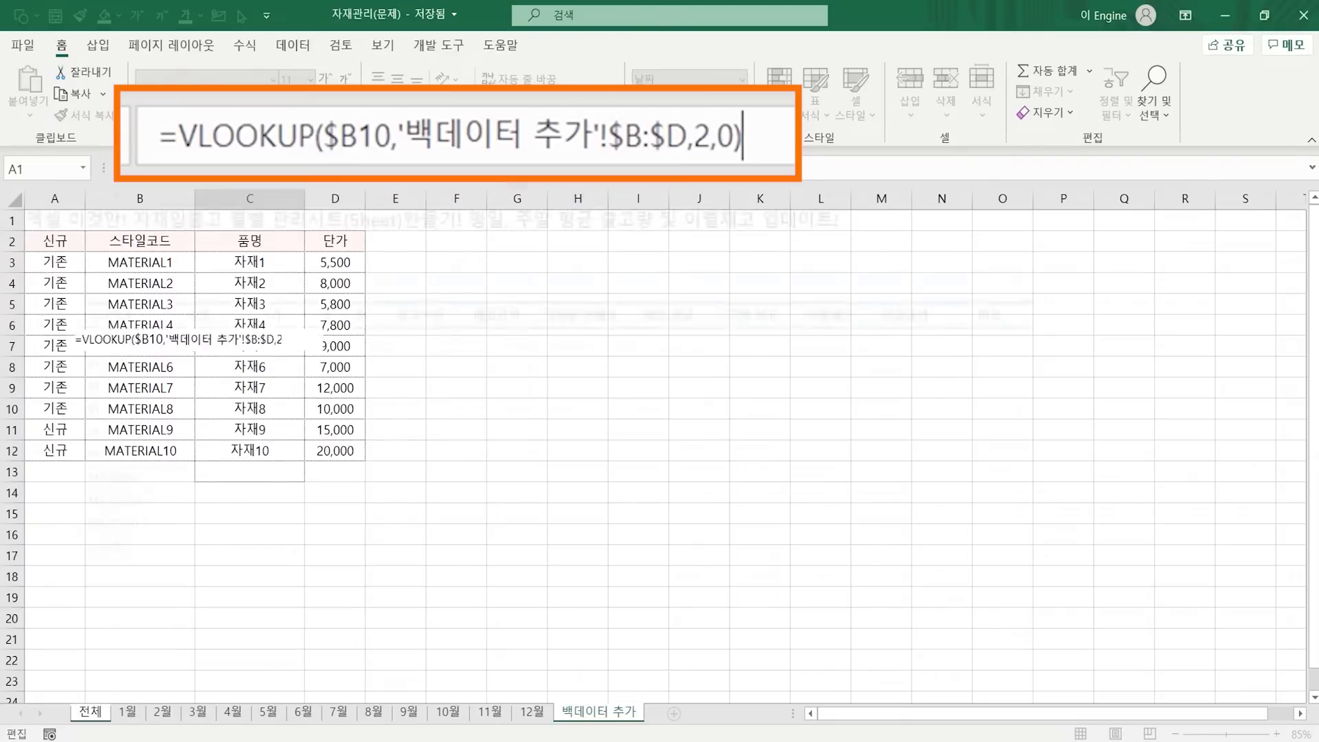
key("Return")
key("Up")
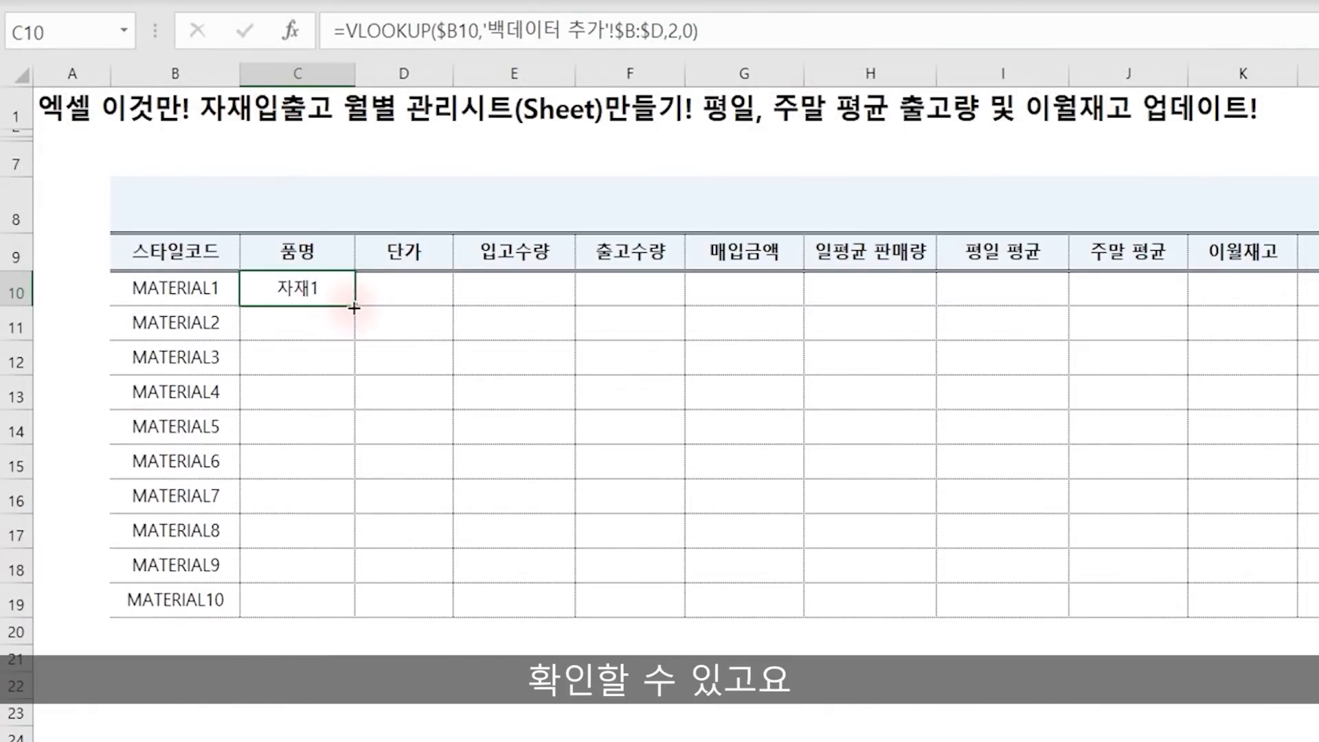
double_click(354, 307)
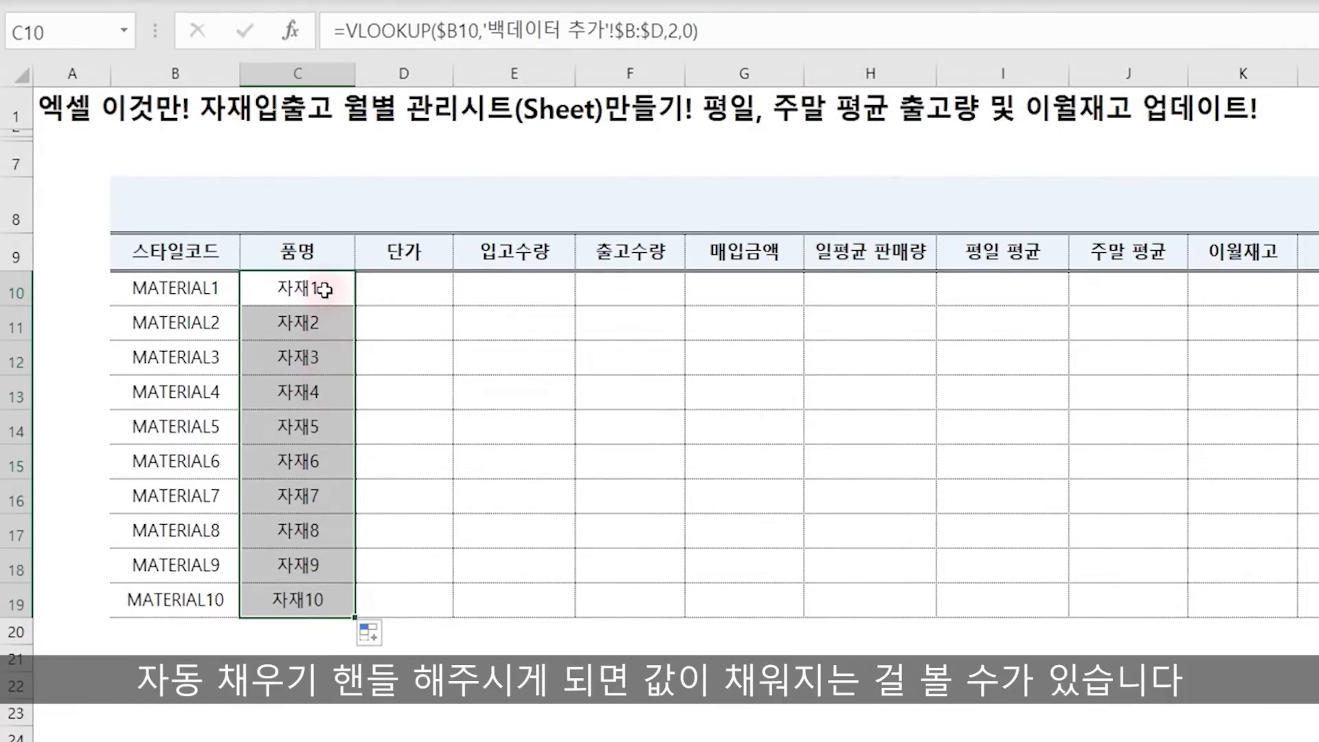
Copy the VLOOKUP formula from C10 into D10 under 단가 and change its column index to 3.
left_click(324, 290)
left_click_drag(350, 301, 444, 304)
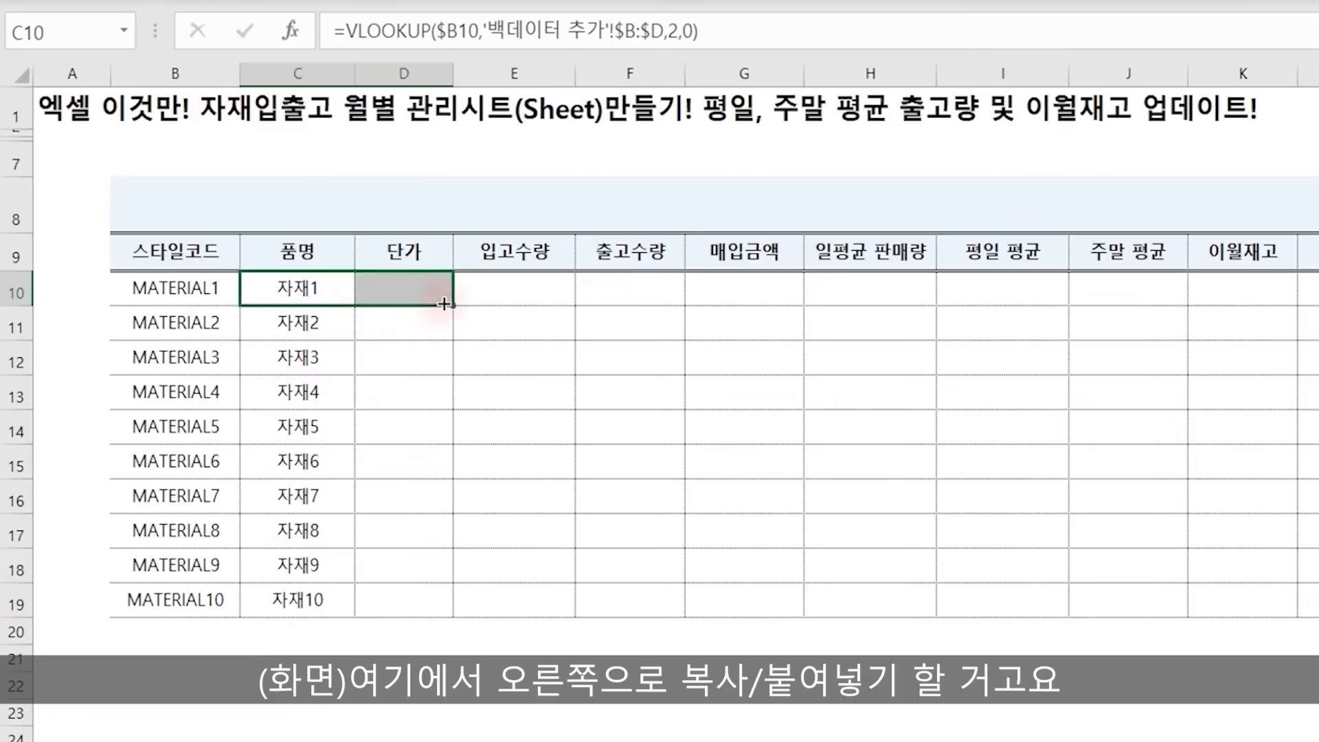
double_click(410, 288)
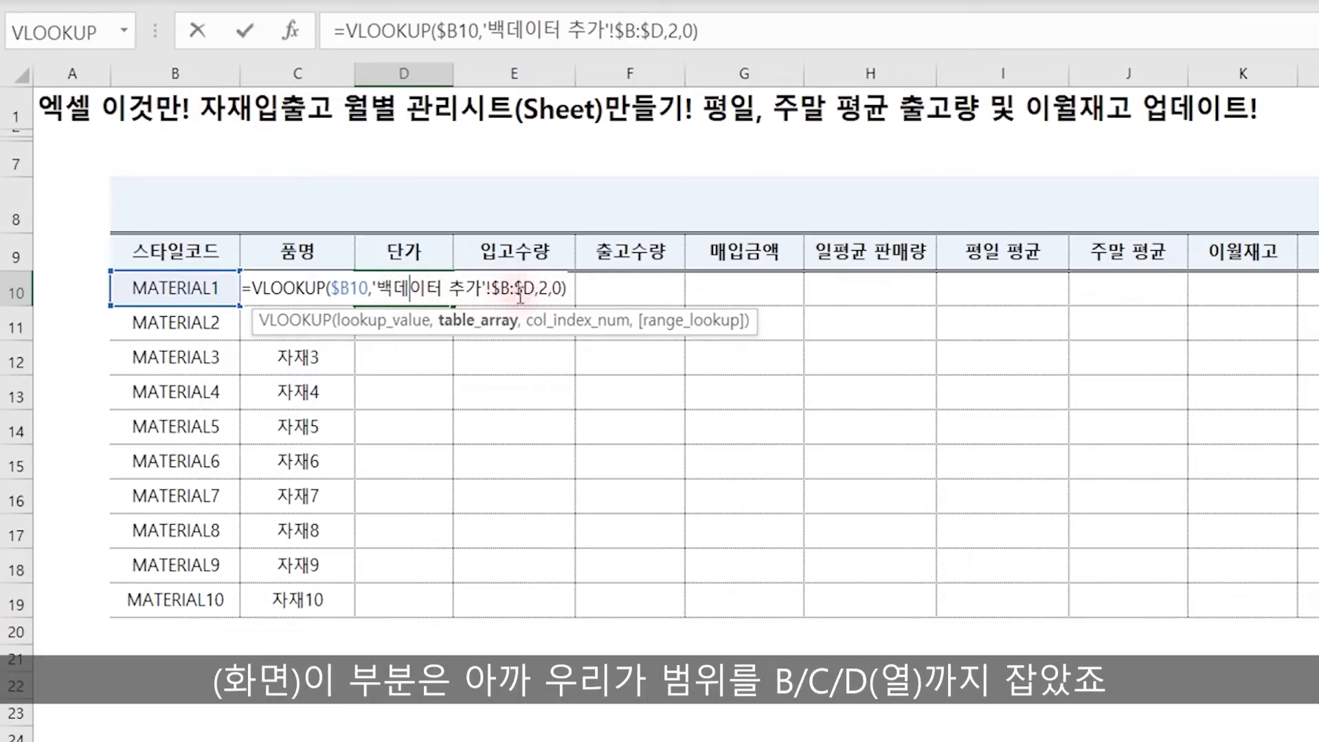
left_click(540, 288)
key("Delete")
type("3")
key("Return")
key("Up")
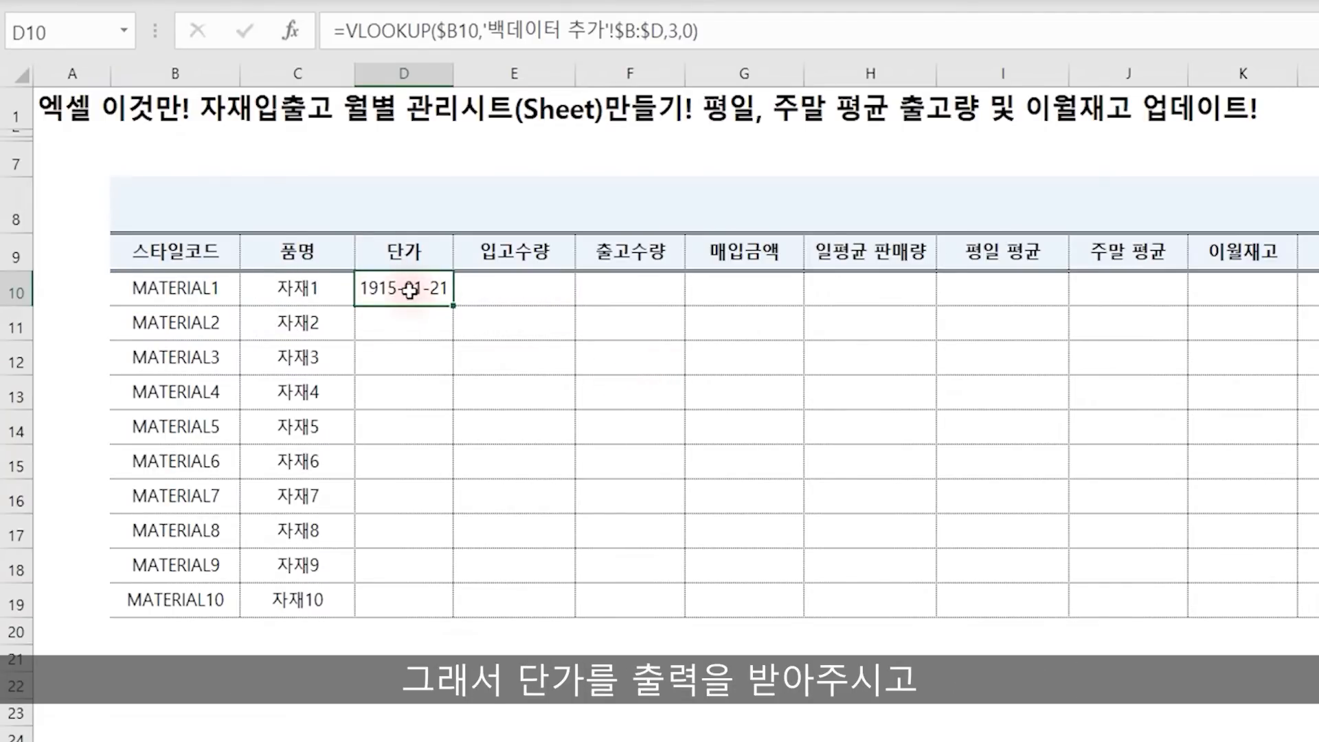
Set D10's number format to 일반 and fill the 단가 formula down to D19.
left_click(741, 80)
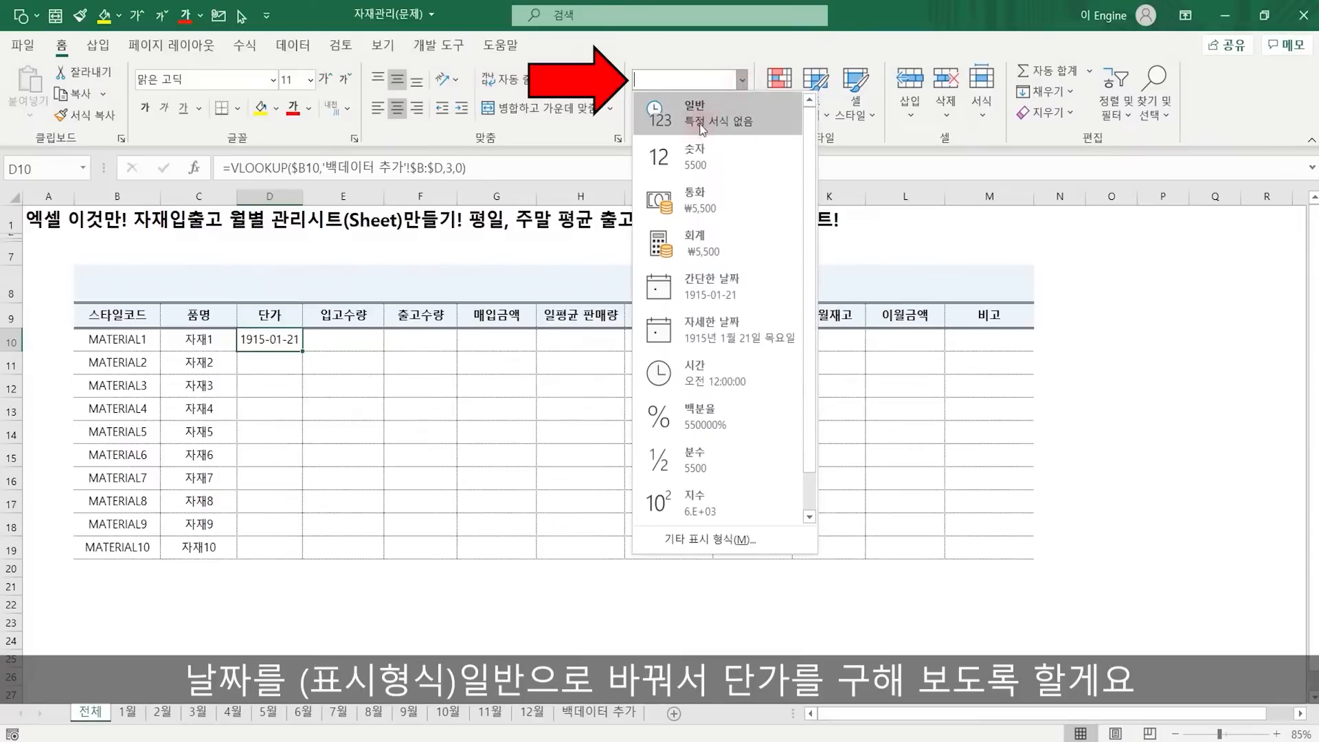
left_click(706, 103)
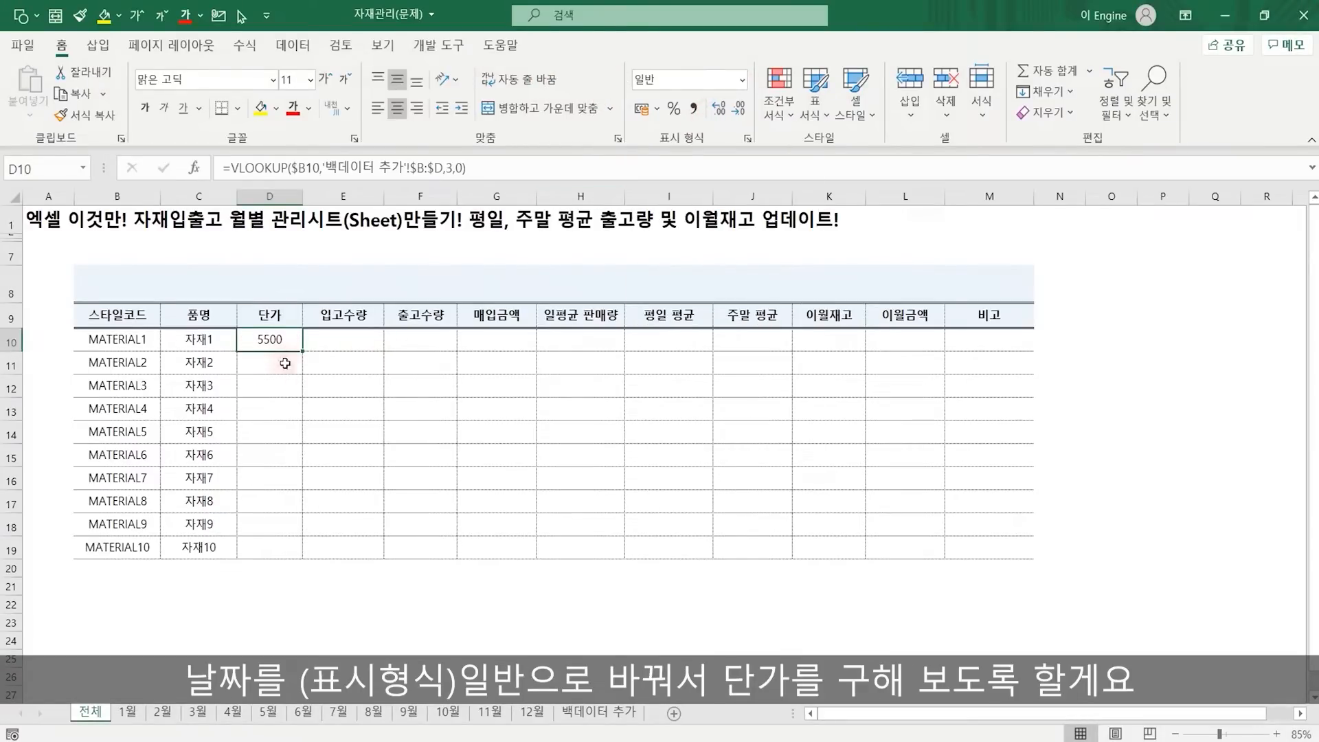
double_click(303, 351)
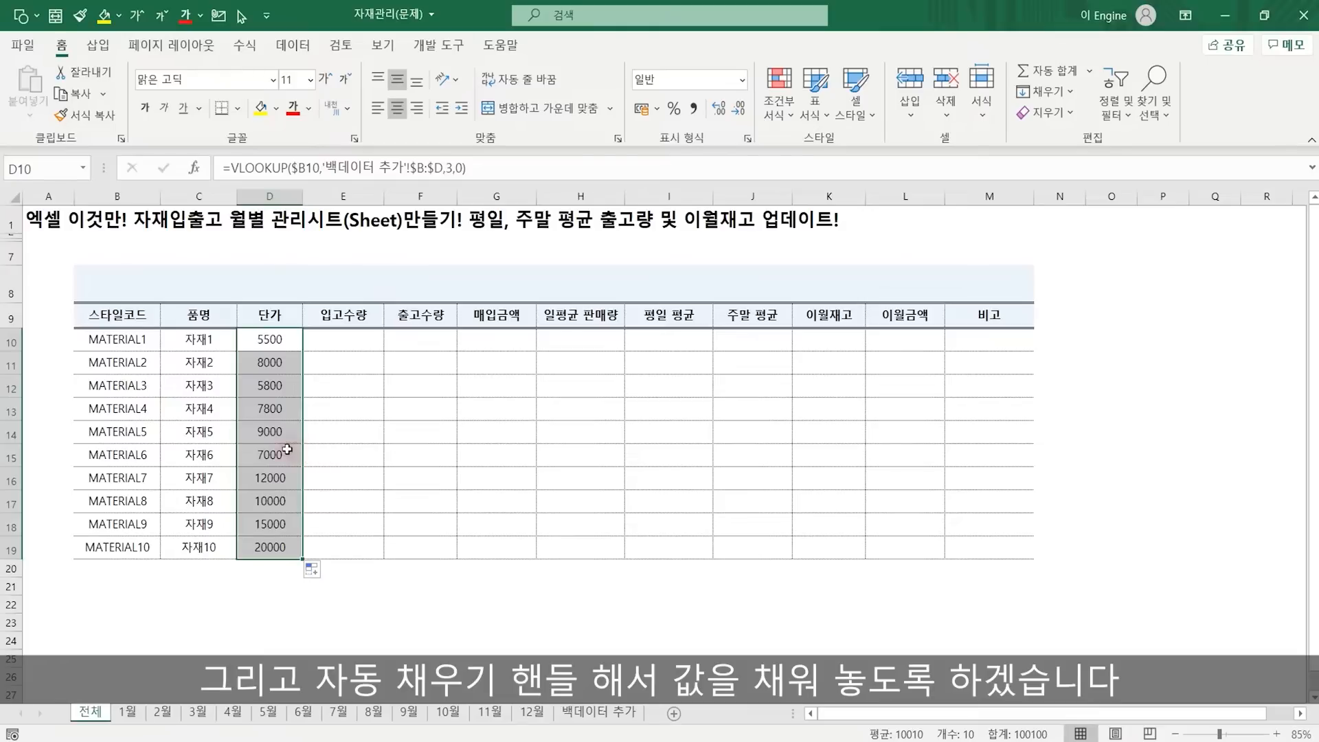
Apply the thousands-separator comma style to the 단가 values in D10:D19.
left_click(693, 108)
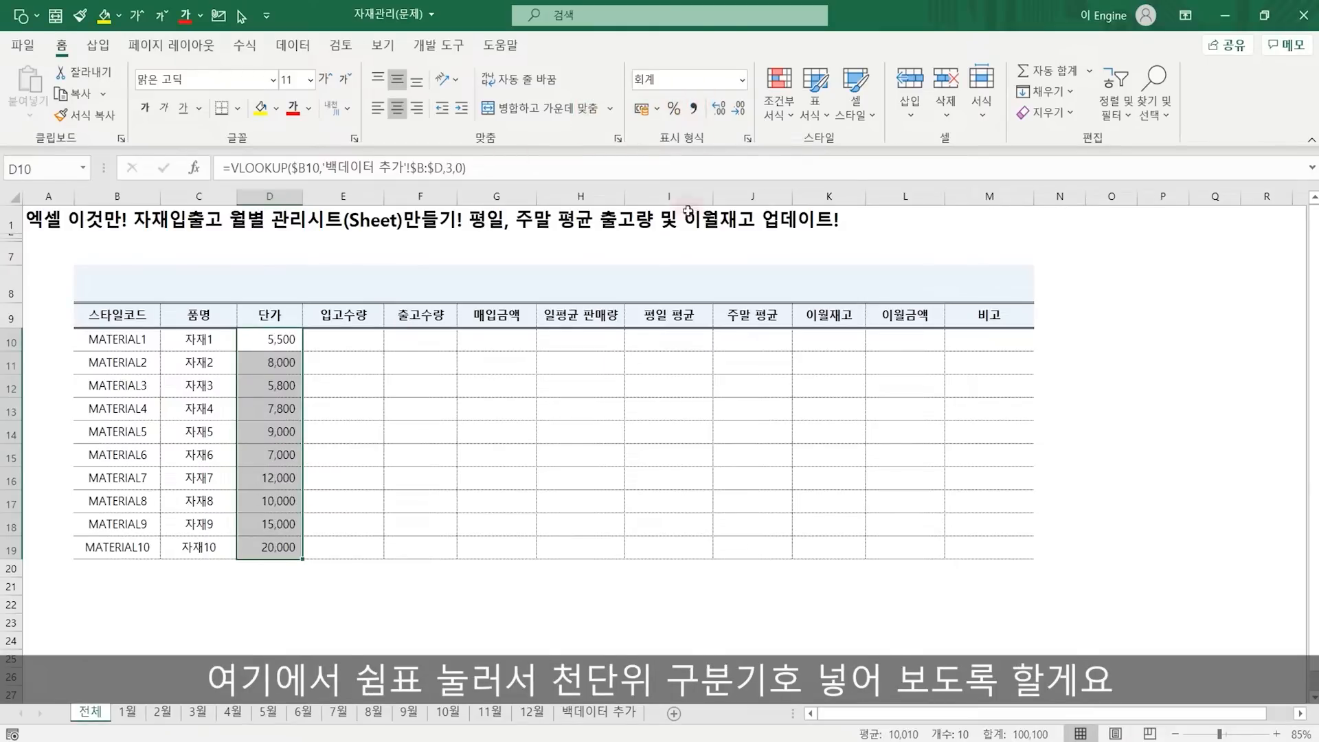
left_click(351, 343)
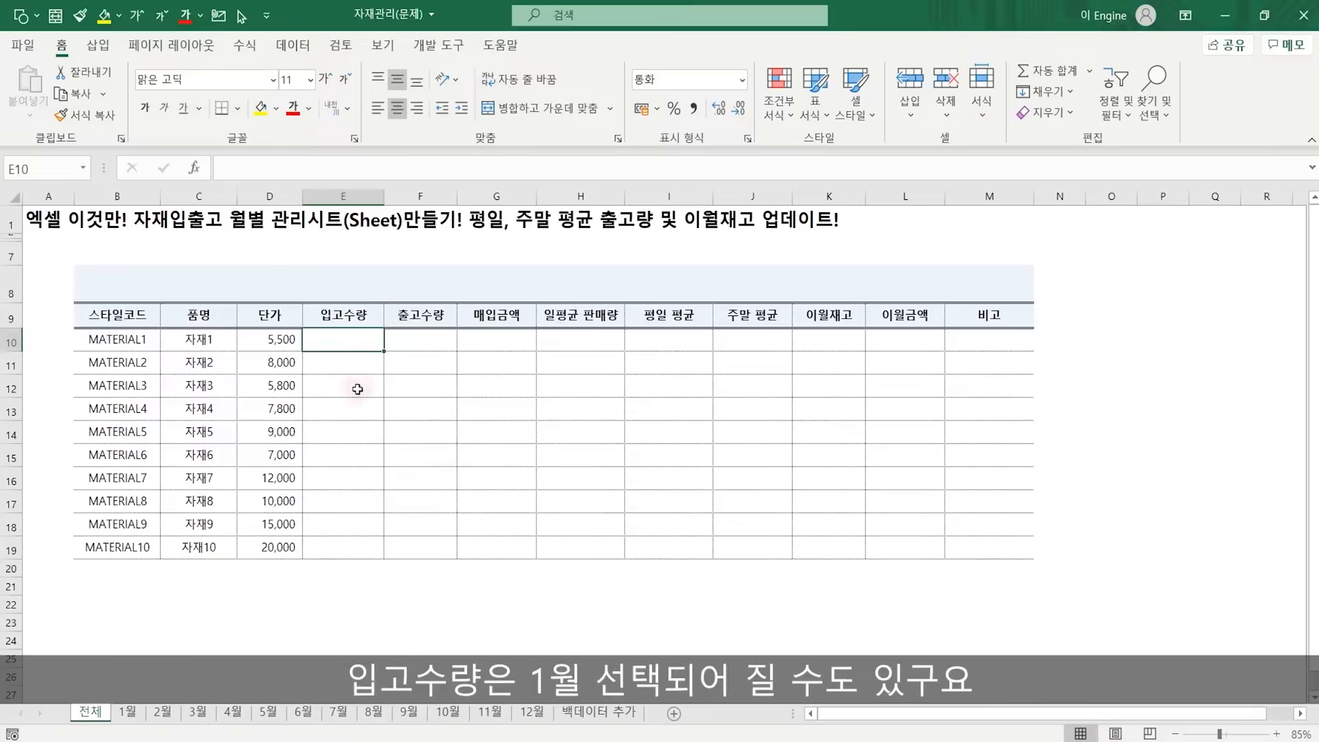
Set the data validation of the merged title cell B8 to allow a 목록 (list).
left_click(487, 281)
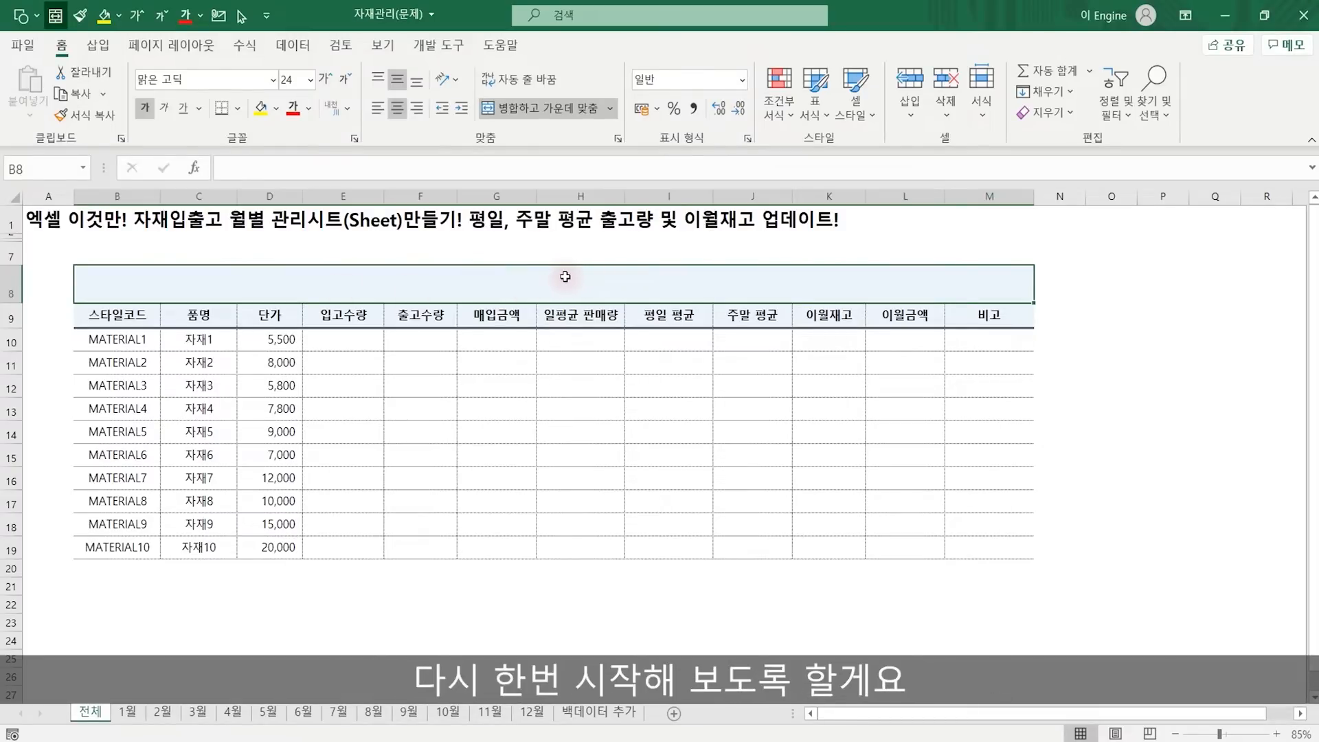
left_click(293, 46)
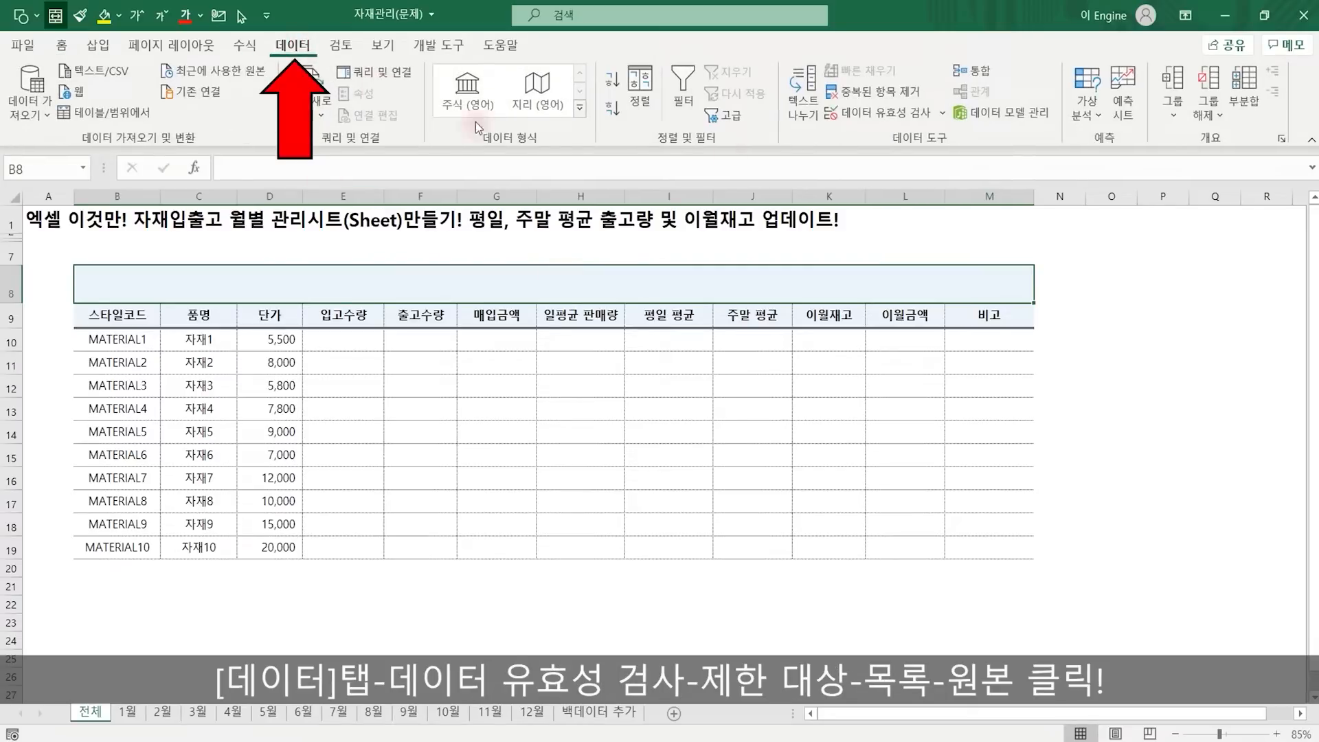
left_click(870, 119)
left_click(398, 196)
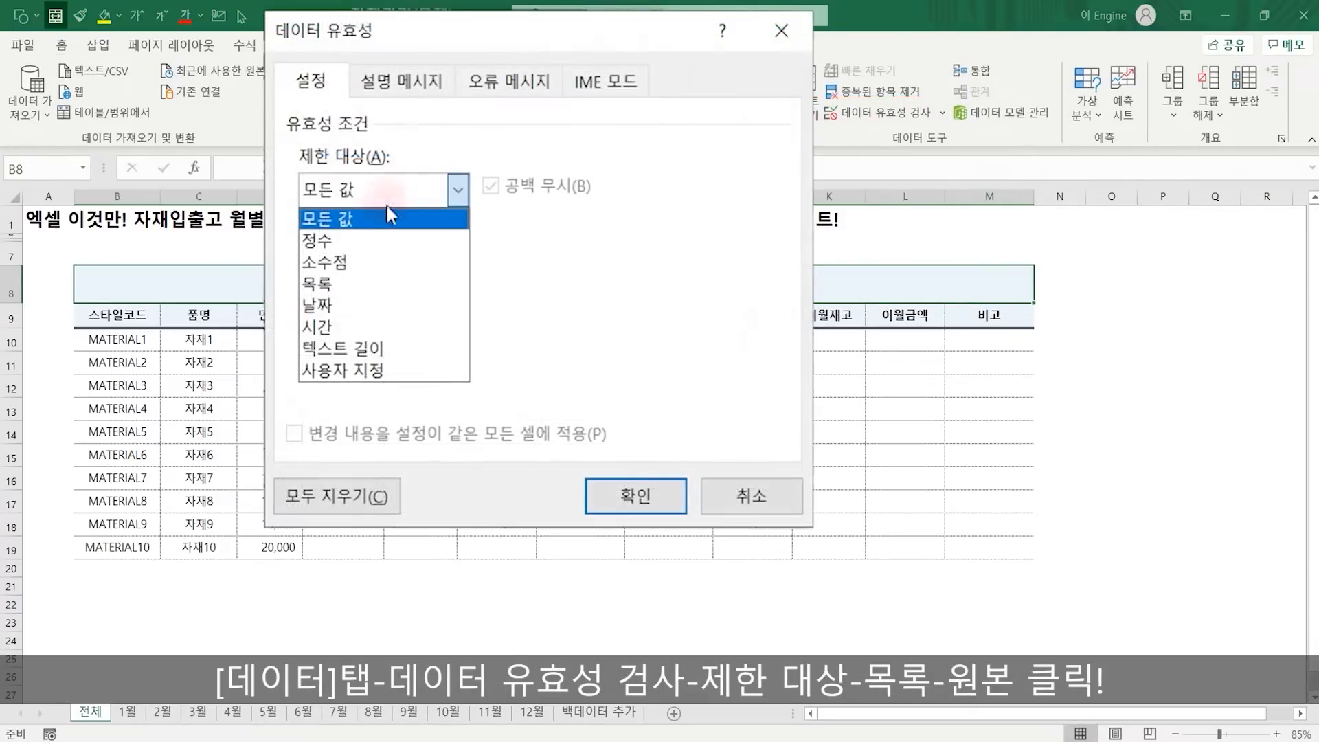
left_click(384, 283)
left_click(331, 326)
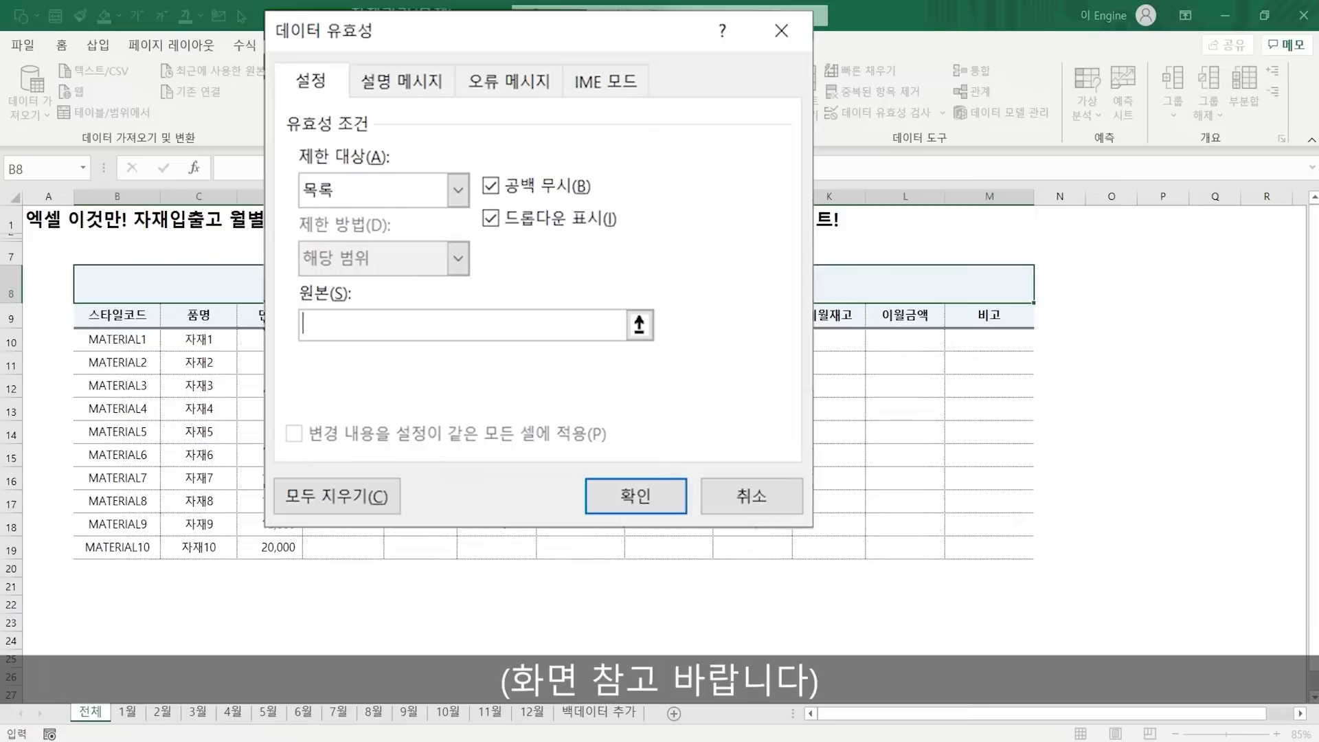
Enter the comma-separated months 1월 through 12월 as the list source, and choose 3월 in the title cell.
type("1")
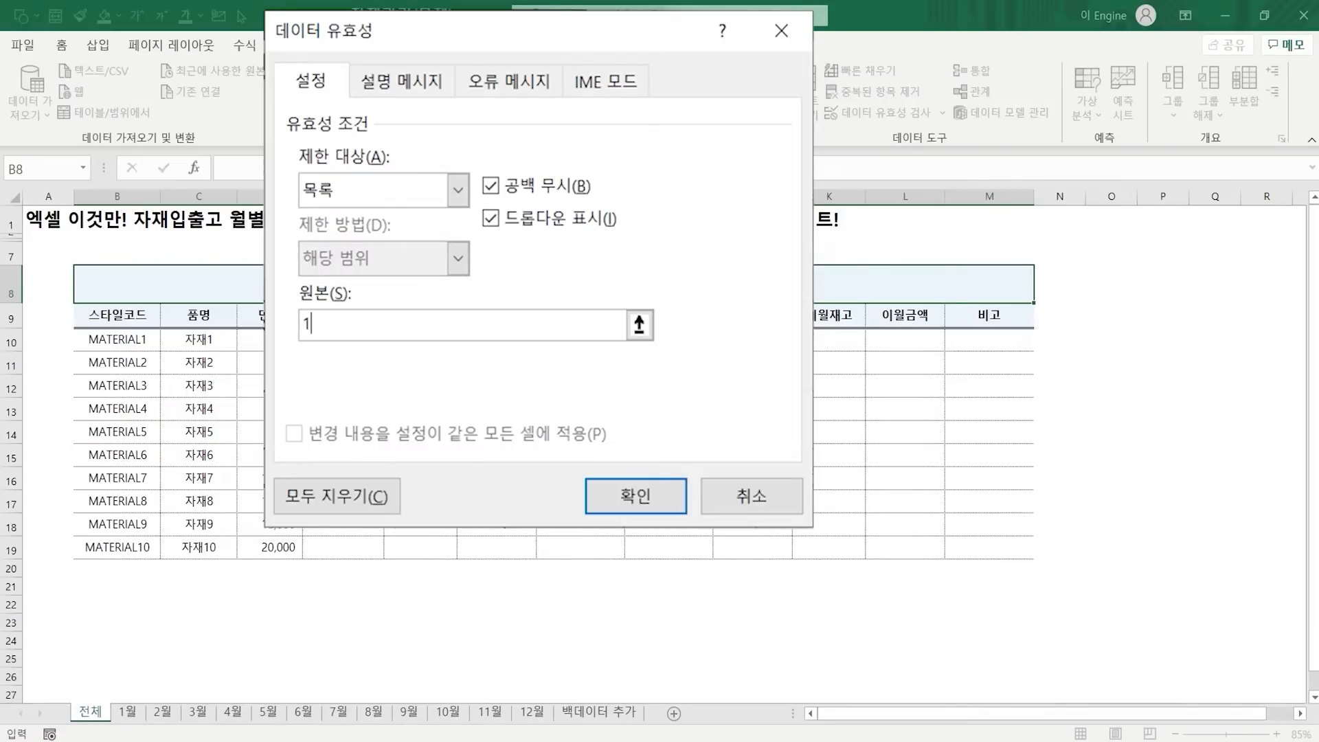
type("월,2월,3월,4ㅇ월,5월,6월,7")
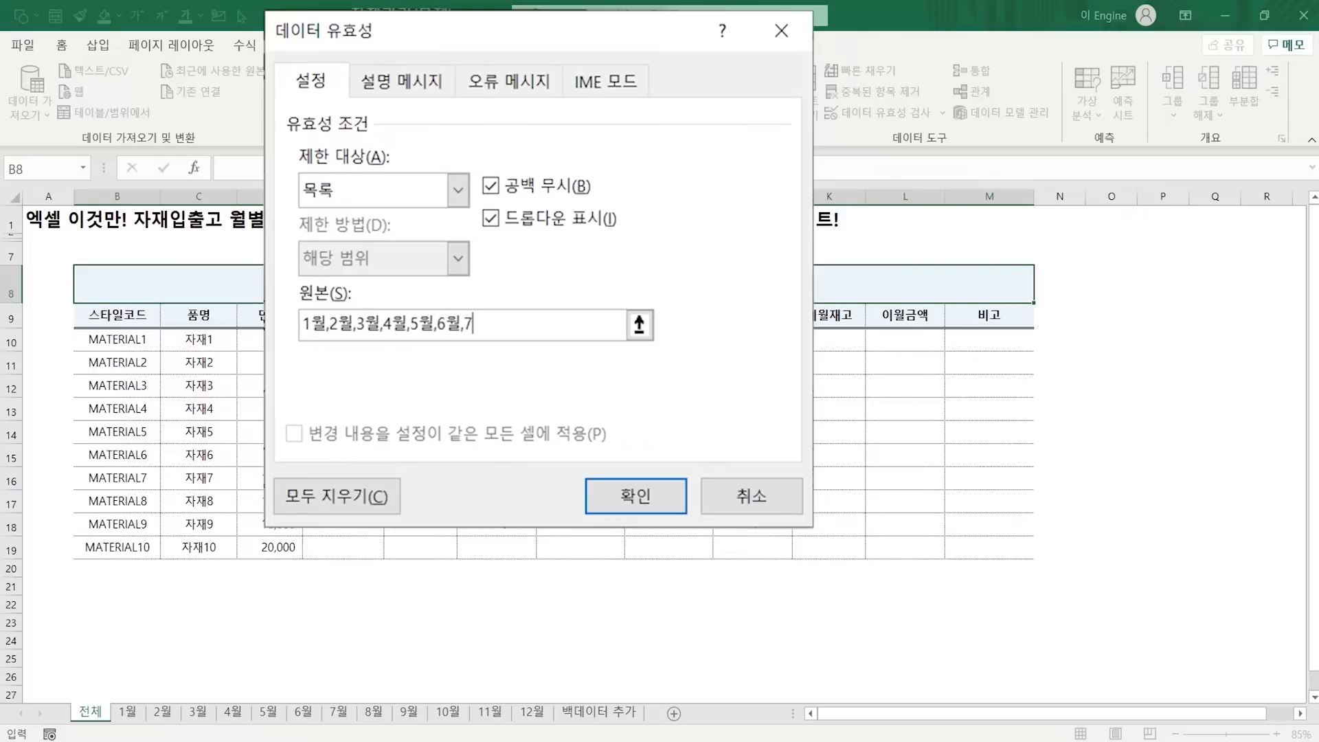
type("월,8월,9월,10월,11월,12")
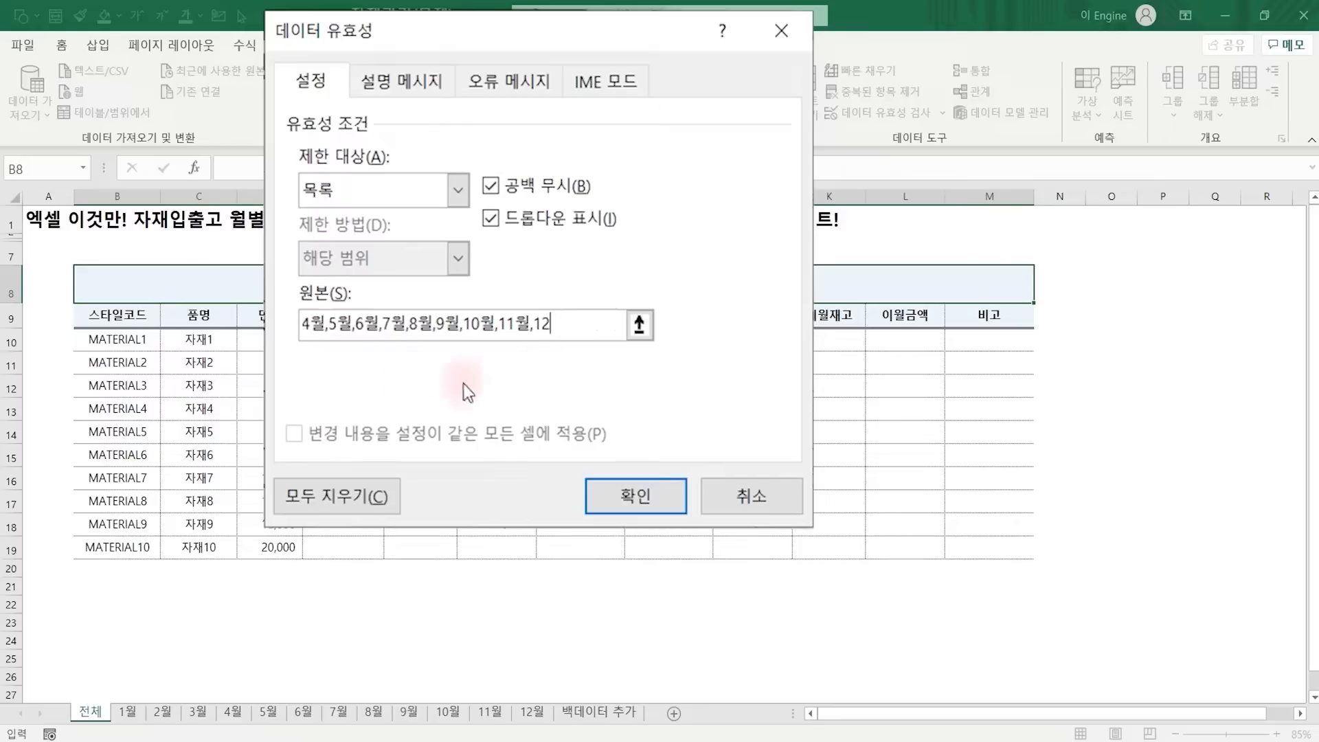
left_click(633, 495)
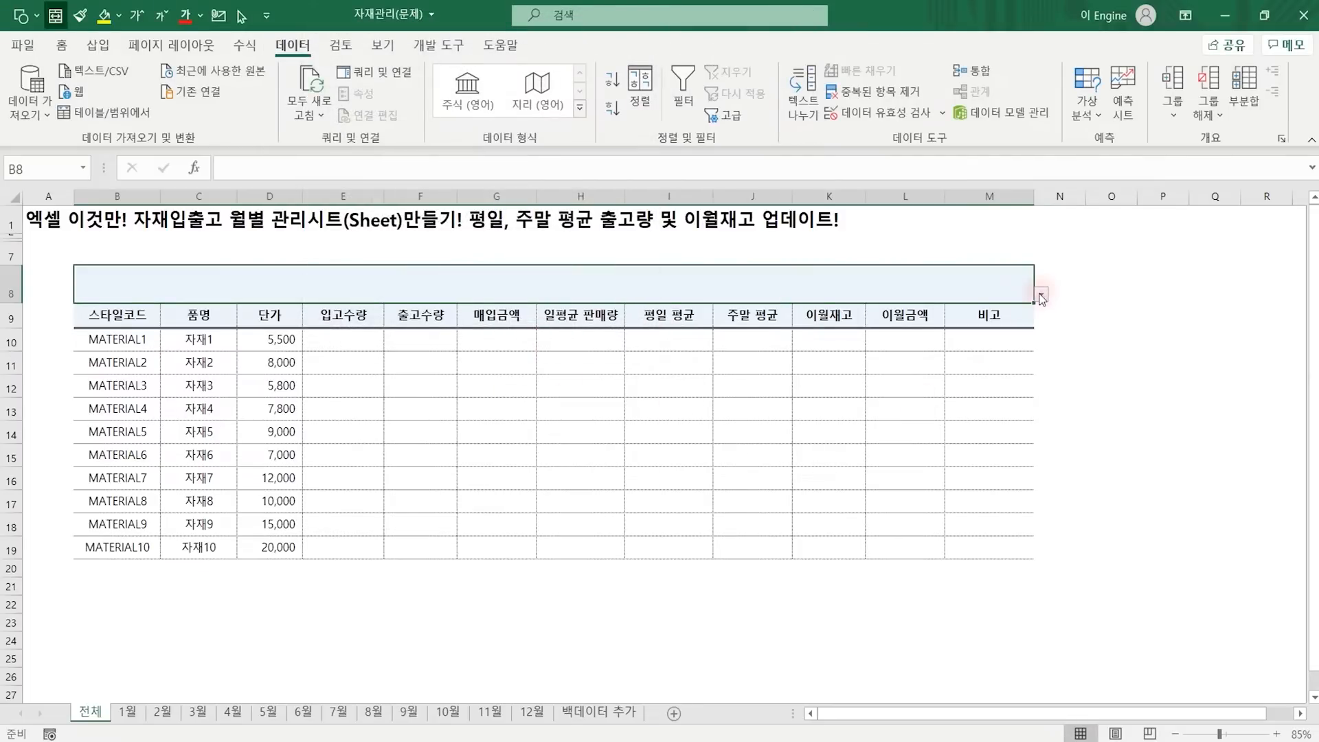
left_click(1041, 294)
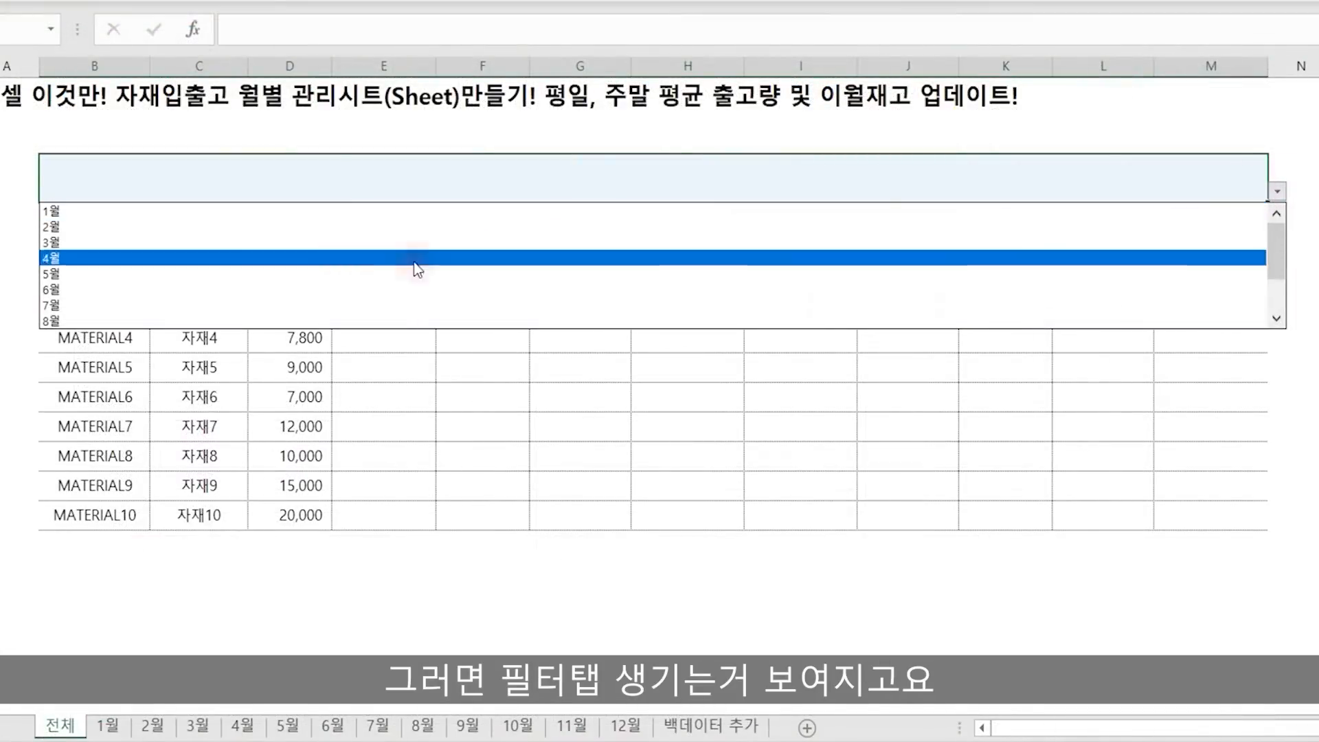
left_click(146, 241)
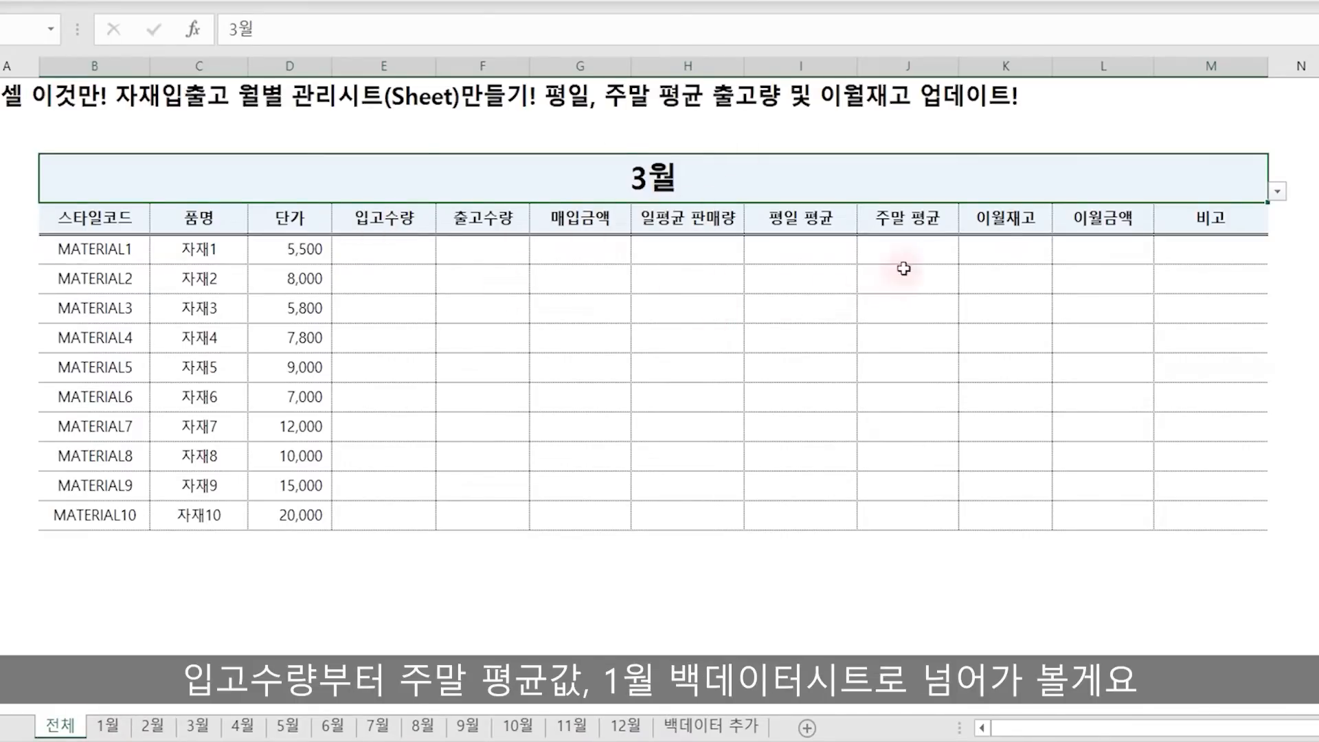
Examine the 전년 일평균 판매량, 월 예상판매량, 평일 평균 and 주말 평균 columns in the lower table of the 1월 sheet.
left_click(107, 728)
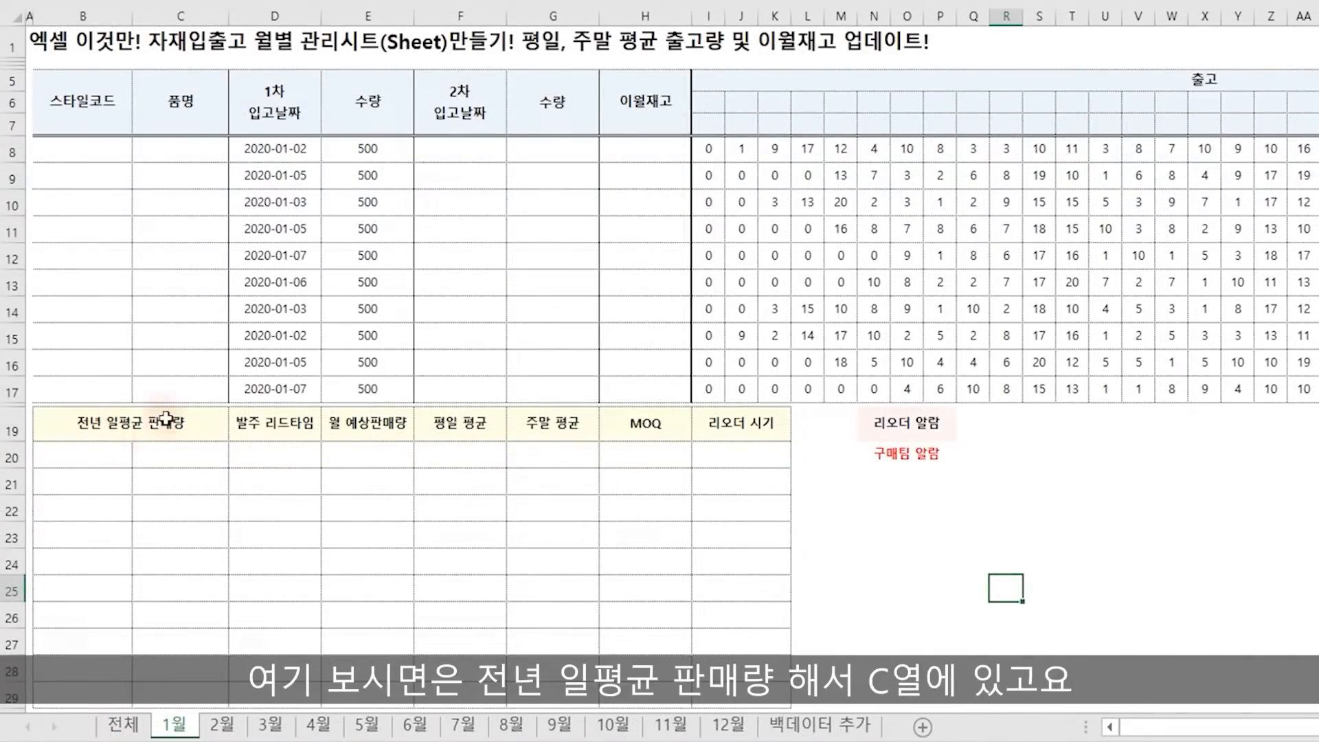
left_click(180, 450)
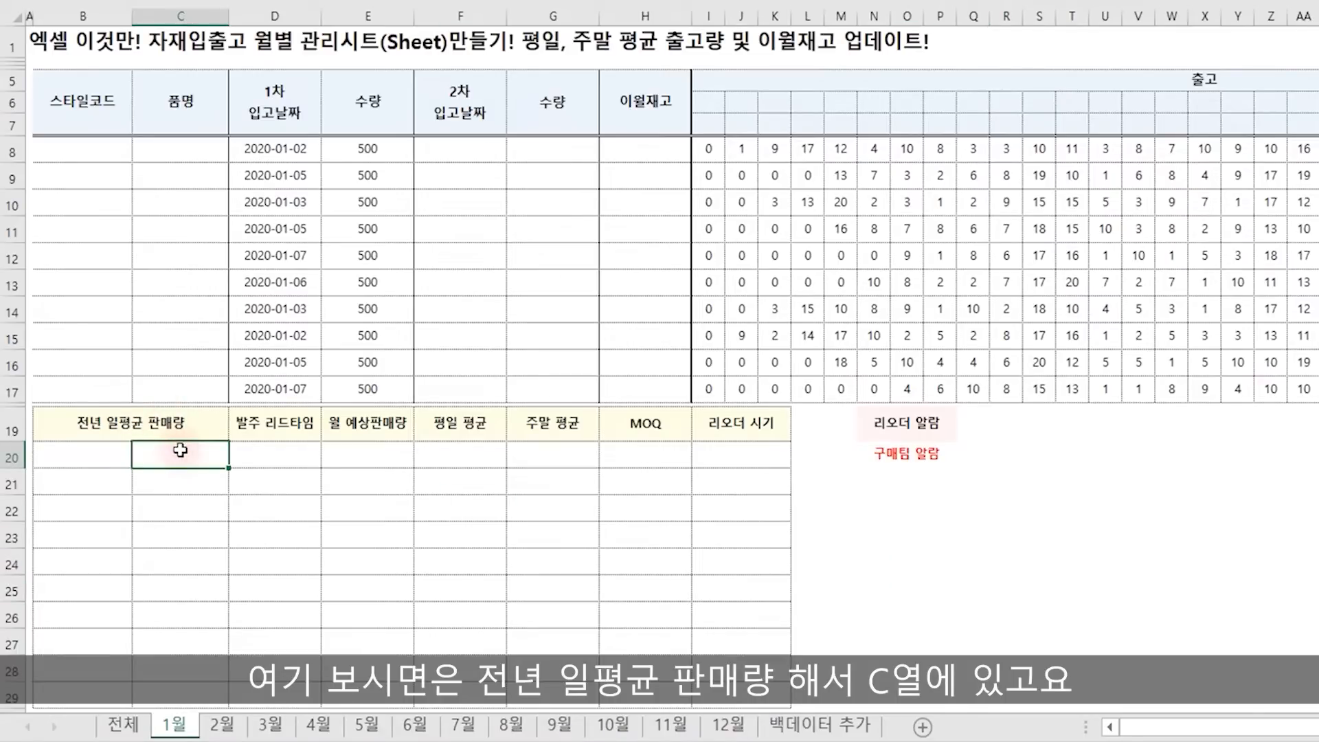
left_click(358, 450)
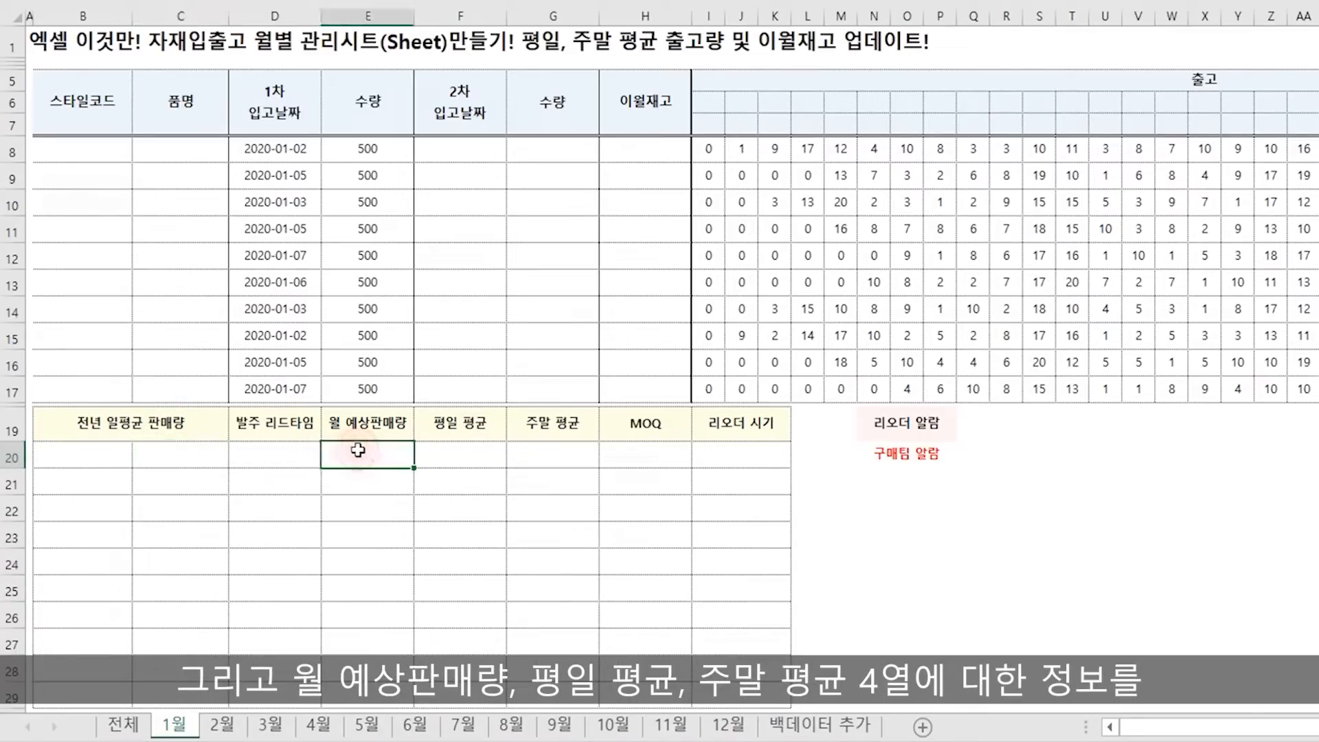
left_click(444, 450)
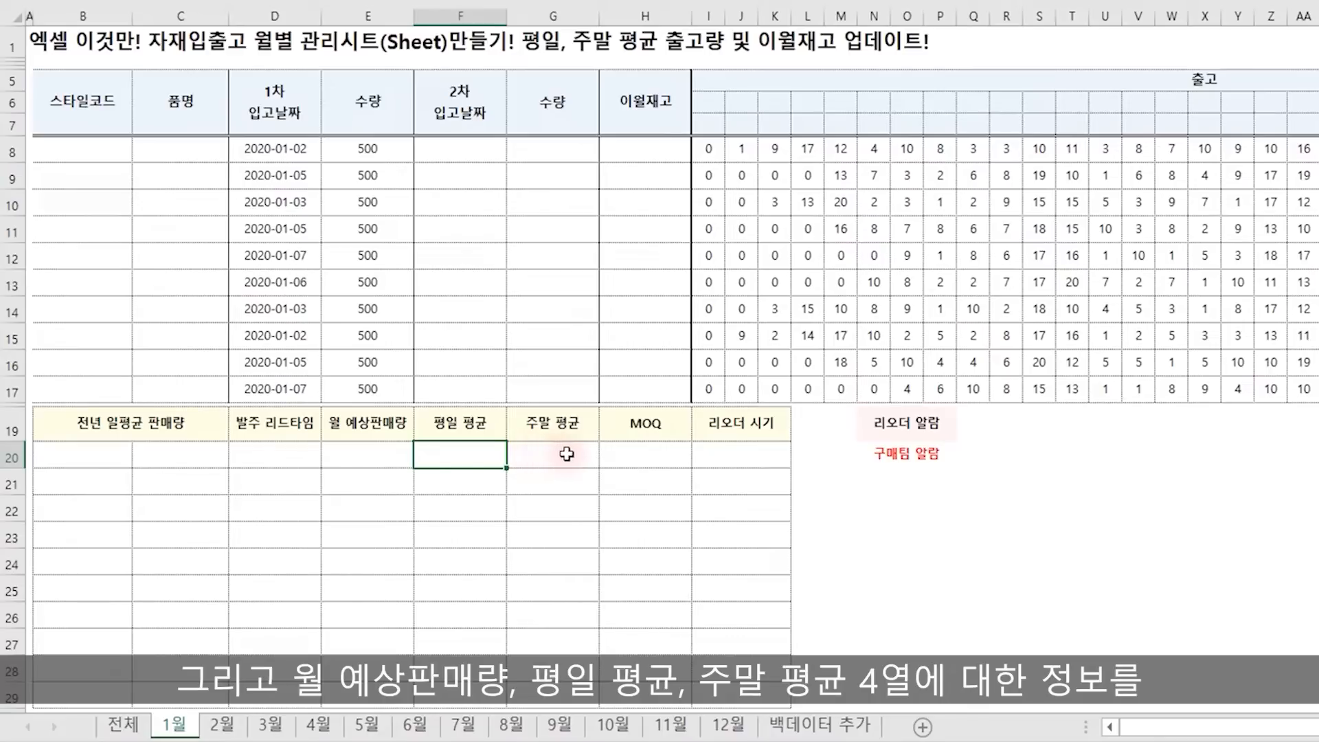
left_click(562, 453)
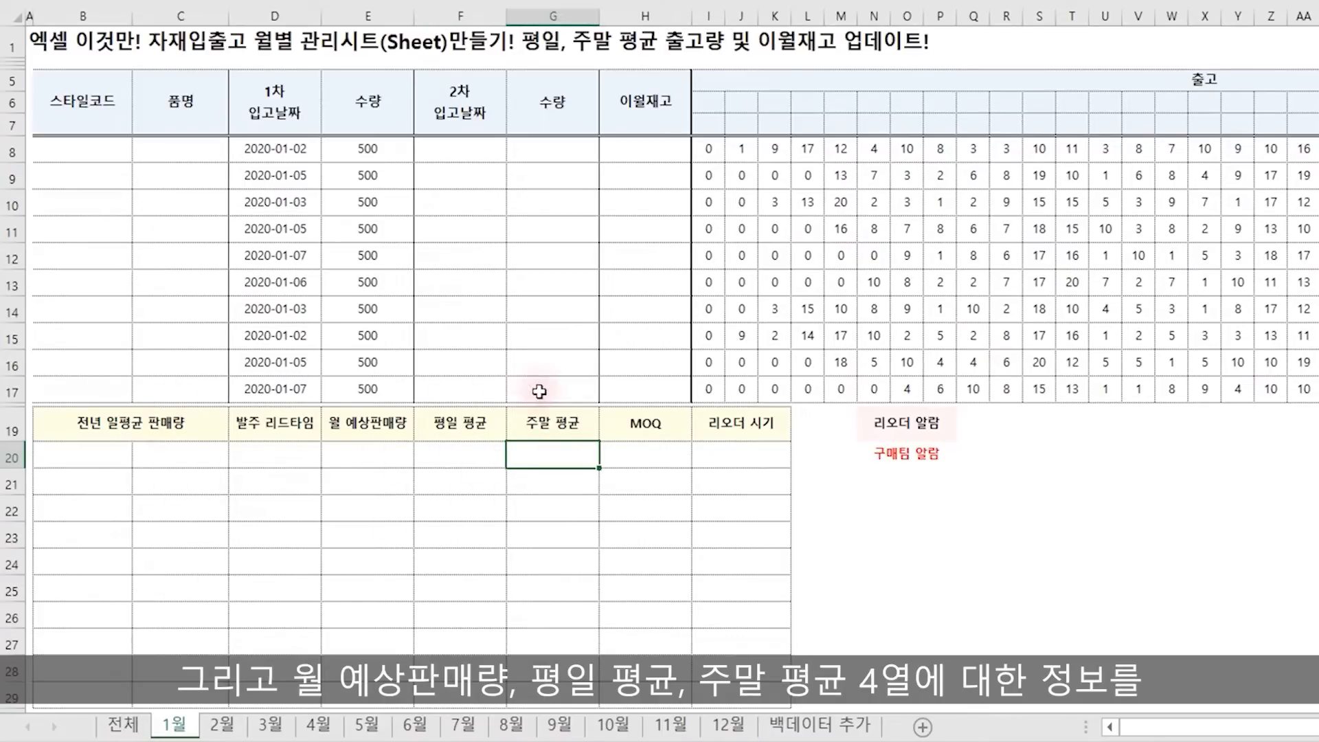
Compare the 전체 summary's quantity and average columns with the 수량 ranges E8:E17 and G8:G17 on the 1월 sheet.
left_click(123, 725)
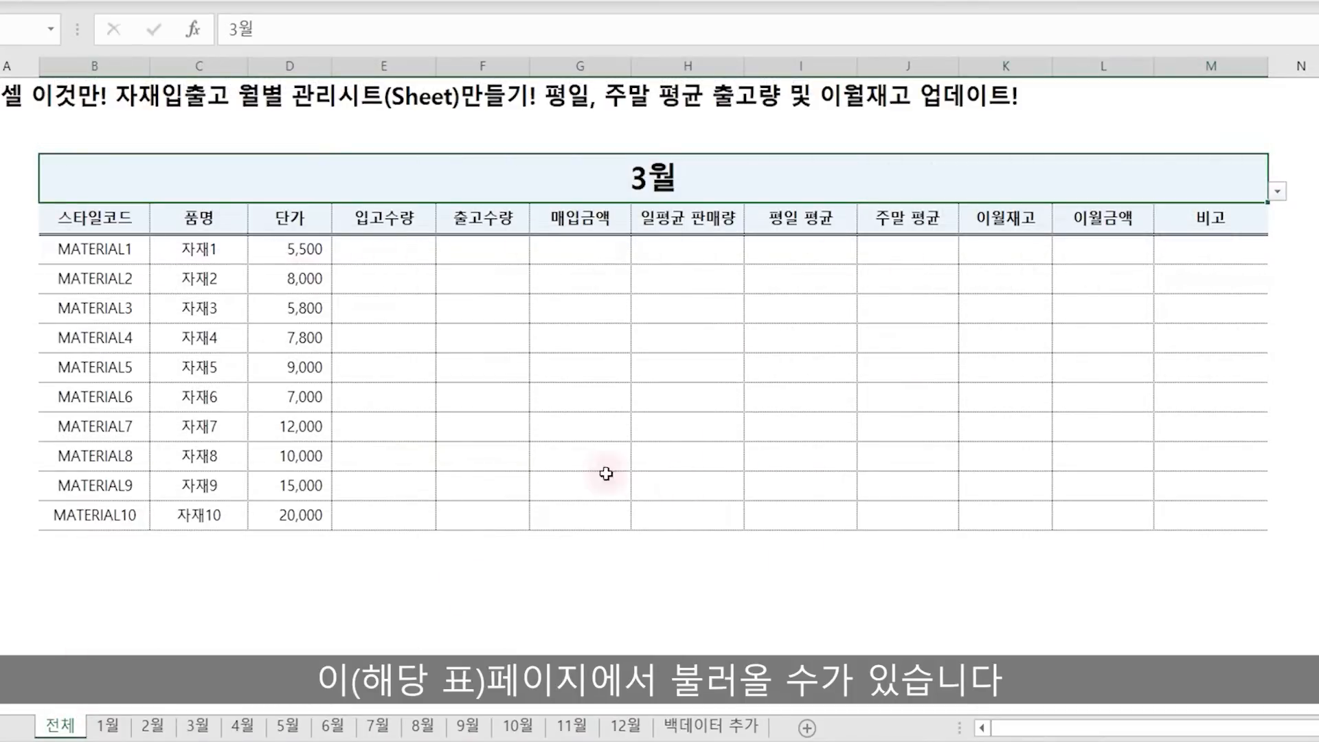
left_click(391, 247)
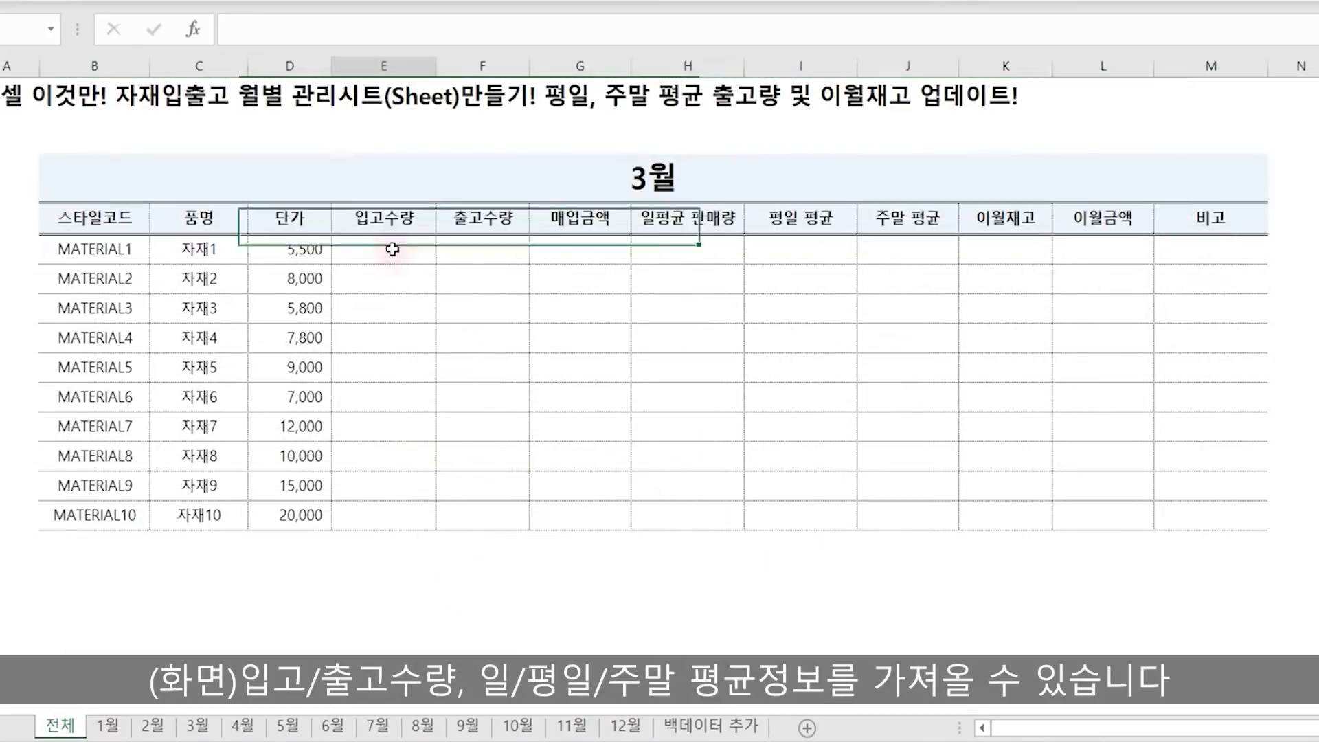
left_click(507, 249)
left_click(691, 263)
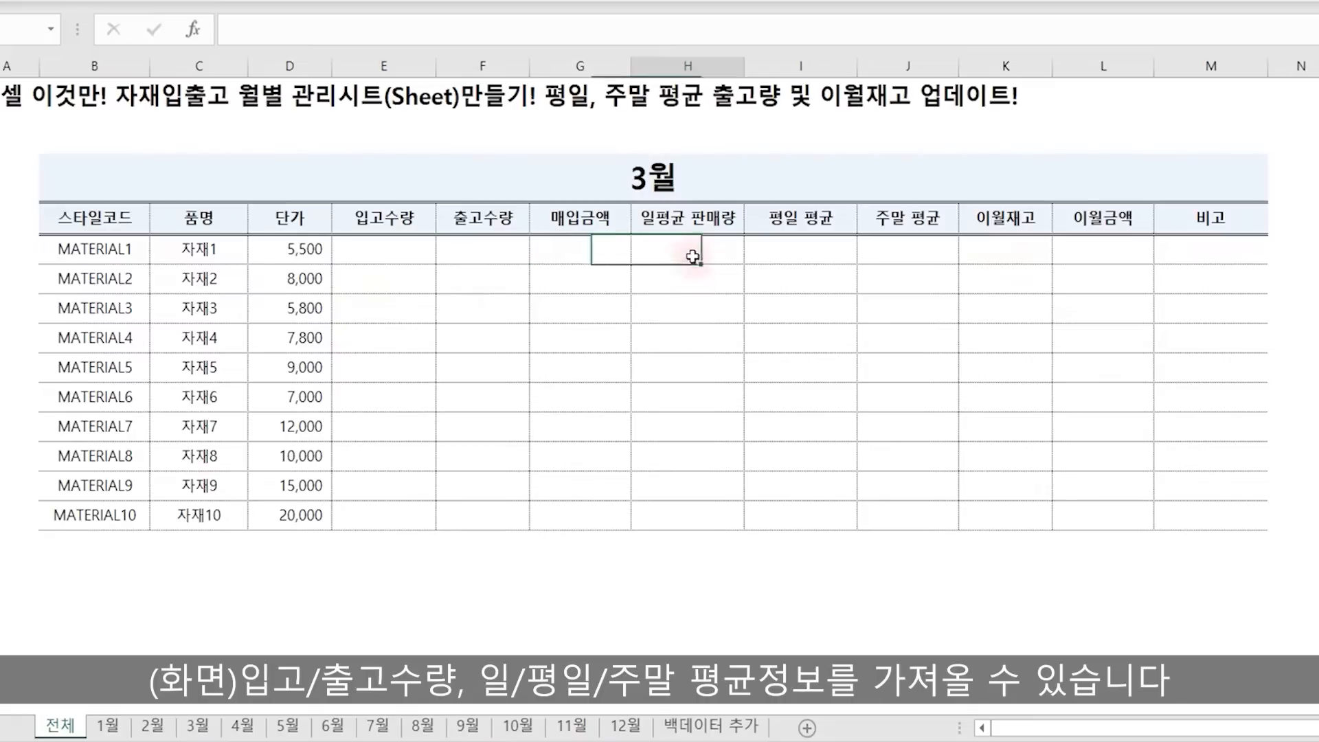
left_click(822, 256)
left_click(913, 249)
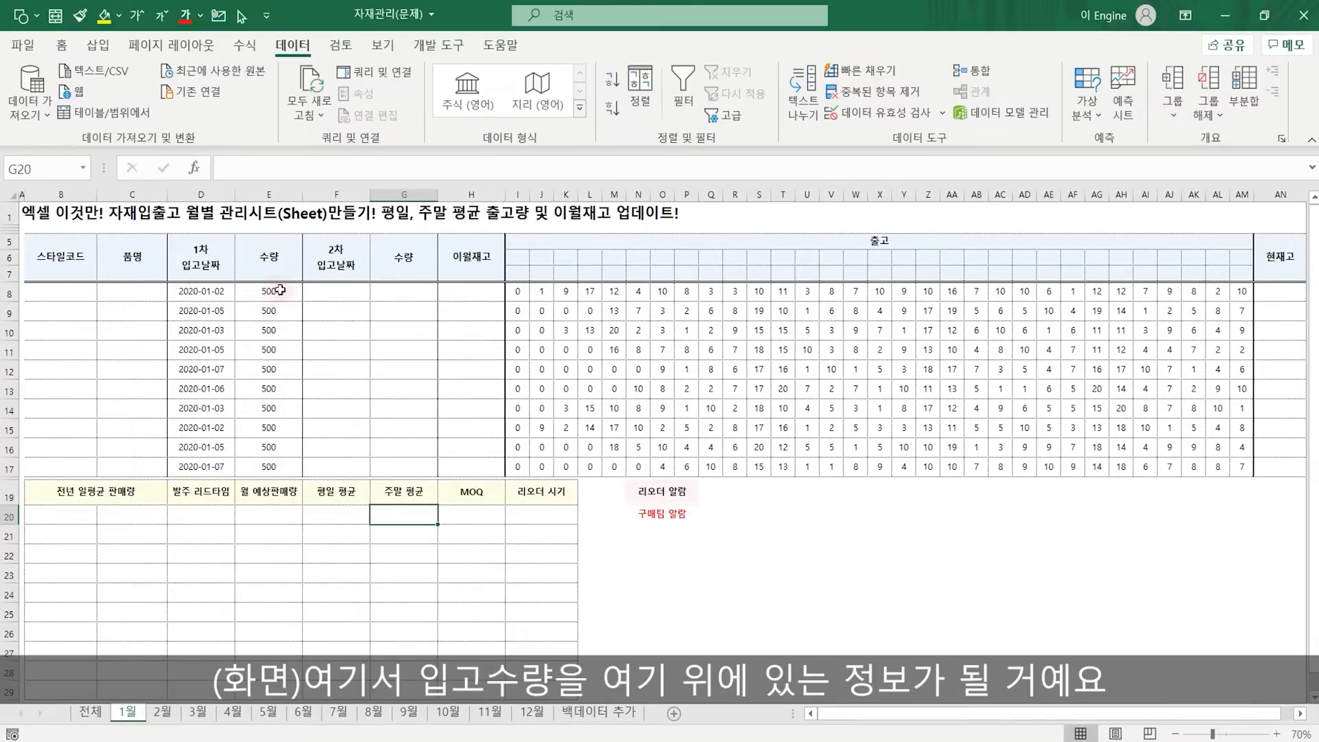
left_click_drag(279, 292, 285, 455)
left_click_drag(410, 285, 410, 467)
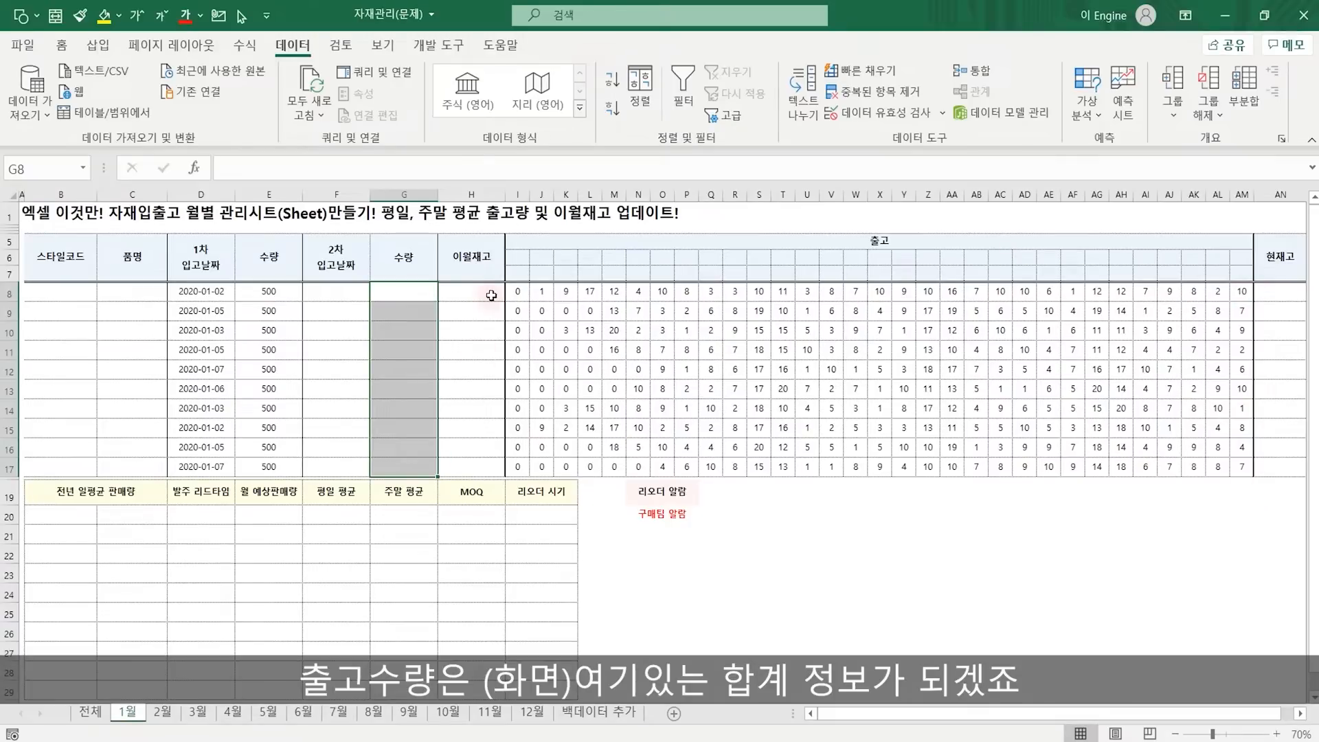
Enter =SUM('1월'!E8,'1월'!G8) in cell E10 under 입고수량 on the 전체 sheet.
left_click(90, 712)
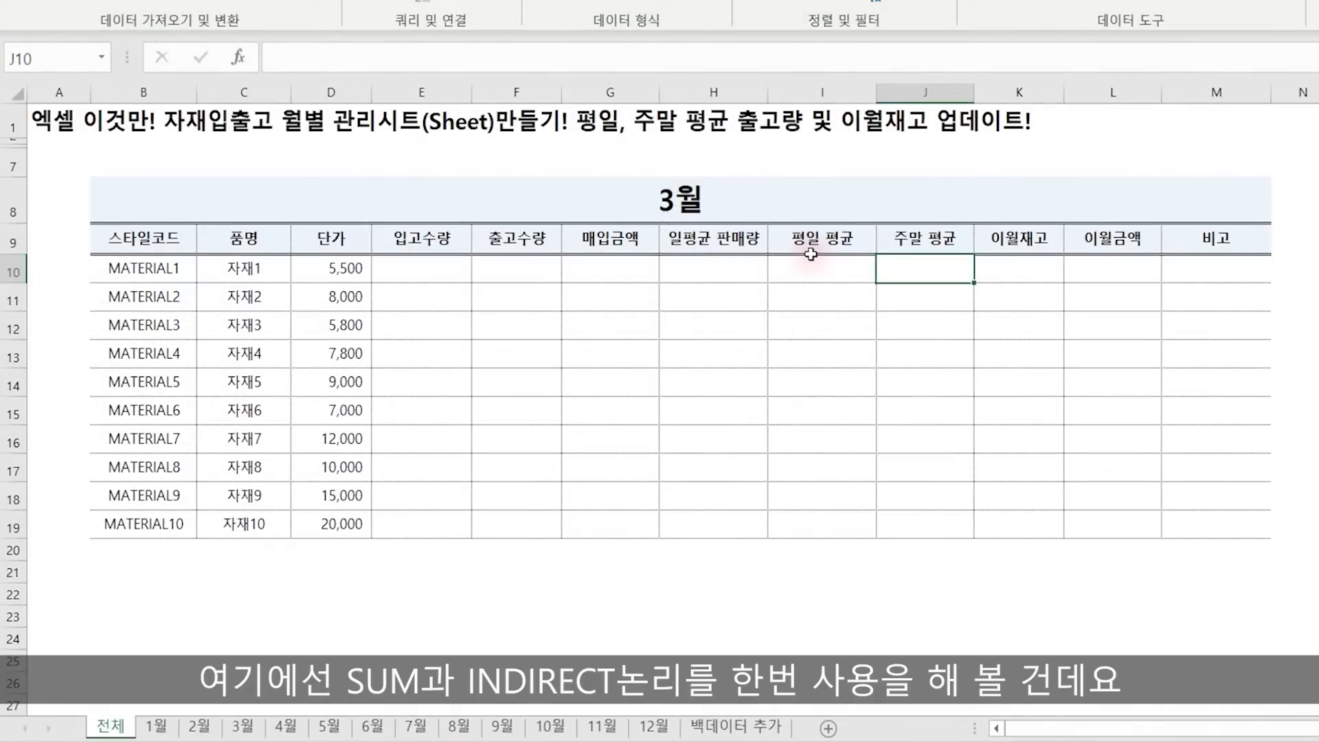
left_click(424, 269)
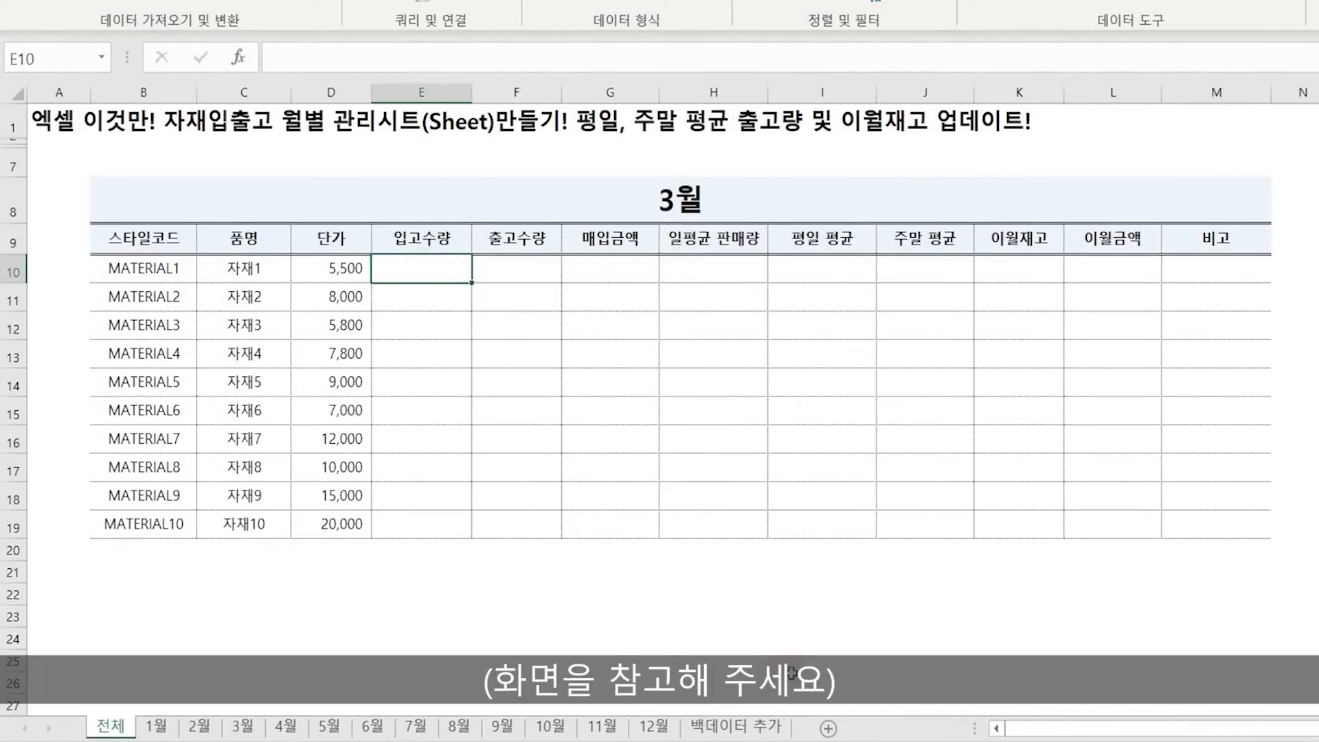
type("=SUM(")
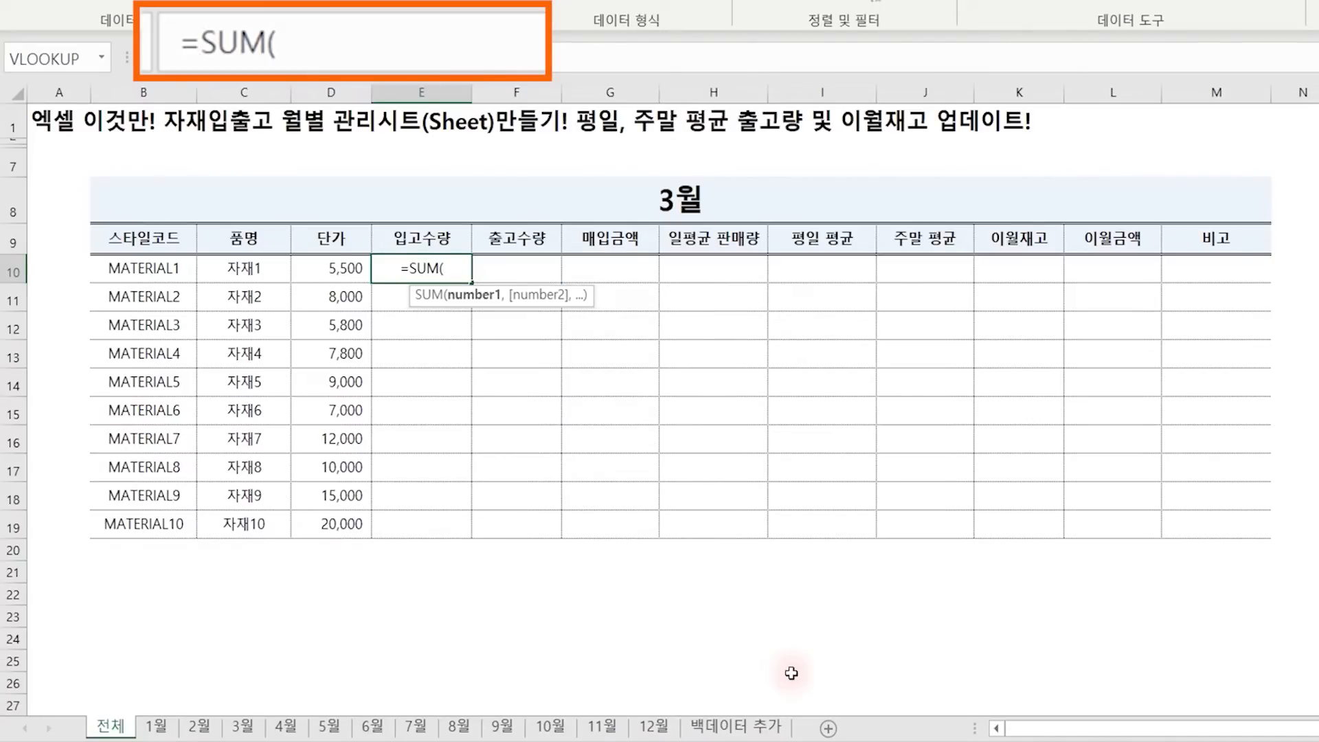
left_click(156, 725)
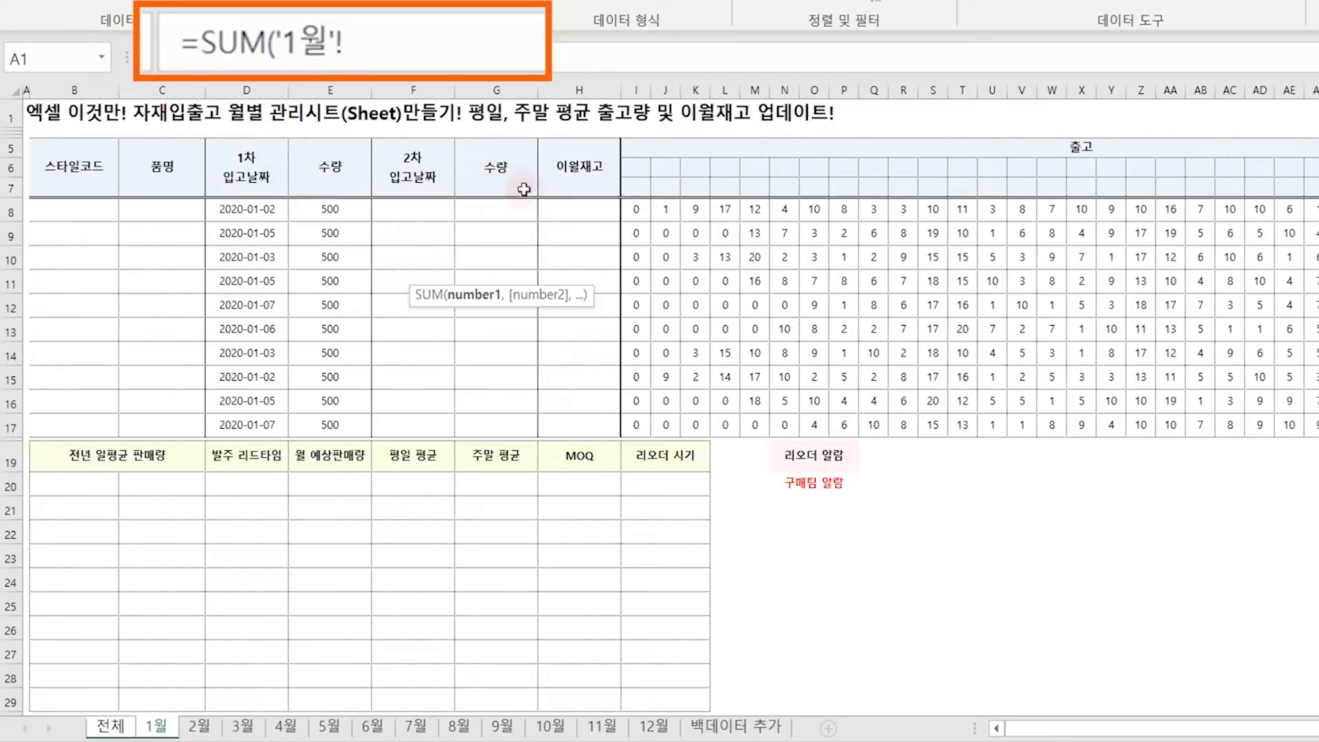
left_click(111, 728)
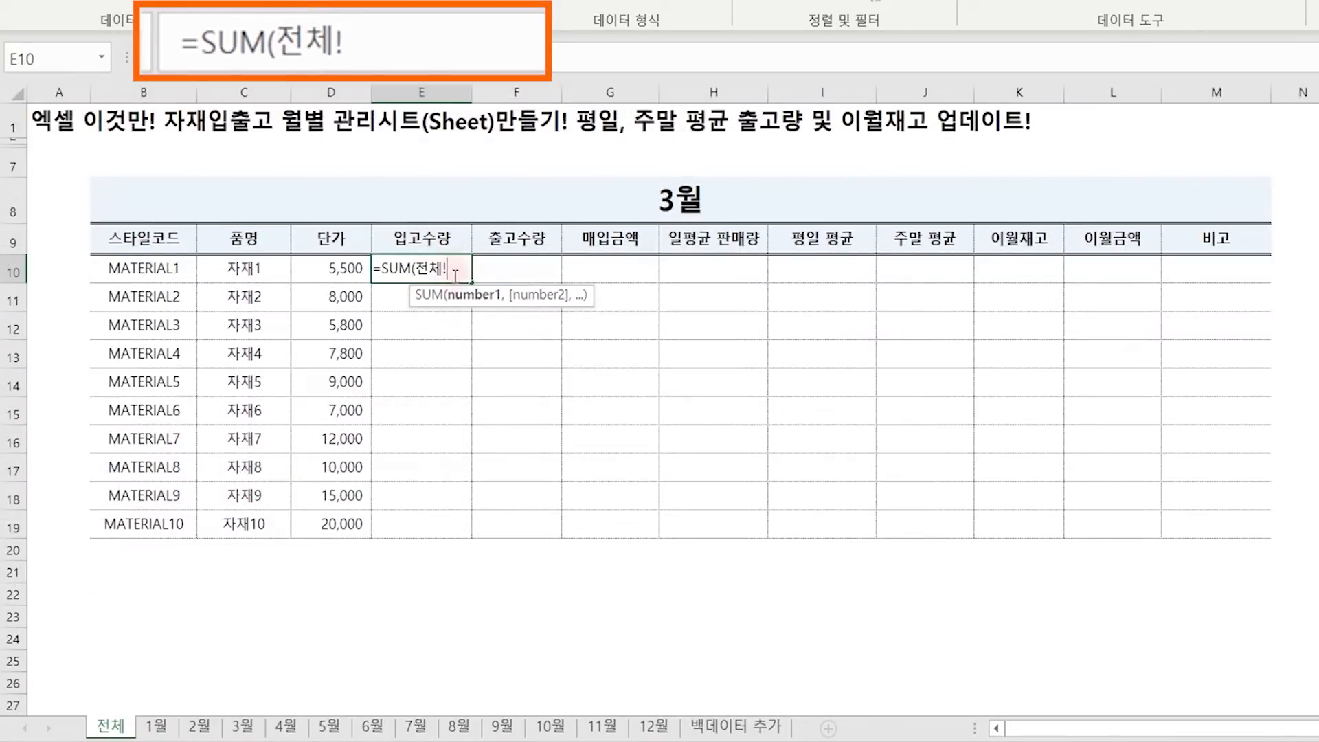
left_click(156, 726)
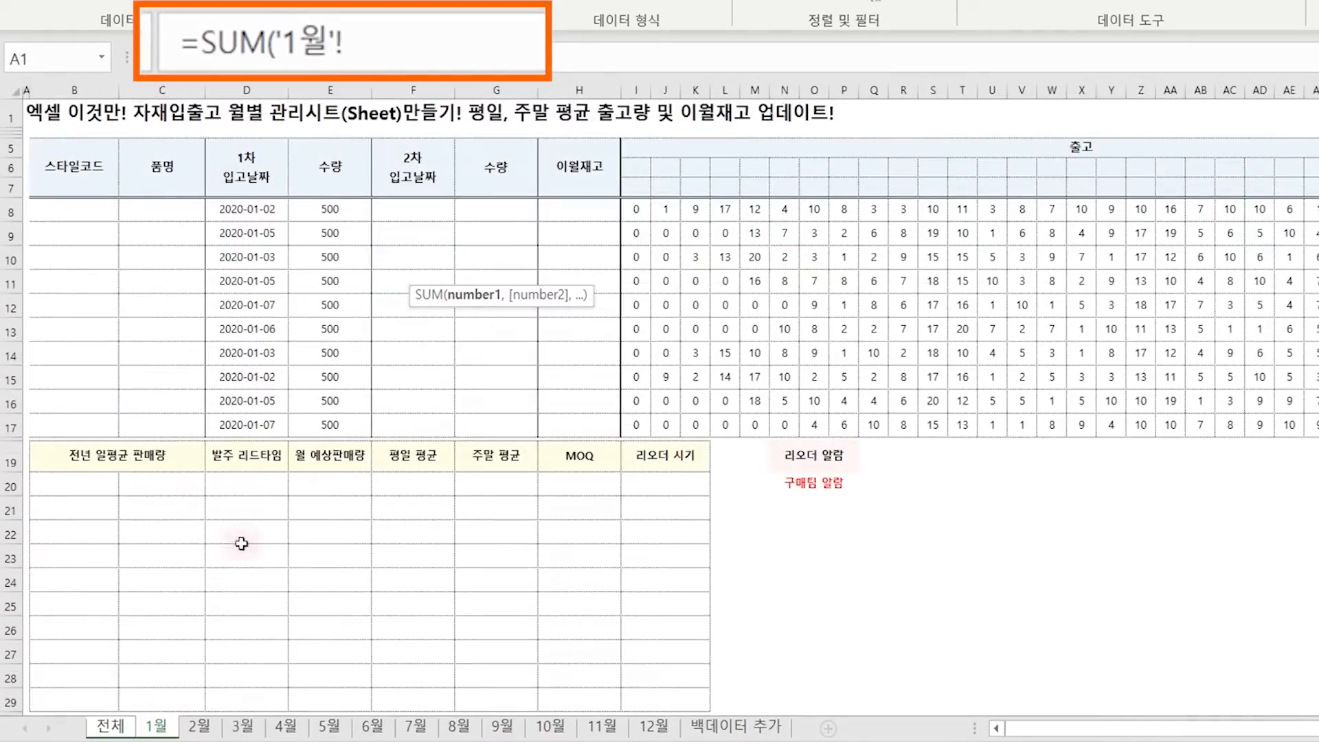
left_click(343, 210)
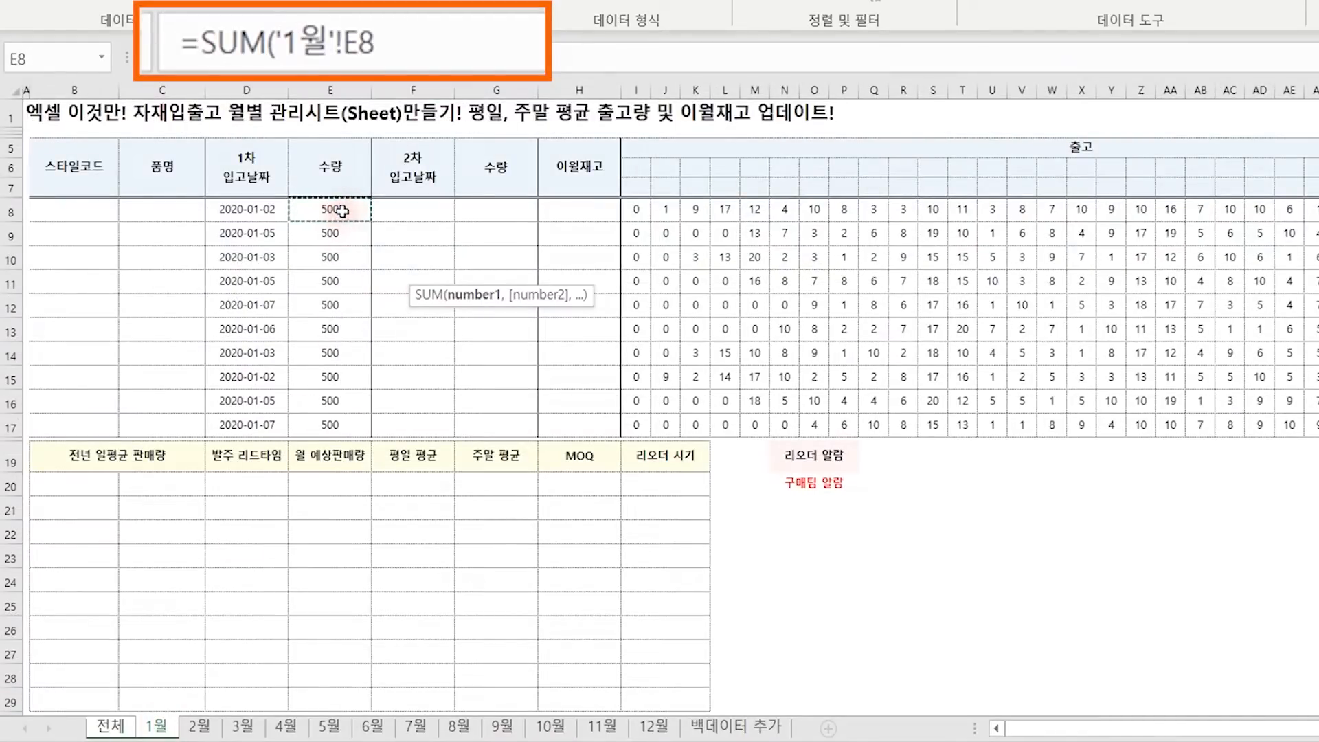
type(",")
left_click(504, 210)
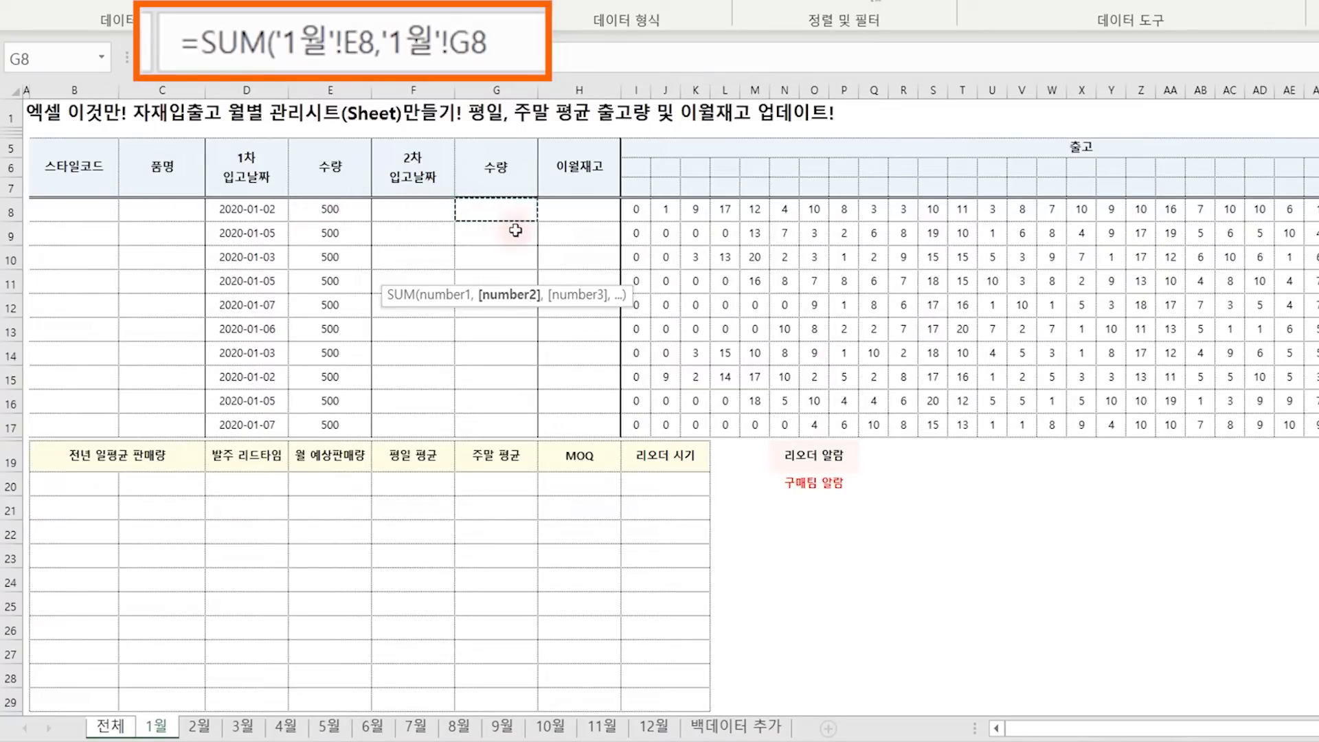
type(")")
key("Return")
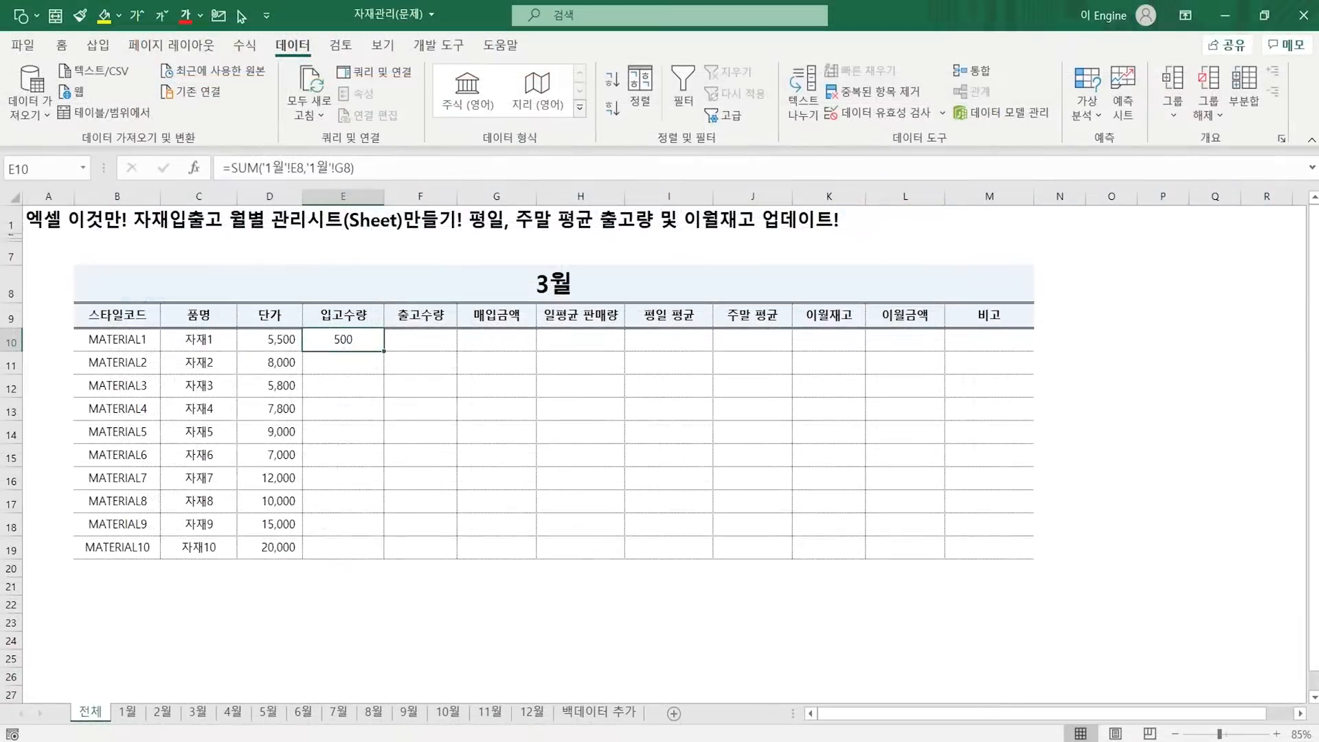
Look through the month sheets from 1월 to 4월 to compare their table layouts.
left_click(128, 713)
left_click(169, 716)
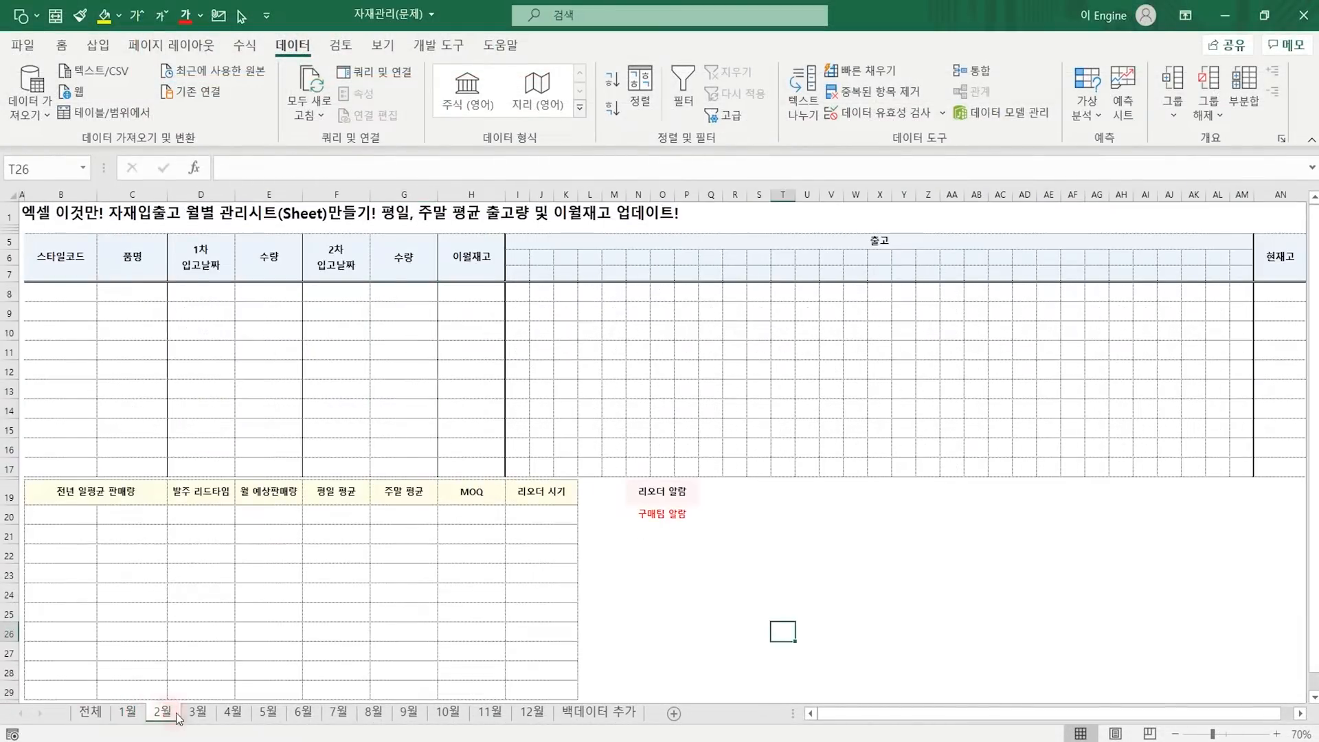
left_click(193, 716)
left_click(233, 714)
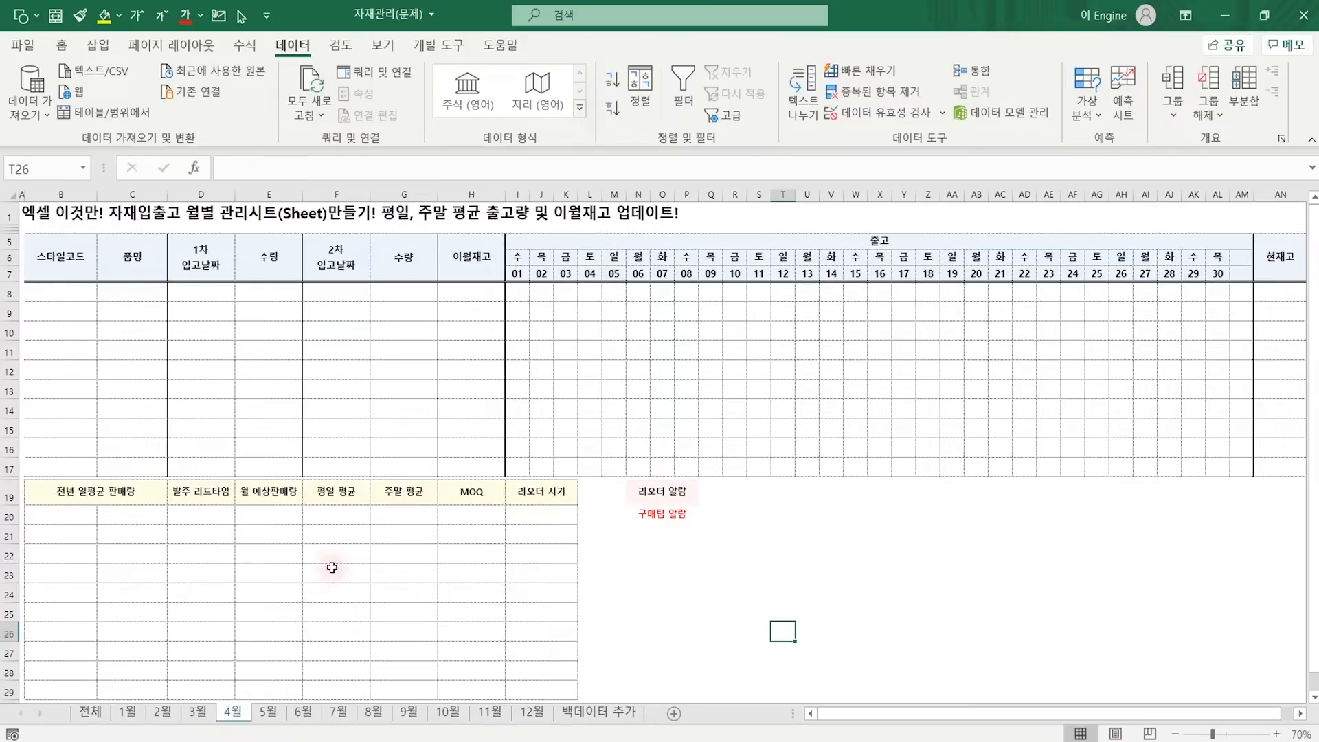
Remove the '1월'! sheet reference from the first SUM argument in cell E10 of the 전체 sheet, leaving E8.
left_click(90, 711)
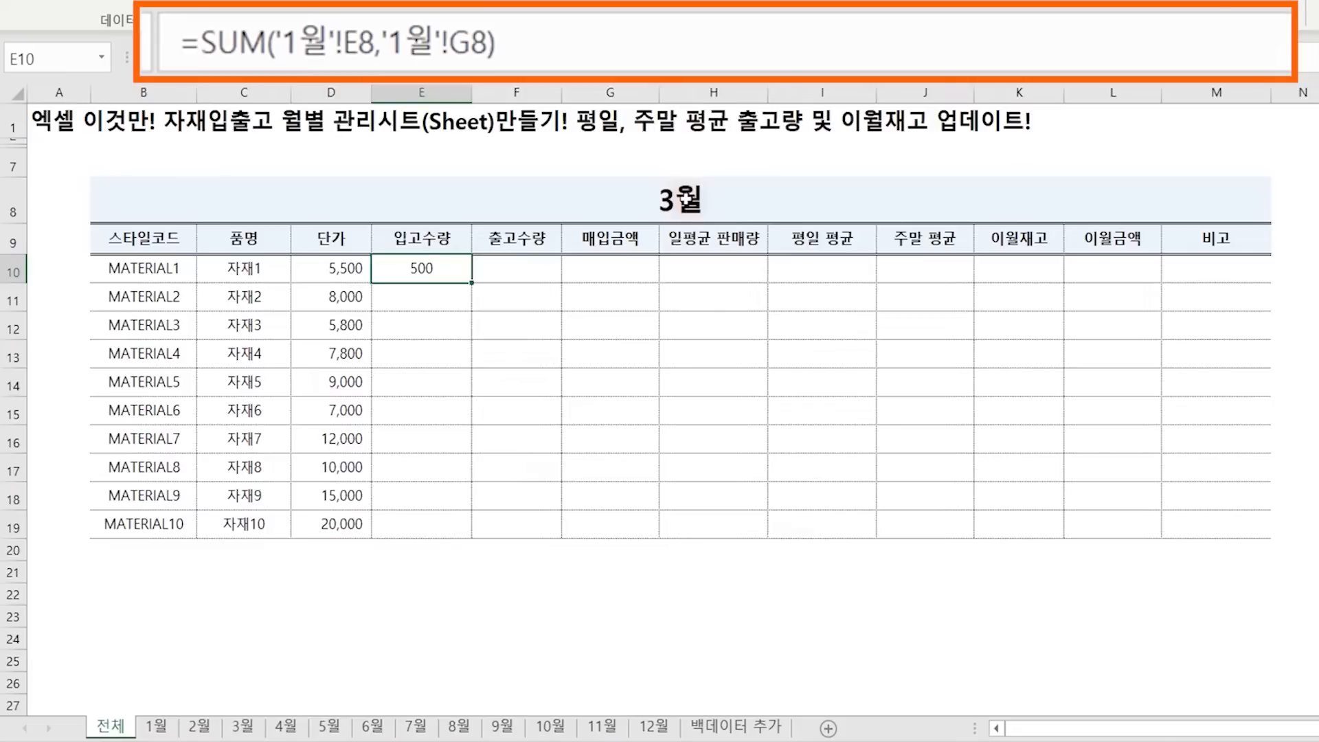
left_click(322, 41)
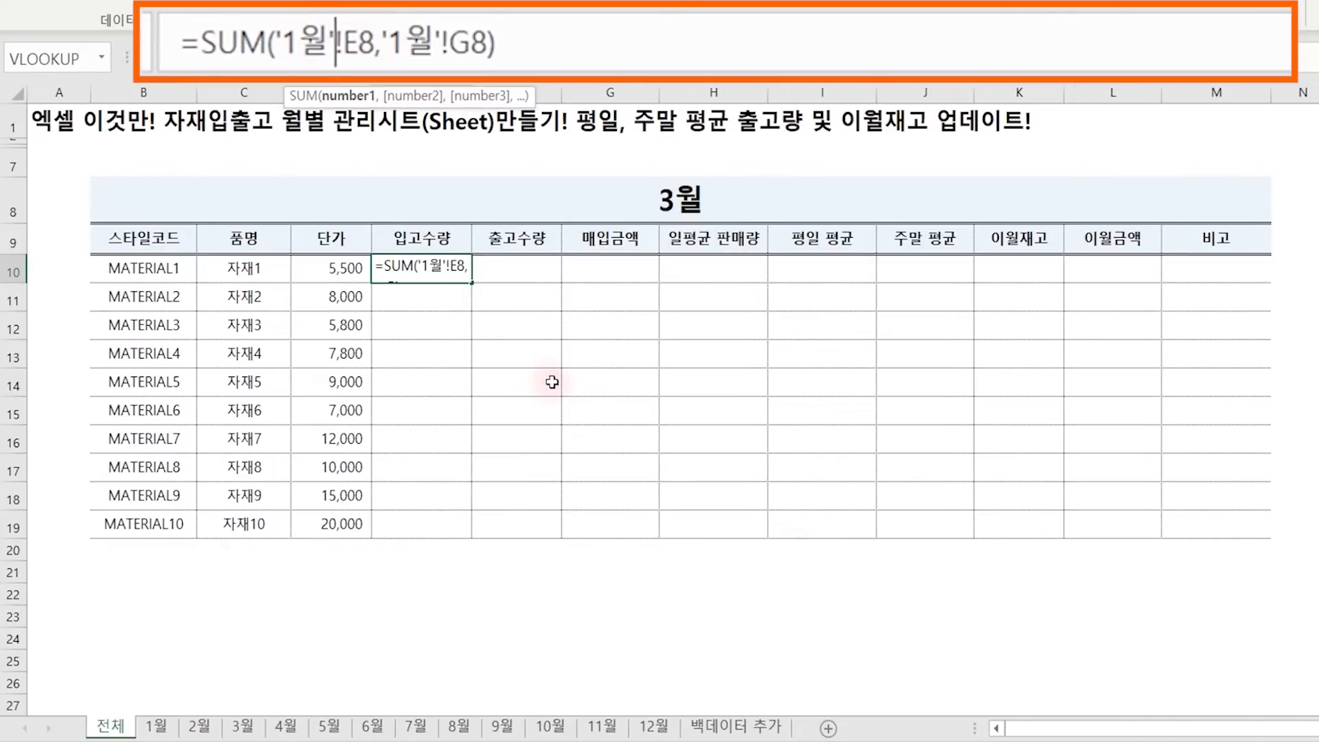
key("BackSpace")
key("BackSpace")
key("BackSpace")
key("BackSpace")
key("Delete")
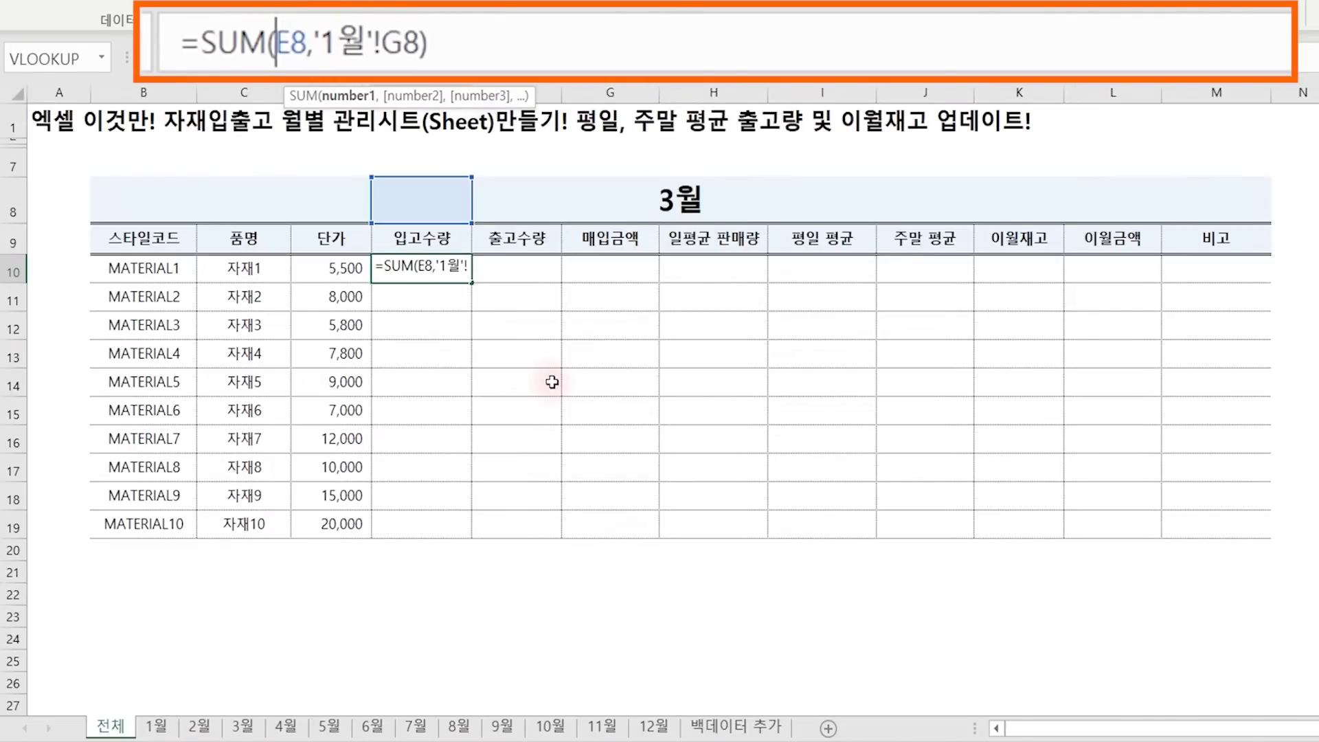
Insert INDIRECT($B$8&"!"& before E8 in the E10 formula, using the month title cell as the sheet name.
type("D")
key("BackSpace")
type("INDI")
key("Tab")
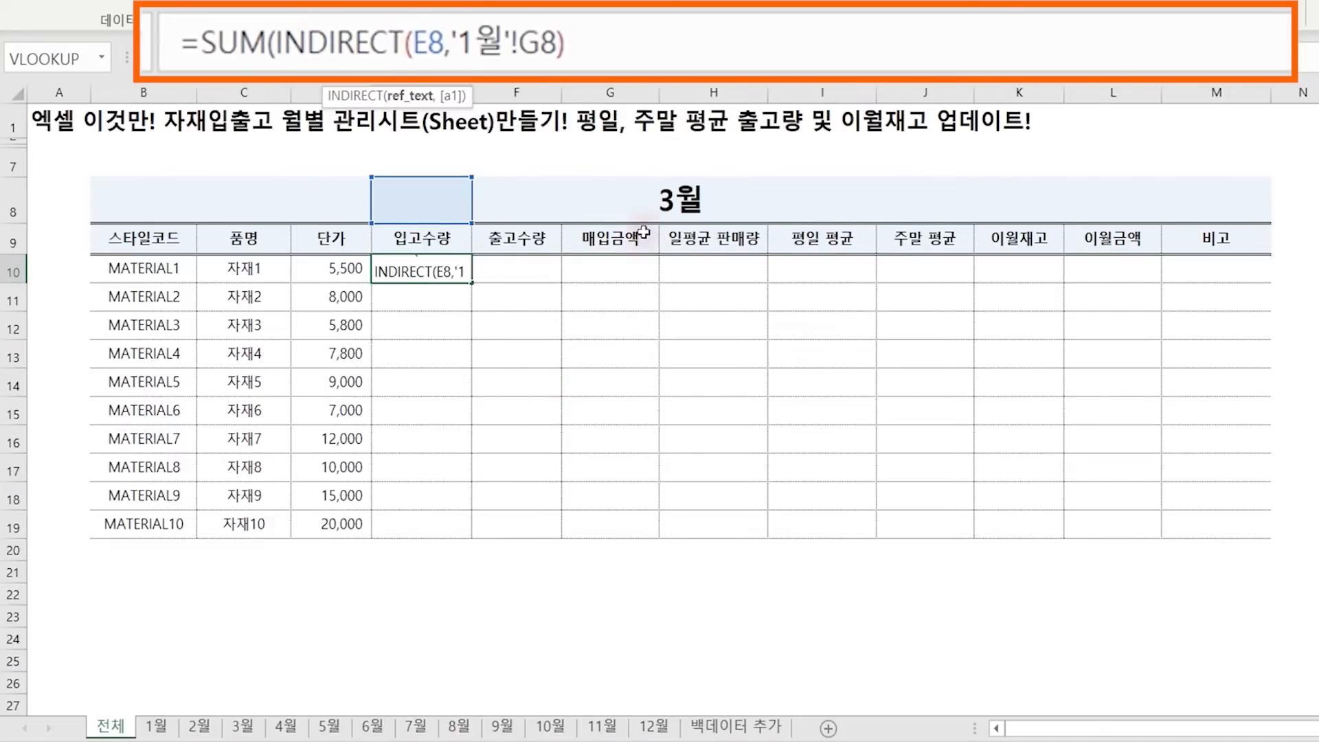
left_click(656, 198)
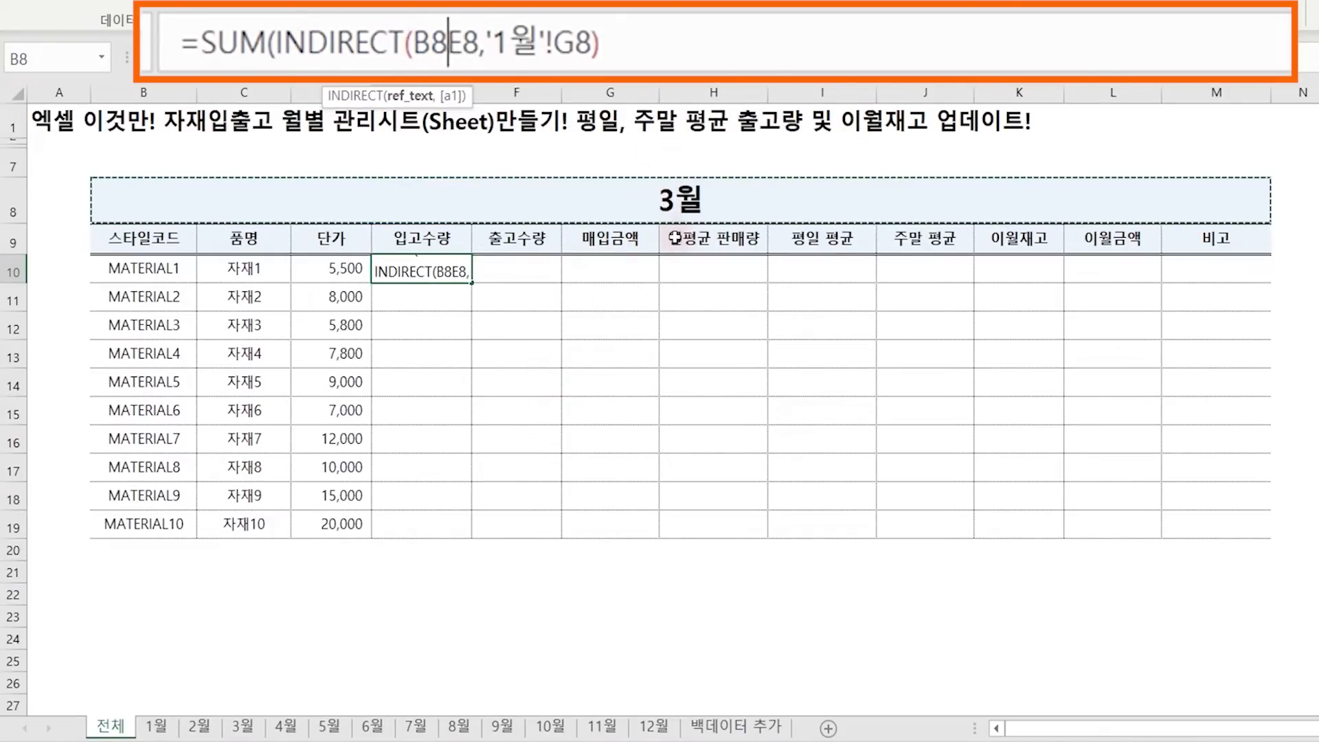
key("F4")
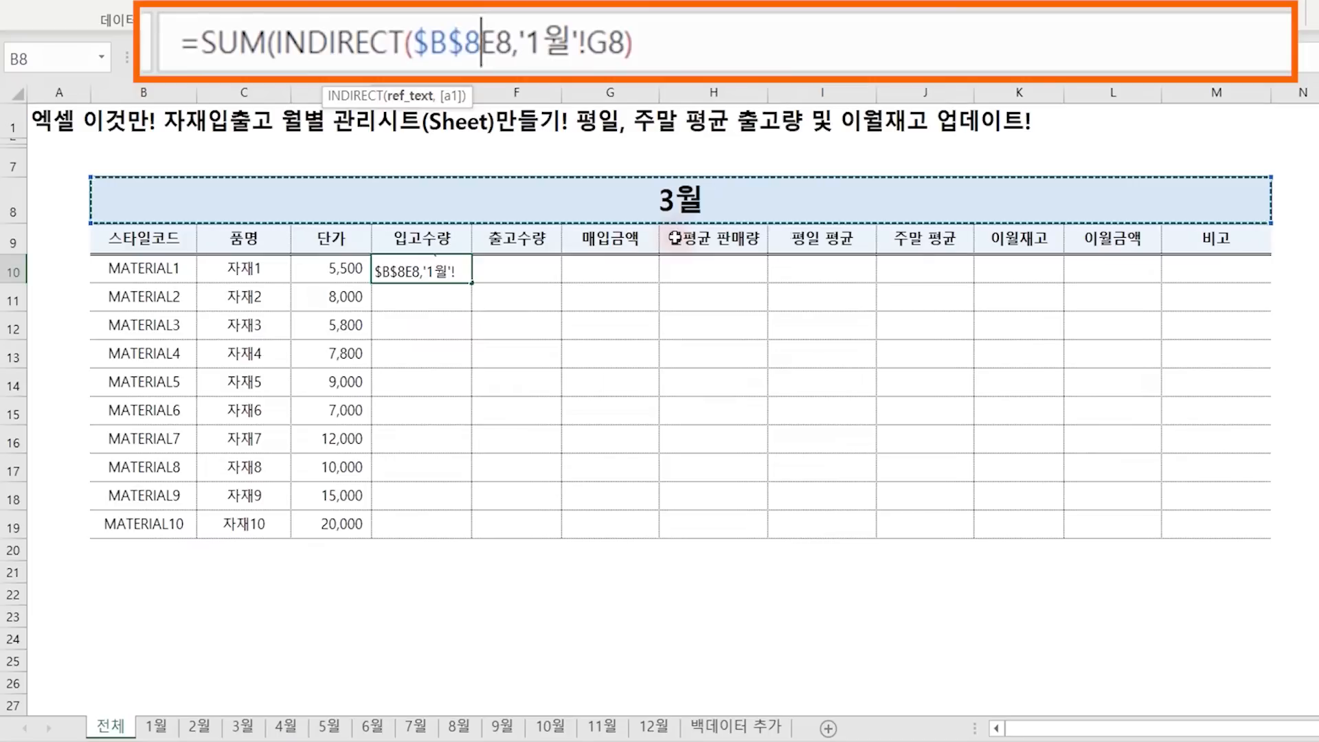
type("&")
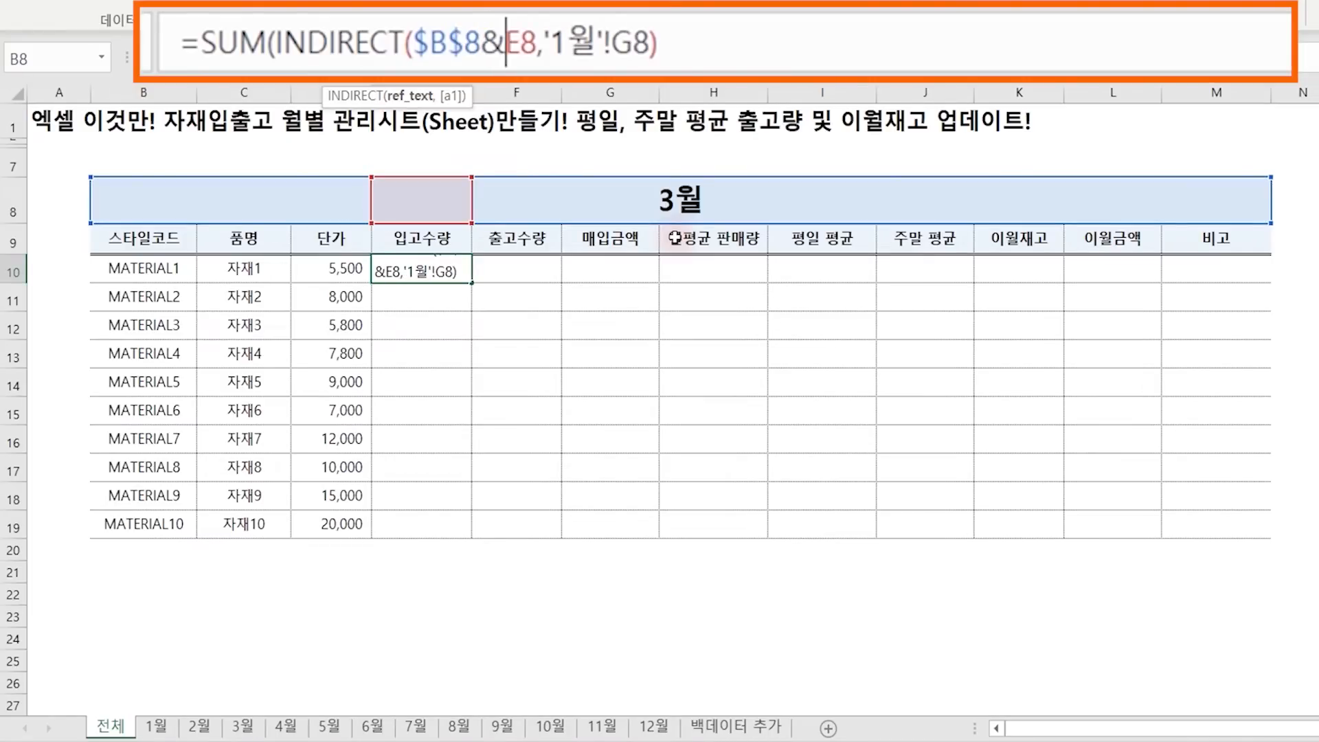
type("\"!\"")
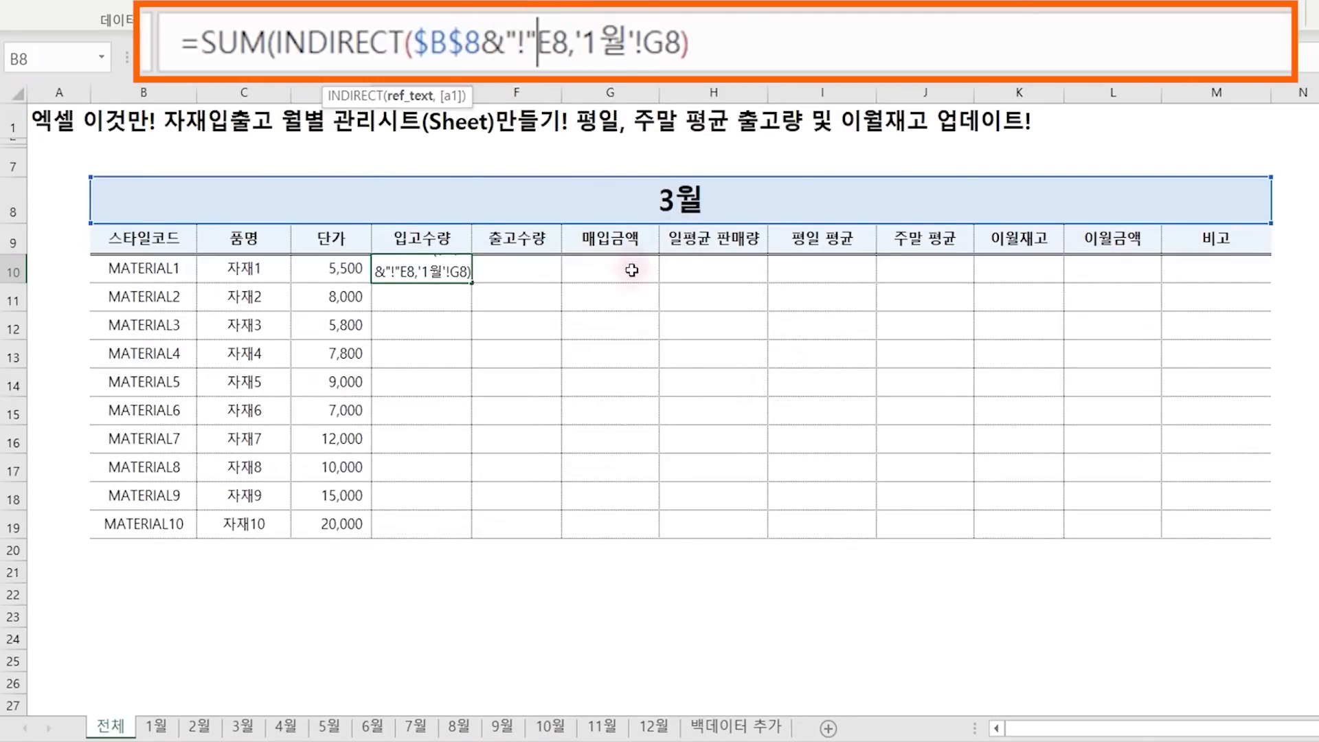
type("&")
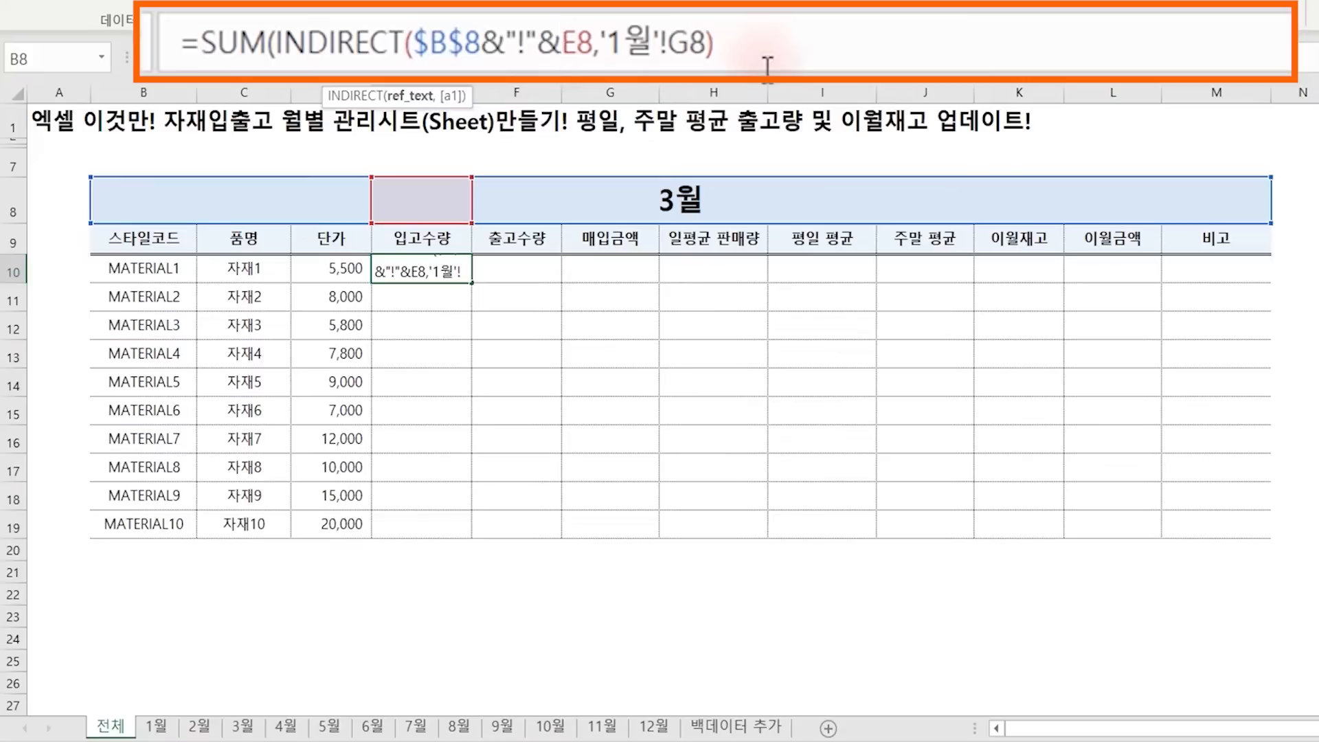
Delete the second argument '1월'!G8 and complete the E10 formula as =SUM(INDIRECT($B$8&"!"&E8)).
key("Delete")
key("Delete")
key("Delete")
key("Delete")
key("Delete")
key("Delete")
key("Delete")
key("Delete")
key("Delete")
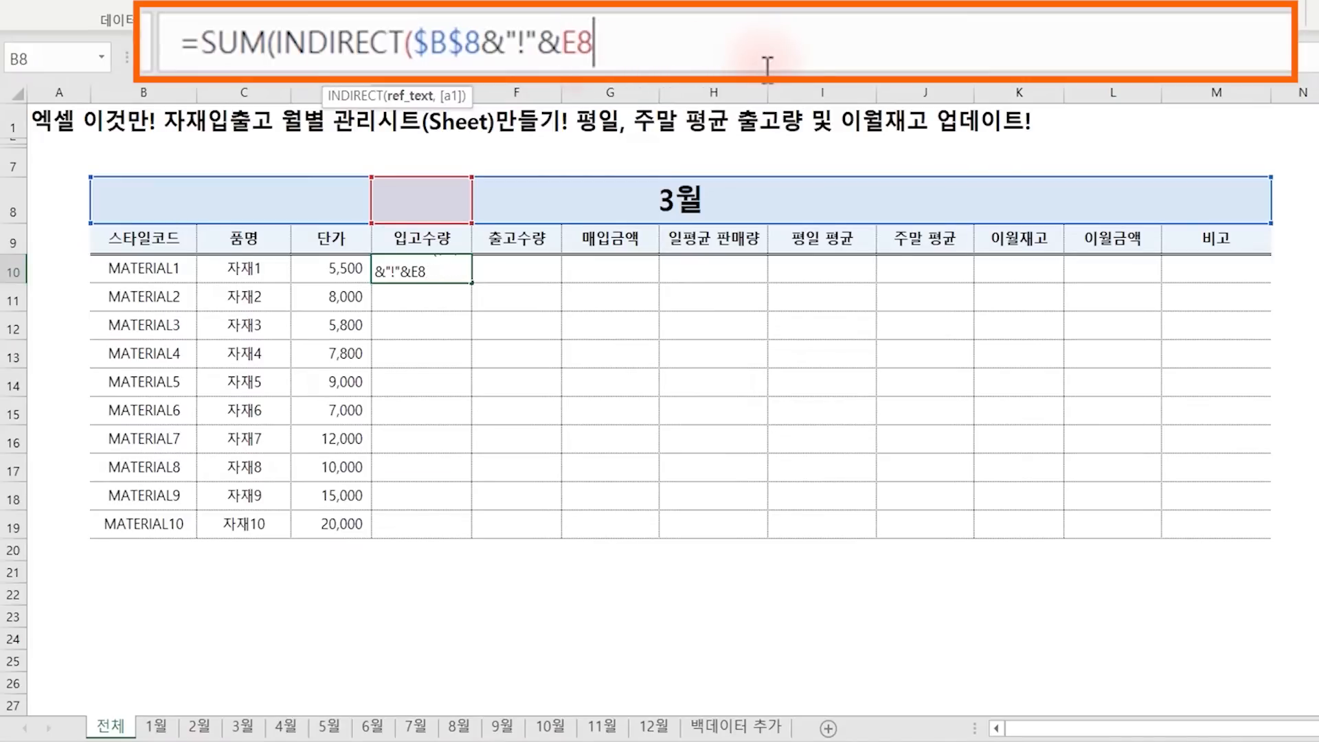
type("))")
key("Return")
key("Up")
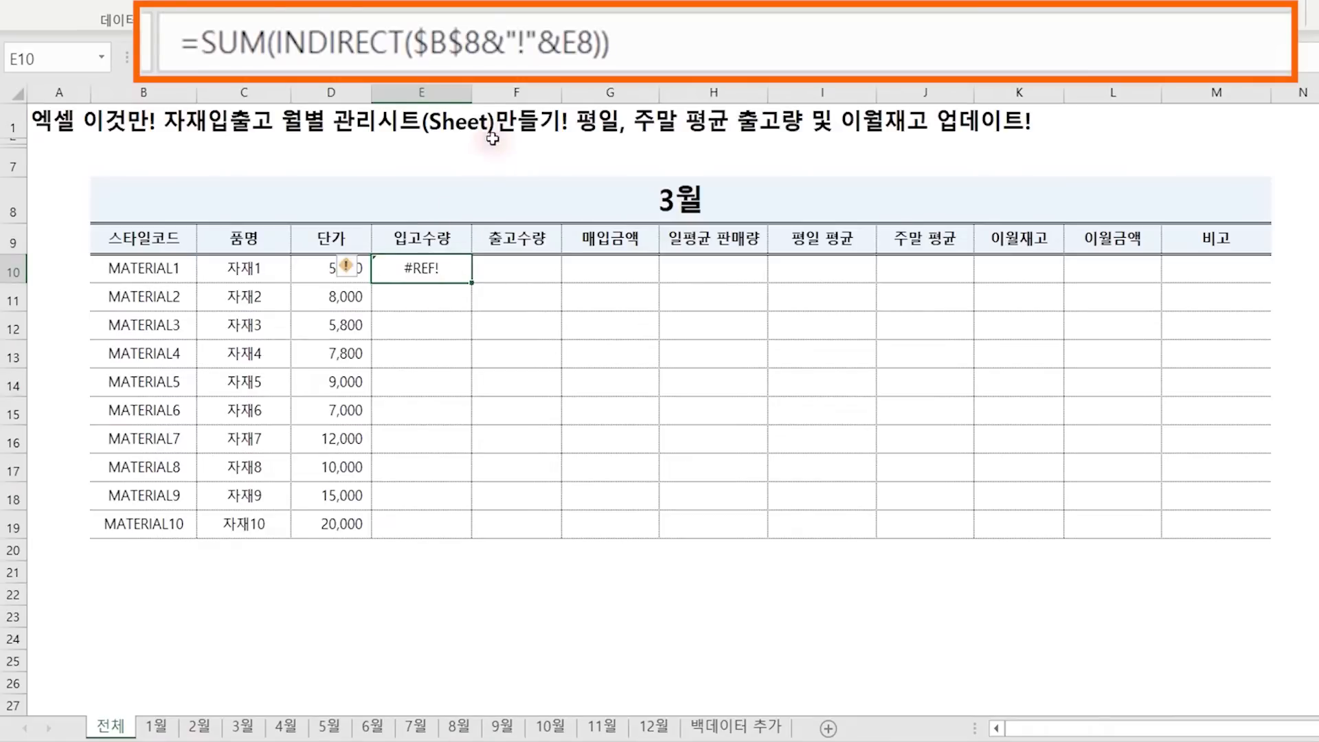
Replace E8 in the E10 INDIRECT formula with "E"&ROW(A8) so the row number is generated dynamically.
left_click(573, 52)
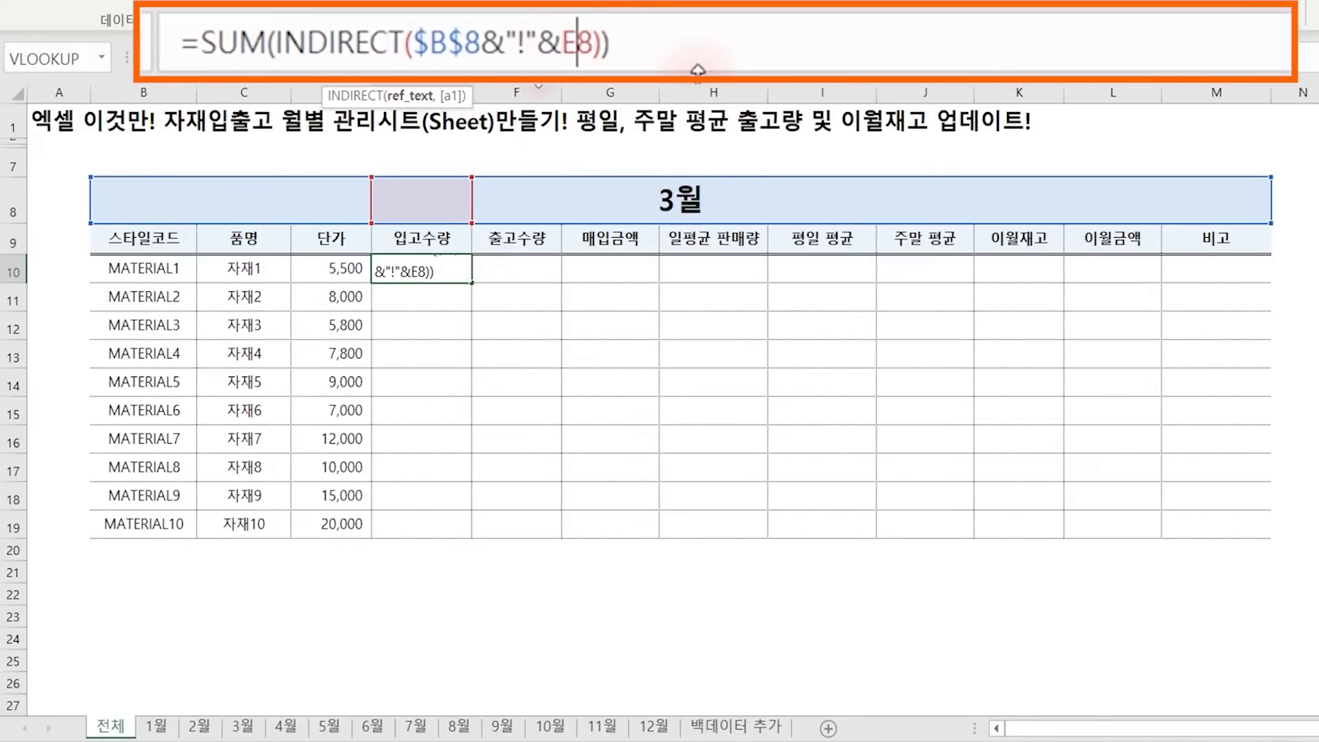
key("Left")
type("\"")
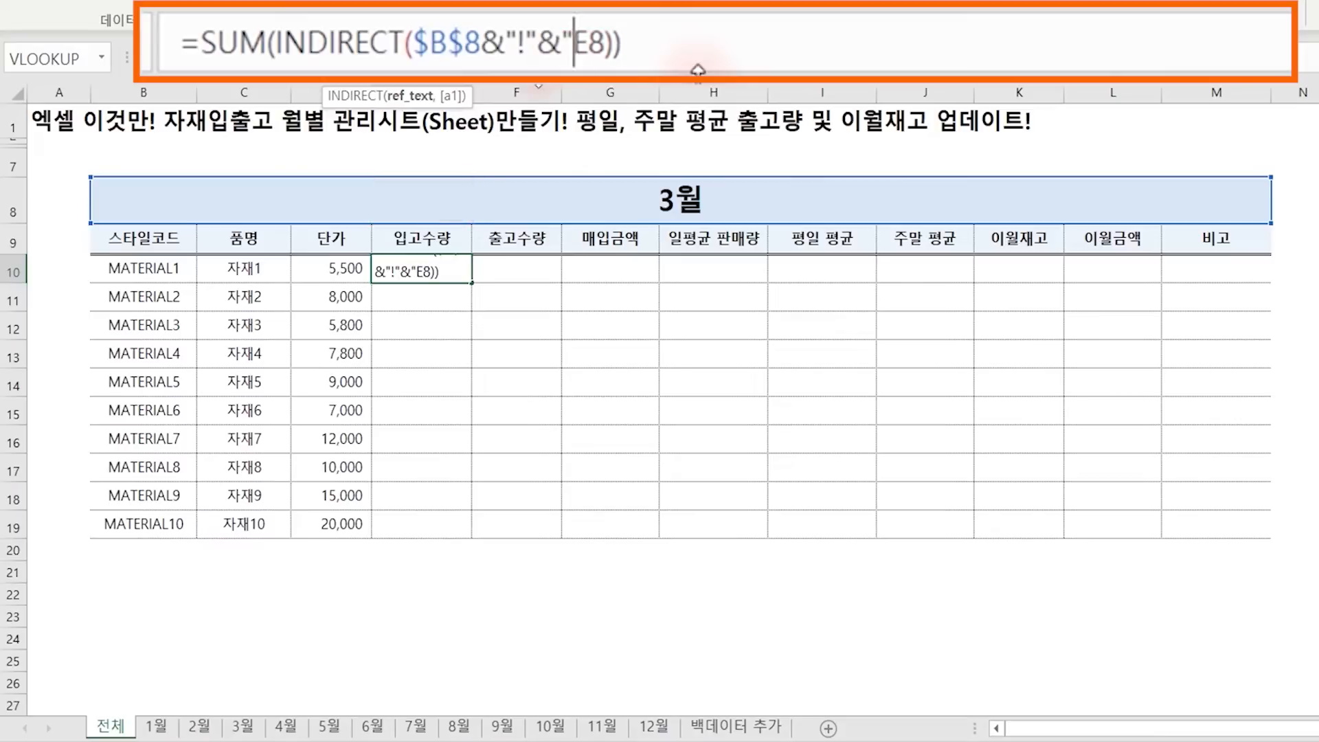
key("Right")
type("\"")
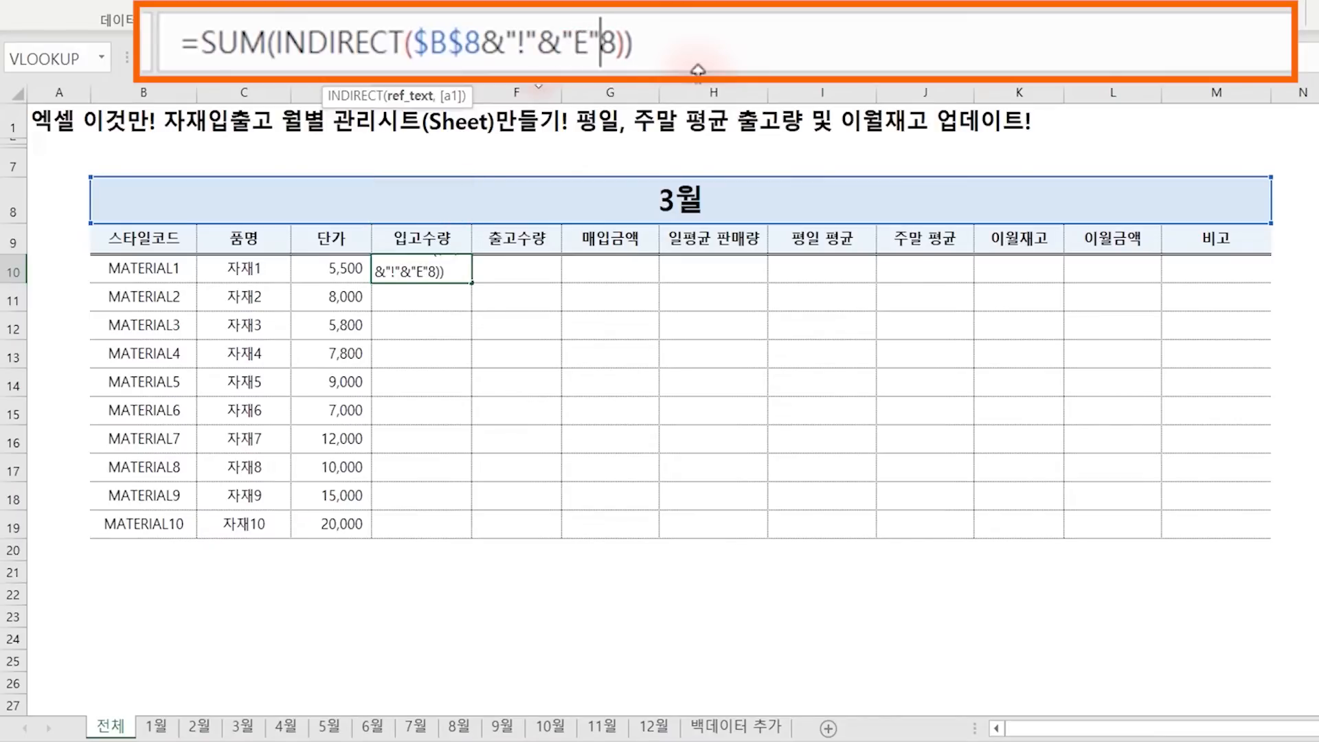
type("&")
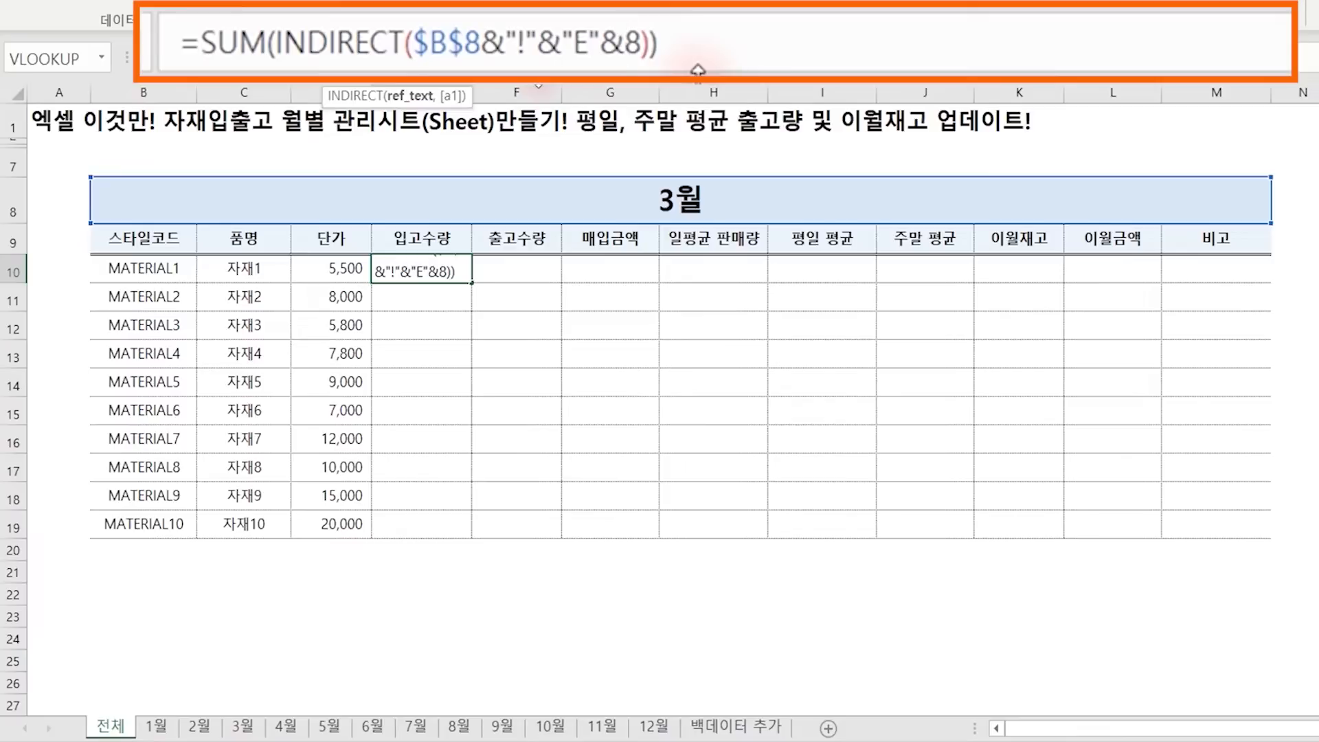
type("ROW")
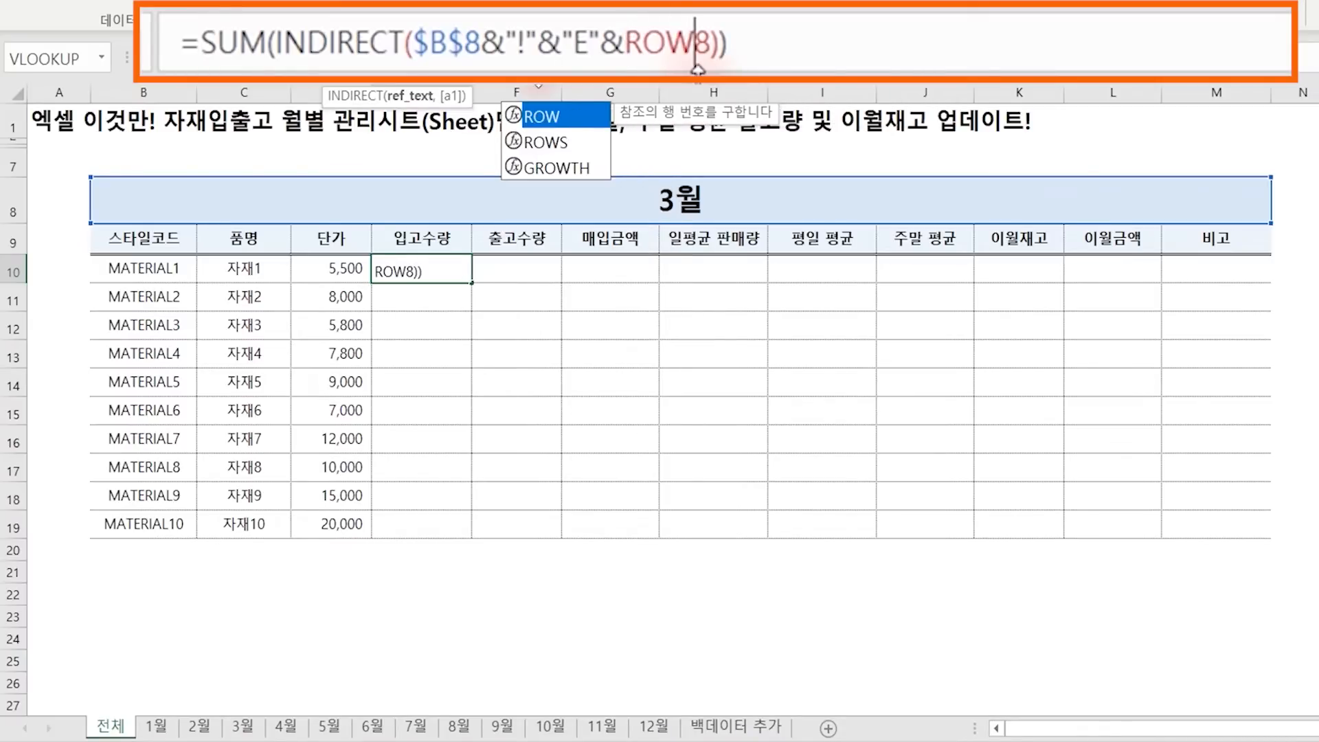
type("(")
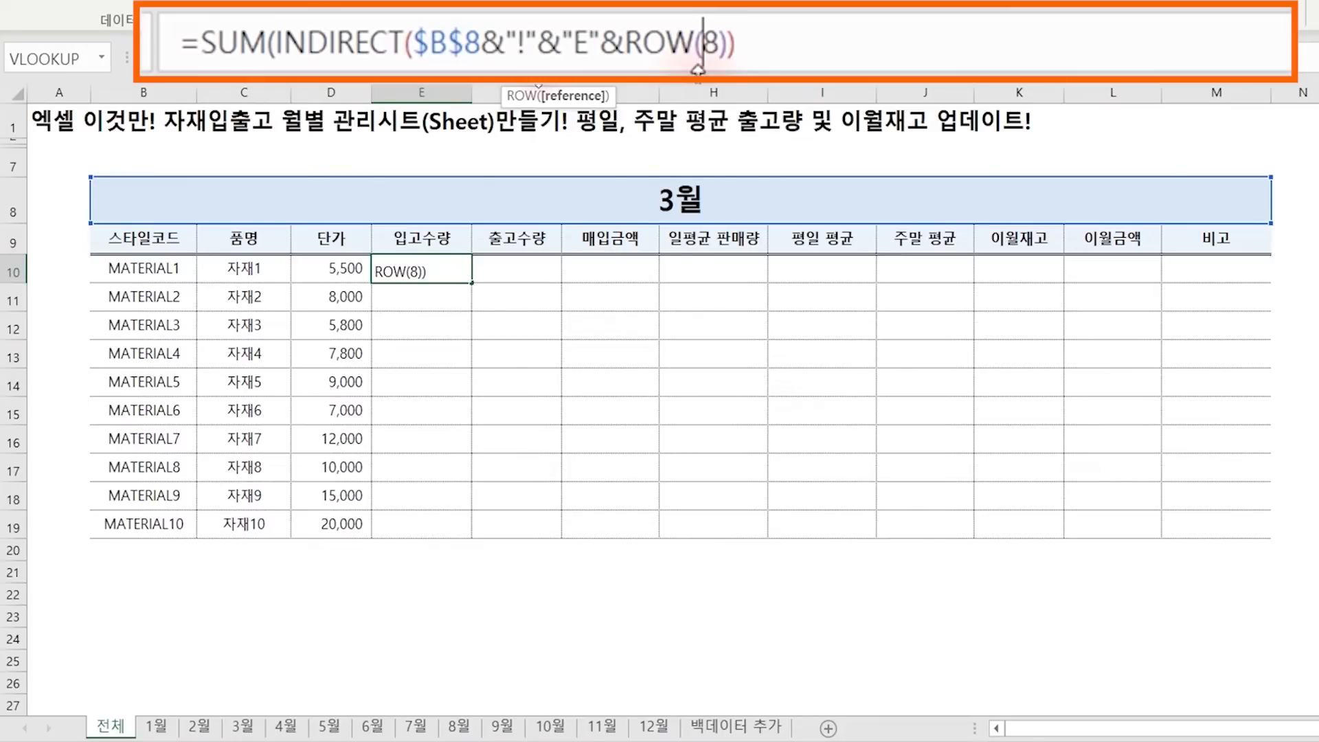
type("A")
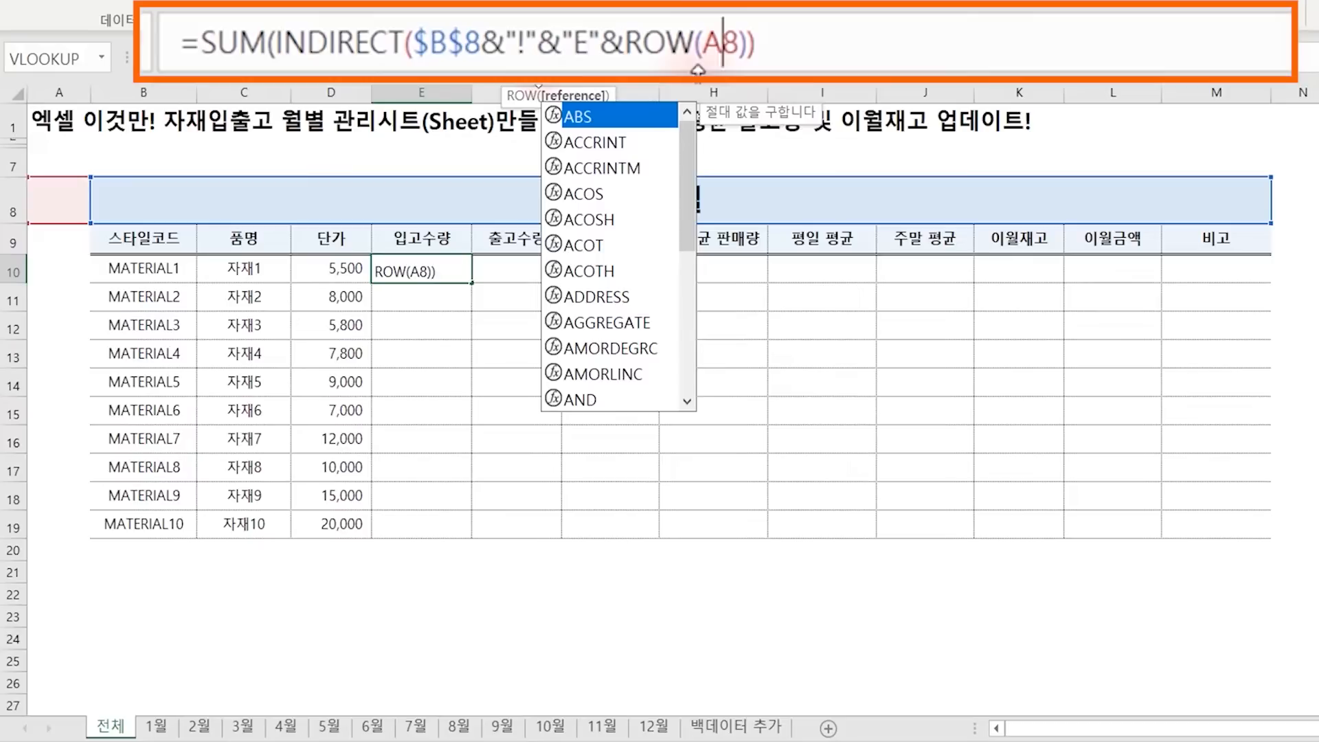
Begin a second INDIRECT function as the next SUM argument in the E10 formula.
key("End")
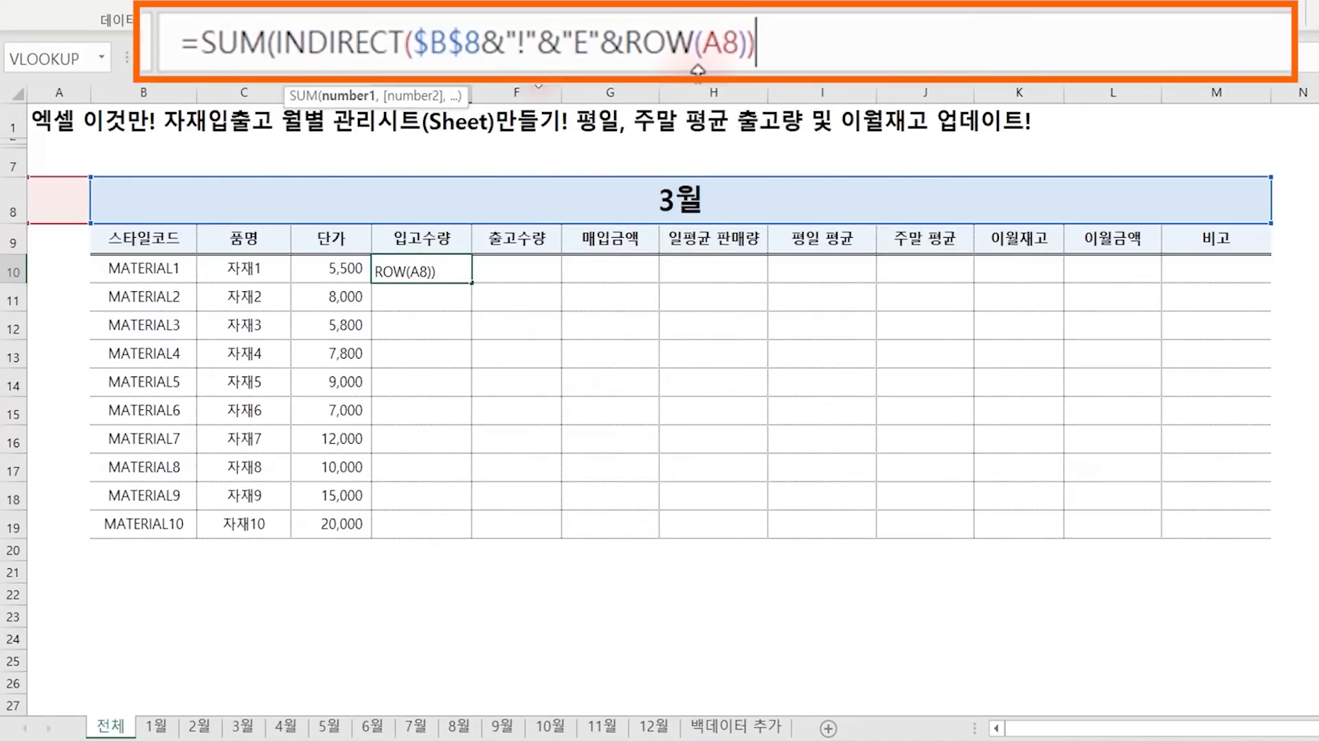
type(",")
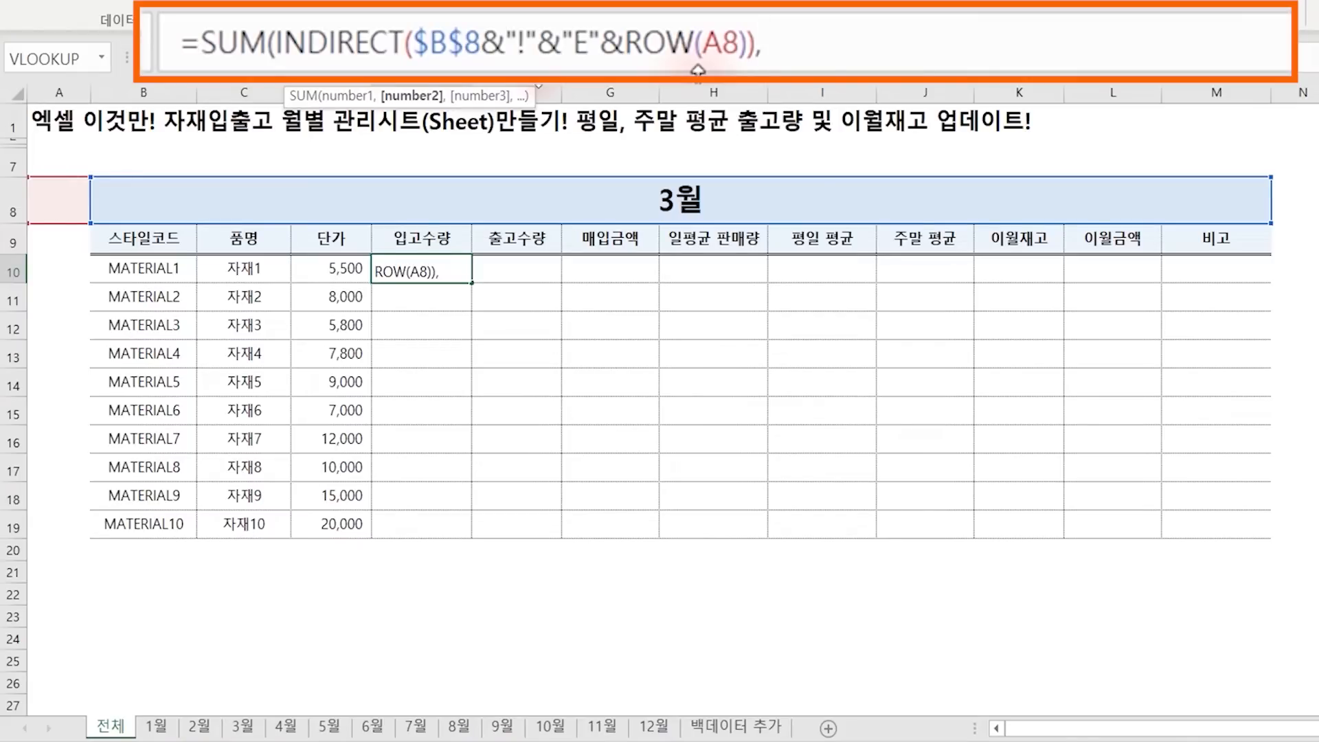
type("INDI")
key("Tab")
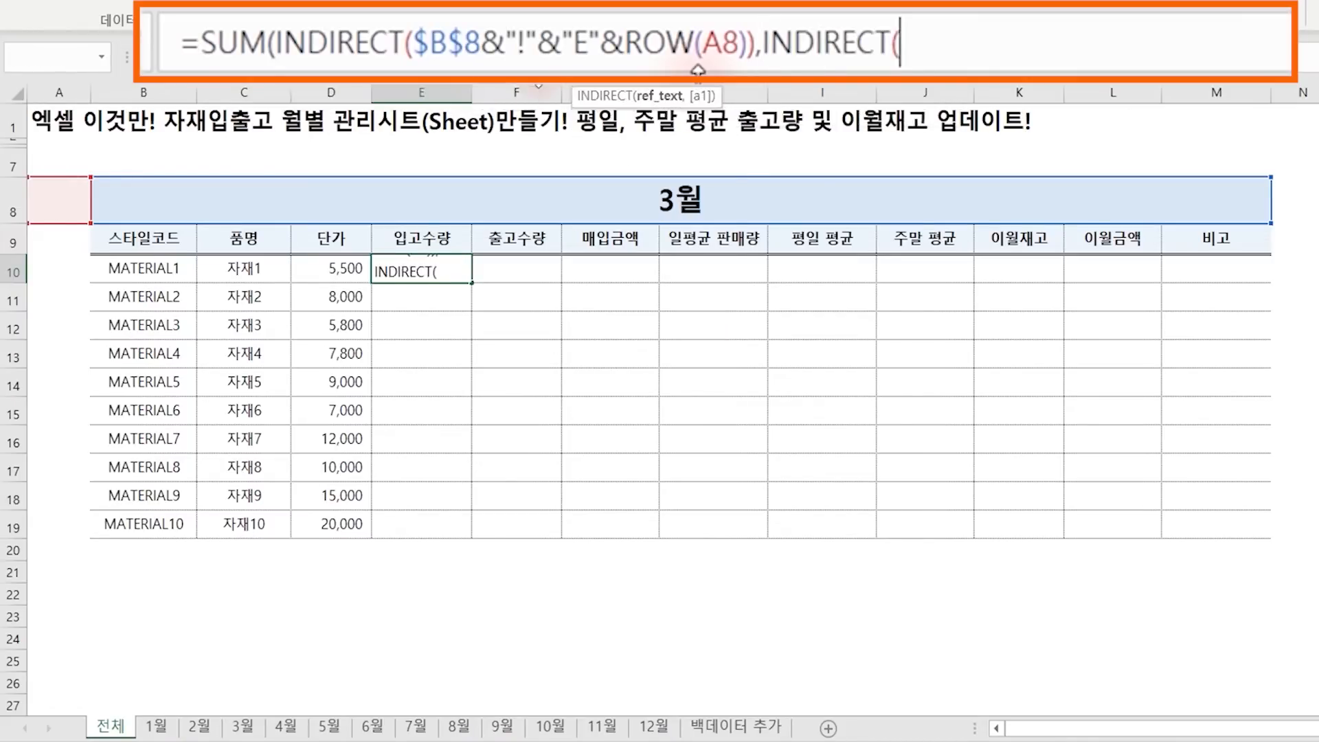
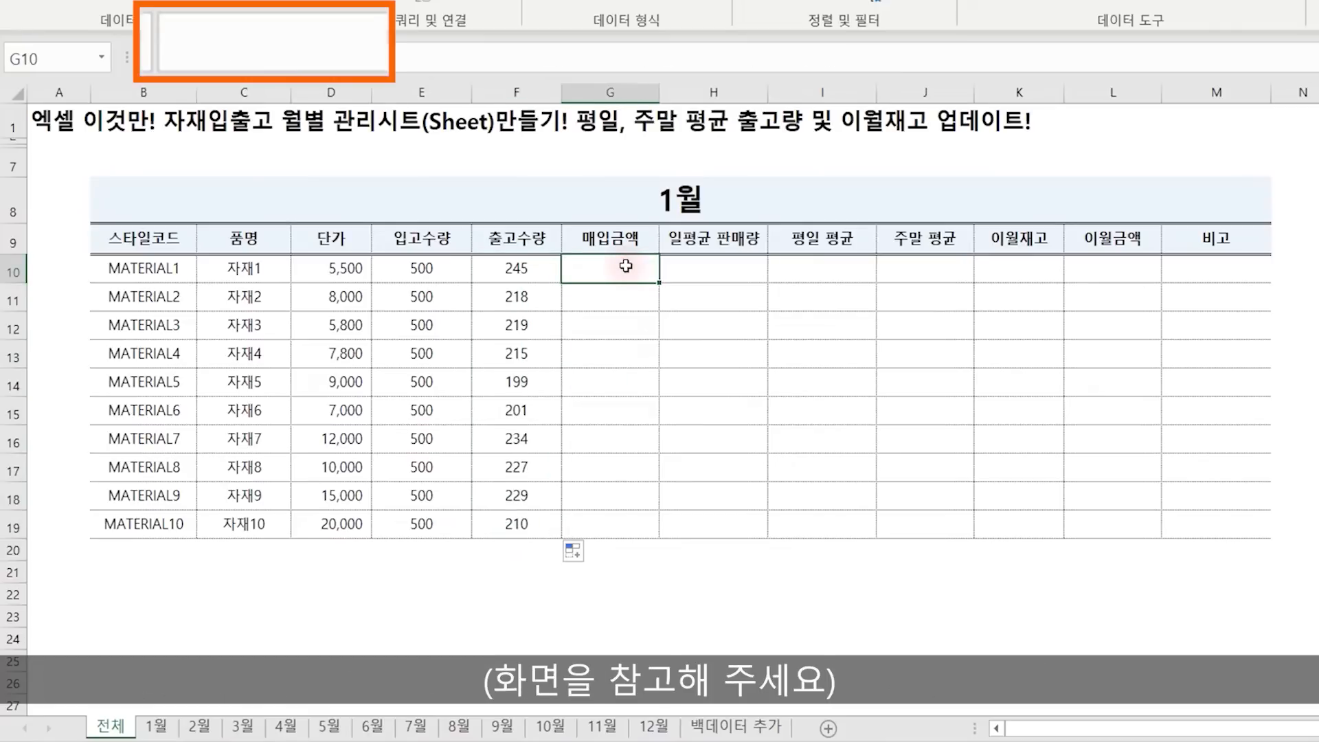
Enter =E10*D10 in cell G10 under 매입금액 and fill it down to G19.
type("=")
key("Left")
key("Left")
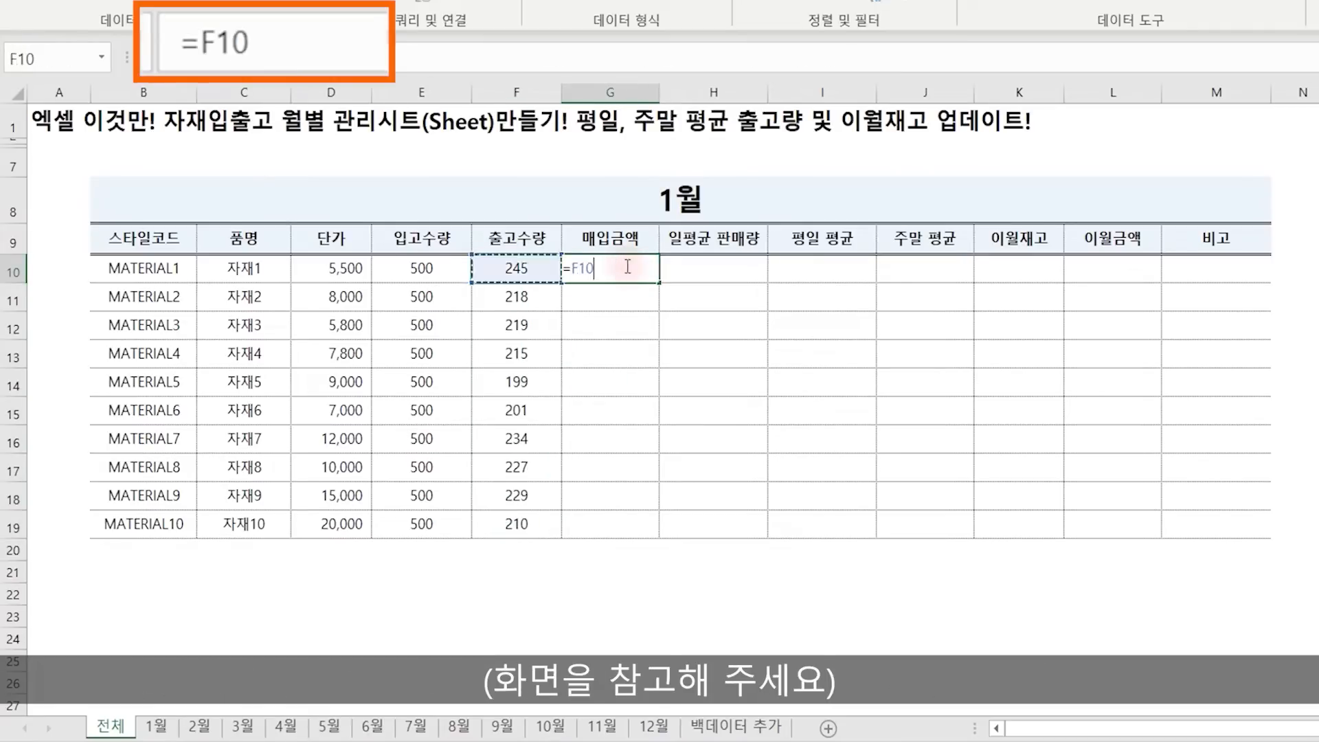
type("*")
key("Left")
key("Left")
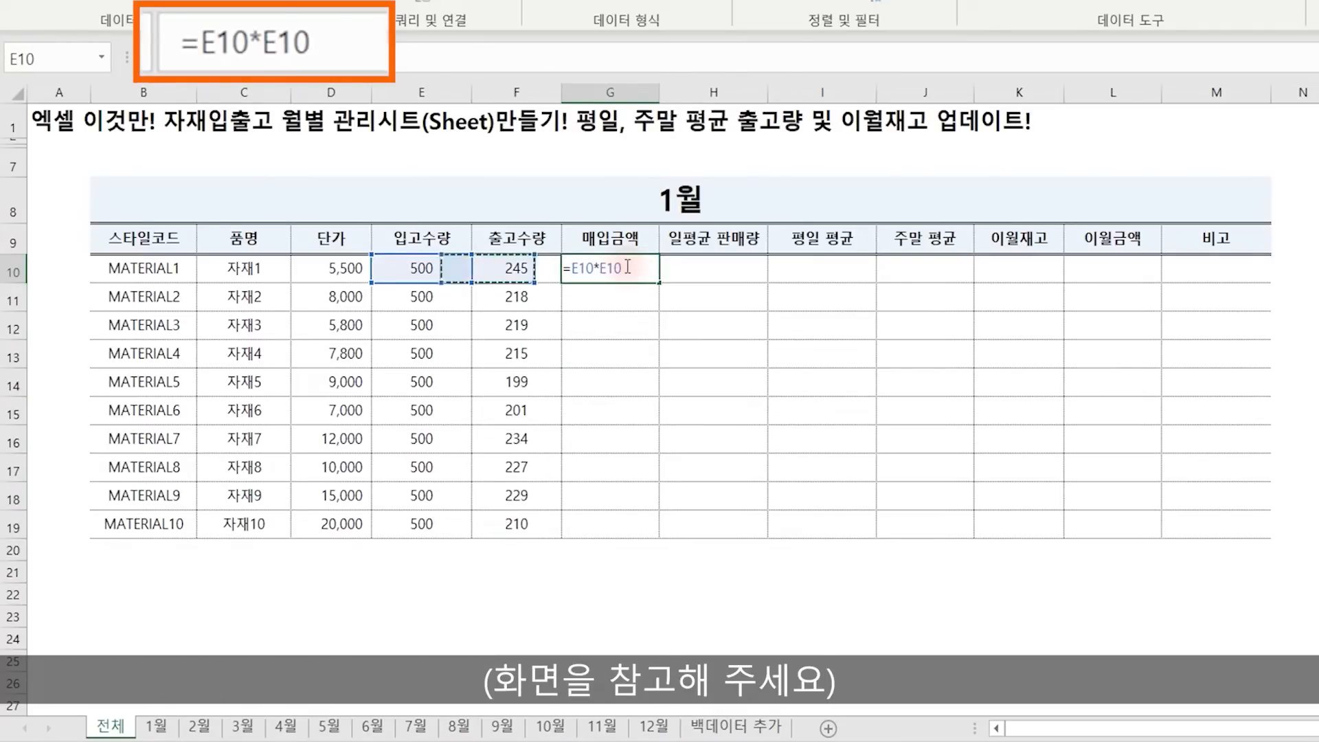
key("Left")
key("Return")
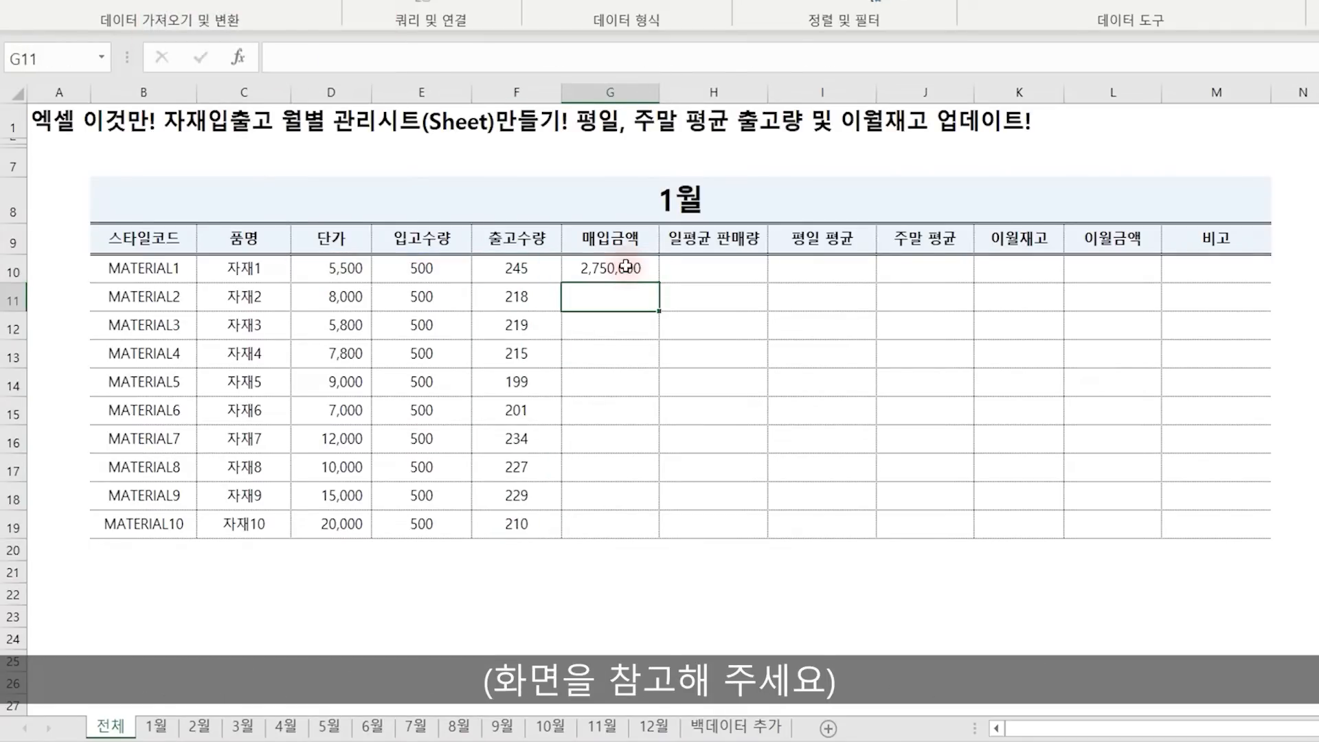
left_click(627, 268)
double_click(659, 283)
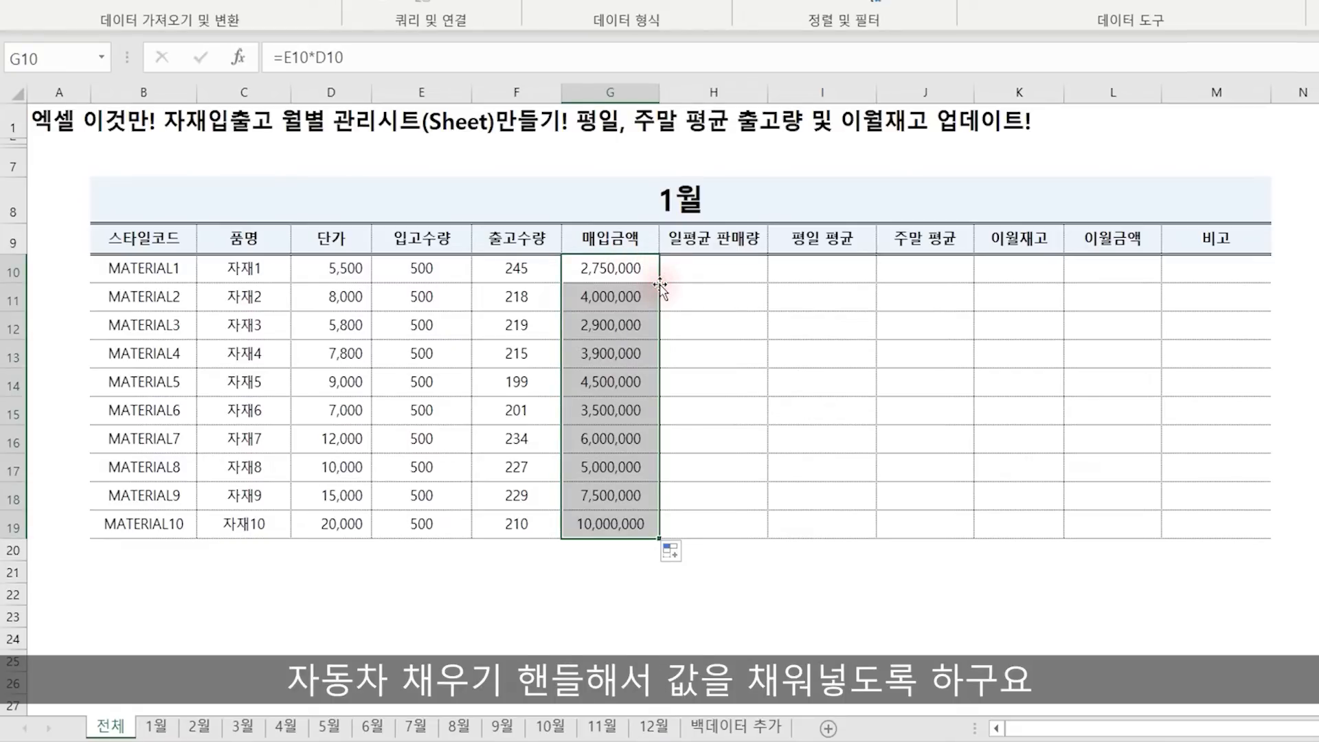
Shade C20:C29, F20:F29 and G20:G29 in the lower table of the 1월 sheet light blue.
left_click(715, 271)
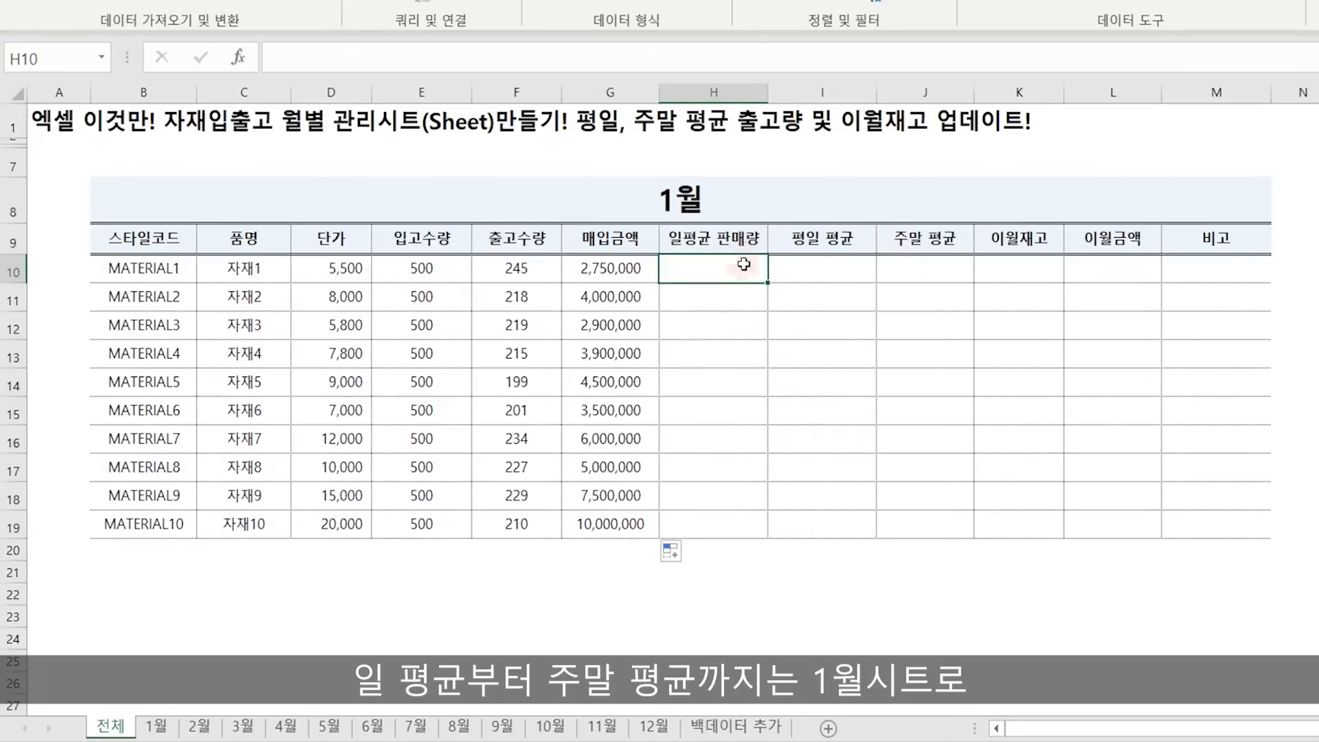
left_click(156, 724)
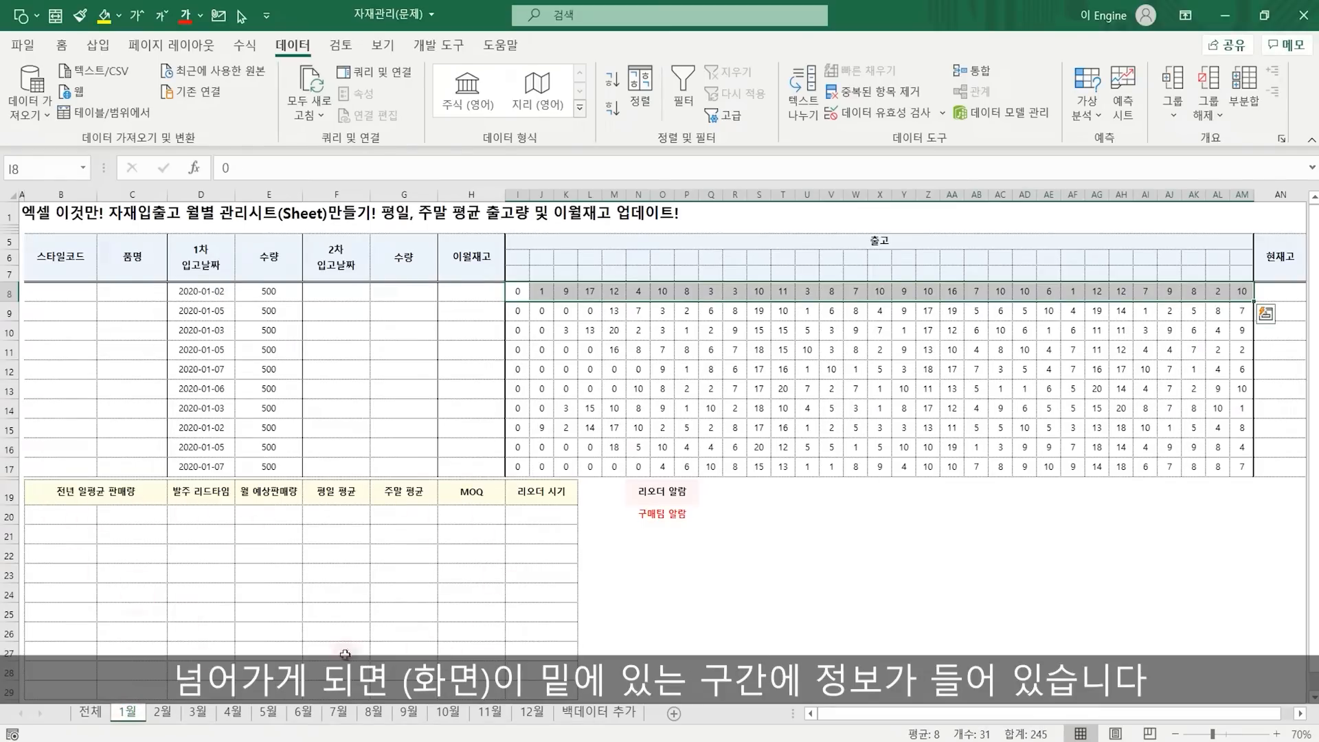
left_click_drag(134, 514, 133, 698)
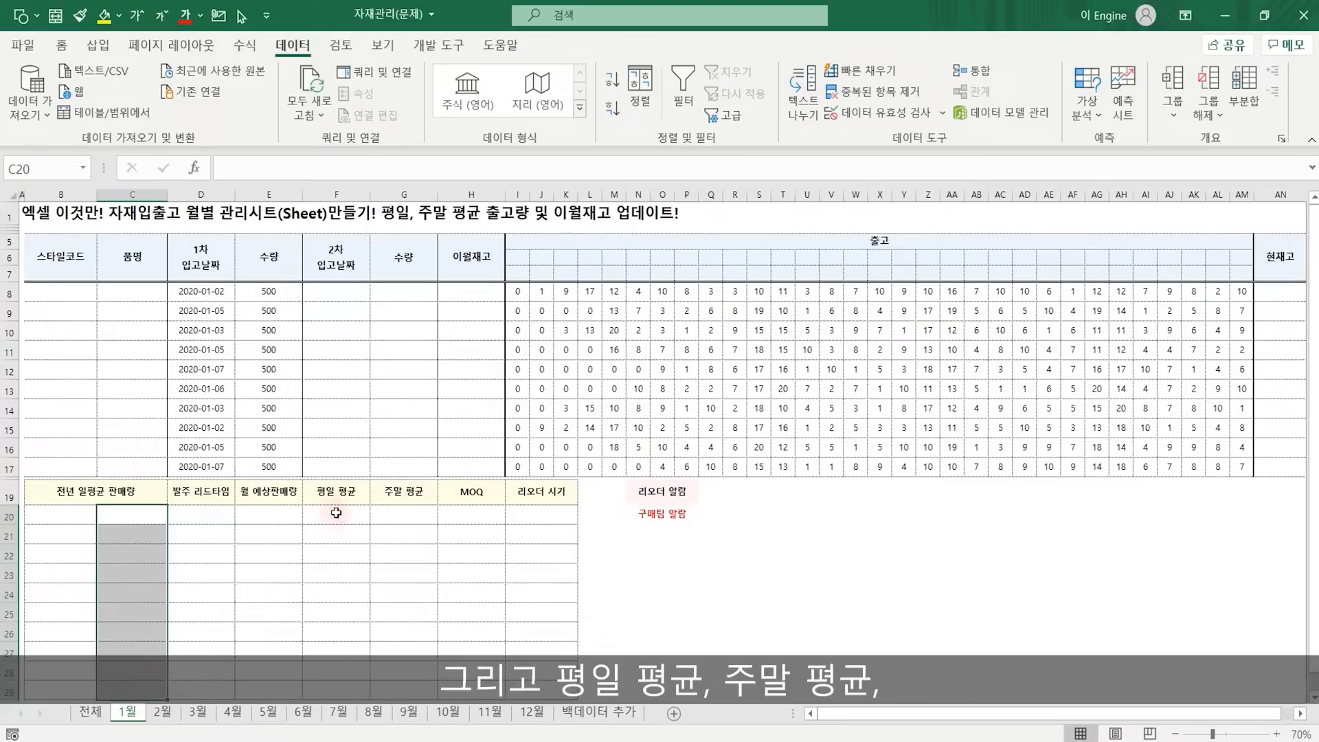
left_click_drag(336, 513, 336, 690)
left_click_drag(392, 526, 401, 687)
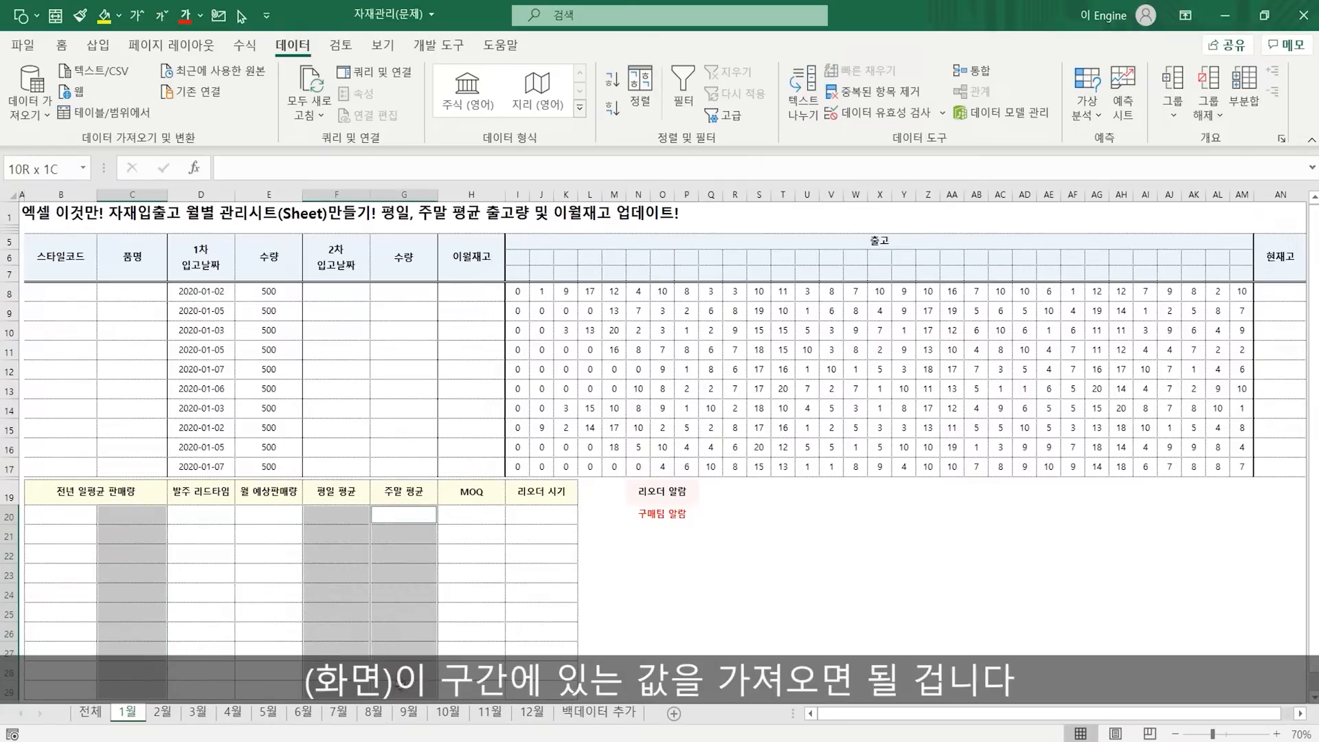
left_click(119, 15)
left_click(211, 87)
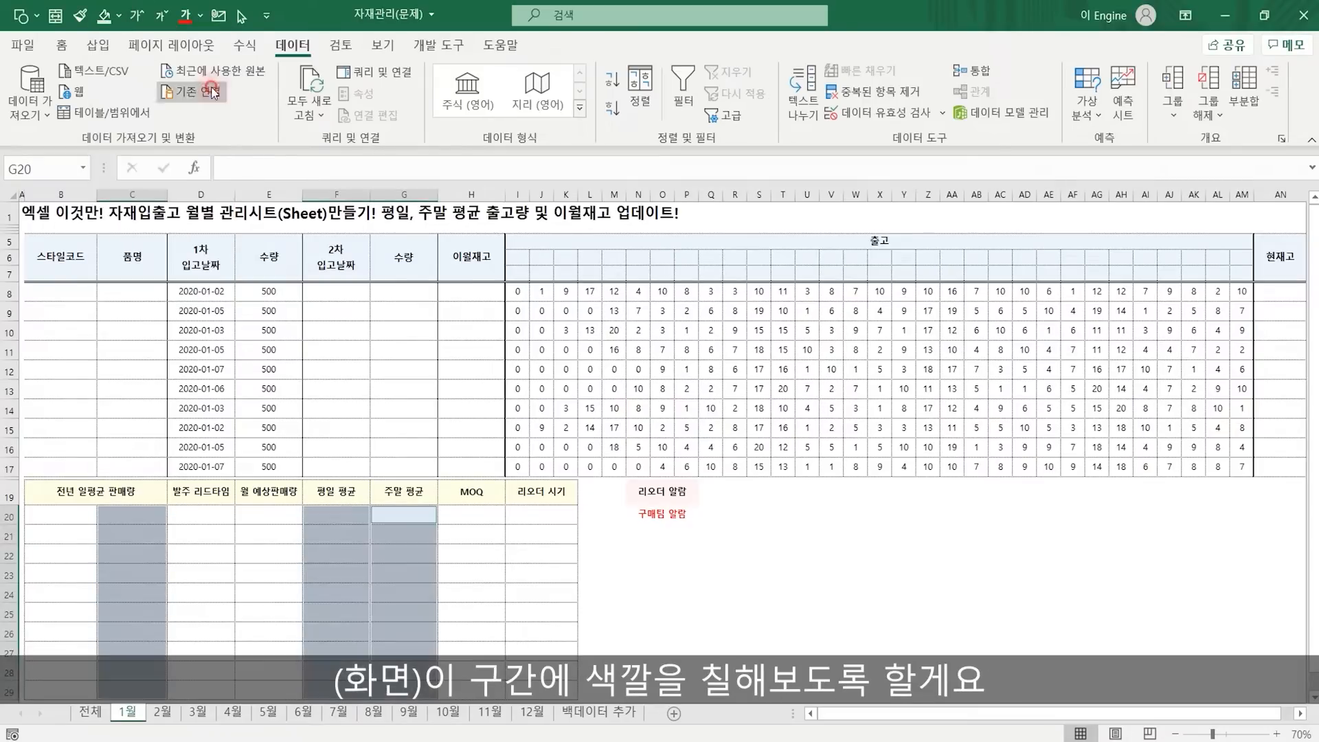
left_click(471, 635)
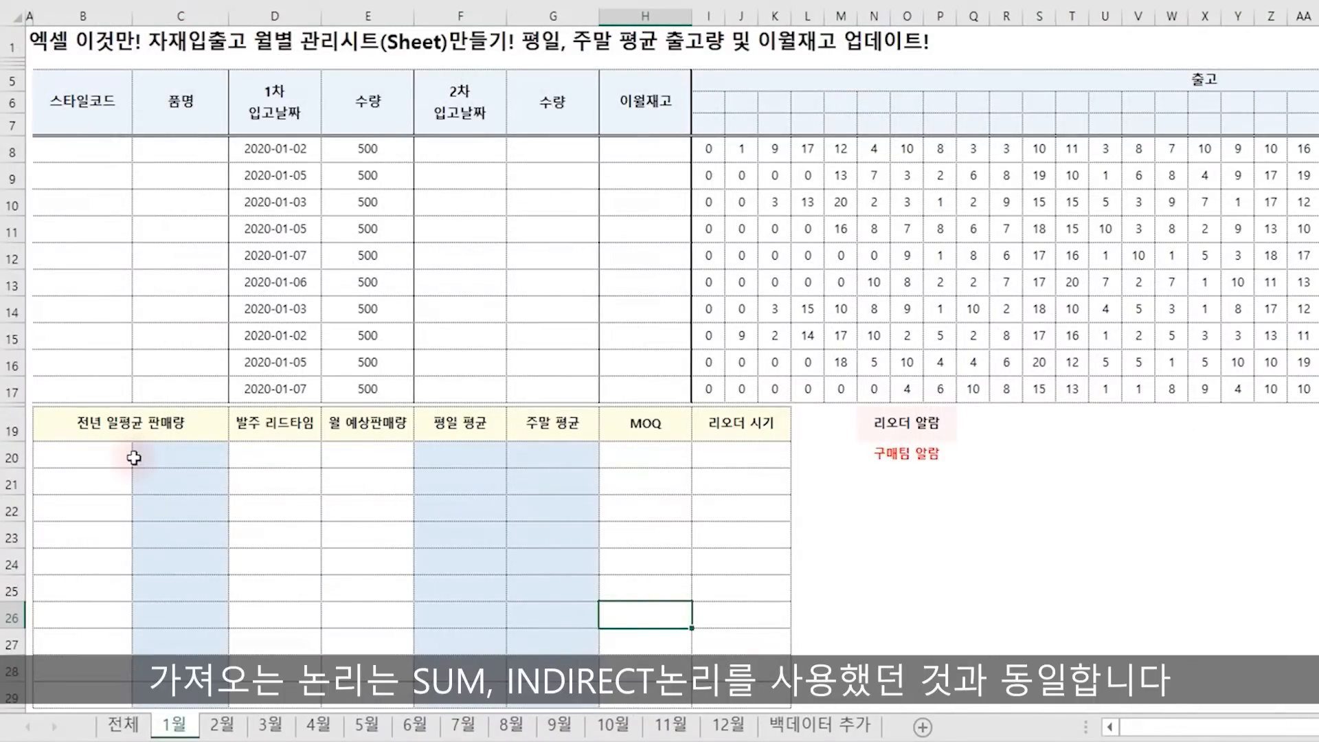
Link B20 in the lower table of the 1월 sheet to the style code with =B8 and fill it down to B29.
left_click(74, 155)
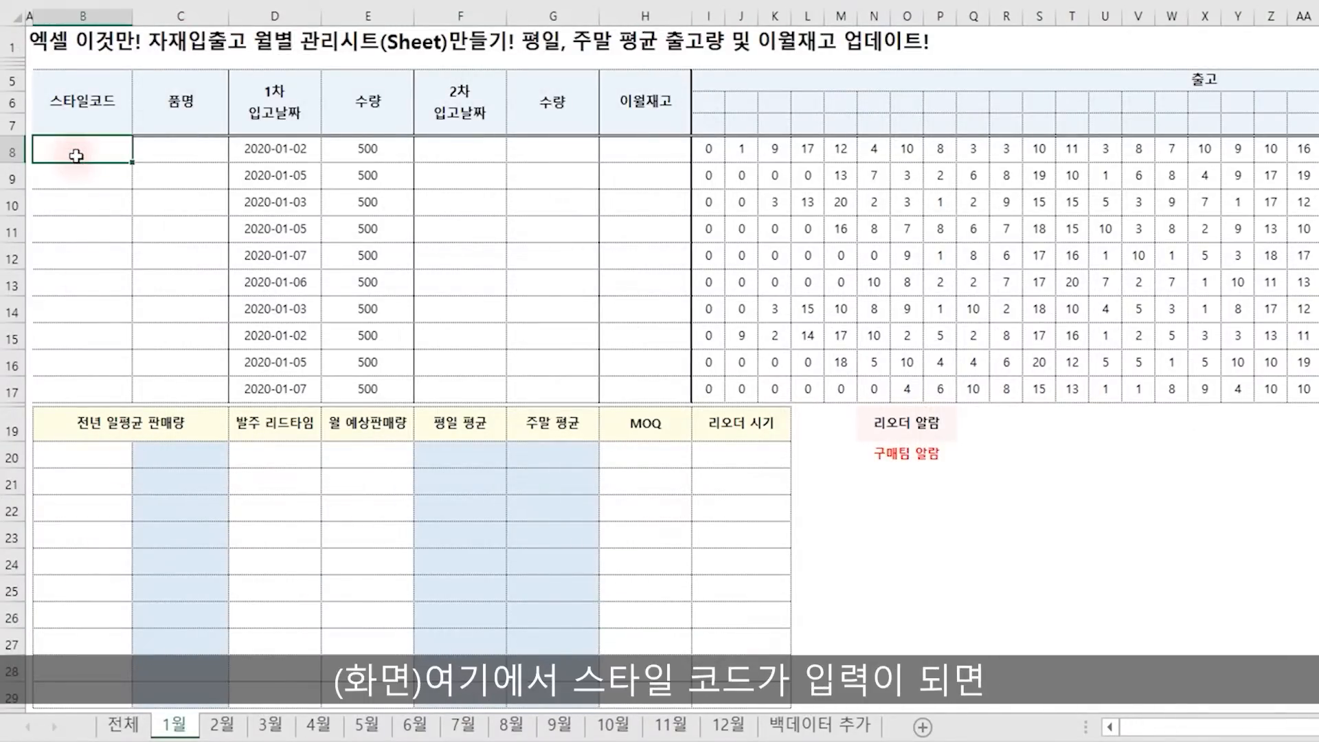
left_click(84, 452)
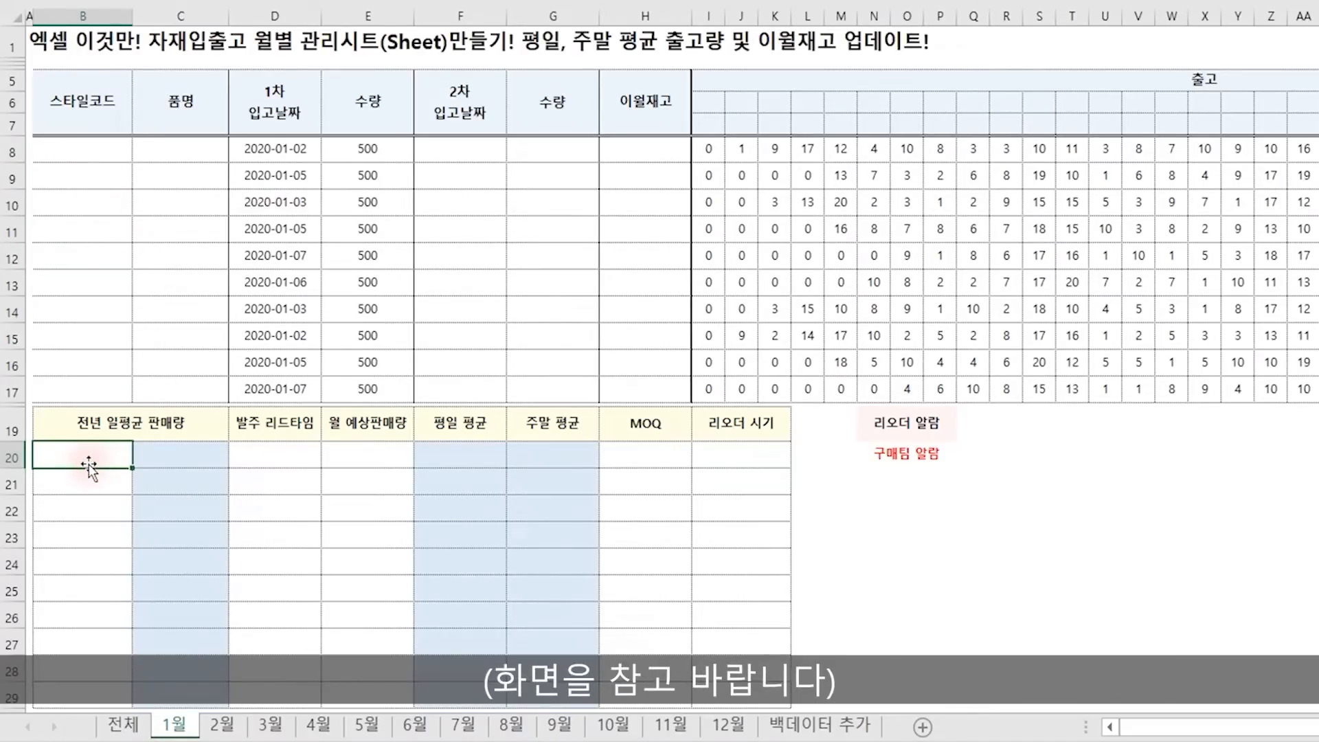
type("=")
left_click(93, 156)
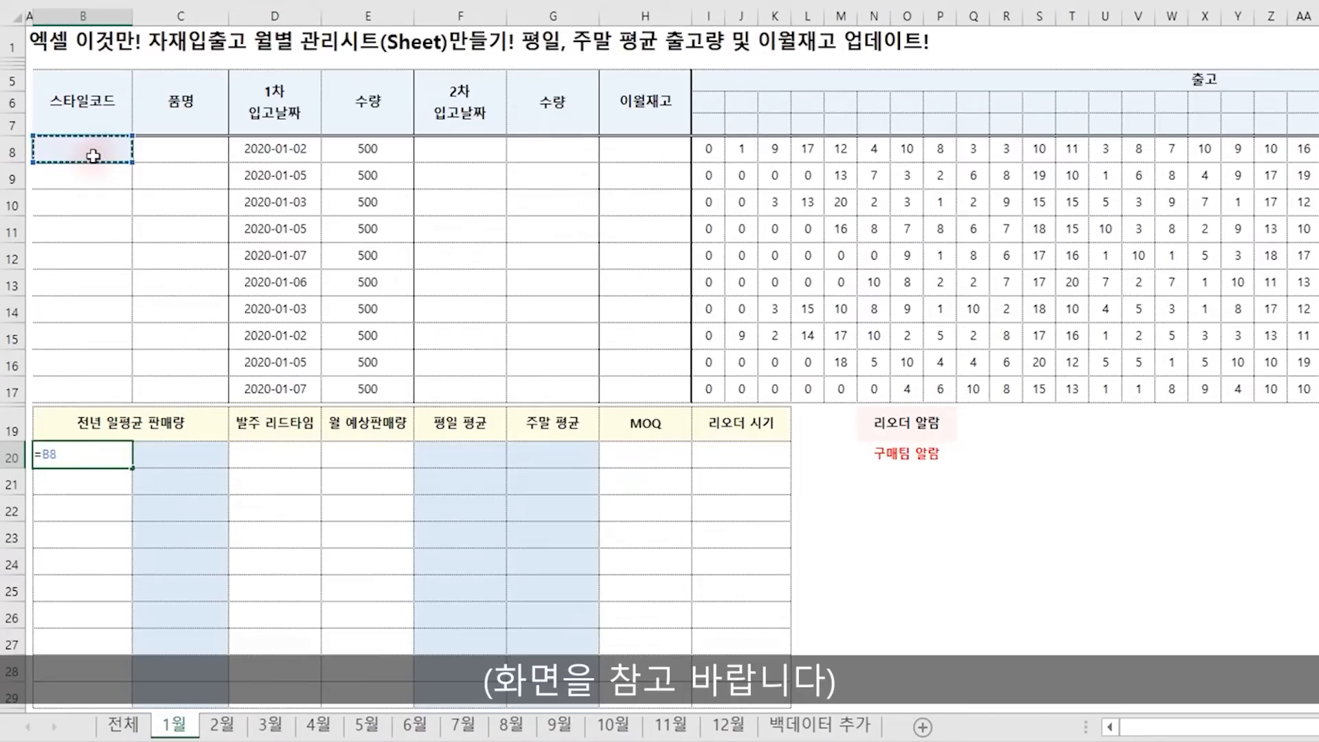
key("Return")
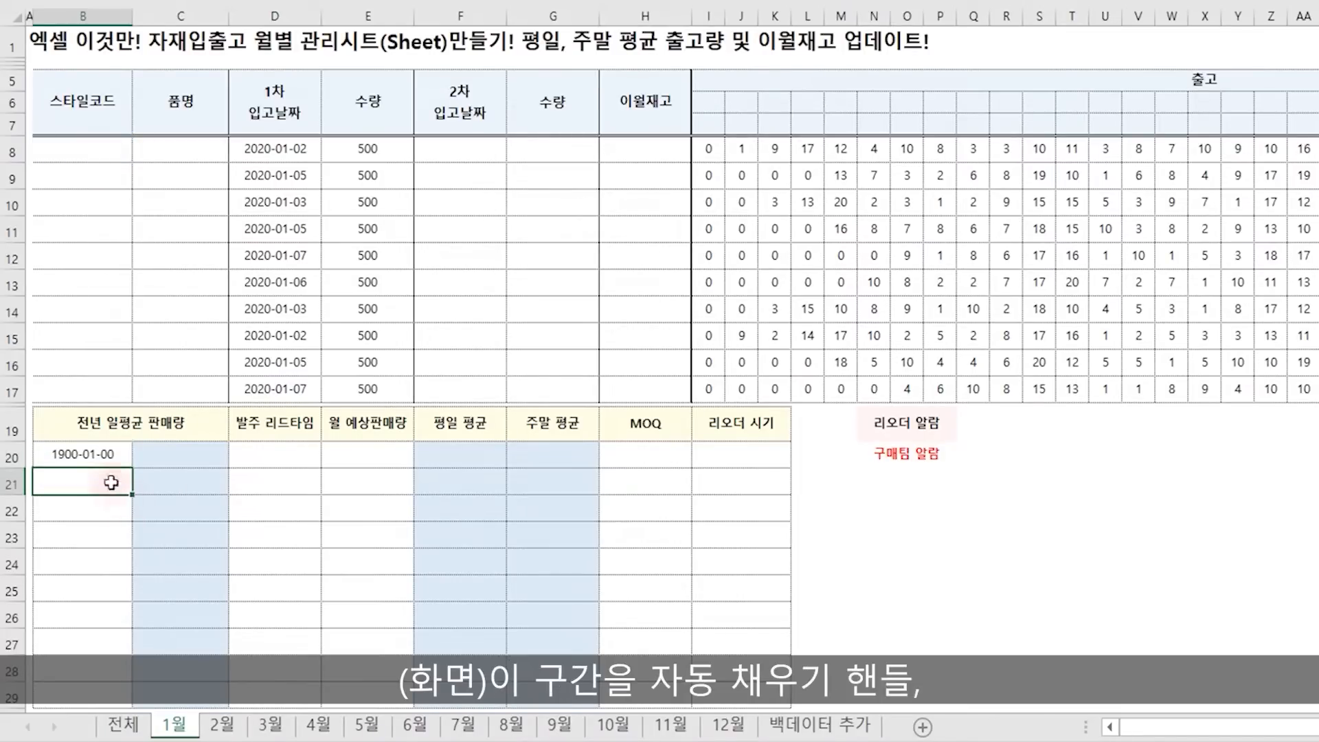
left_click(103, 455)
left_click_drag(132, 468, 124, 703)
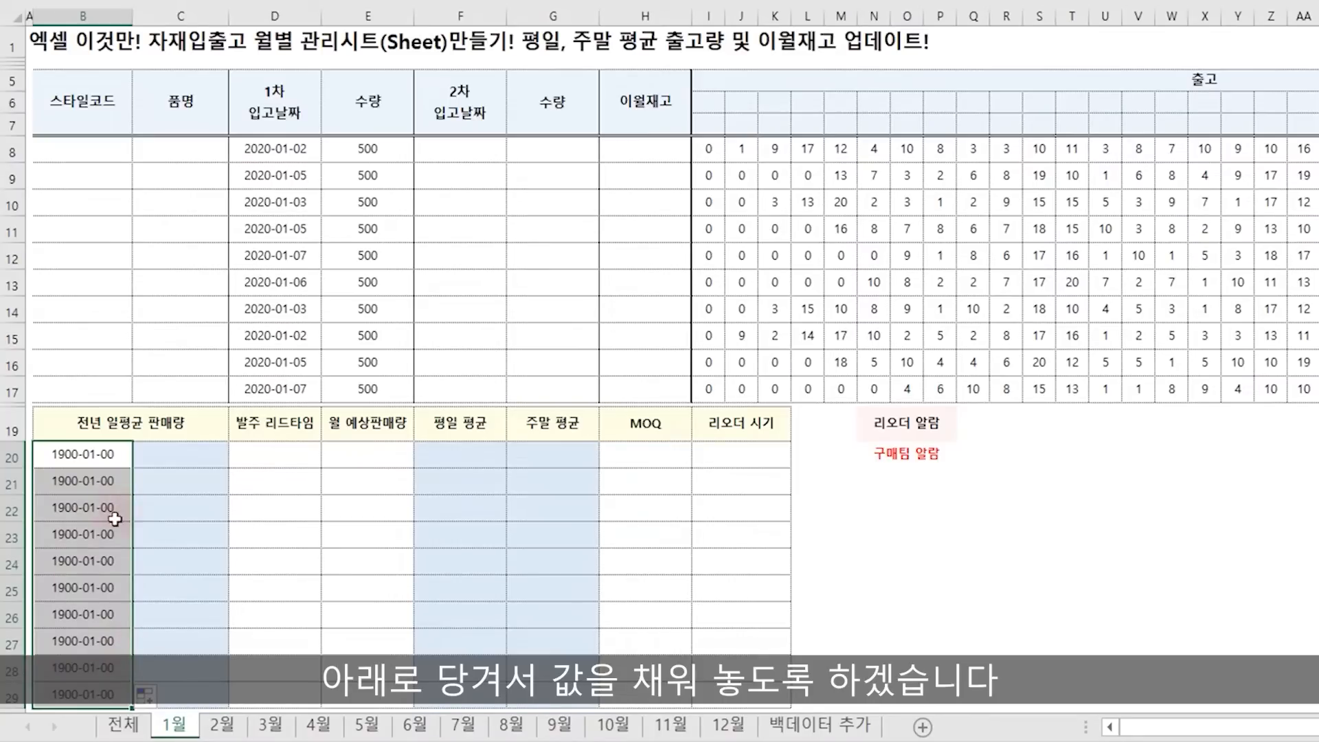
Check the filled references one by one from B20 to B28 in the lower table.
left_click(100, 454)
key("Down")
key("Down")
key("Down")
key("Down")
key("Down")
key("Down")
key("Down")
key("Down")
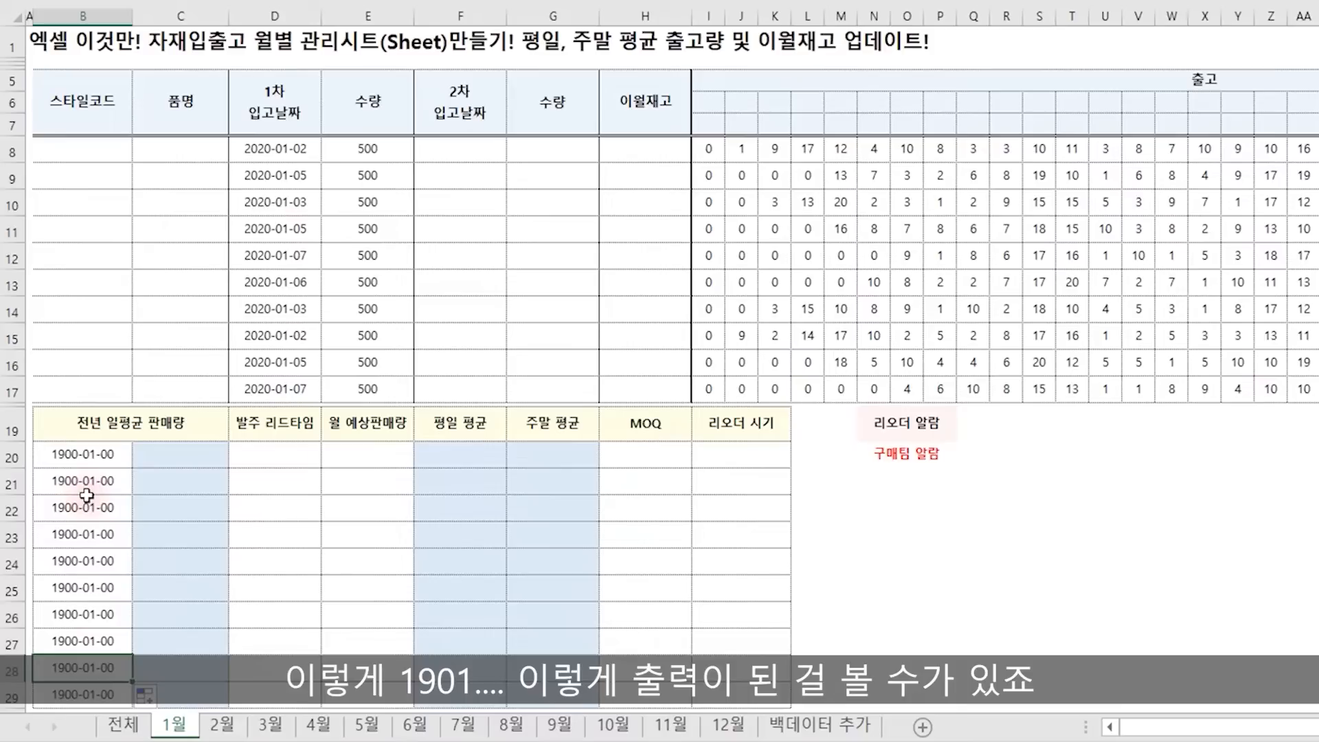
Enter MATERIAL as a test style code in B8 of the 1월 sheet.
left_click(94, 147)
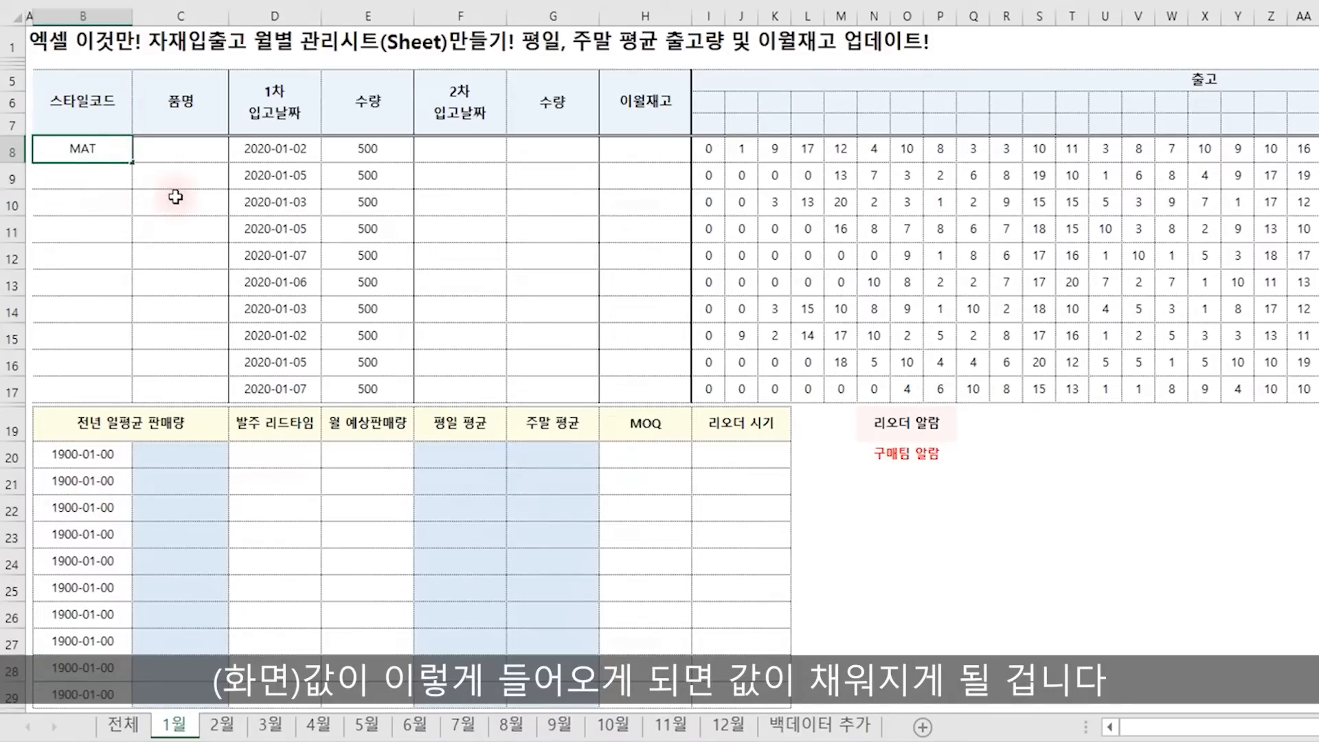
type("MATERIAL")
key("Return")
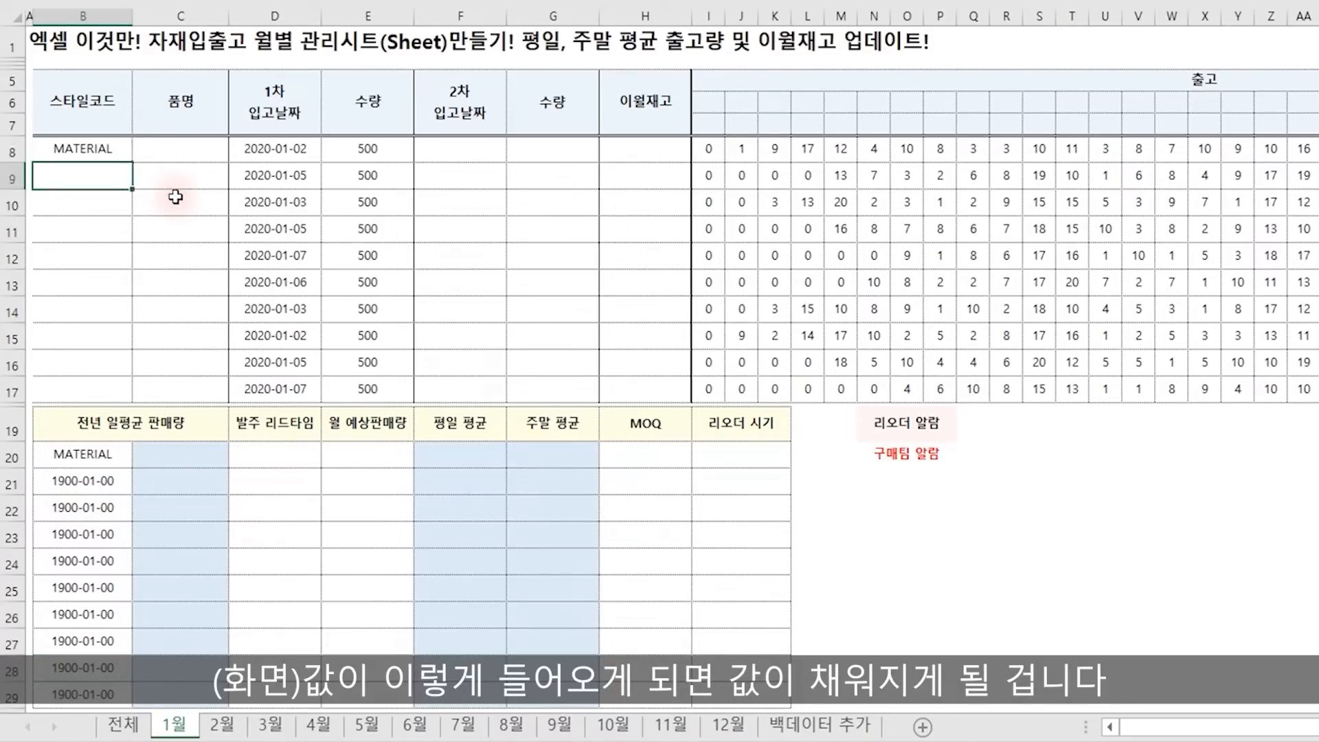
Begin the formula =SUM(INDIRECT($B$8&"!"& in H10 of the 전체 sheet under 일평균 판매량.
left_click(124, 725)
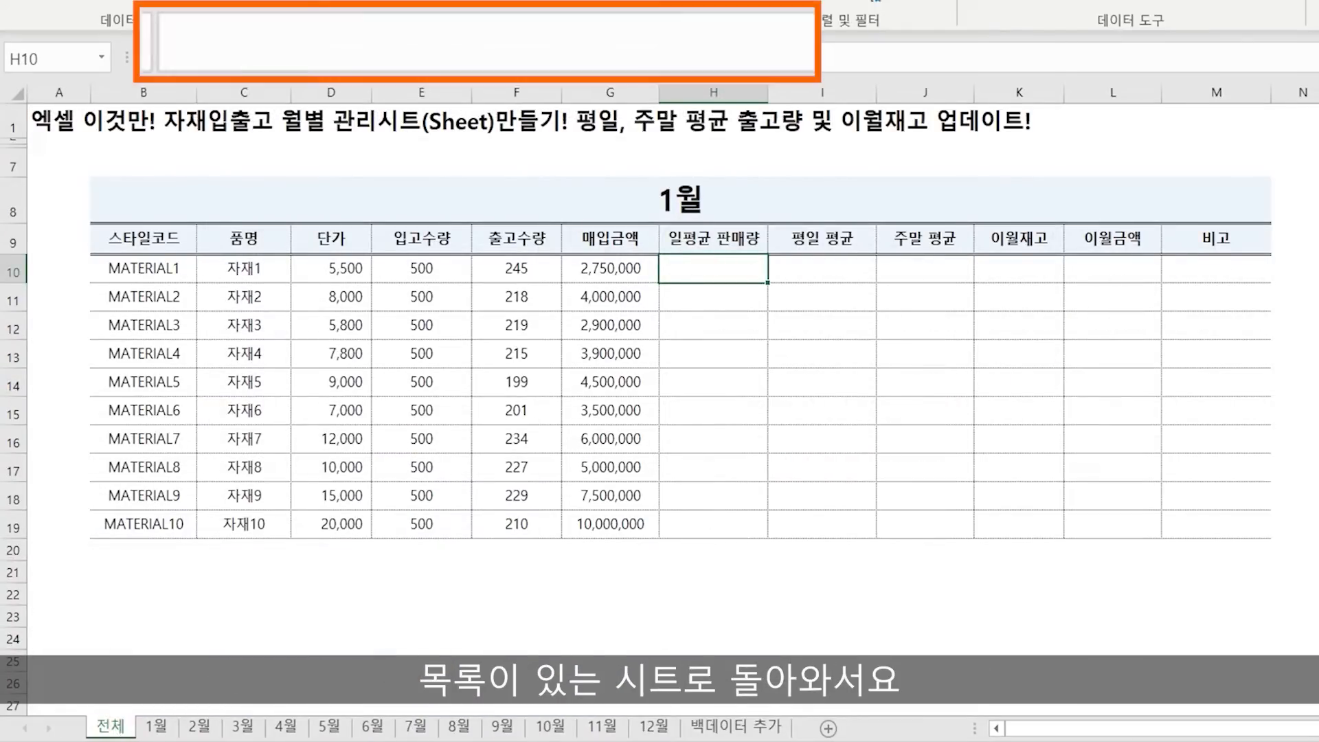
type("=SUM(")
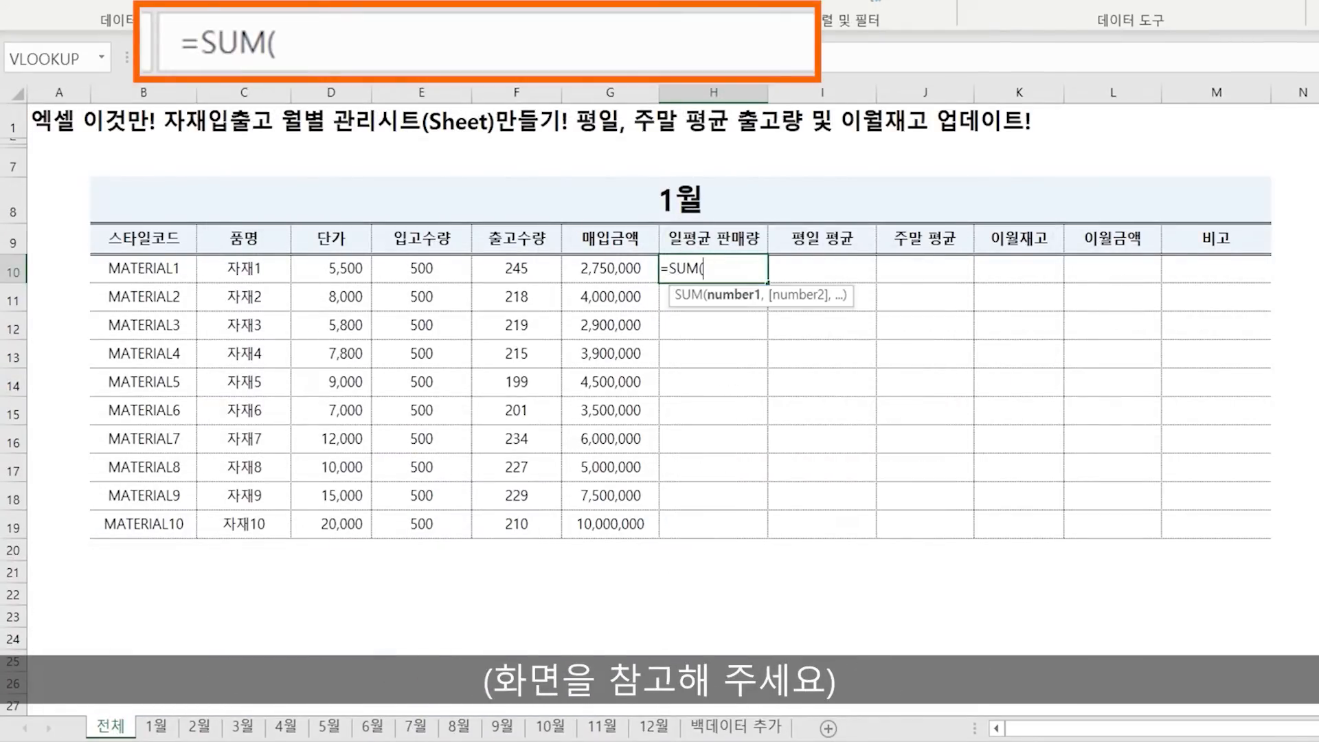
type("INDIRECT(")
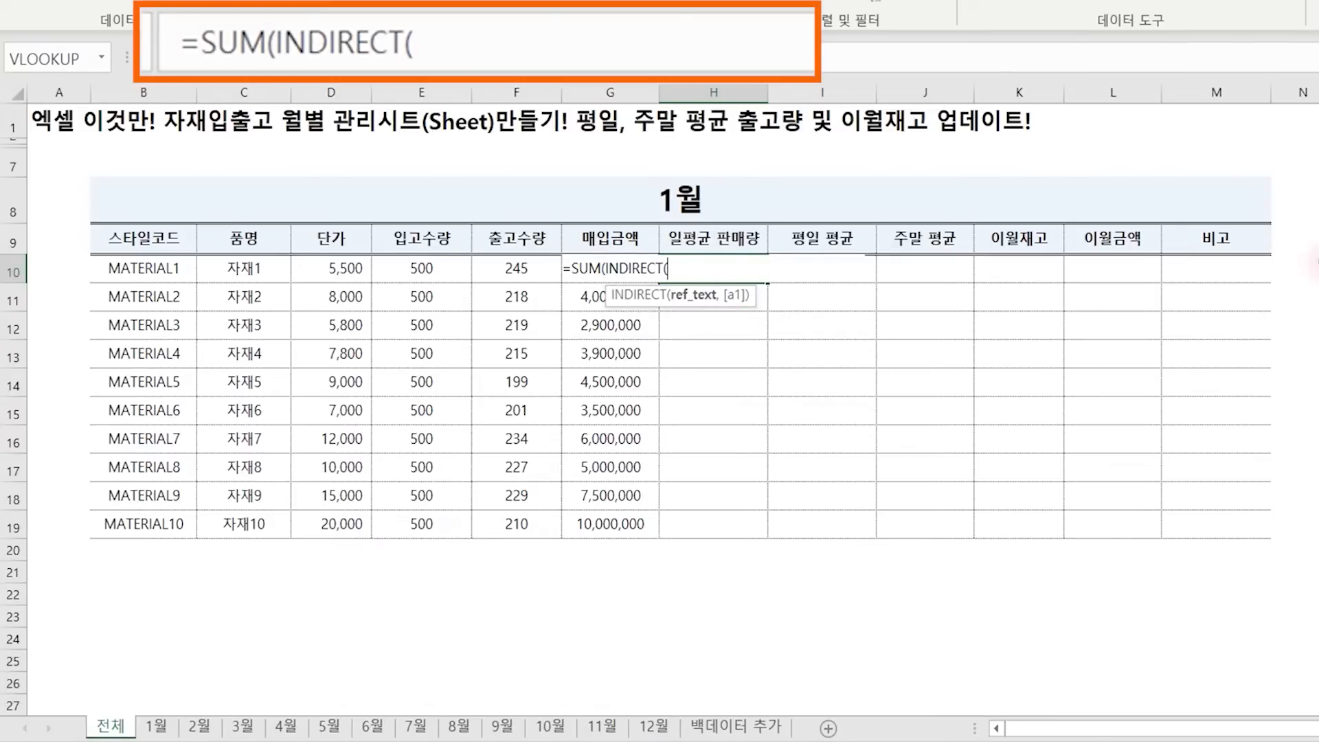
left_click(694, 204)
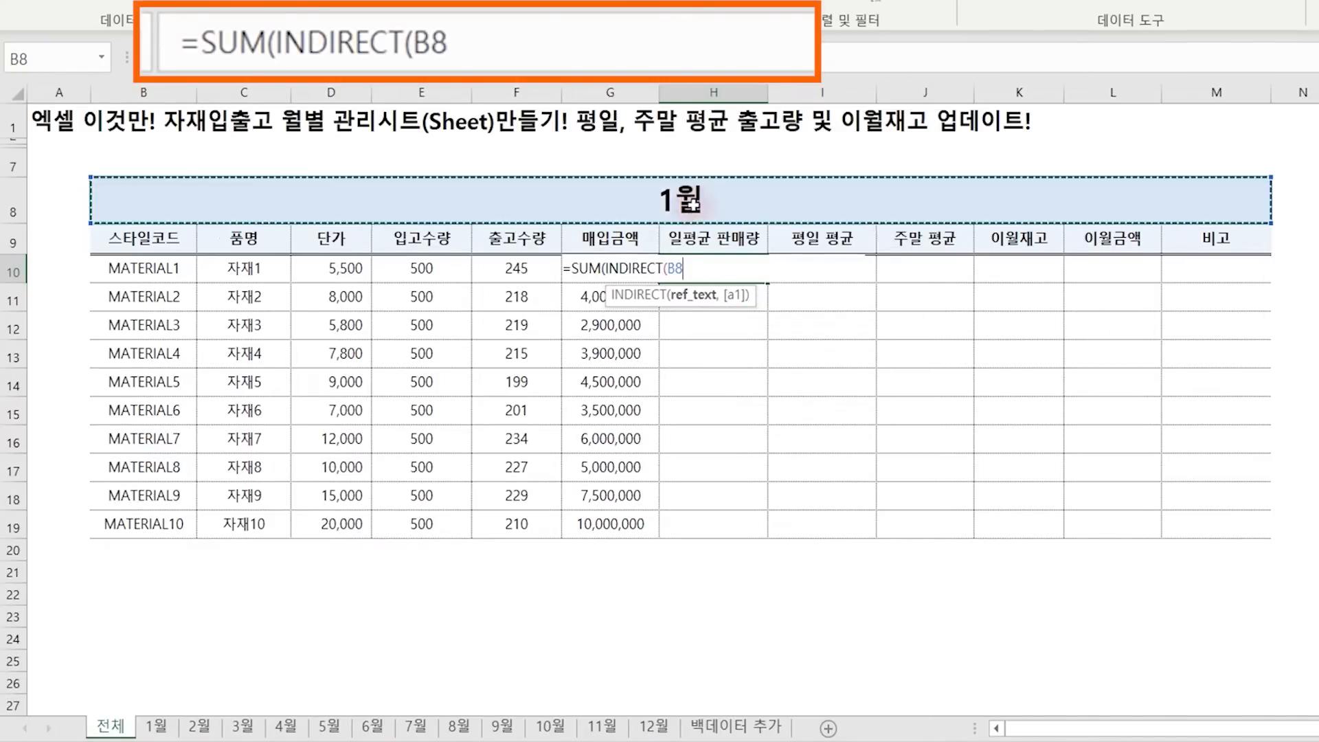
key("F4")
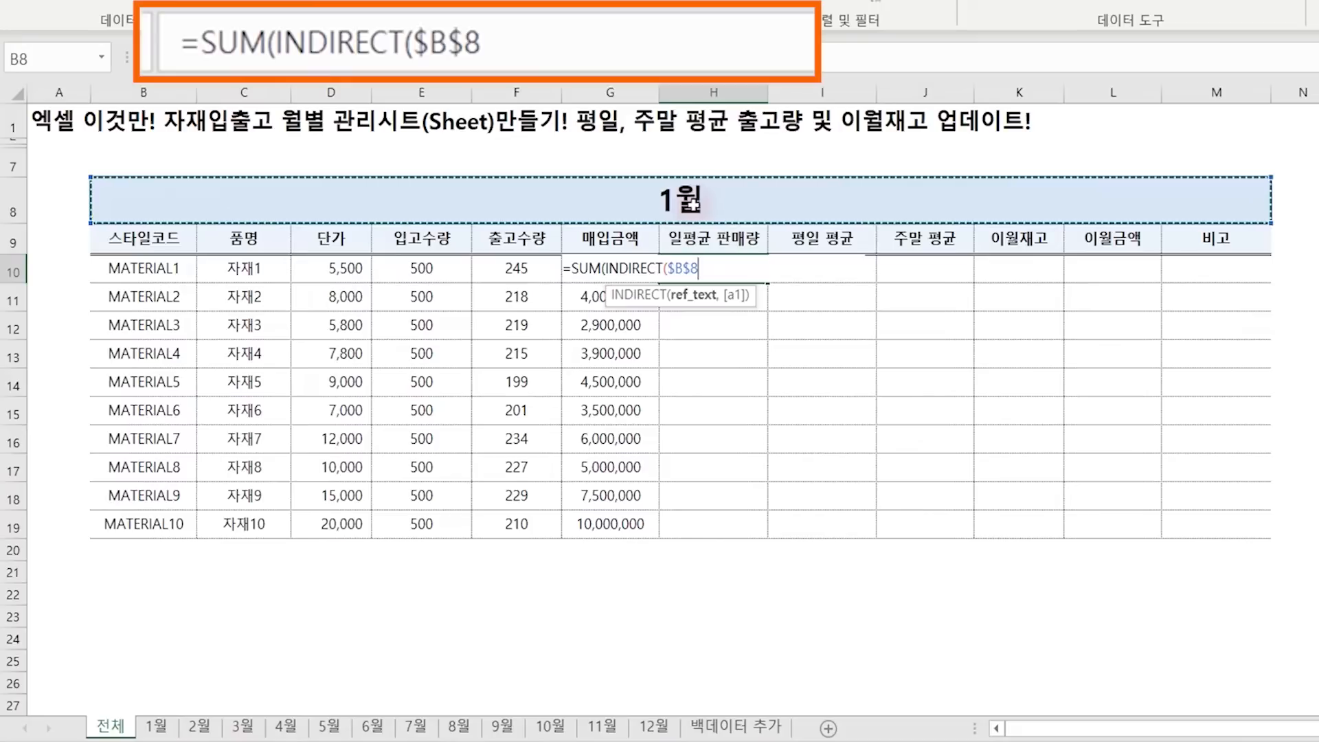
type("&")
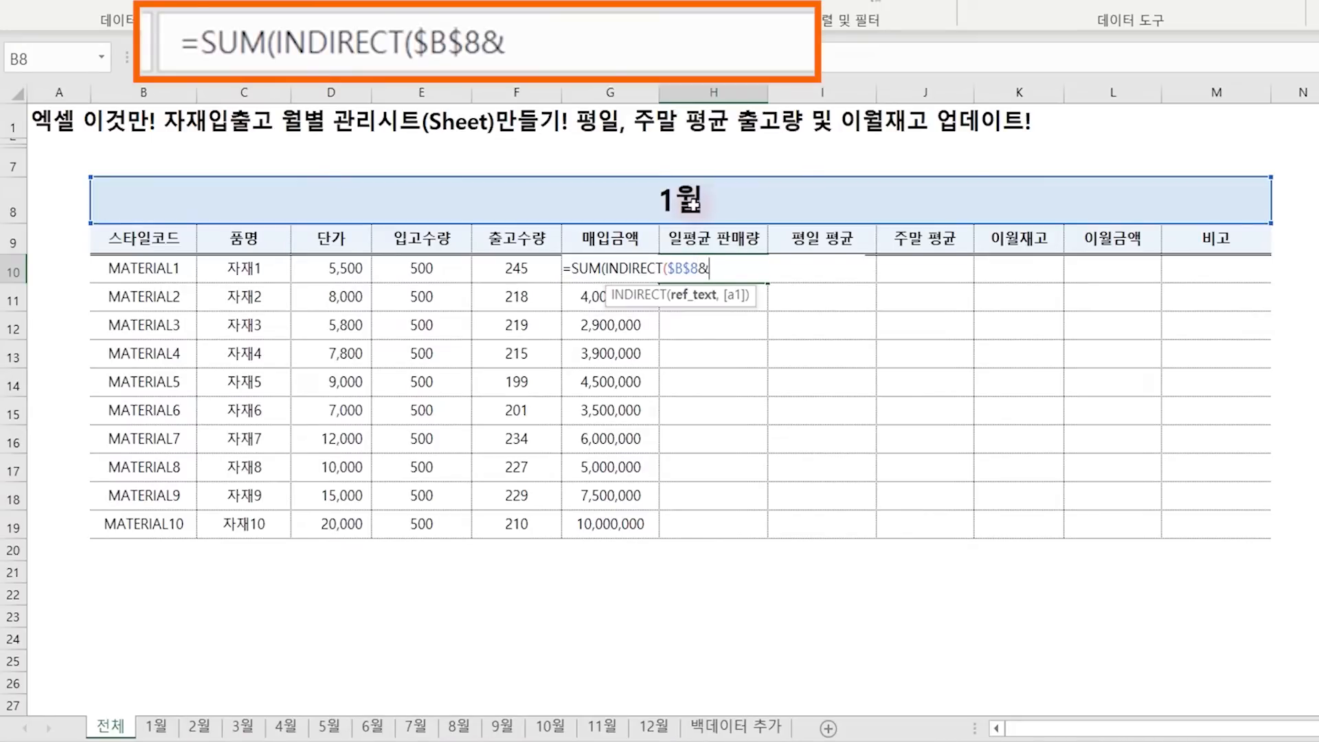
type("\"!\"&")
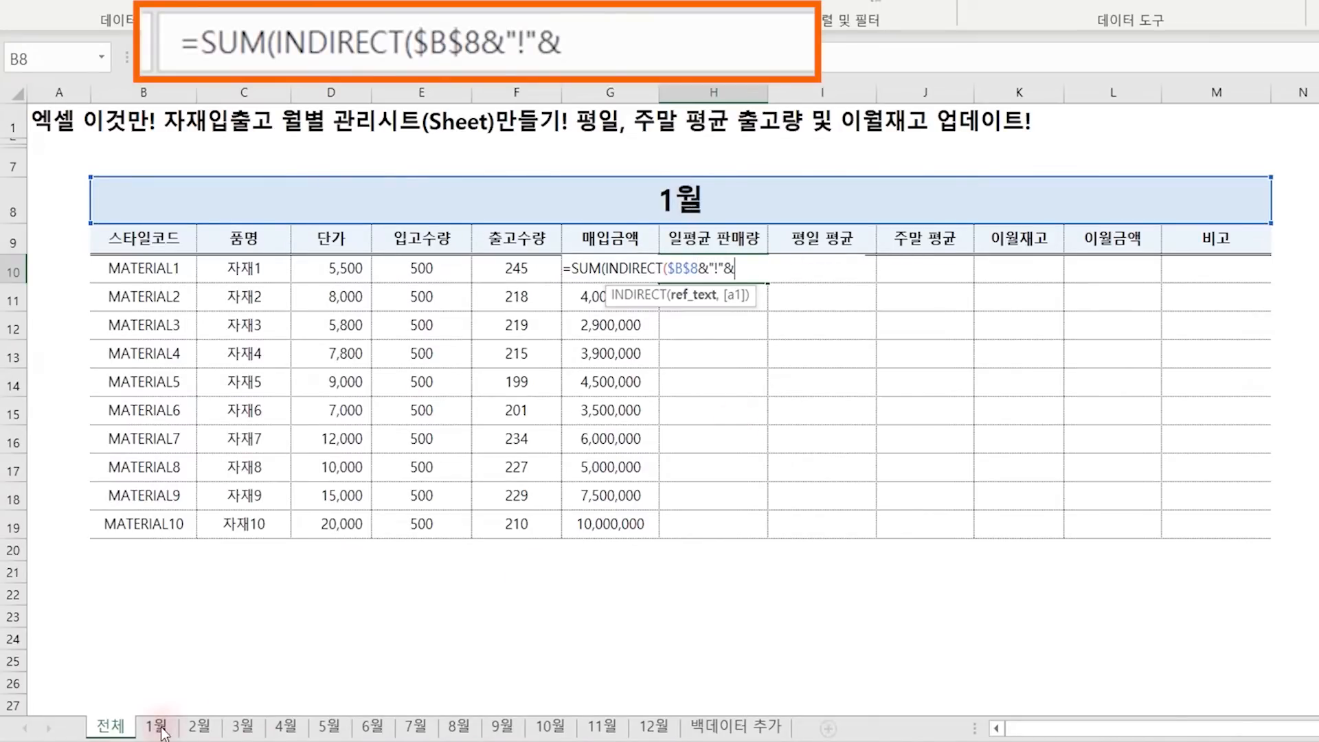
Add cell C20 of the 1월 sheet to the INDIRECT argument and remove its '1월'! sheet prefix.
left_click(160, 728)
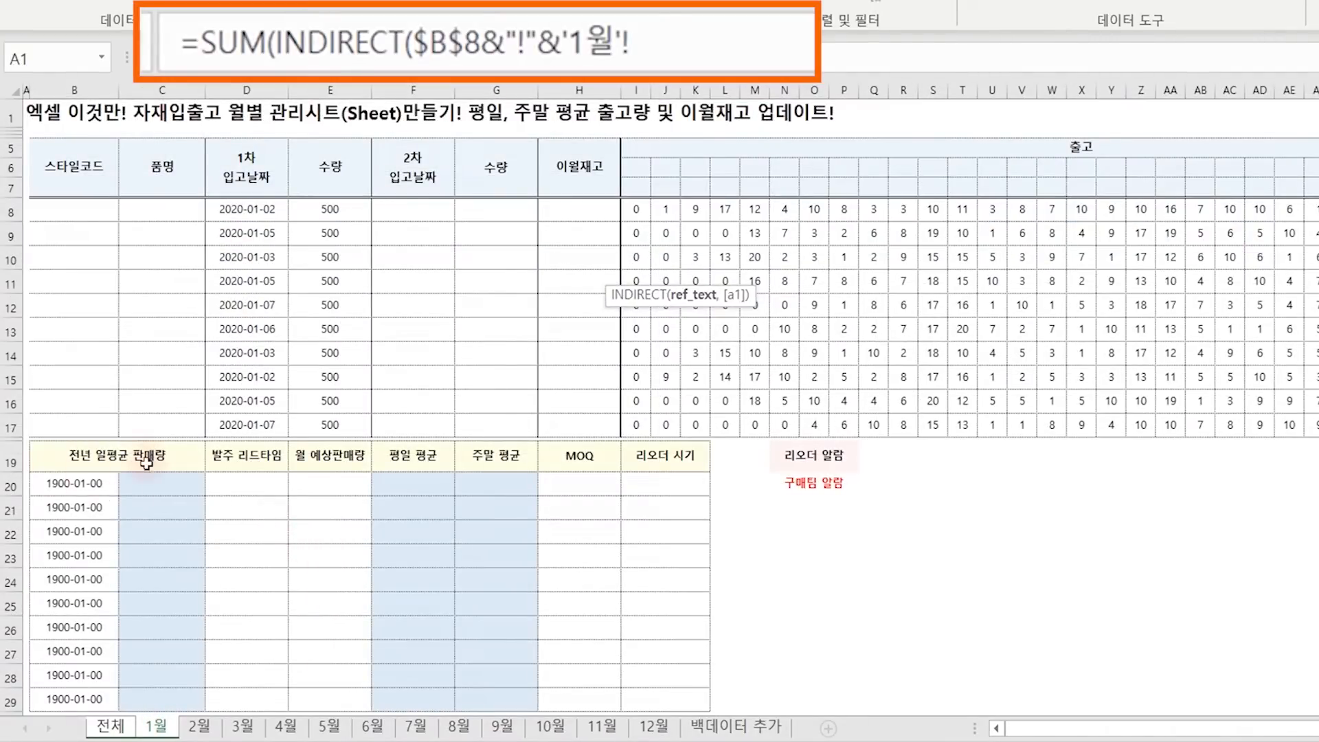
left_click(166, 485)
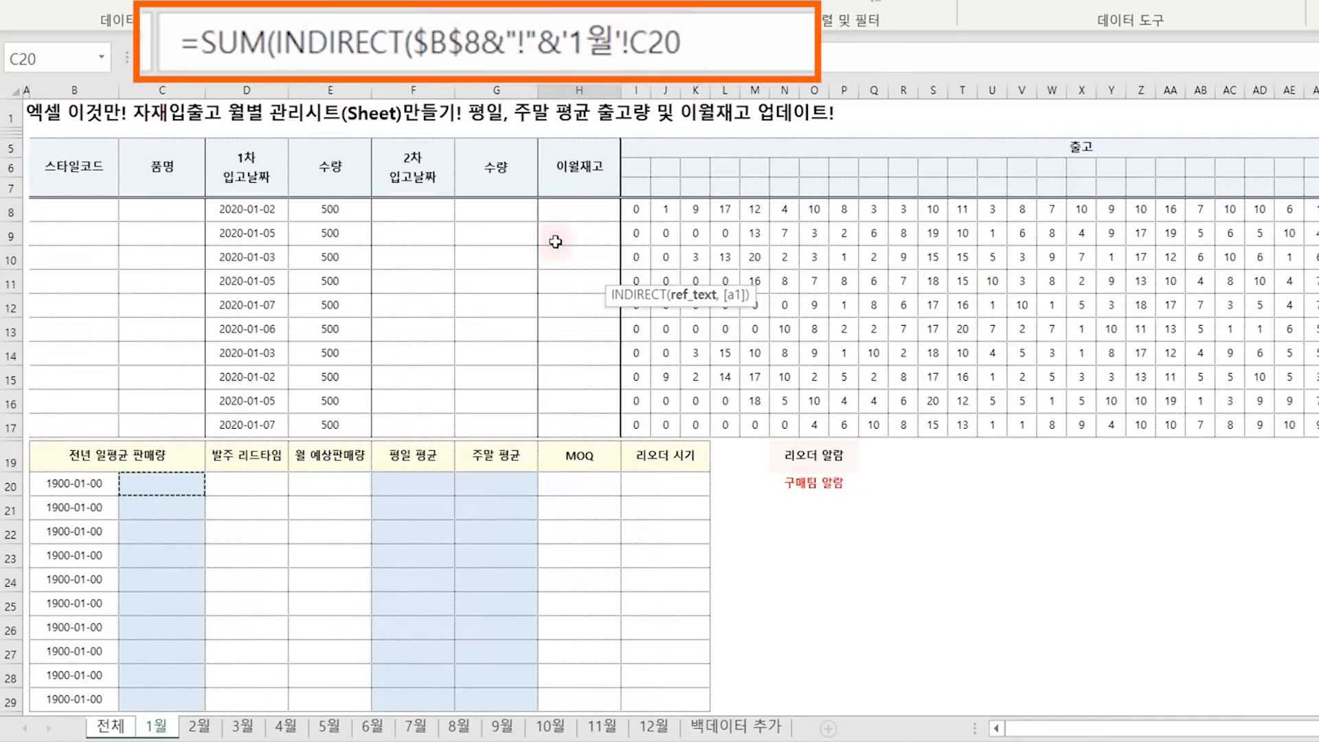
type(")")
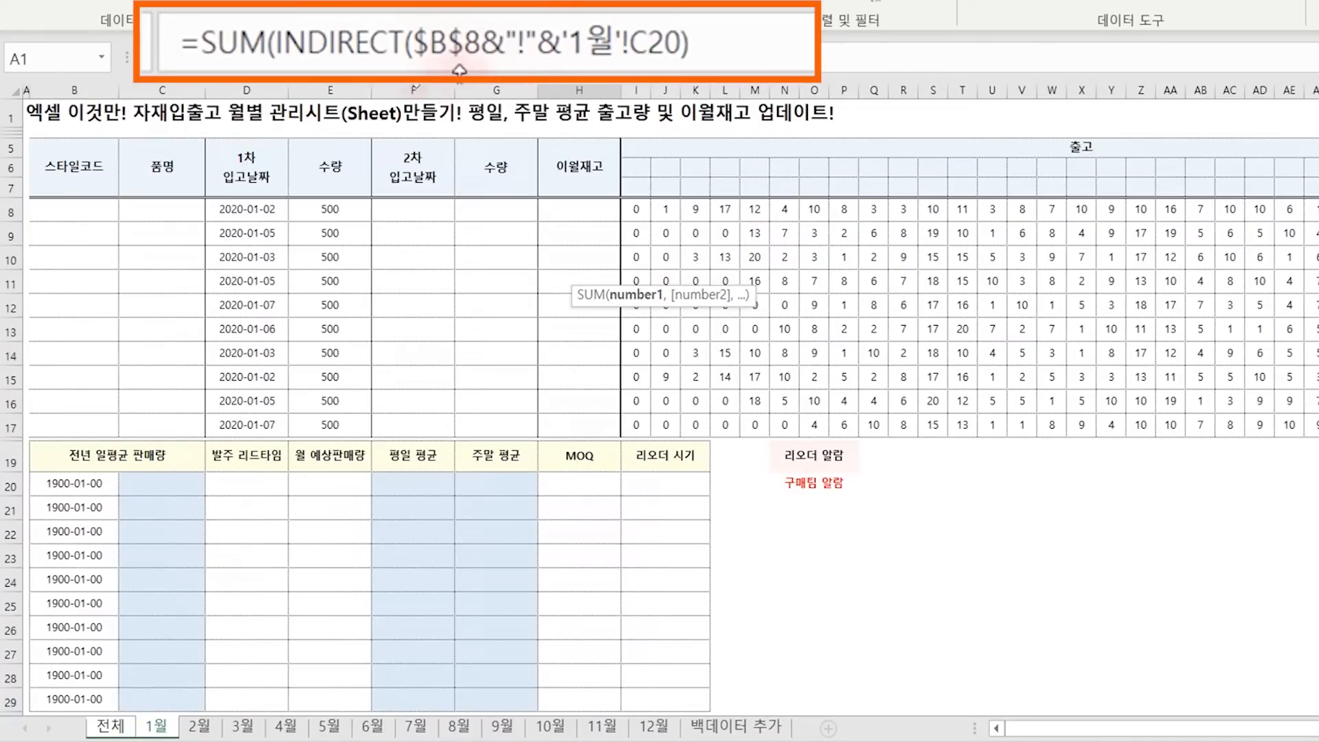
left_click(574, 42)
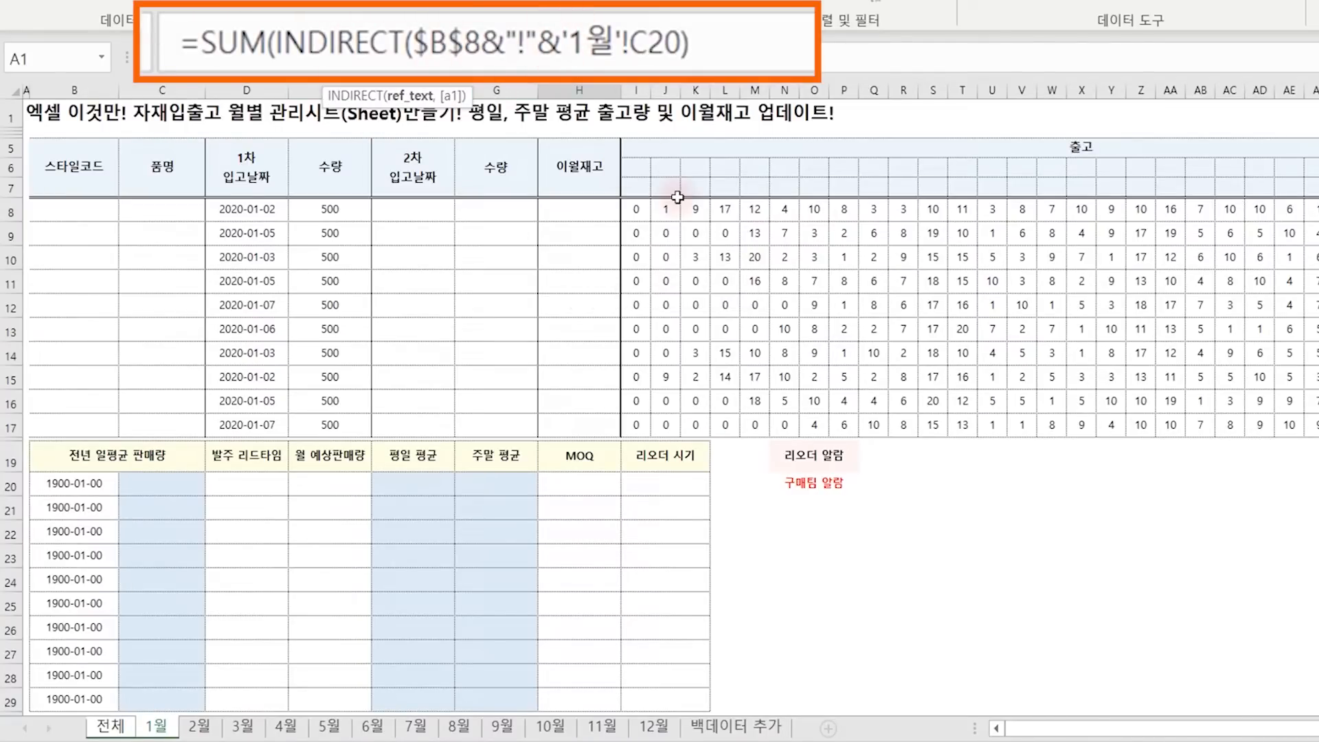
key("Delete")
key("Delete")
key("Delete")
key("Delete")
key("Delete")
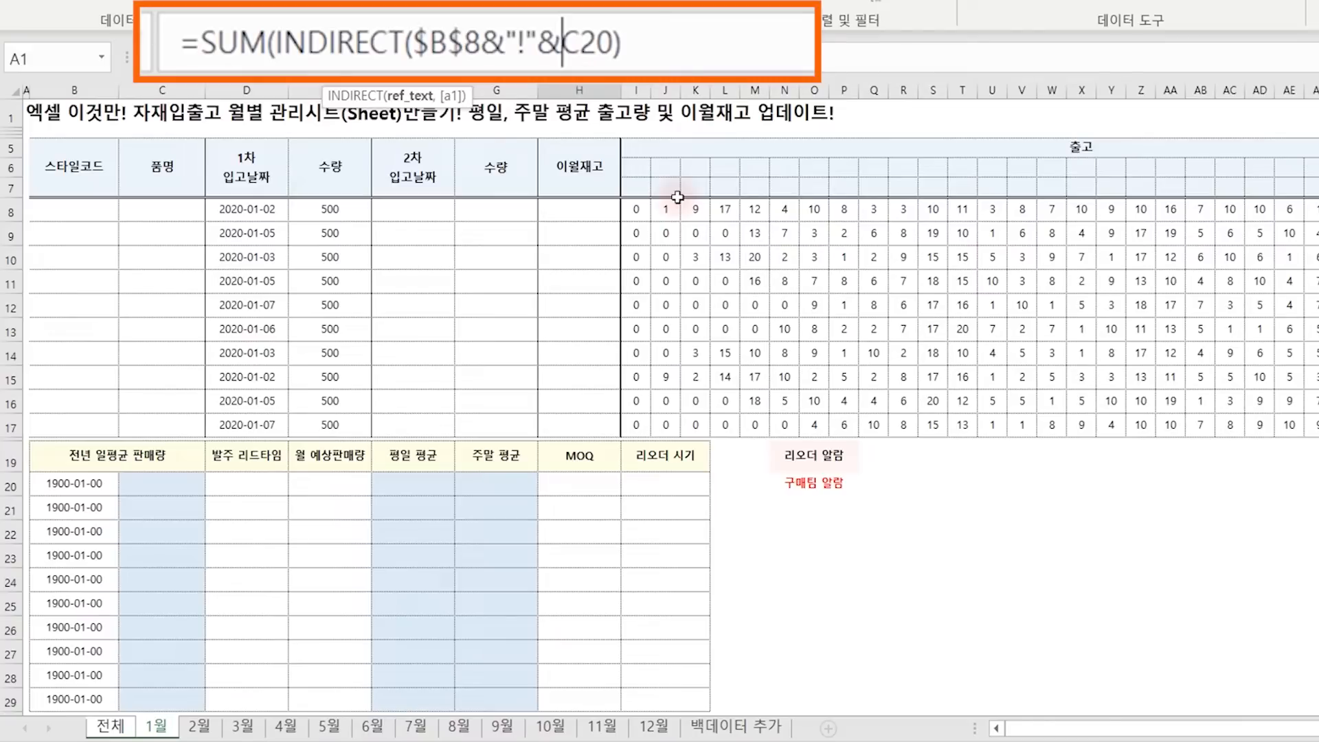
Replace C20 with "C"&ROW(A20) to complete the H10 formula and fill it down to H19.
type("\"C")
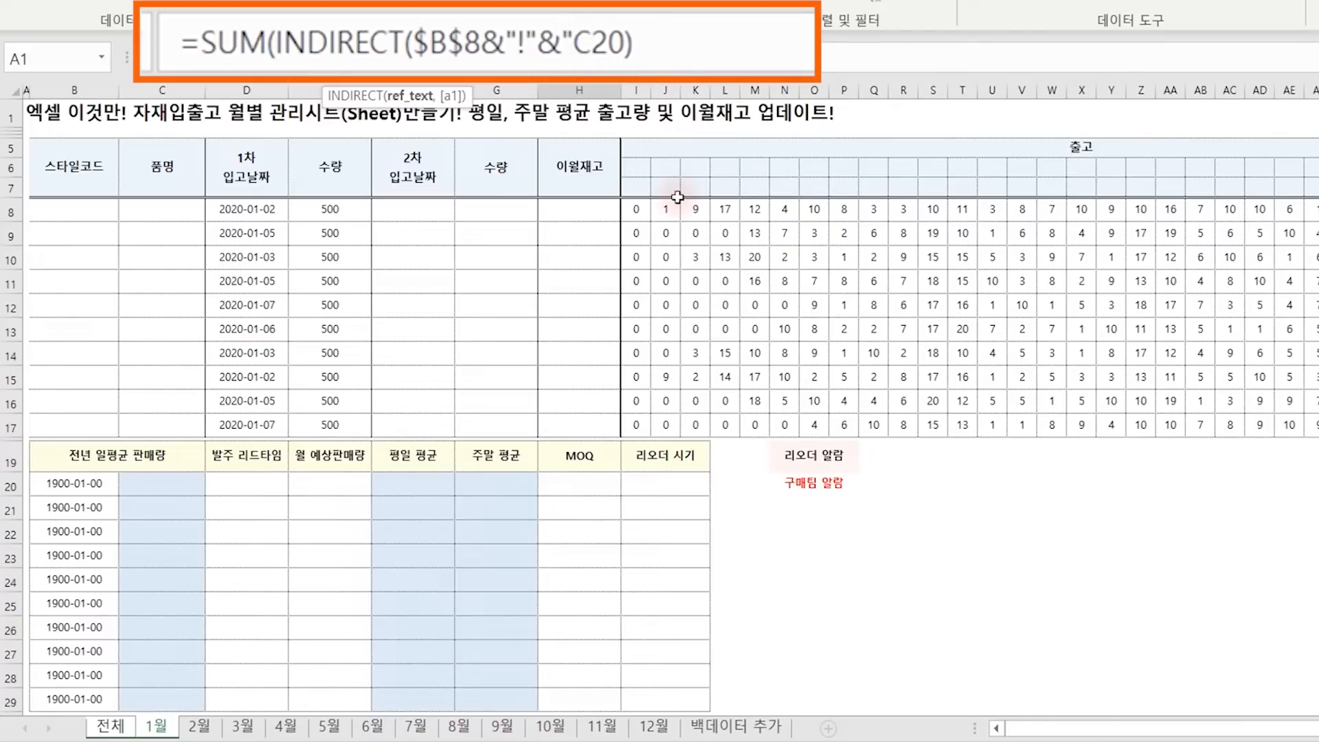
type("\"&ROW(A")
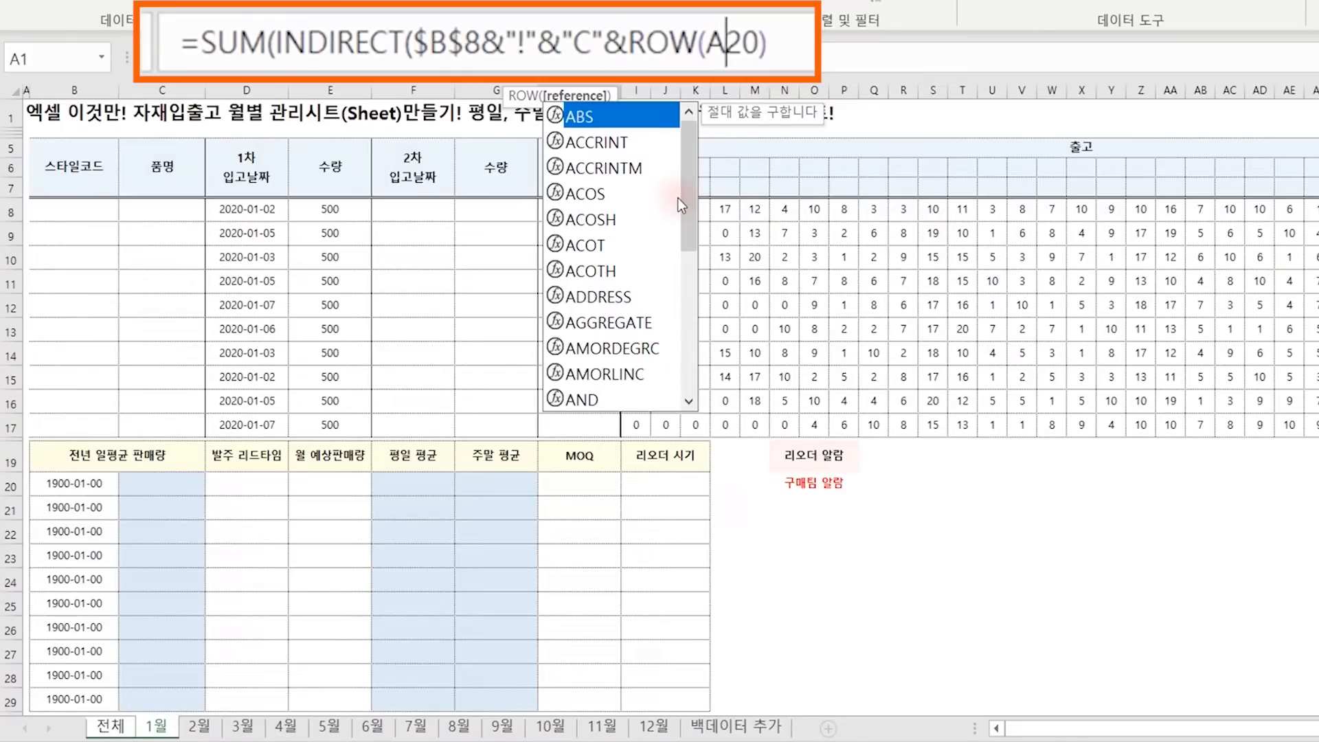
left_click(801, 42)
type(")")
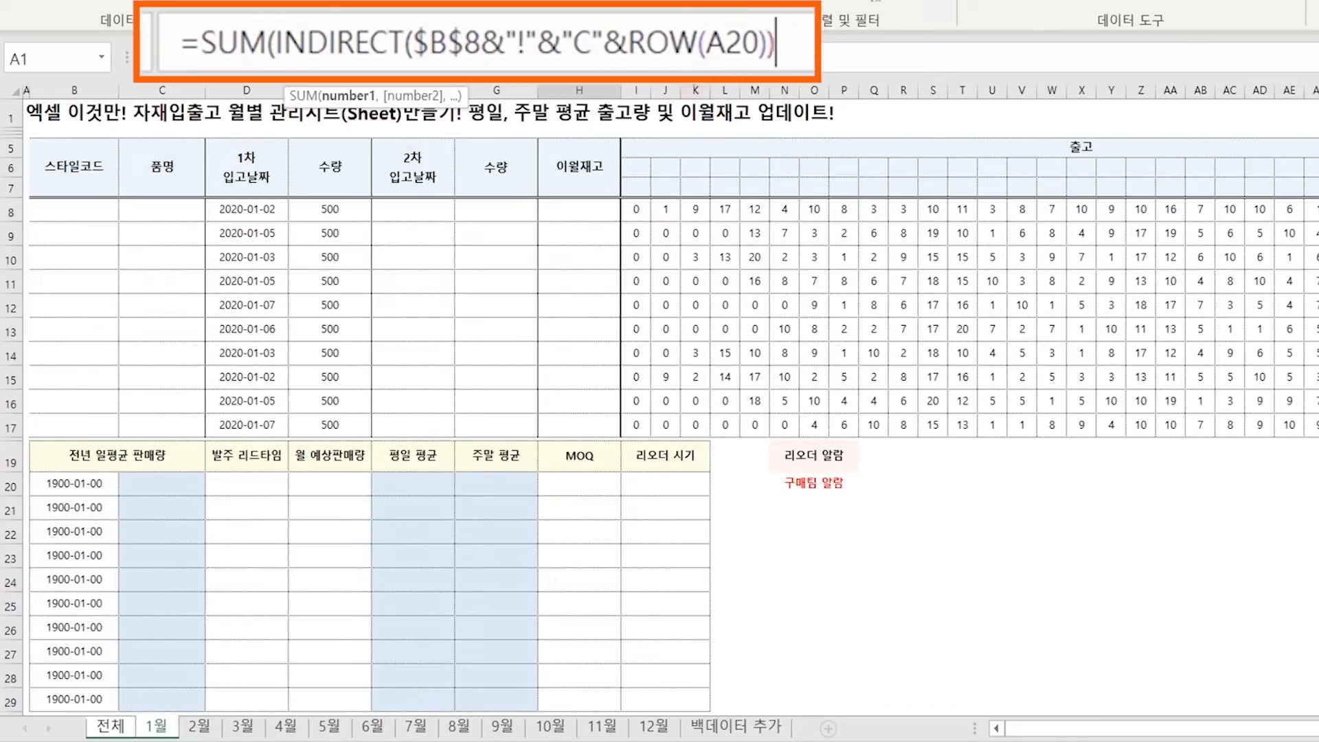
type(")")
key("Return")
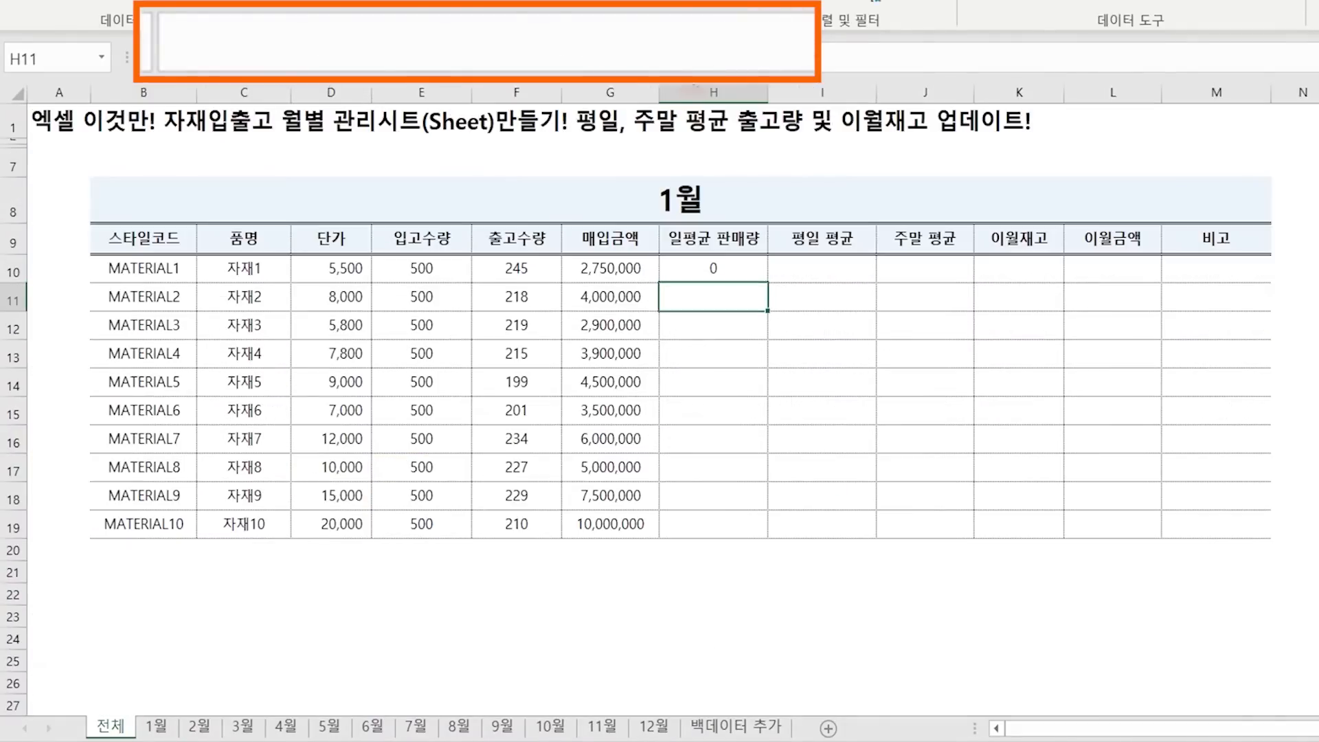
left_click(664, 276)
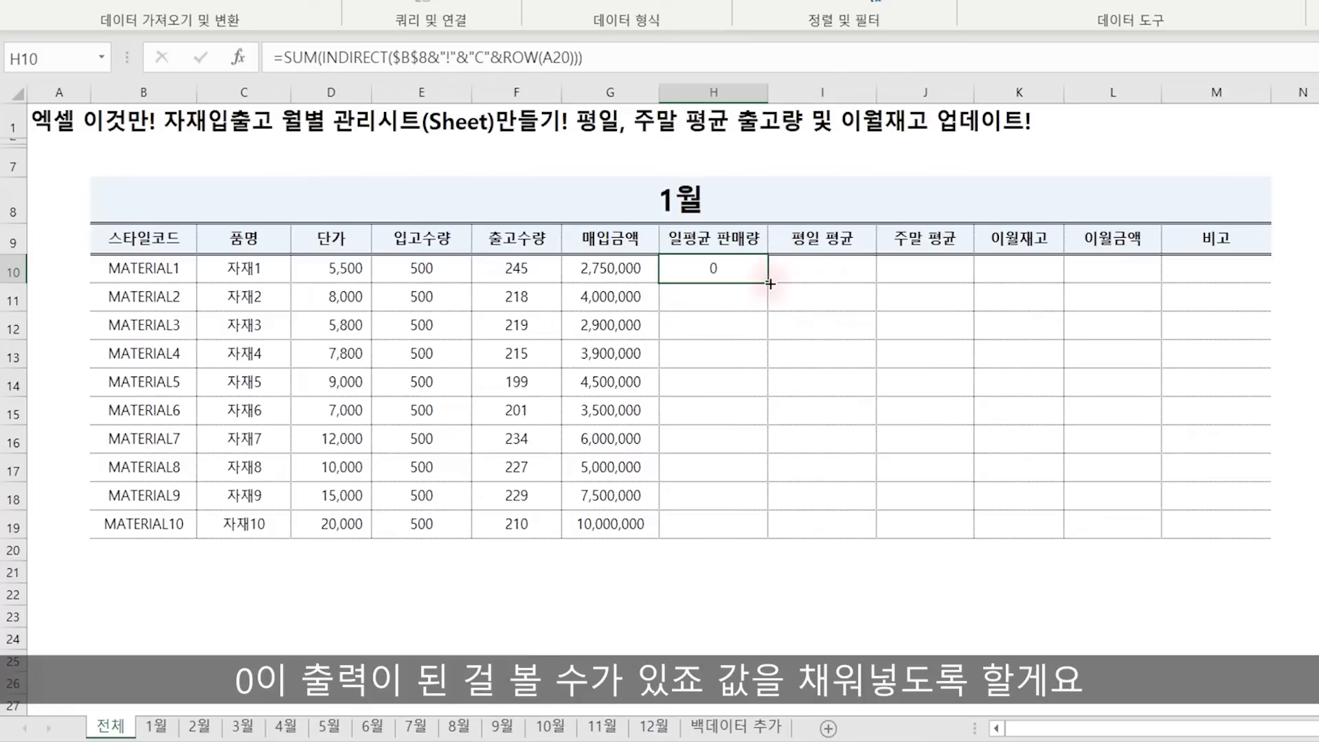
double_click(769, 283)
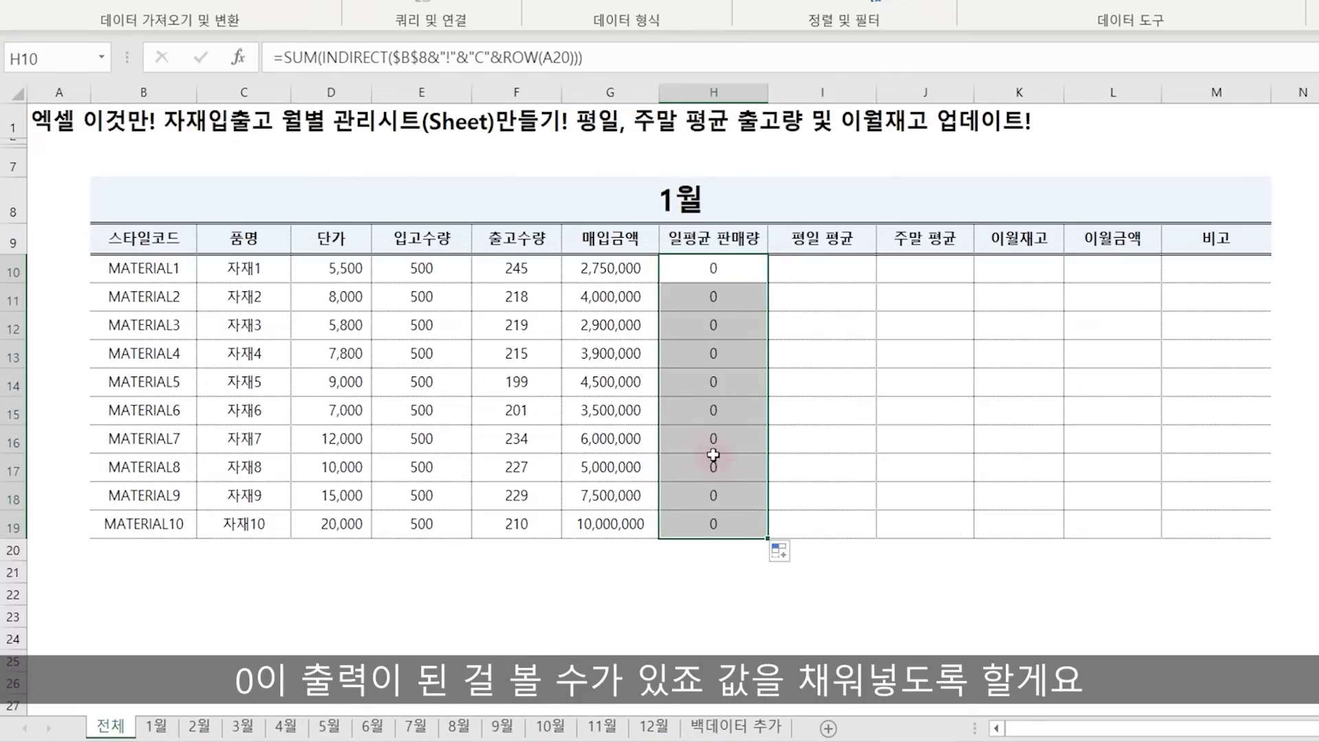
Begin the formula =SUM(INDEX($B$8&"!"& in I10 of the 전체 sheet under 평일 평균.
left_click(822, 265)
type("=")
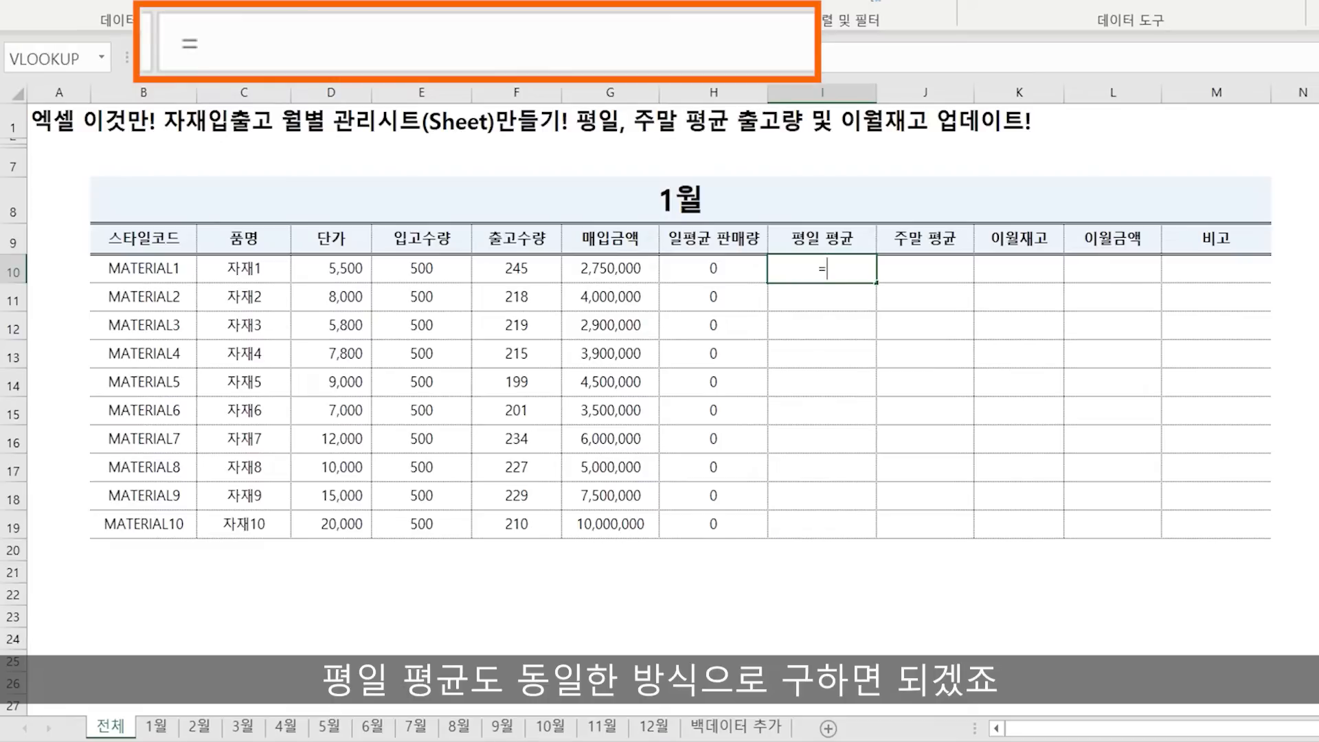
type("SUM(")
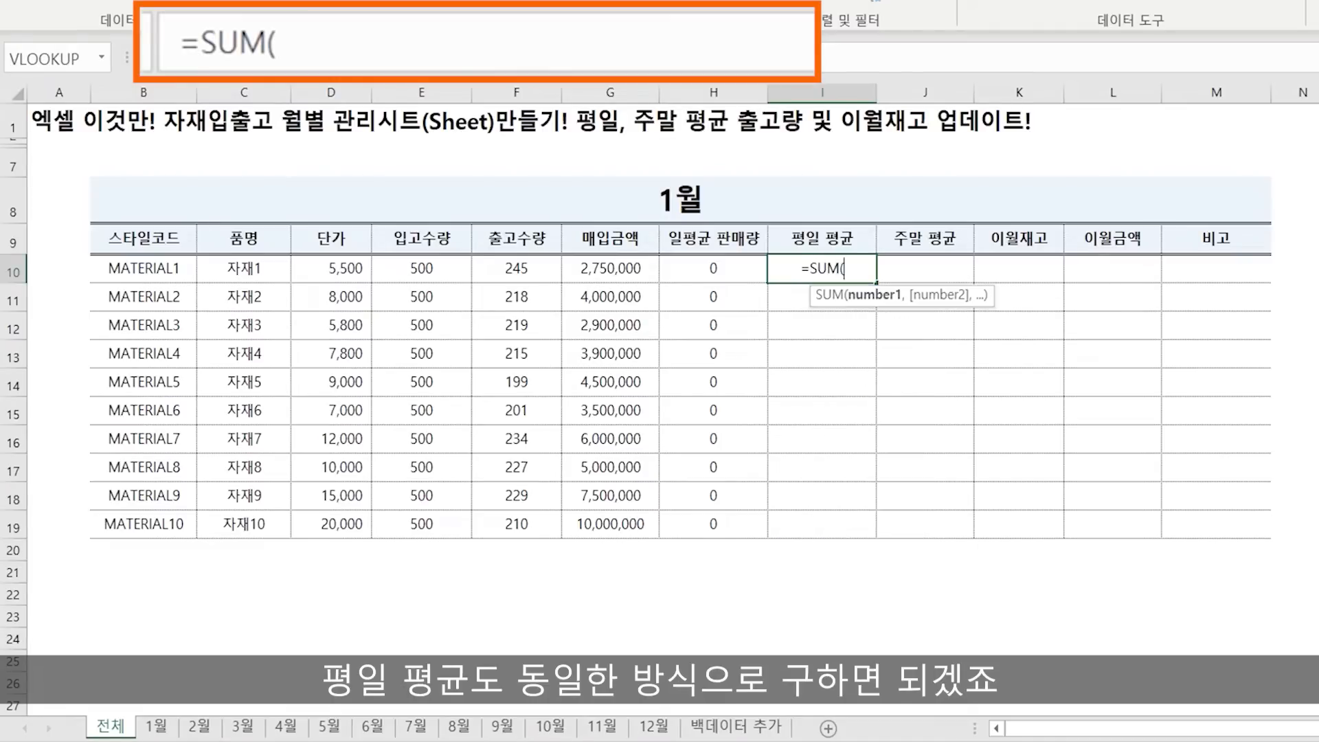
type("IND")
key("Tab")
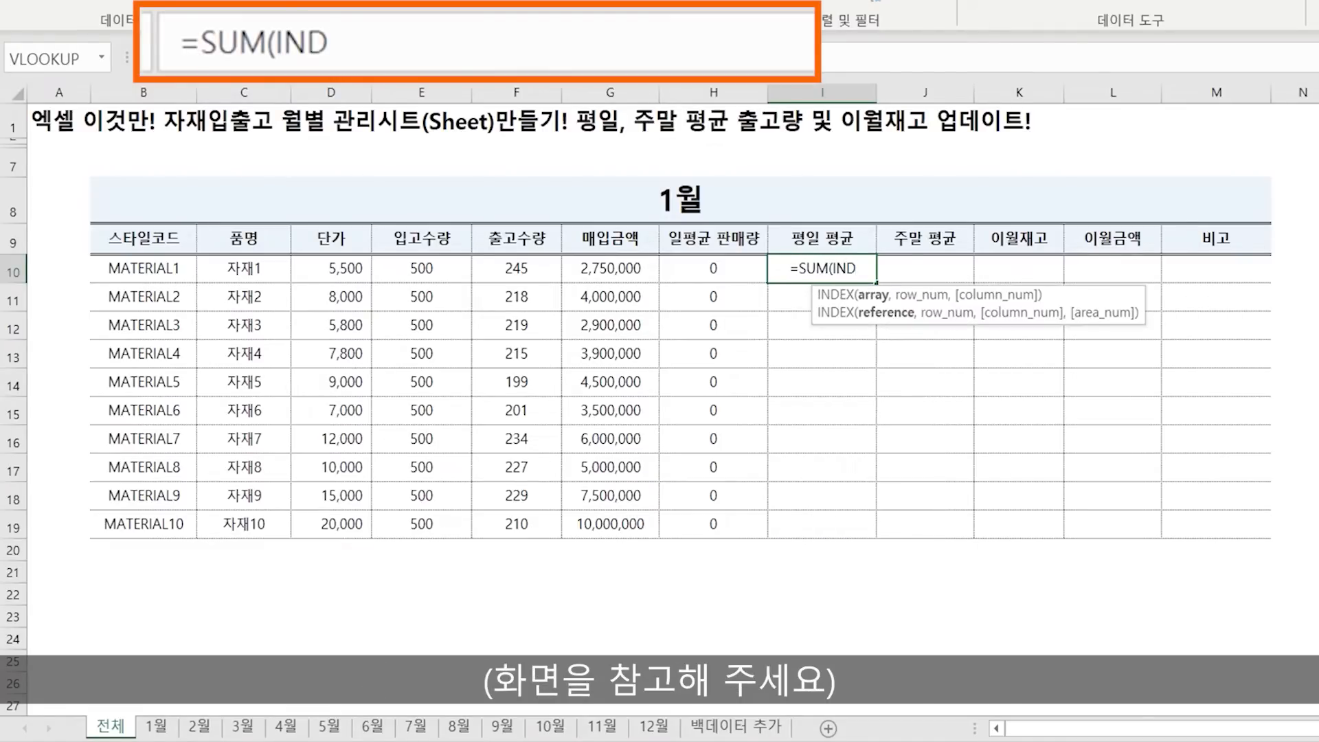
left_click(636, 221)
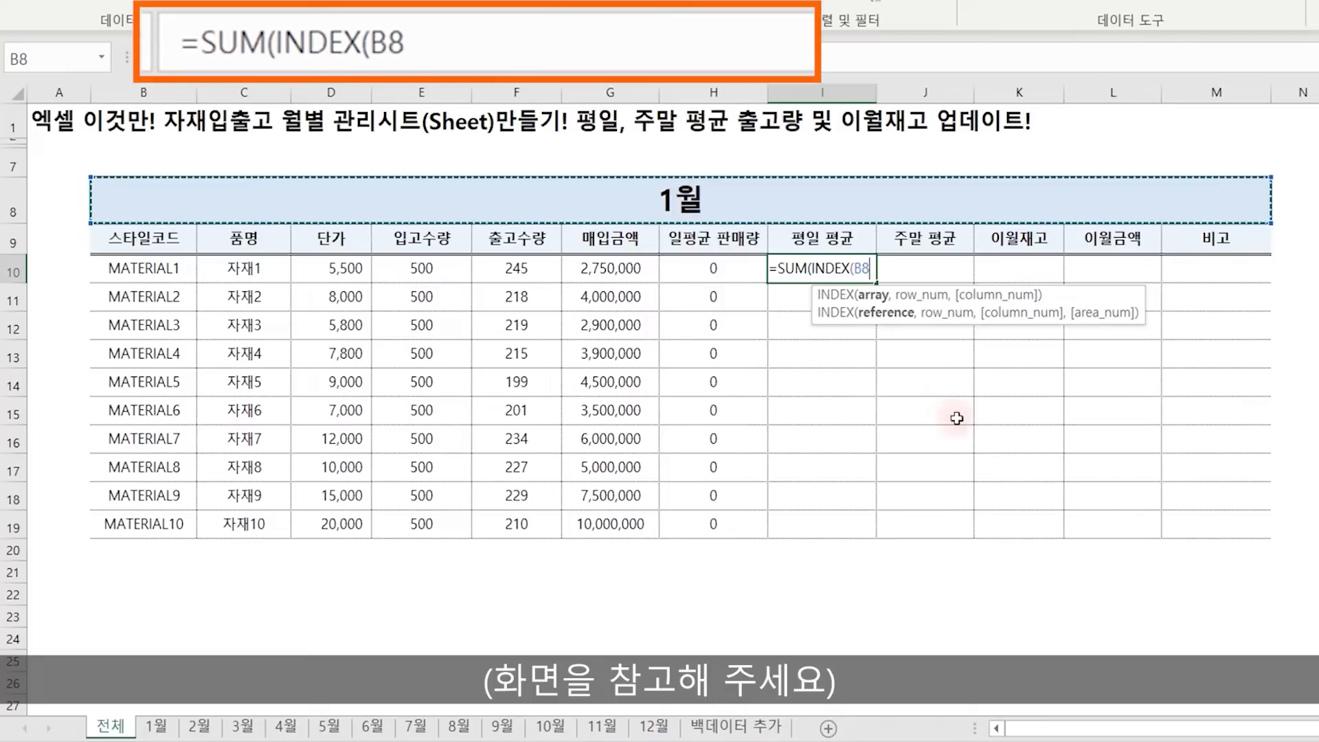
key("F4")
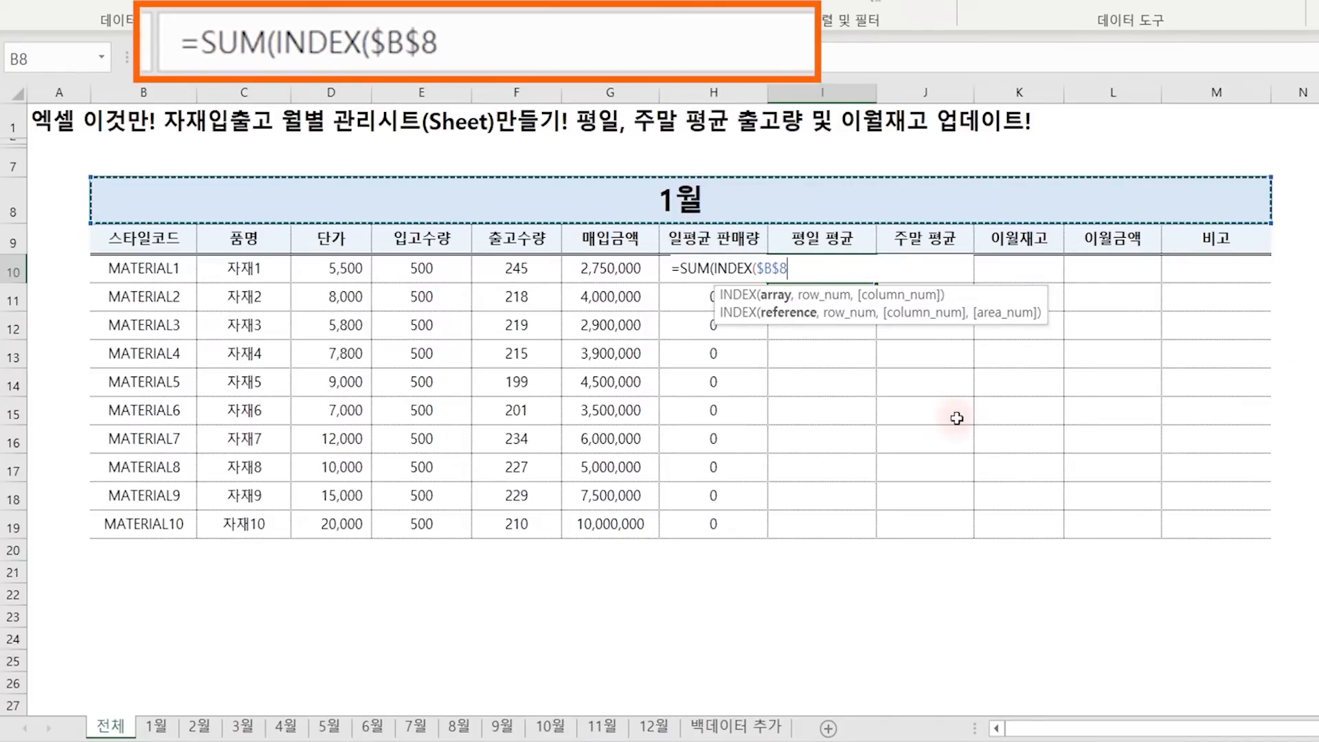
type("&")
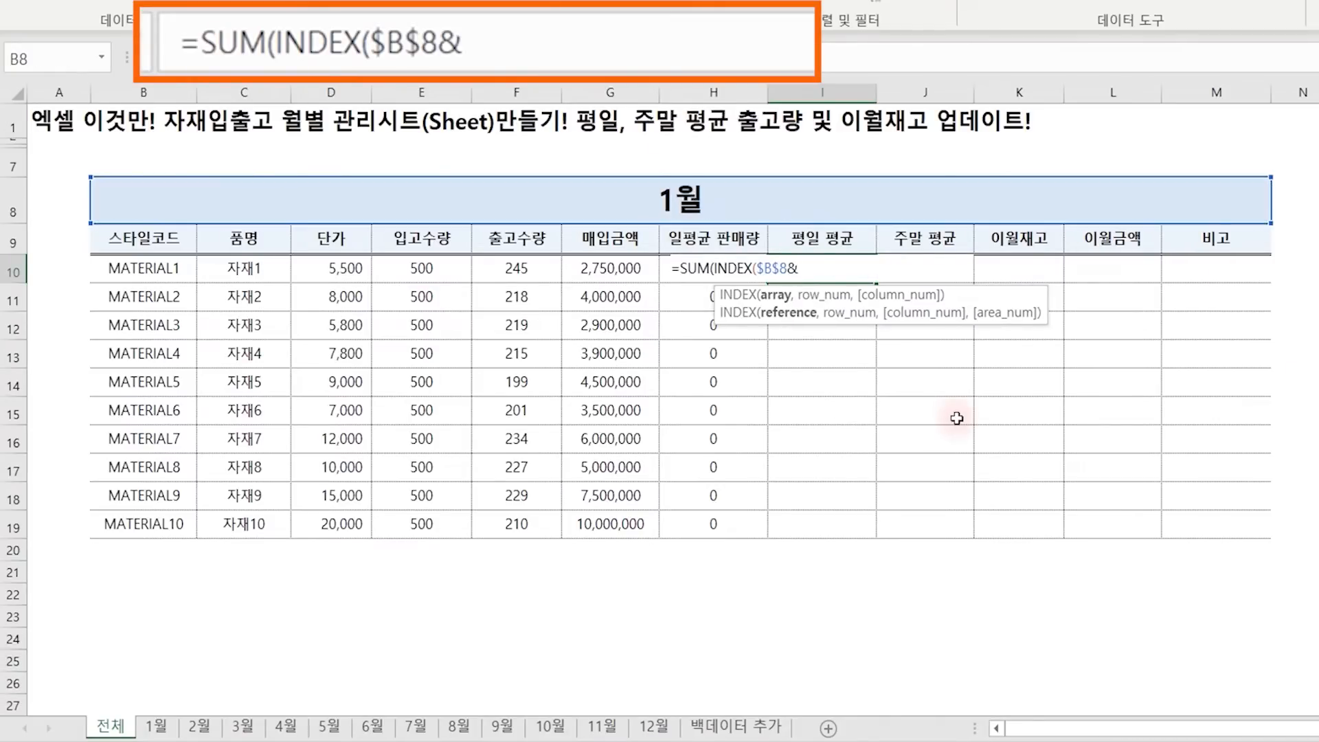
type("\"!\"&")
Add cell F20 of the 1월 sheet to the I10 formula, close the parenthesis and remove the '1월'! sheet prefix.
left_click(157, 727)
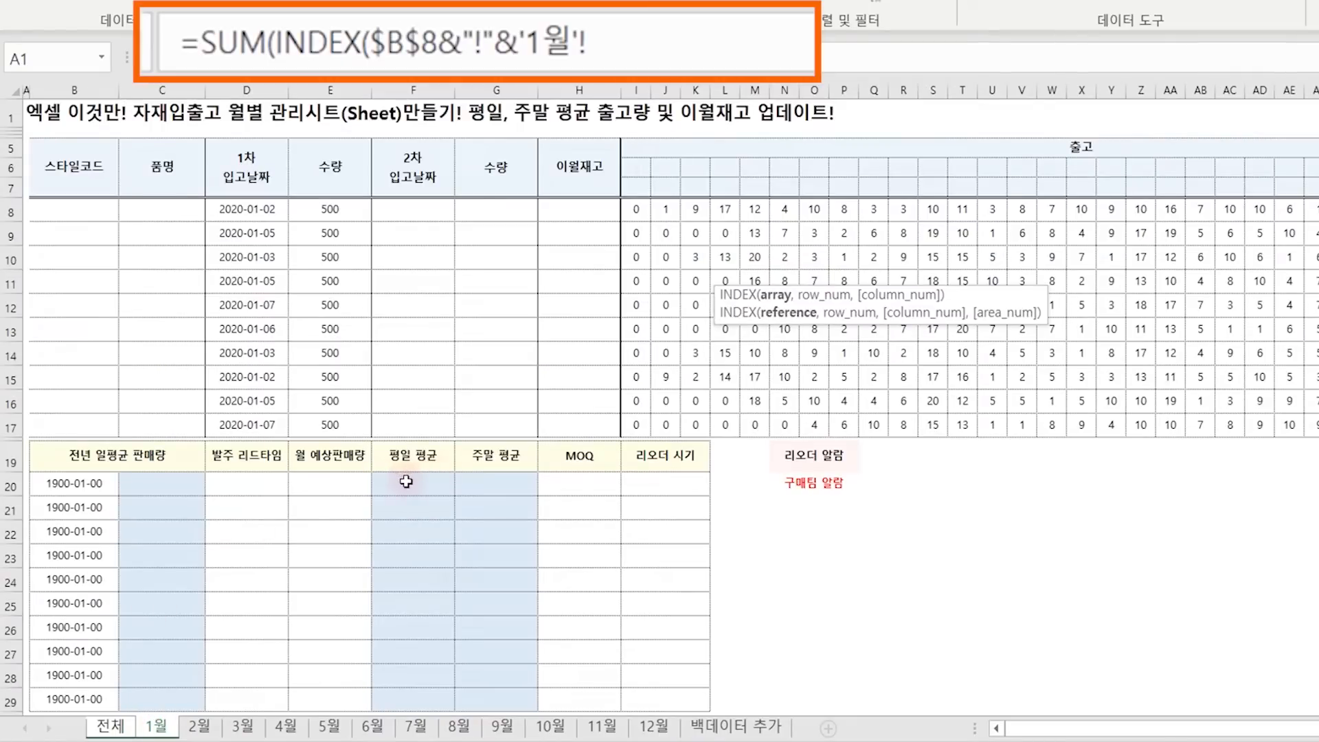
left_click(420, 484)
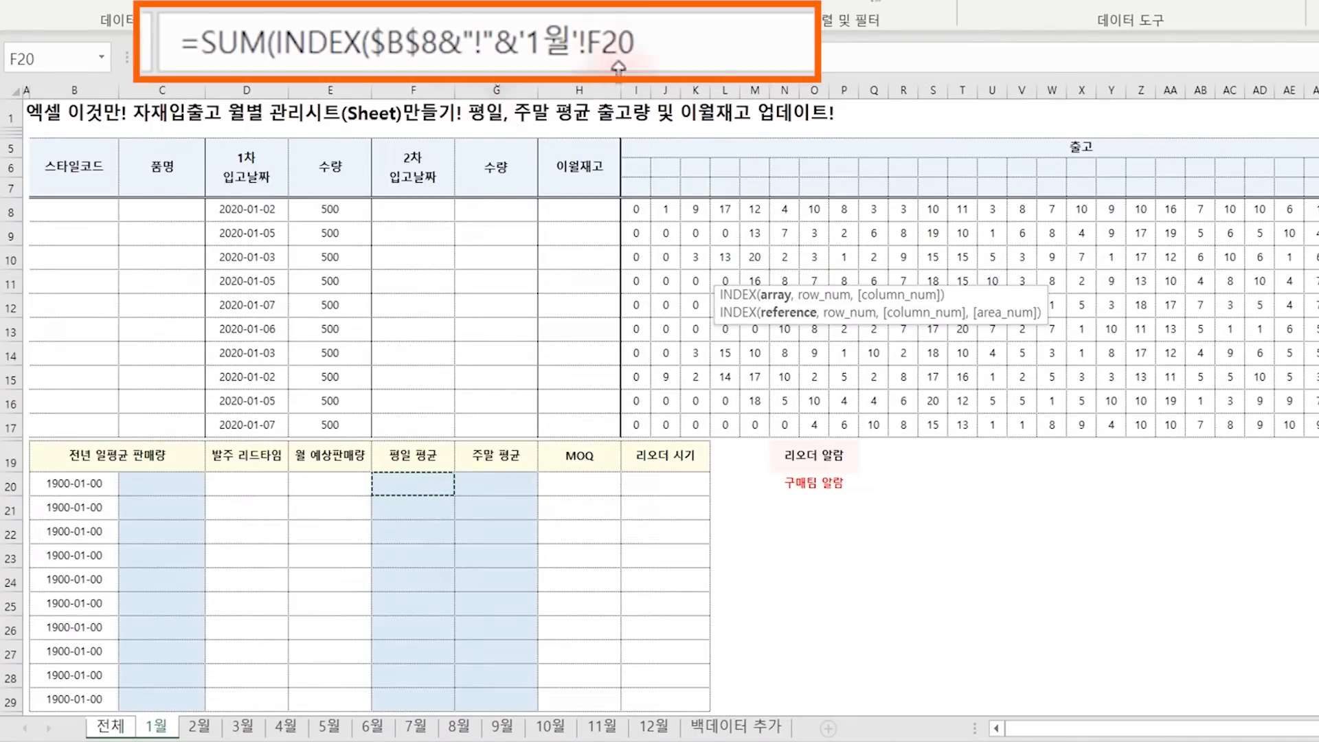
left_click(663, 41)
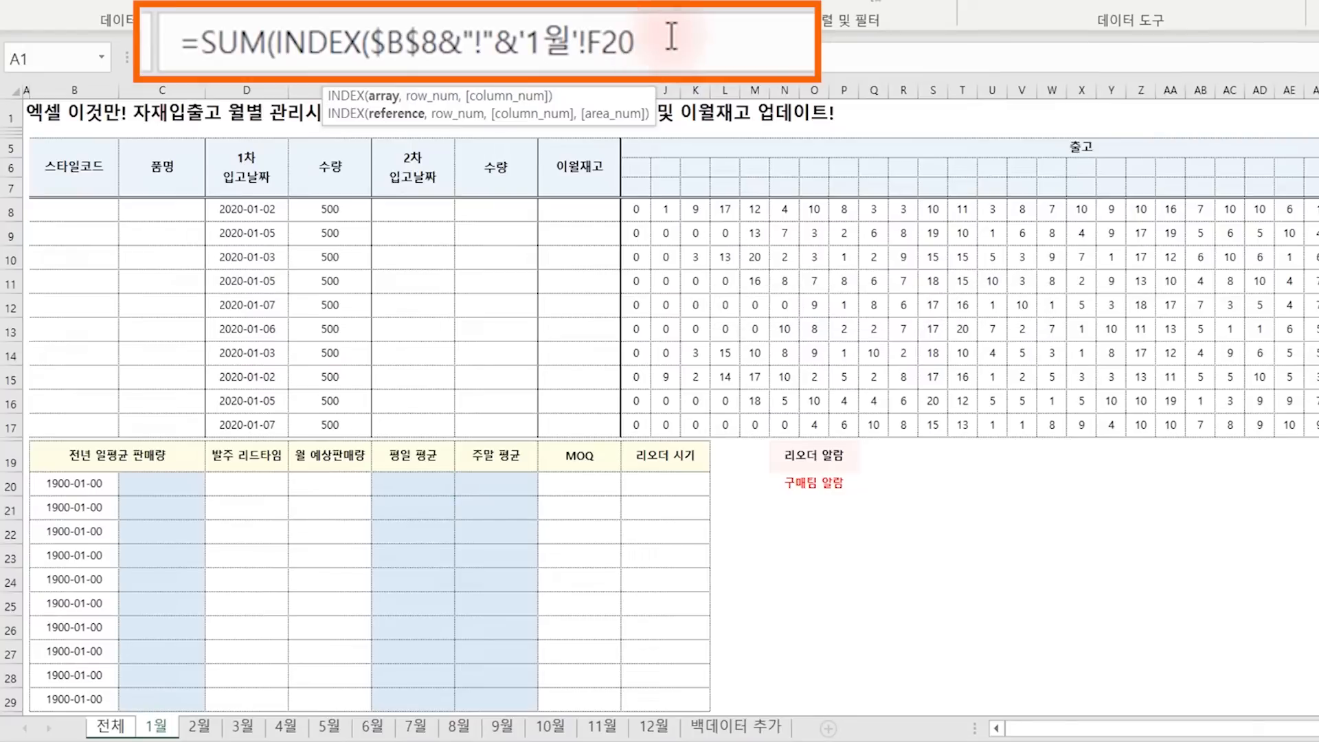
type(")")
key("Left")
key("Left")
key("Left")
key("Left")
key("Left")
key("BackSpace")
key("BackSpace")
key("BackSpace")
key("BackSpace")
key("BackSpace")
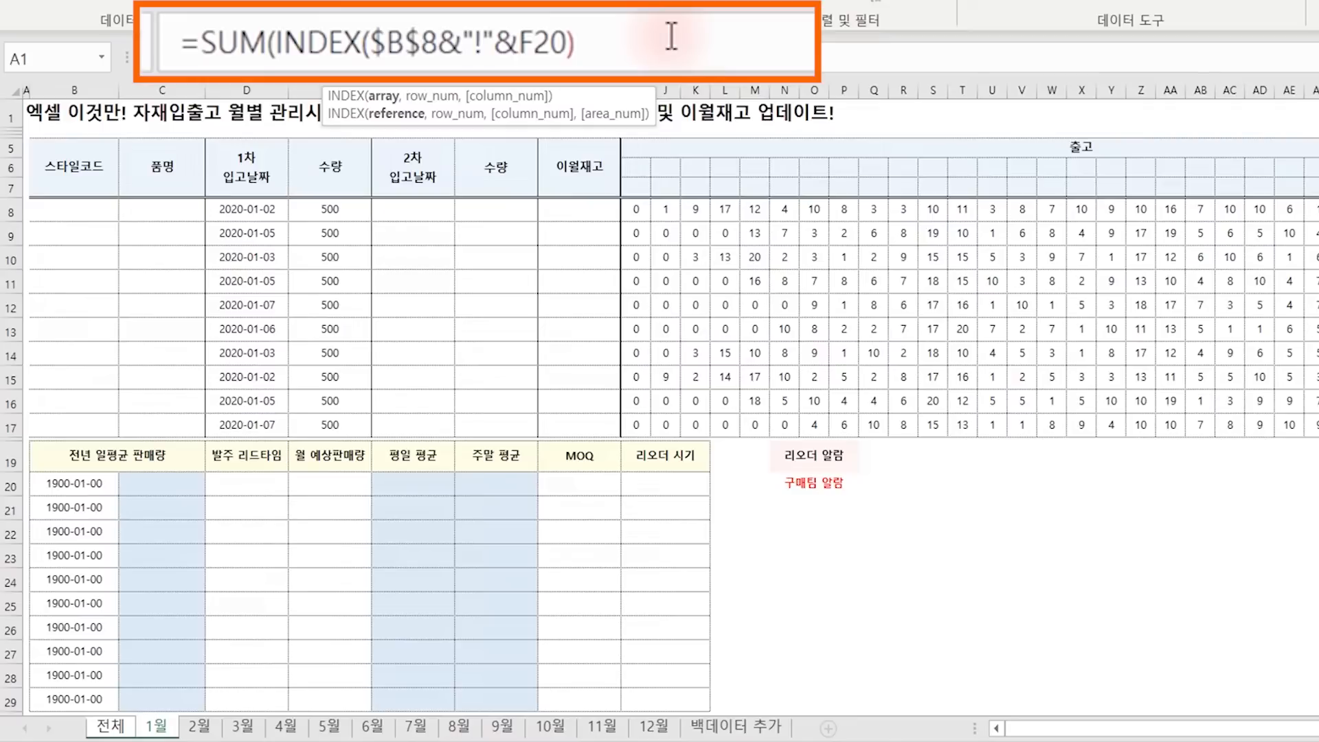
Replace the F20 reference in the I10 formula with "F"&ROW(A20).
type("\"")
key("Right")
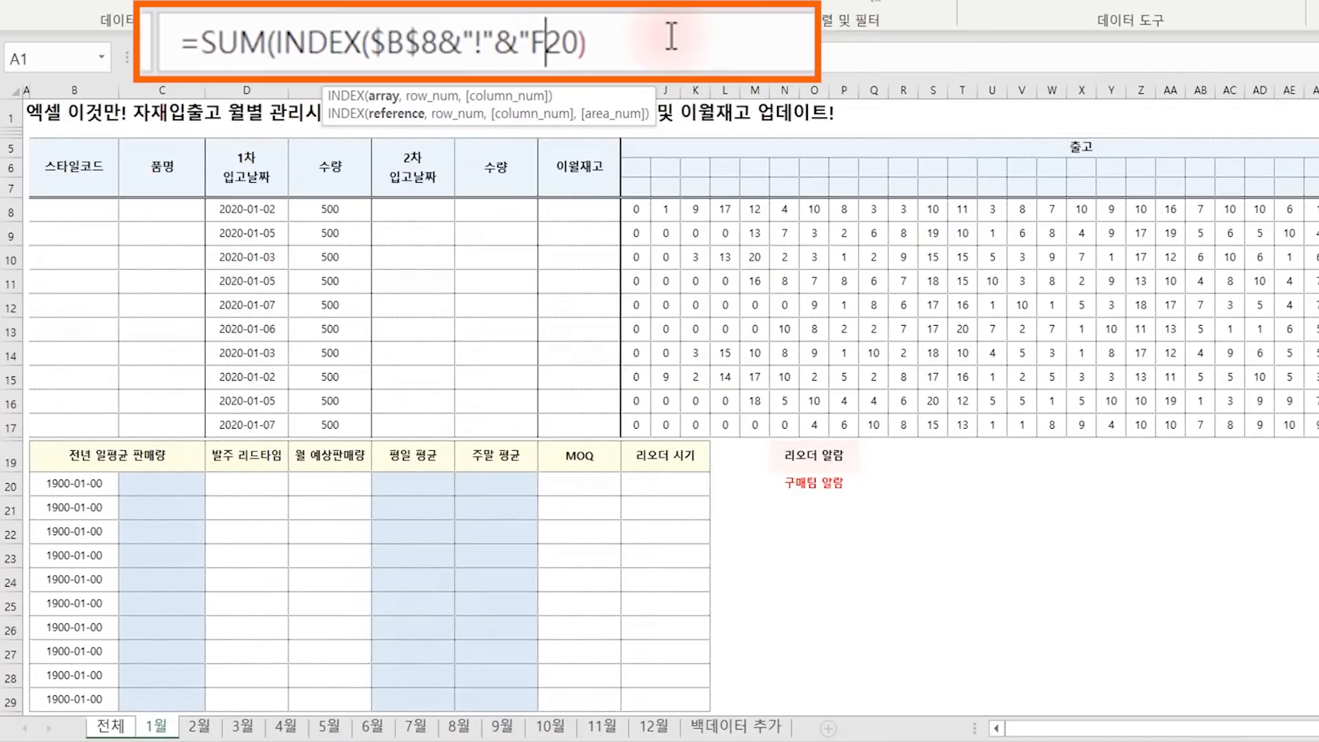
type("\"&ROW(A")
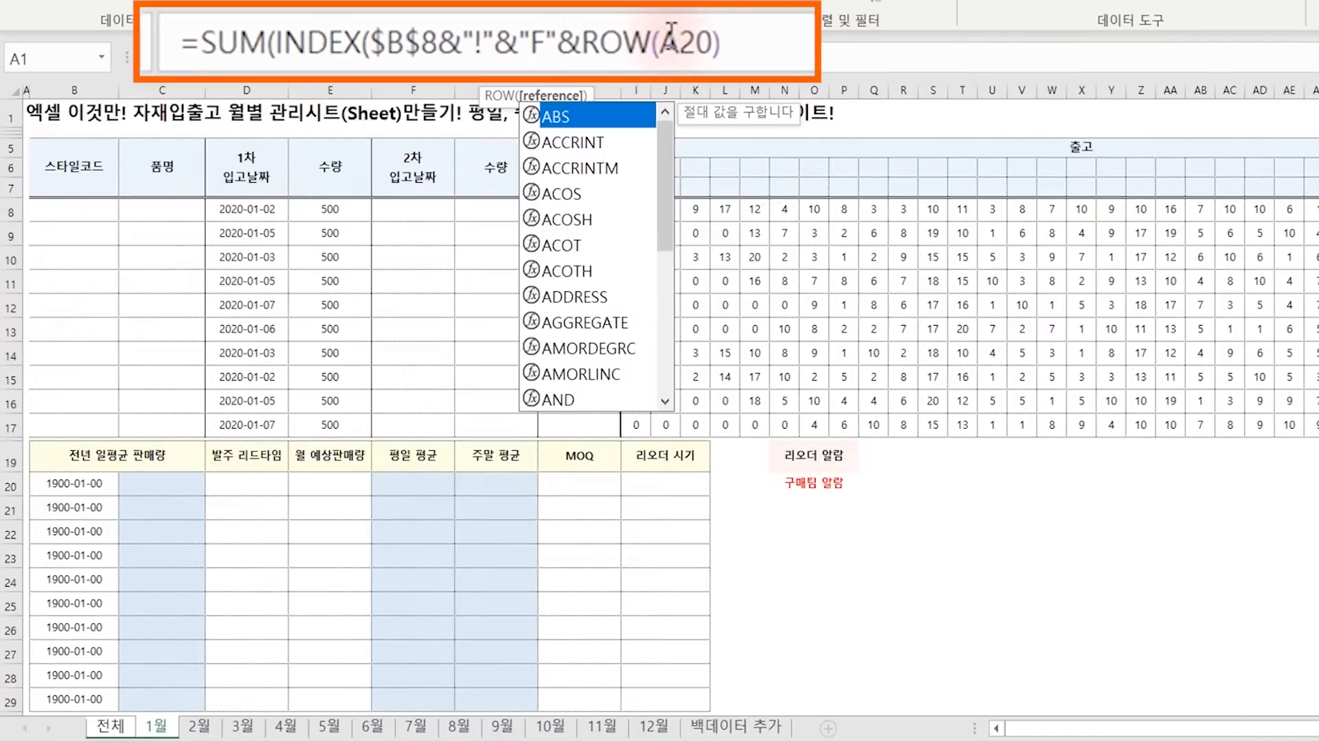
key("Right")
key("Right")
key("Right")
type(")")
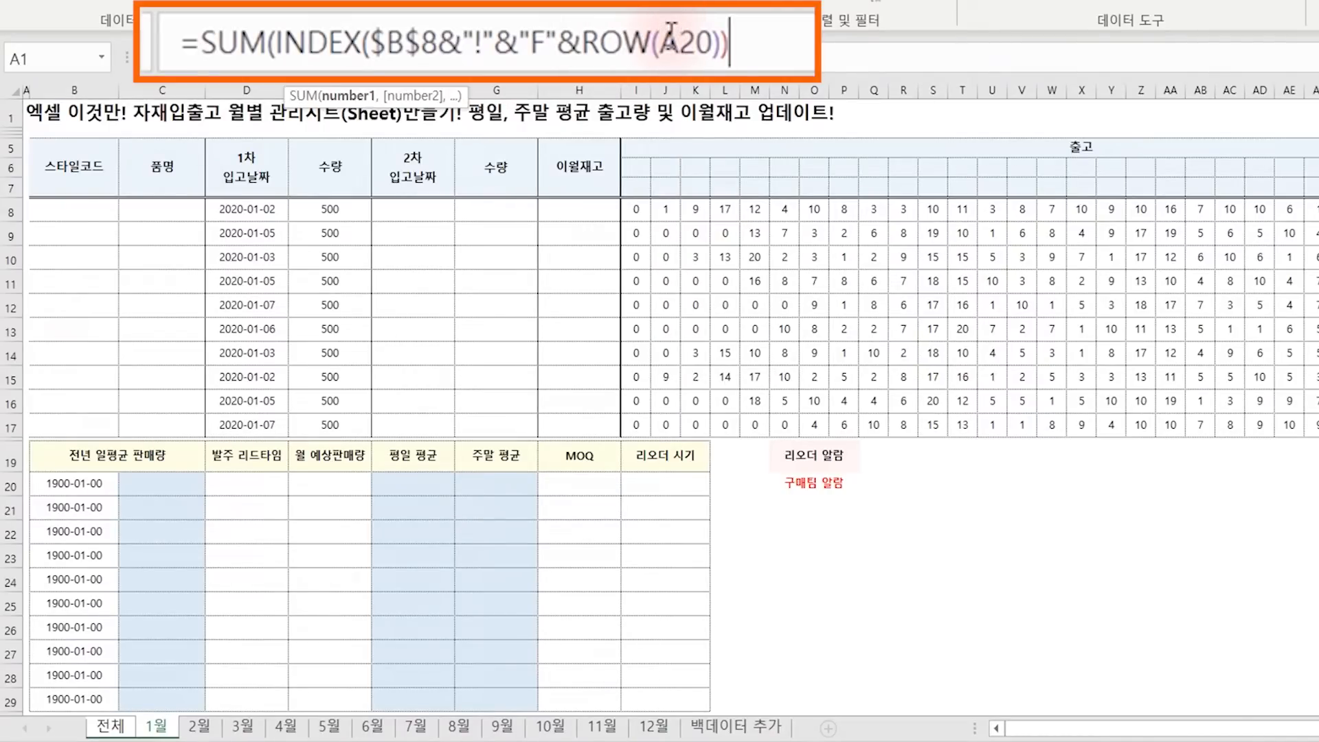
Change the INDEX function in the I10 formula to INDIRECT.
key("Left")
key("Left")
key("Left")
key("Left")
key("Left")
key("Left")
key("Left")
key("Left")
key("Left")
key("Left")
key("Left")
key("Left")
key("Left")
key("Left")
key("Left")
key("Left")
key("Left")
key("Left")
key("Left")
key("Left")
key("BackSpace")
key("BackSpace")
type("IRECT")
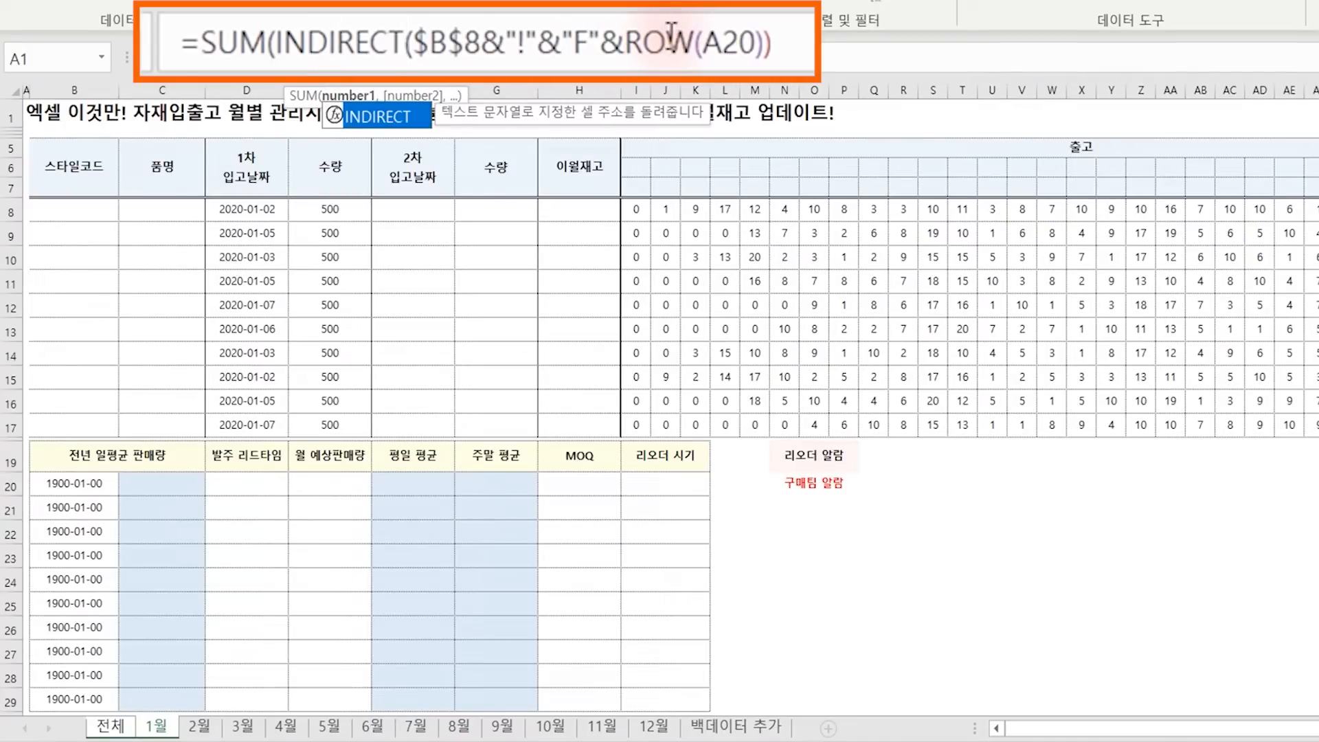
Close the I10 formula as =SUM(INDIRECT($B$8&"!"&"F"&ROW(A20))) and fill it down to I19.
key("Right")
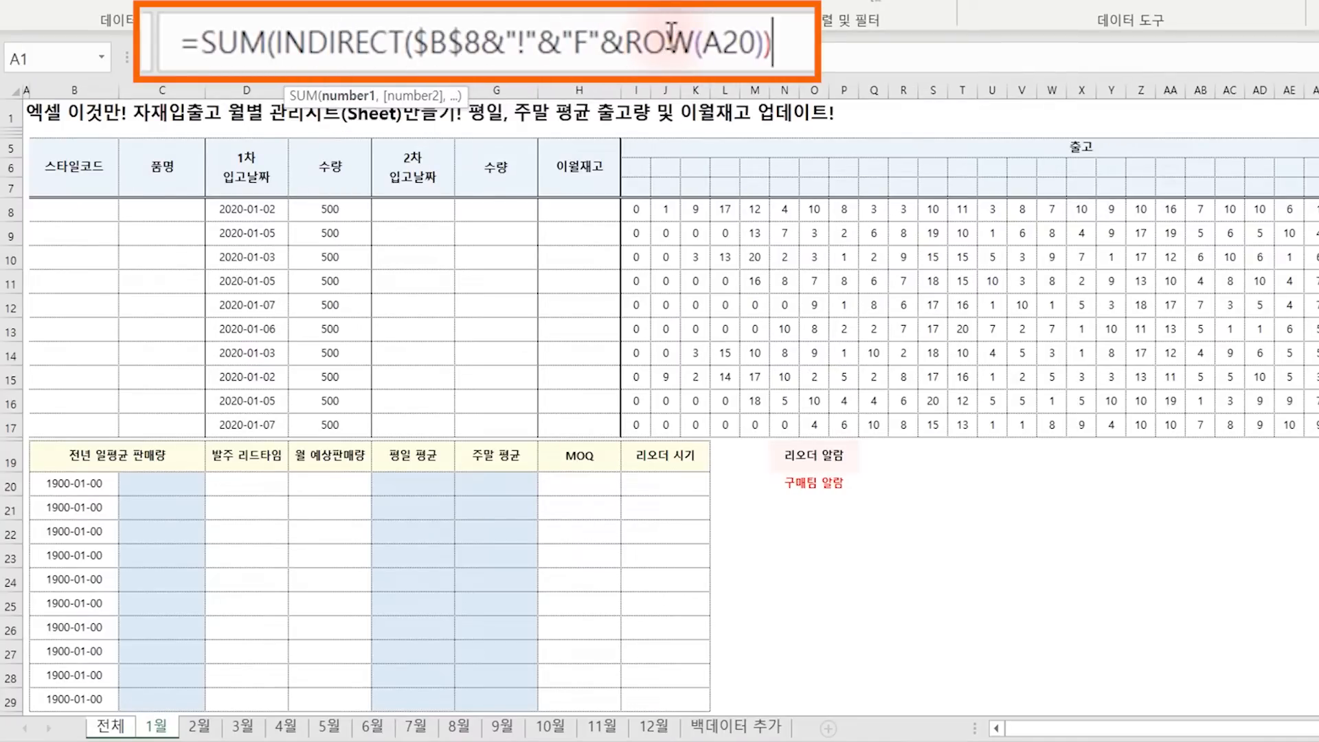
type(")")
key("Return")
key("Up")
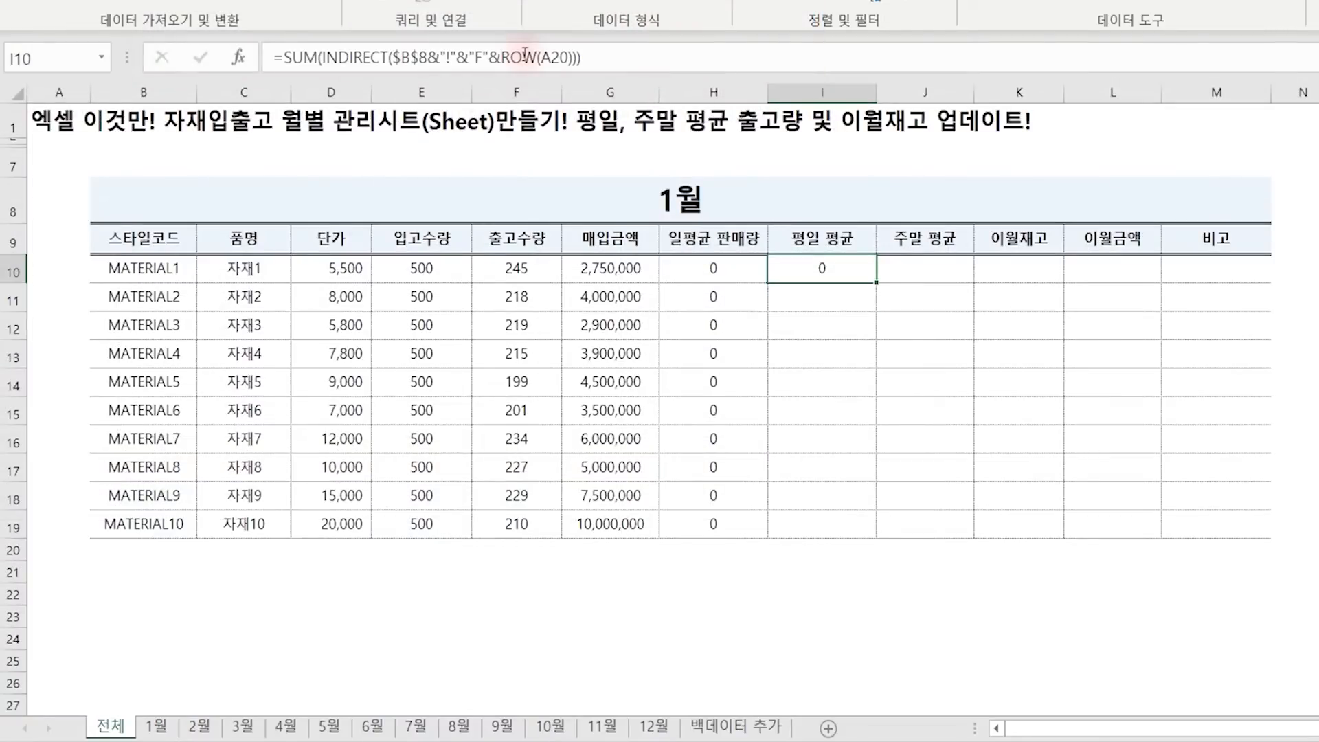
double_click(873, 285)
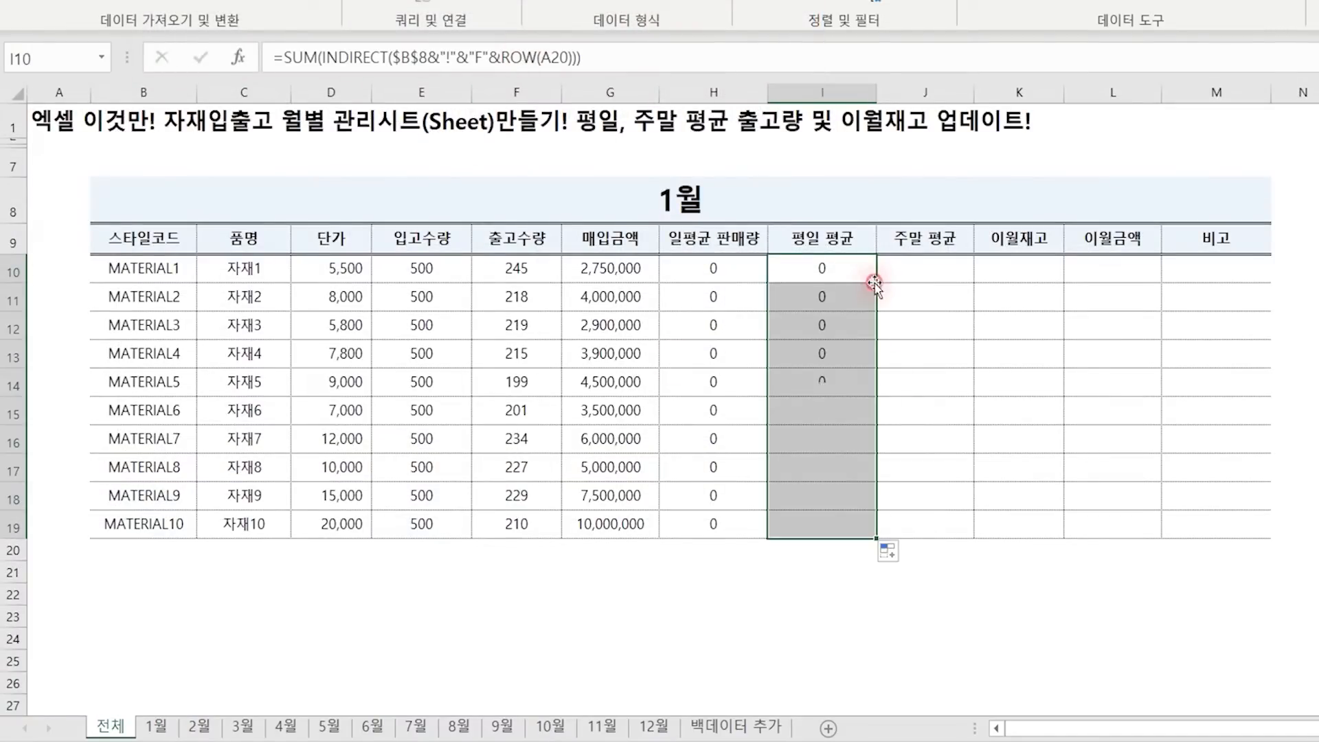
Begin the formula =SUM(INDIRECT($B$8&"!"& in J10 of the 전체 sheet under 주말 평균.
left_click(927, 271)
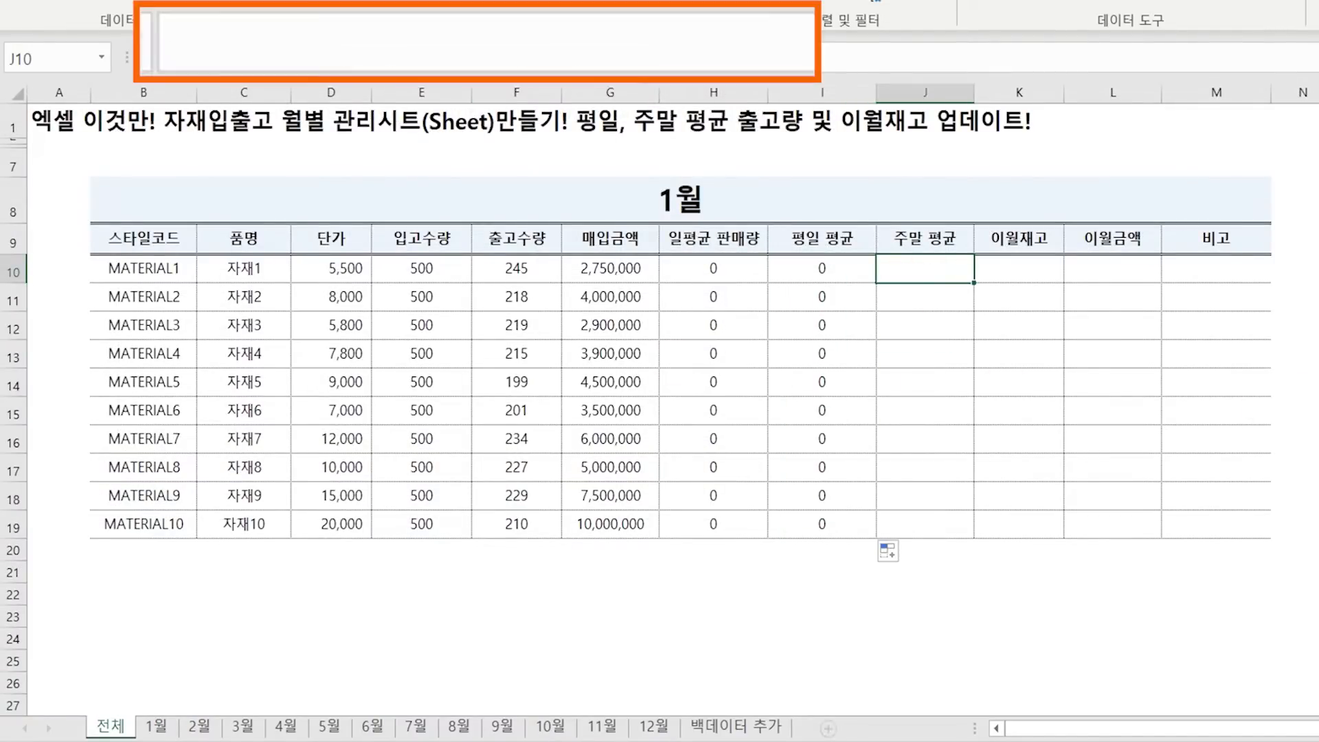
type("=SUM(INDIRECT(")
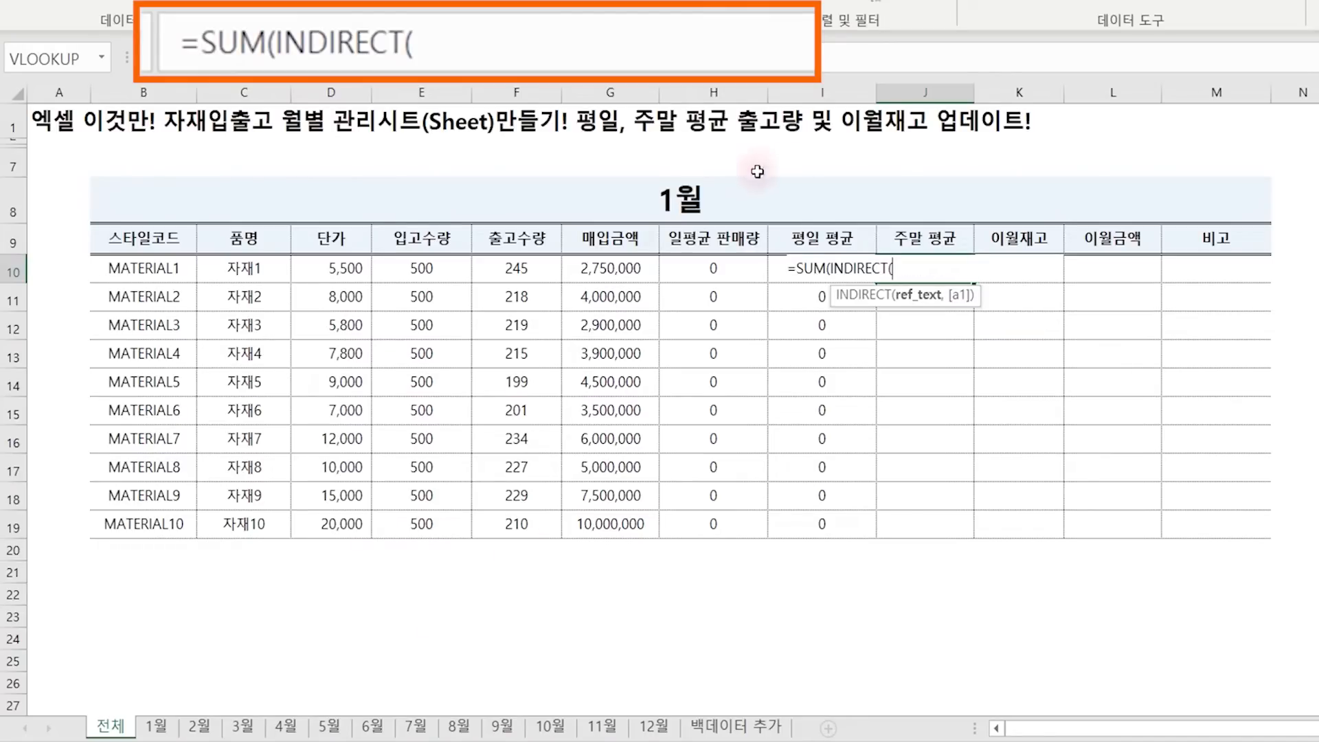
left_click(679, 201)
key("F4")
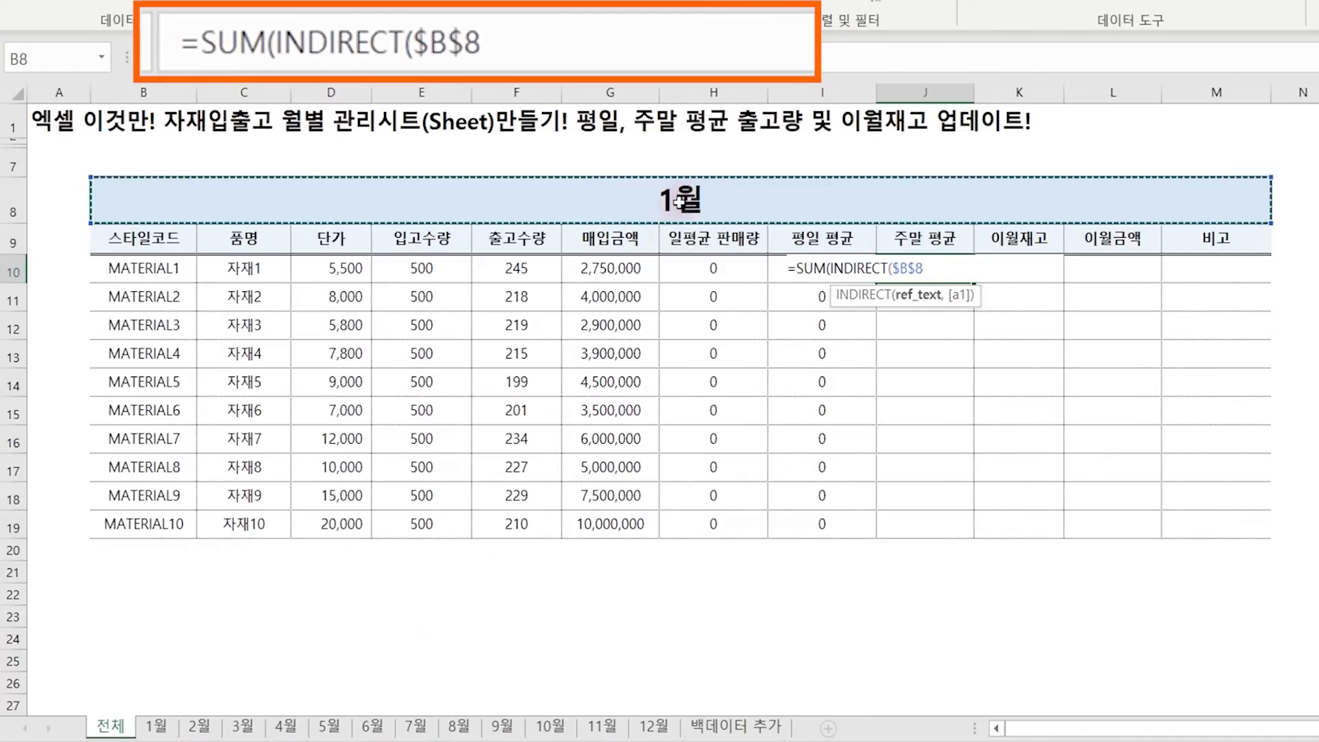
type("&\"!\"&")
Add cell G20 of the 1월 sheet to the J10 formula and remove its '1월'! sheet prefix.
left_click(156, 726)
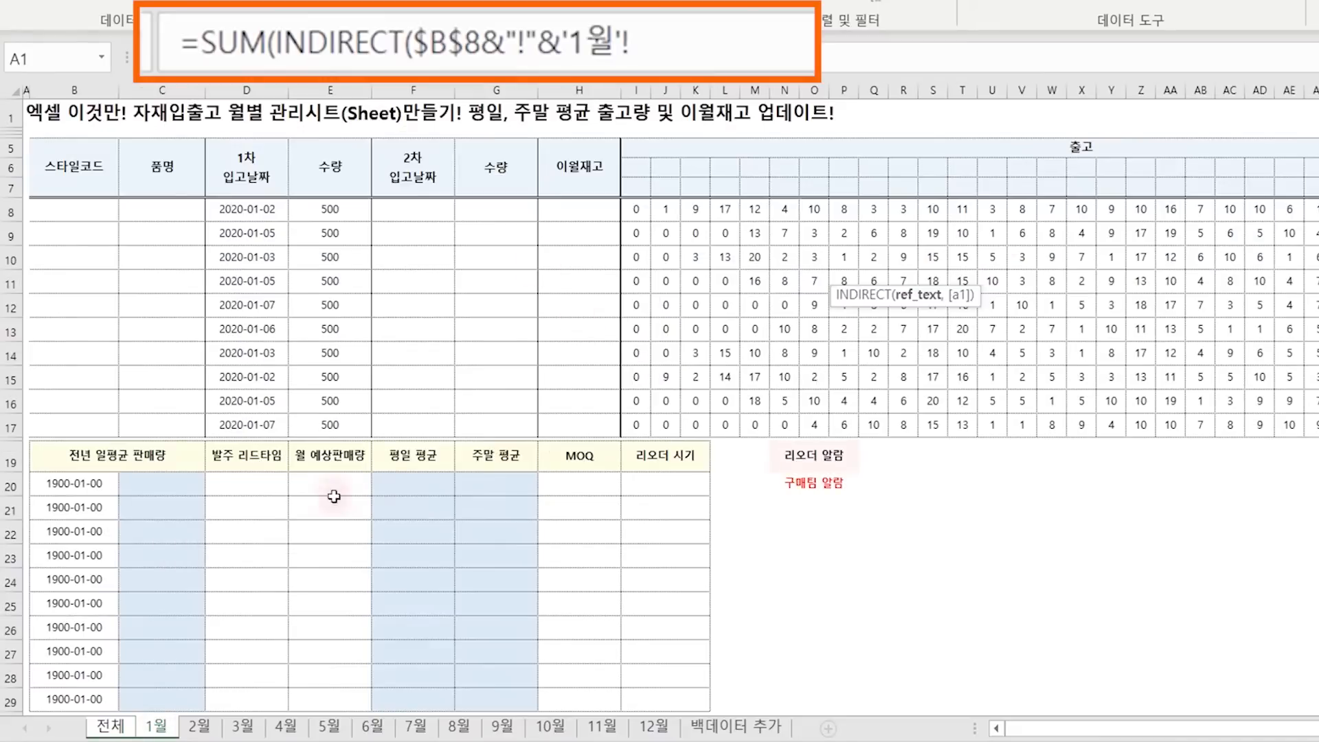
left_click(495, 483)
left_click(627, 42)
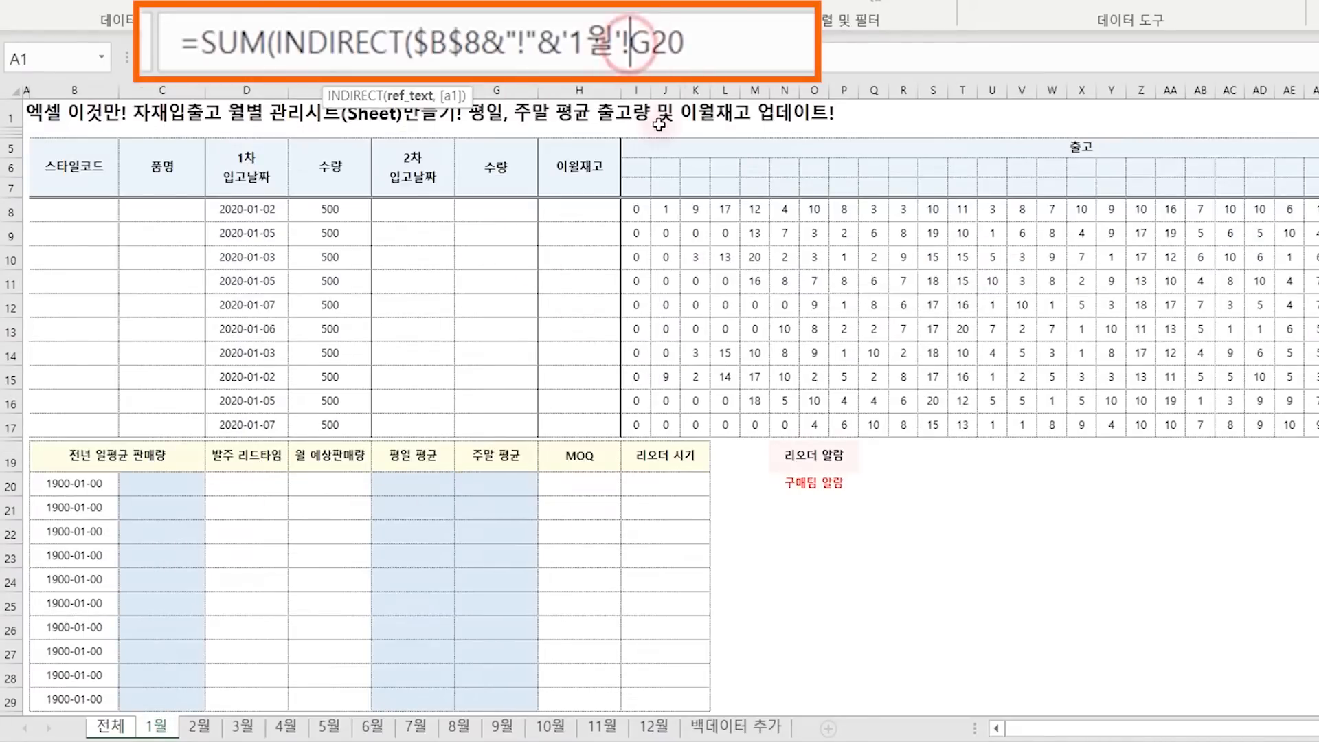
key("BackSpace")
key("BackSpace")
key("BackSpace")
key("BackSpace")
key("BackSpace")
Replace G20 with "G"&ROW(A20) to complete the J10 formula and fill it down to J19.
type("\"")
key("Right")
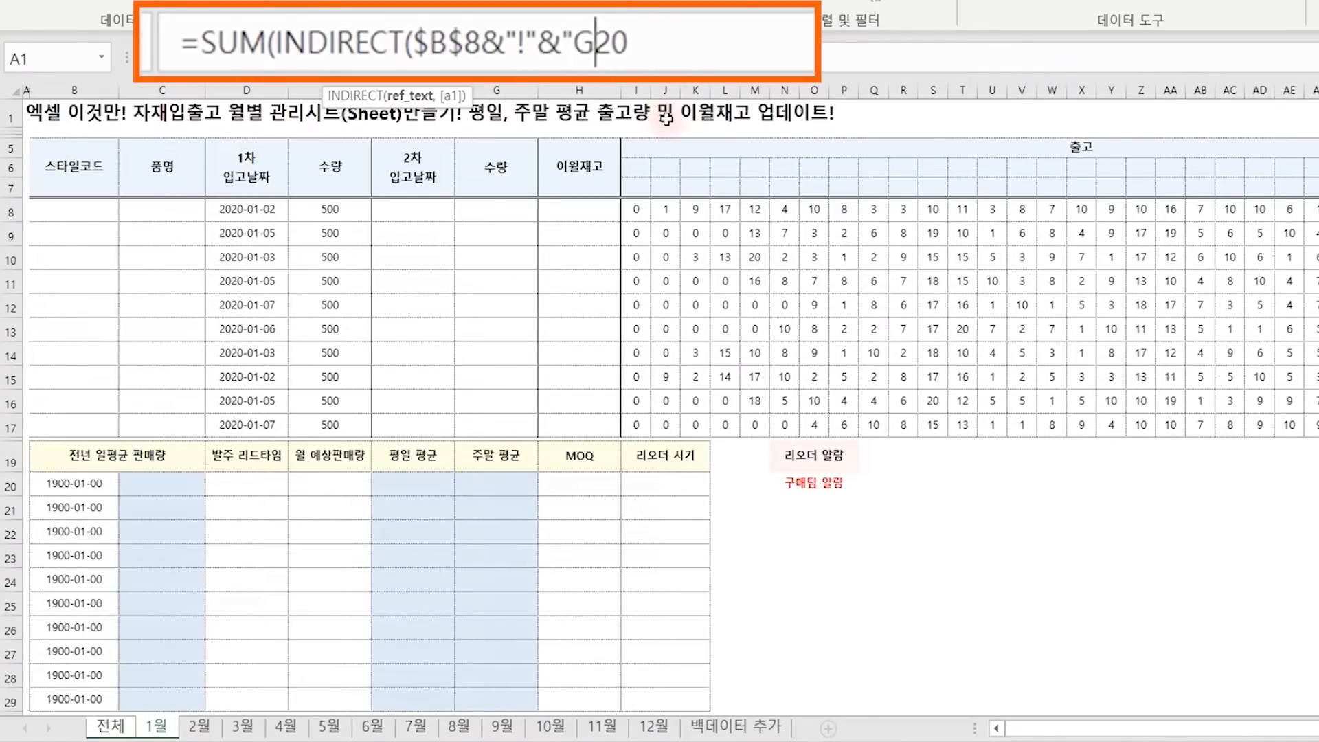
type("\"")
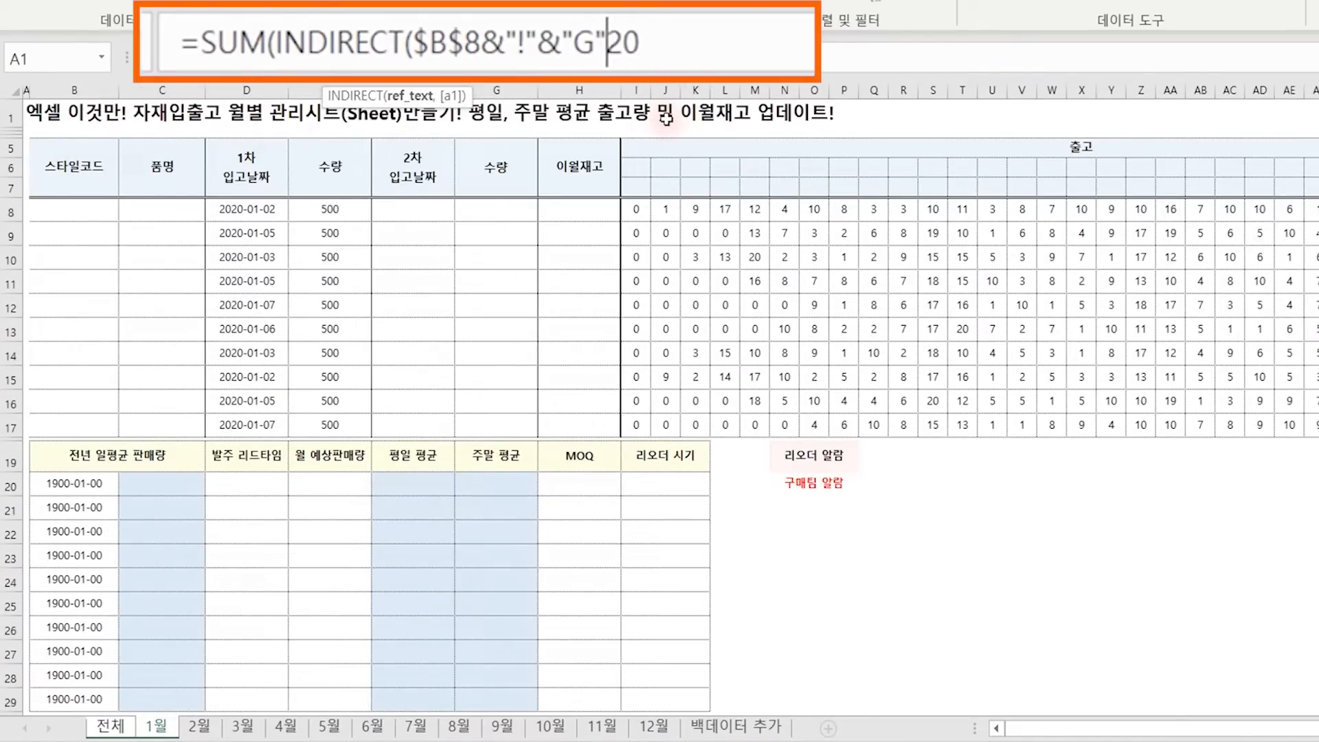
type("&ROW(")
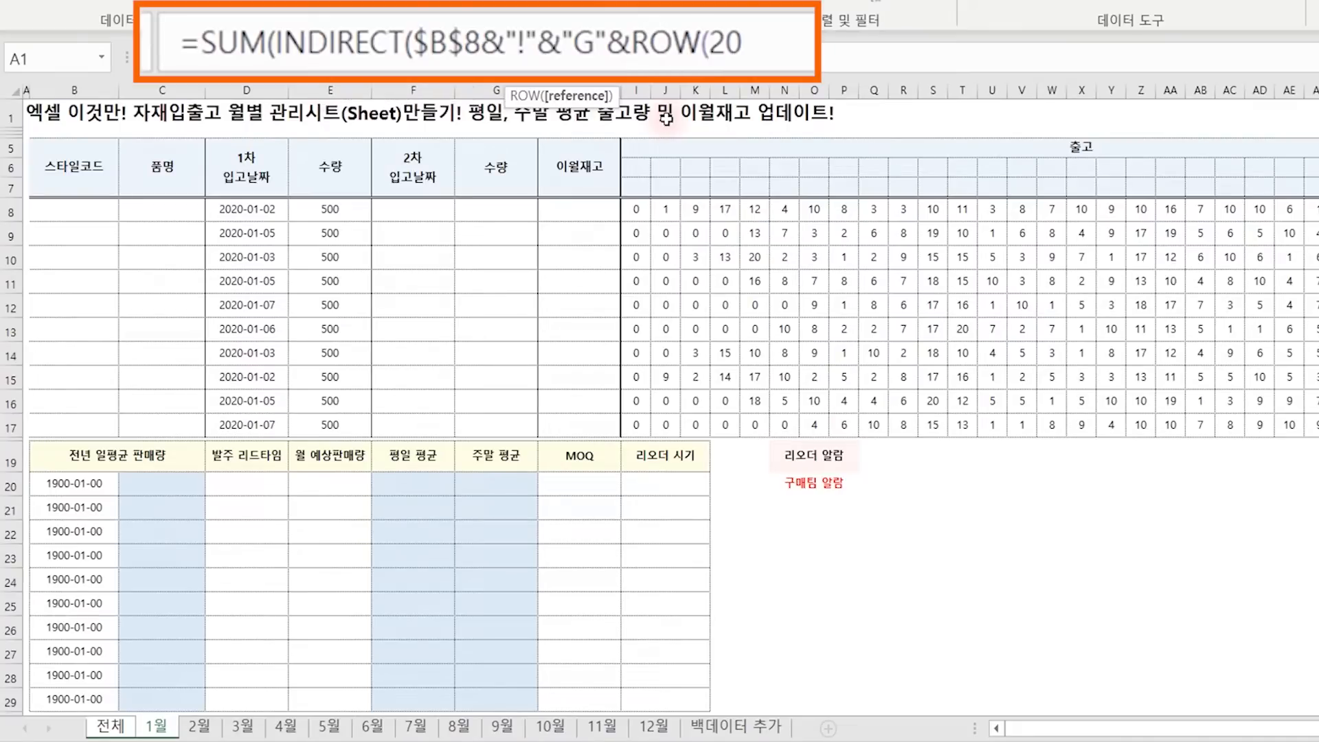
type("A")
key("Right")
key("Right")
type(")")
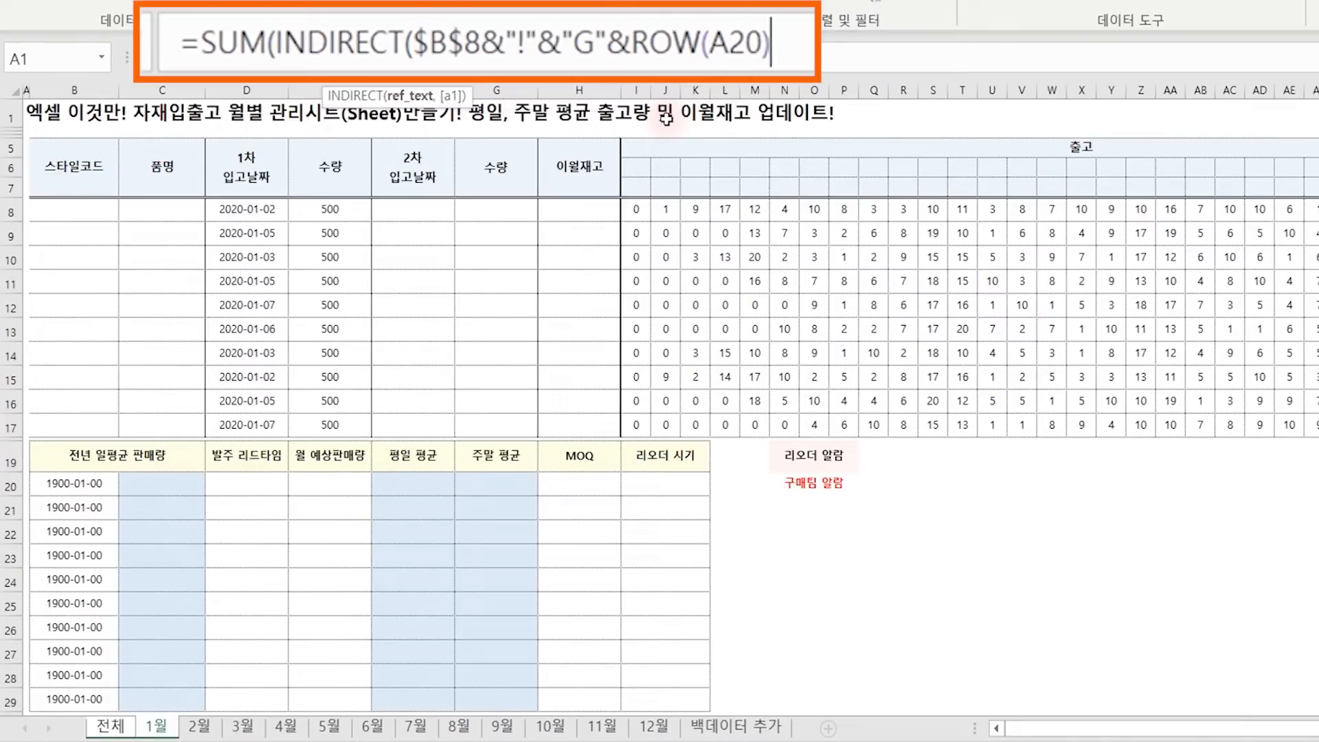
type("))")
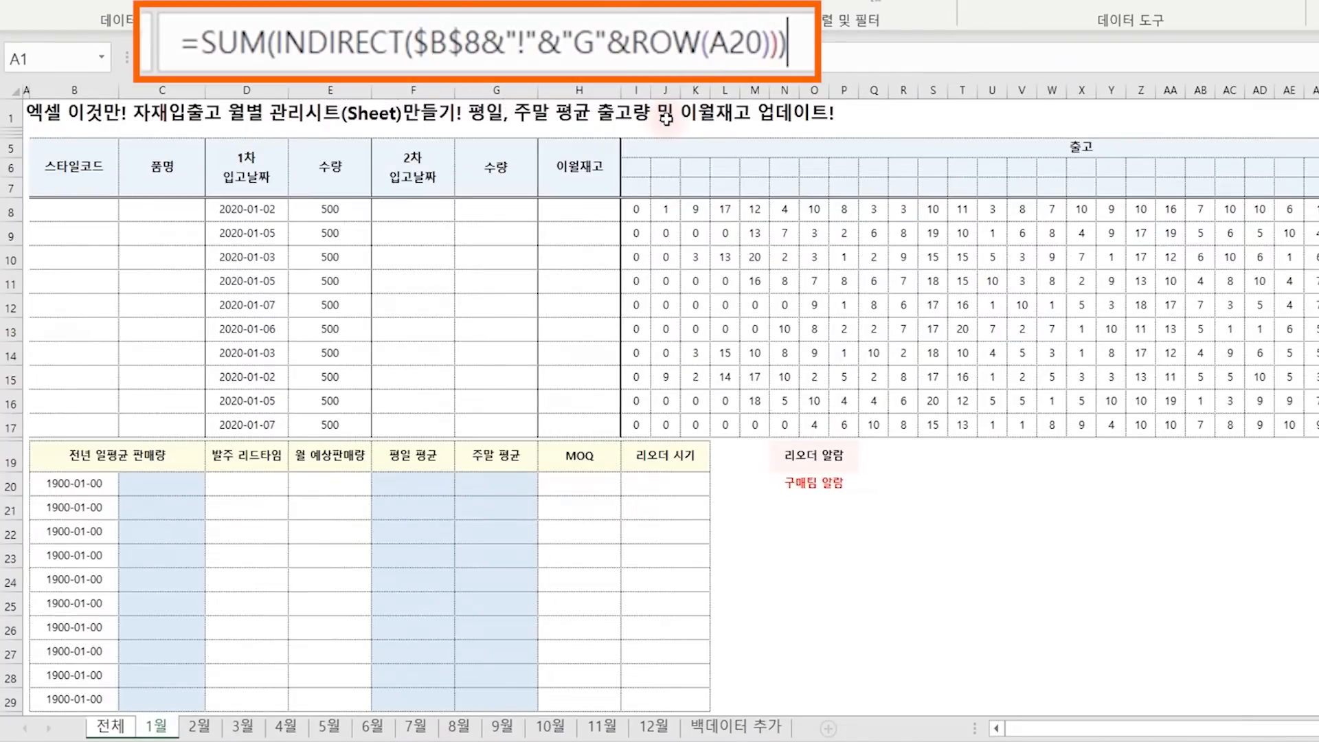
key("Return")
key("Up")
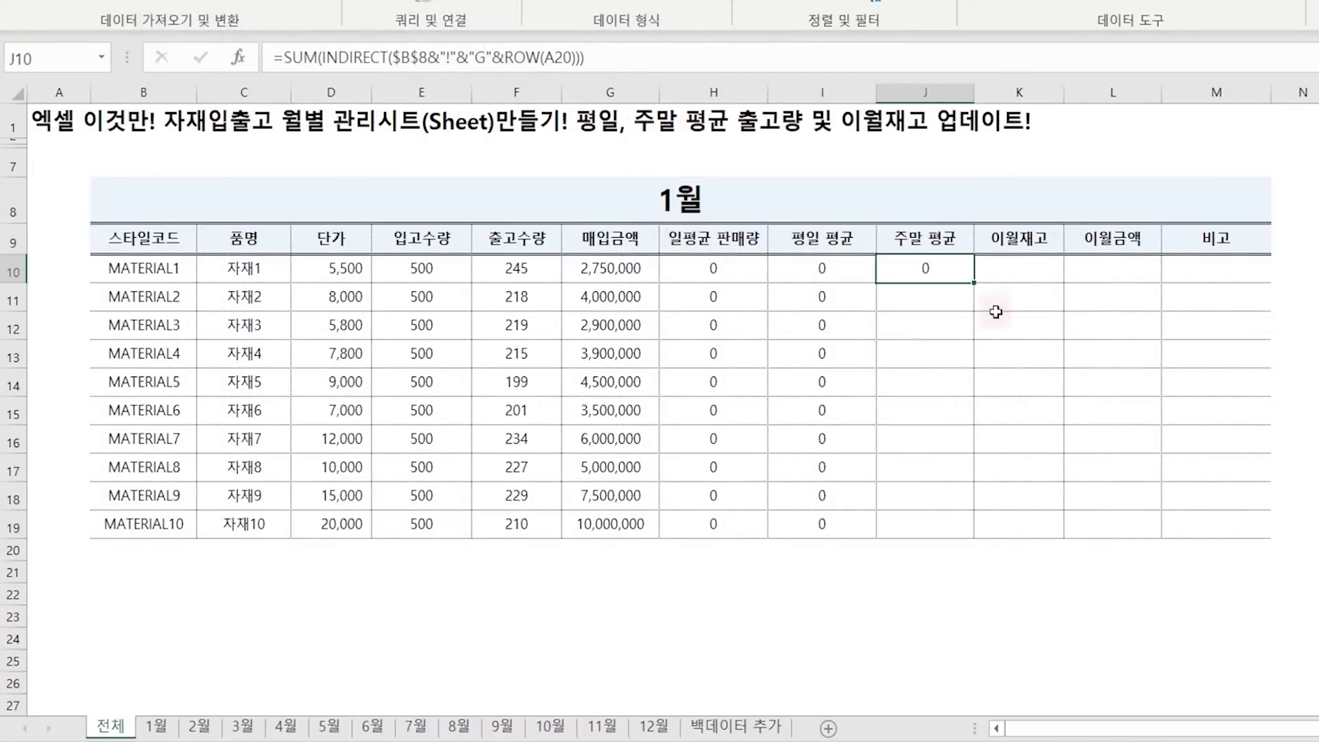
double_click(974, 282)
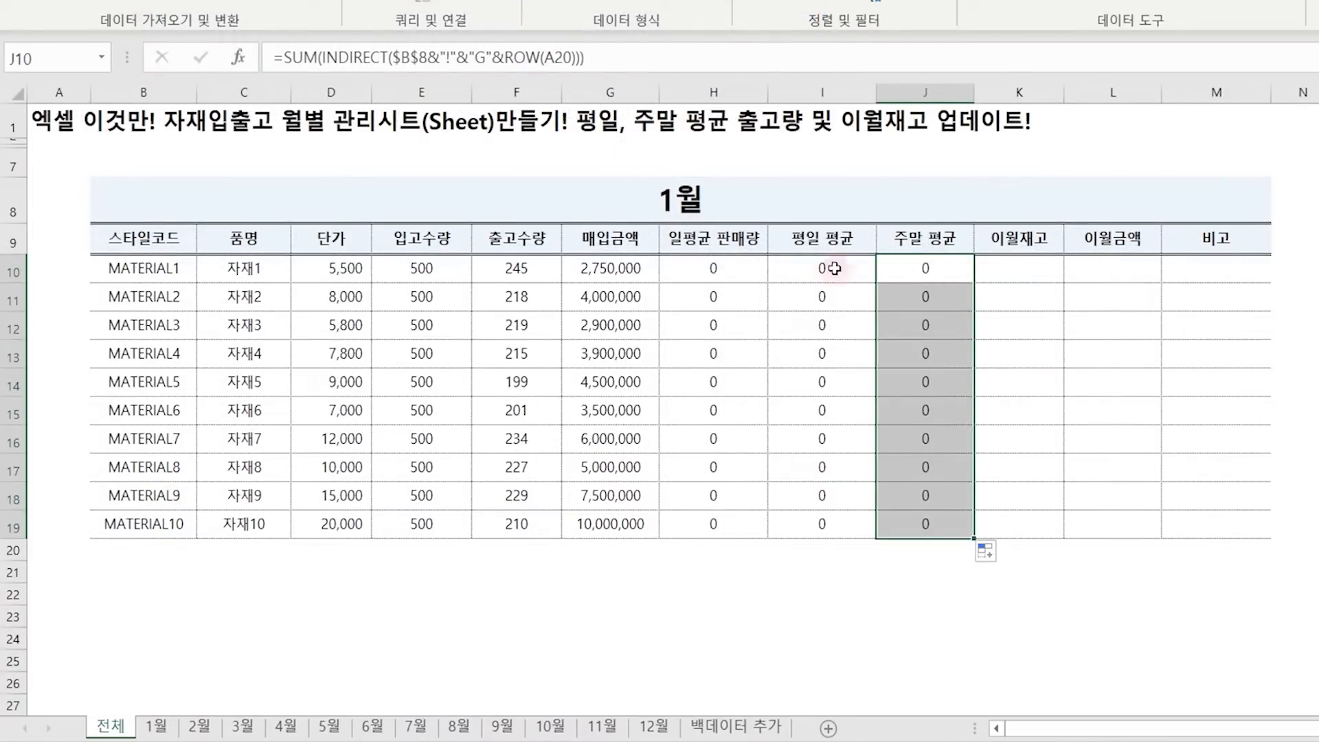
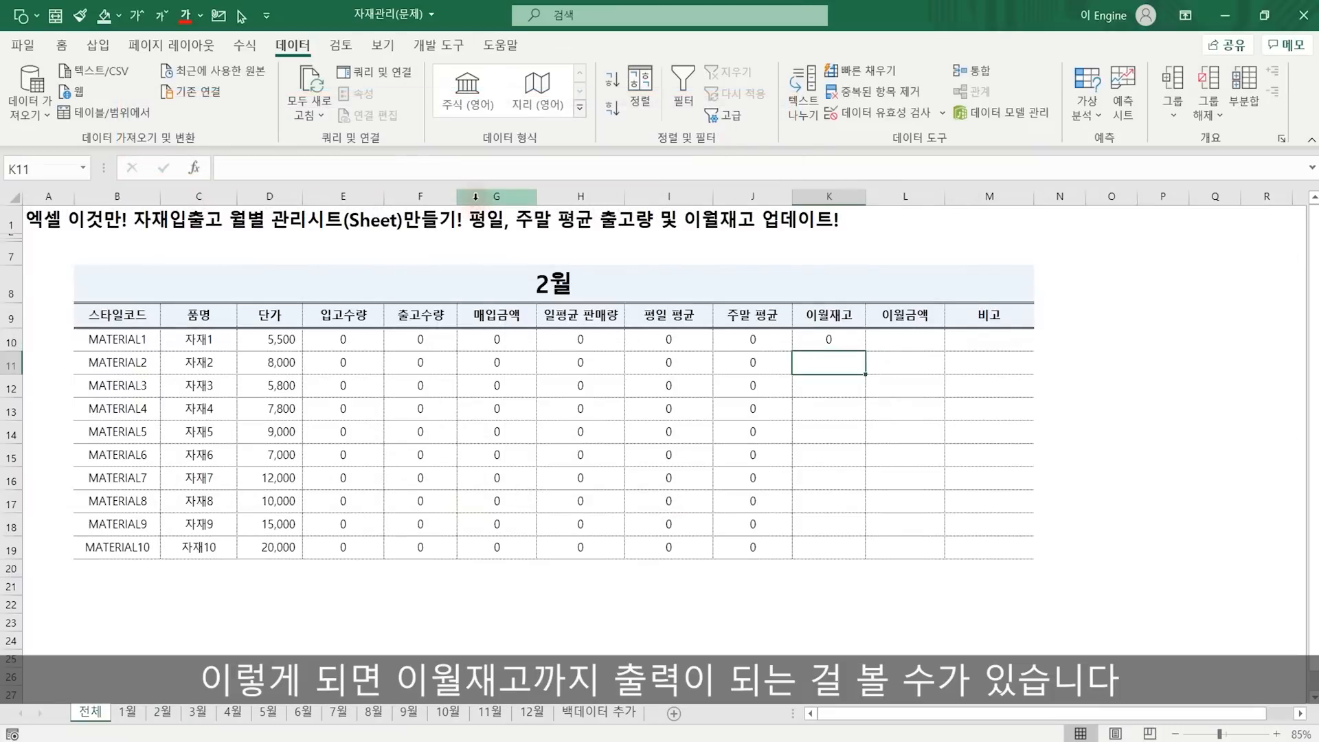
Fill the 이월재고 formula from K10 down to K19 and enter =K10*D10 in L10 under 이월금액.
double_click(866, 352)
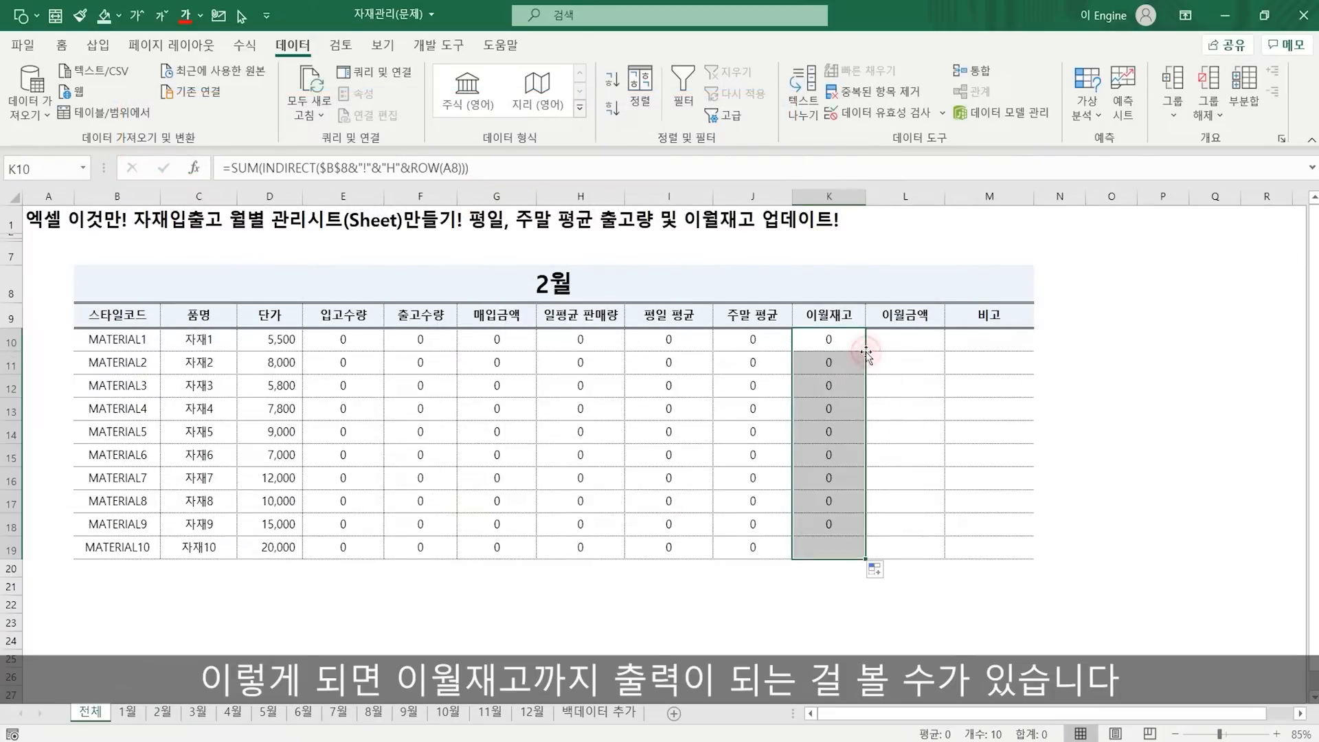
left_click(896, 339)
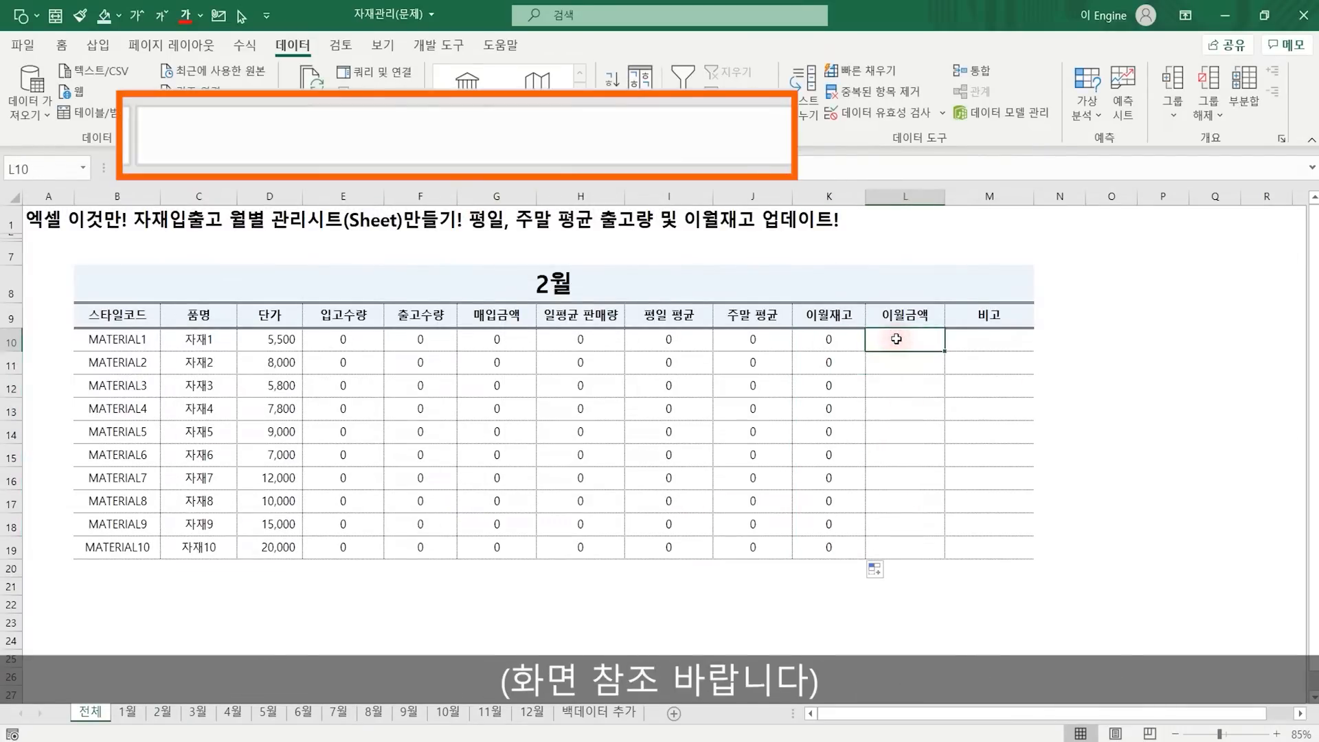
type("=")
left_click(828, 339)
type("*")
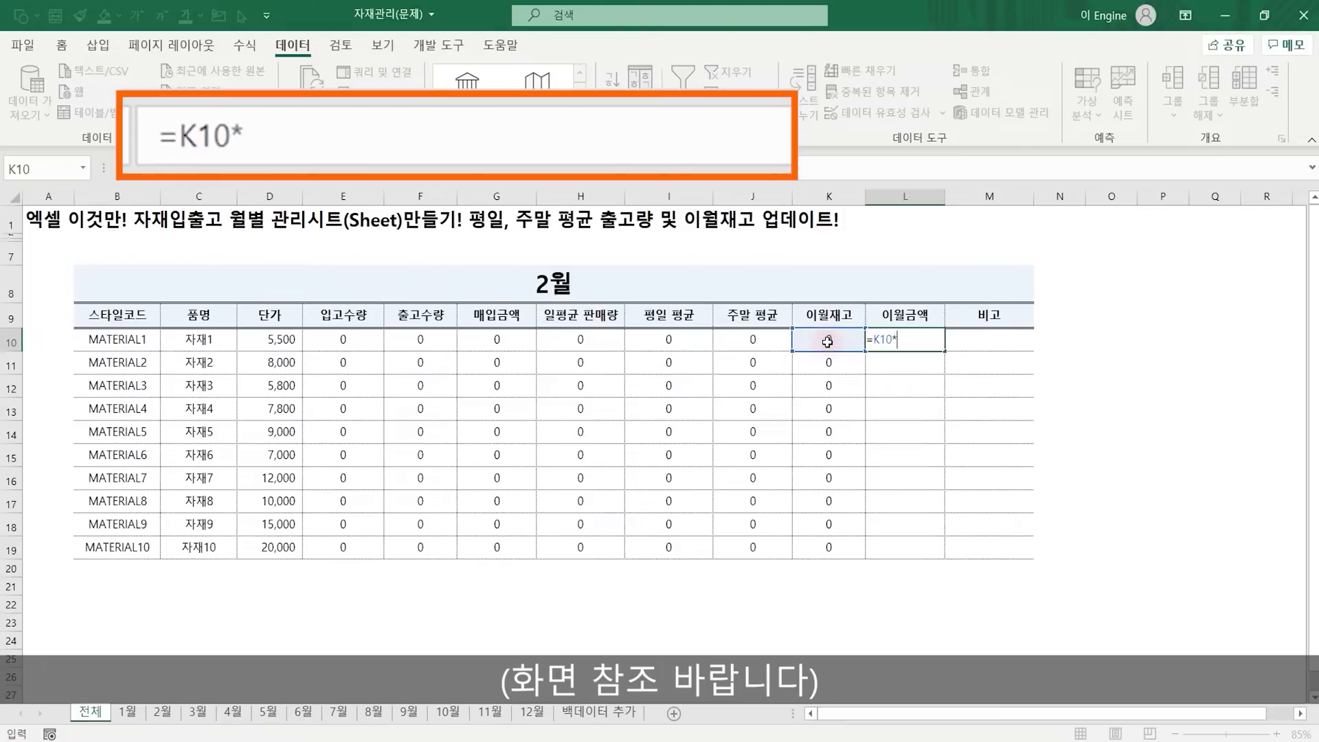
left_click(282, 338)
key("Return")
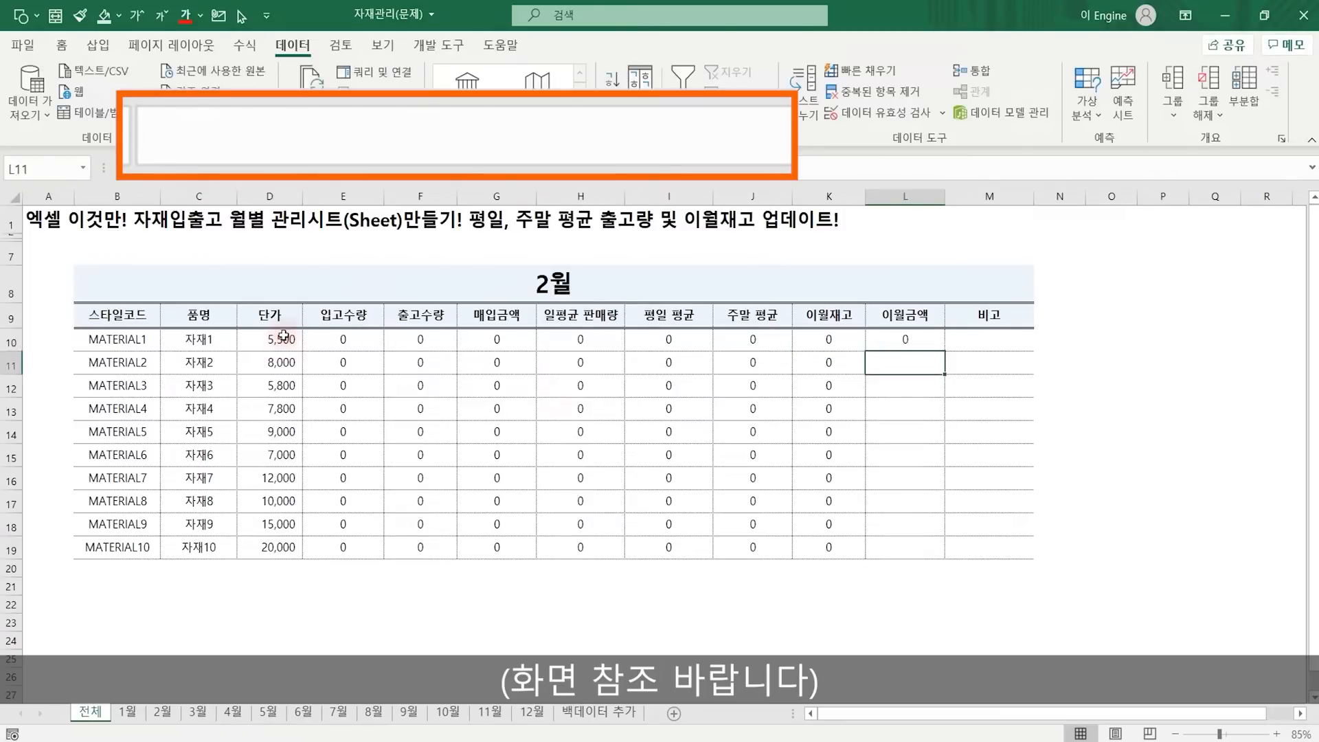
Fill the 이월금액 formula from L10 down to L19.
key("Up")
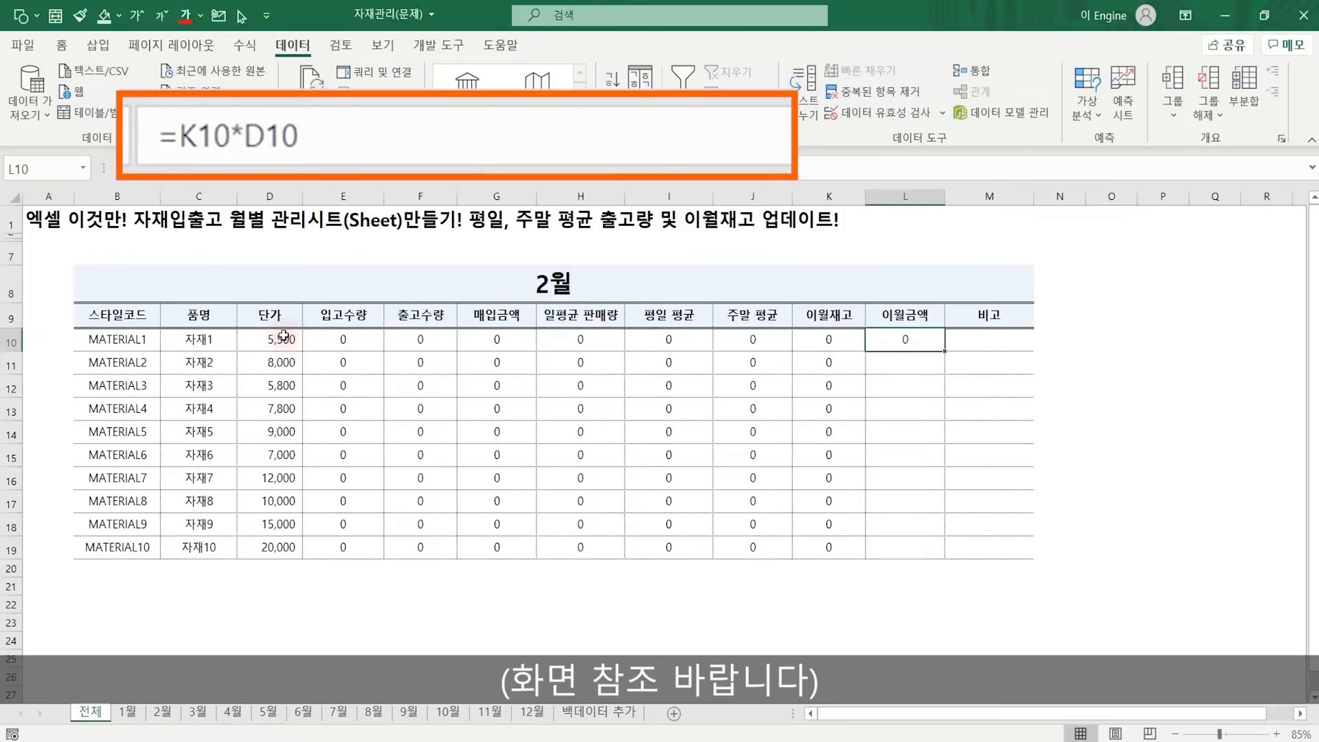
double_click(942, 353)
left_click(1111, 408)
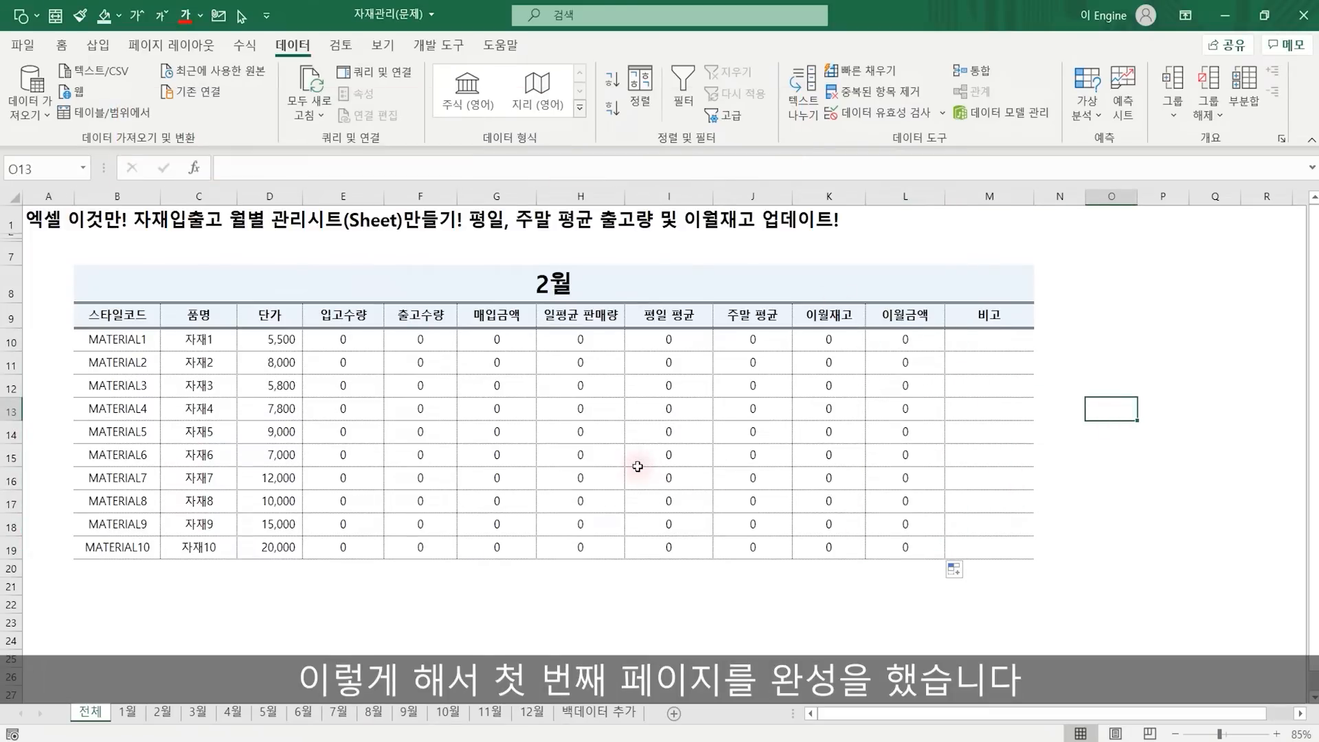
left_click(117, 339)
left_click(114, 455)
left_click(116, 501)
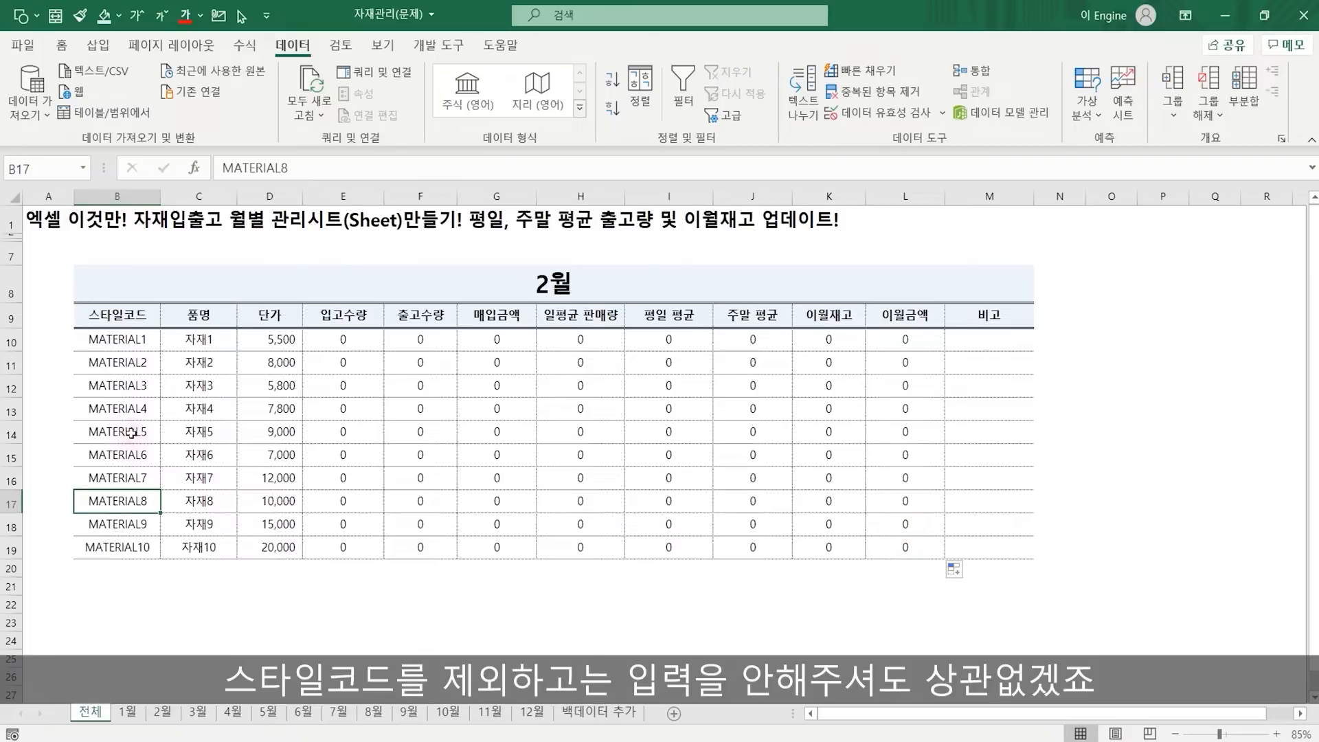
Choose 1월 as the month in the merged header cell B8 of the 전체 sheet.
left_click(825, 283)
left_click(1042, 294)
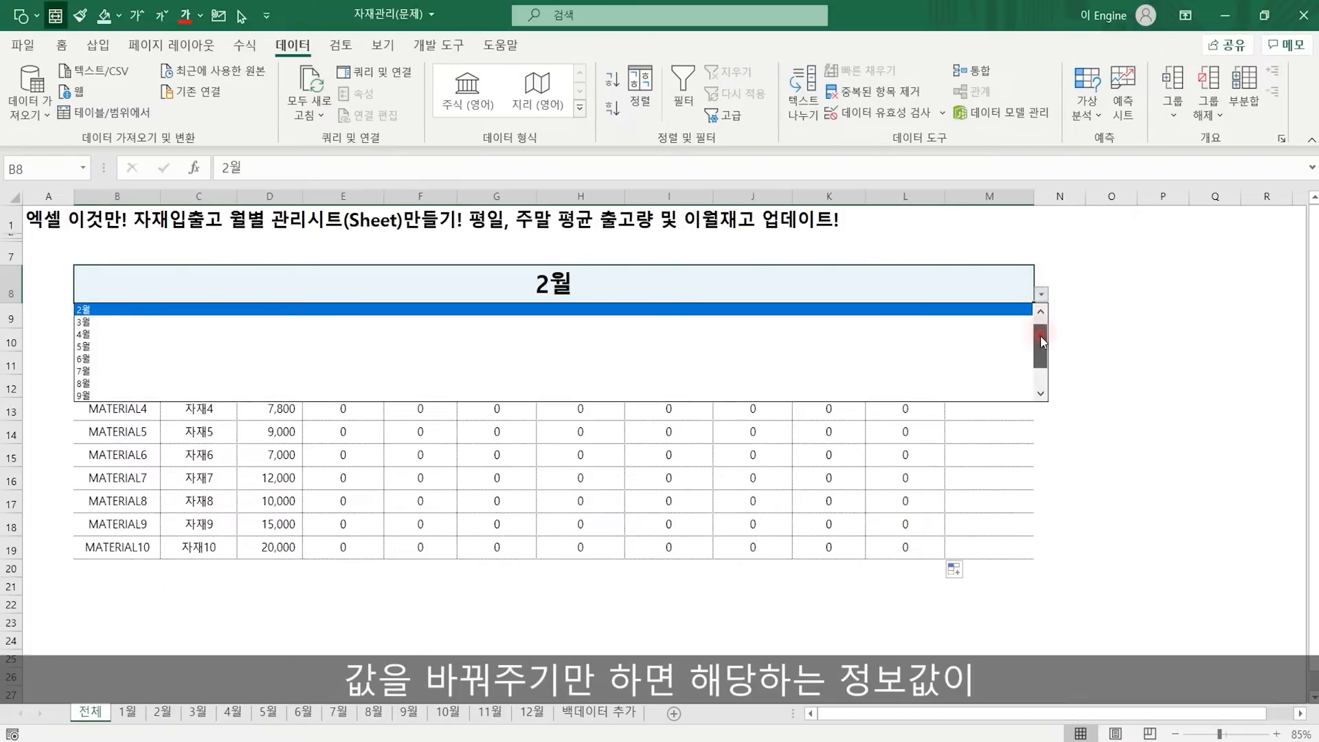
left_click_drag(1041, 340, 1041, 321)
left_click(915, 310)
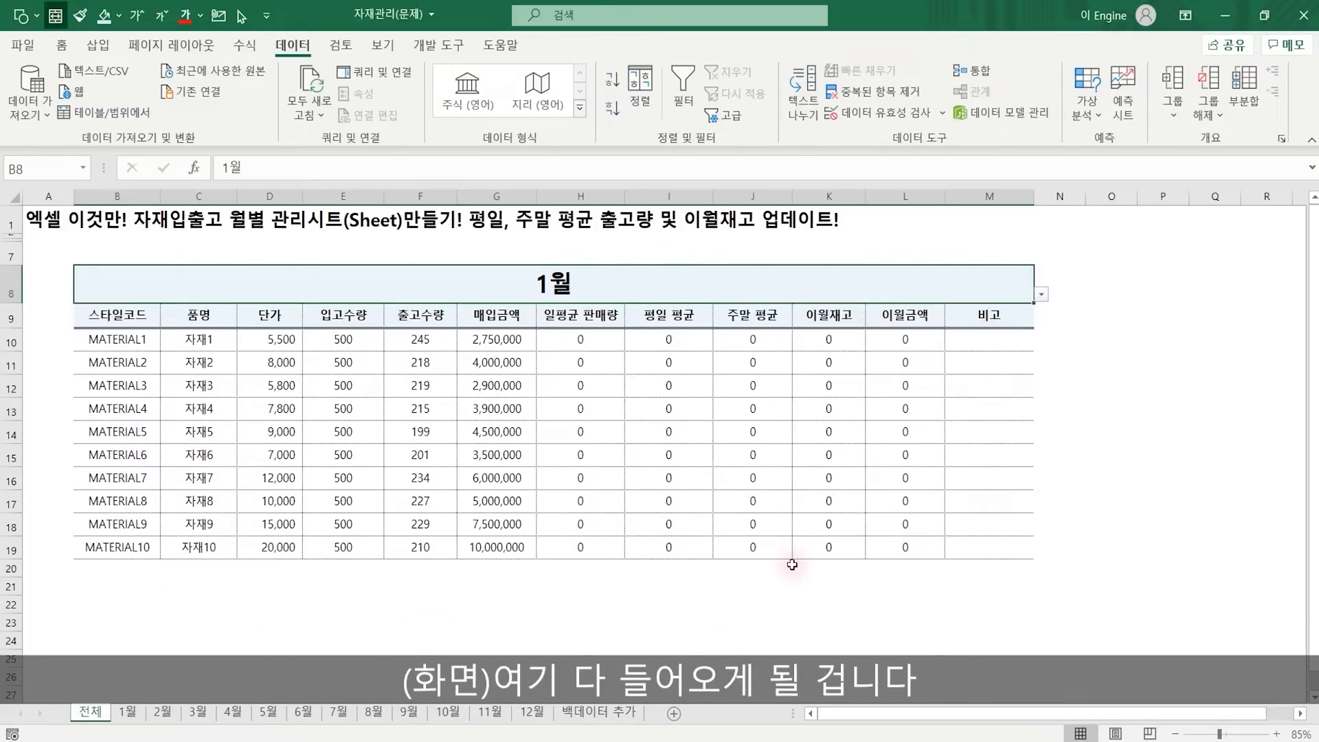
Copy the style codes MATERIAL1 to MATERIAL10 from B10:B19 of the 전체 sheet into B8:B17 of the 1월 sheet.
left_click(127, 712)
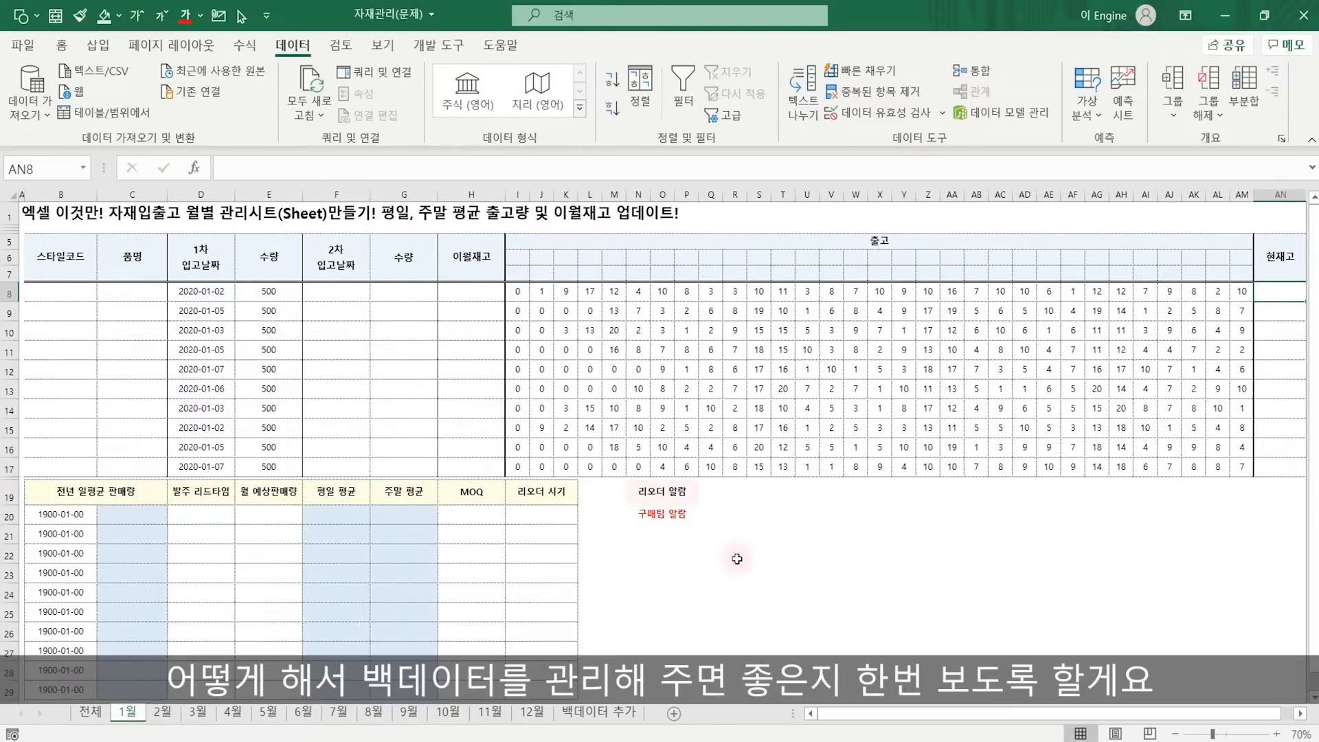
left_click(60, 291)
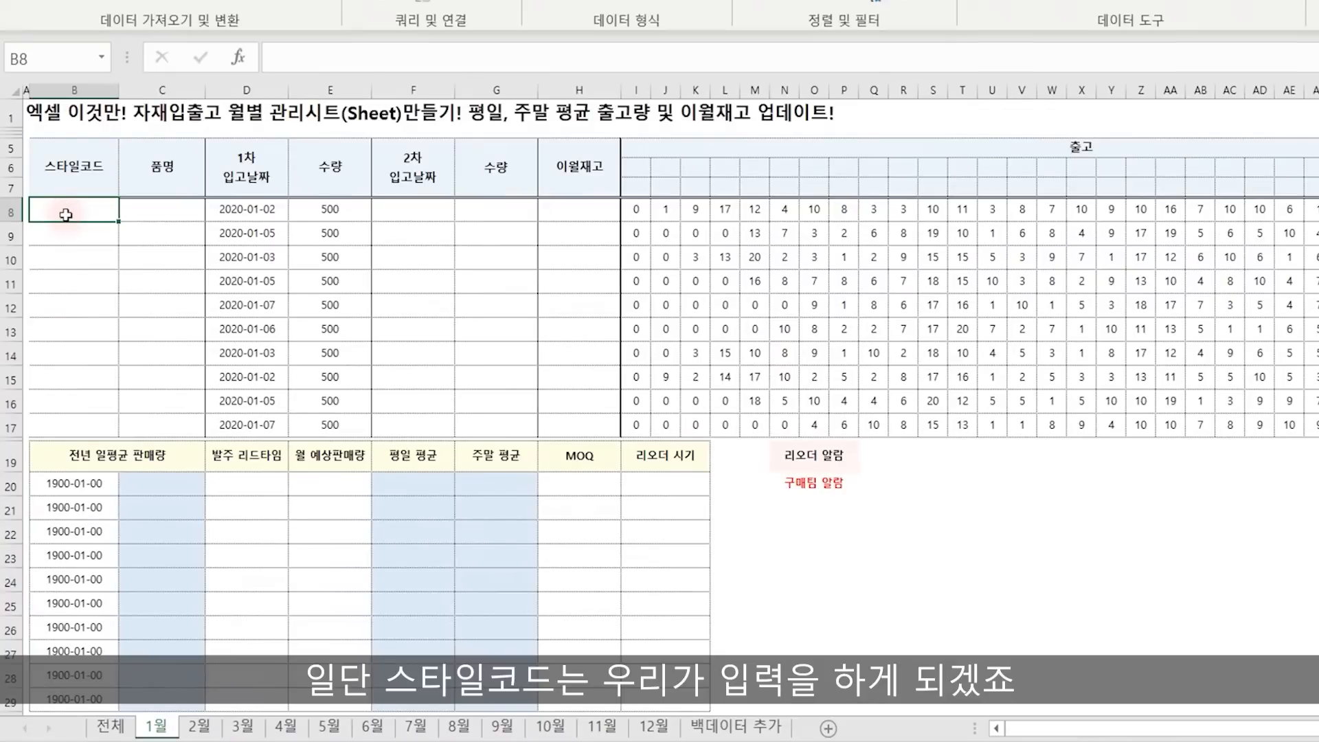
left_click(111, 724)
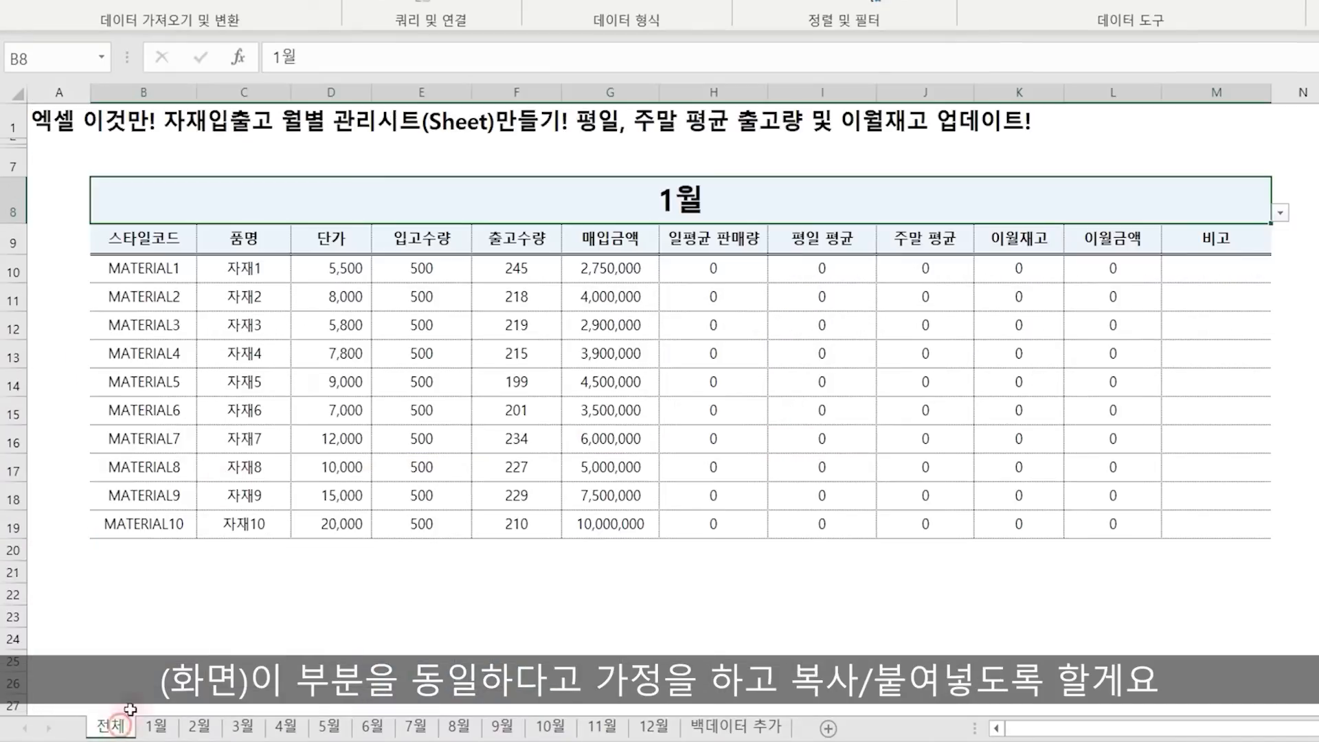
left_click_drag(143, 263, 144, 523)
key("ctrl+c")
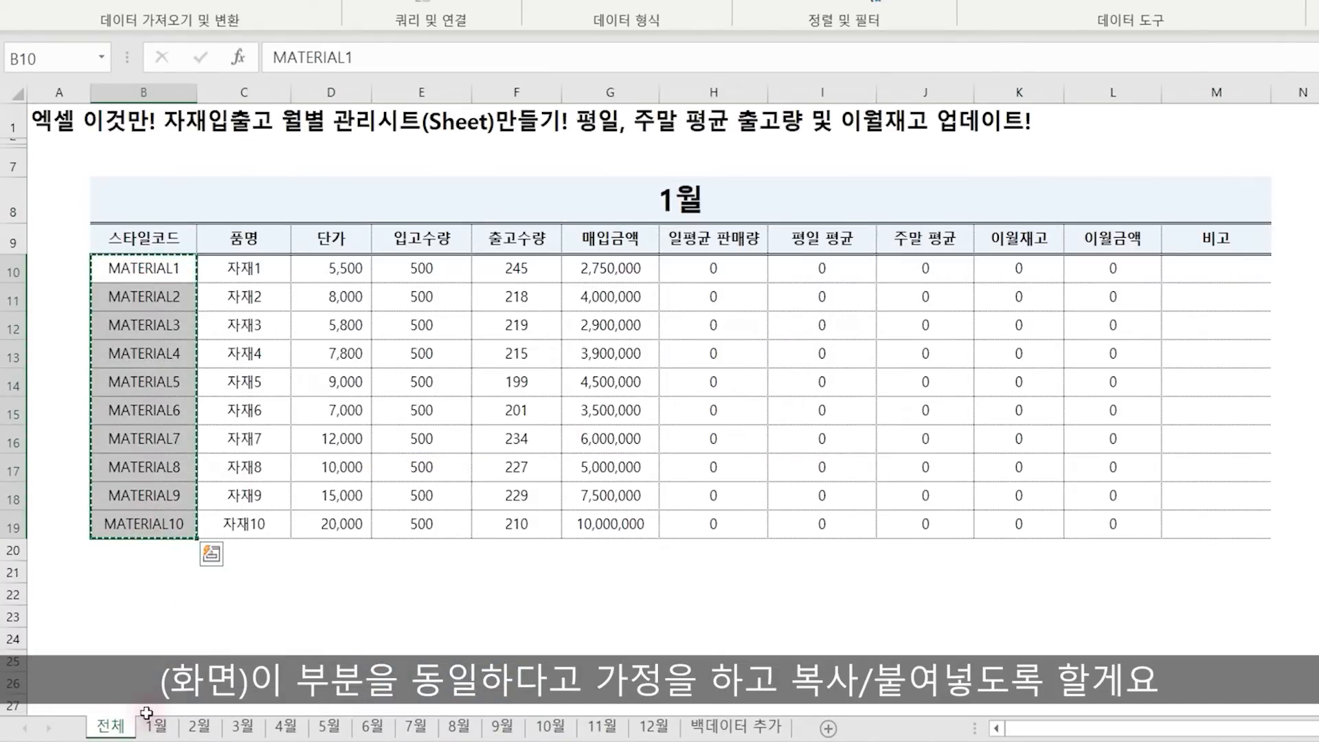
left_click(156, 725)
key("ctrl+v")
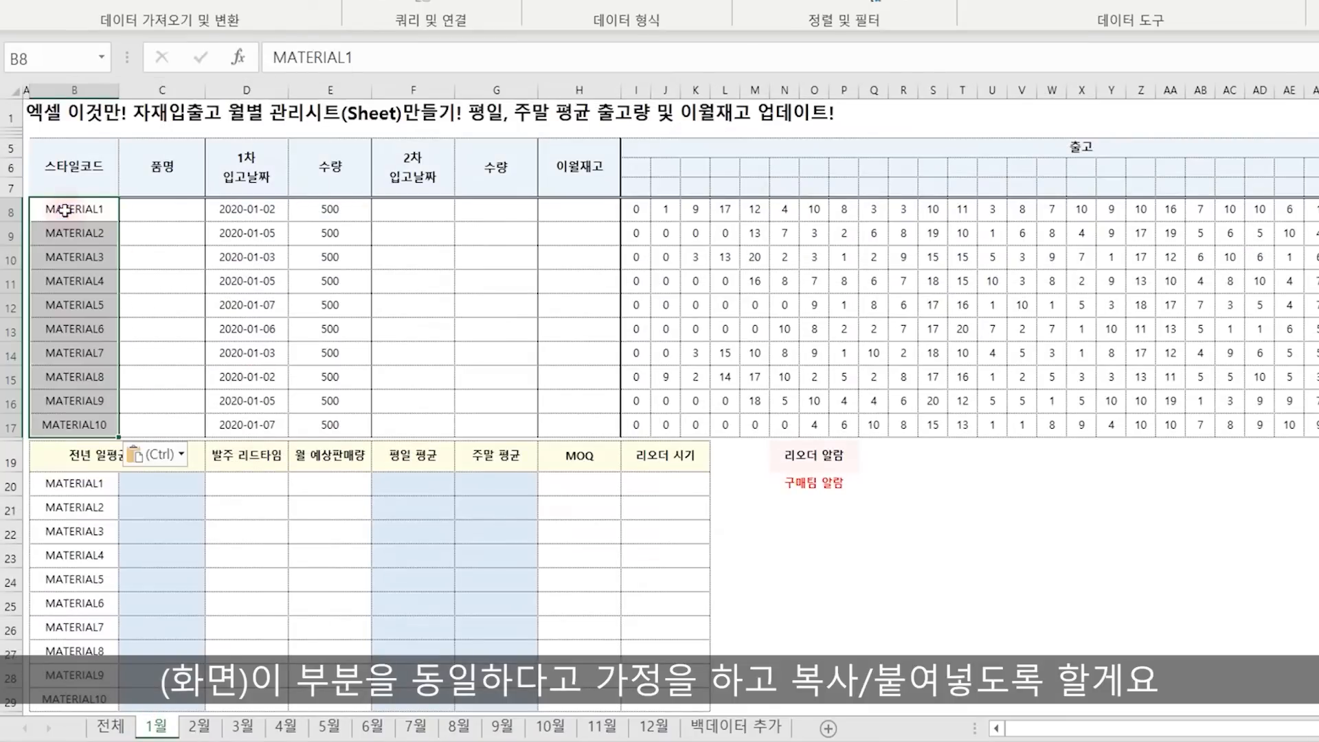
left_click(77, 273)
key("Up")
key("Up")
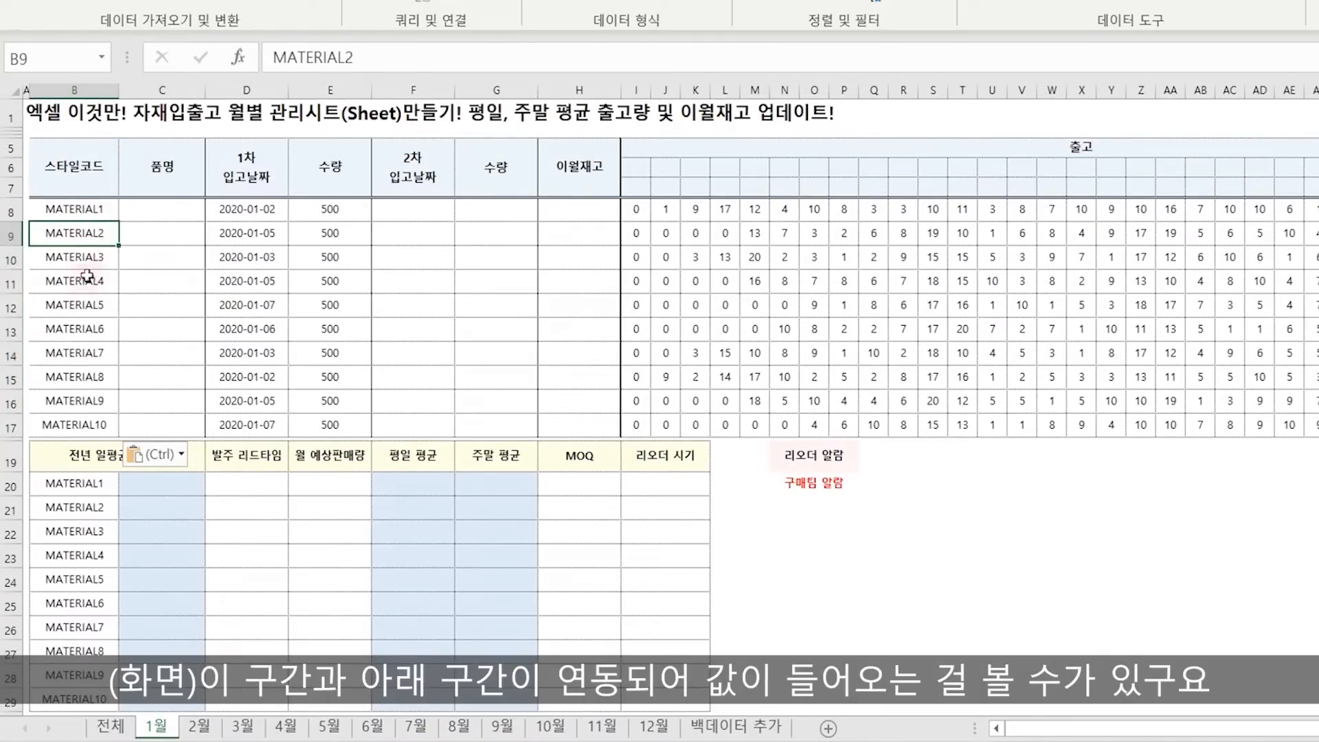
left_click(95, 483)
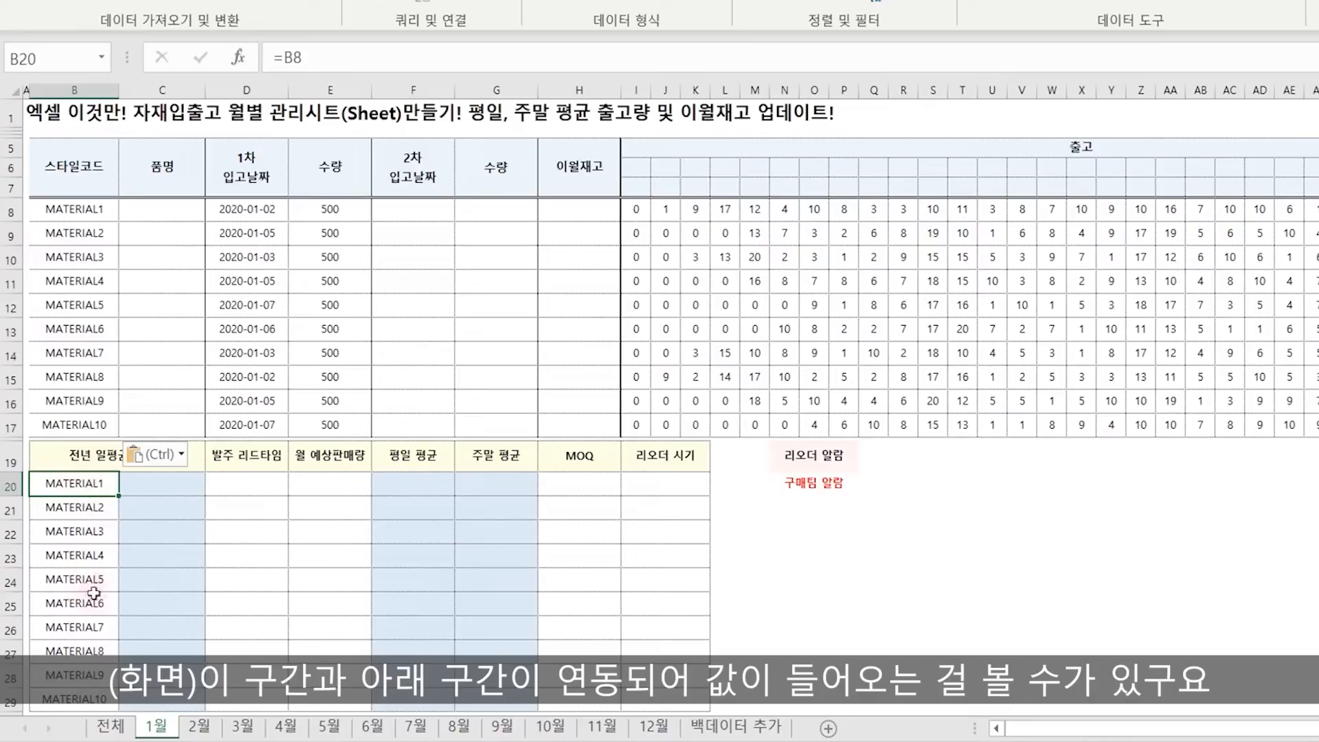
Begin a VLOOKUP formula in C8 under 품명 with the column-locked reference $B8 as its lookup value.
left_click(162, 213)
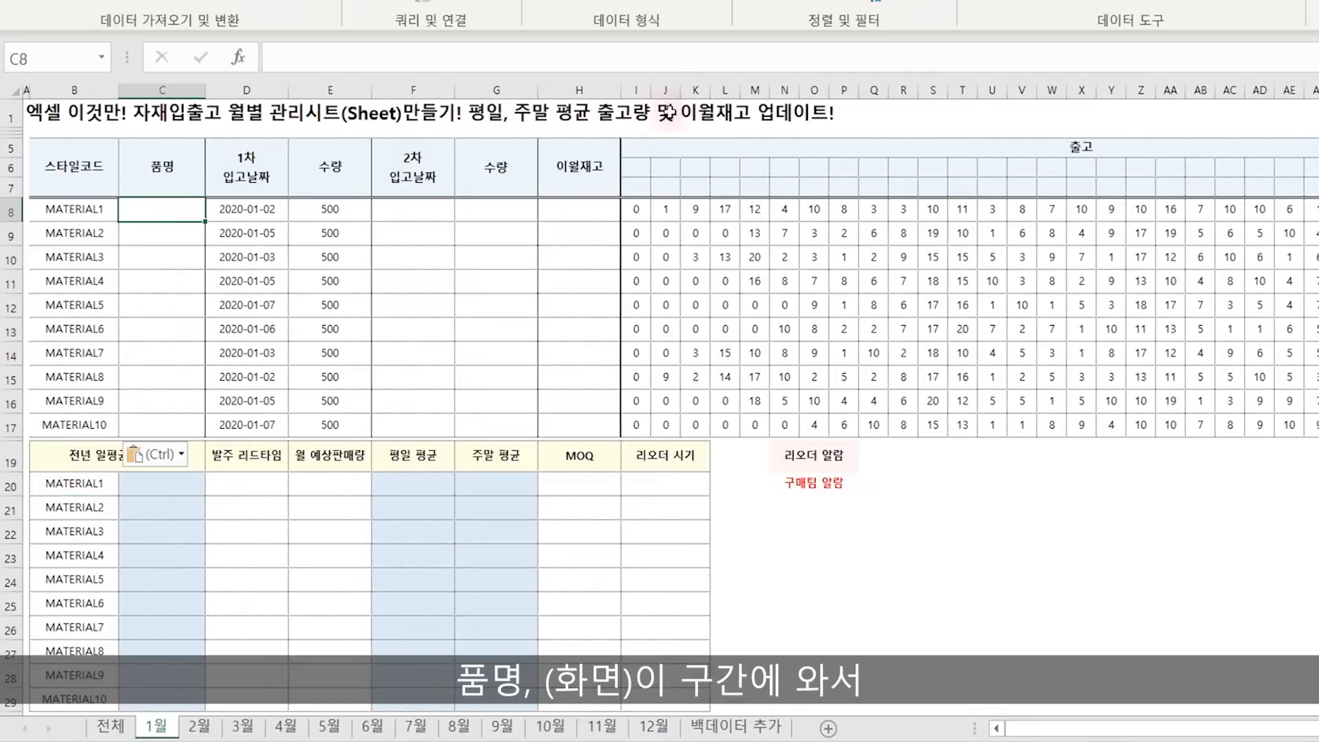
type("=")
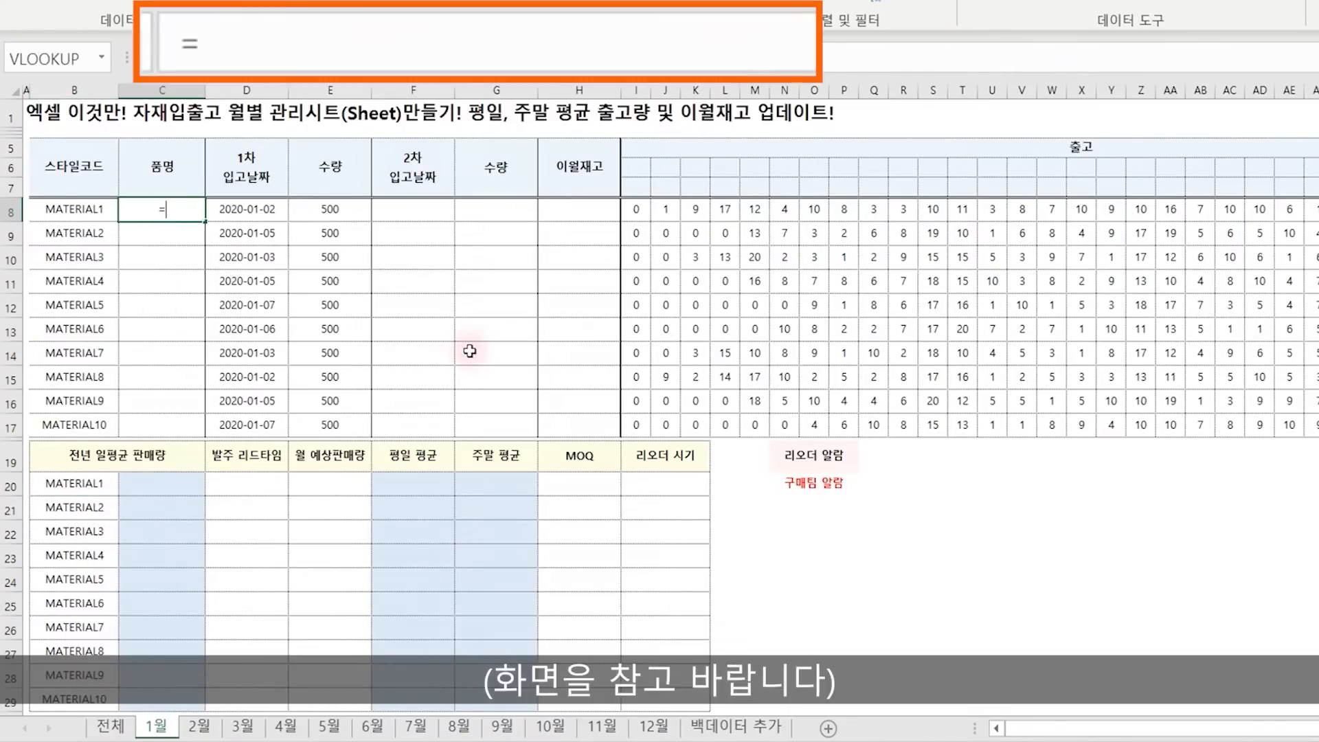
type("VL")
key("Tab")
key("Left")
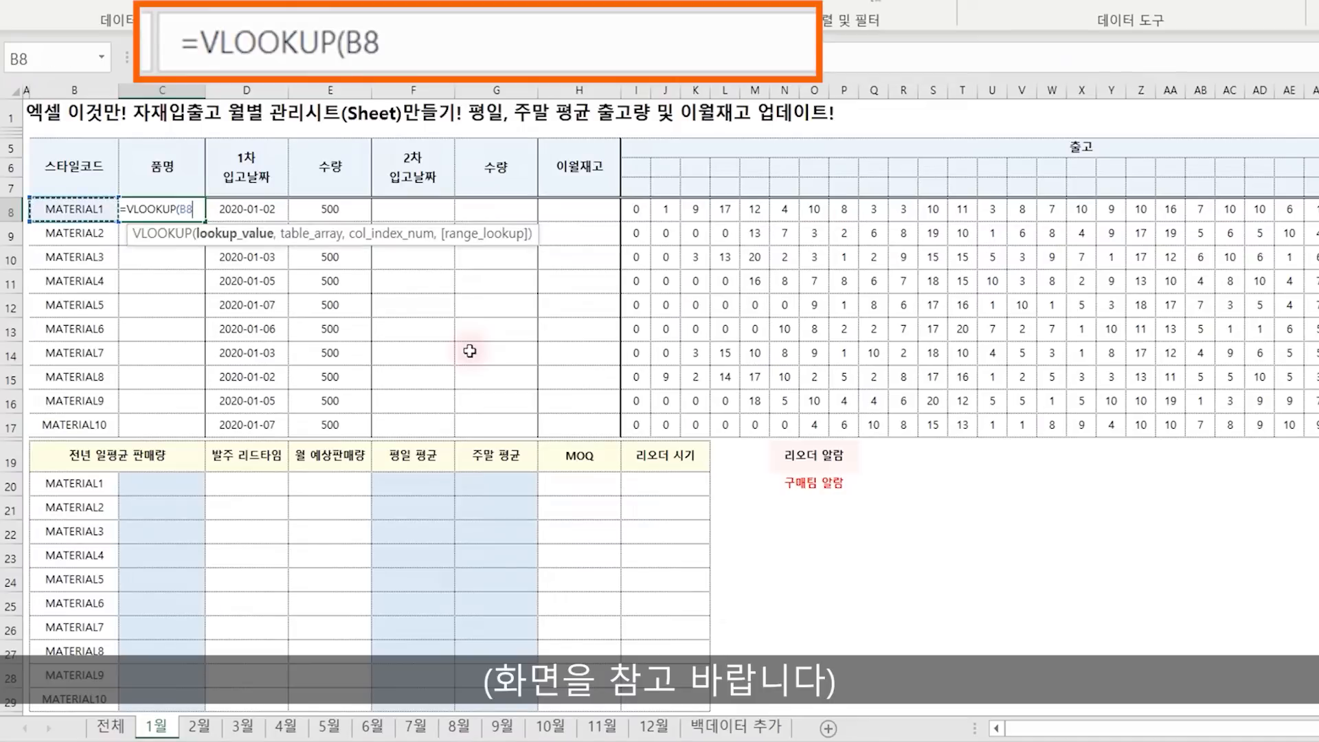
key("F4")
key("F4")
key("F4")
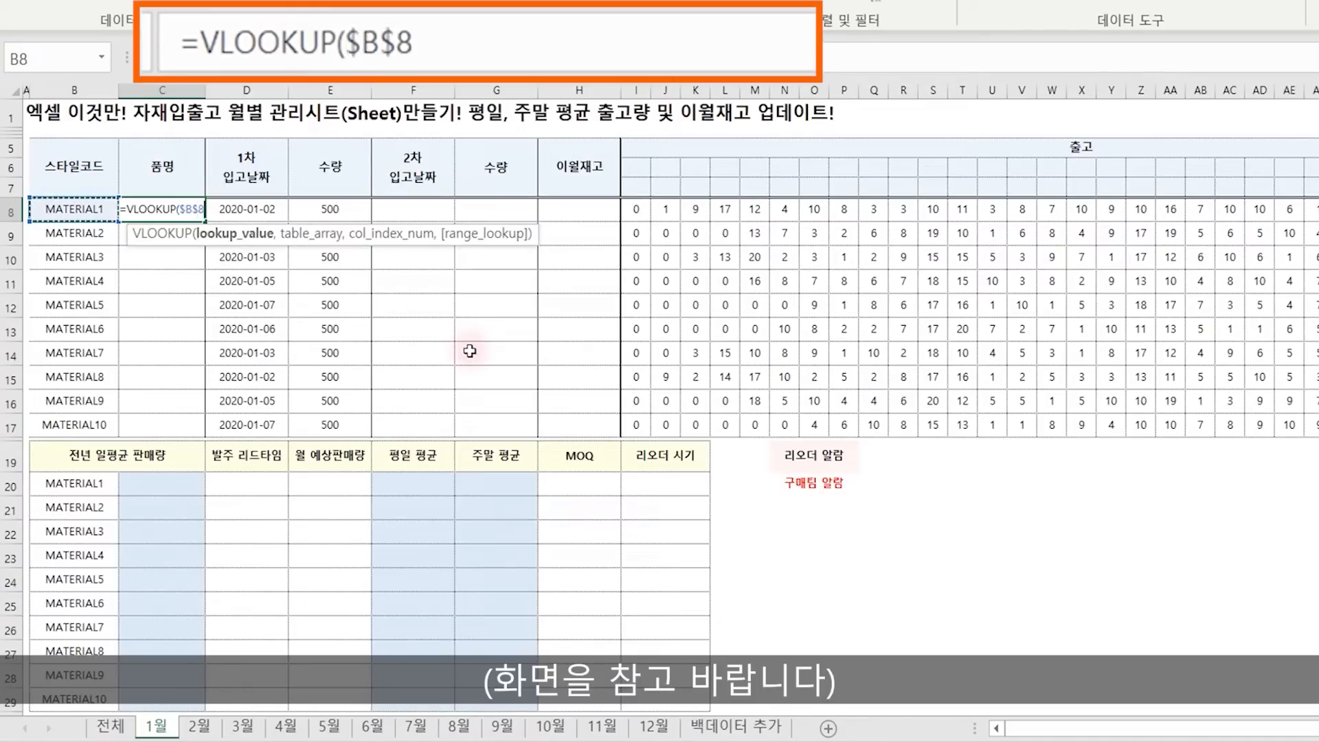
type(",")
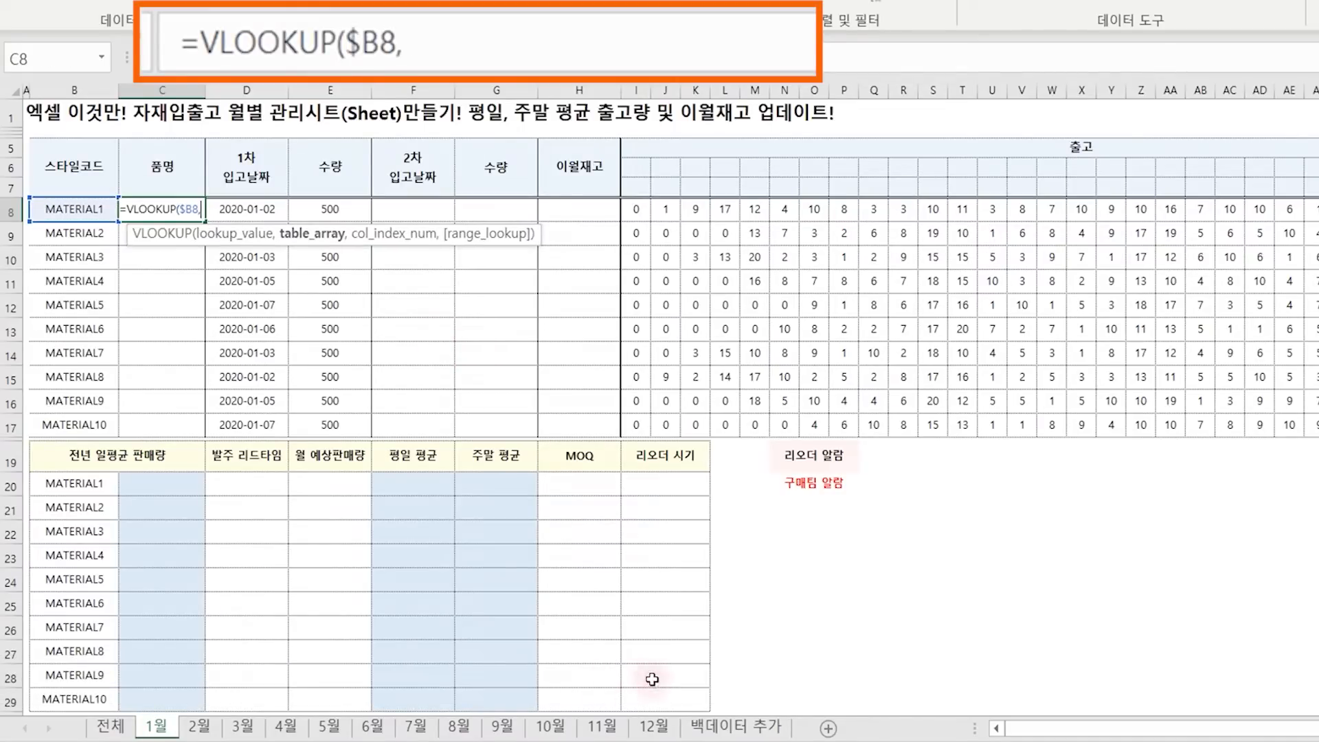
Complete the C8 VLOOKUP with '백데이터 추가'!$B:$D as the table array, column index 2 and exact match 0.
left_click(735, 726)
left_click_drag(171, 95, 412, 138)
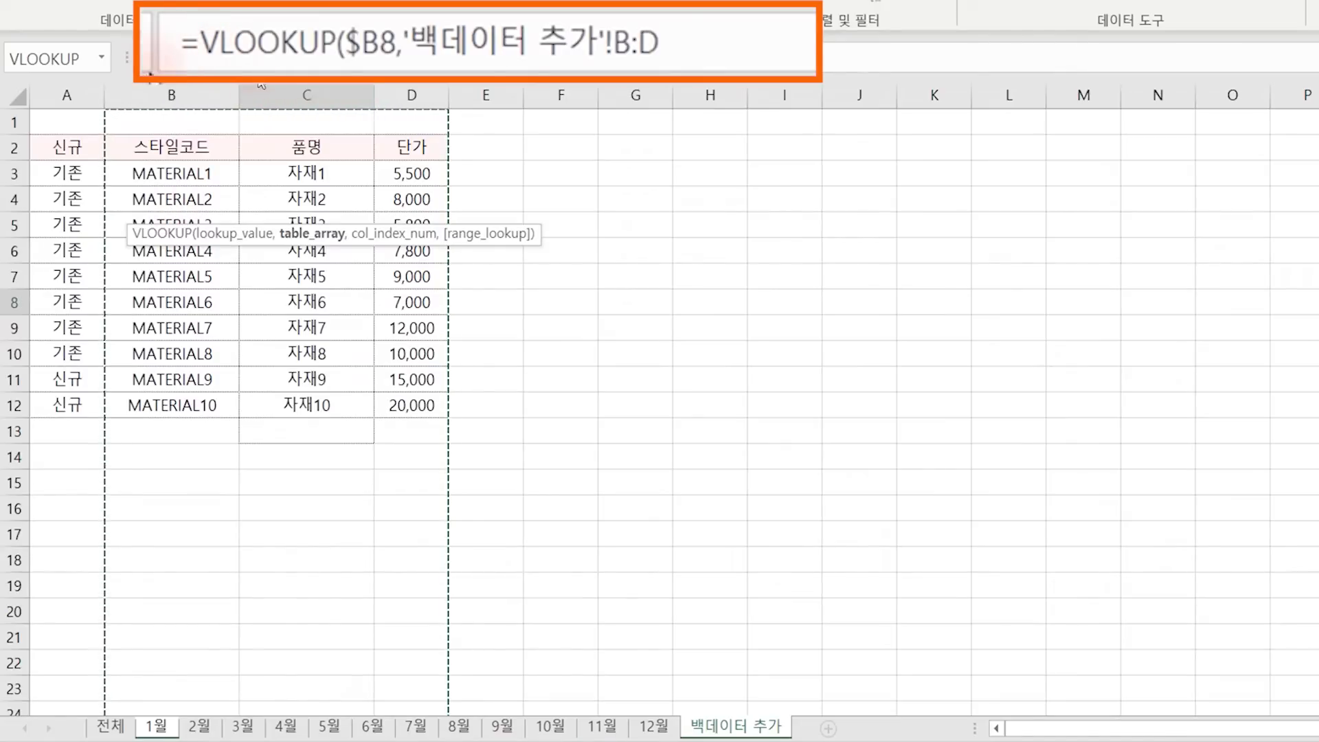
key("F4")
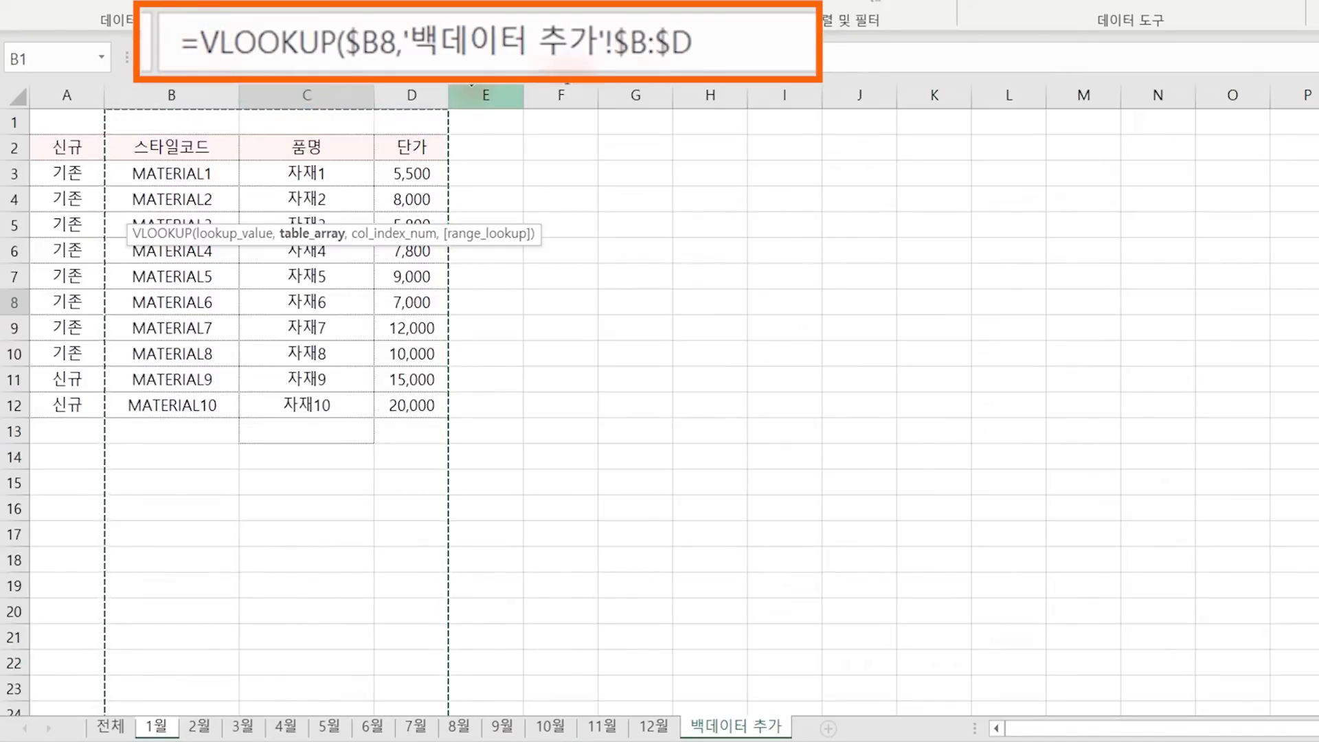
left_click(737, 39)
type(",2")
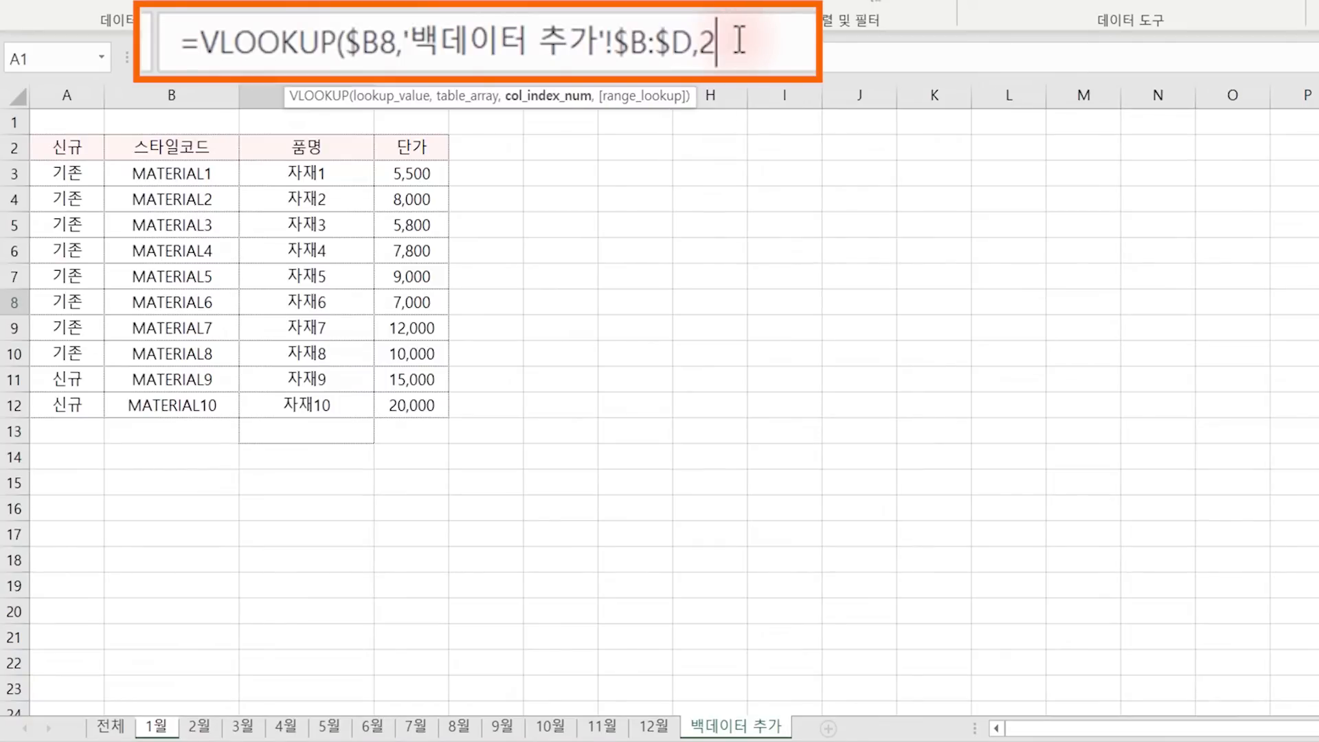
type(",0")
key("Return")
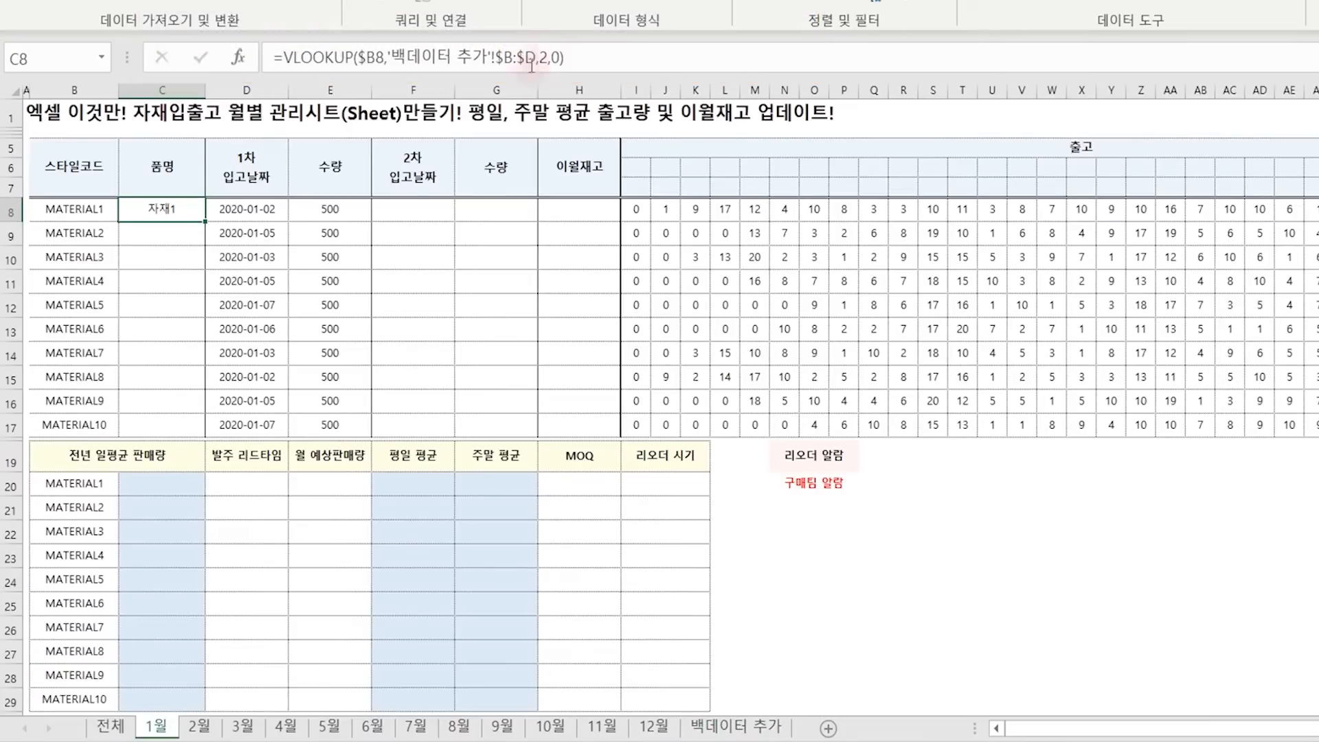
Fill the 품명 formula from C8 down to C17 without copying the formatting.
double_click(205, 221)
left_click(216, 449)
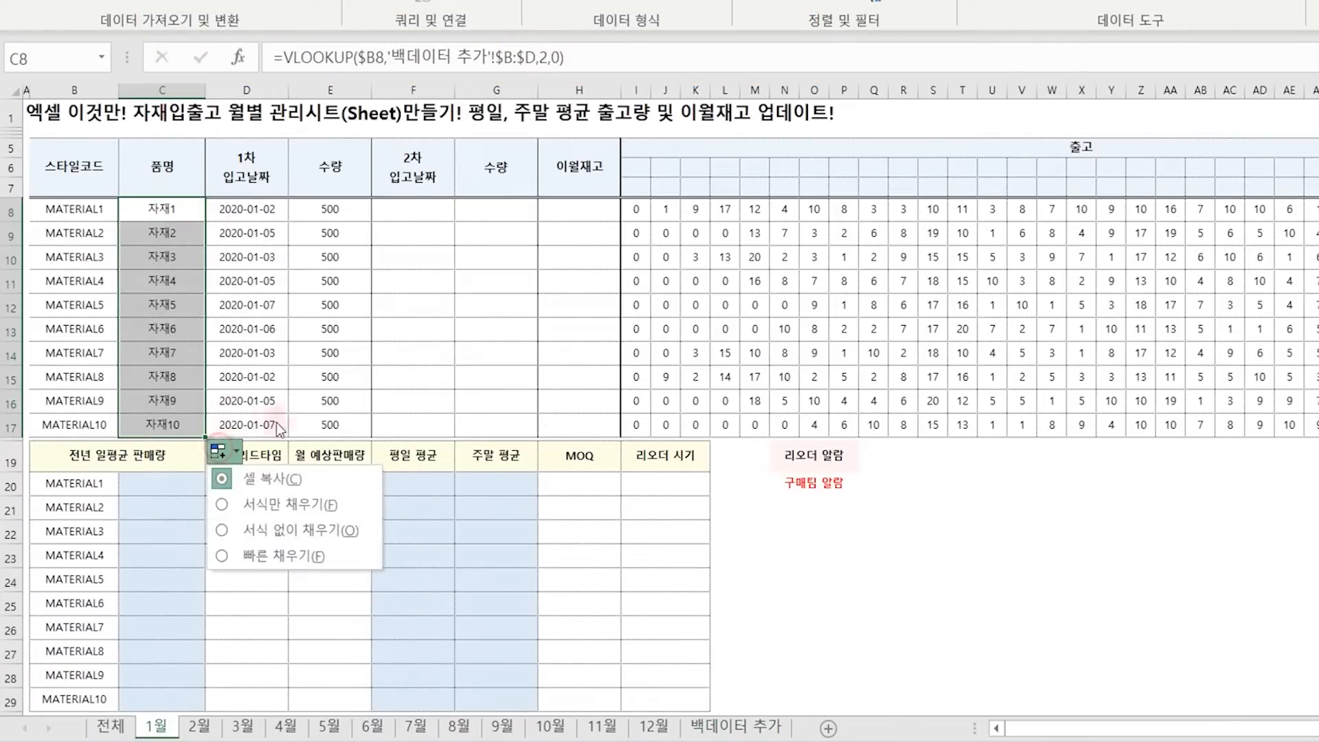
left_click(288, 533)
left_click(297, 307)
left_click(401, 217)
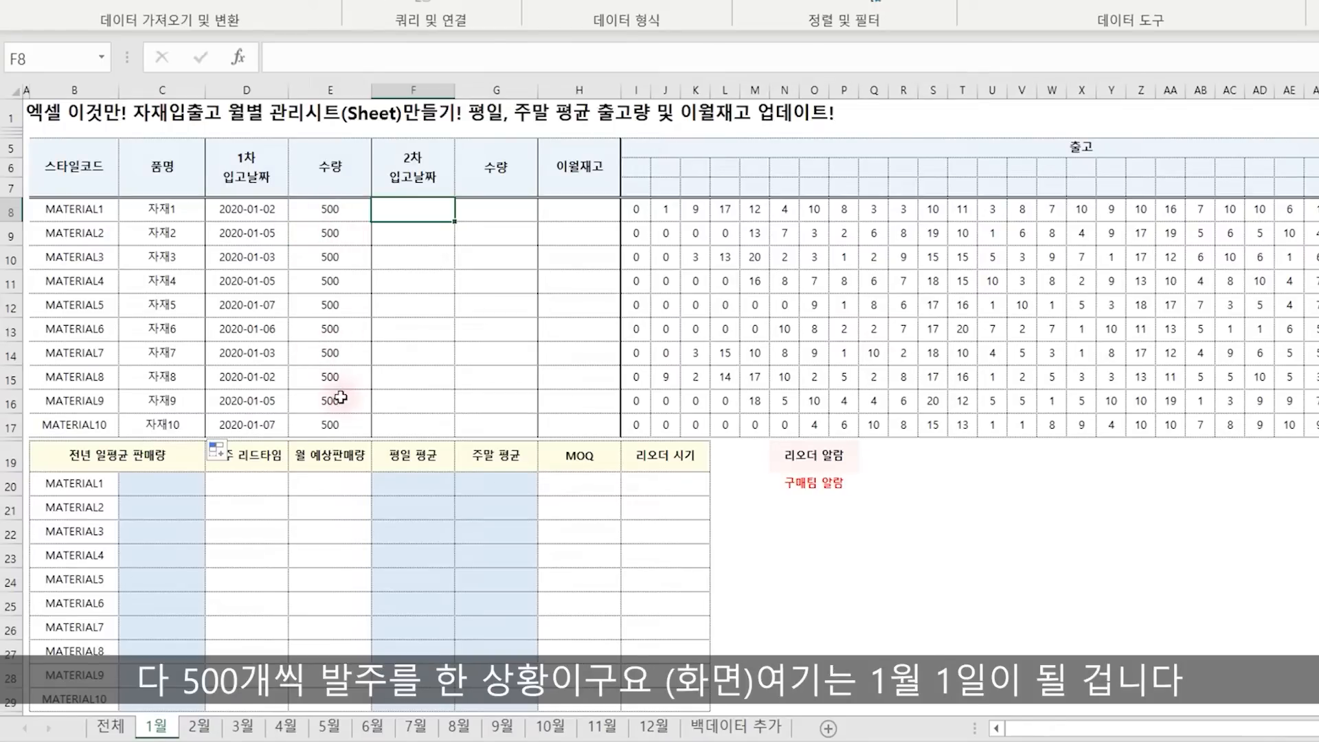
Enter the date 1/1 in I7 as the first day of the 출고 header and reselect that cell.
left_click(636, 186)
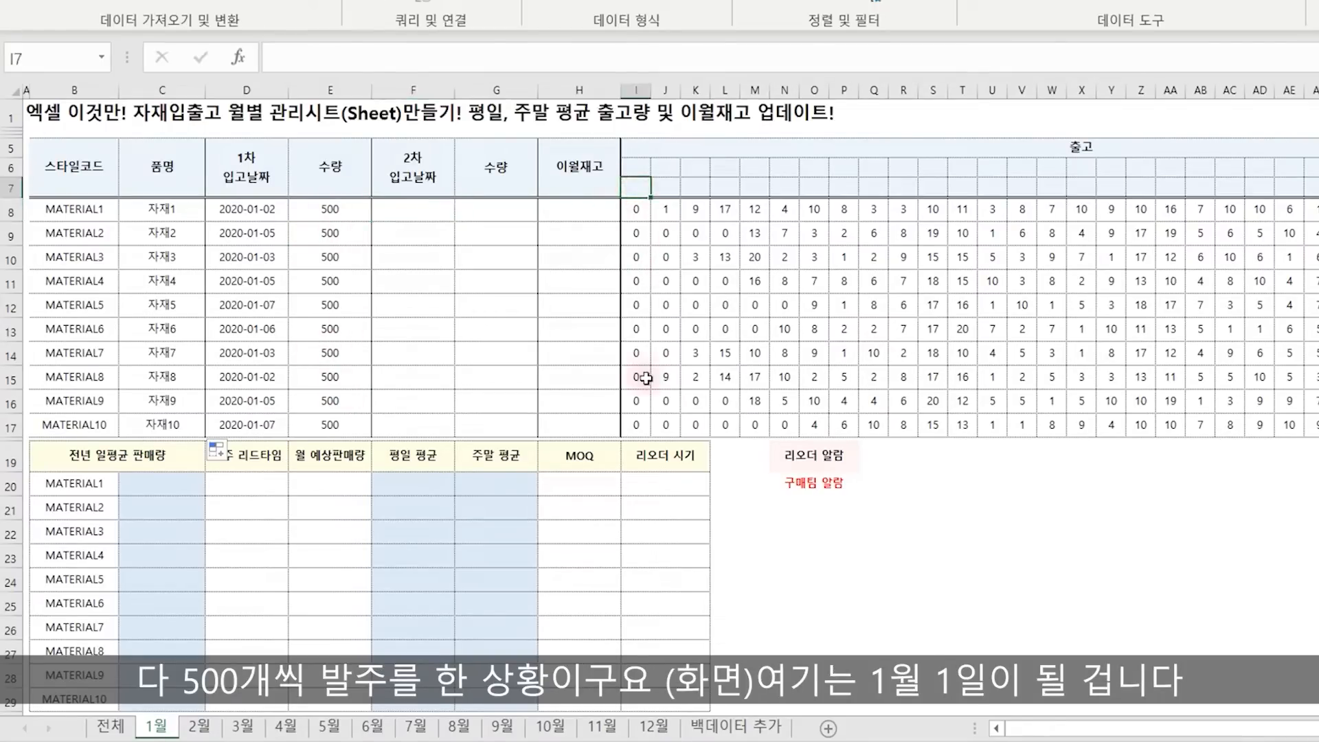
type("1/1")
key("Return")
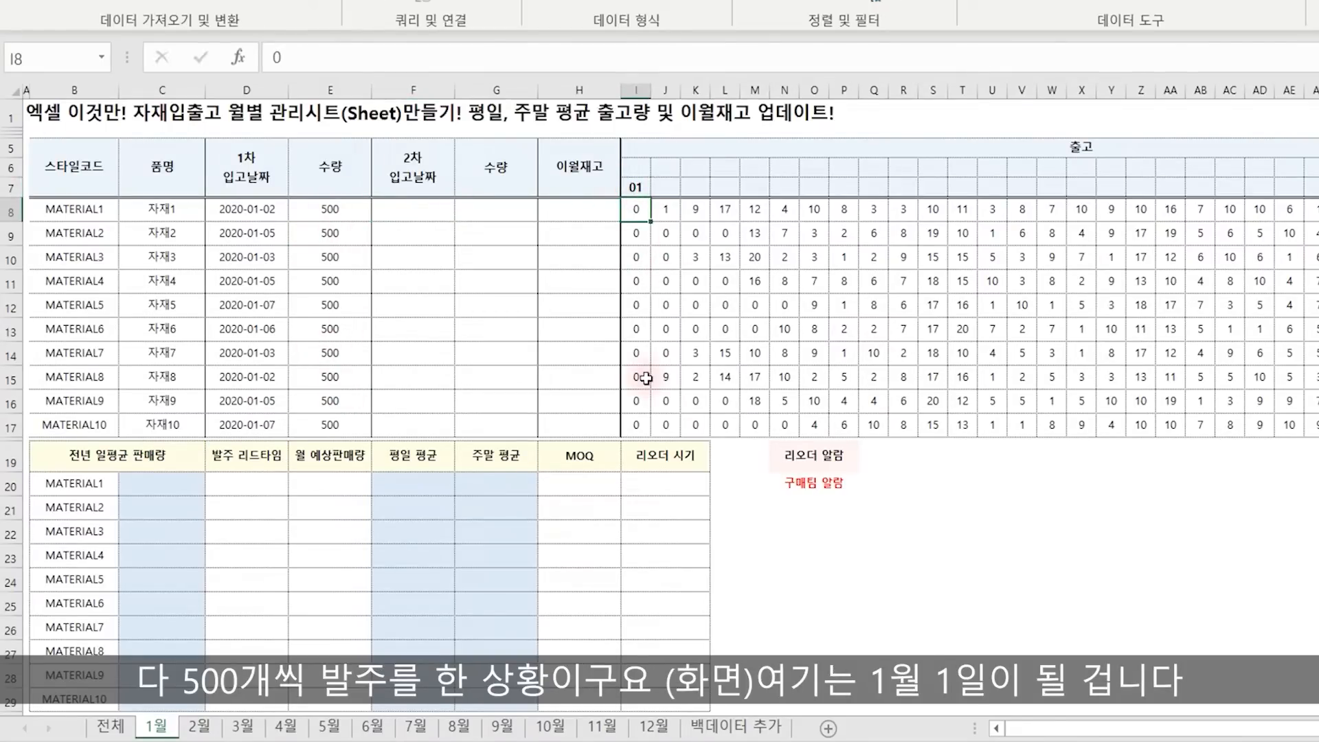
key("Up")
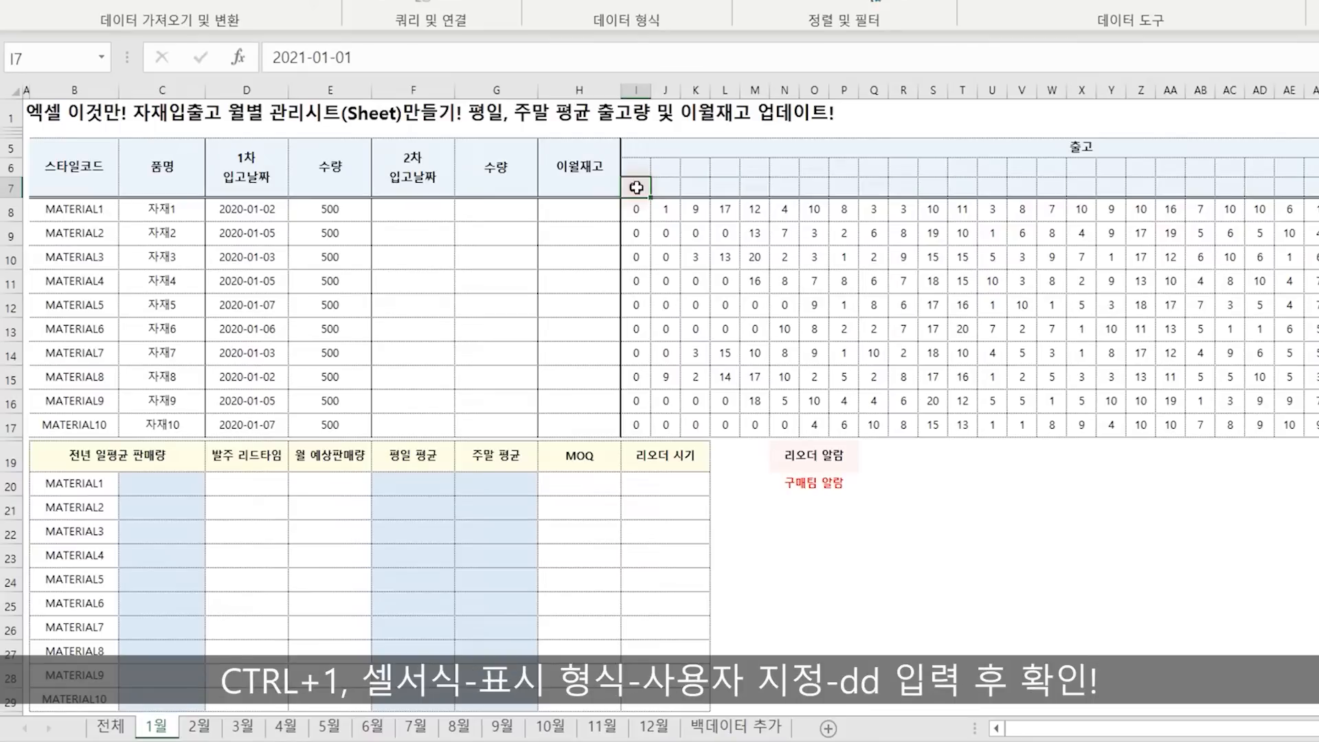
Apply the custom number format dd to the date in cell I7.
key("ctrl+1")
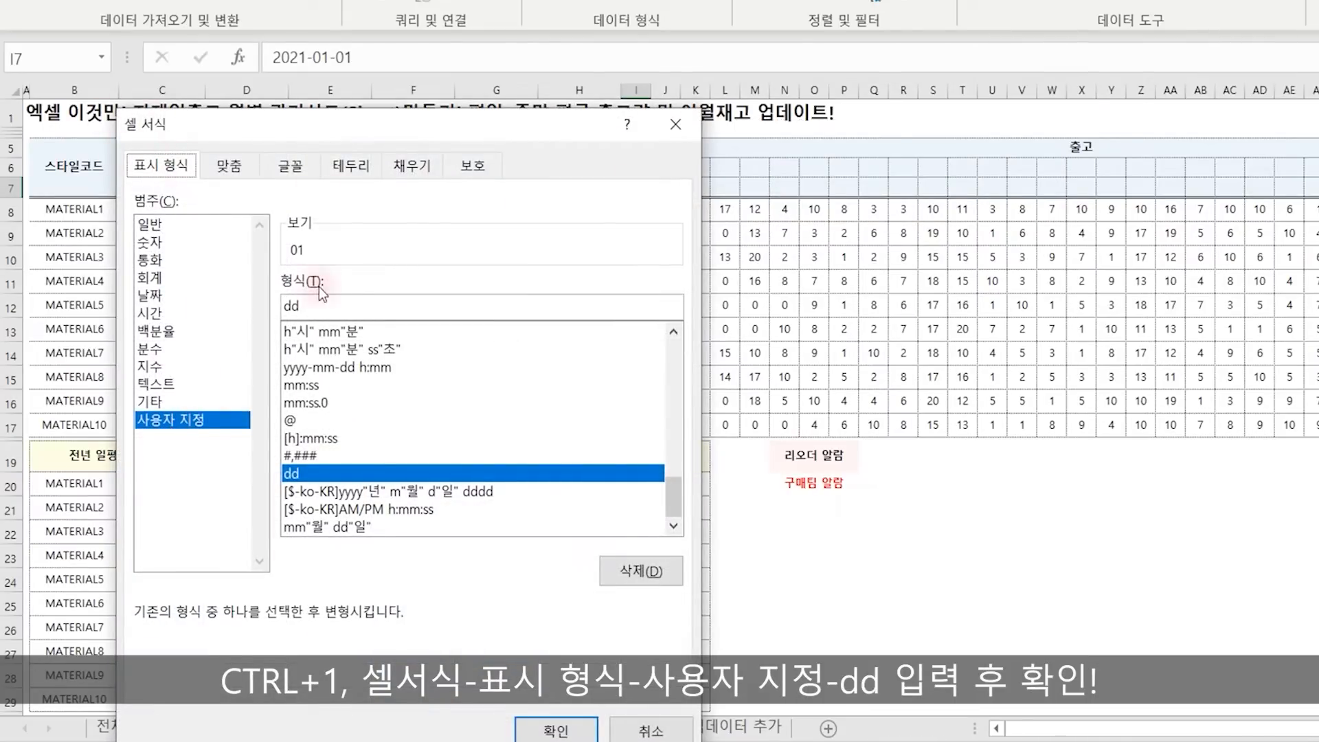
left_click(313, 307)
left_click(556, 729)
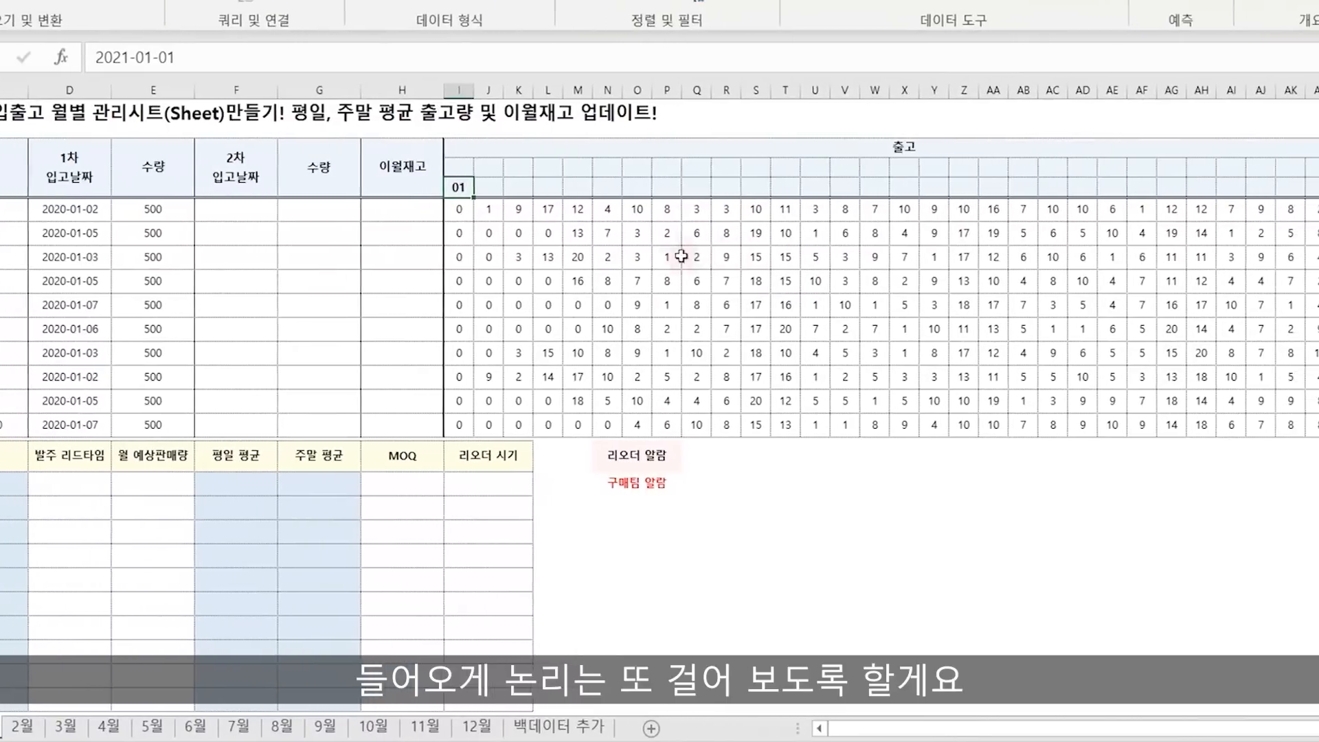
Begin an IF formula in J7 with the logical test I7=EOMONTH(I7,0).
left_click(435, 187)
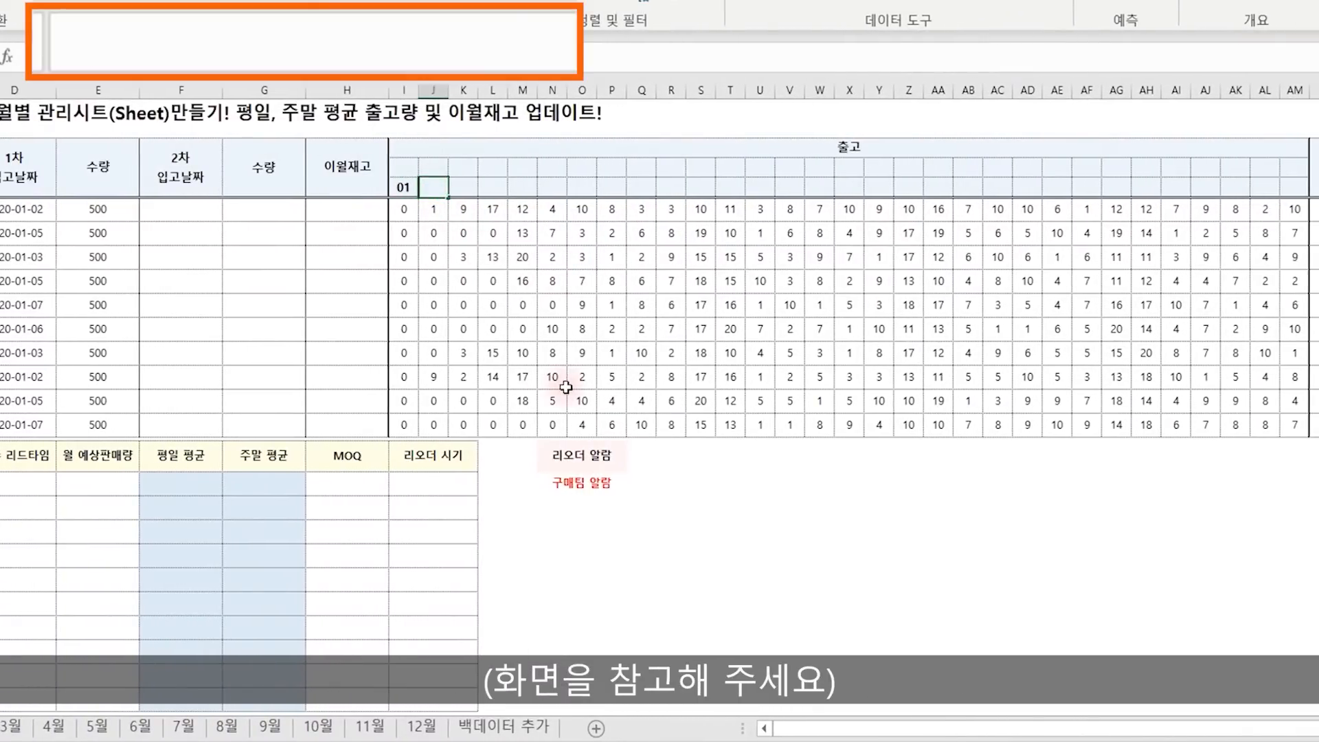
type("=IF(")
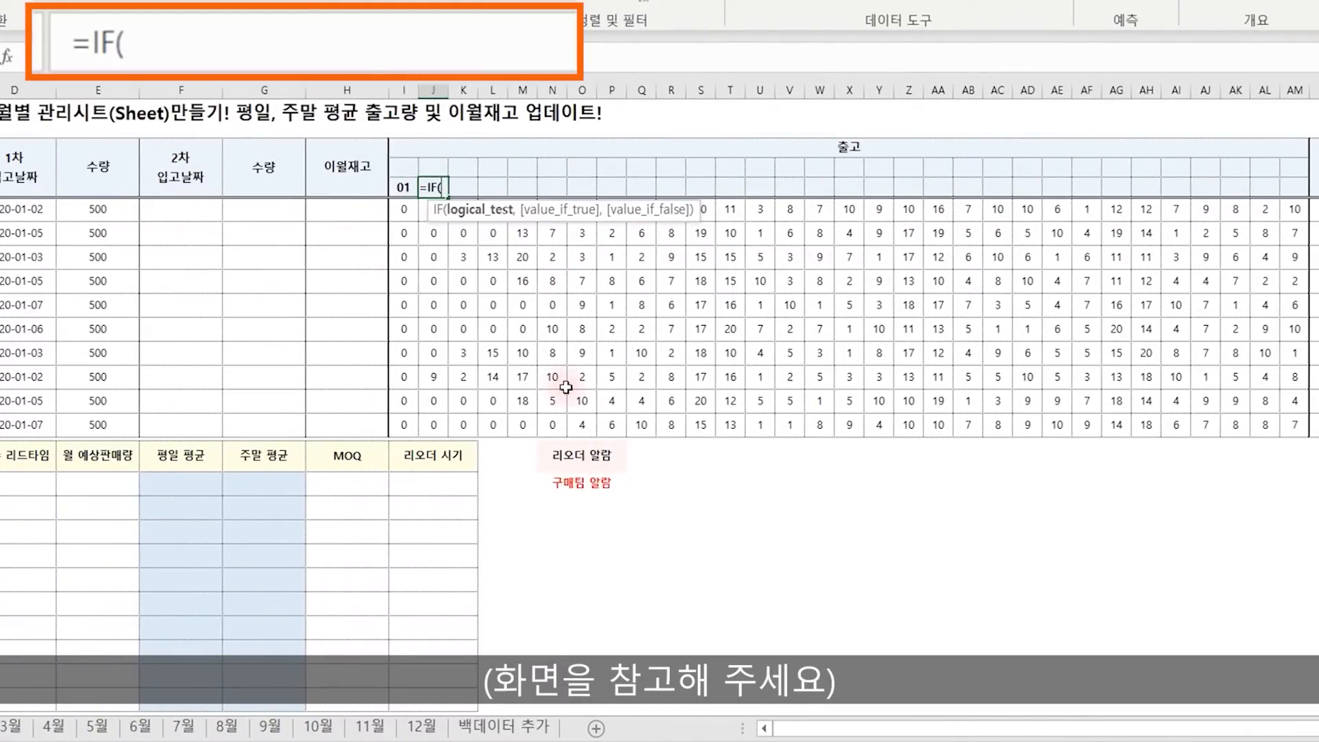
key("Left")
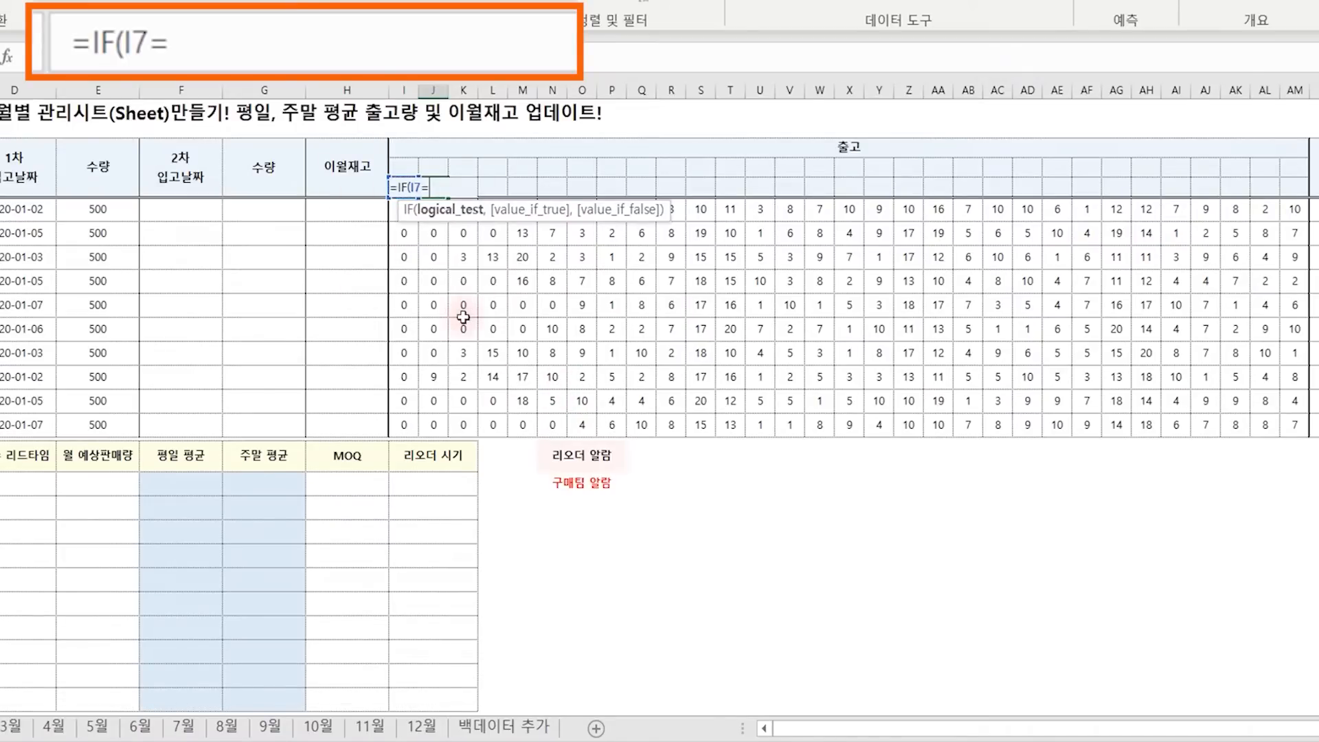
type("EOM")
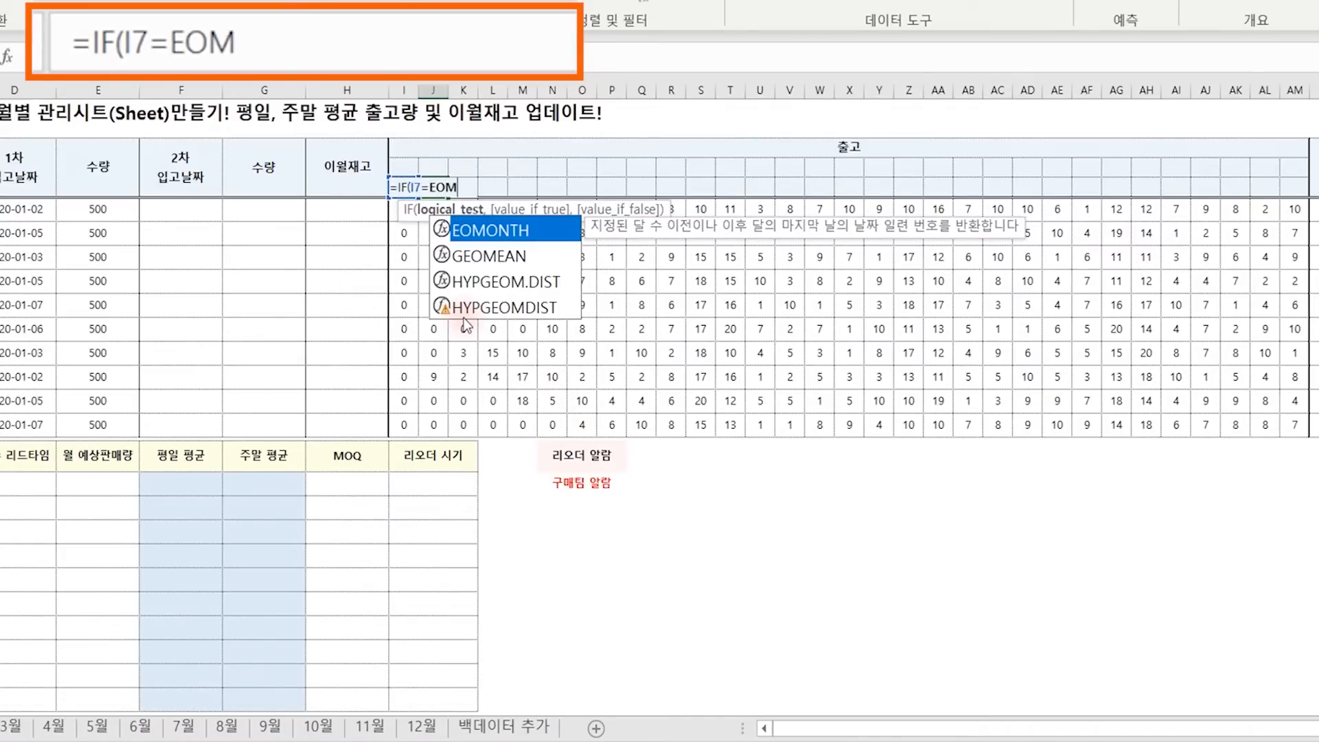
key("Tab")
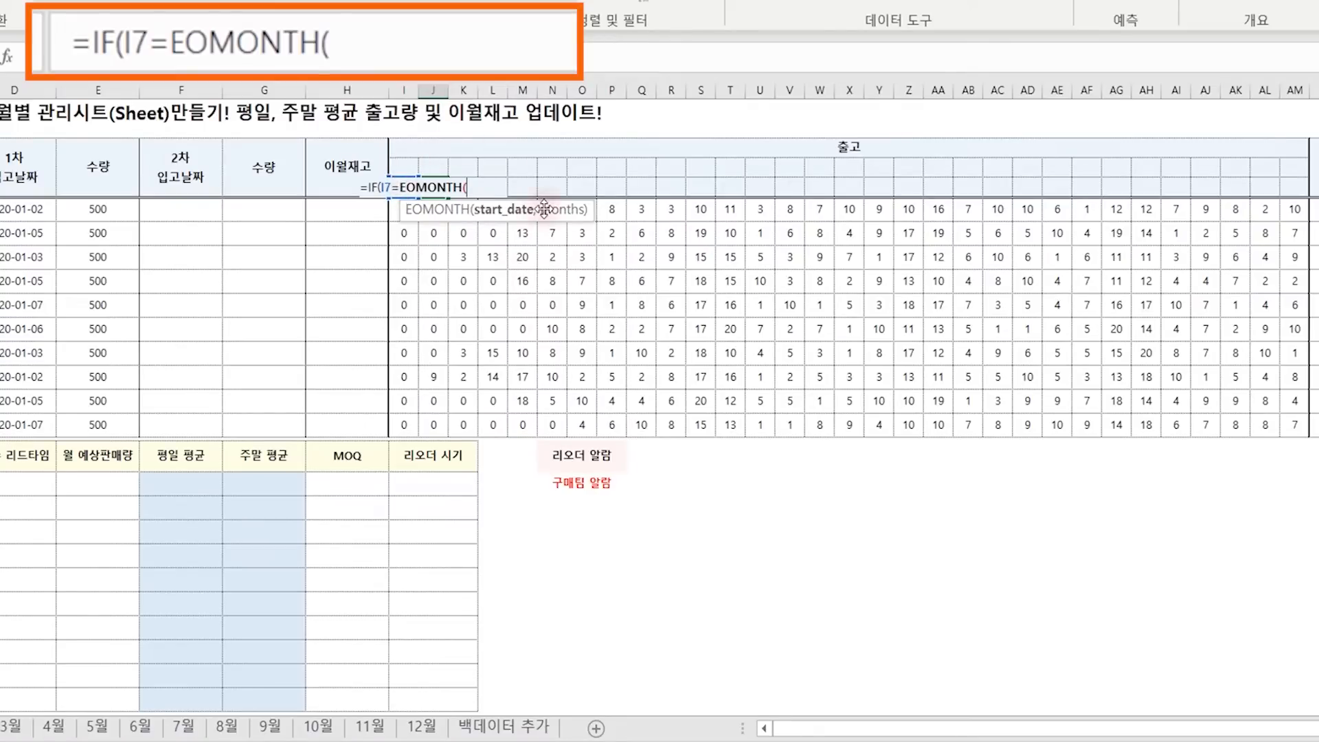
type("I7,0")
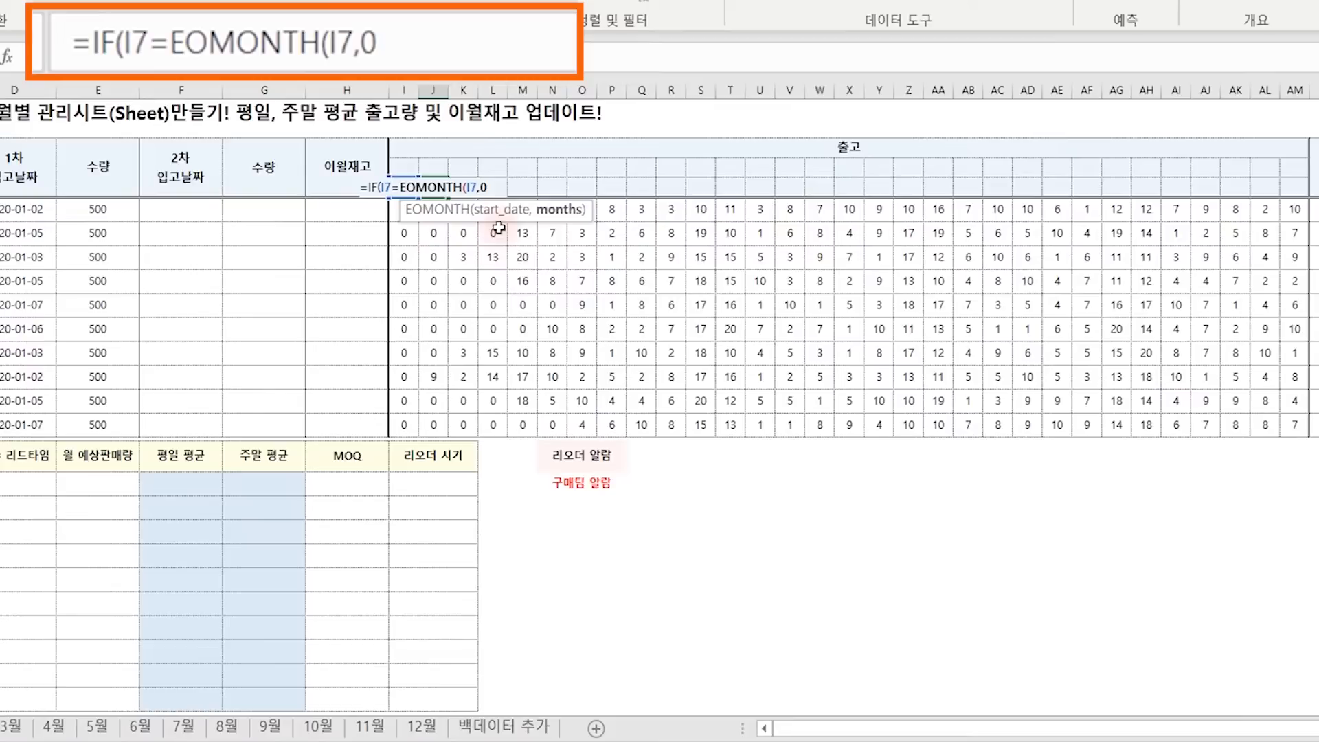
type(")")
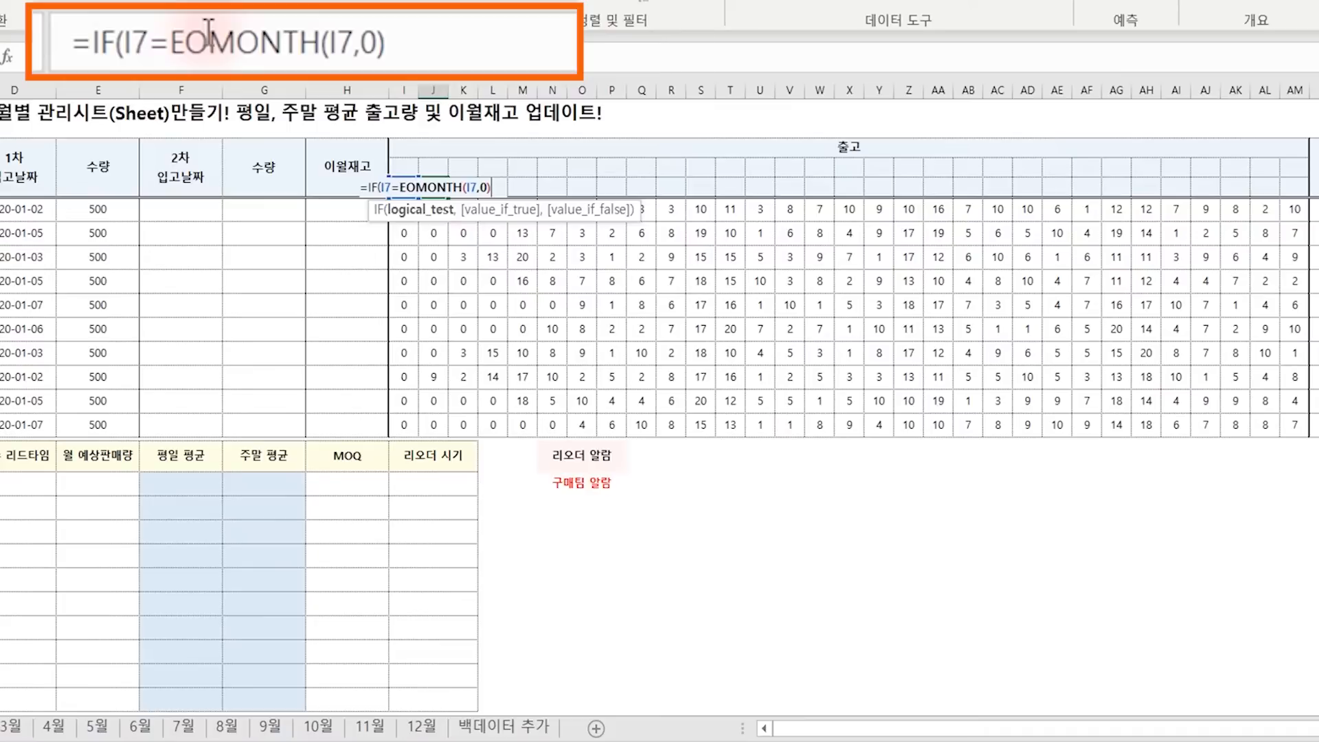
left_click(439, 47)
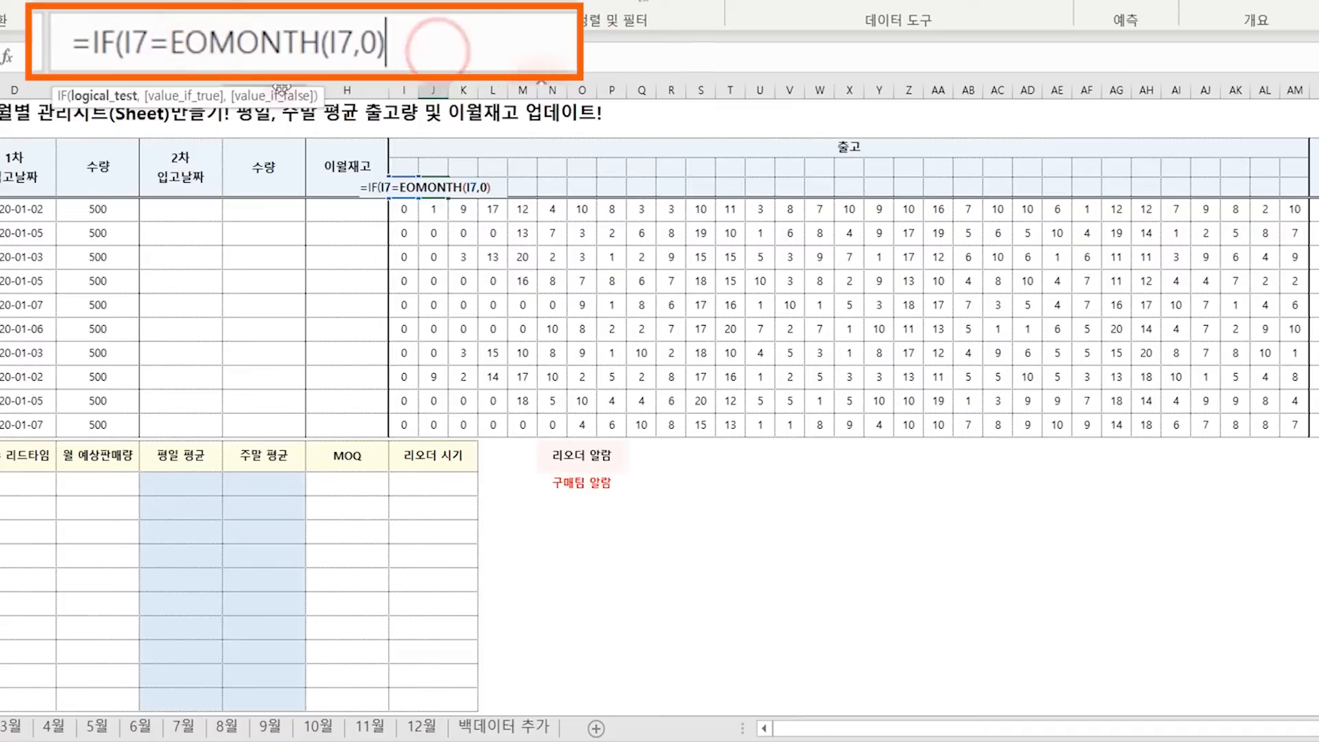
Complete the J7 formula as =IF(I7=EOMONTH(I7,0),"",I7+1), returning empty text at month end and the following day otherwise.
type(",")
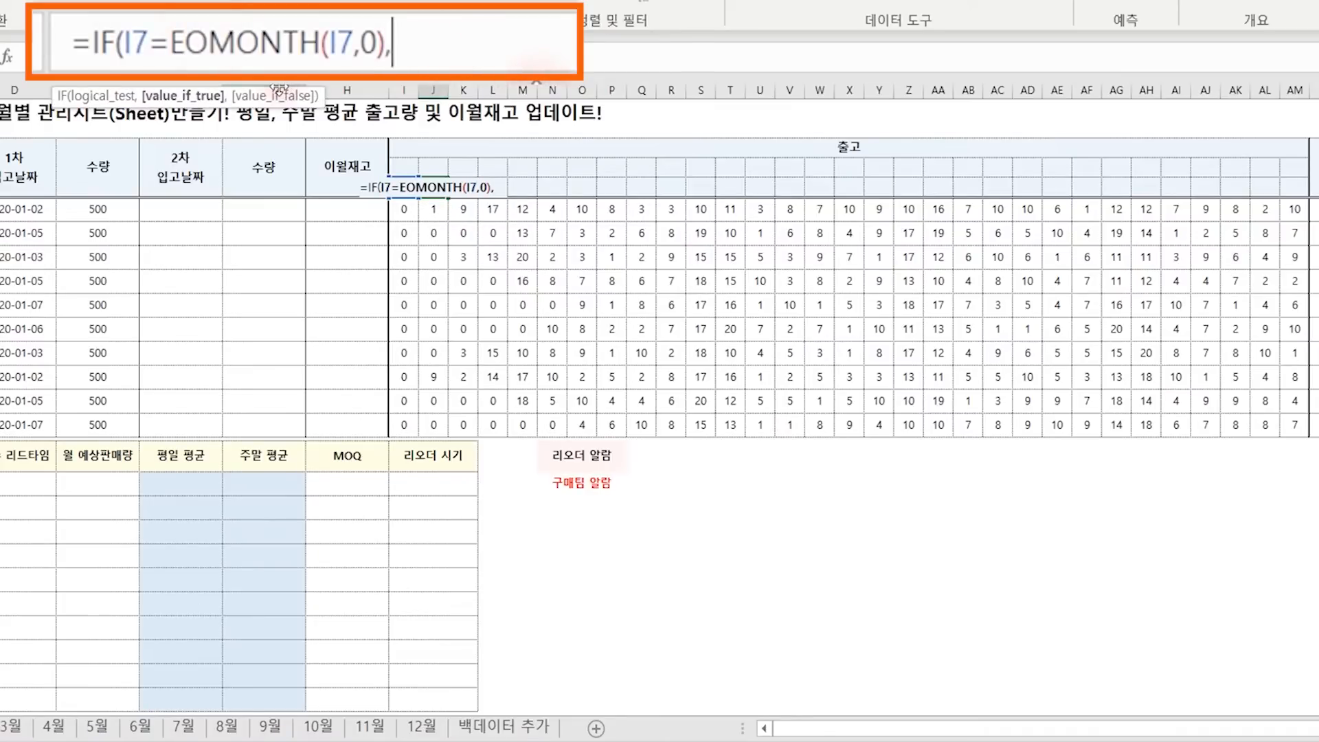
type("I7+1")
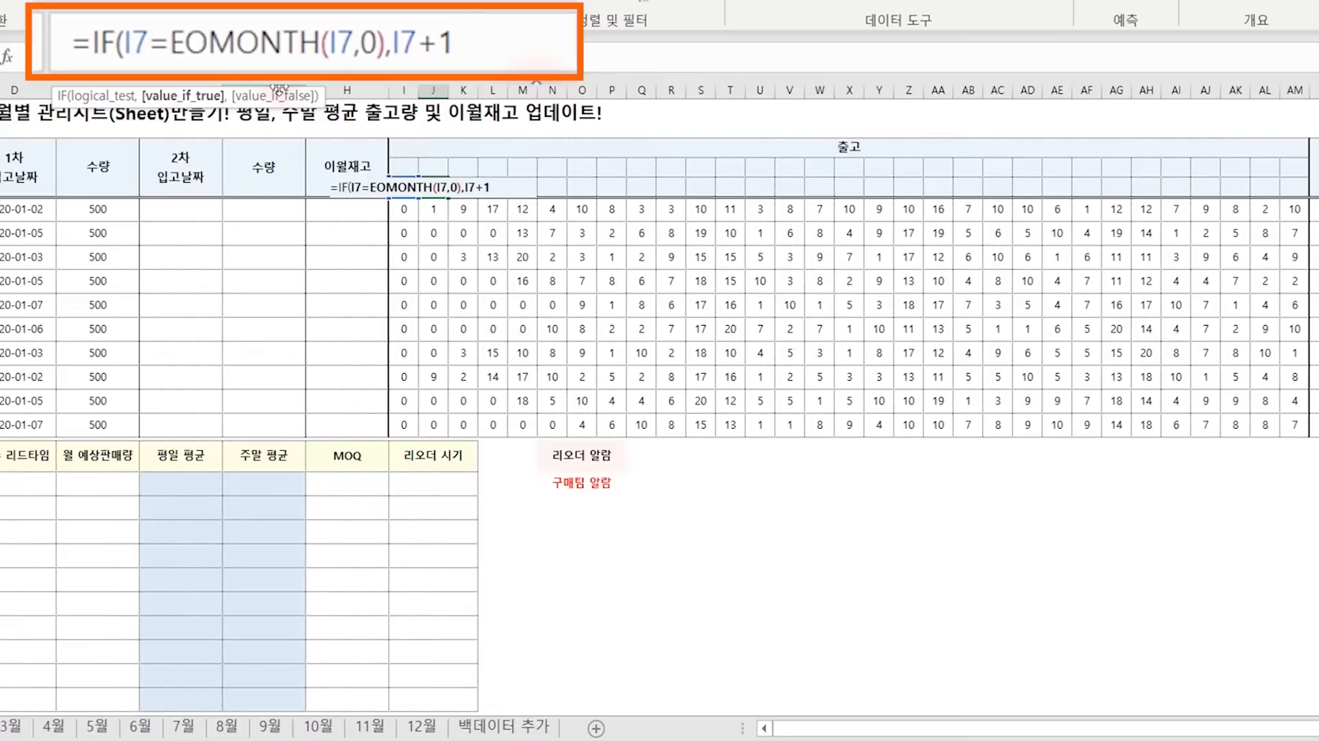
type(",")
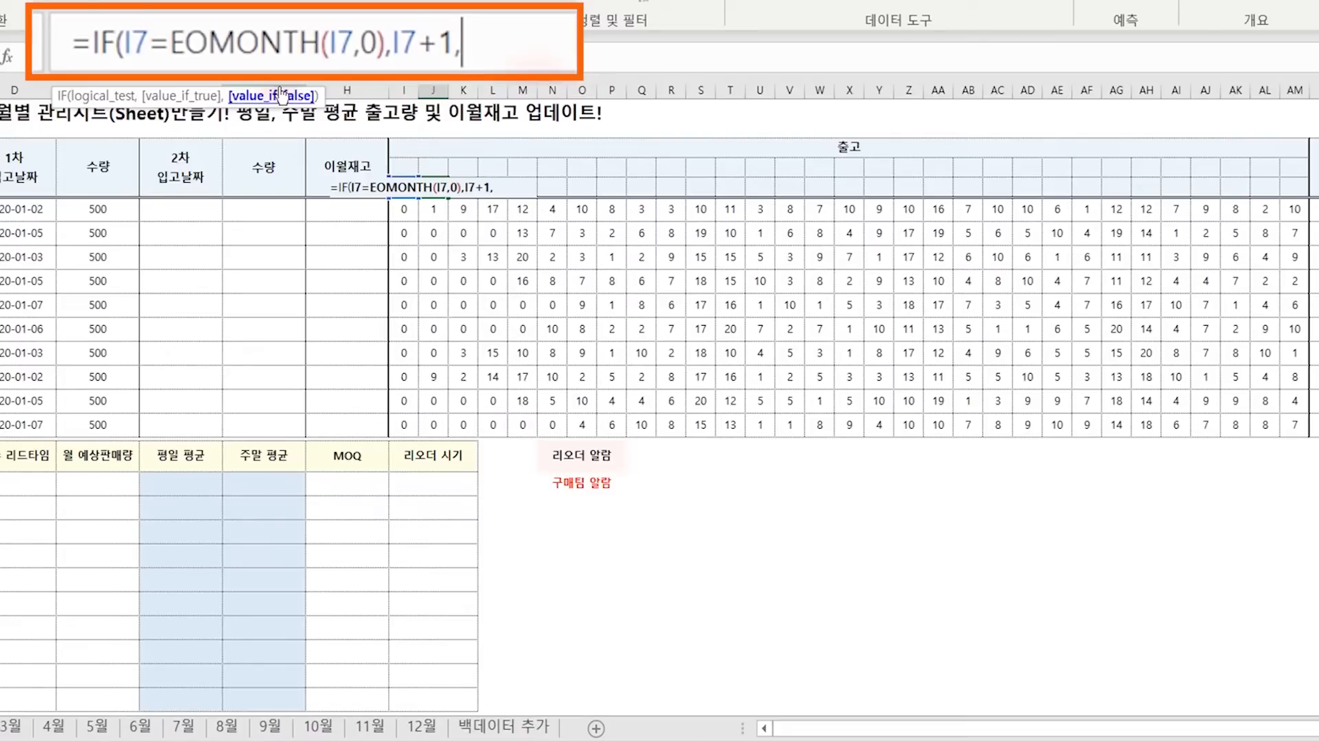
key("Left")
key("Left")
key("Left")
key("Left")
key("Left")
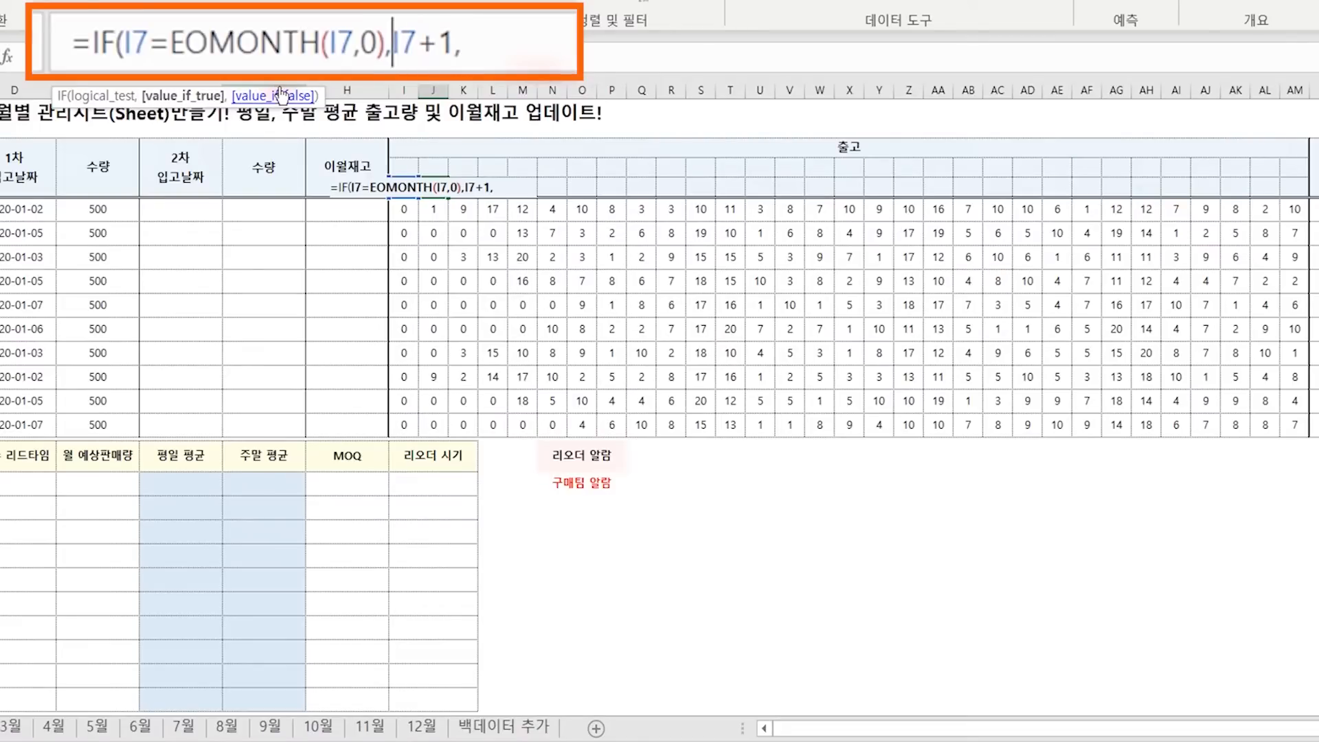
type("\"\"")
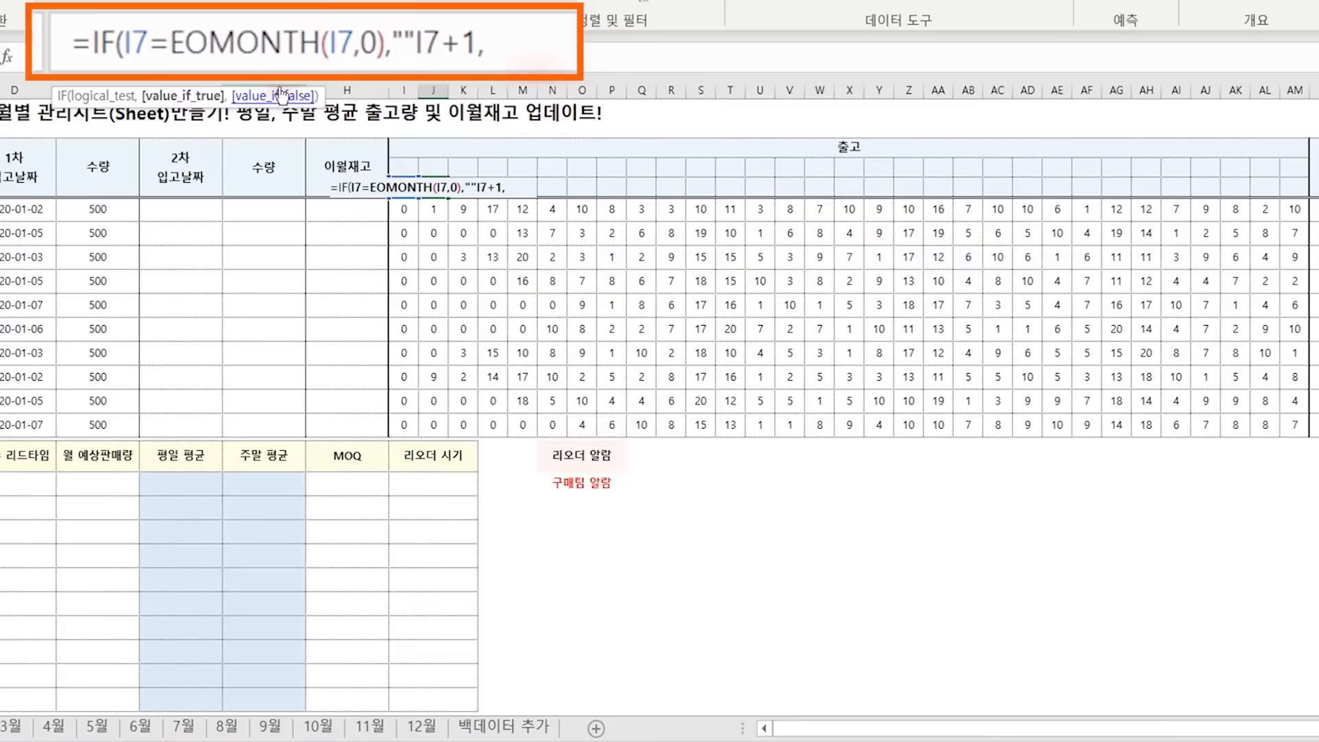
type(",")
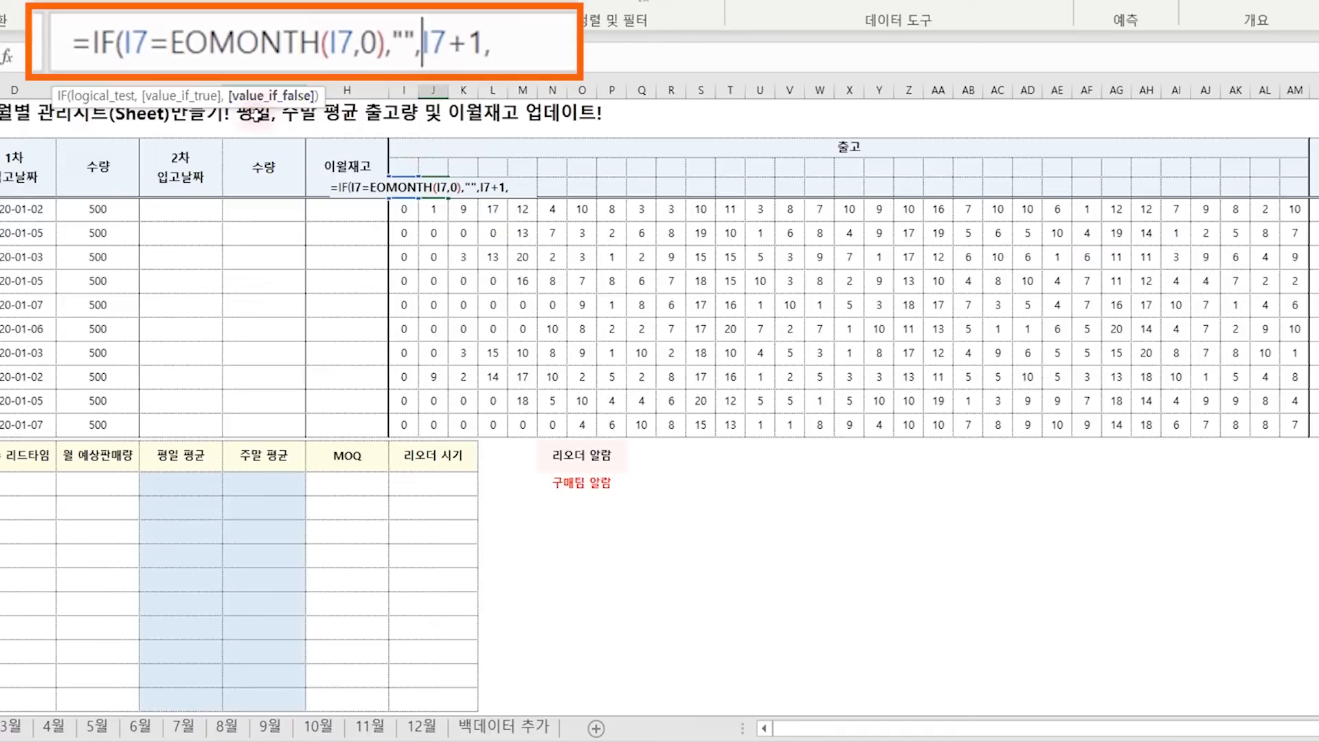
key("End")
key("BackSpace")
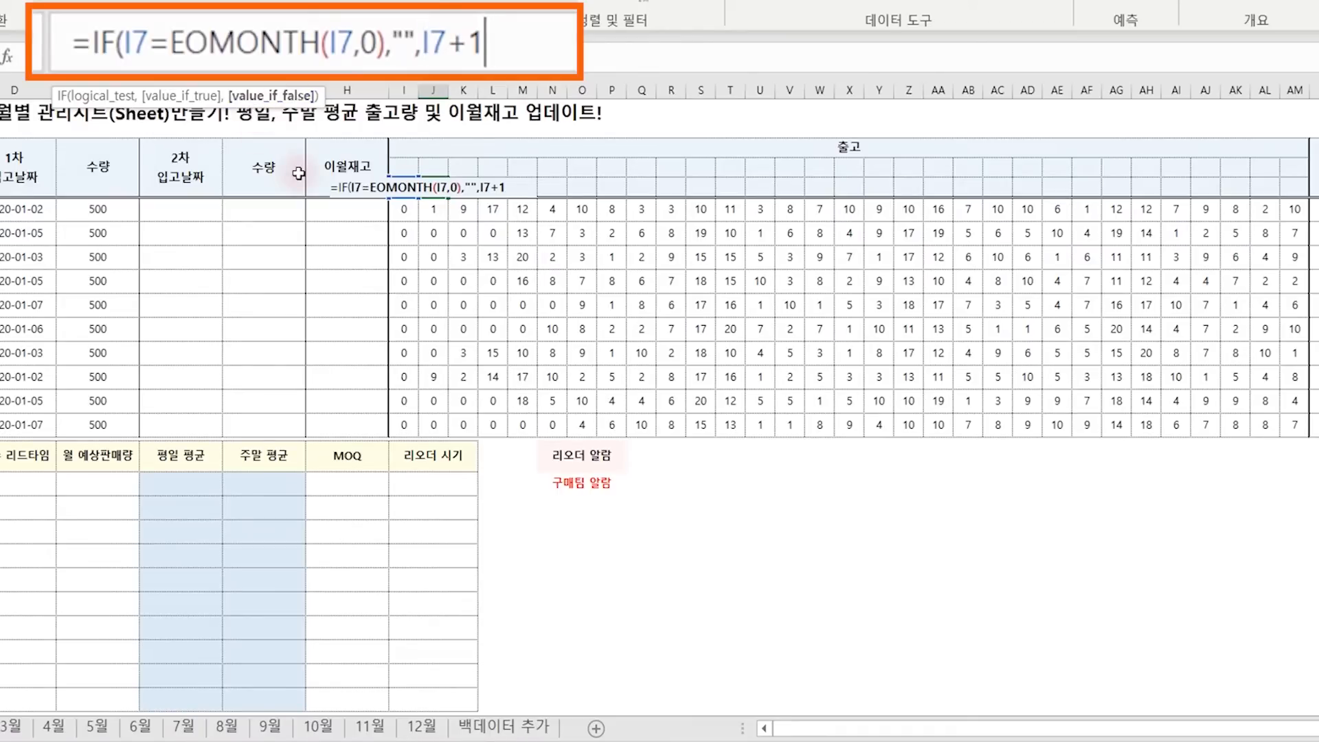
type(")")
key("ctrl+Return")
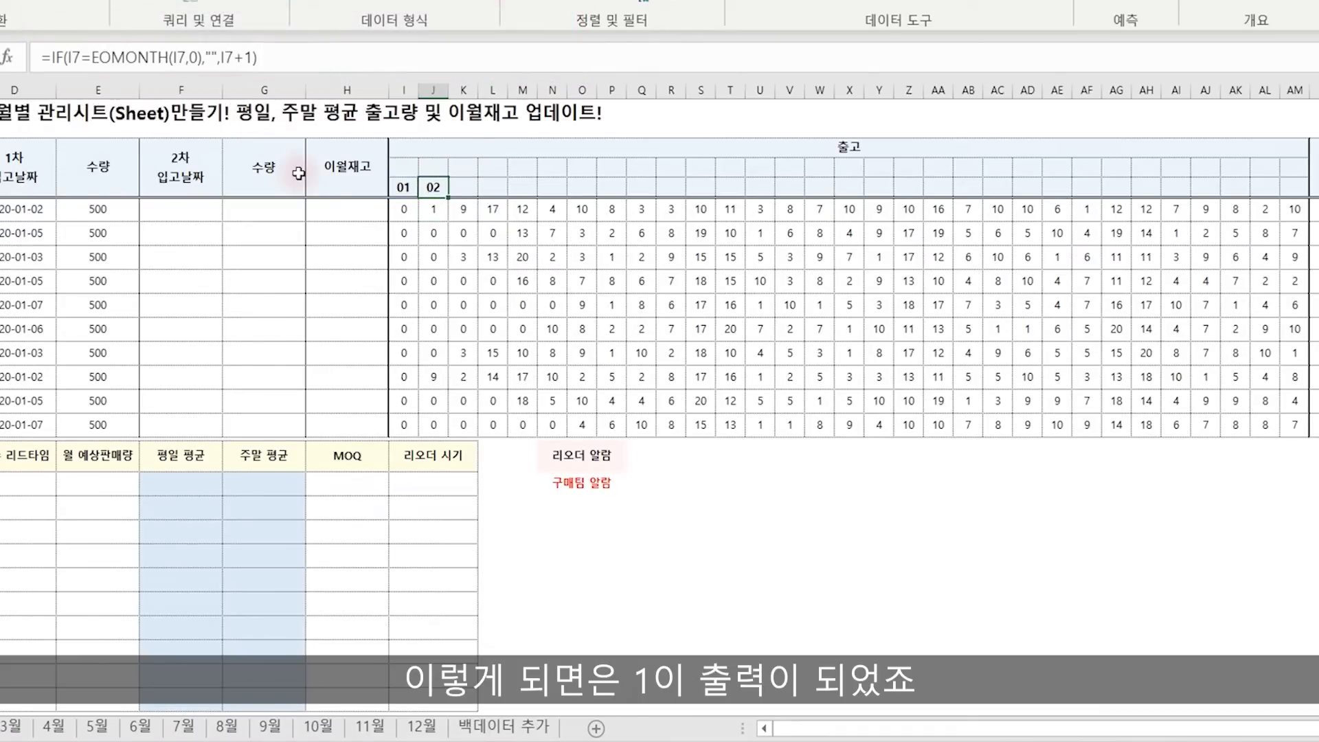
Fill the J7 date formula across row 7 through AM7 and check the contents of I7 and J7.
left_click_drag(445, 202, 1298, 200)
left_click(1314, 210)
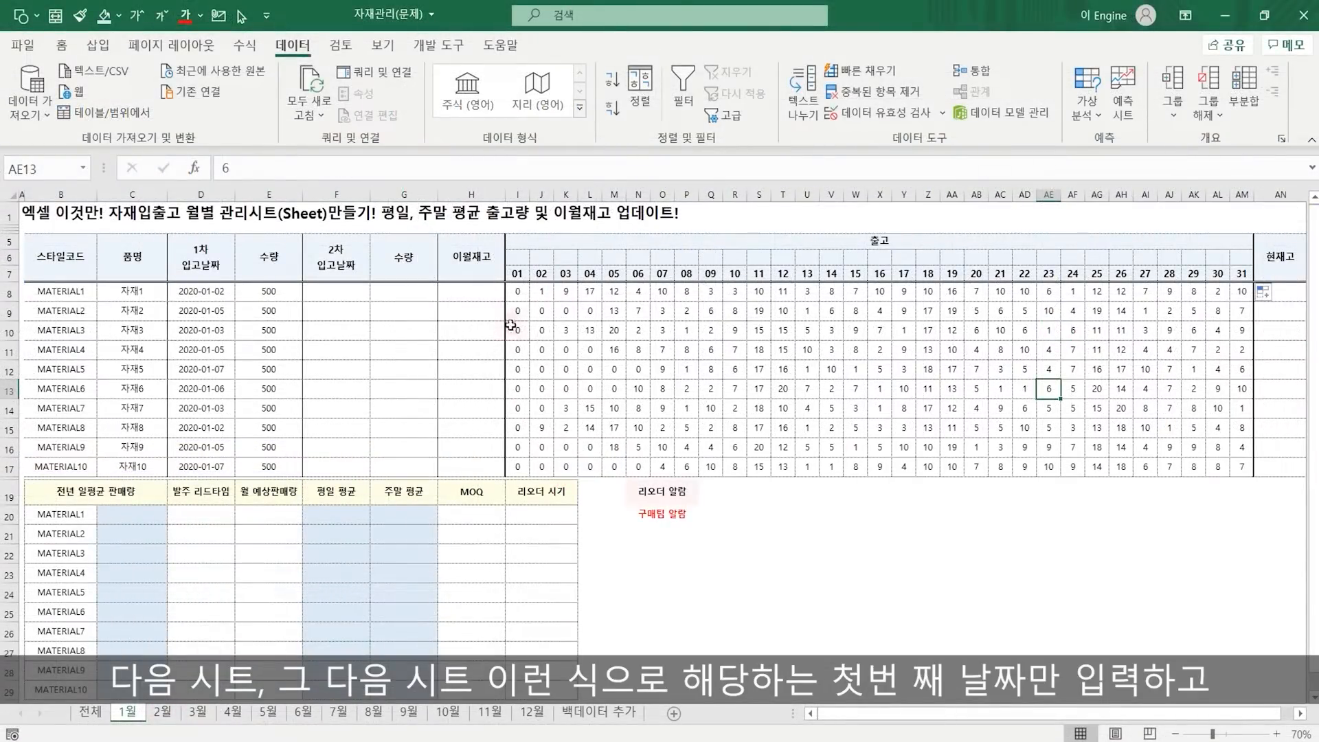
left_click(517, 274)
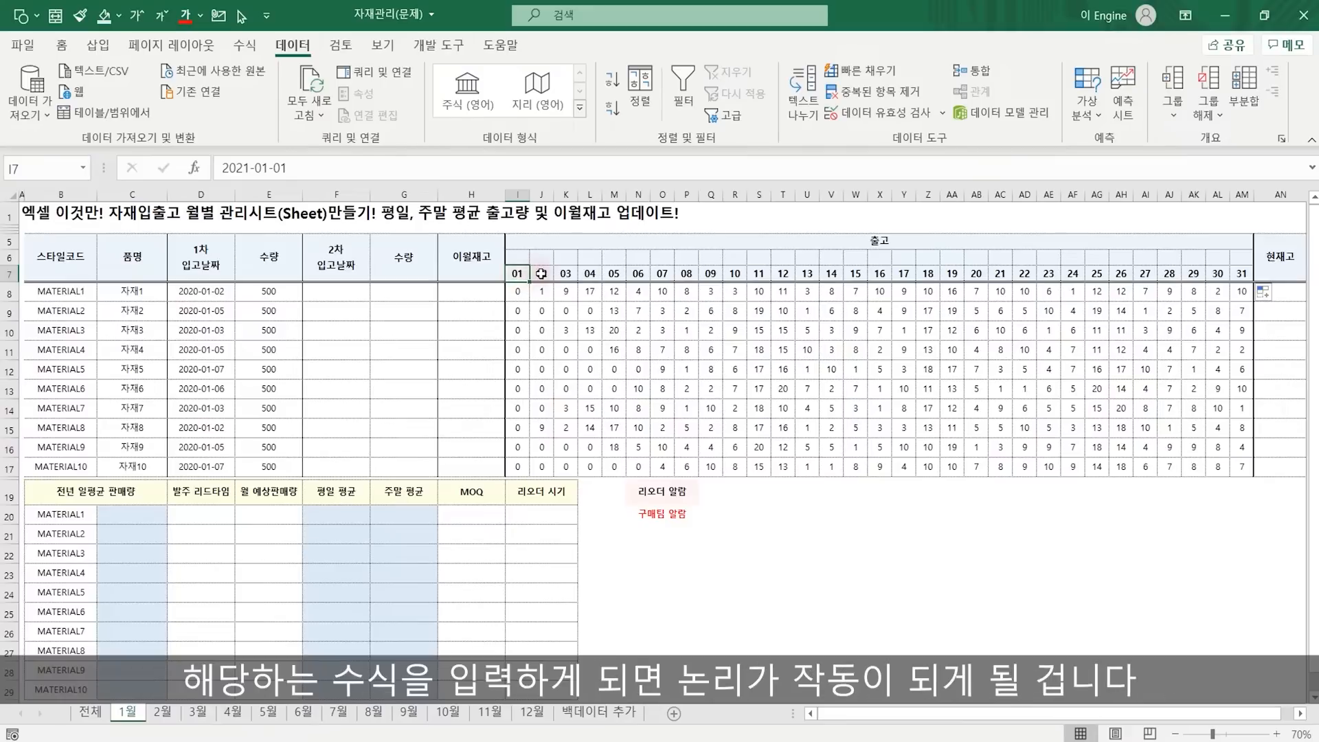
left_click(542, 274)
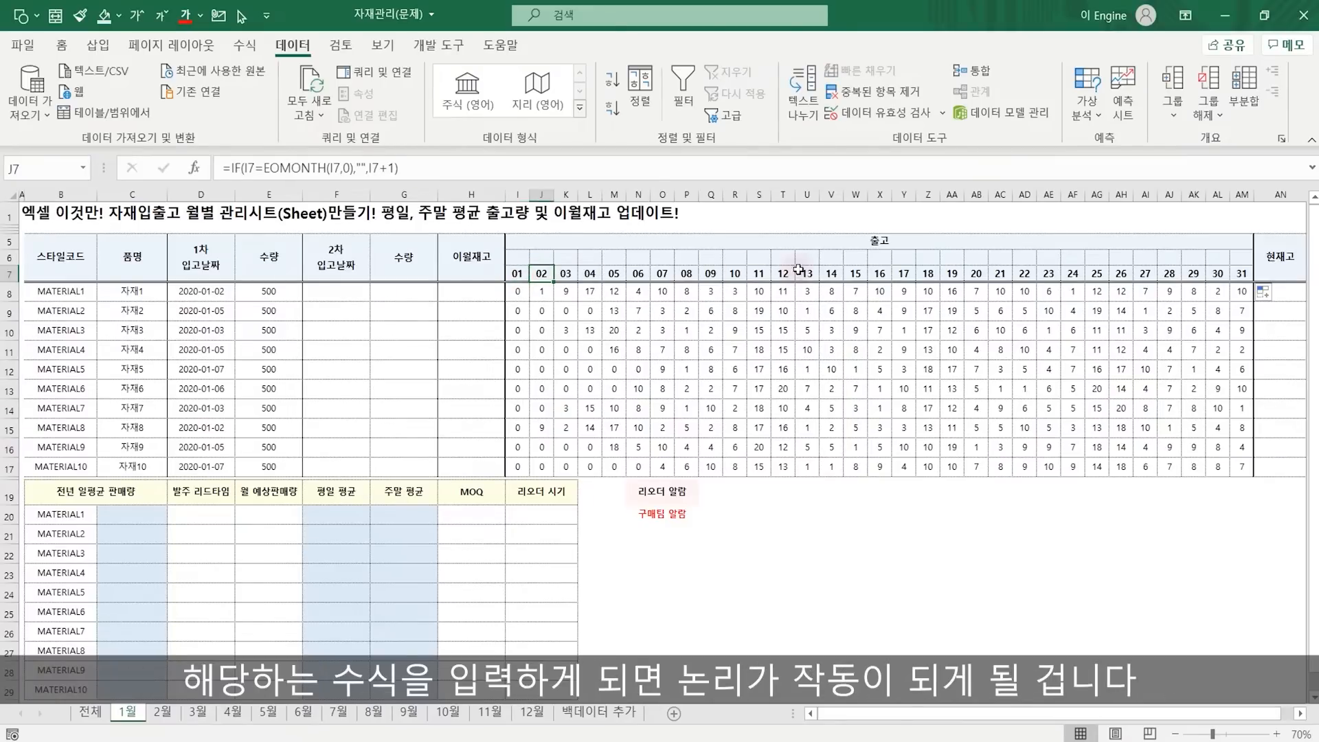
Enter =TEXT(I7,"AAA") in I6 to output the weekday of the date below.
left_click(517, 260)
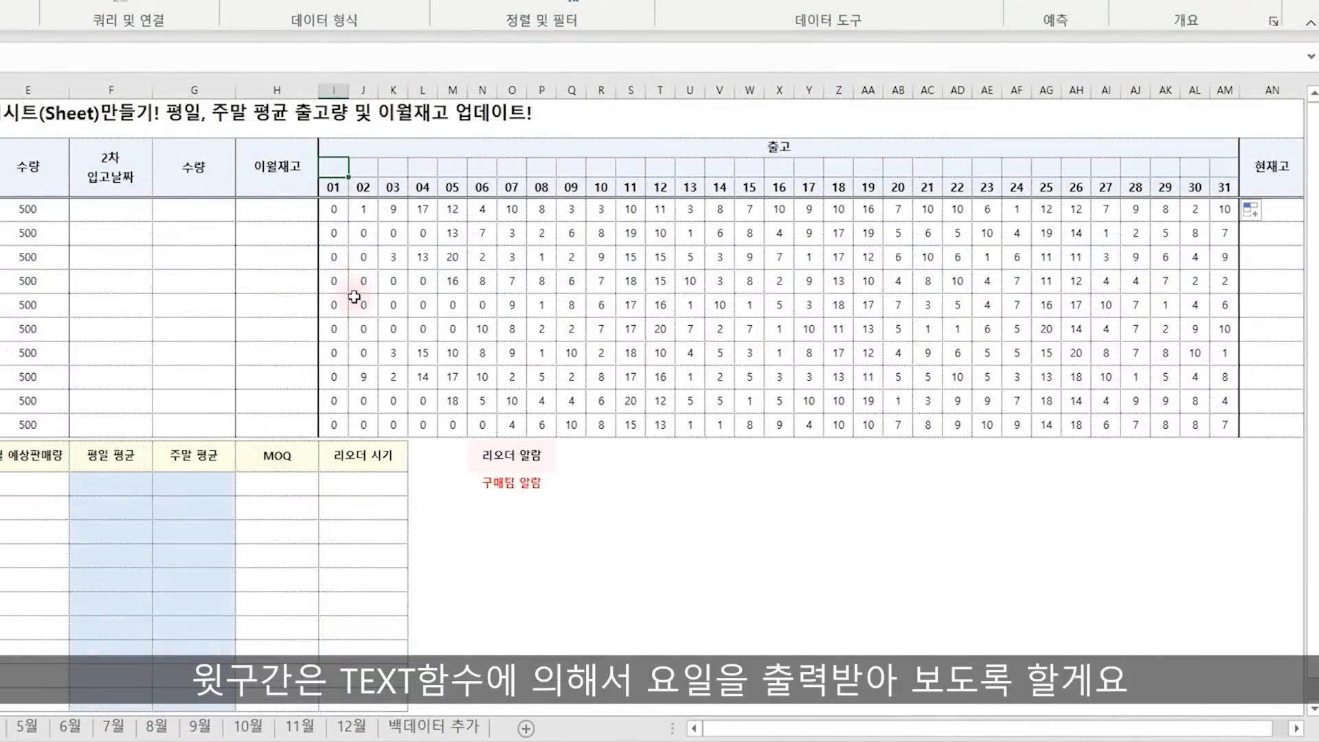
type("=")
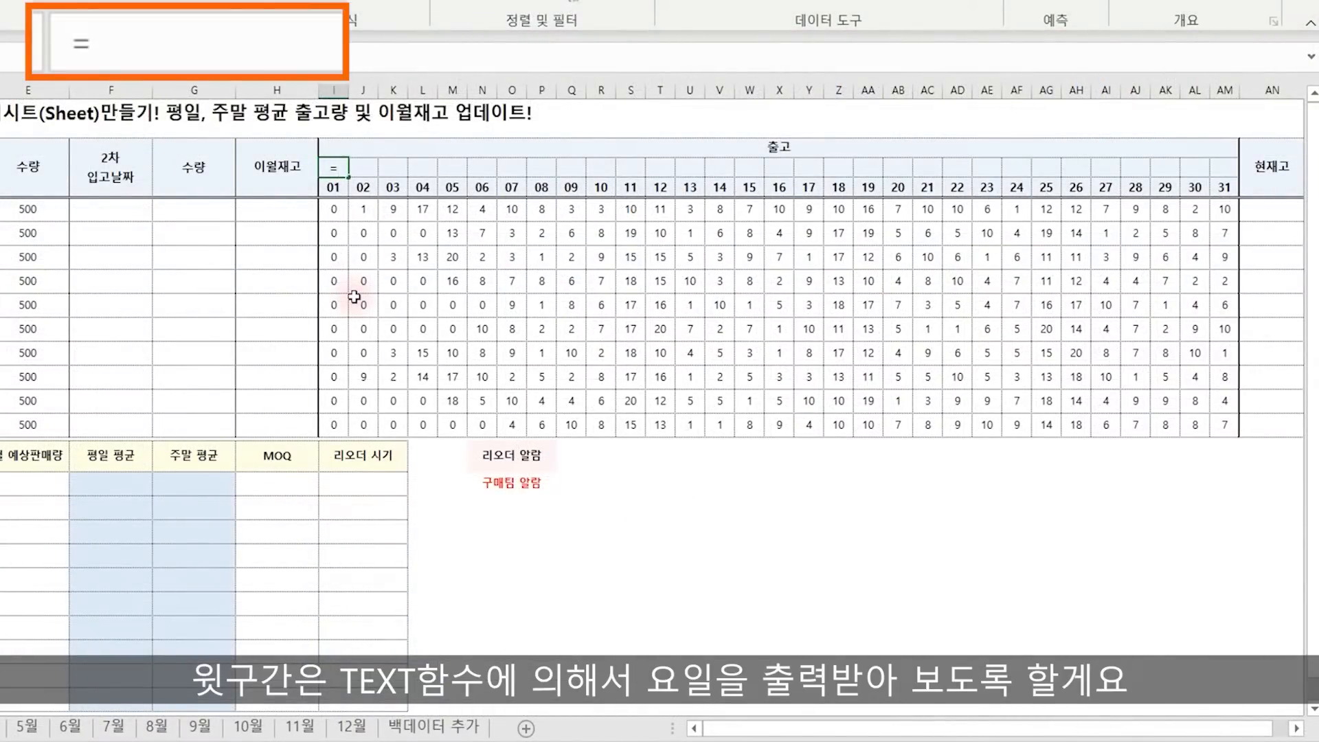
type("TEXT(")
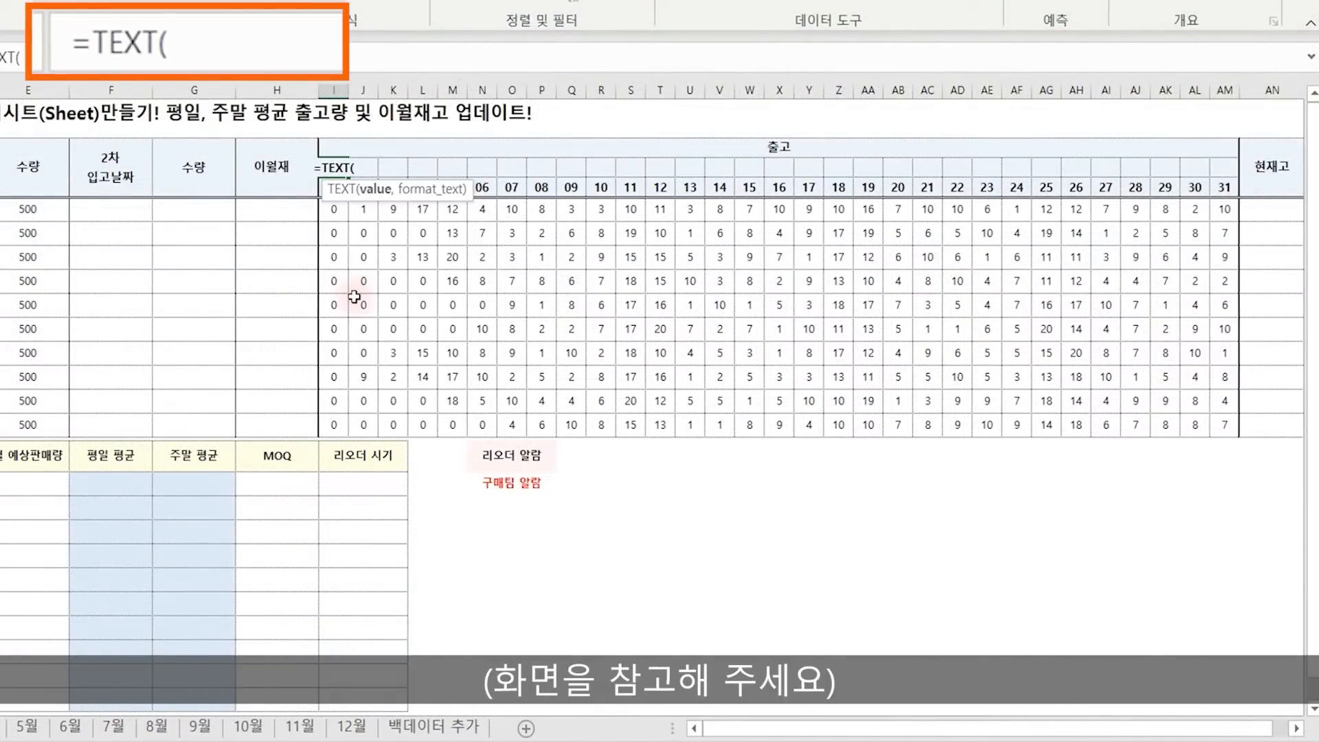
key("Down")
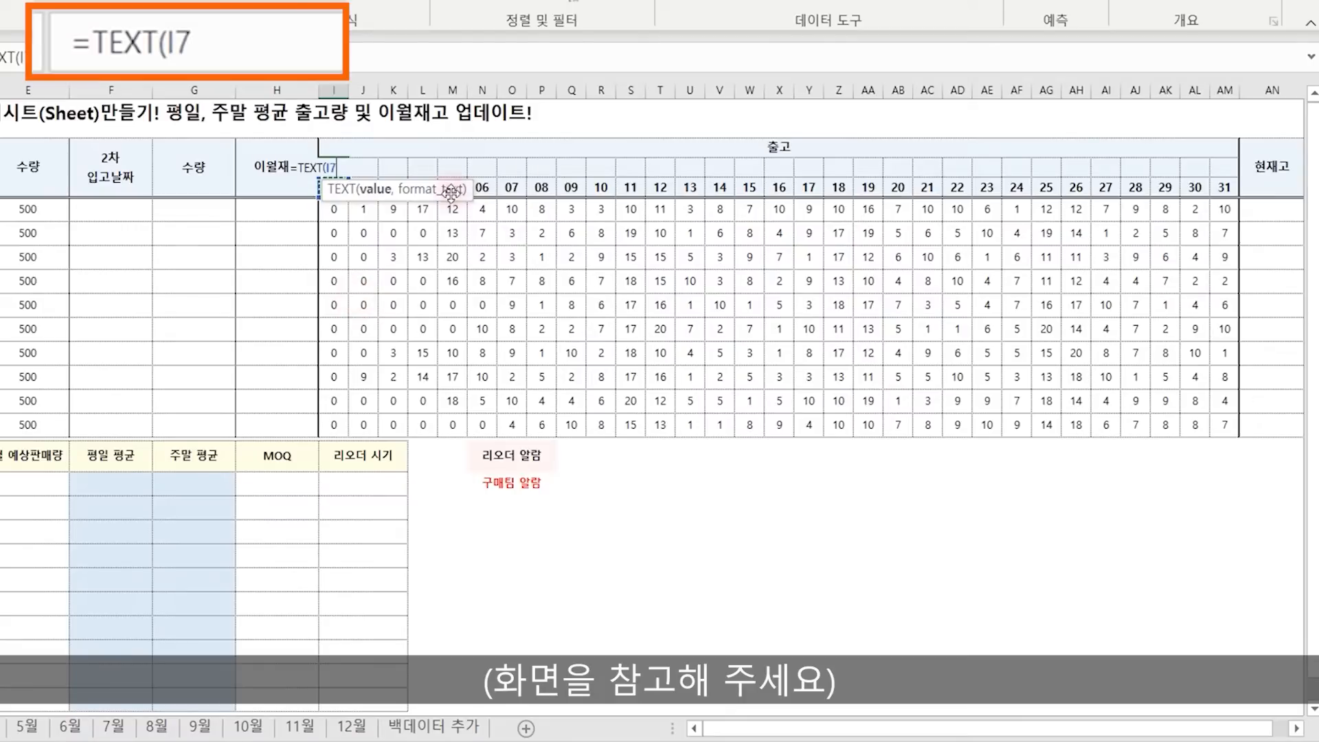
type(",")
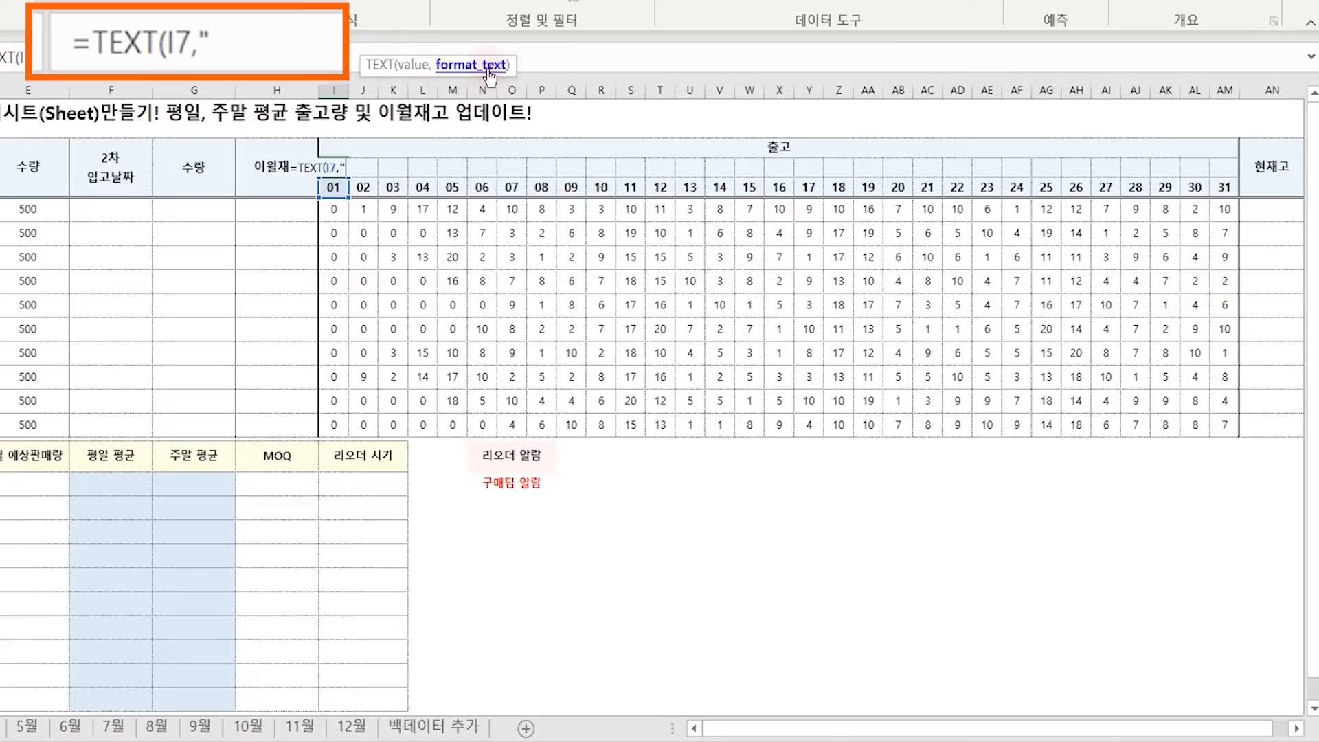
type("\"AAA")
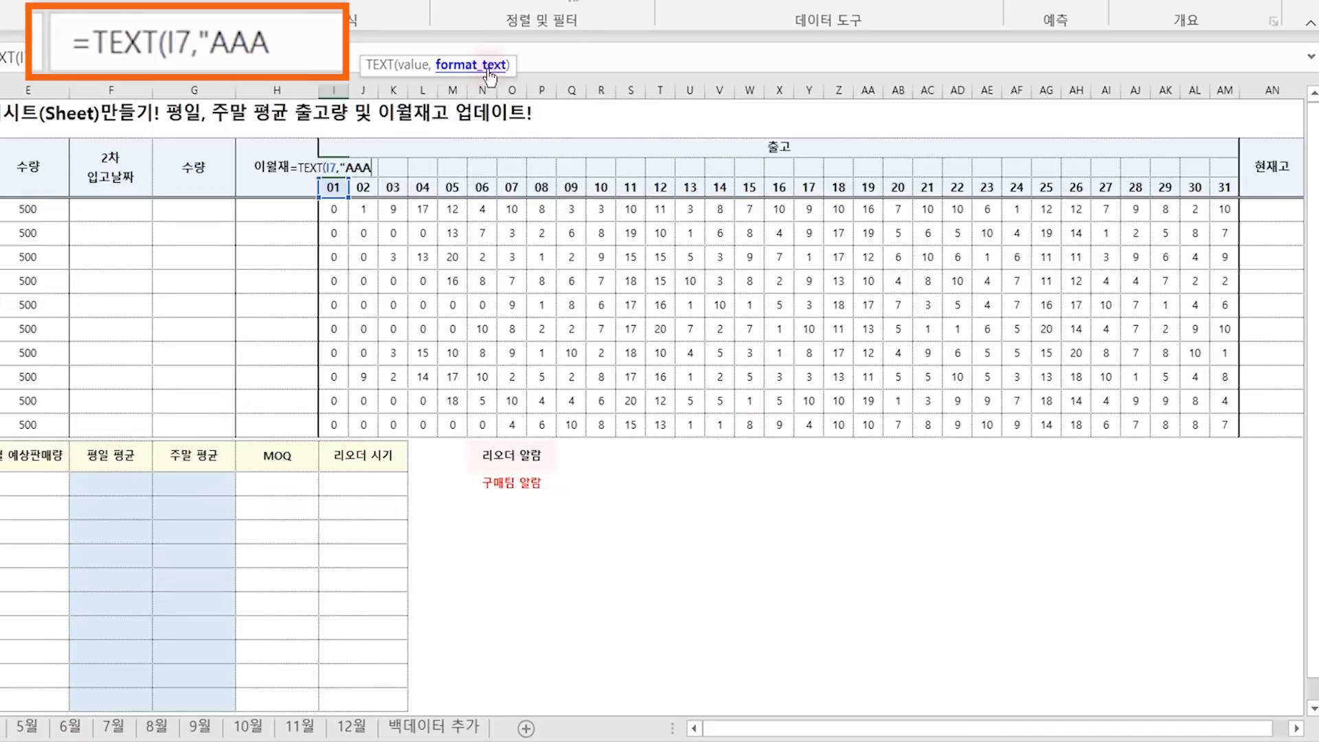
type(")")
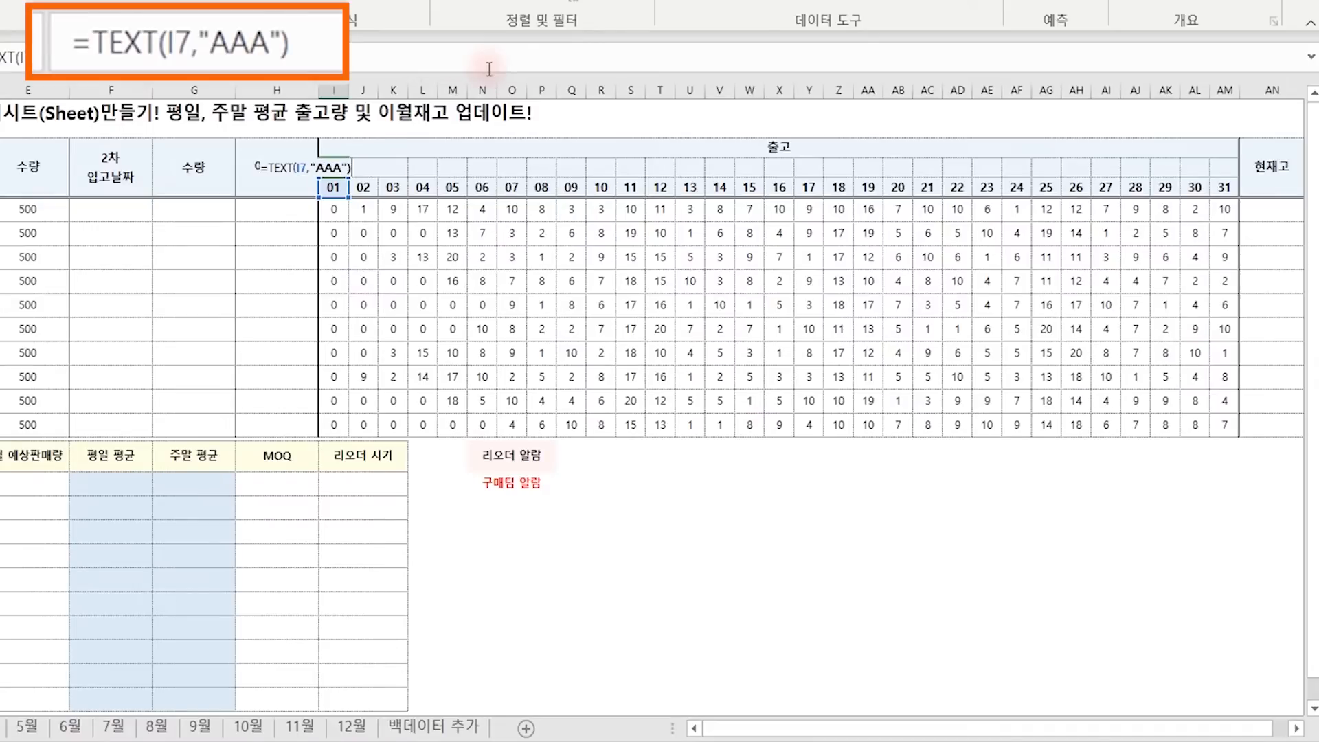
key("ctrl+Return")
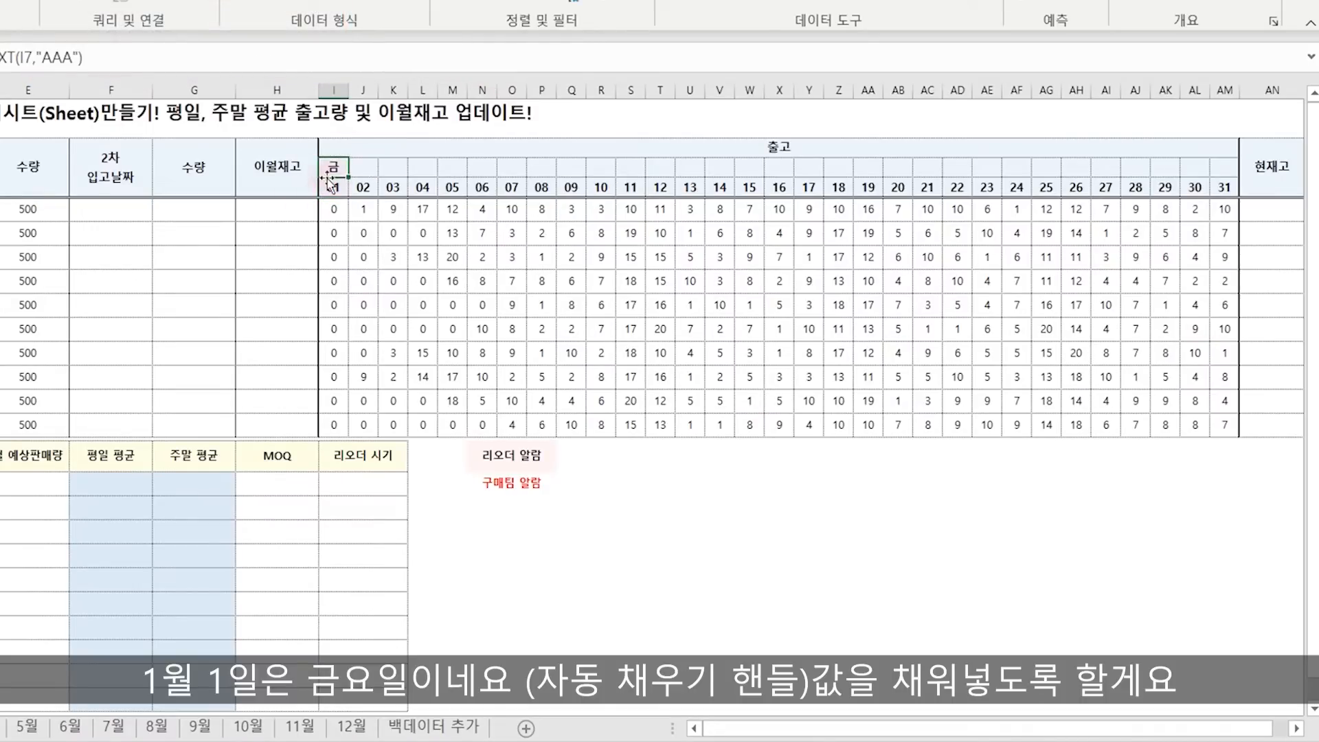
Fill the I6 weekday formula across row 6 through AM6 without formatting.
left_click_drag(349, 177, 1228, 192)
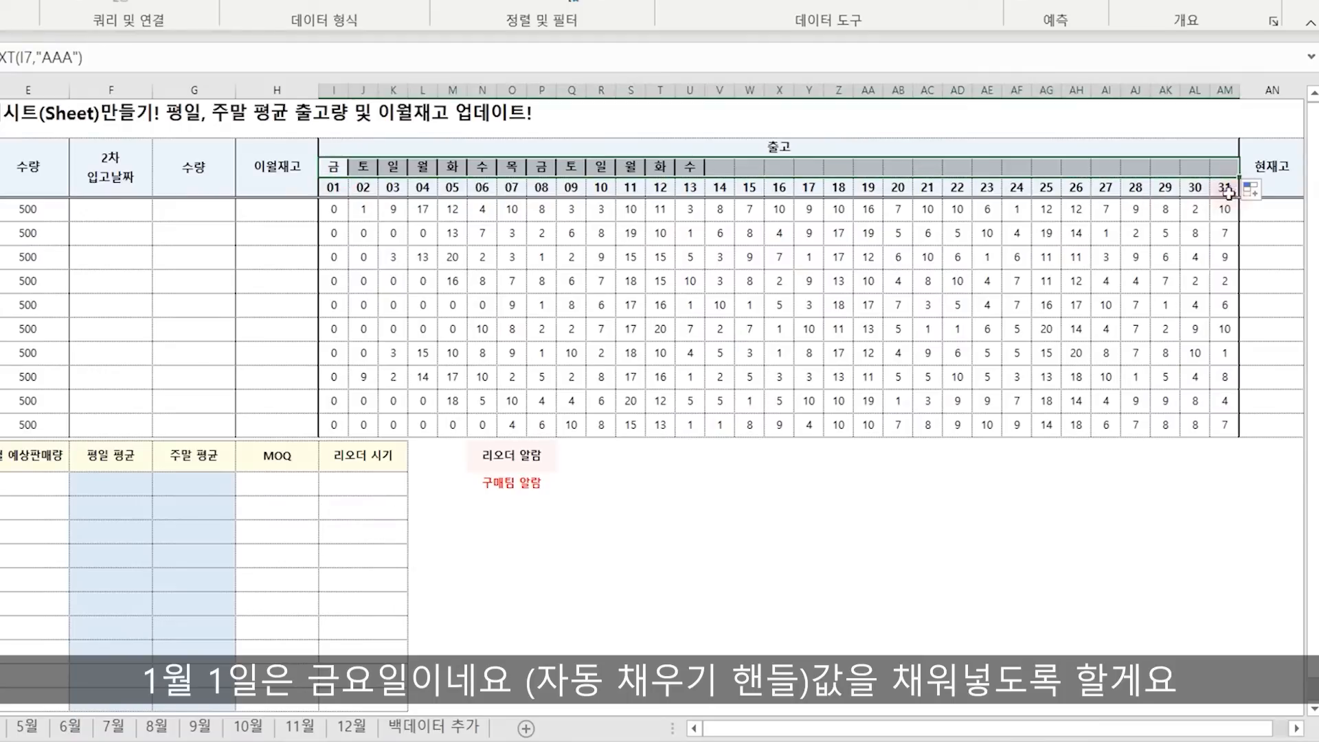
left_click(1251, 191)
left_click(1251, 275)
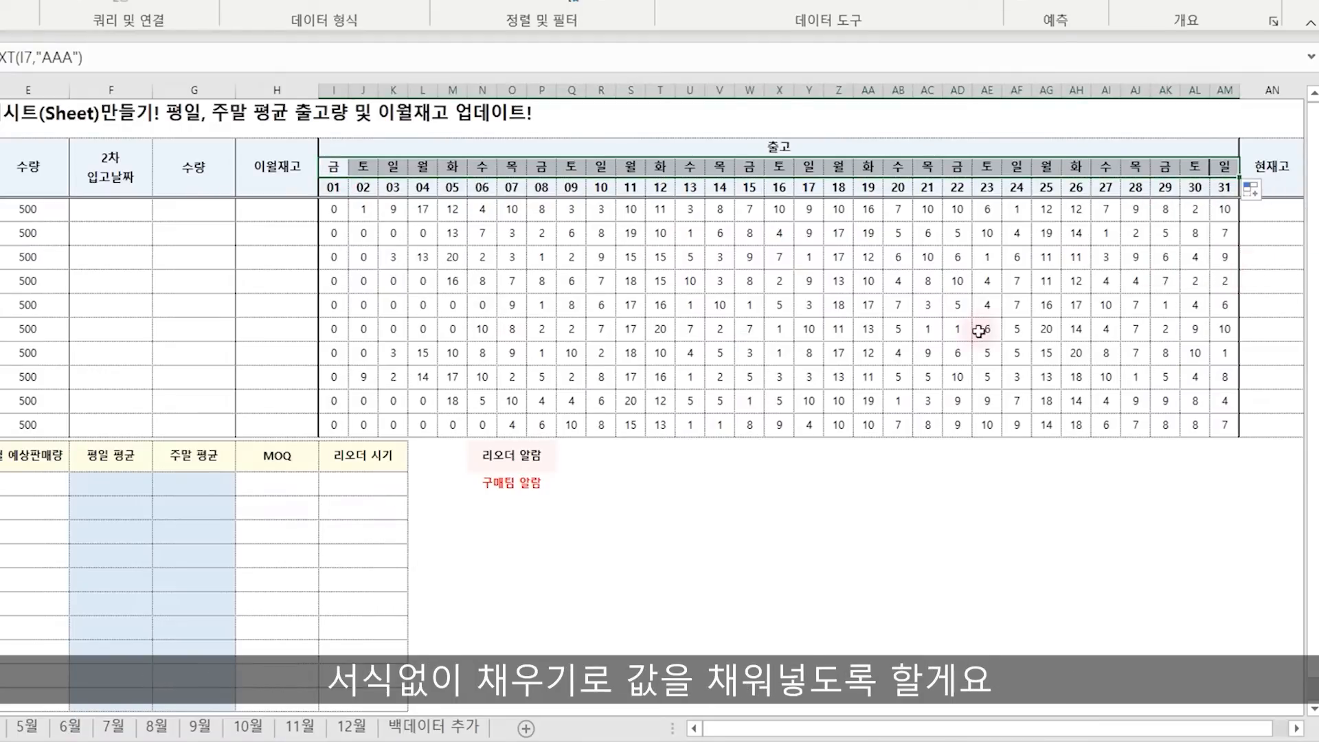
left_click(987, 328)
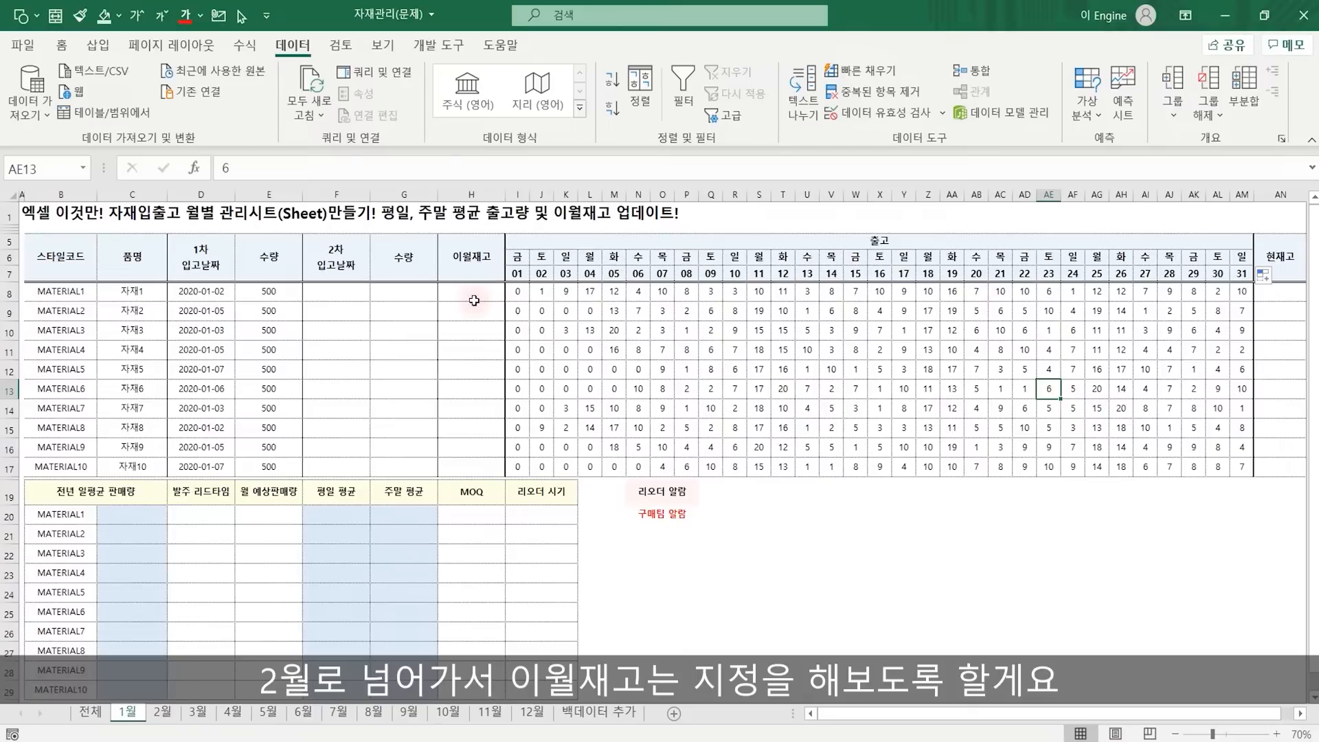
Enter =SUM(E8,G8)-SUM(I8:AM8) in AN8 to calculate MATERIAL1's current stock.
left_click(1275, 292)
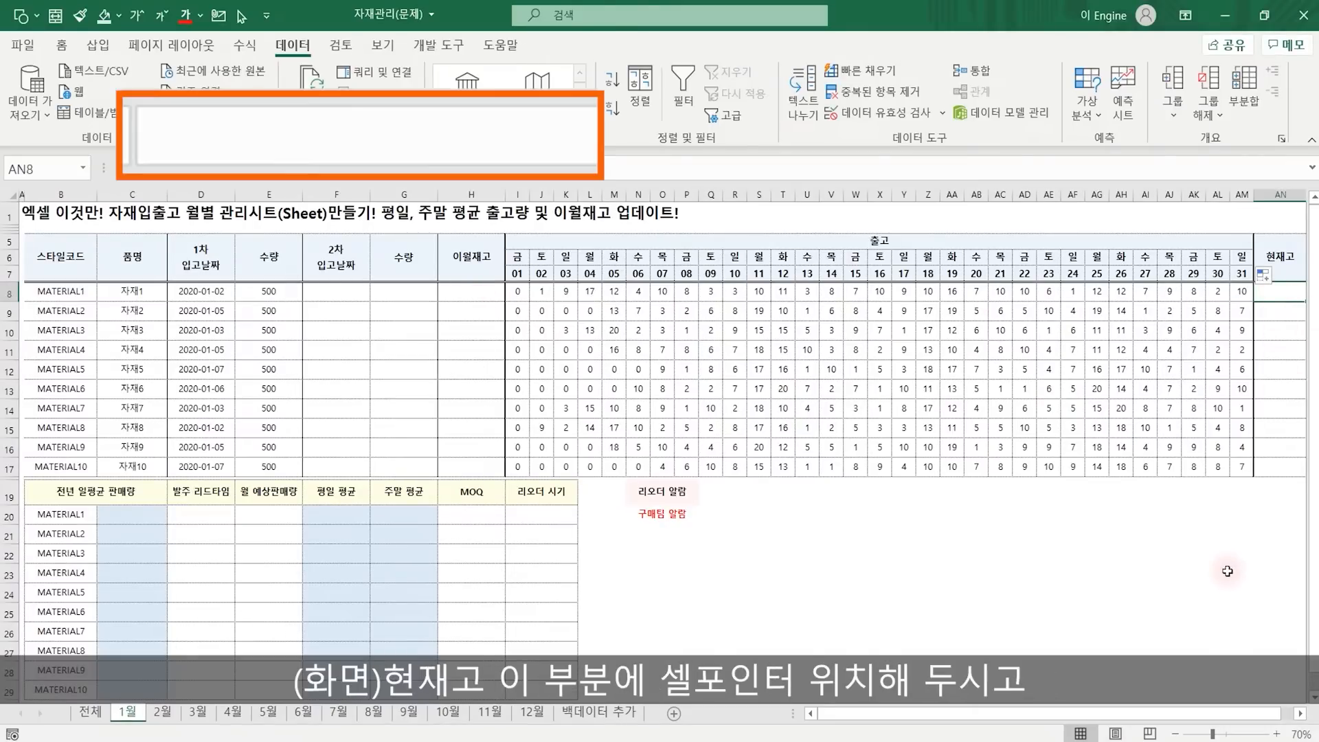
type("=SUM(")
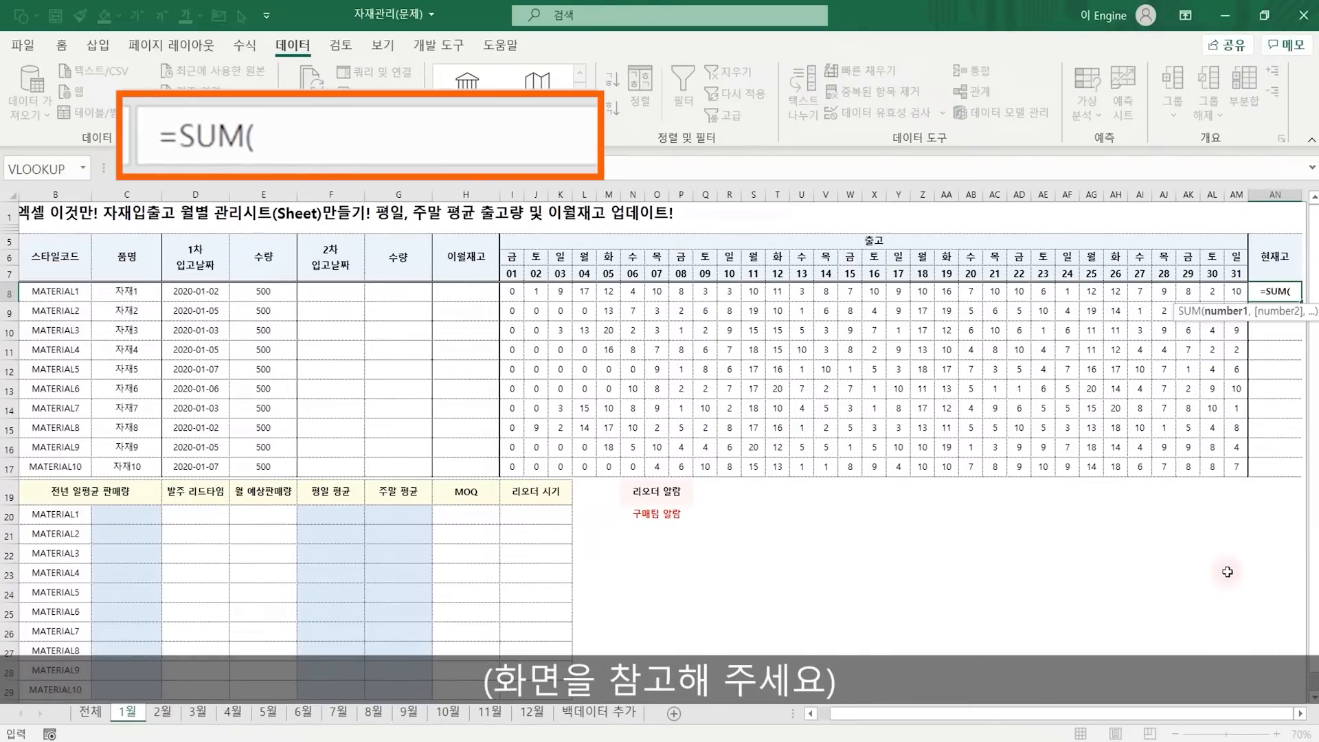
left_click(260, 291)
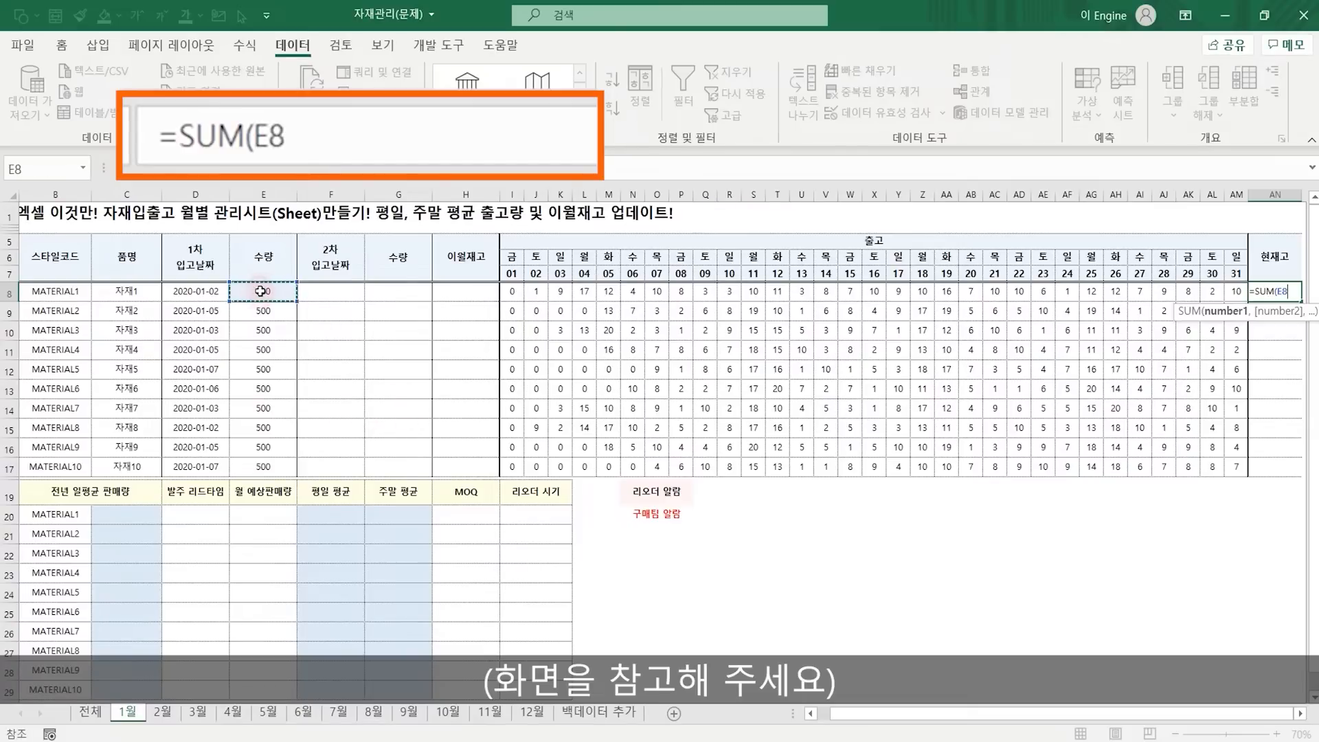
type(",")
left_click(411, 292)
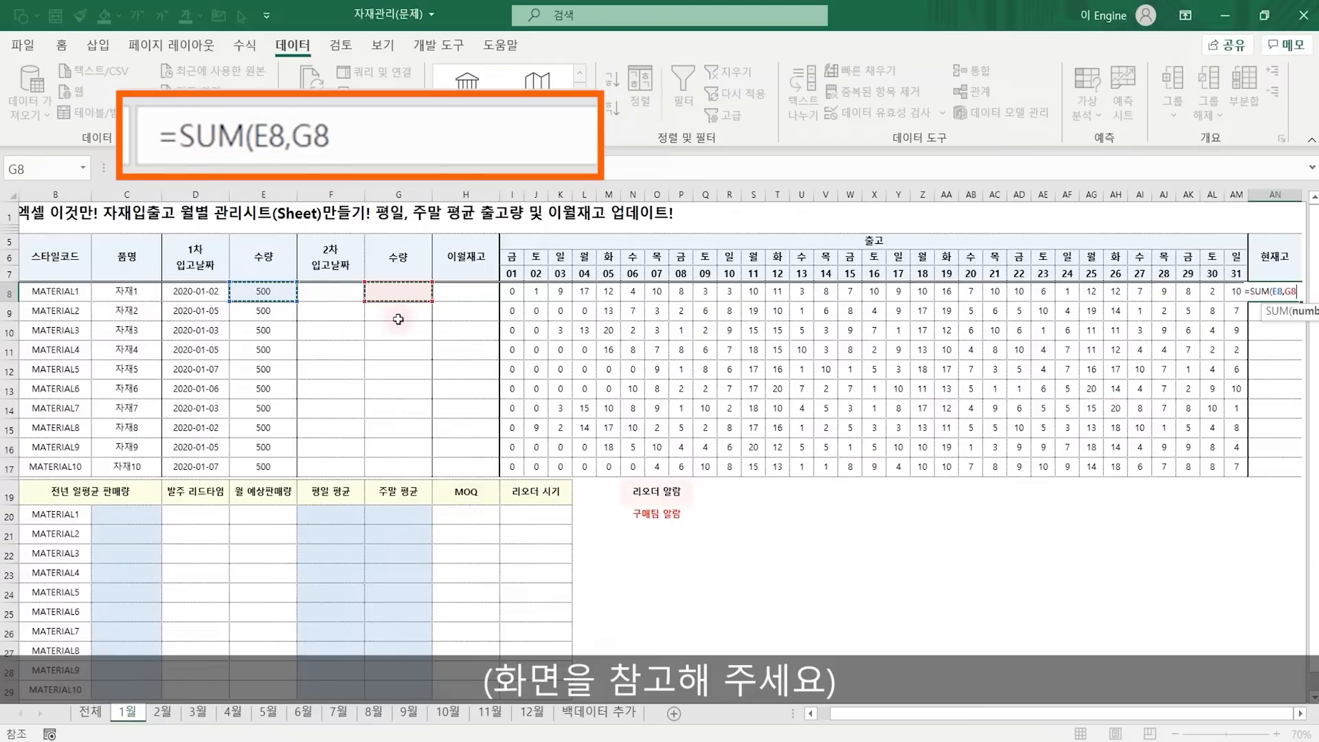
type(")-SUM(")
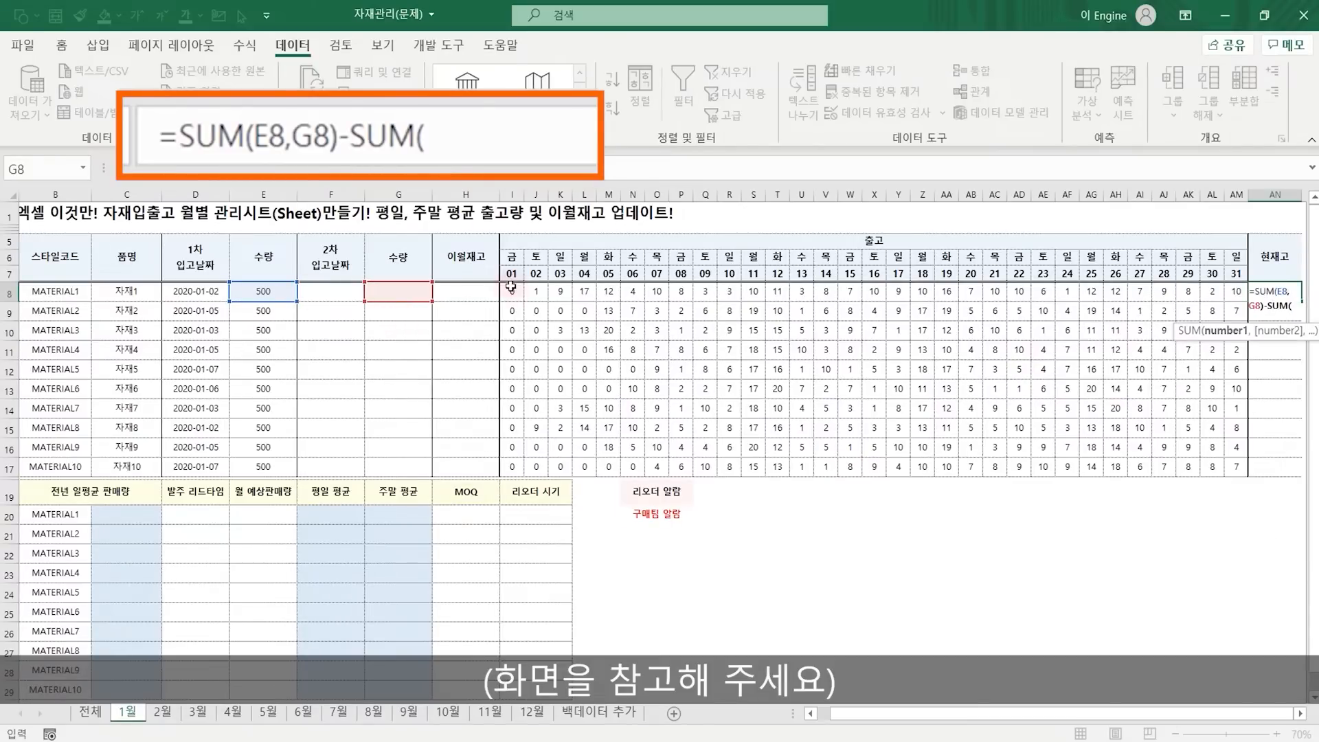
left_click_drag(512, 291, 1236, 291)
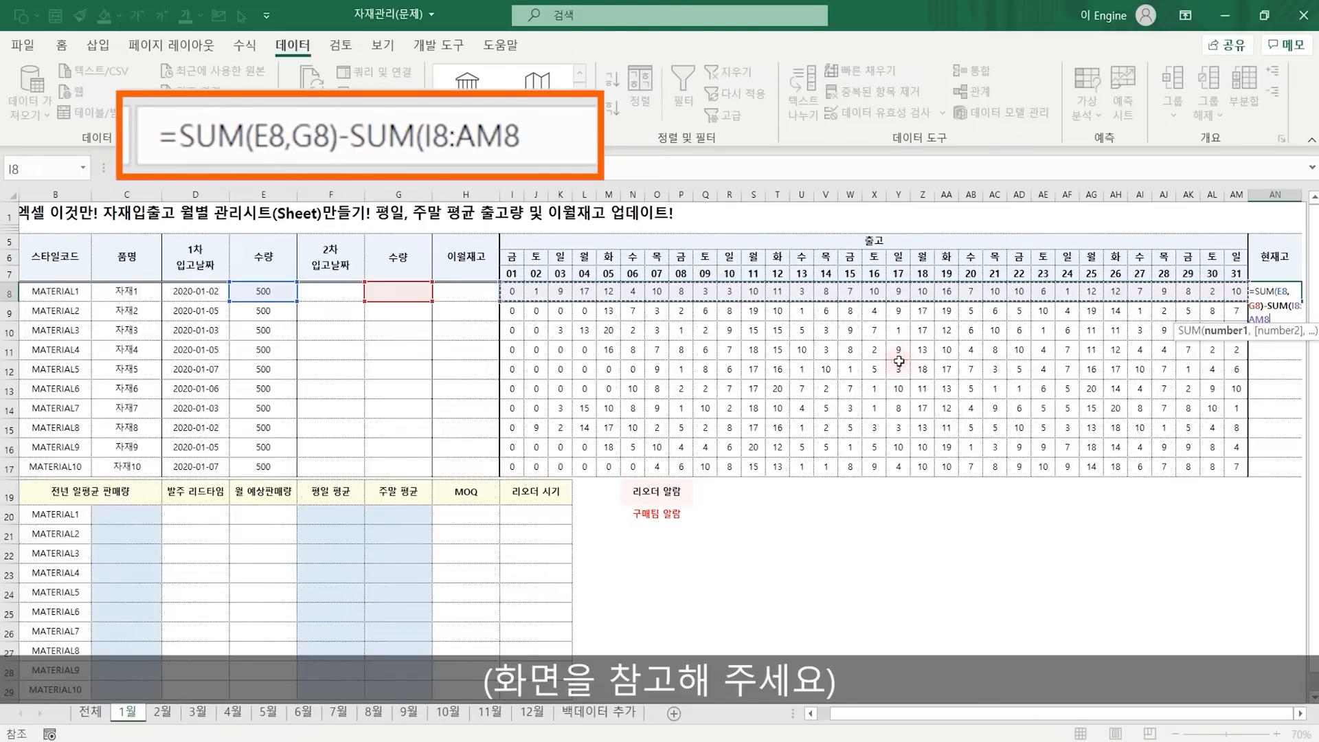
type(")")
key("ctrl+Return")
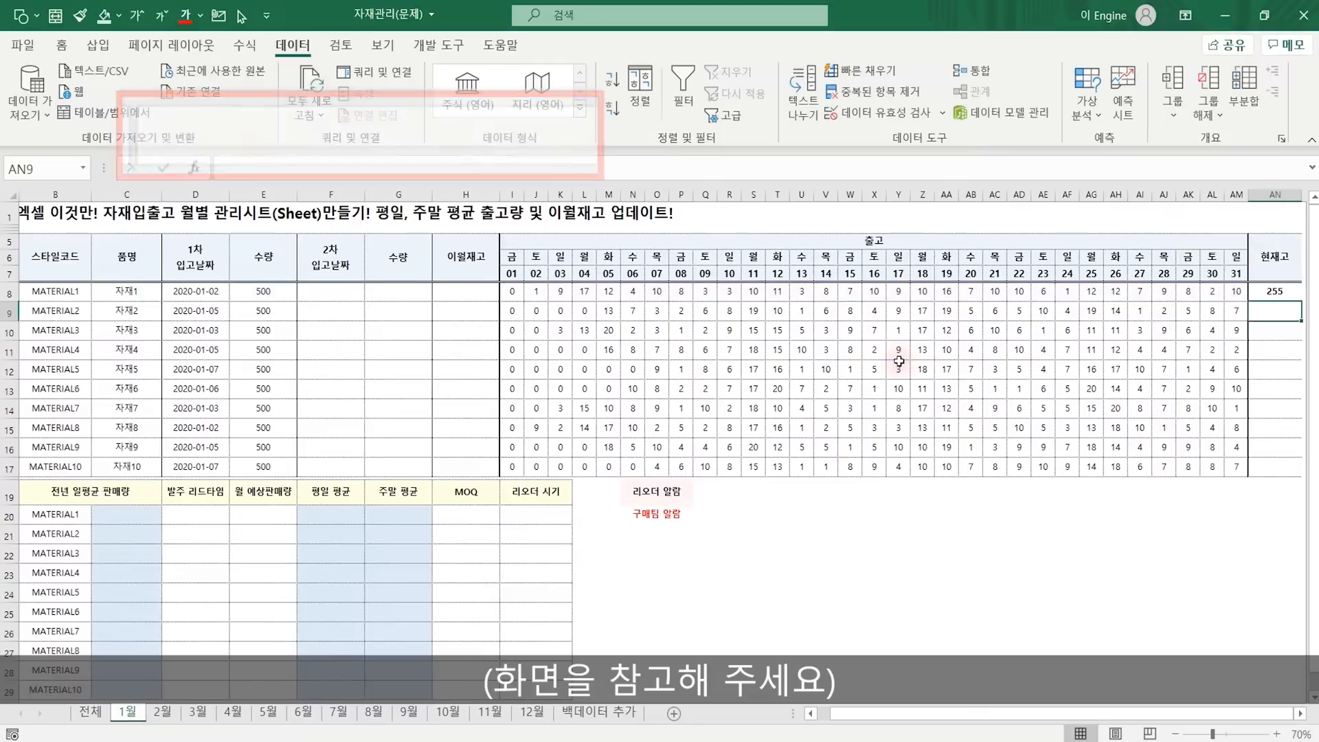
Fill the AN8 current stock formula down through AN17 without formatting.
double_click(1302, 303)
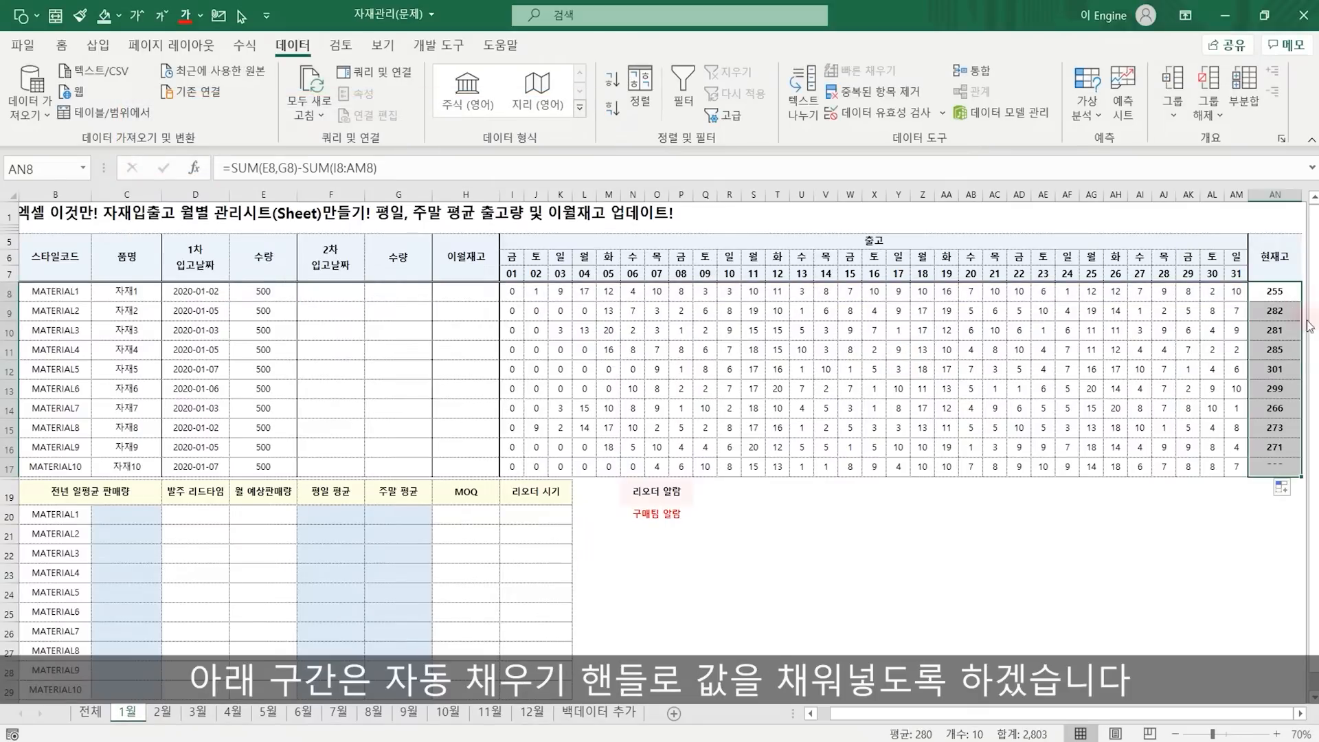
left_click(1282, 486)
left_click(1256, 555)
left_click(1212, 574)
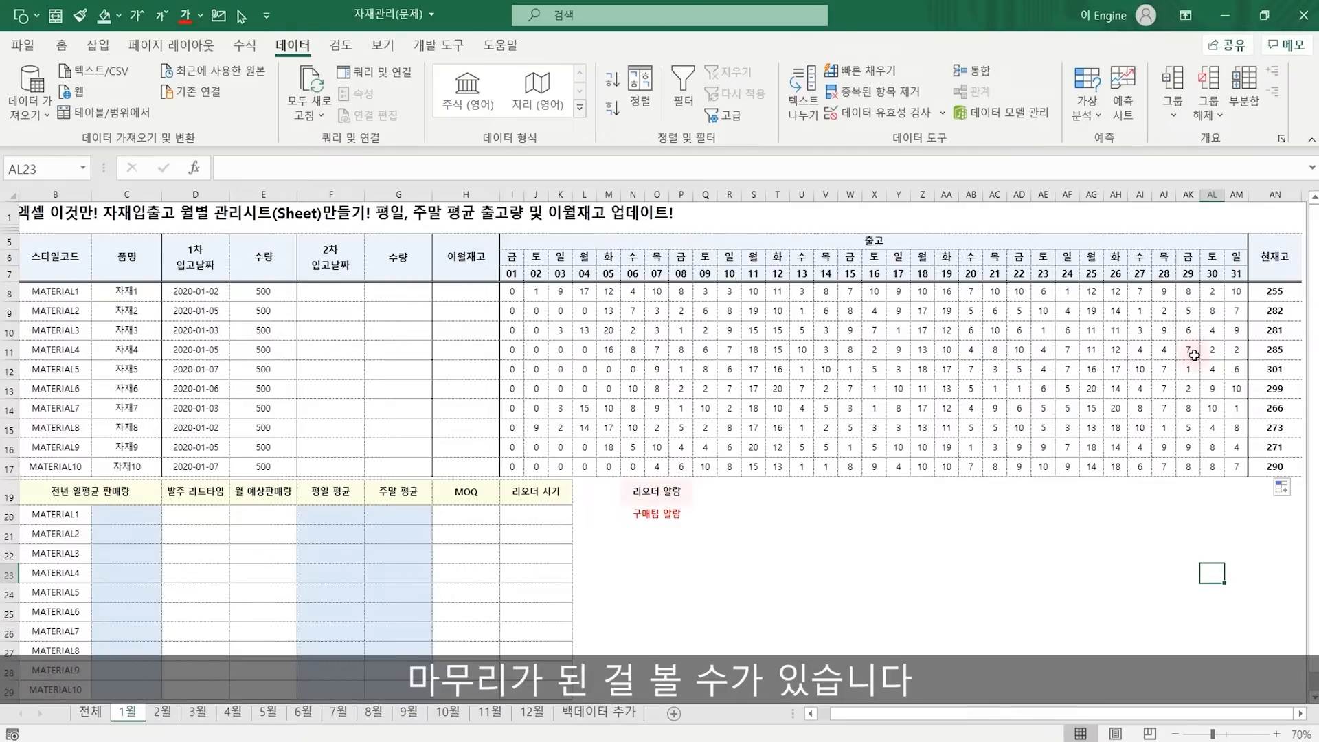
Enter =AVERAGE(I8:AM8) in C20 as MATERIAL1's daily average sales.
left_click(112, 511)
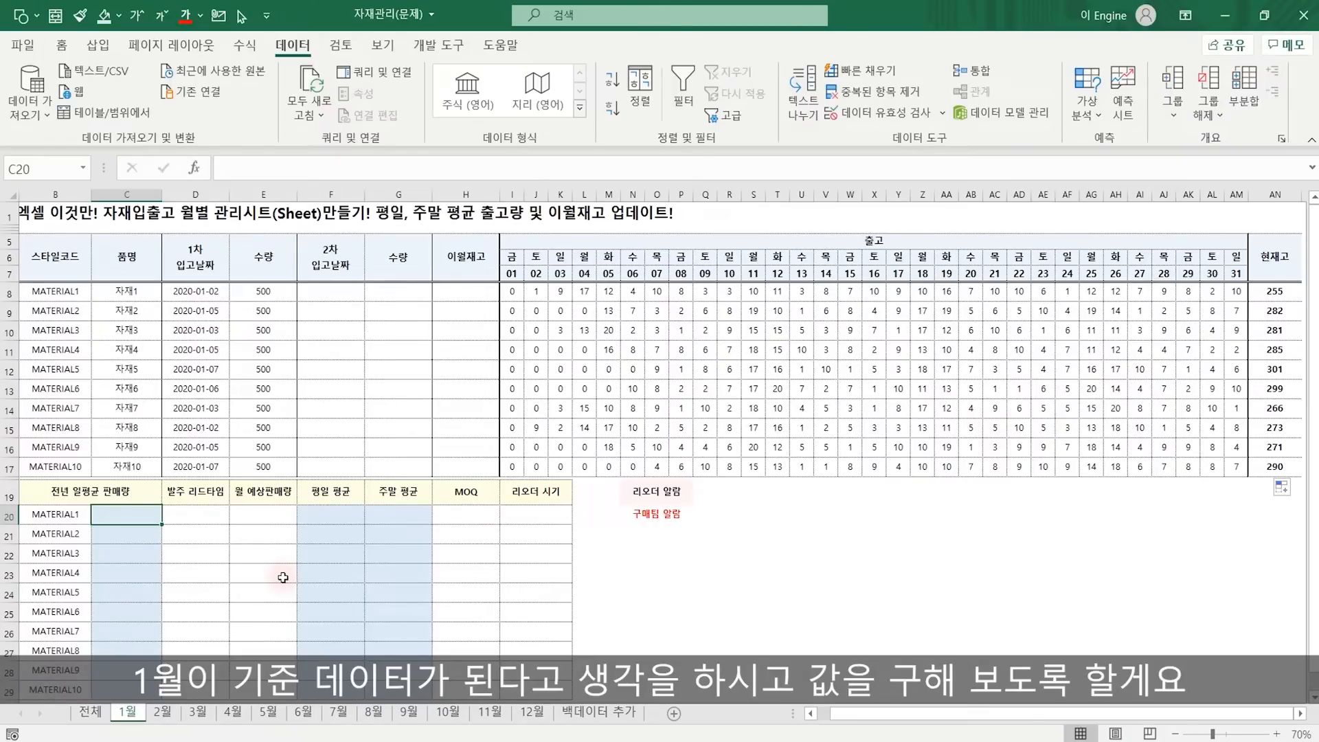
type("=AVER")
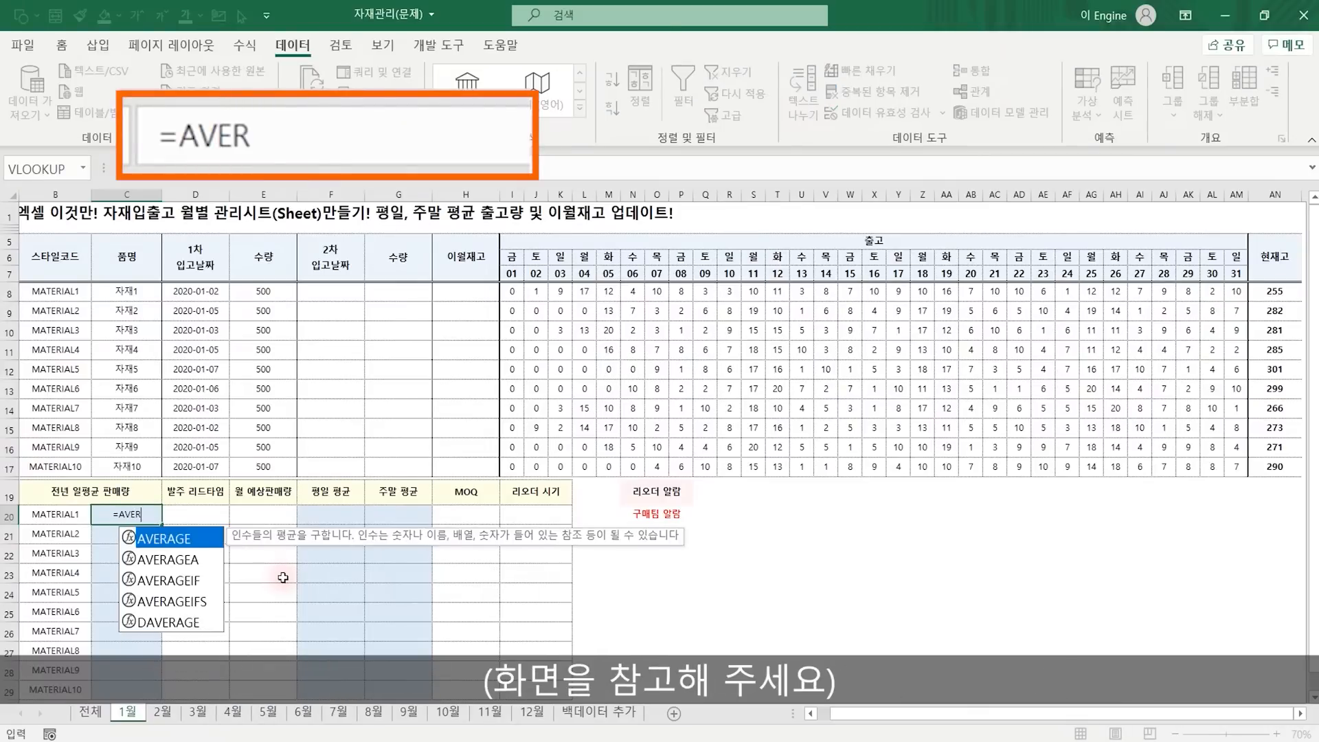
key("Tab")
left_click_drag(512, 291, 1235, 278)
type(")")
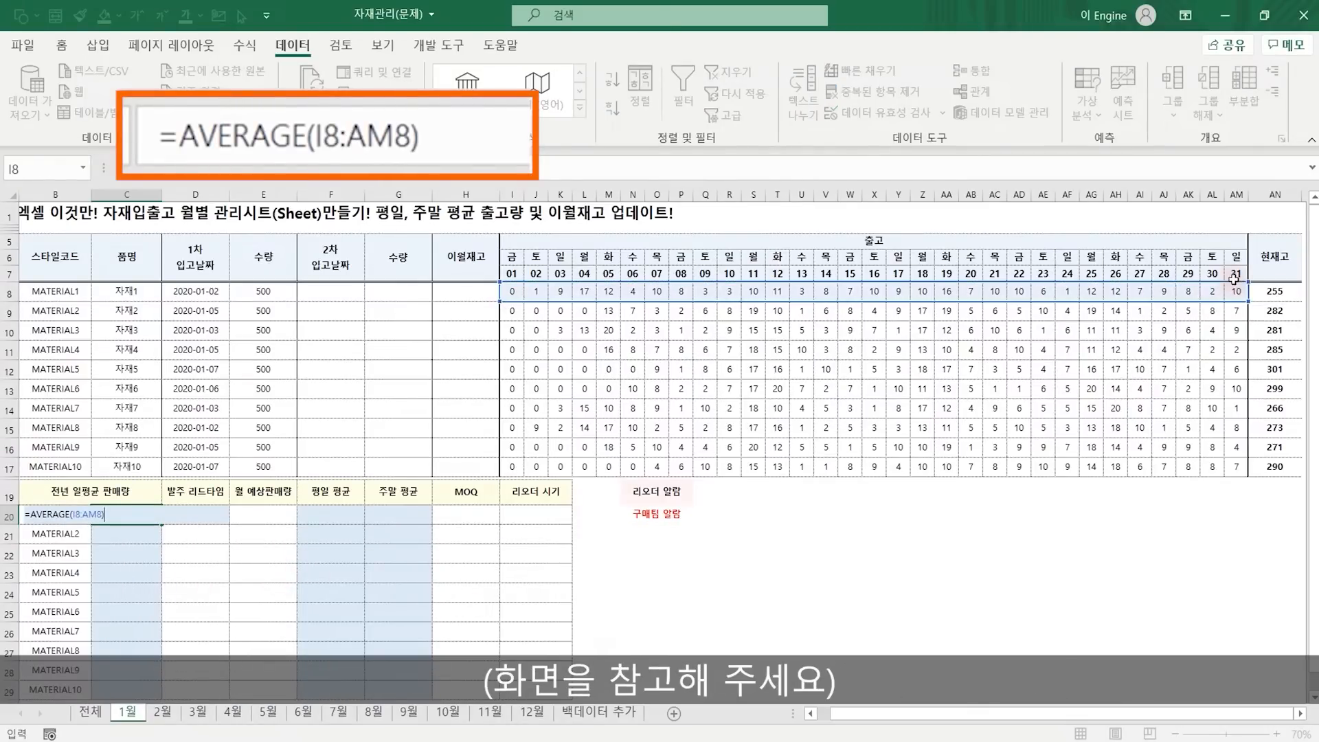
key("Return")
Fill the C20 average formula down through C29 for all ten materials.
left_click(130, 515)
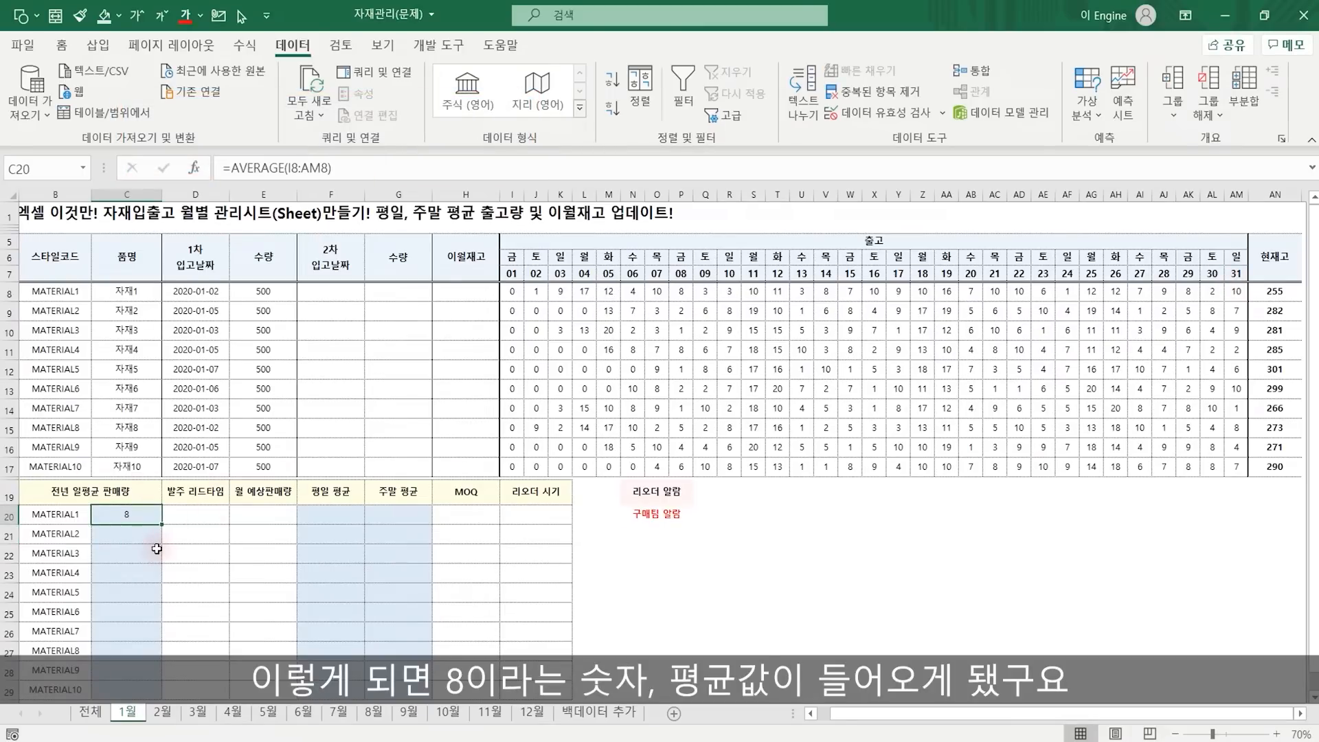
double_click(162, 524)
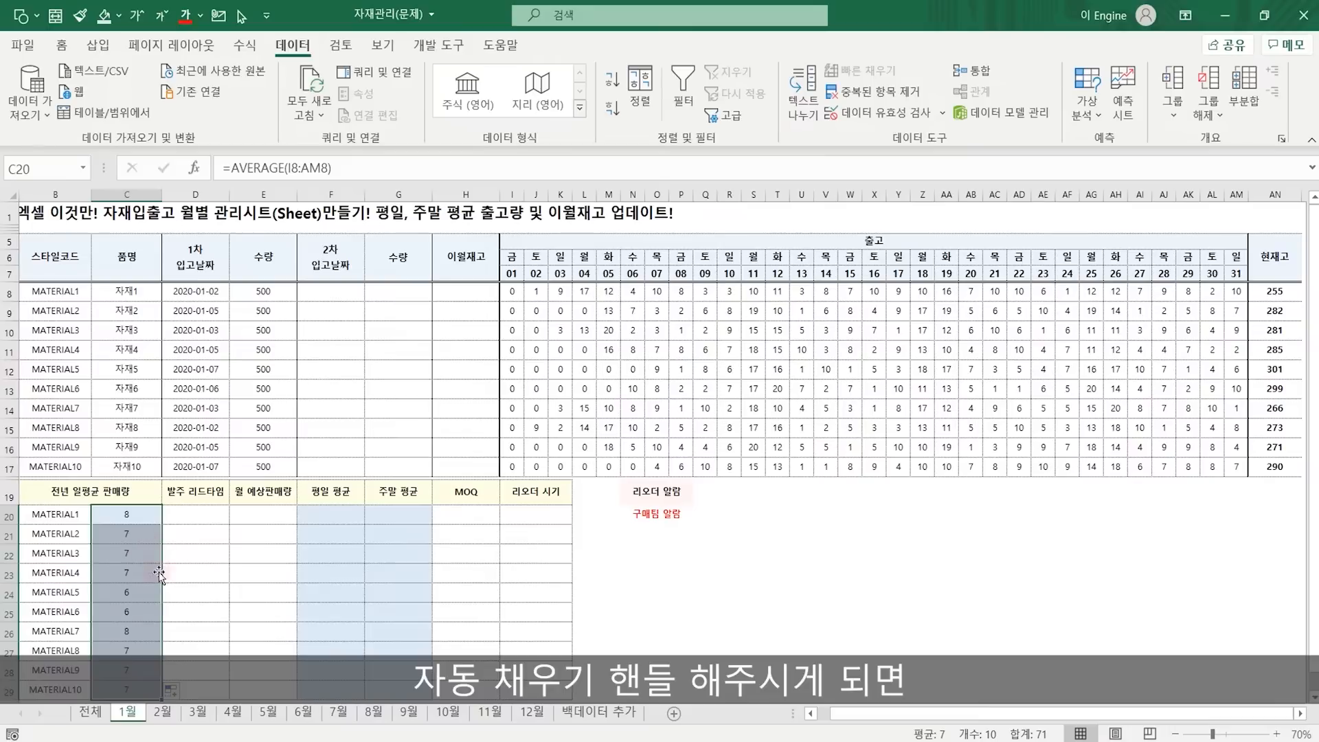
left_click(124, 630)
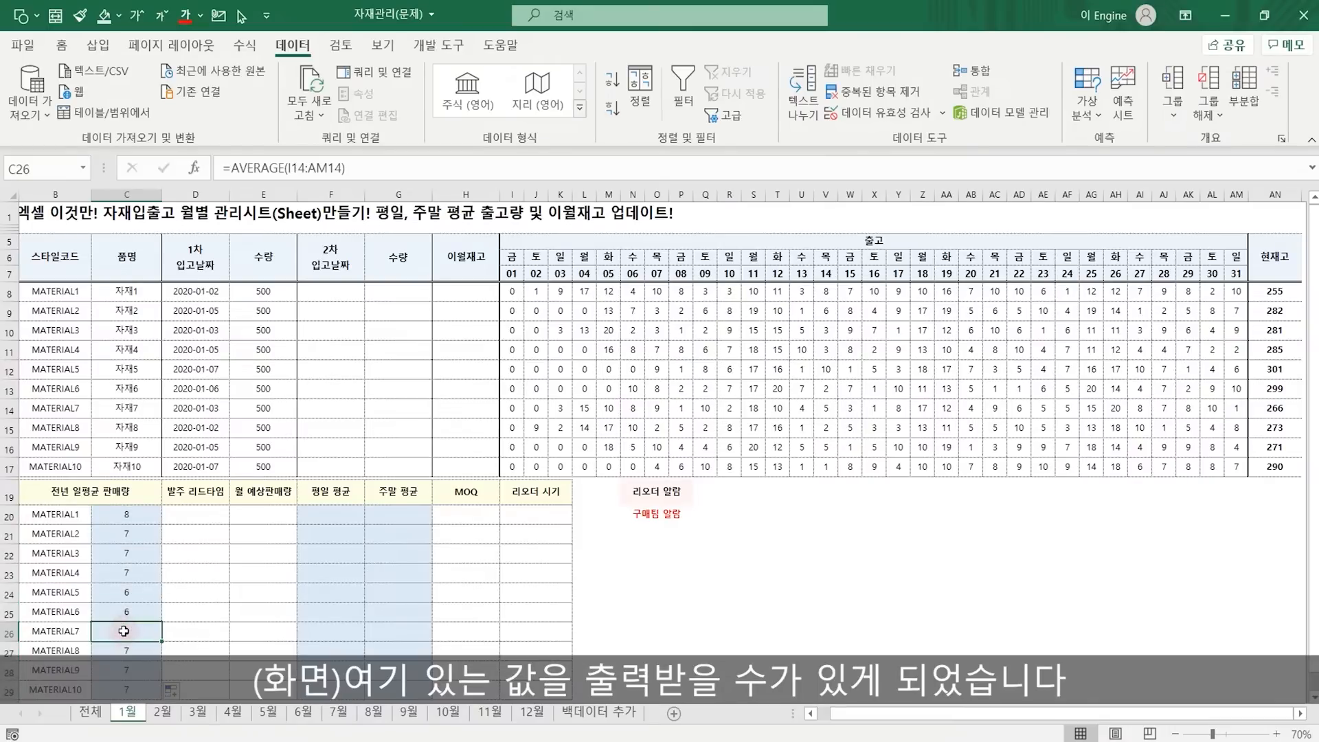
Enter an order lead time of 30 in D20 and copy it to D21:D29.
left_click(207, 517)
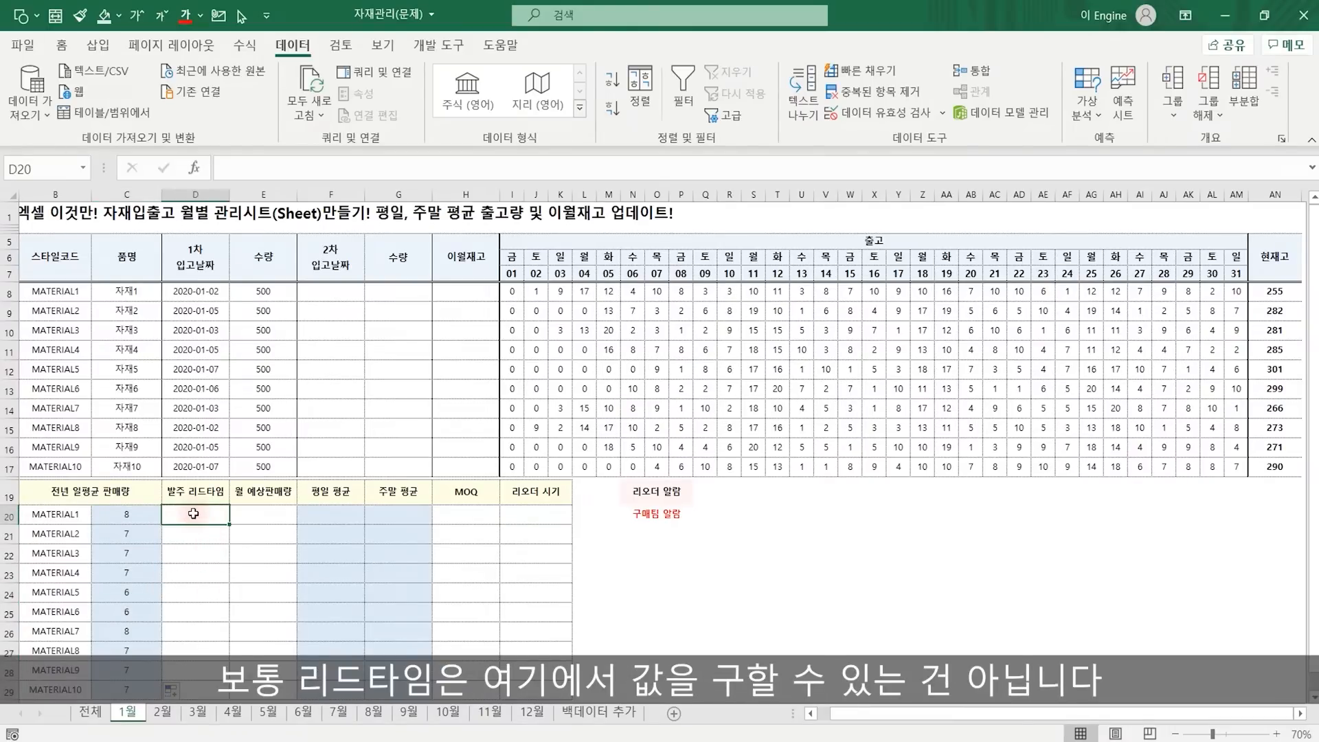
left_click(194, 517)
type("30")
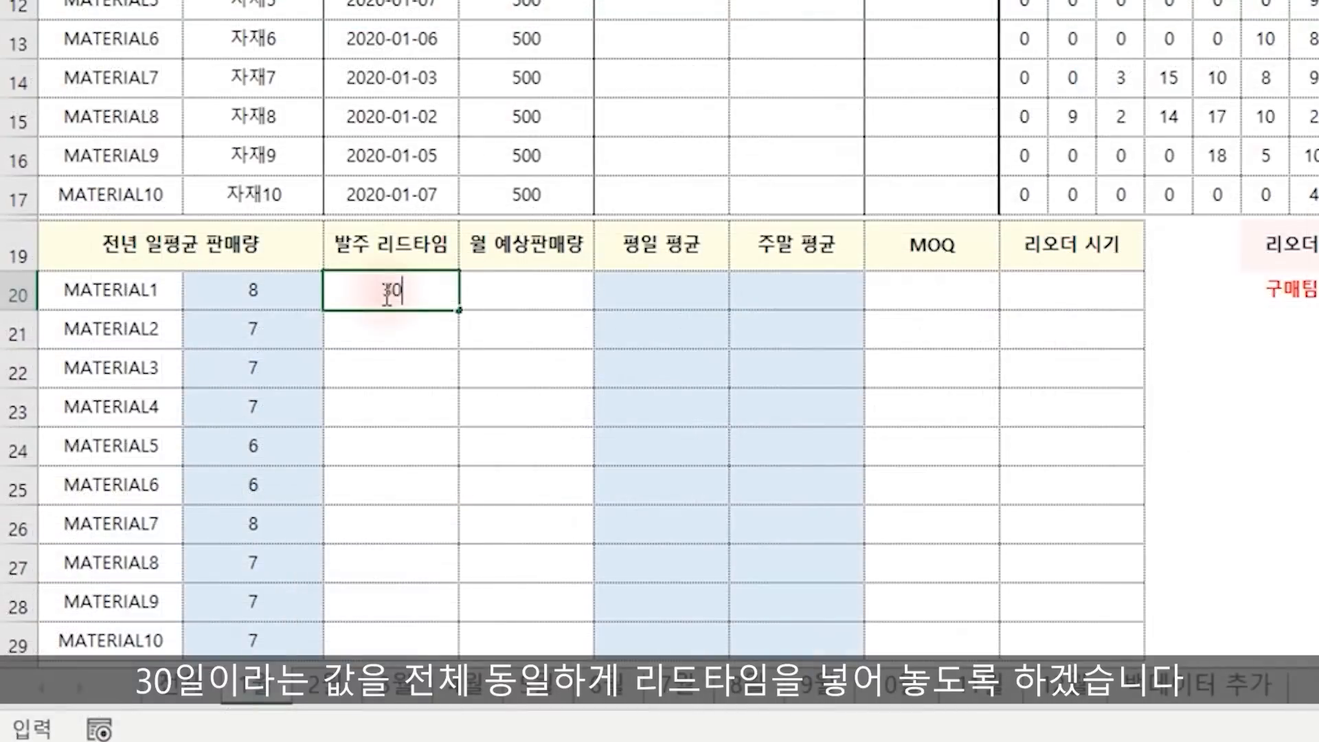
key("Return")
left_click(383, 292)
key("ctrl+c")
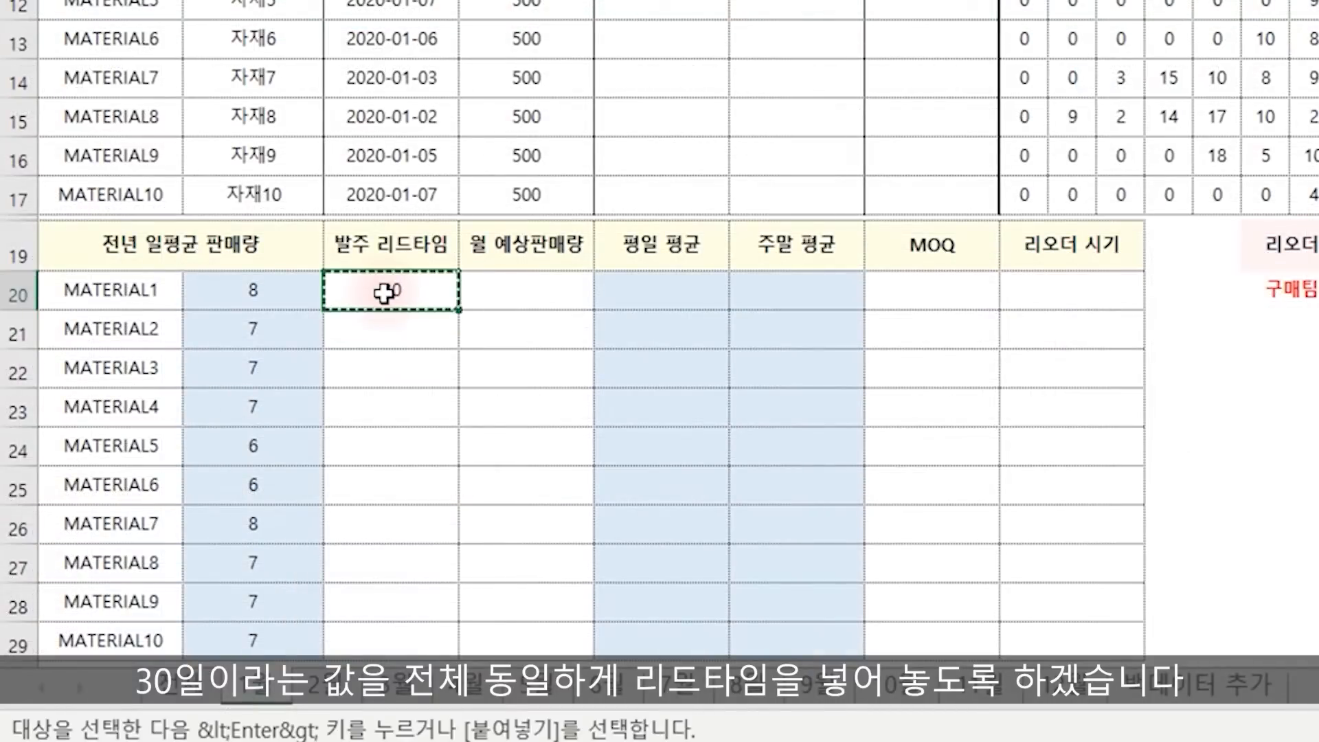
left_click_drag(418, 323, 412, 630)
key("ctrl+v")
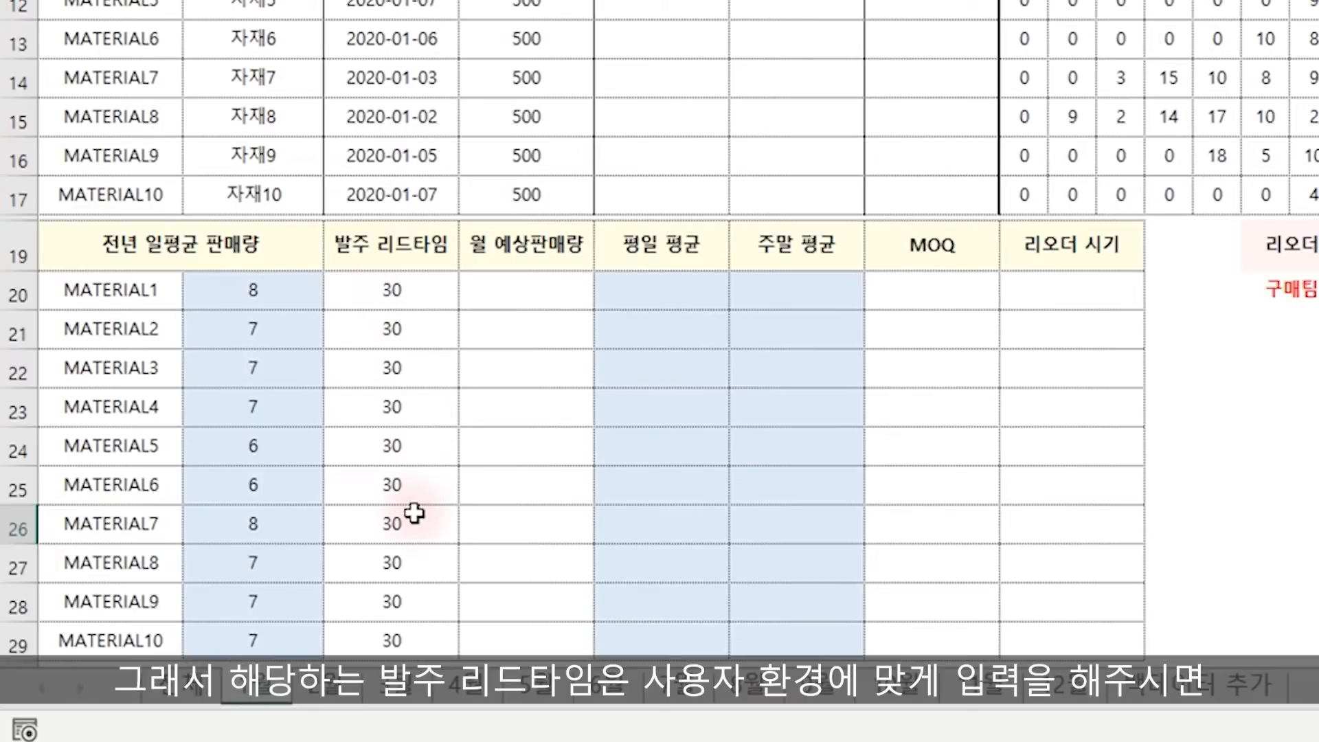
Begin the monthly expected sales formula in E20 with =C20*, referencing MATERIAL1's daily average.
left_click(521, 288)
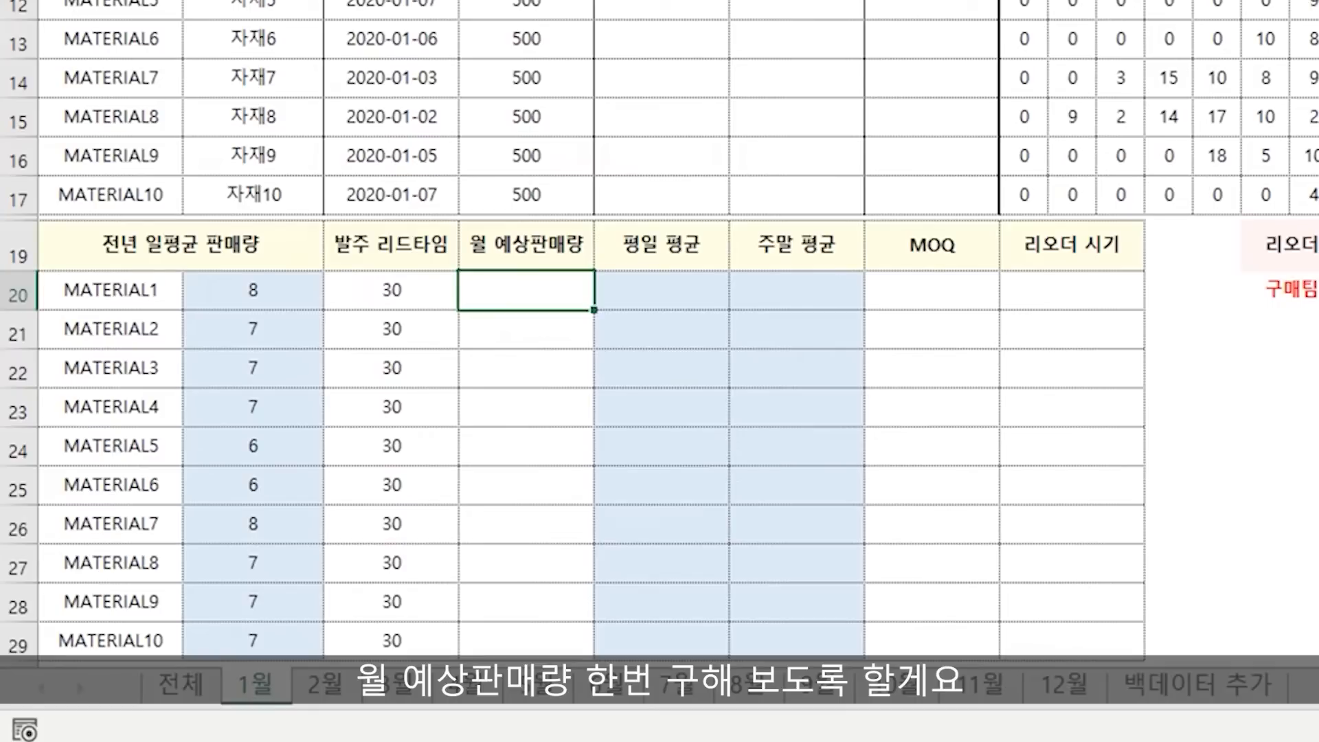
type("=")
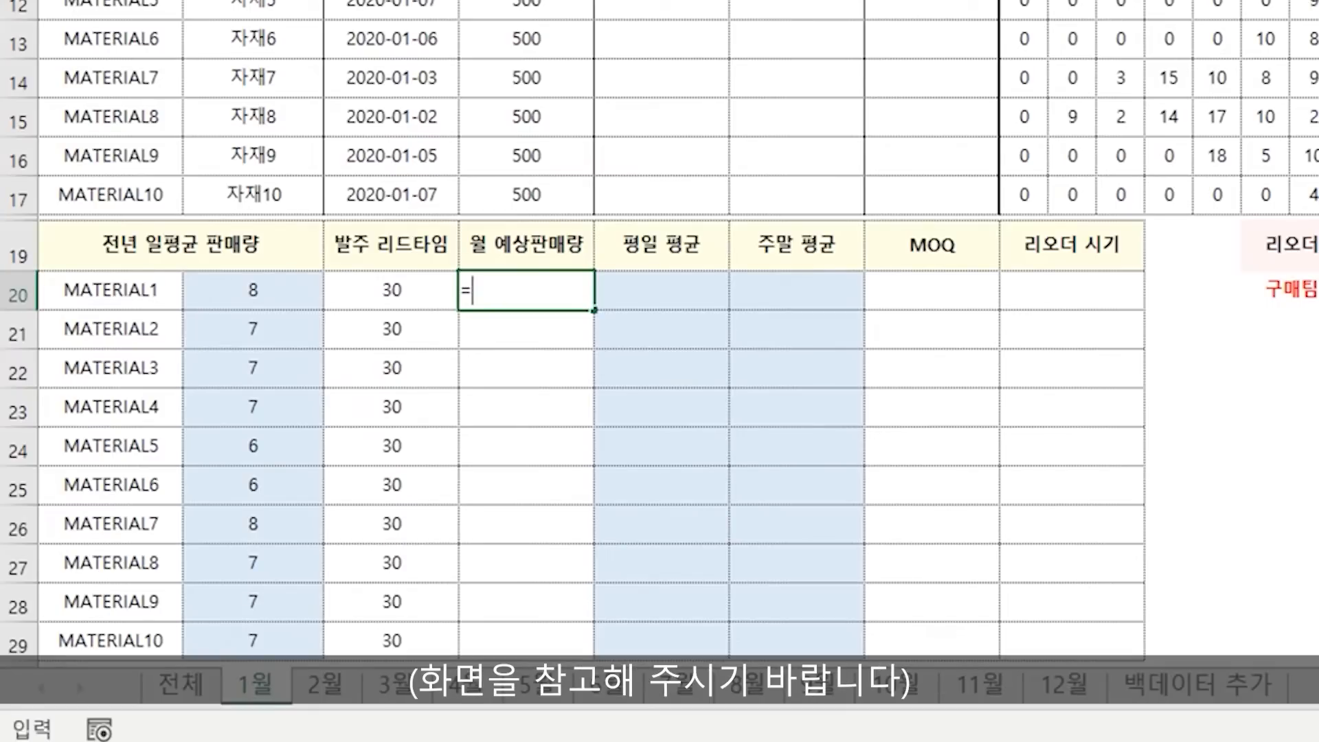
key("Left")
key("Left")
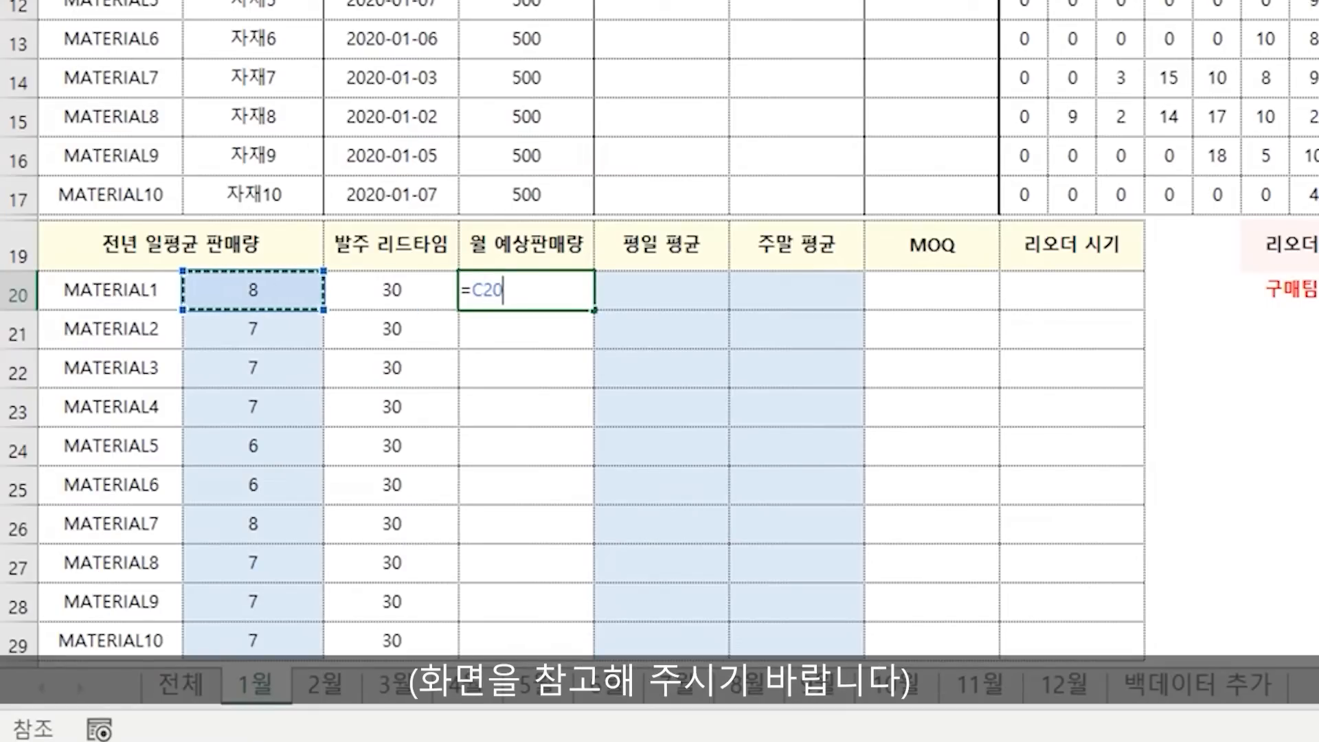
type("*")
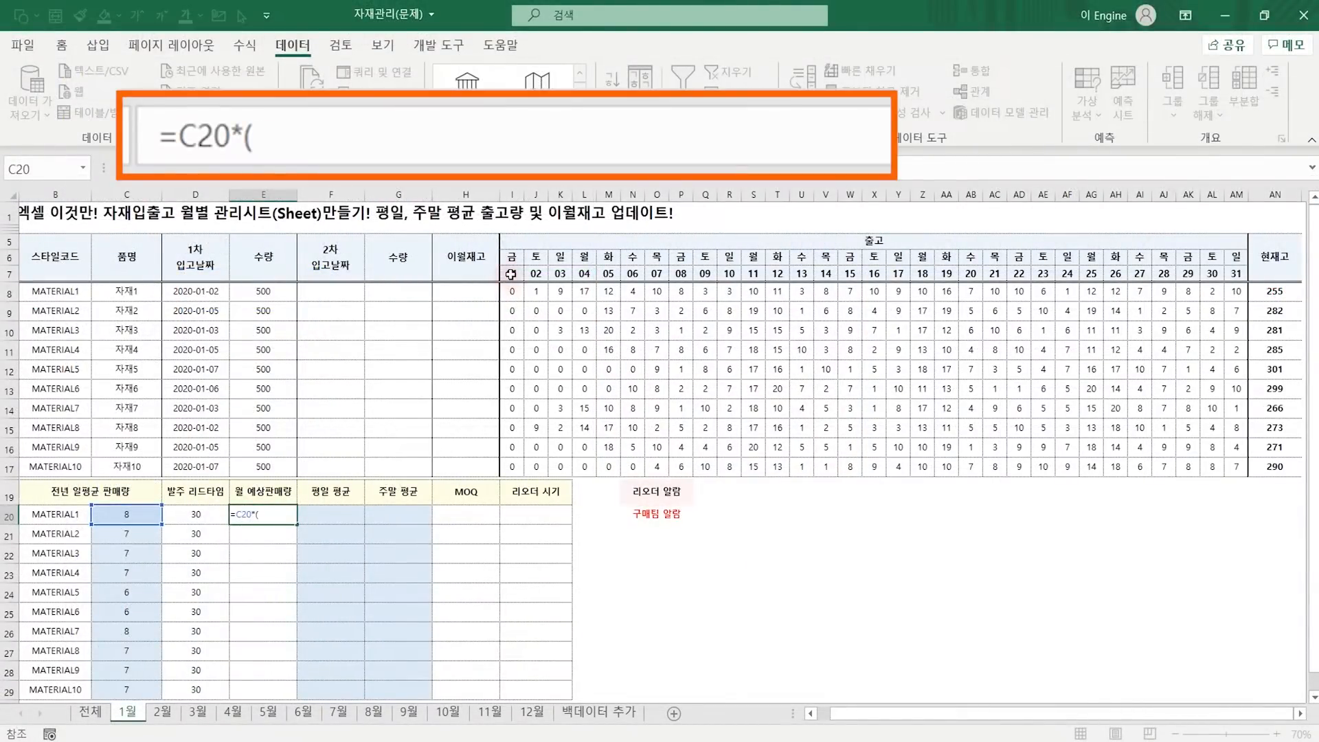
left_click_drag(510, 274, 1237, 274)
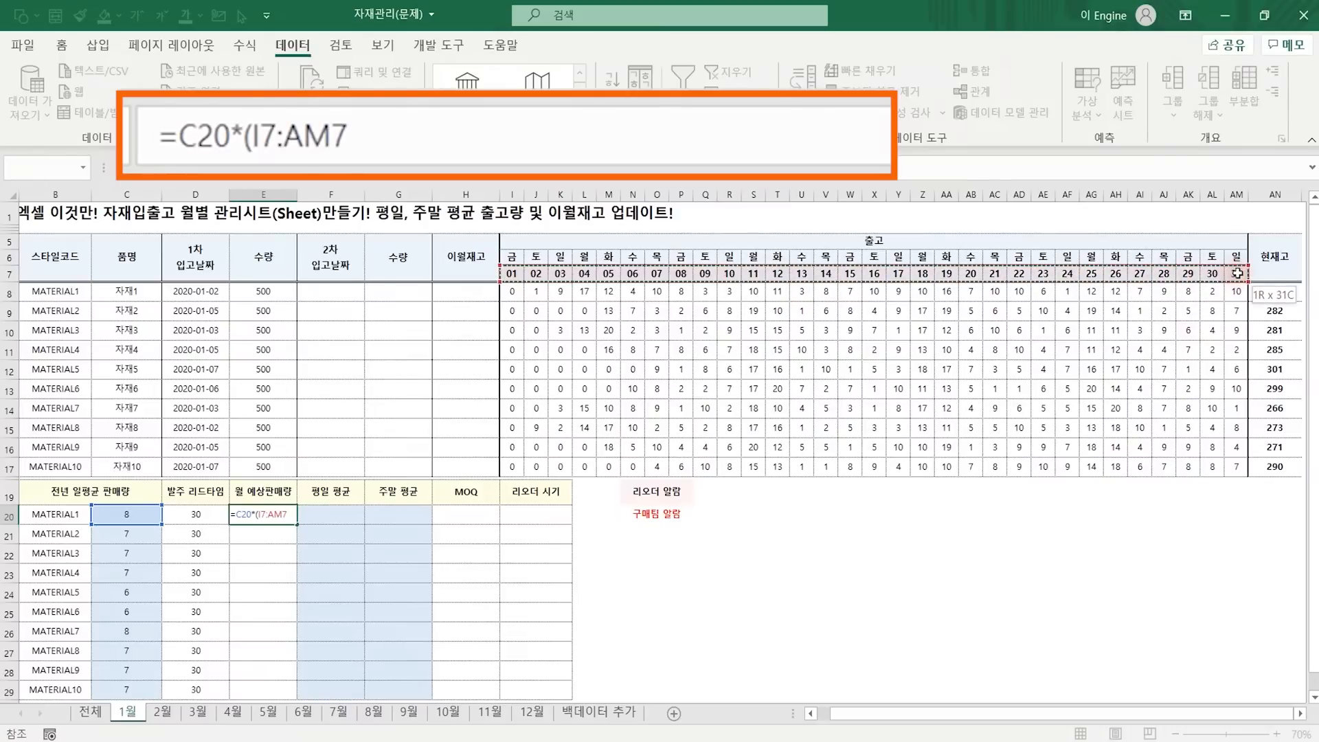
key("BackSpace")
key("BackSpace")
key("BackSpace")
key("BackSpace")
key("BackSpace")
key("BackSpace")
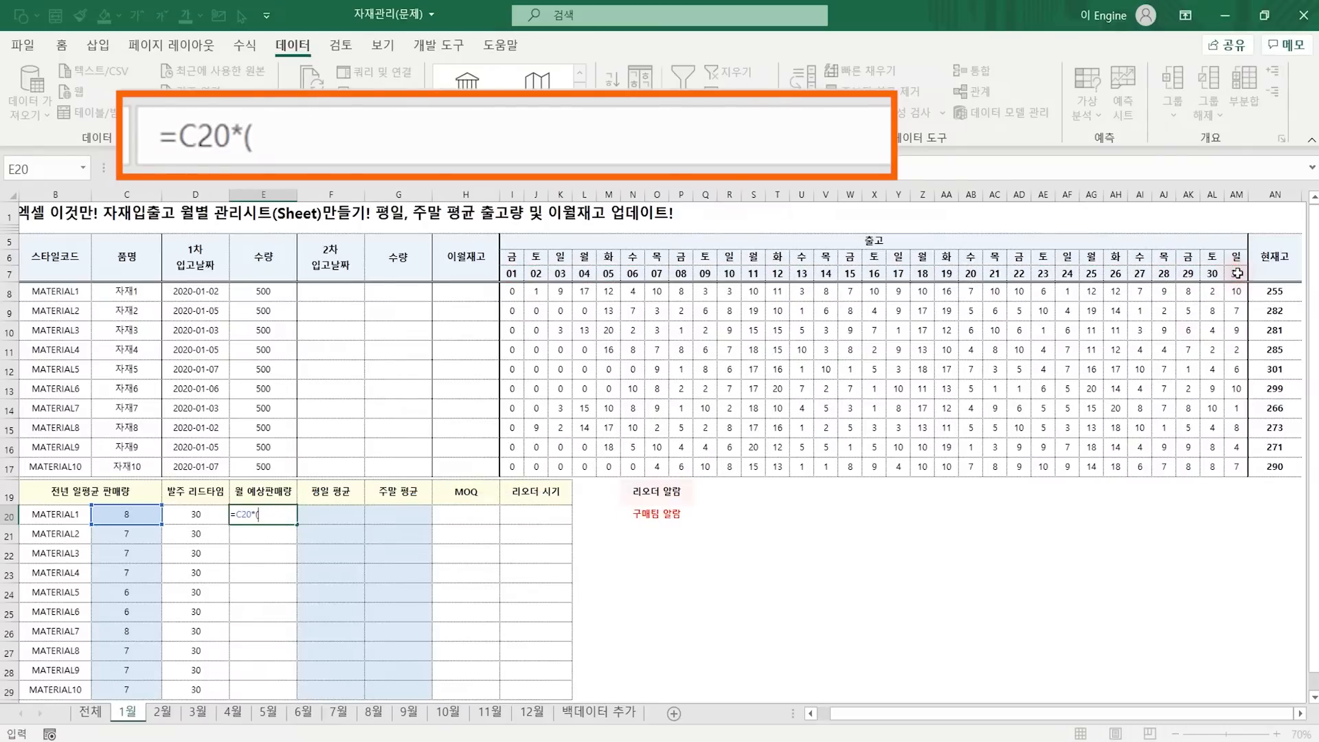
Extend the E20 formula with COUNTA(I7:AM7)-COUNTBLANK(I7:AM7) to count only the filled date cells.
type("COUNTA")
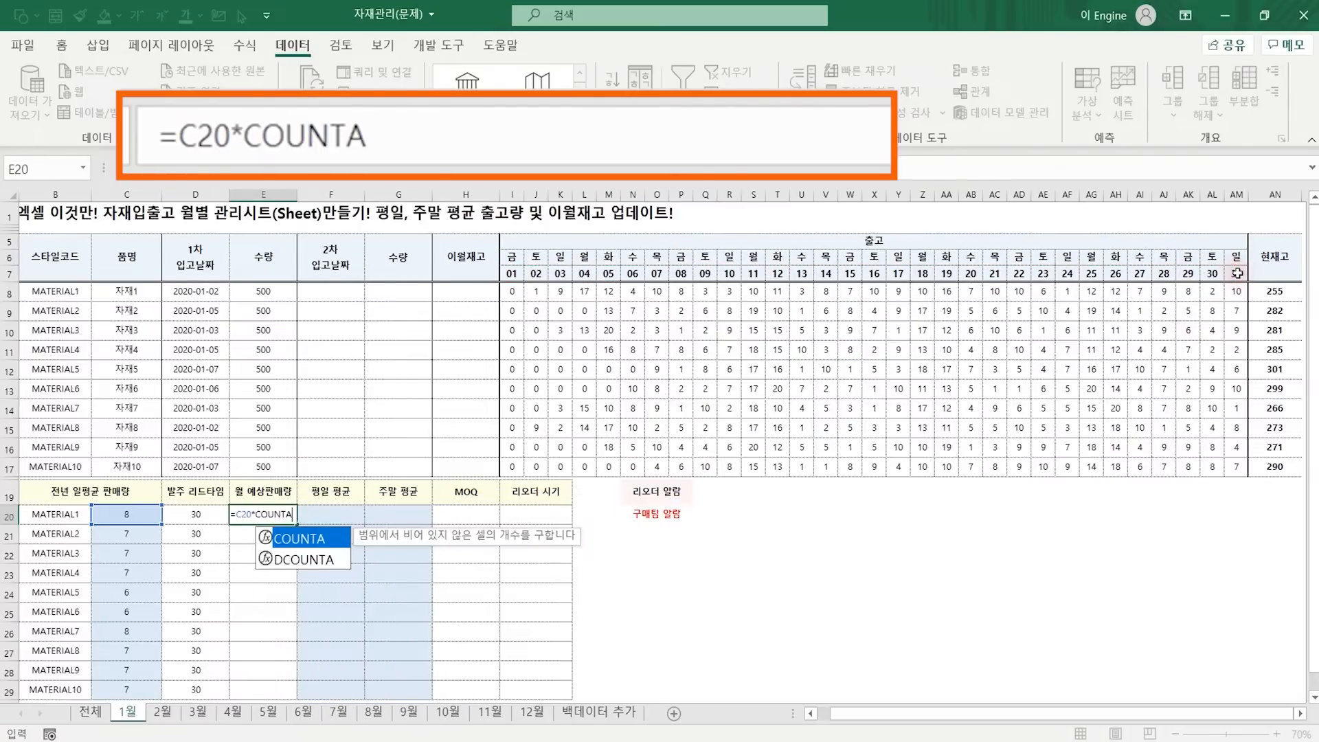
type("(")
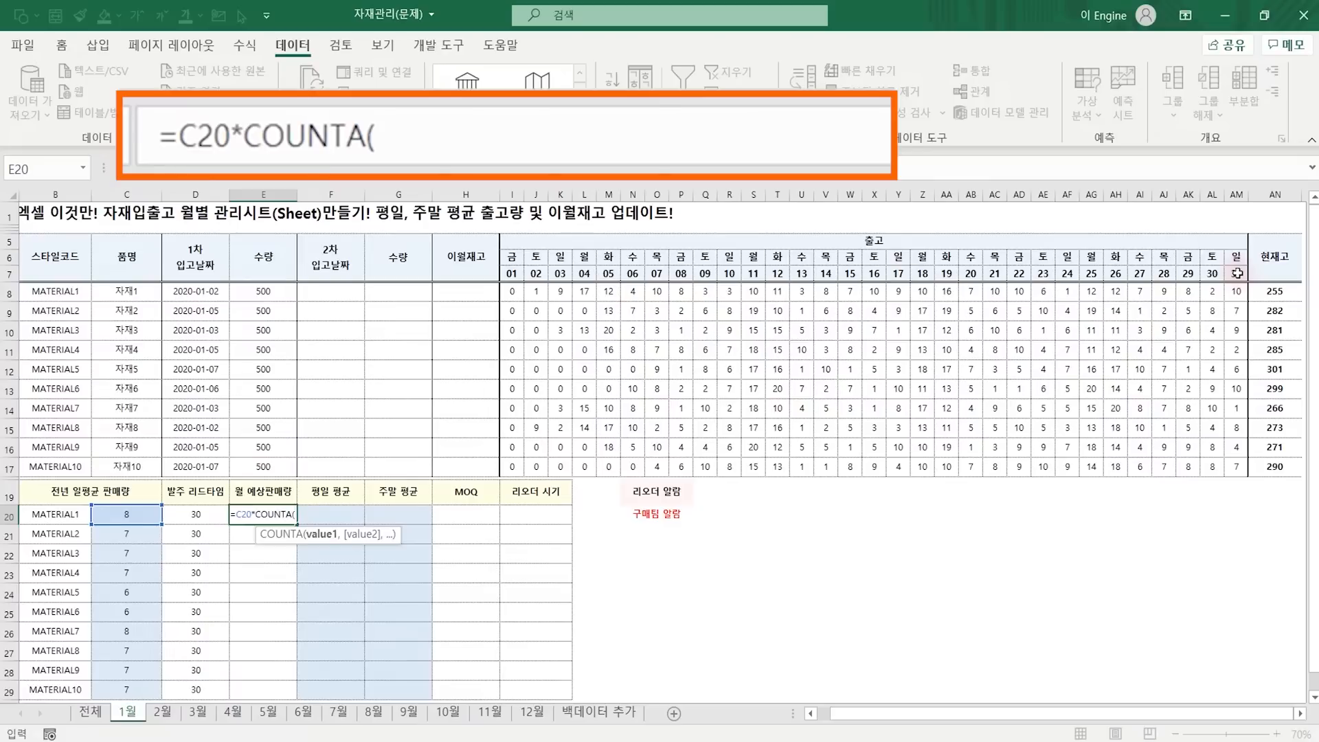
left_click_drag(512, 273, 1236, 274)
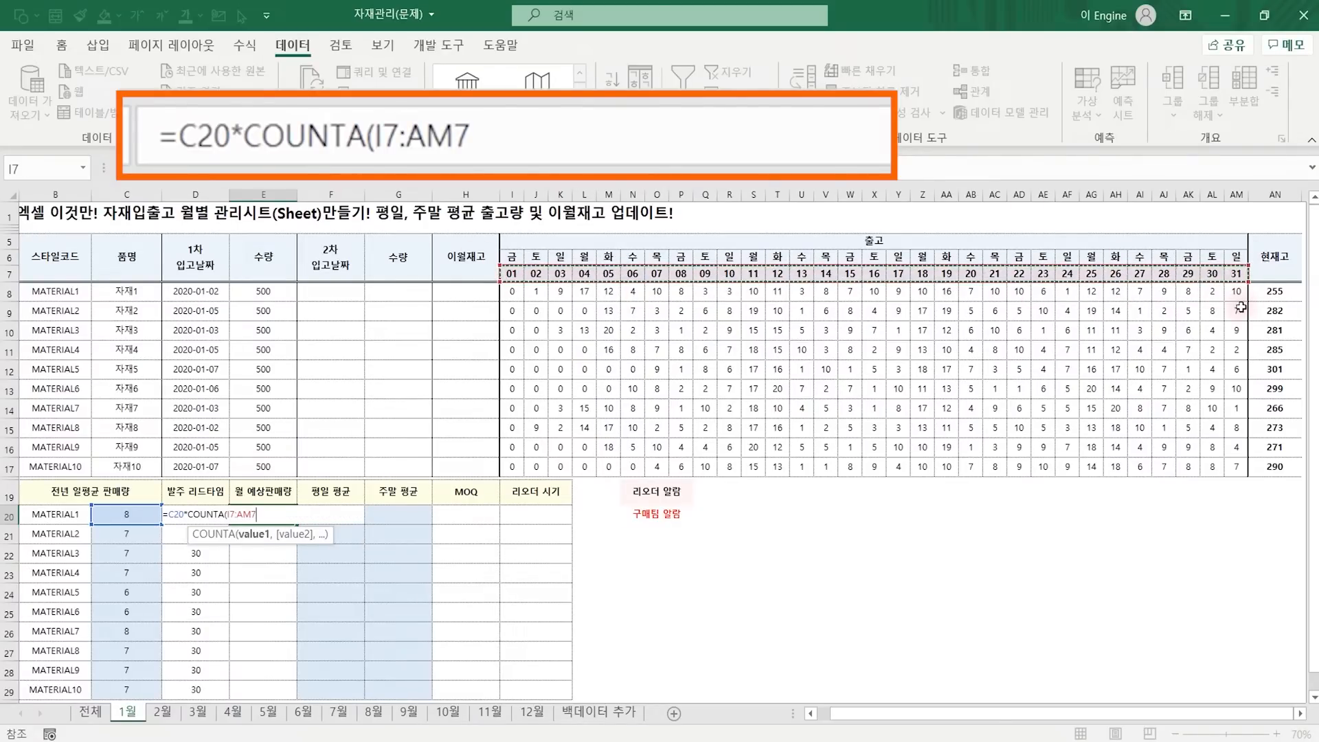
type(")-")
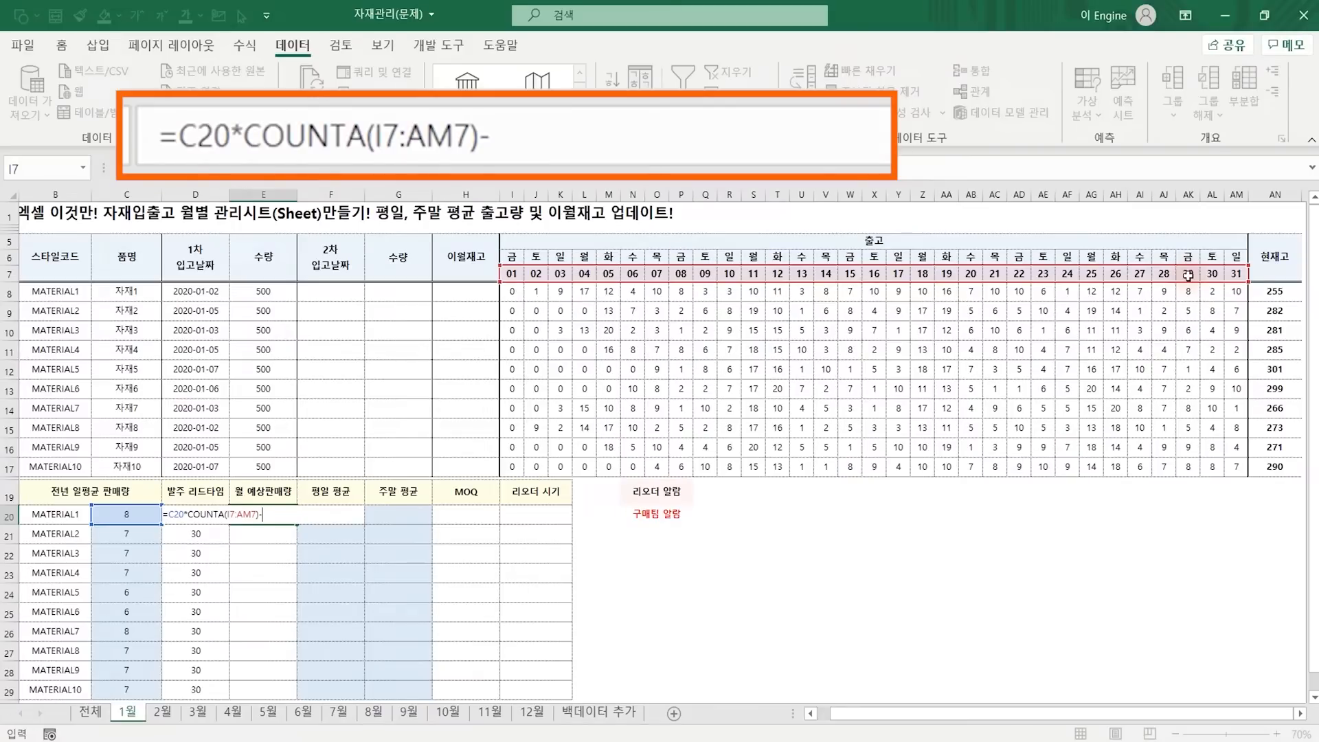
type("COUNT")
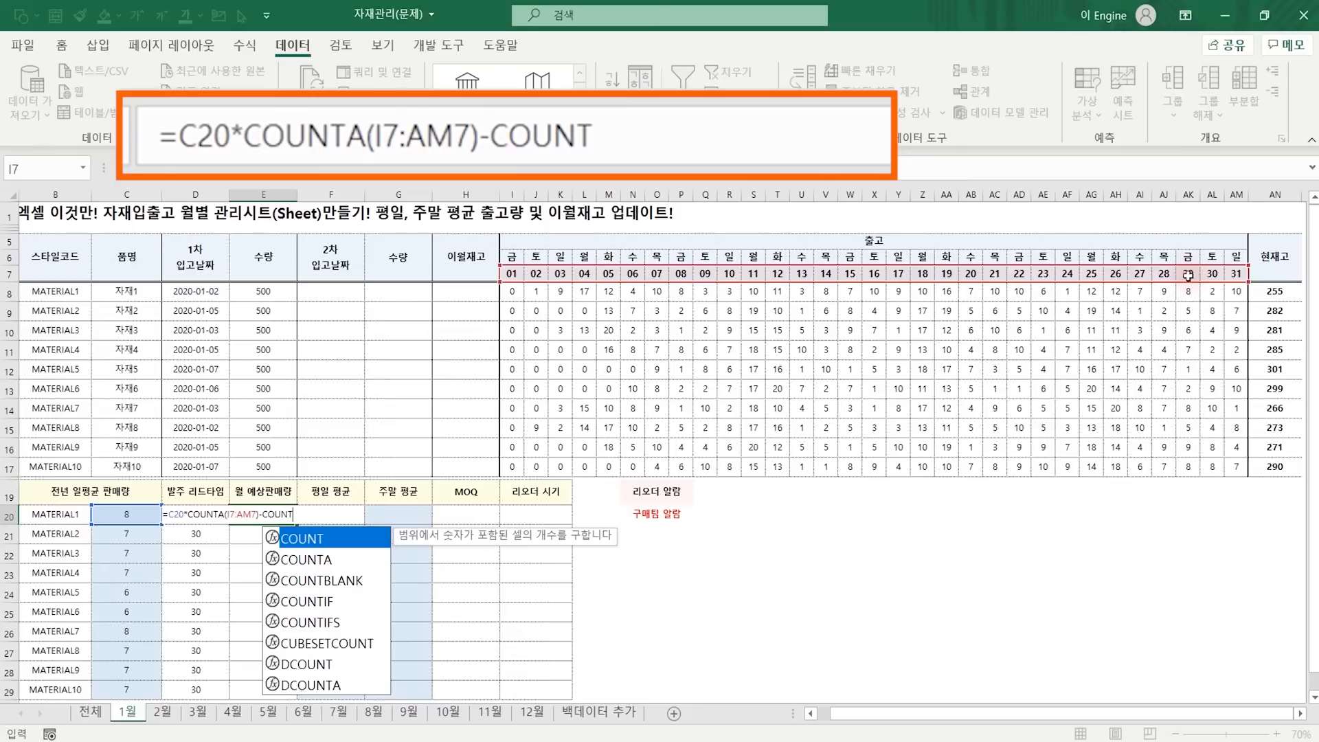
type("BLANK(")
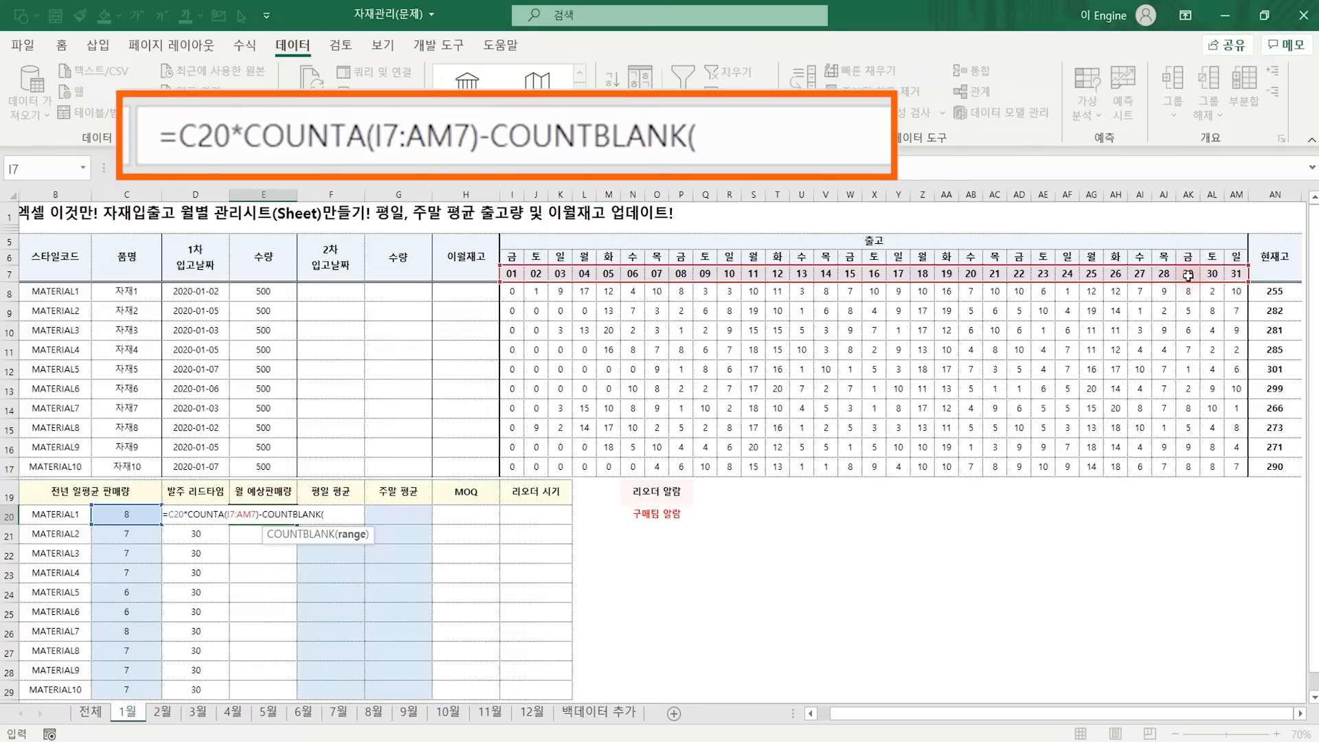
left_click_drag(511, 273, 1236, 273)
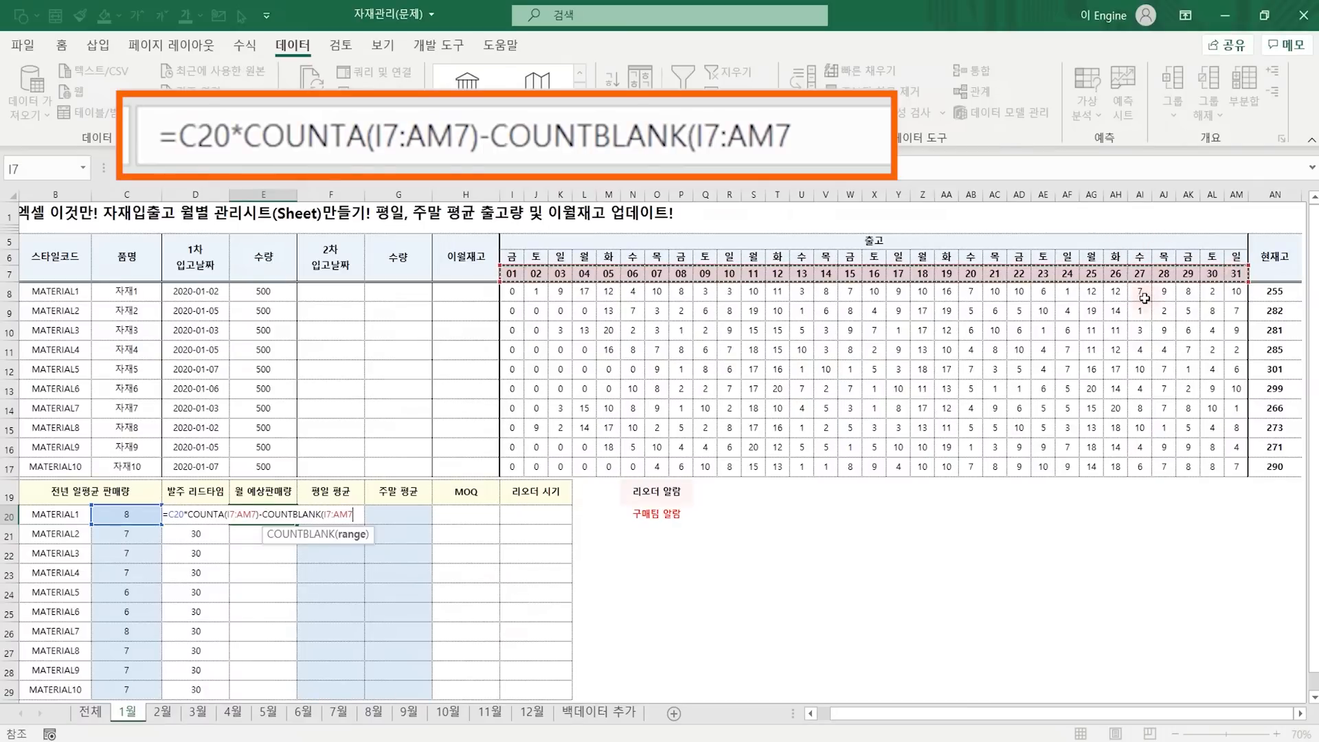
type(")")
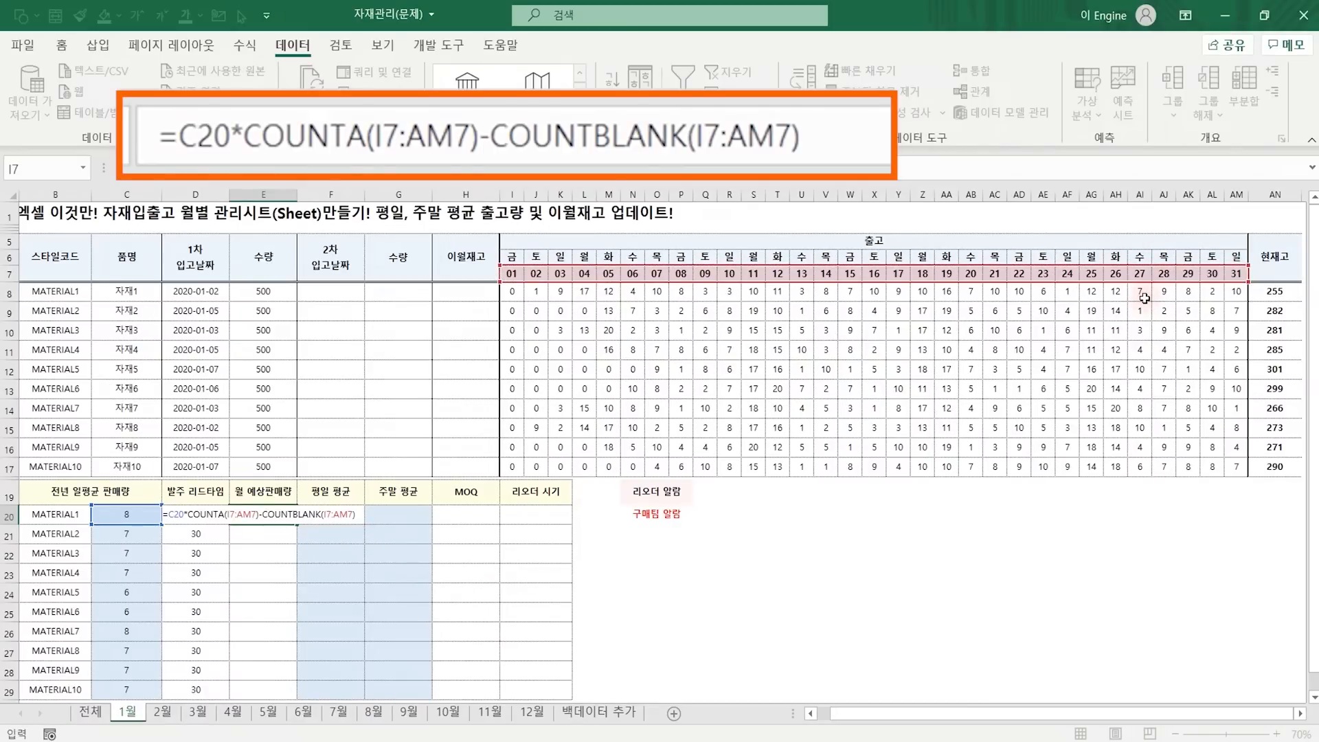
Enclose the COUNTA minus COUNTBLANK part in parentheses and commit E20 as =C20*(COUNTA(I7:AM7)-COUNTBLANK(I7:AM7)).
left_click(248, 135)
type("(")
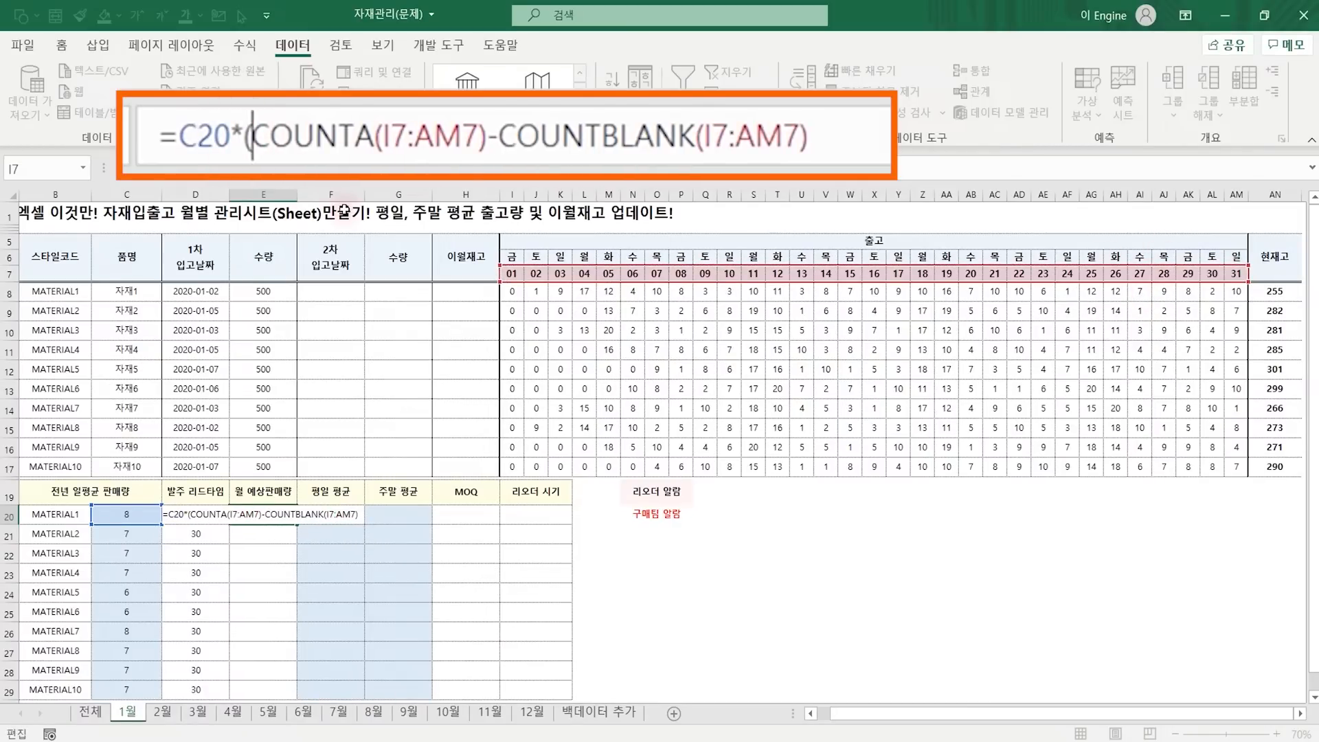
key("End")
type(")")
key("Return")
key("Up")
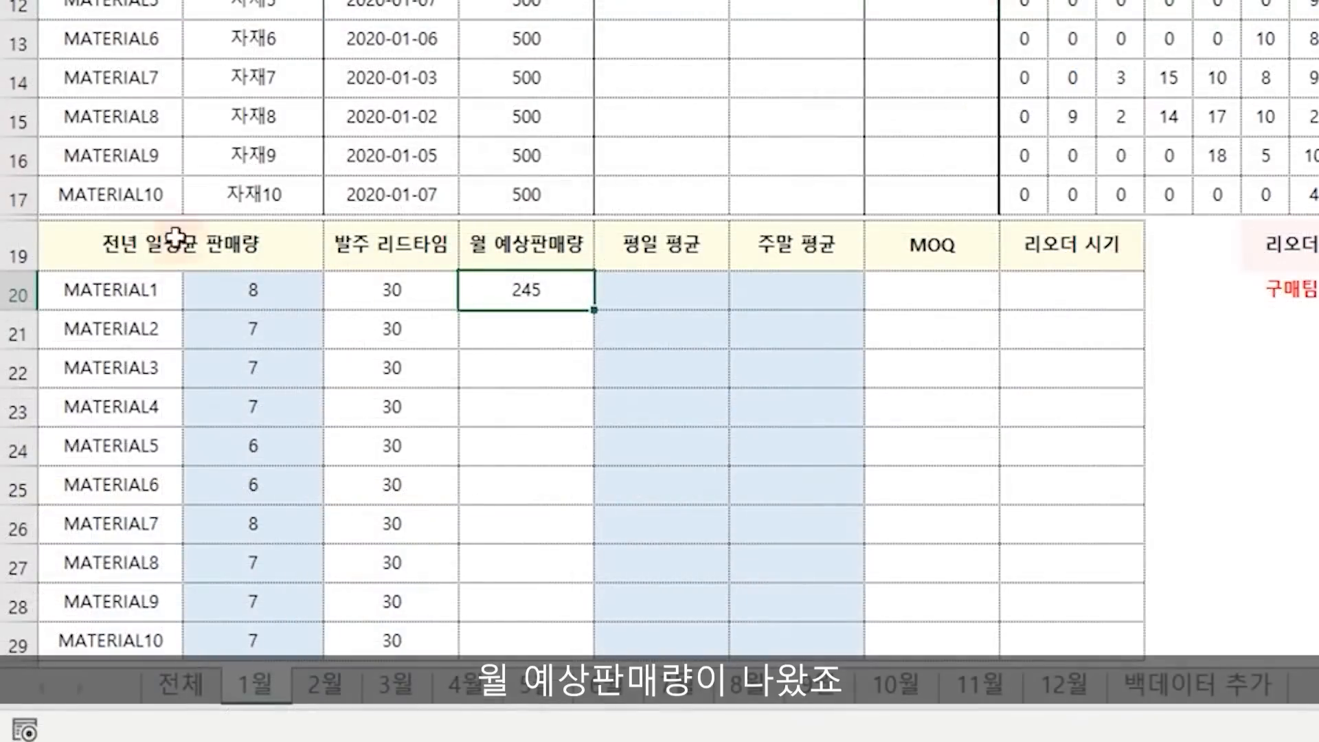
Copy the E20 monthly expected formula down to E29 and rename its header in E19 to 월 예상출고량.
double_click(594, 311)
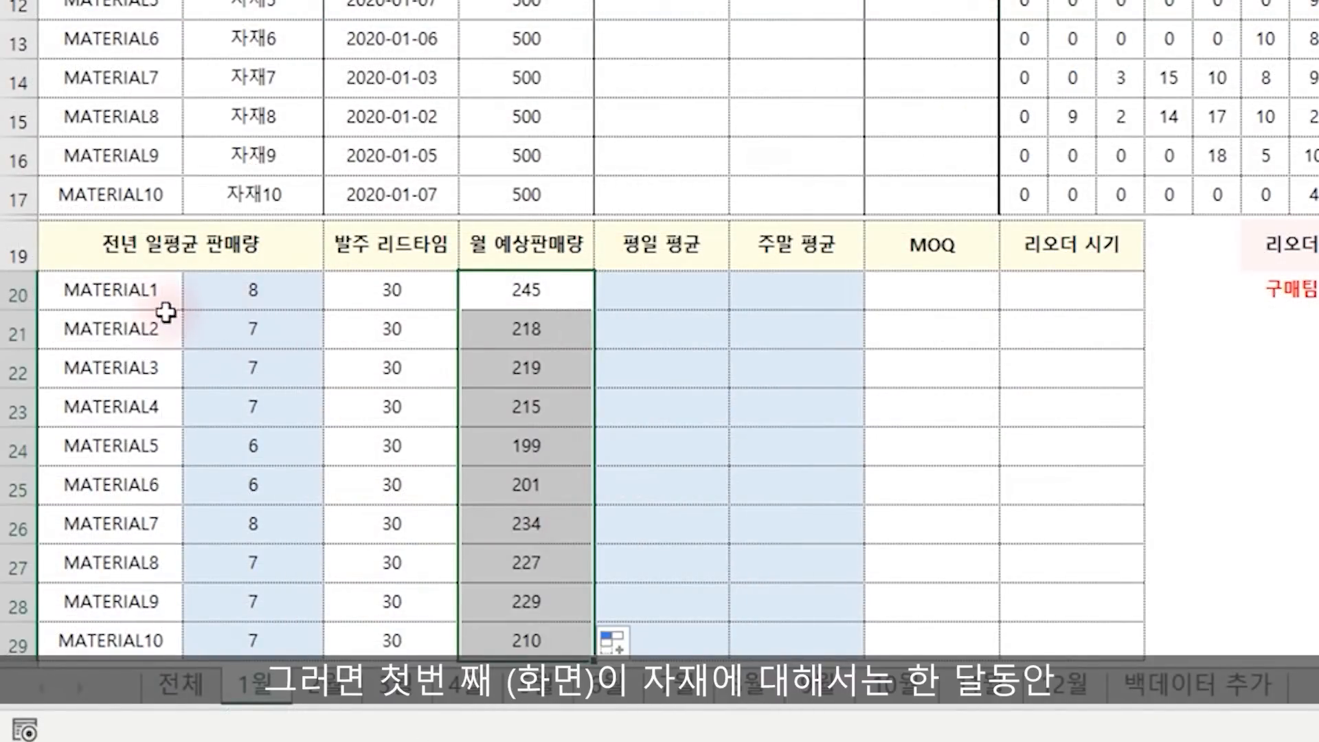
left_click(544, 295)
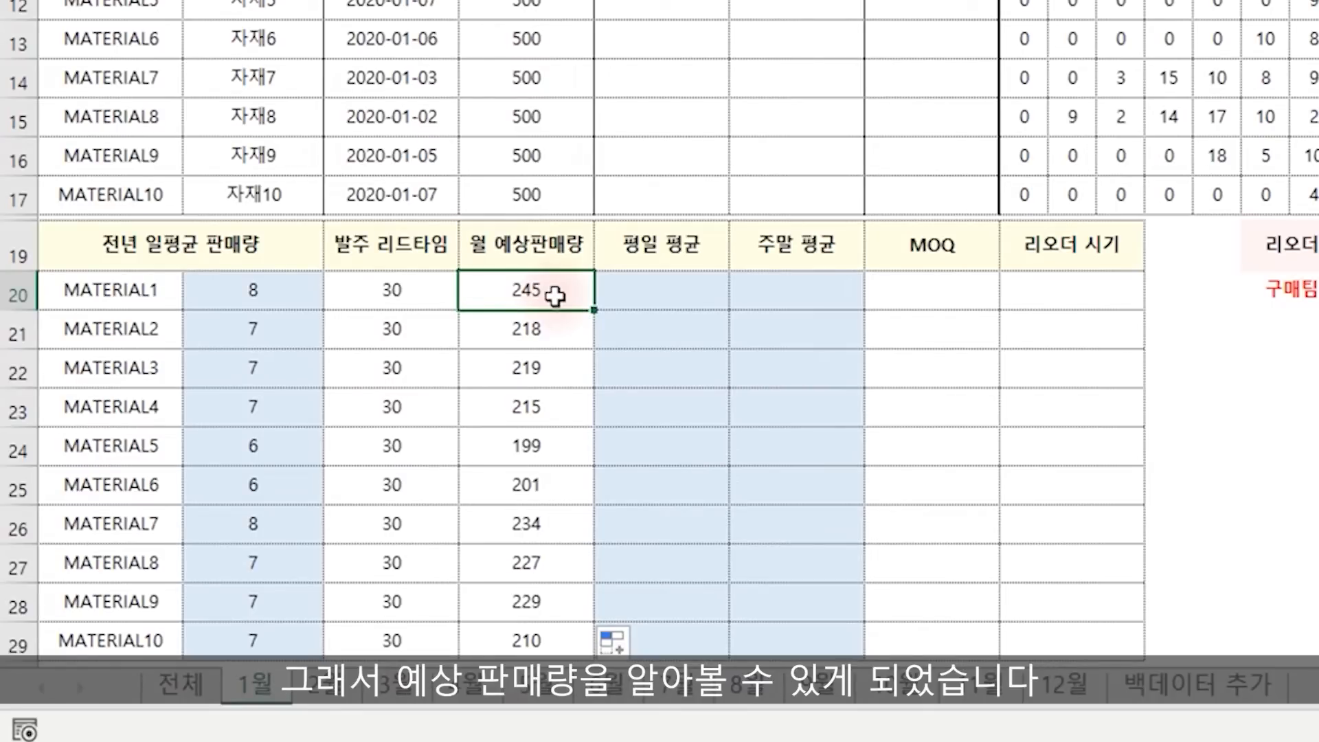
double_click(560, 235)
key("BackSpace")
key("BackSpace")
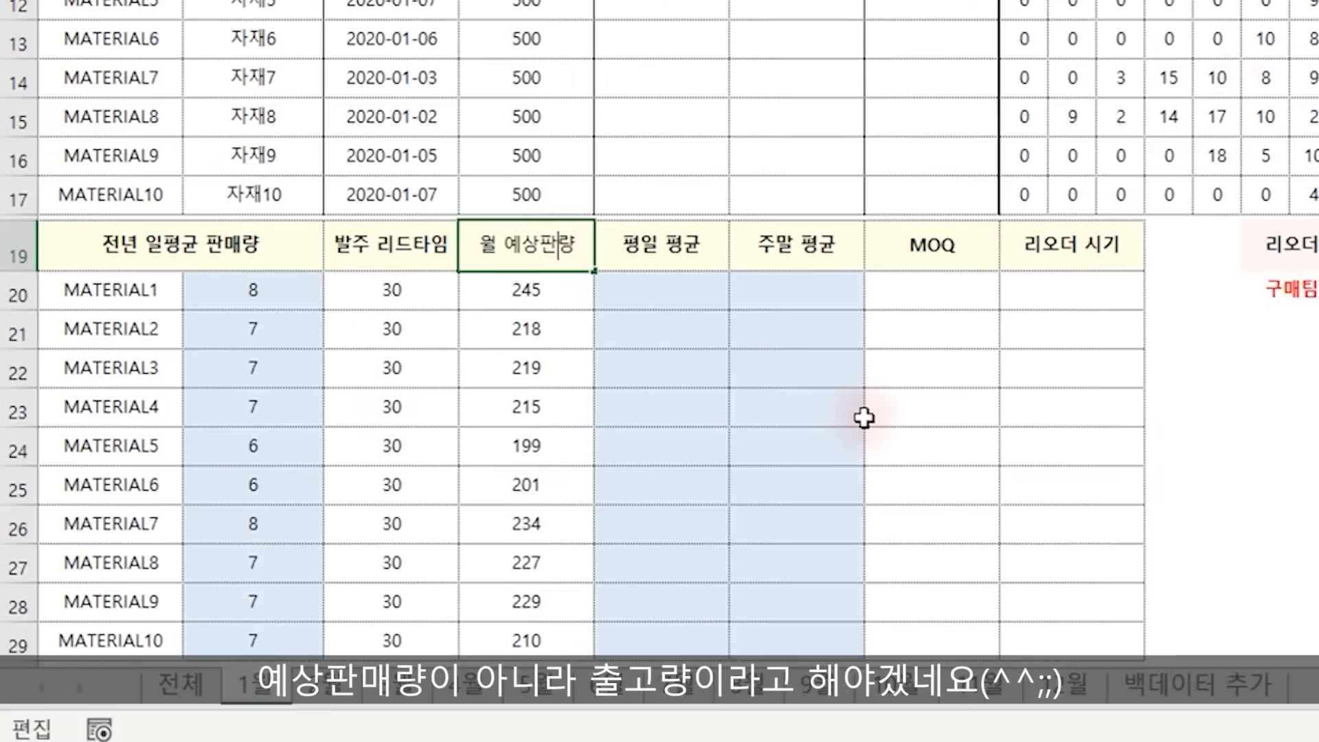
type("출고")
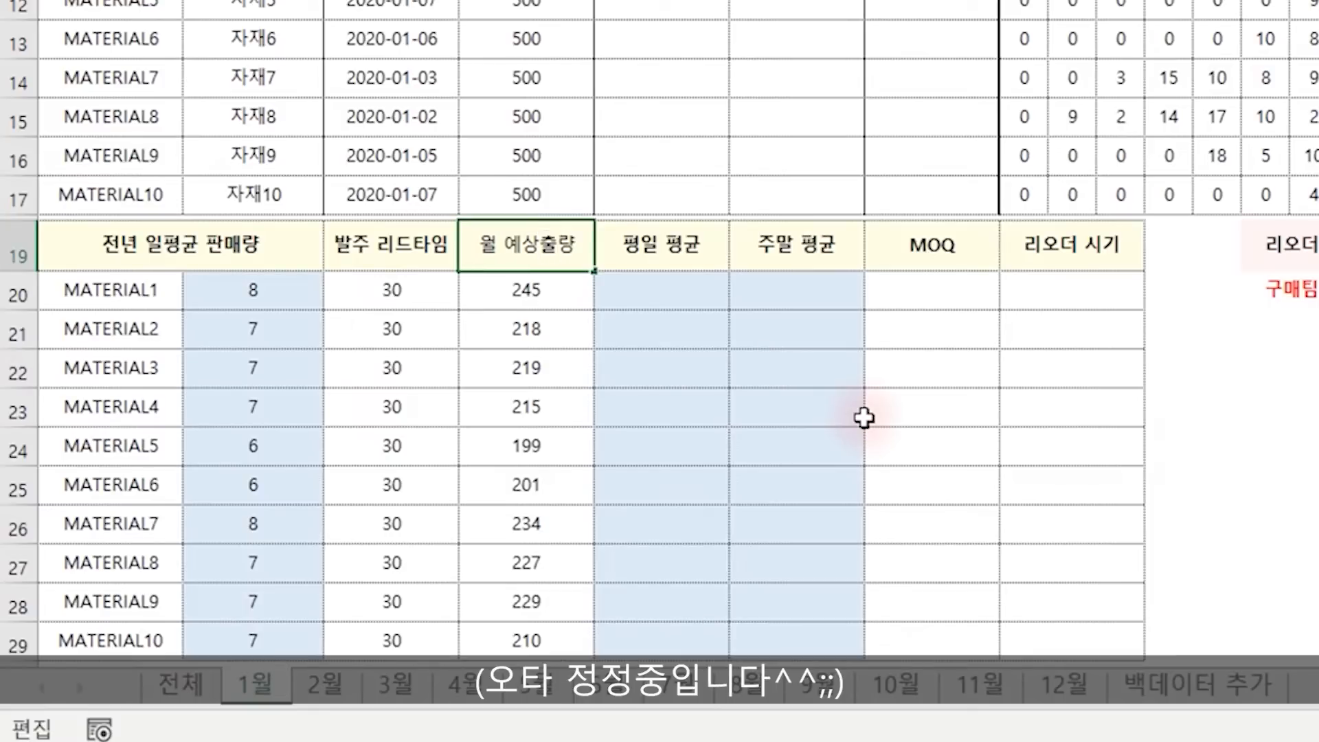
key("Return")
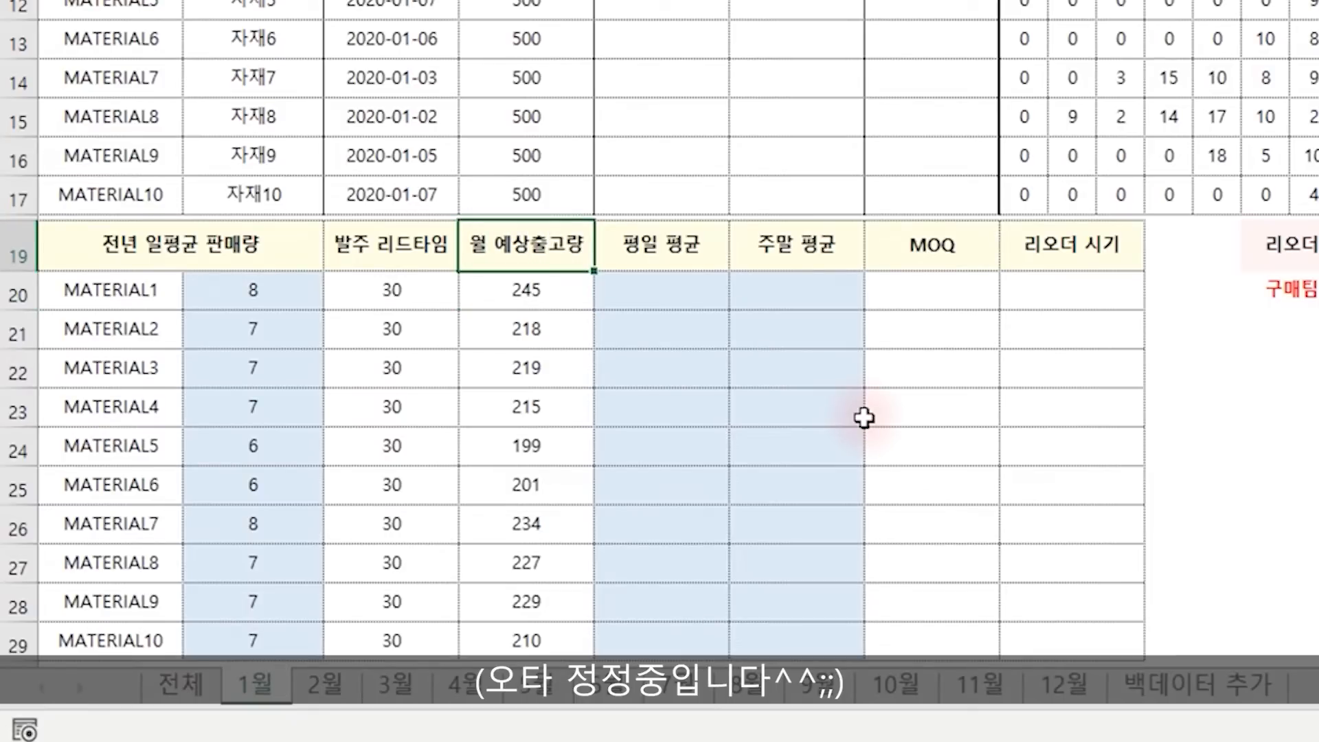
Rename the header above the MATERIAL daily averages to 전년 일평균 출고량.
key("Up")
key("Left")
key("Left")
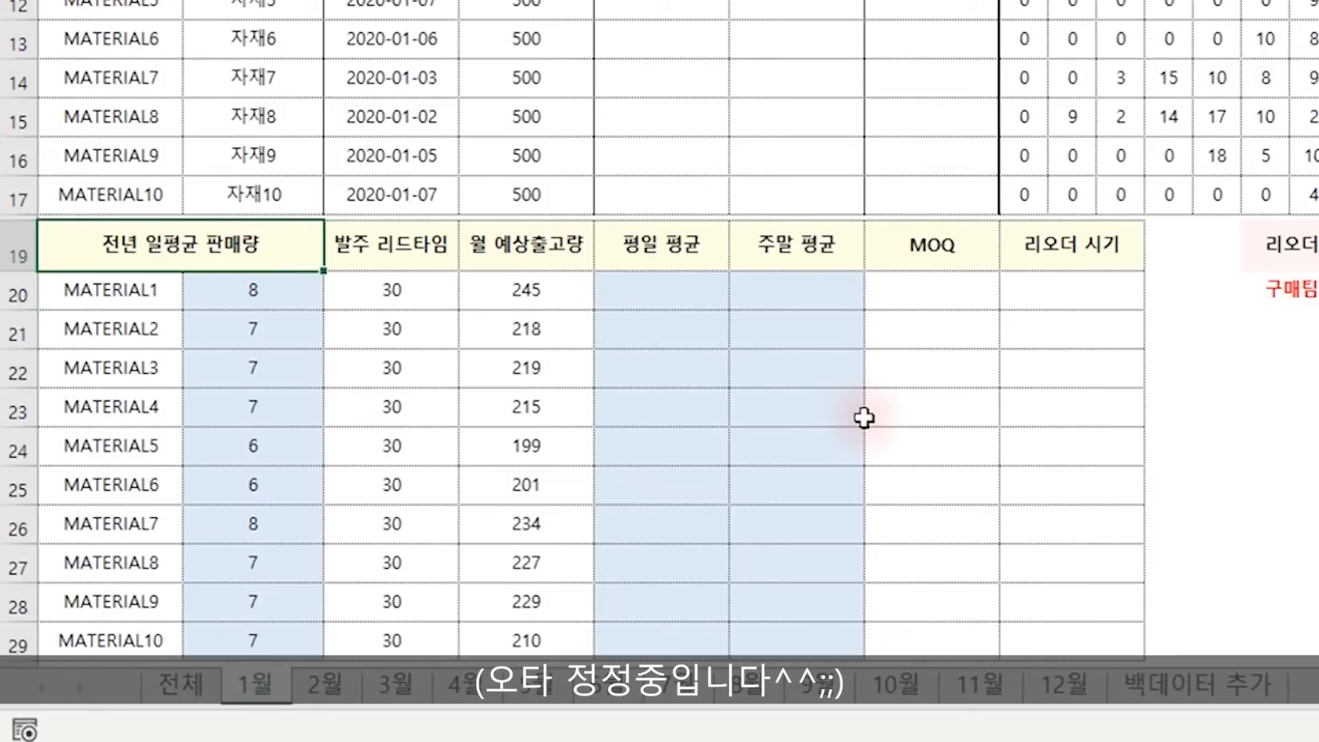
key("F2")
key("BackSpace")
key("BackSpace")
key("BackSpace")
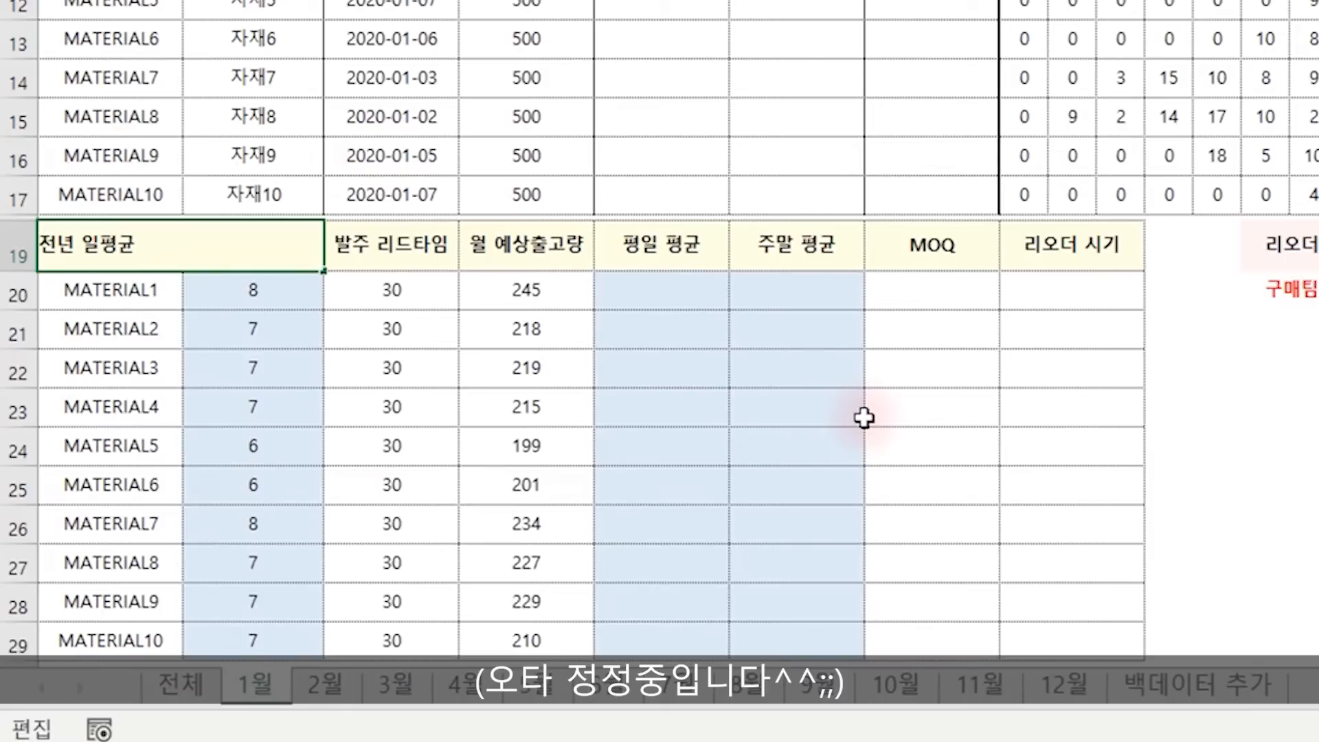
type("출고량")
key("Return")
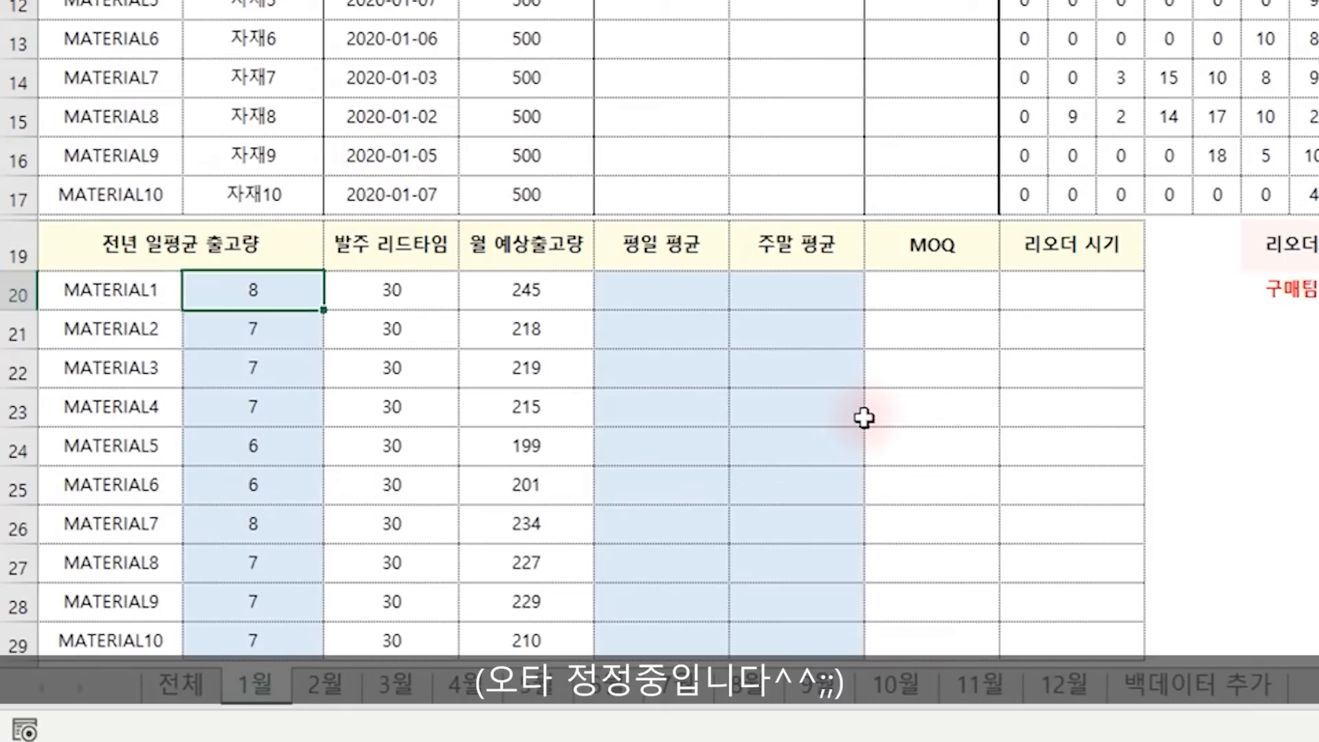
Begin a trial WEEKDAY formula in blank cell S21 that references the first date, I7.
key("Right")
key("Right")
key("Right")
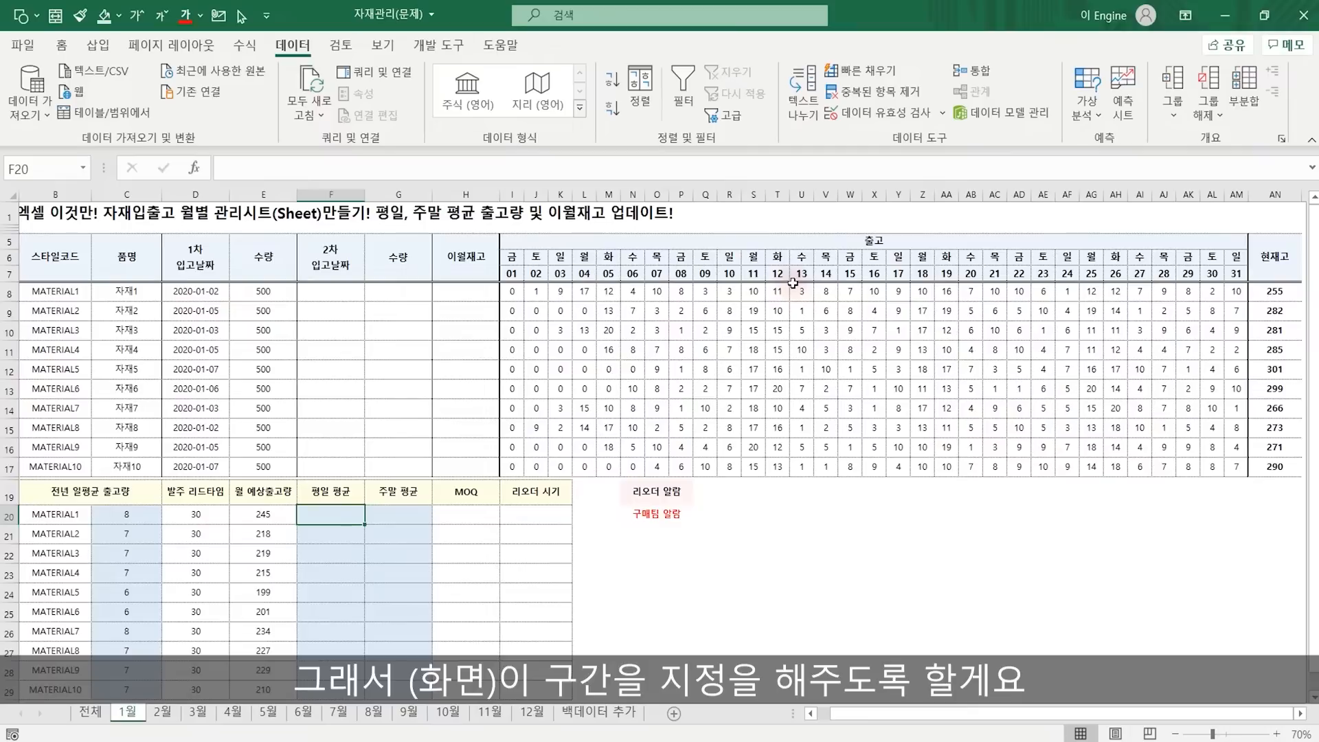
left_click(753, 534)
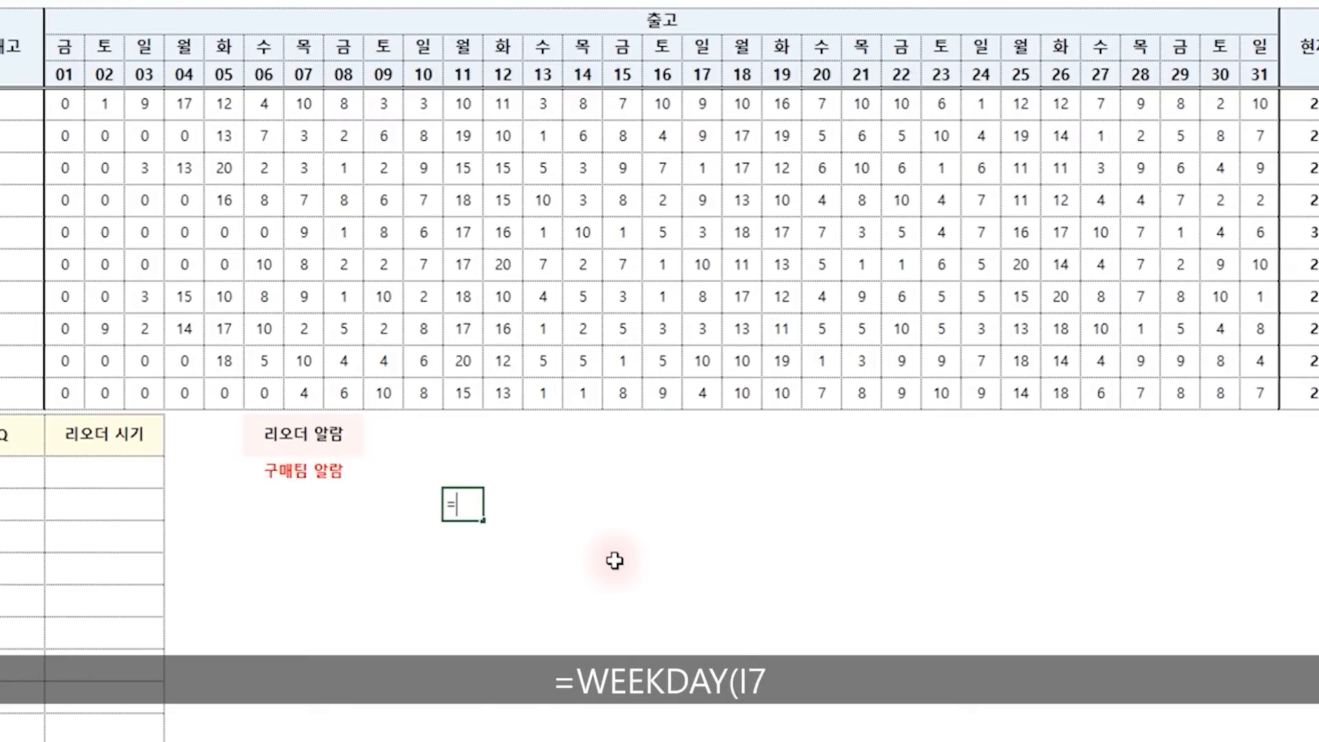
type("WEEKDAY")
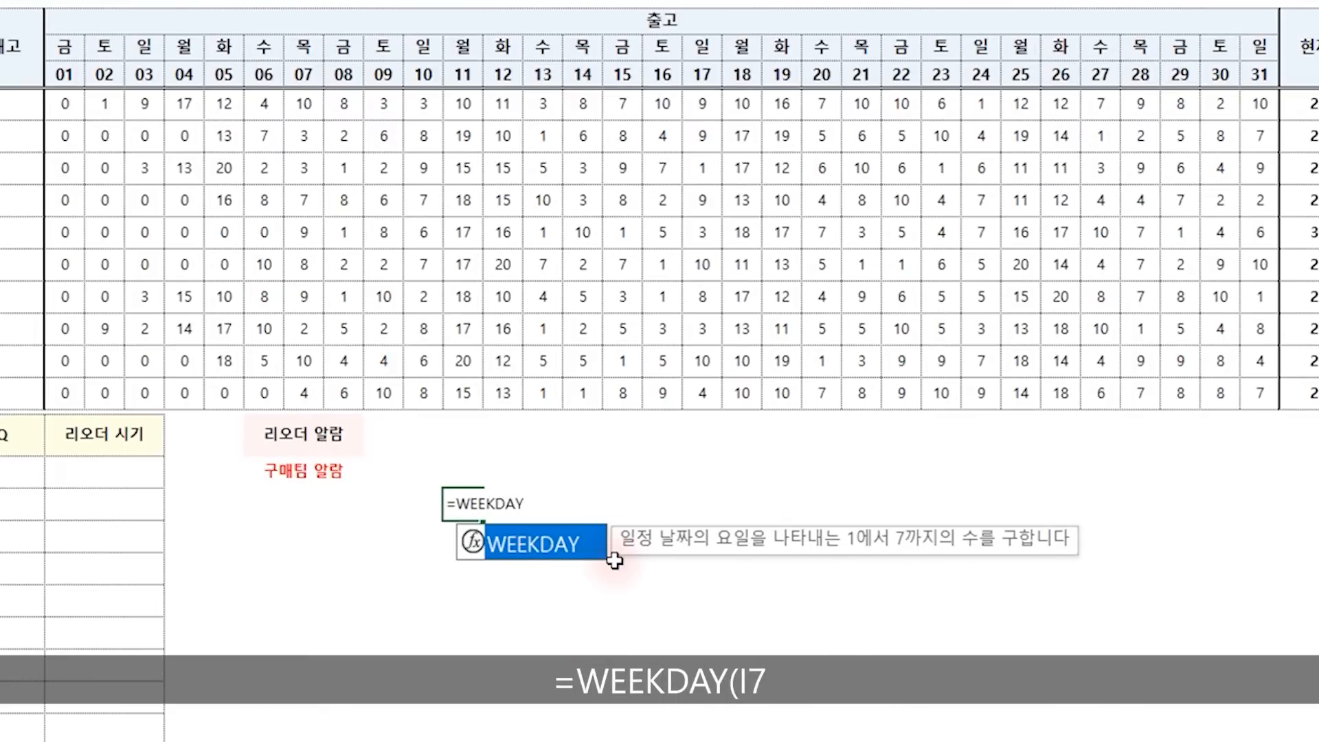
type("(")
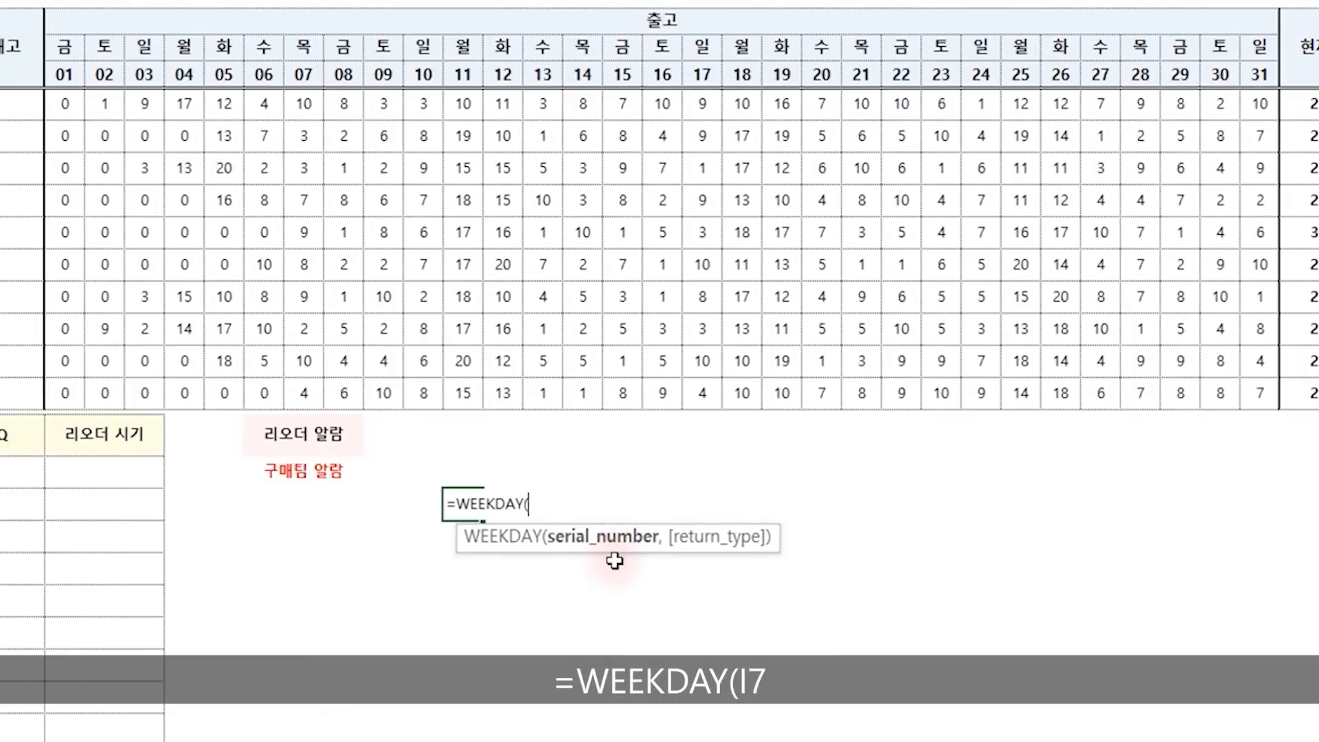
left_click(64, 75)
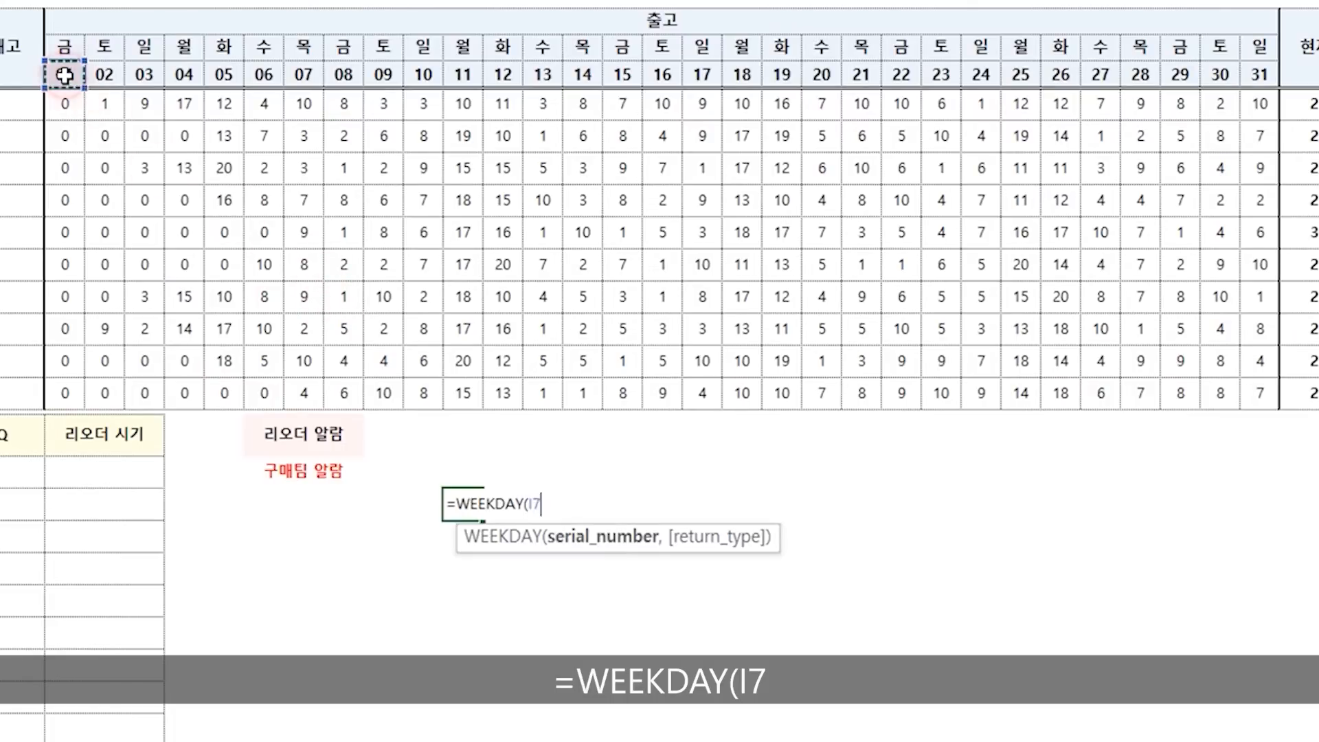
type(",")
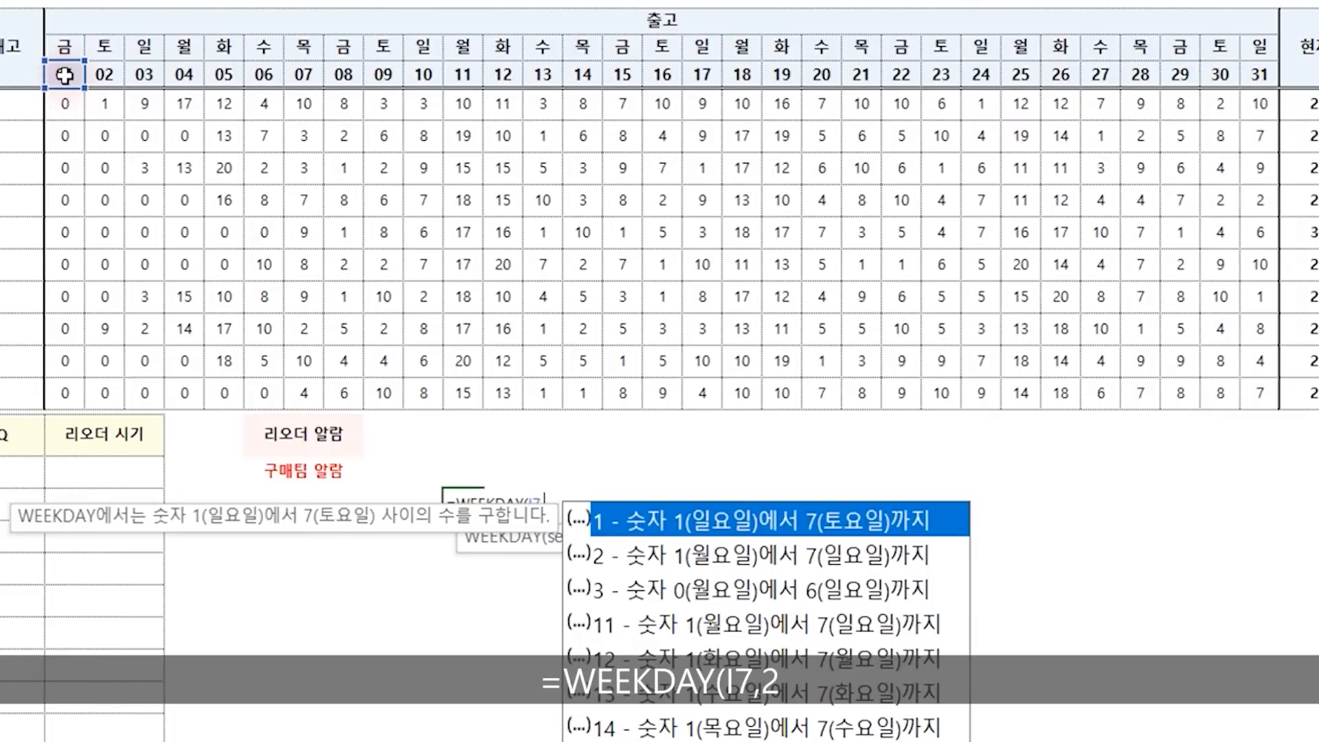
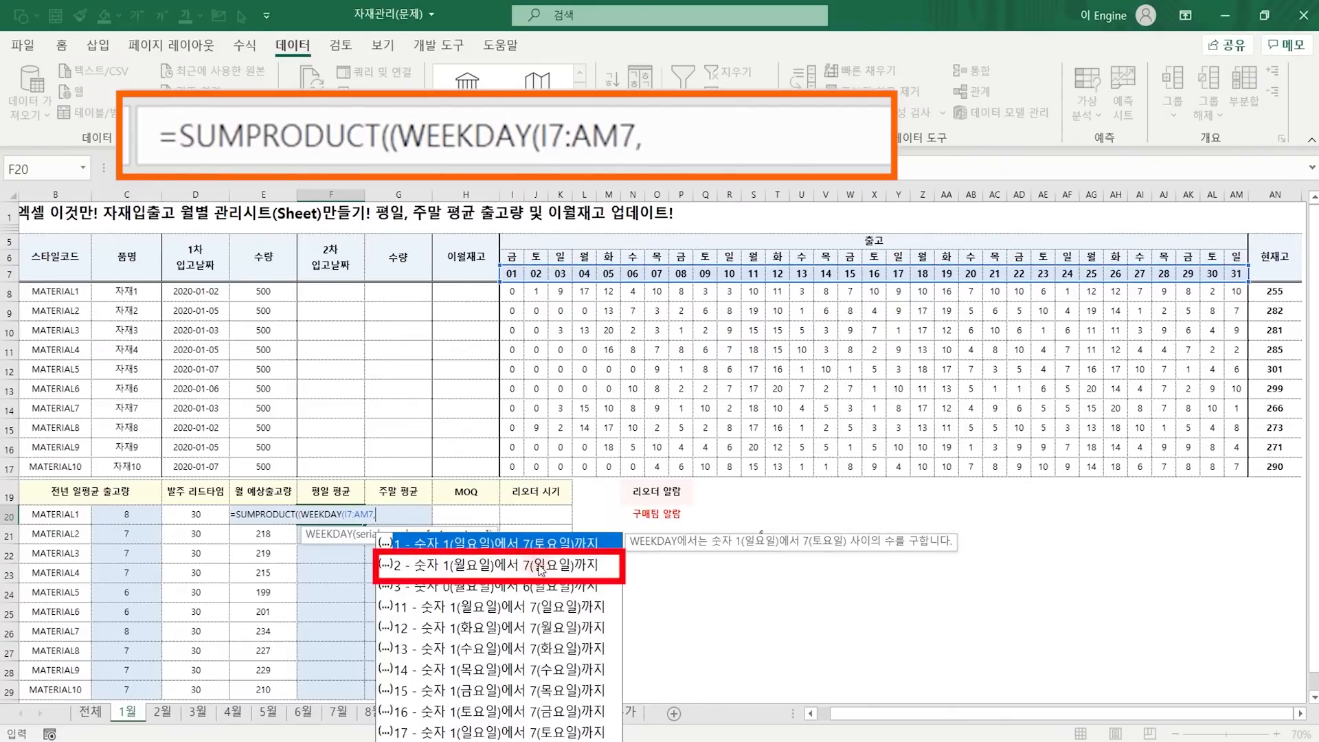
Complete the weekday condition in F20's SUMPRODUCT formula as (WEEKDAY(I7:AM7,2)<6), enclosed in its own parentheses.
type("2")
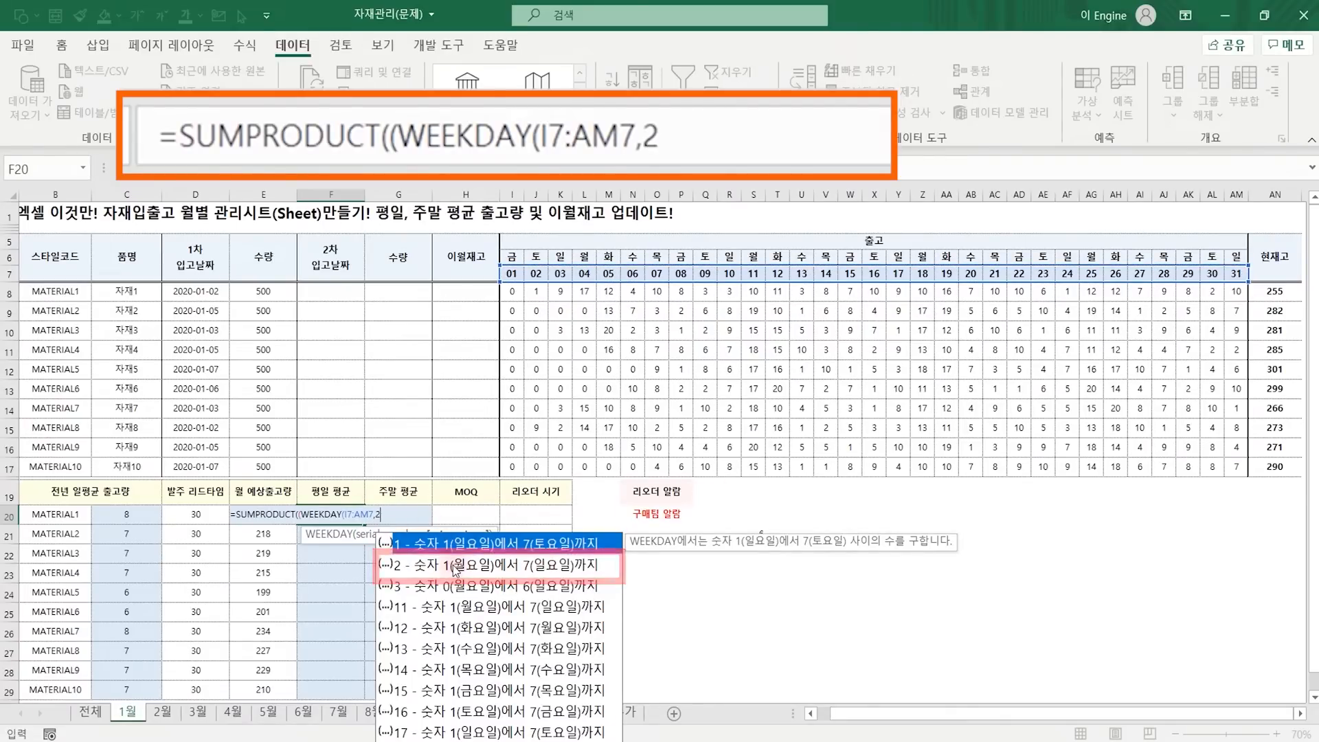
type(")<")
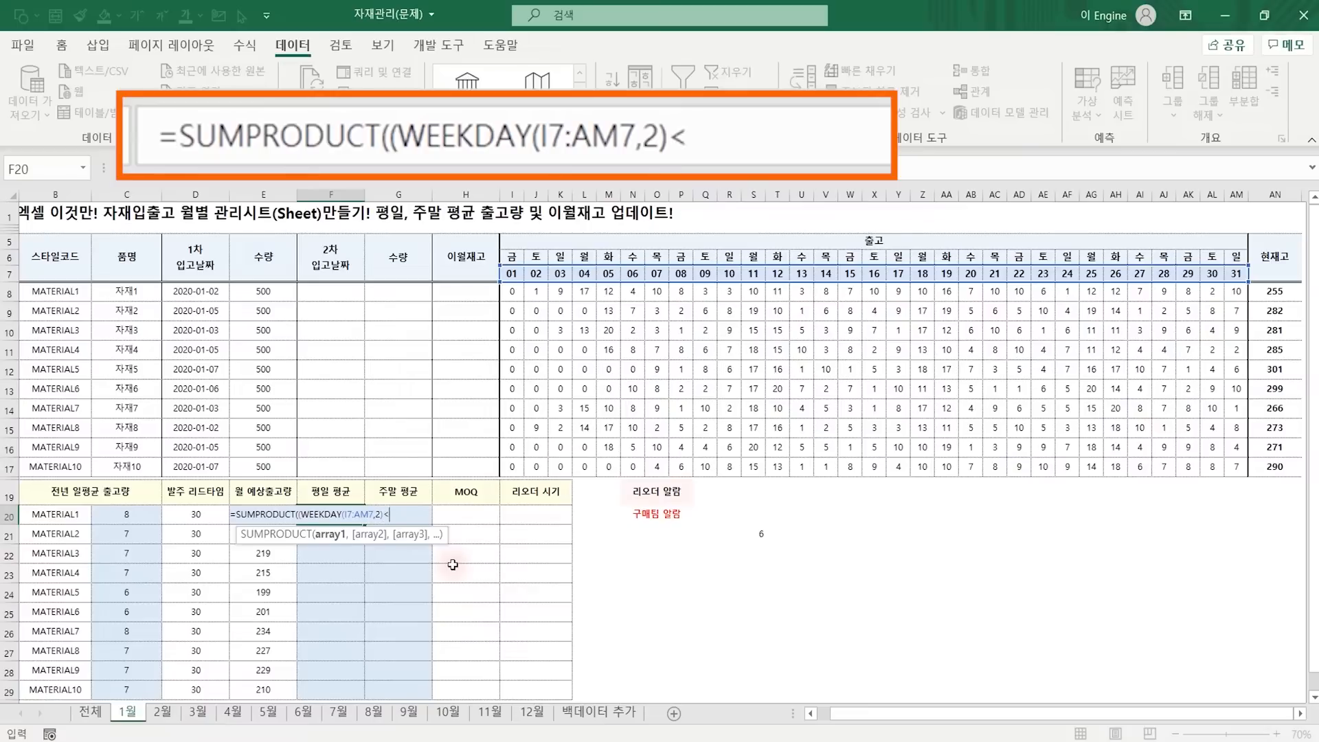
type("6")
key("F2")
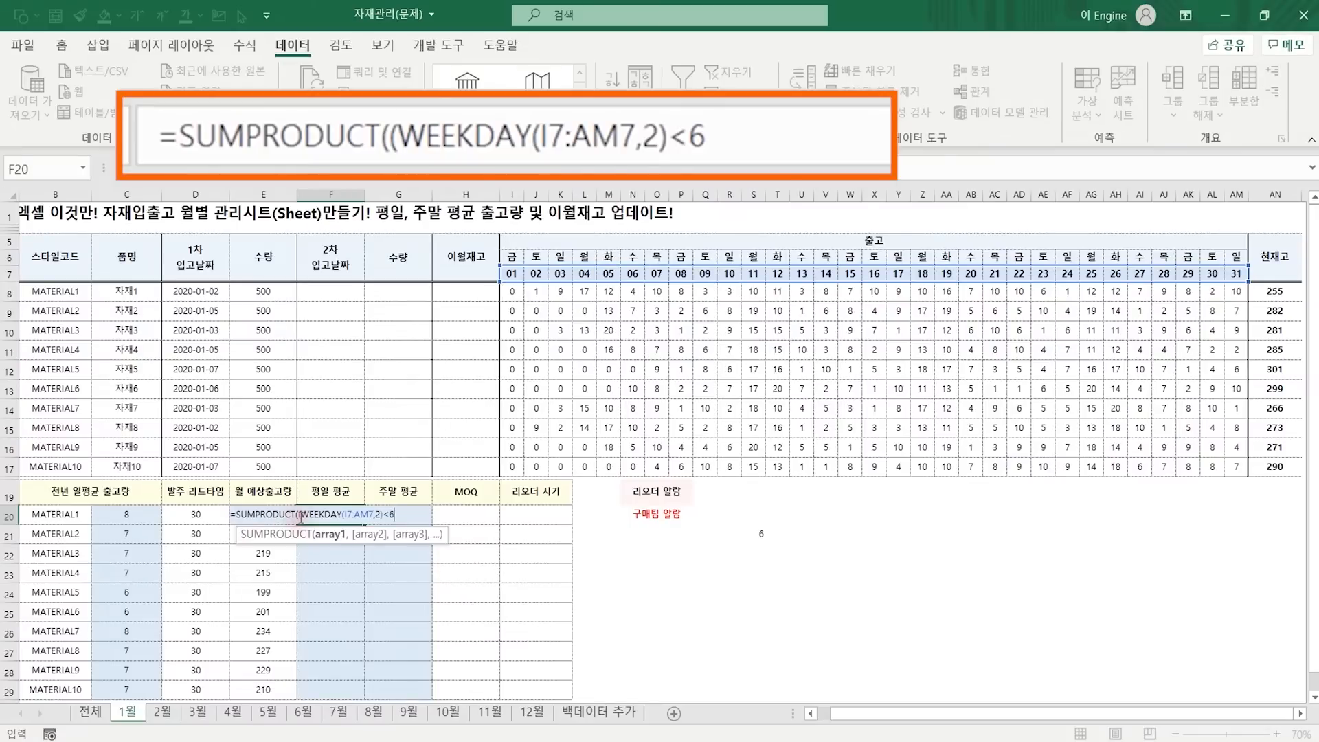
type("(")
key("End")
type(")")
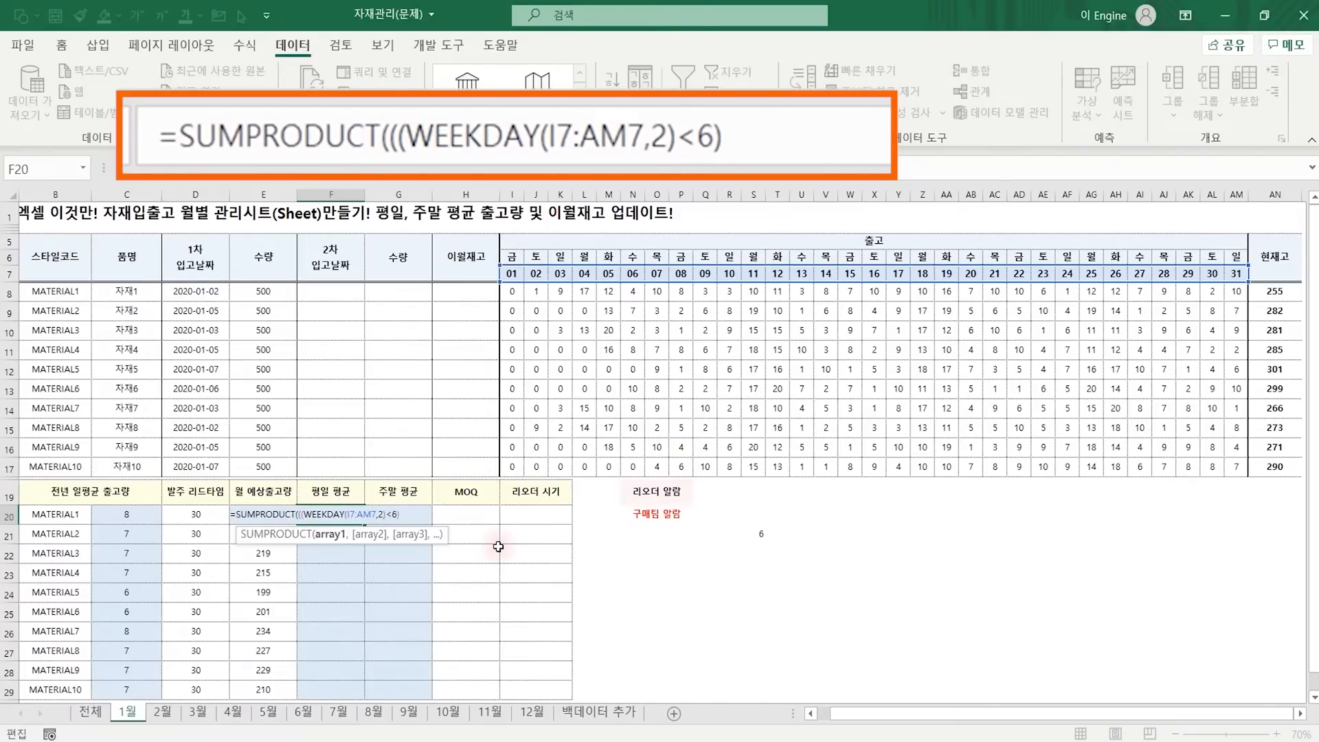
Multiply the weekday condition by MATERIAL1's outgoing quantities and commit F20 as =SUMPRODUCT(((WEEKDAY(I7:AM7,2)<6)*(I8:AM8))).
type("*")
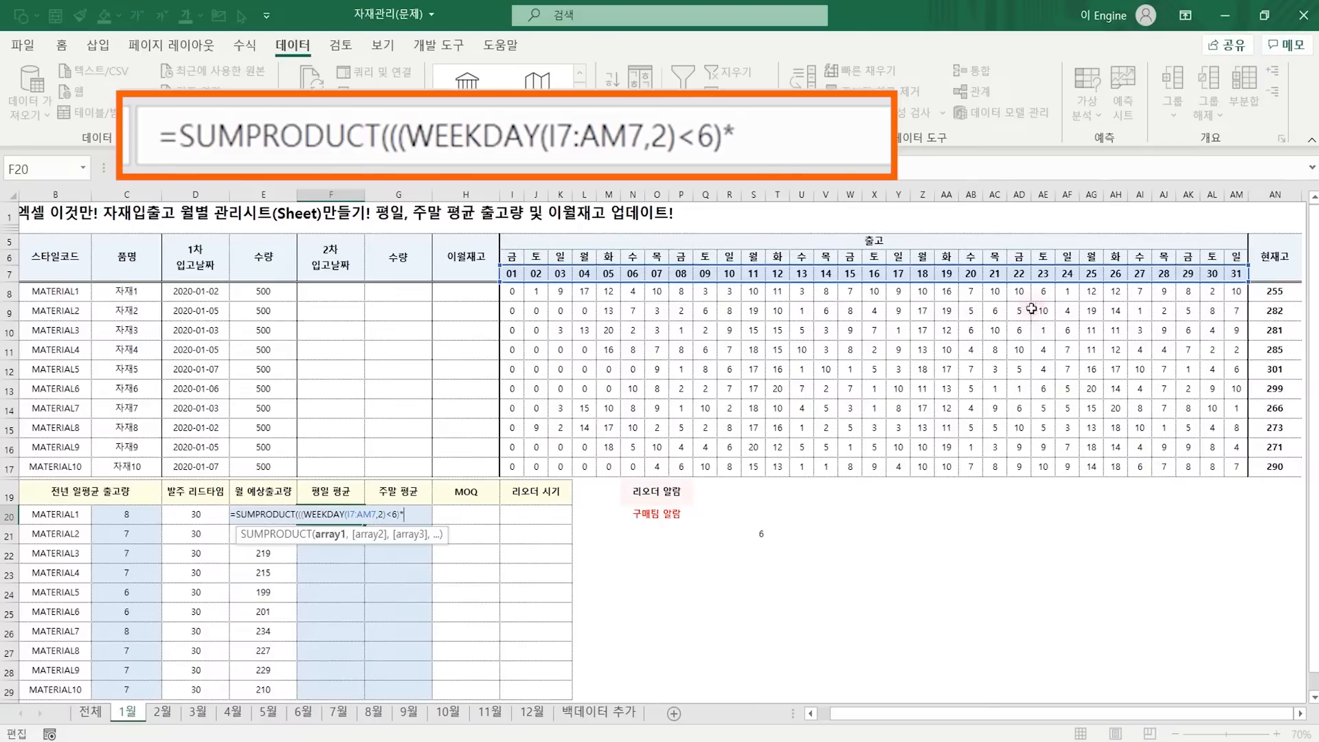
type("(")
left_click_drag(512, 292, 1236, 294)
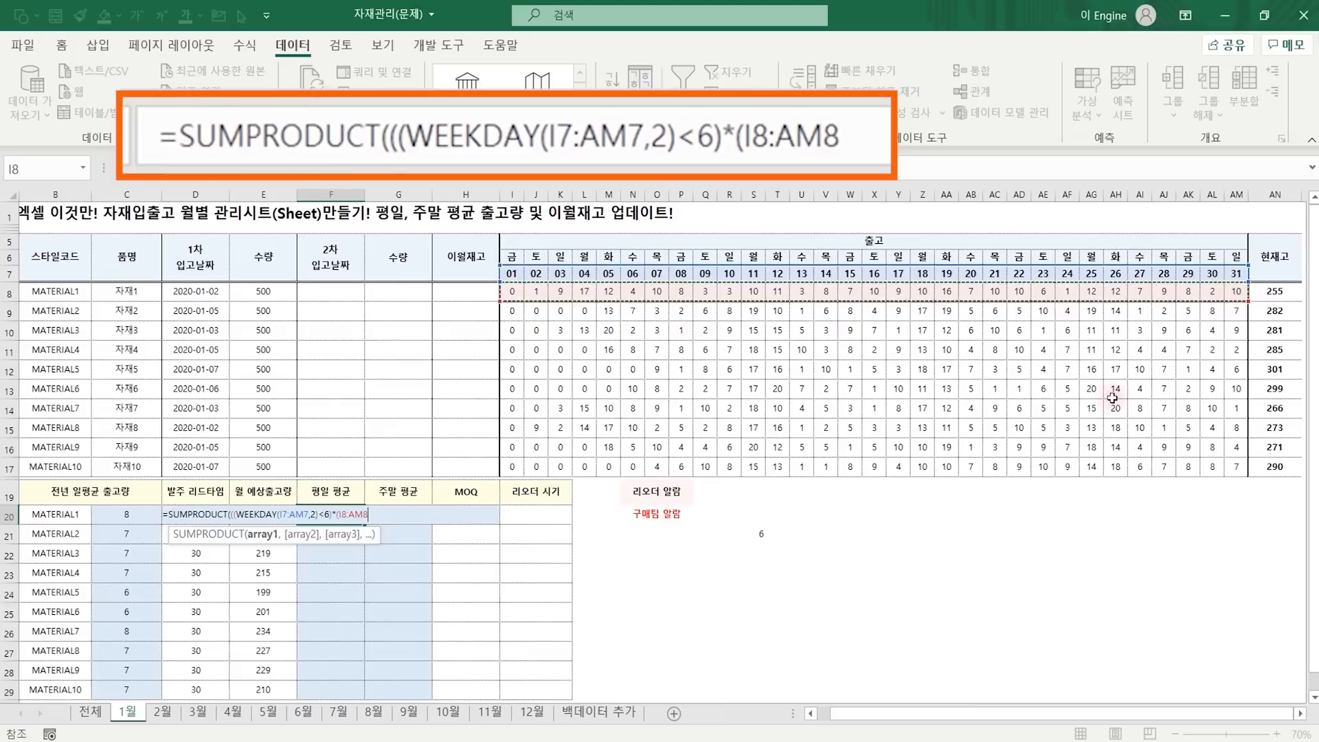
type("))")
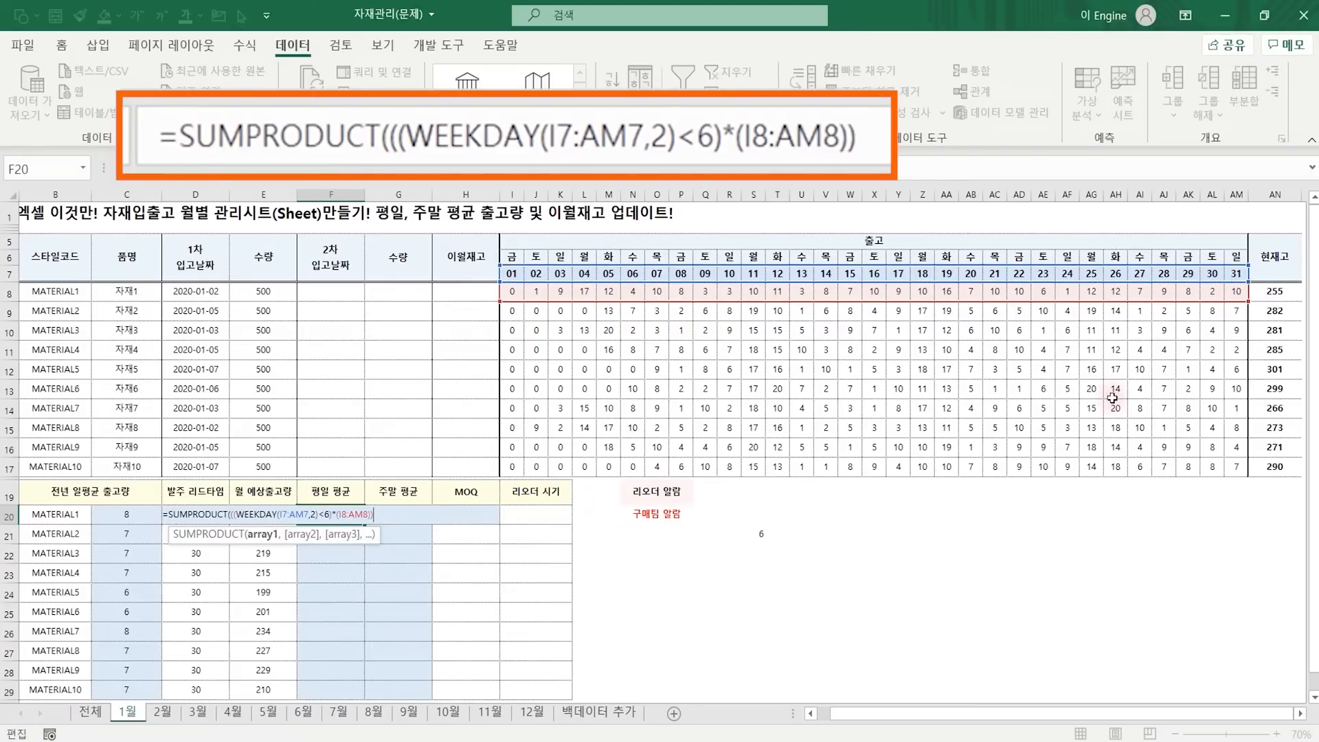
type(")")
key("Return")
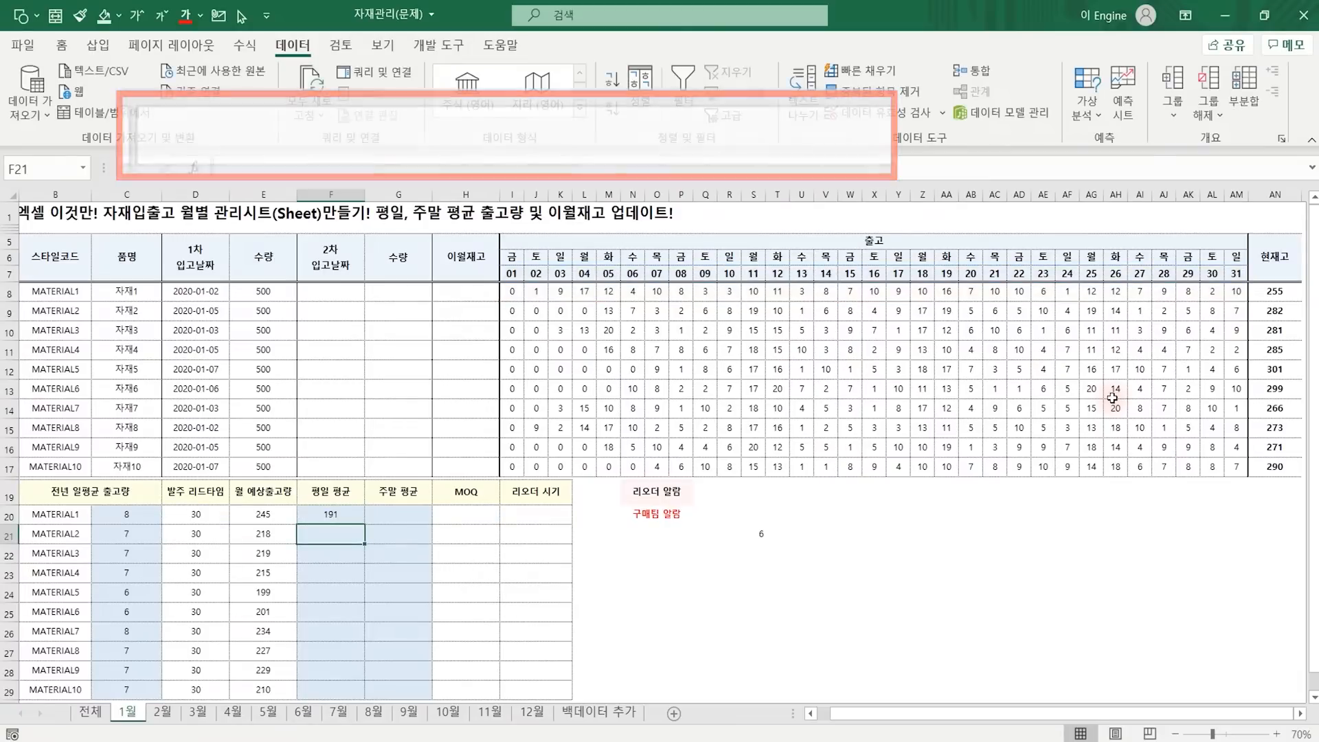
Review the F20 formula and select only MATERIAL1's weekday quantities in row 8 to check their count.
key("Up")
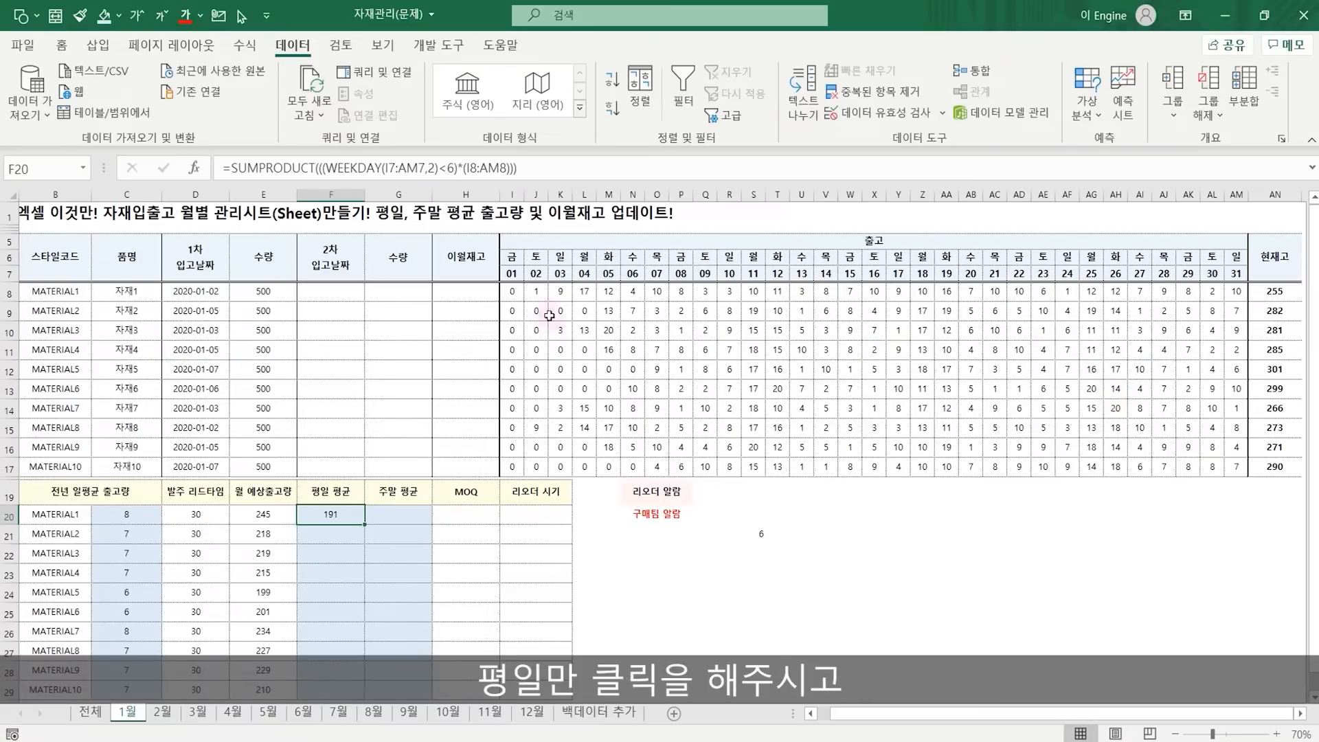
left_click(513, 294)
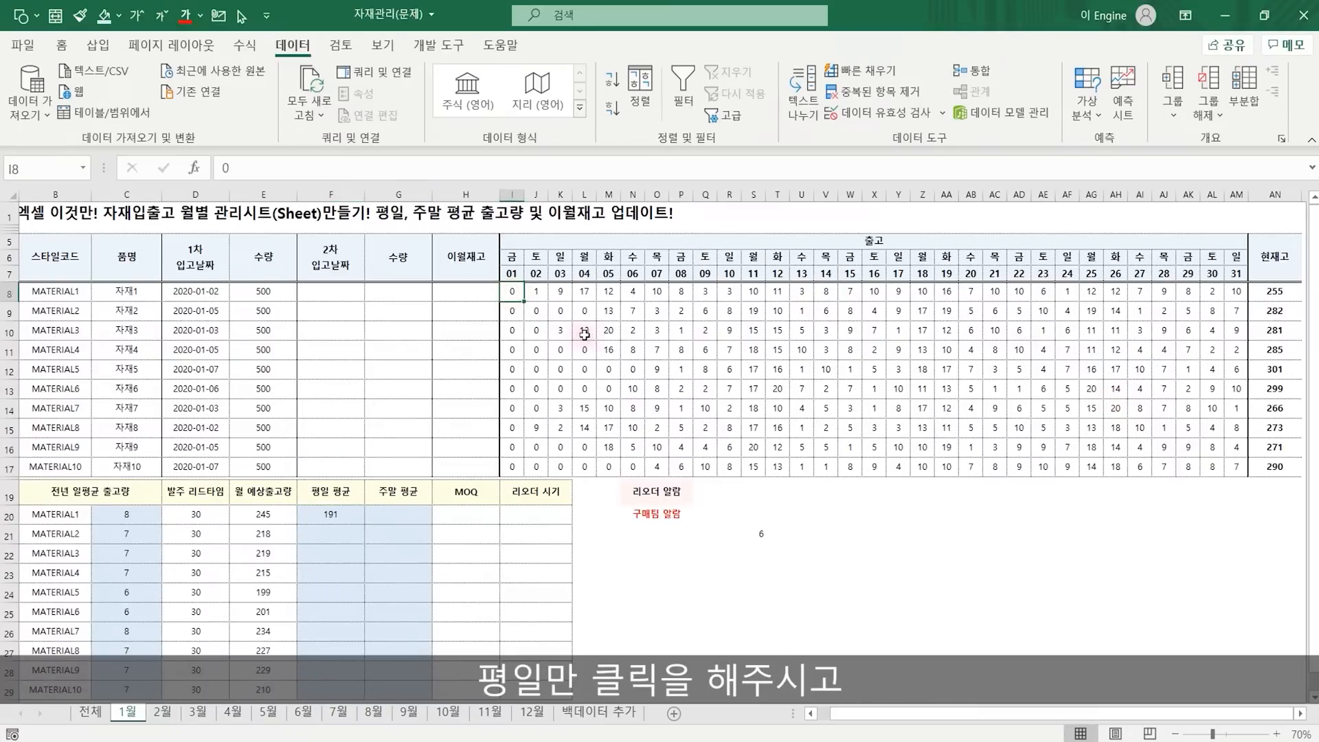
left_click_drag(584, 292, 1183, 291)
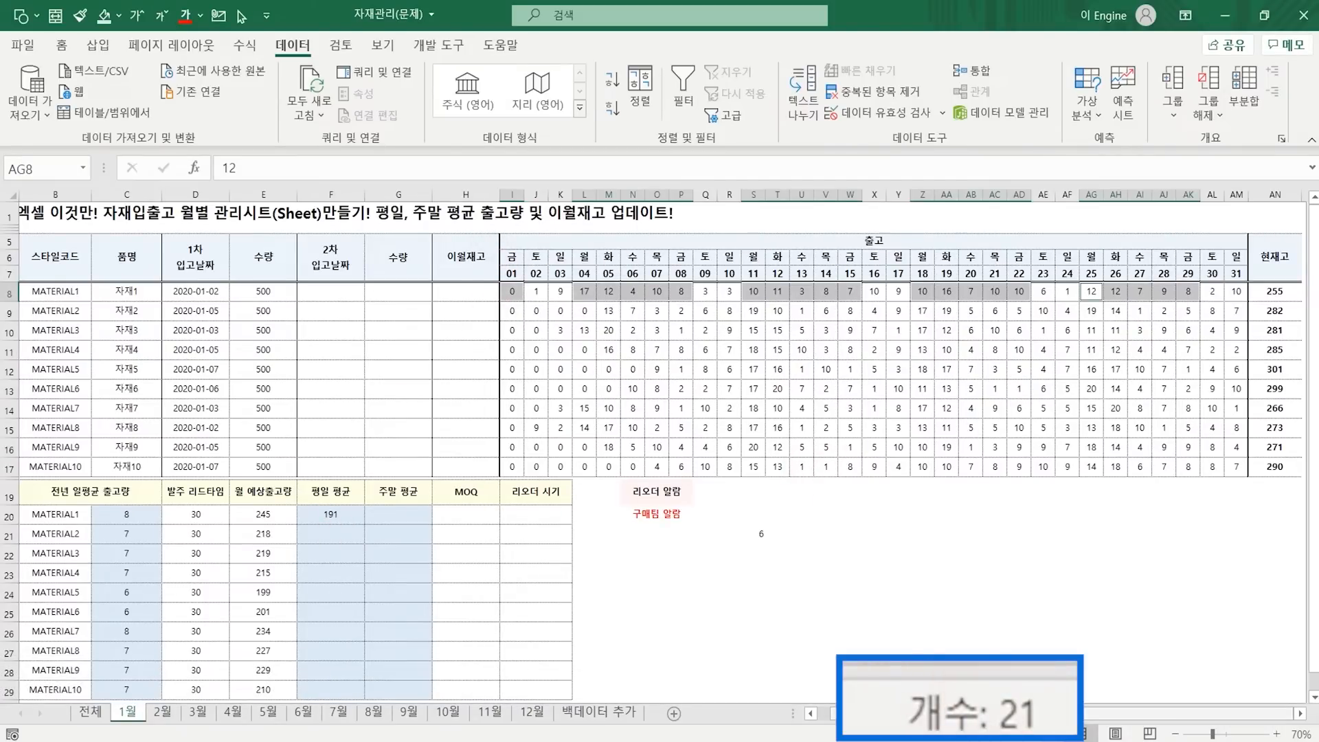
Extend the F20 formula with a division by a second function, /SUMPRODUCT((WEEKDAY(.
left_click(330, 514)
left_click(546, 168)
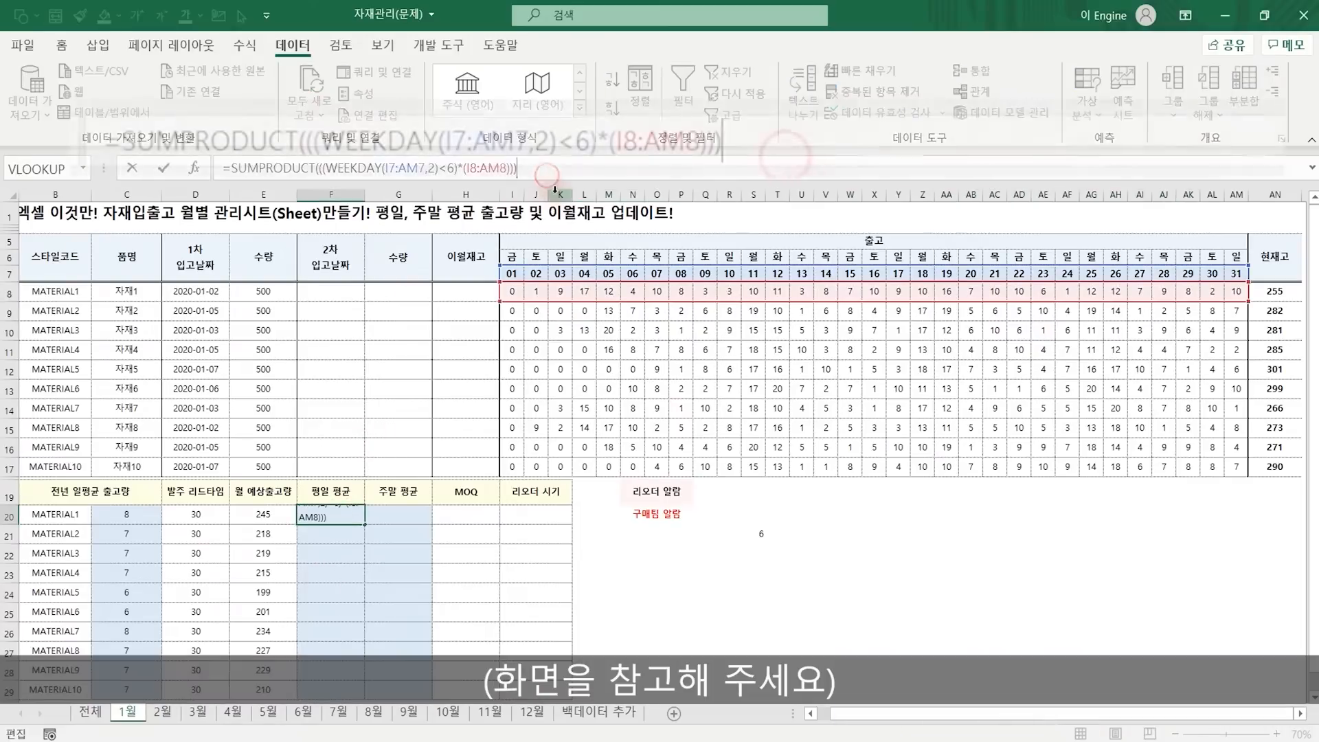
type("/SUMP")
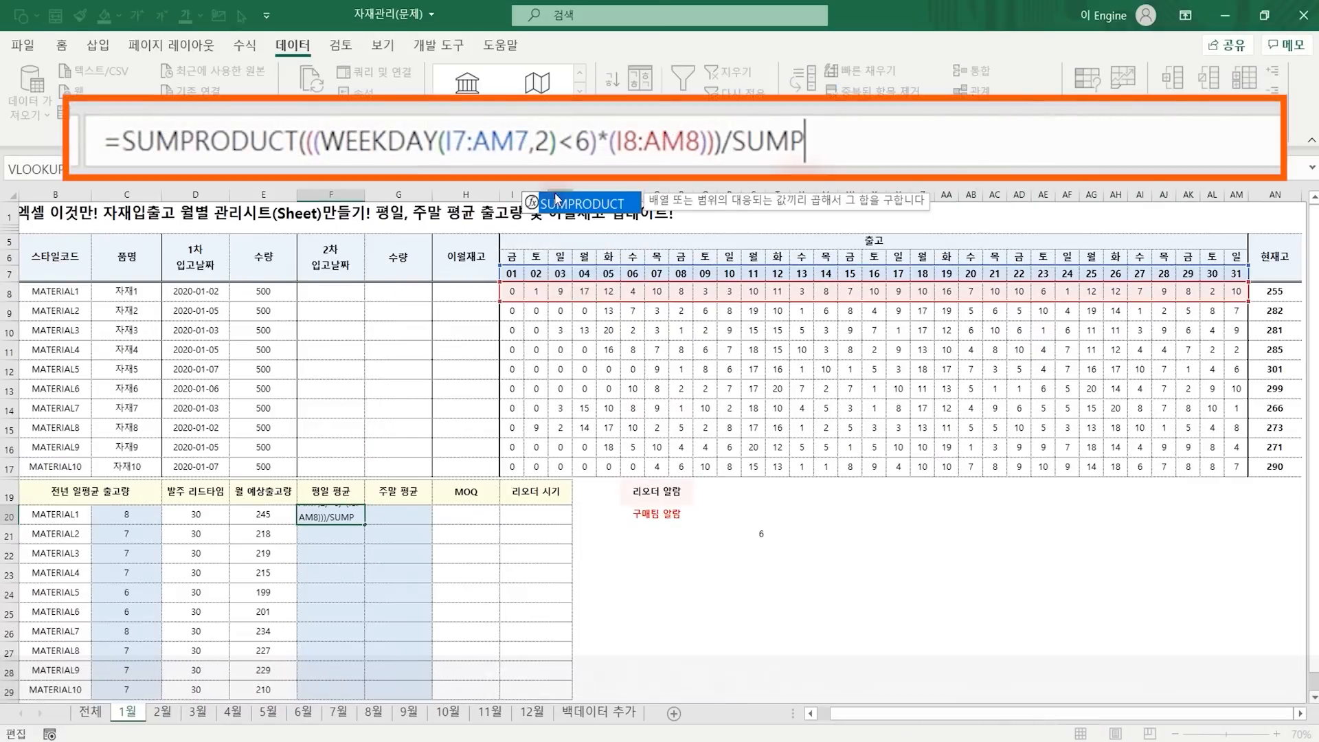
key("Tab")
type("(")
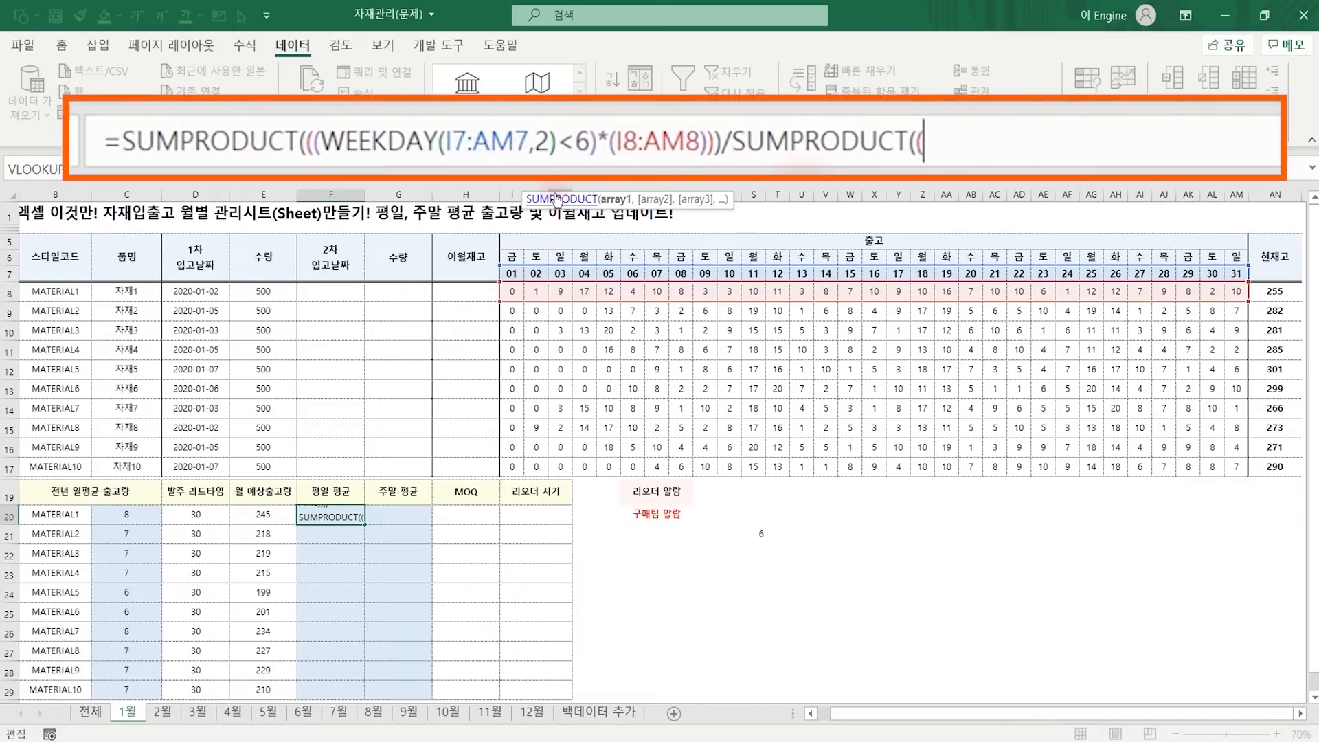
type("WEE")
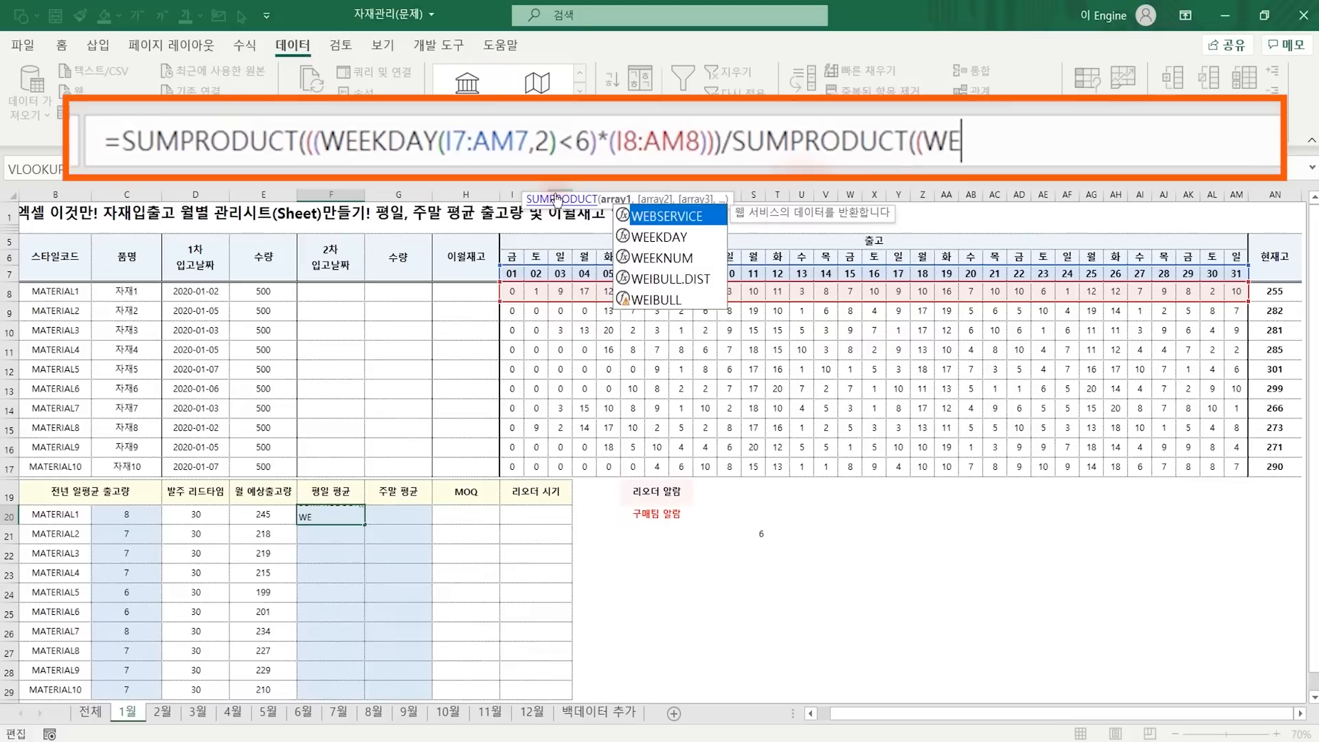
key("Tab")
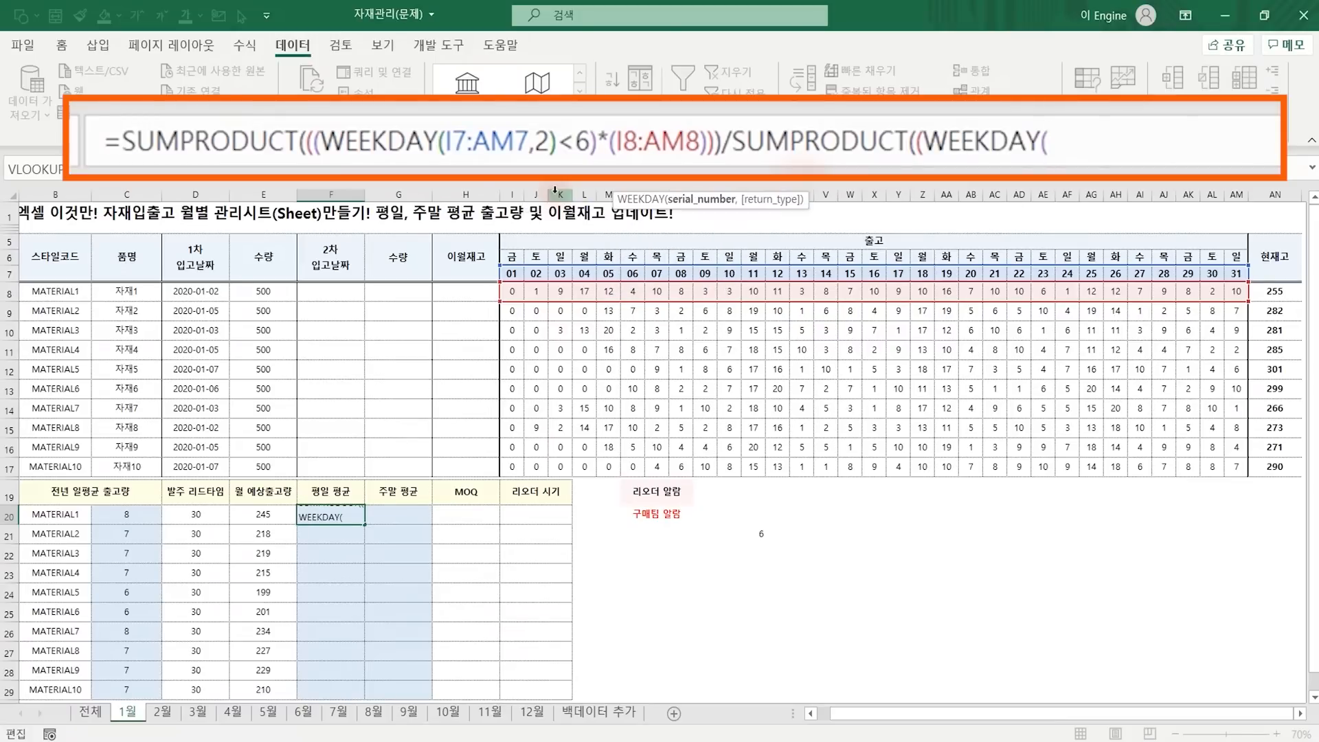
Complete the weekday condition in F20's divisor as WEEKDAY(I7:AM7,2)<6.
left_click_drag(514, 282, 1237, 270)
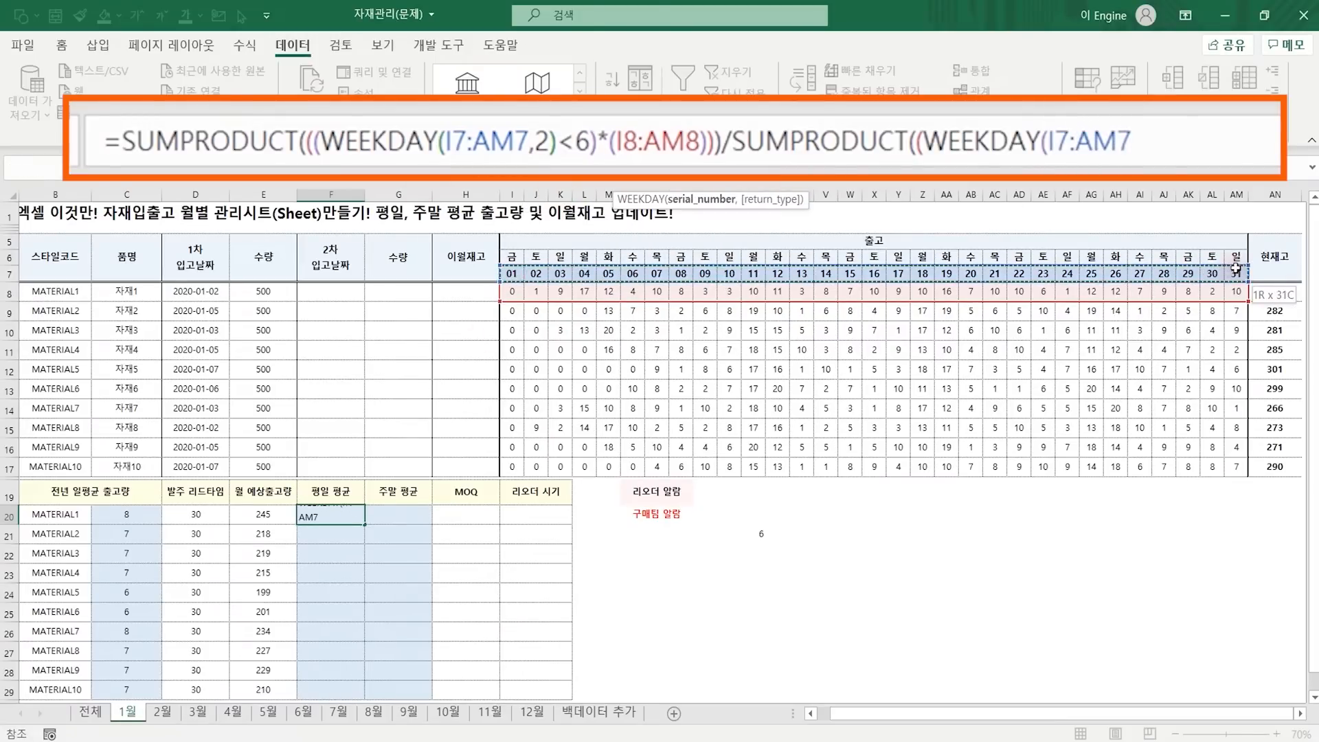
type(",")
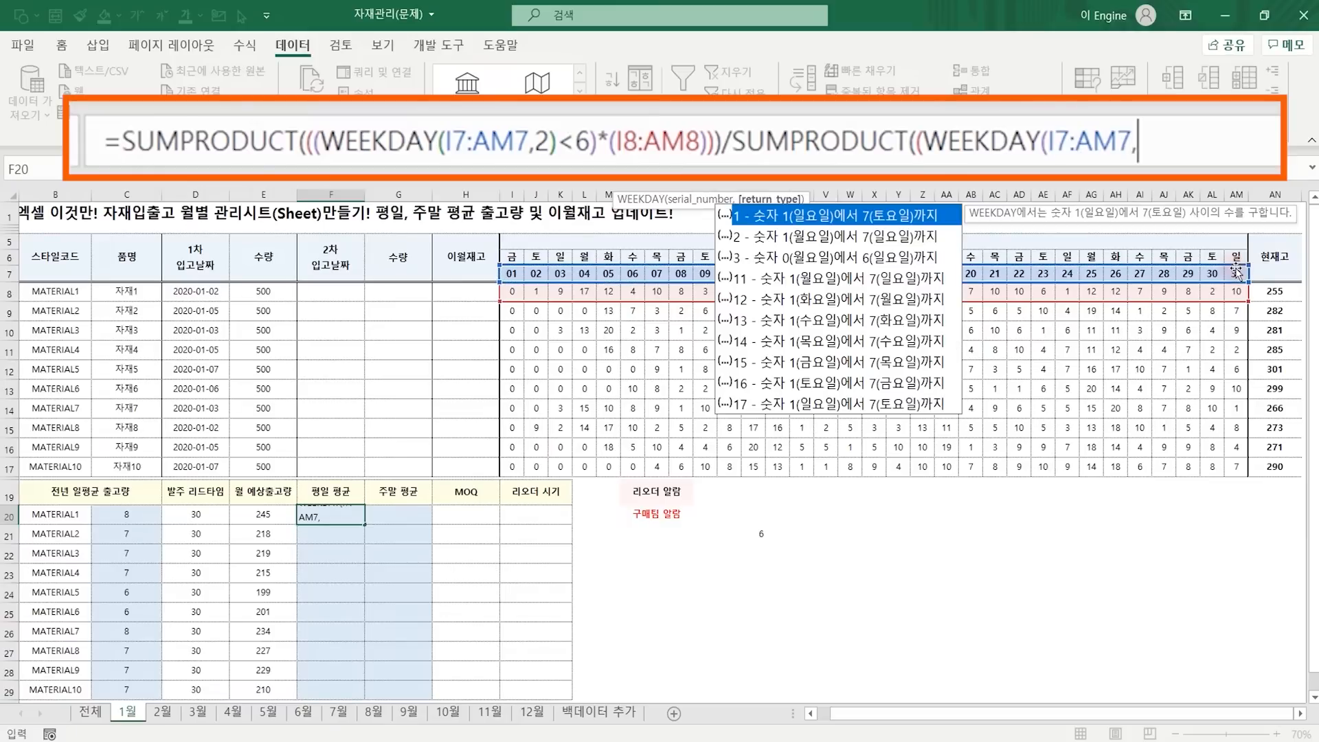
type("2)")
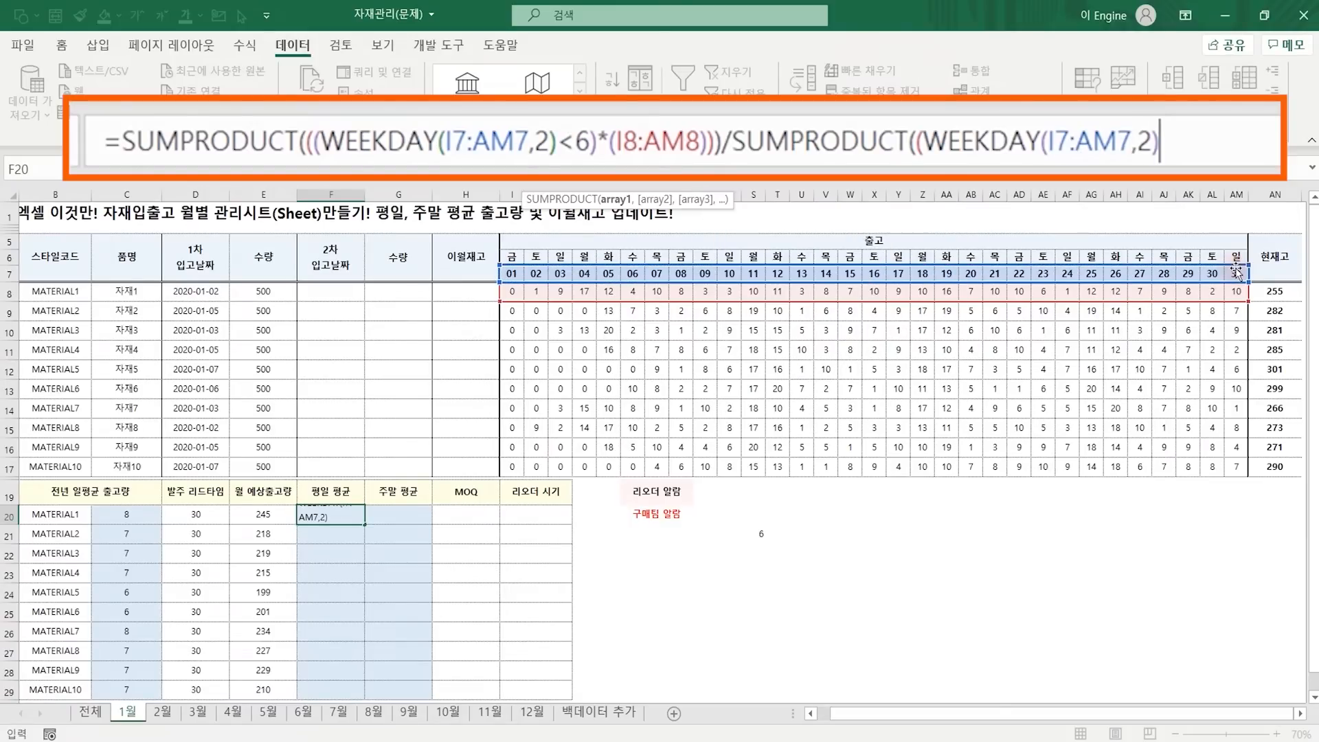
type("<6")
Enclose the divisor's weekday condition in its own parentheses, multiply it by 1, close the SUMPRODUCT and commit the F20 formula.
left_click(917, 142)
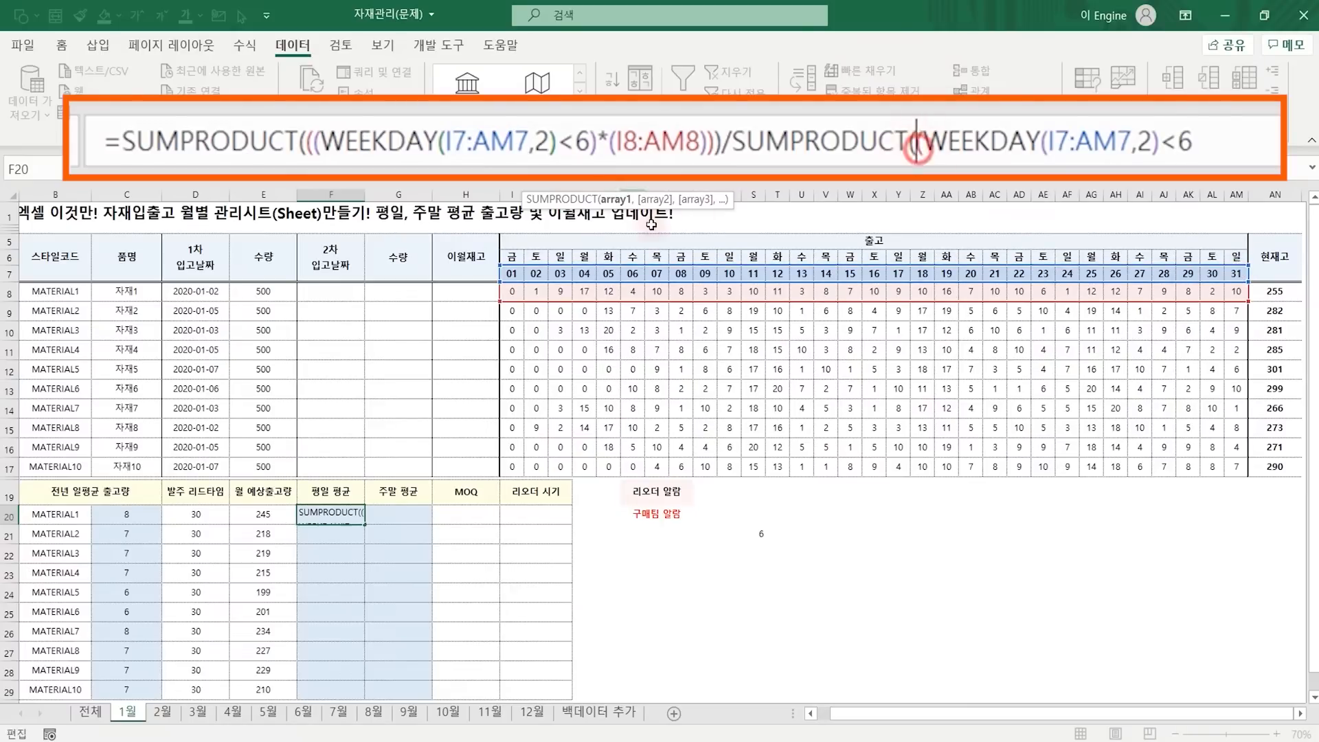
type("(")
left_click(1267, 148)
type(")*1")
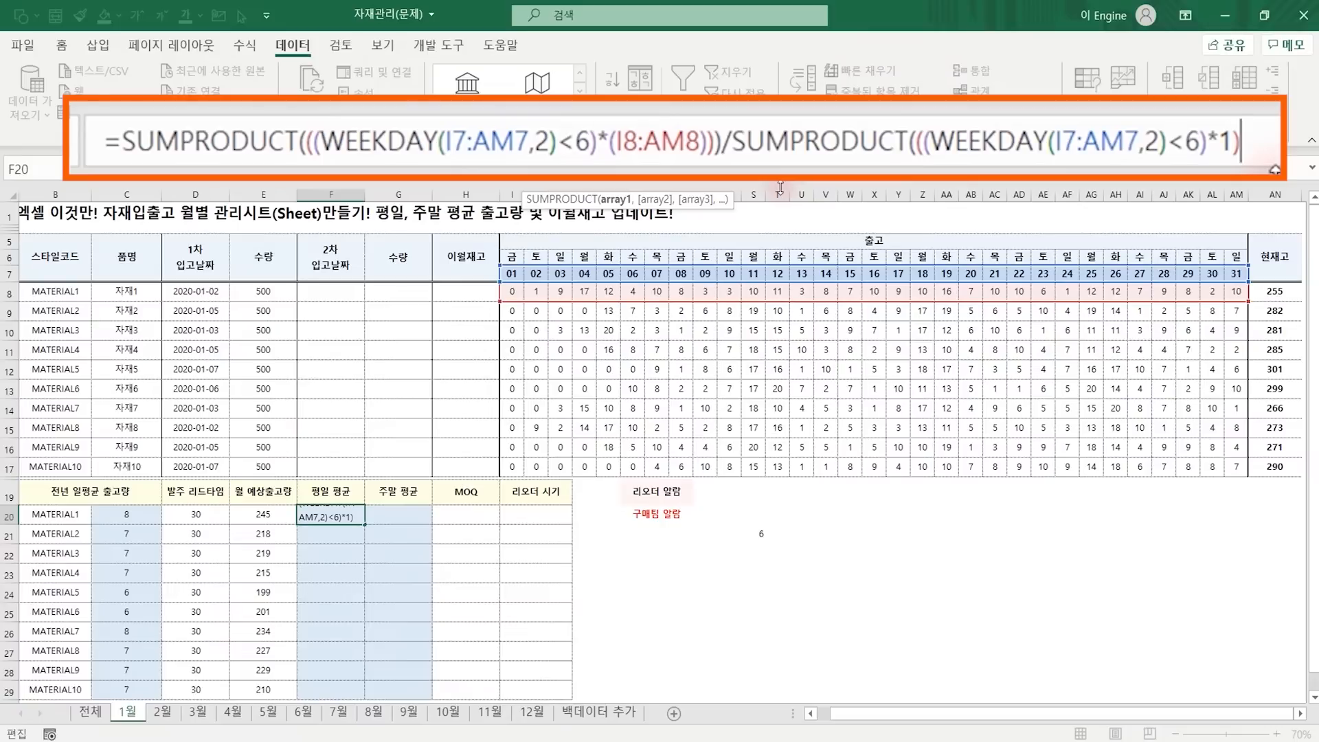
key("Right")
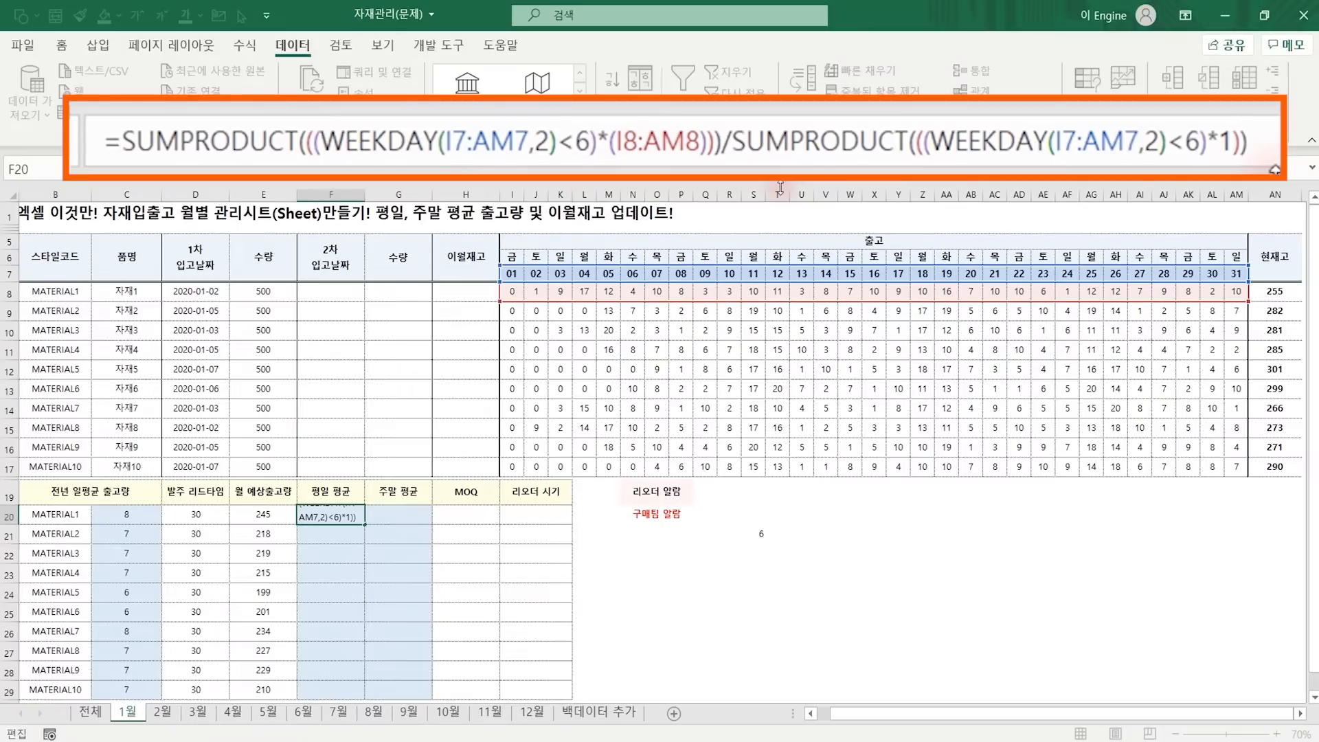
key("Return")
key("Up")
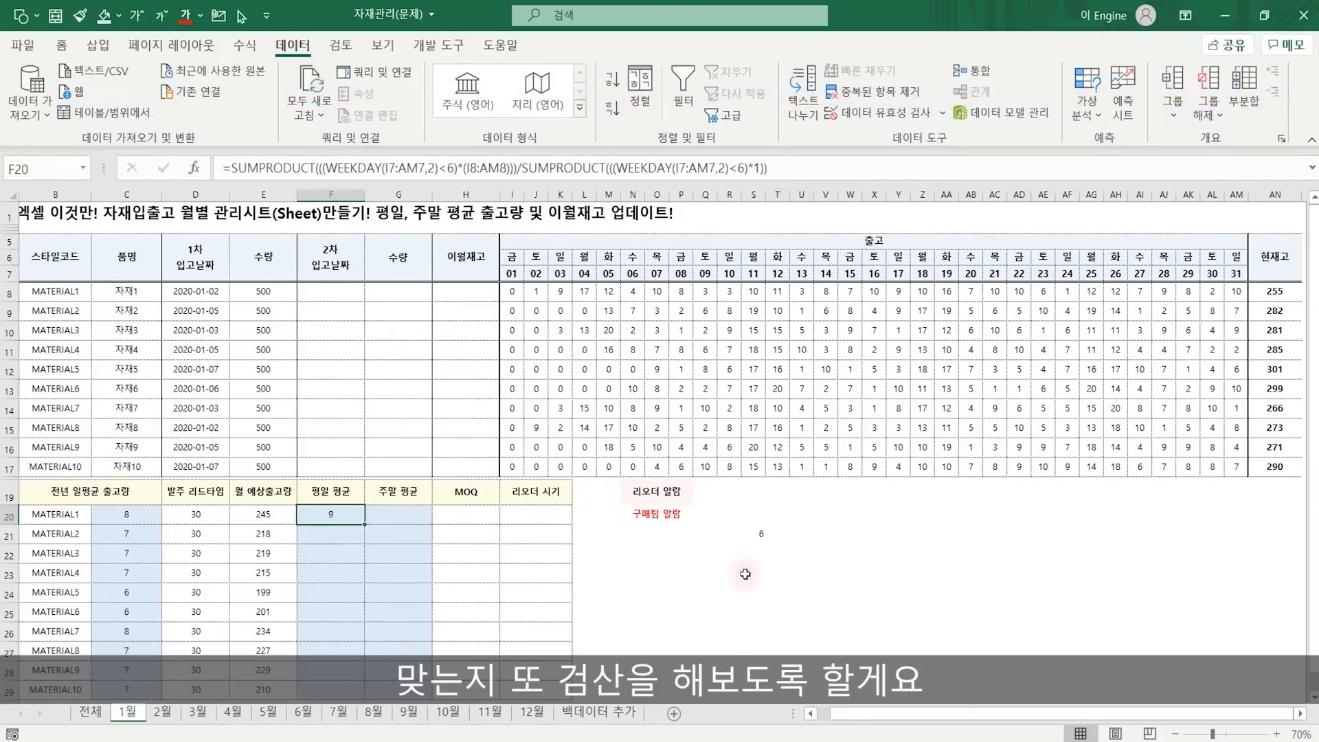
Enter the check values 191 in R22 and 21 in R23, in the empty area beside the lower table.
left_click(729, 556)
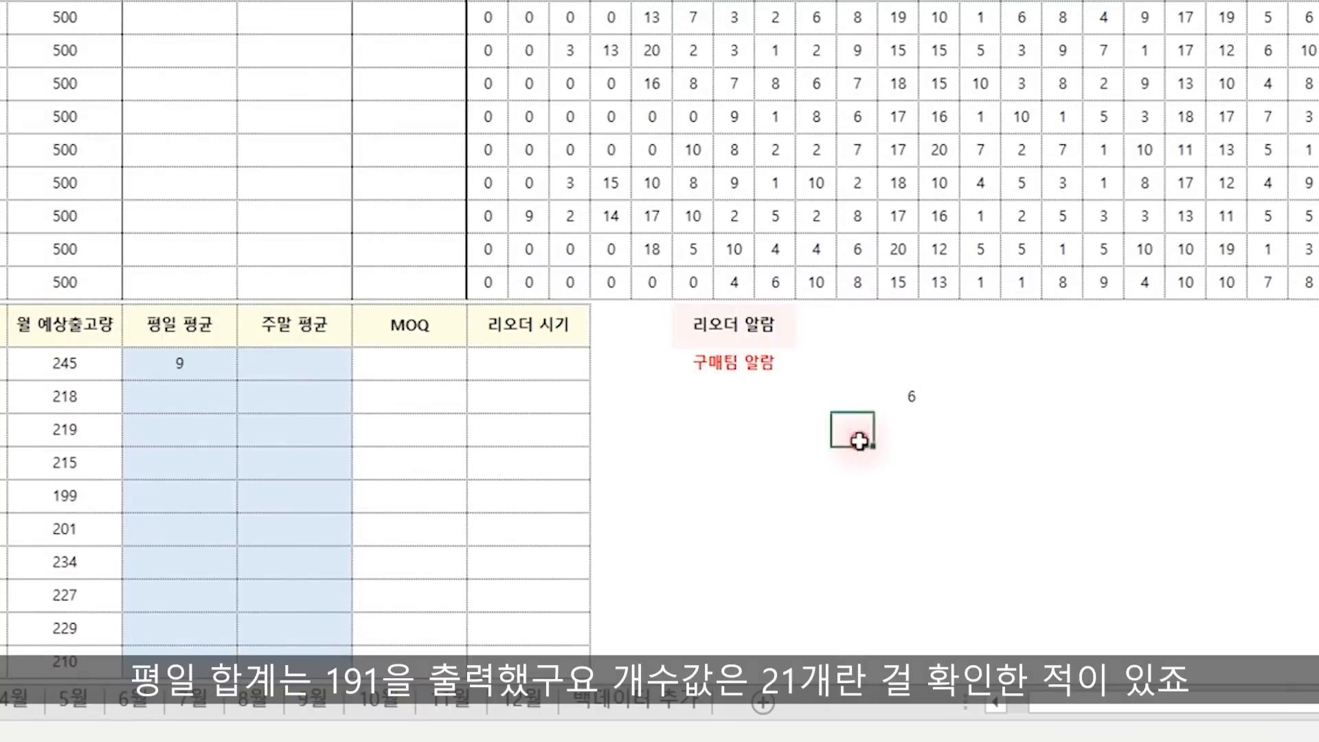
type("191")
key("Return")
type("21")
key("Return")
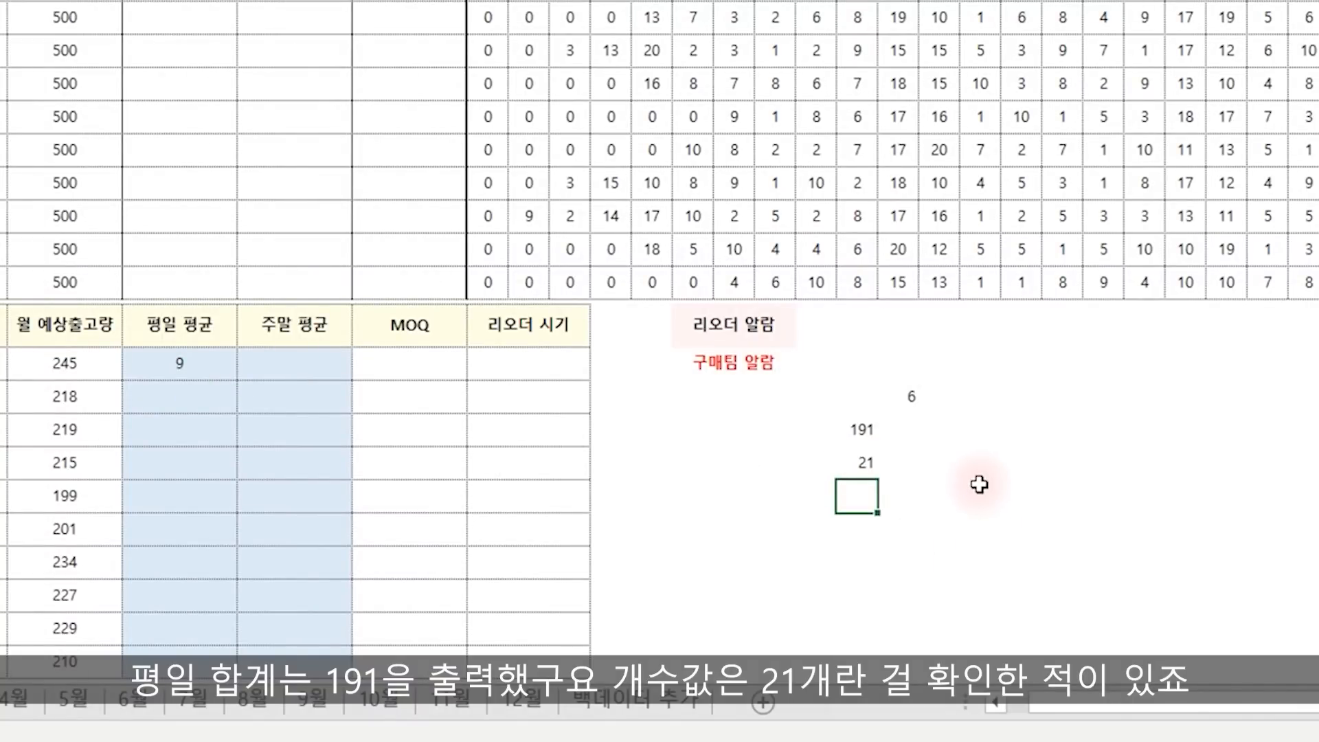
Calculate the weekday average check in U24 by dividing R22 by R23.
left_click(979, 485)
type("=")
left_click(853, 427)
type("/")
left_click(854, 463)
key("Return")
key("Up")
Show MATERIAL1's weekday average in F20 with one decimal place and fill it down to MATERIAL10.
left_click(182, 356)
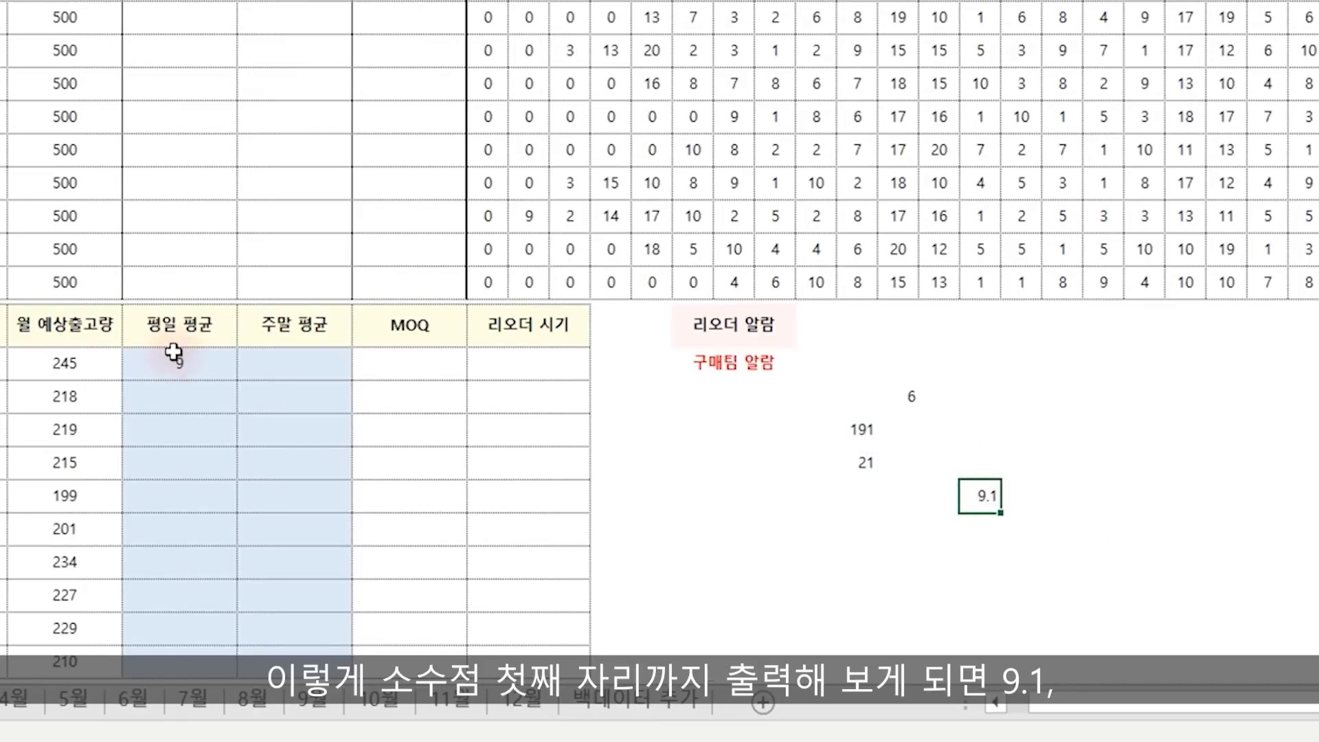
left_click(68, 47)
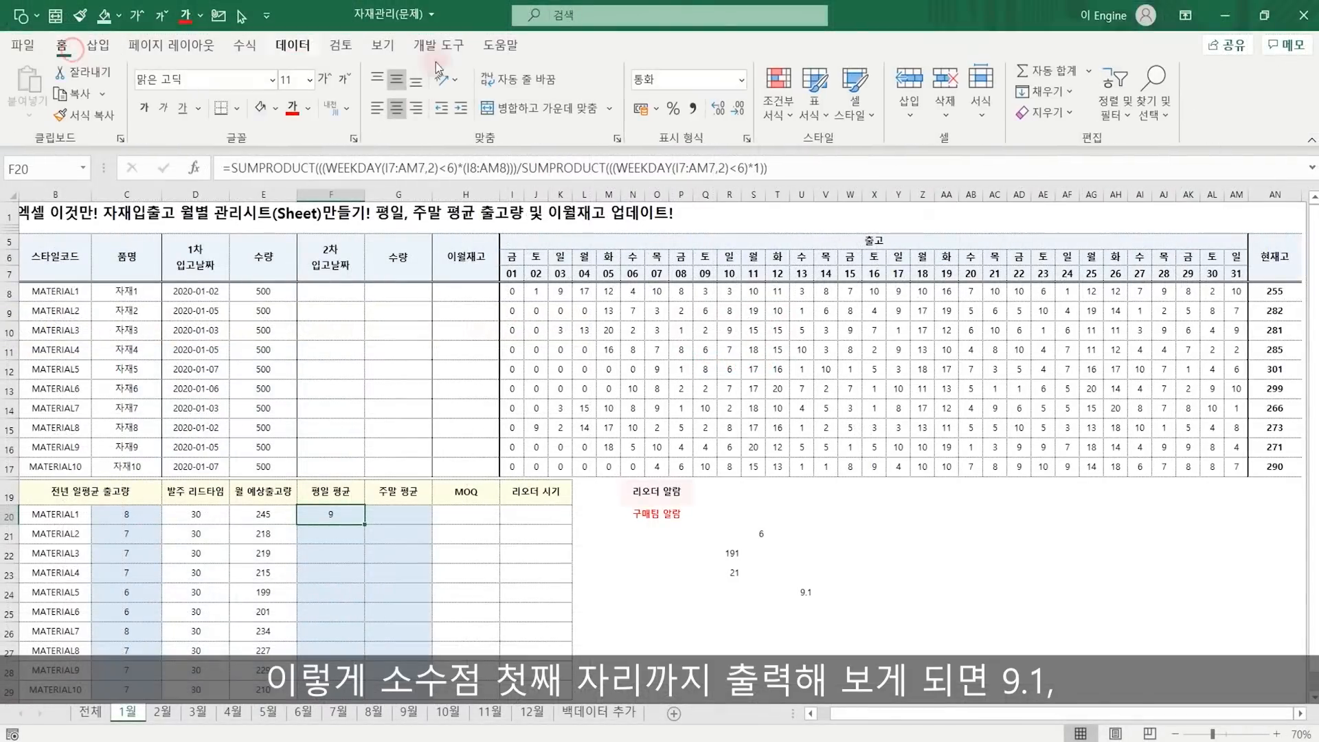
left_click(717, 109)
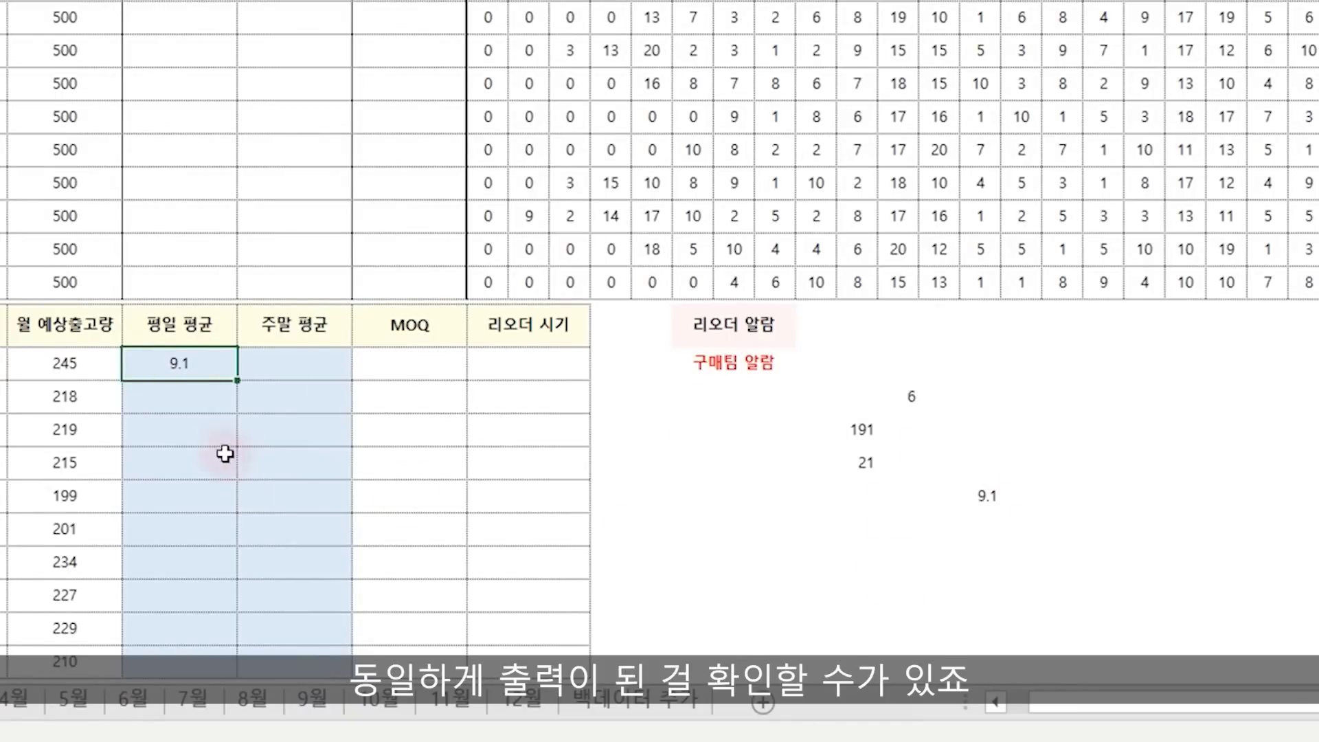
double_click(237, 380)
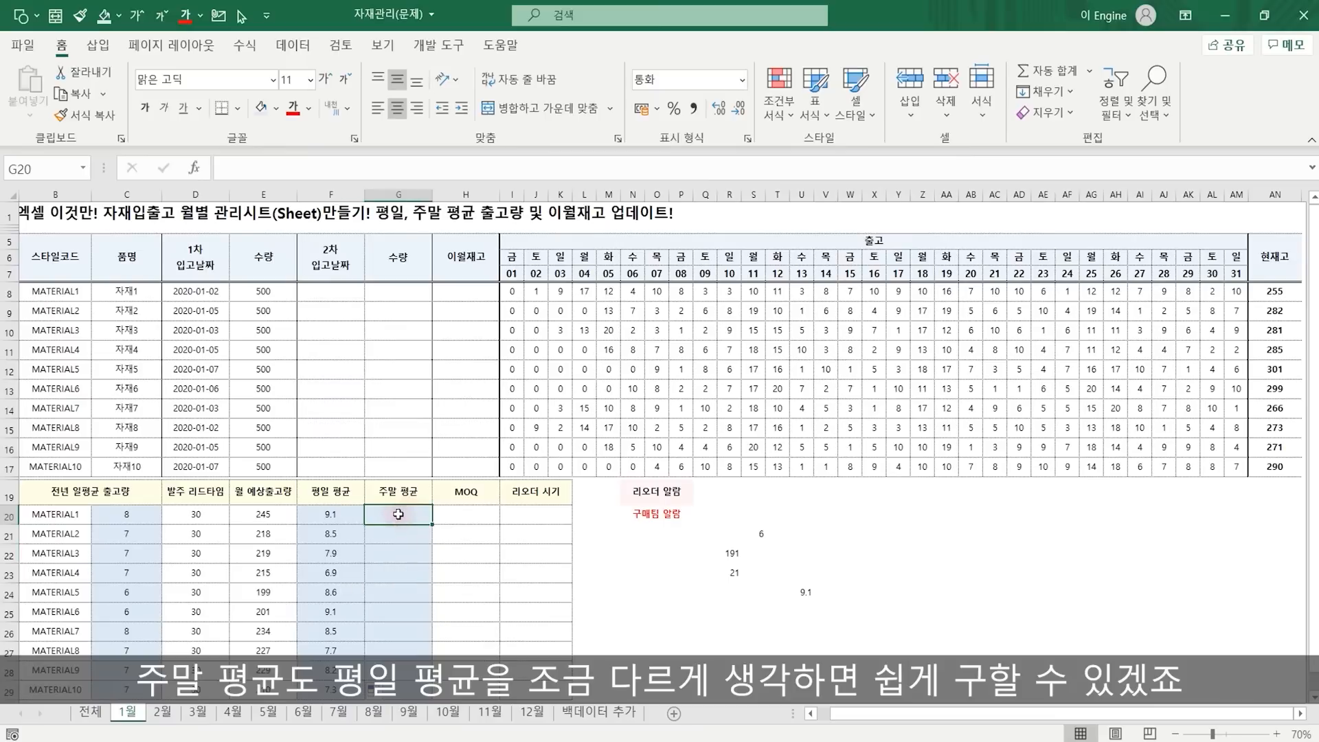
Copy the text of the F20 weekday average formula into G20 of the 주말 평균 column.
left_click(194, 357)
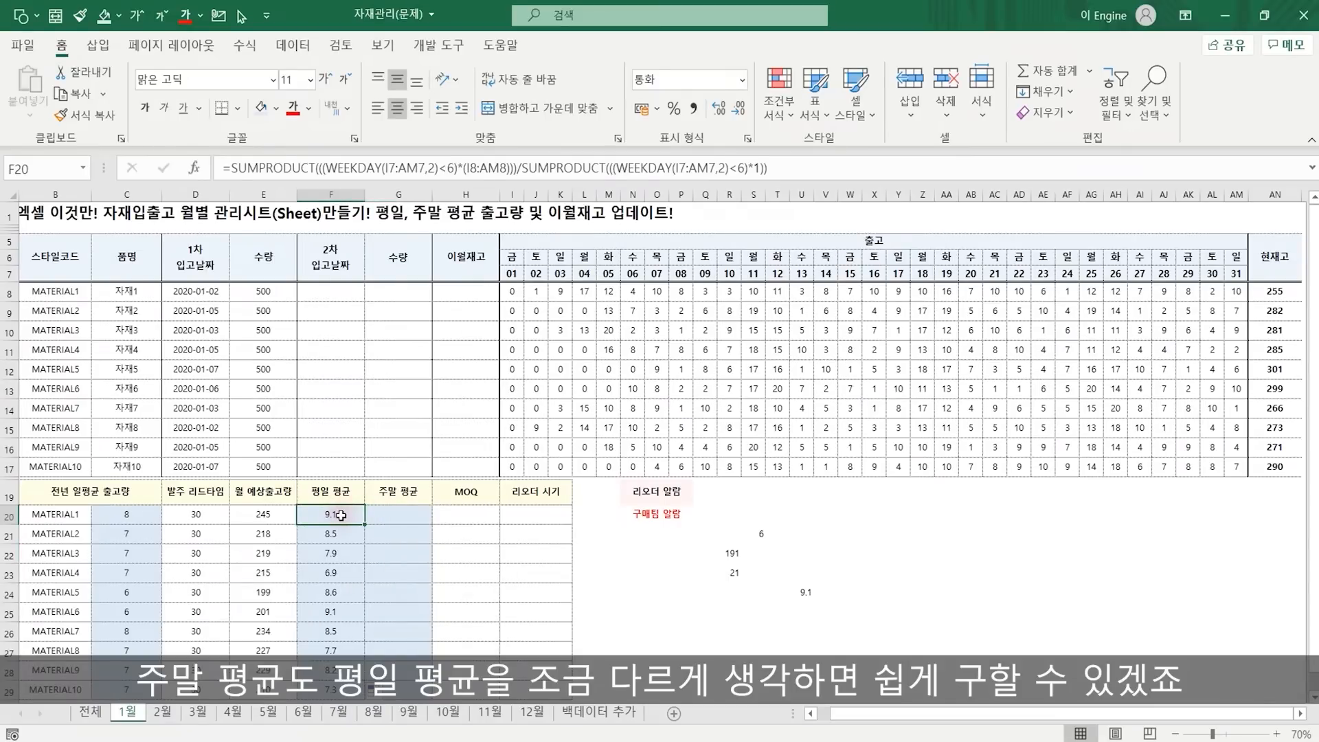
left_click_drag(813, 164, 89, 165)
key("ctrl+c")
left_click(393, 512)
key("ctrl+v")
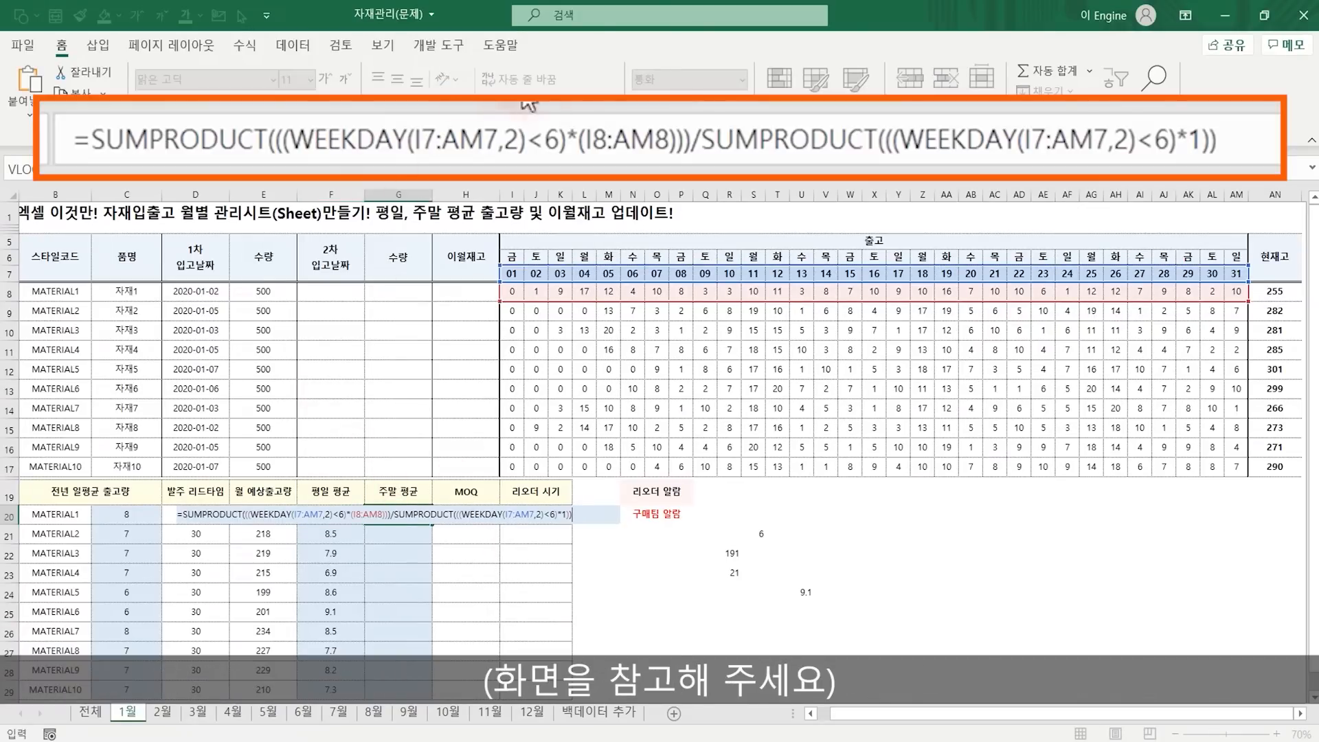
Change both WEEKDAY conditions in the G20 formula from <6 to >=6 and commit it.
left_click(545, 140)
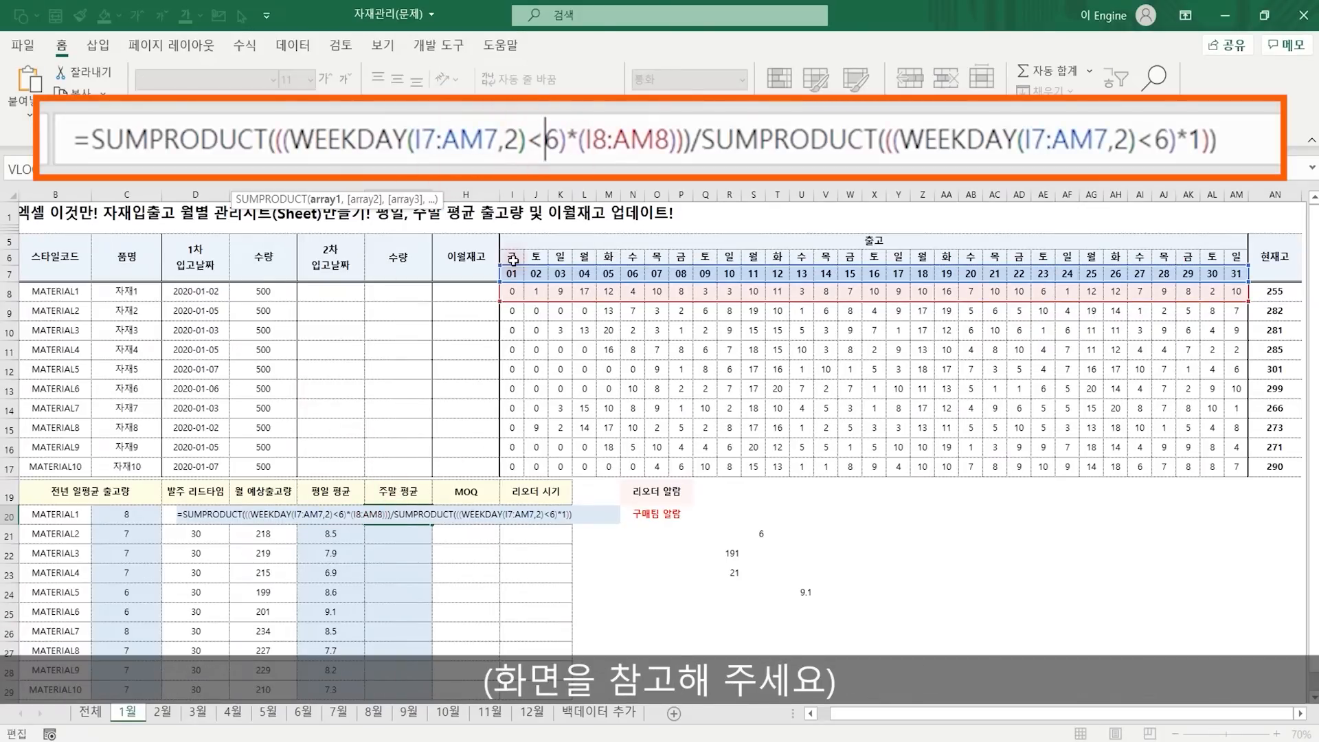
key("BackSpace")
type(">=")
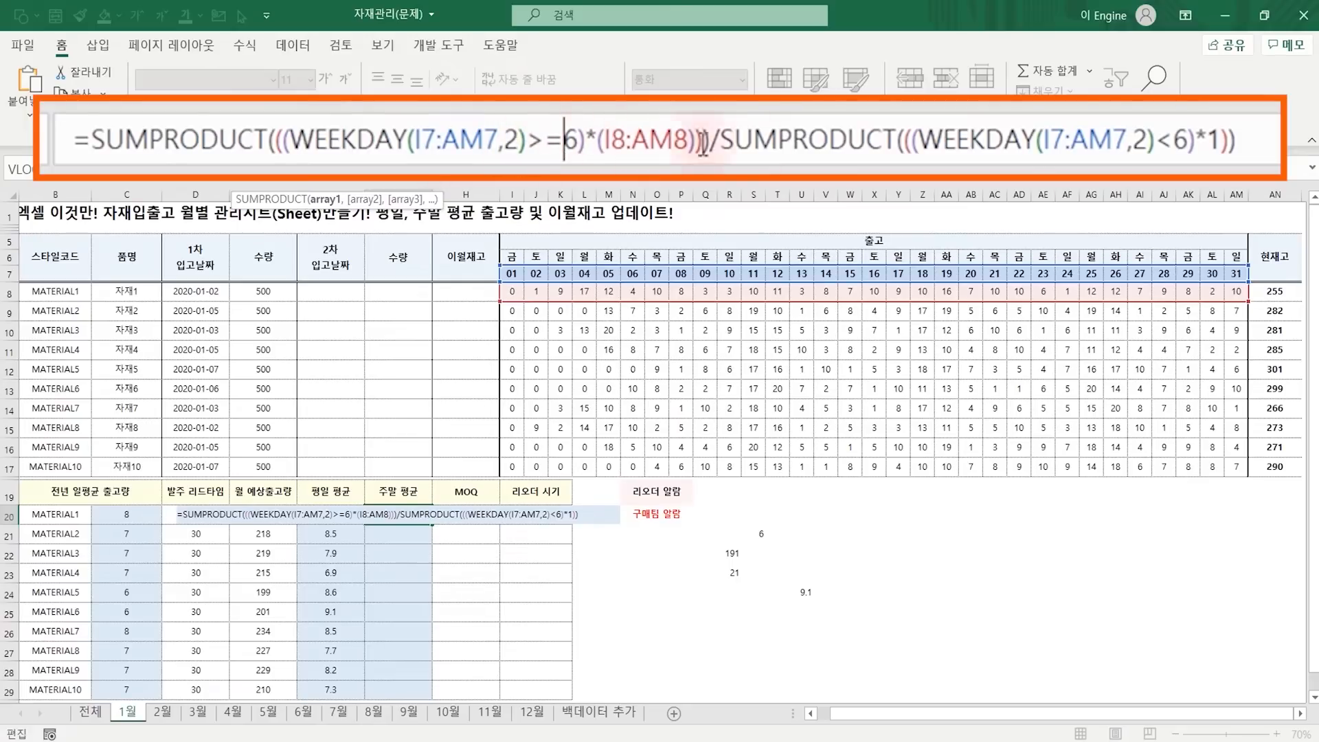
left_click(1173, 140)
key("BackSpace")
type(">=")
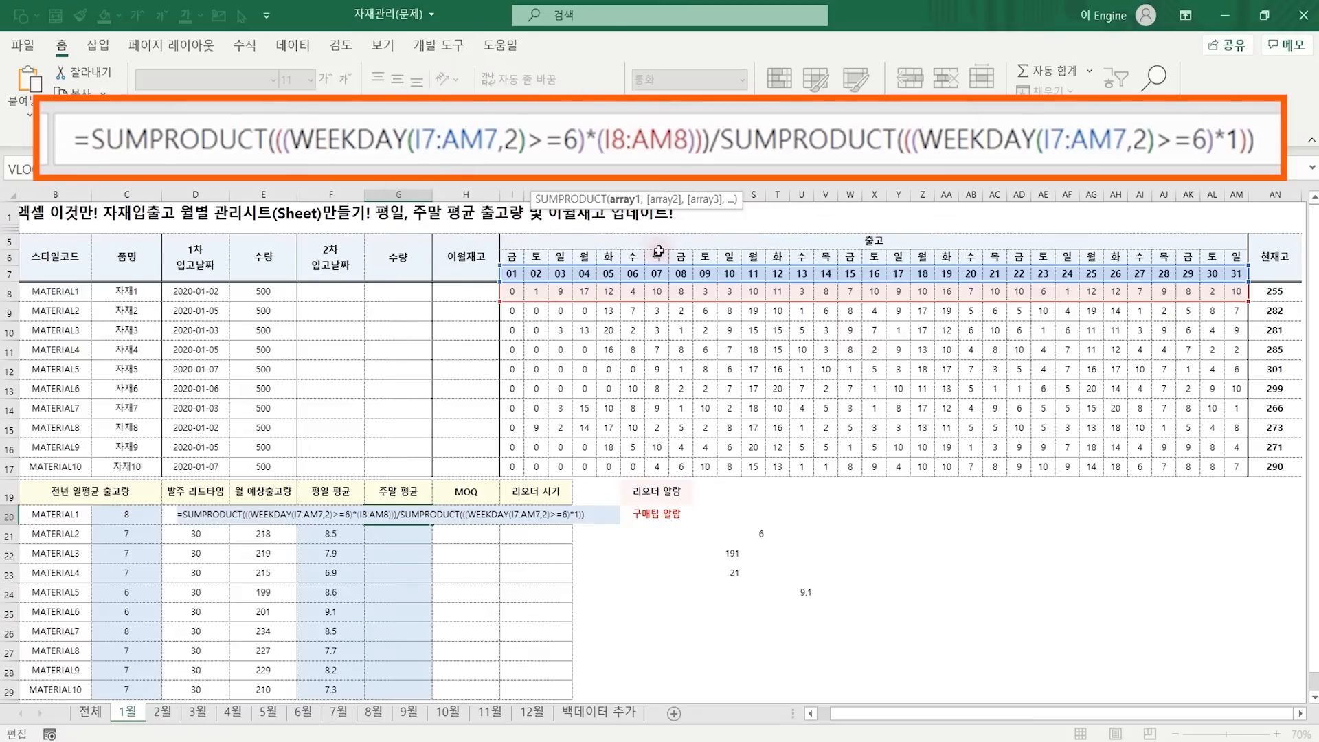
key("ctrl+Return")
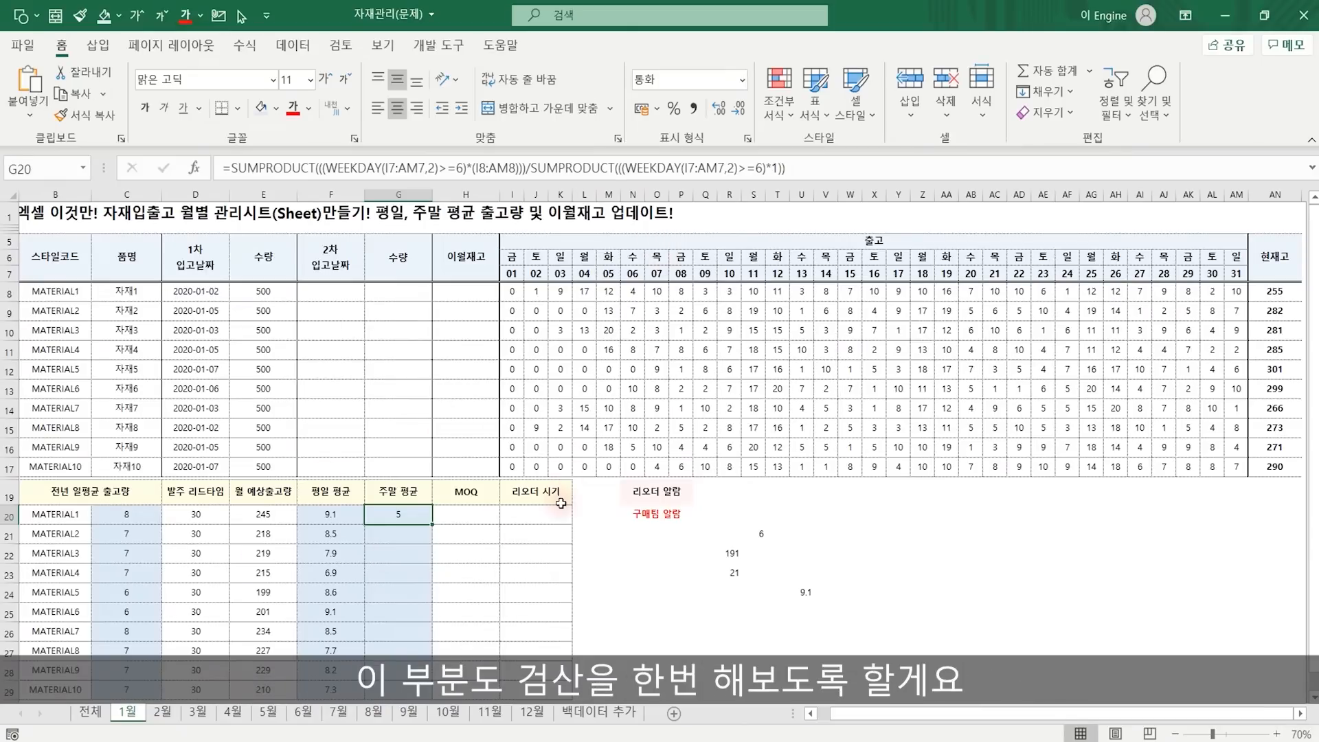
Select only MATERIAL1's Saturday and Sunday quantities in row 8 to check their count and sum.
left_click_drag(536, 290, 560, 291)
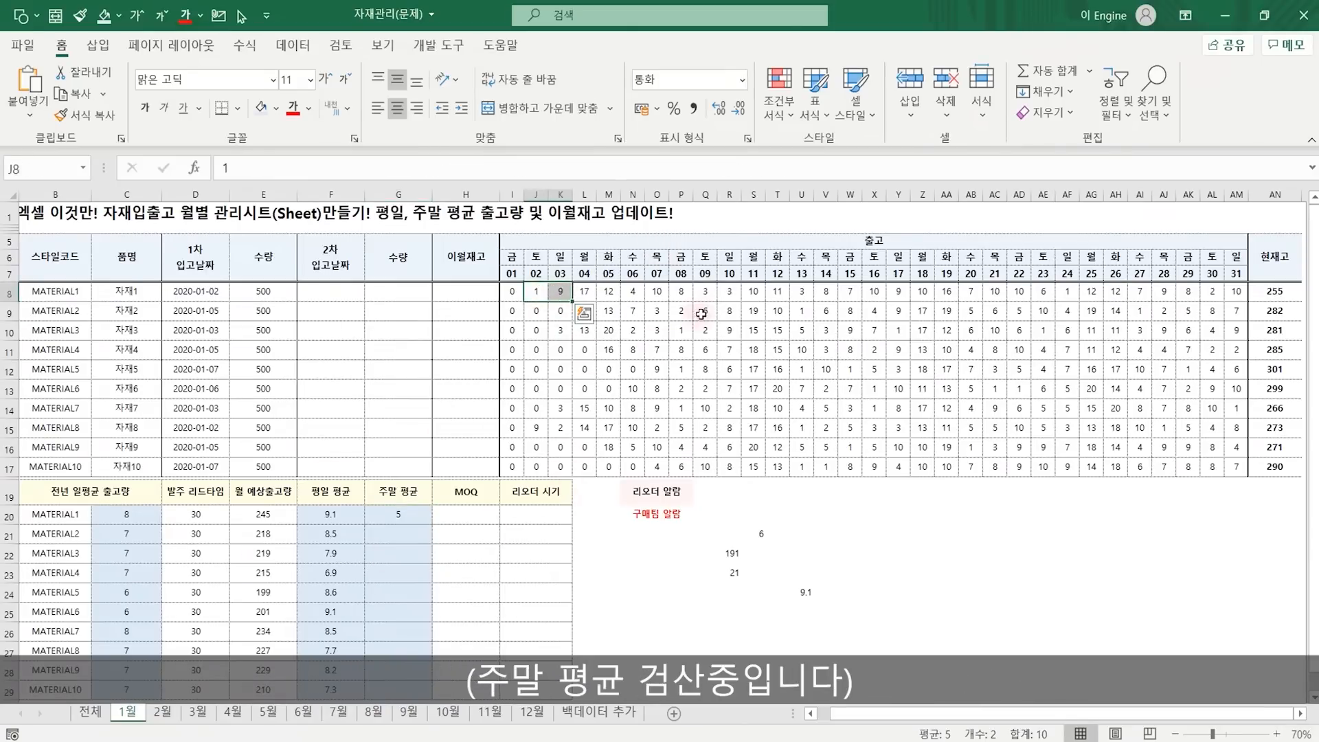
left_click_drag(705, 291, 728, 291)
left_click_drag(873, 291, 898, 290)
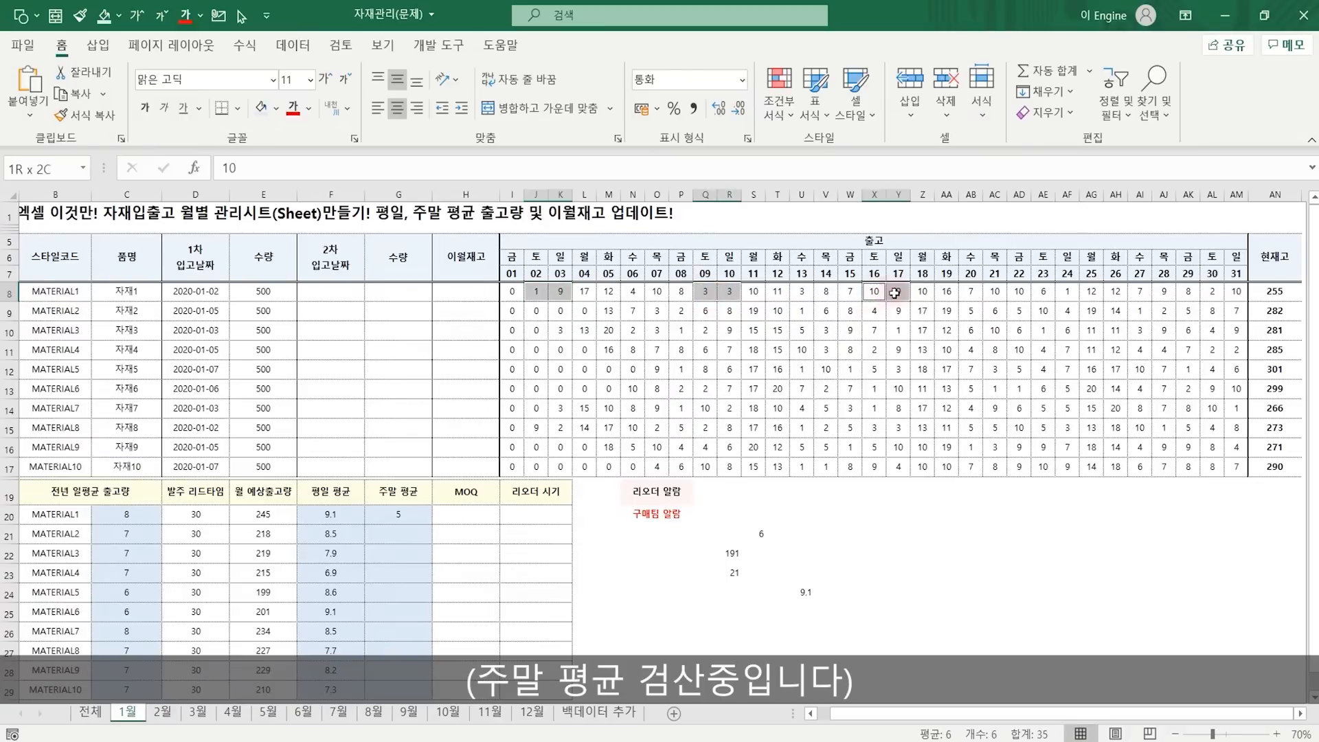
left_click_drag(1043, 290, 1067, 291)
left_click_drag(1212, 290, 1236, 290)
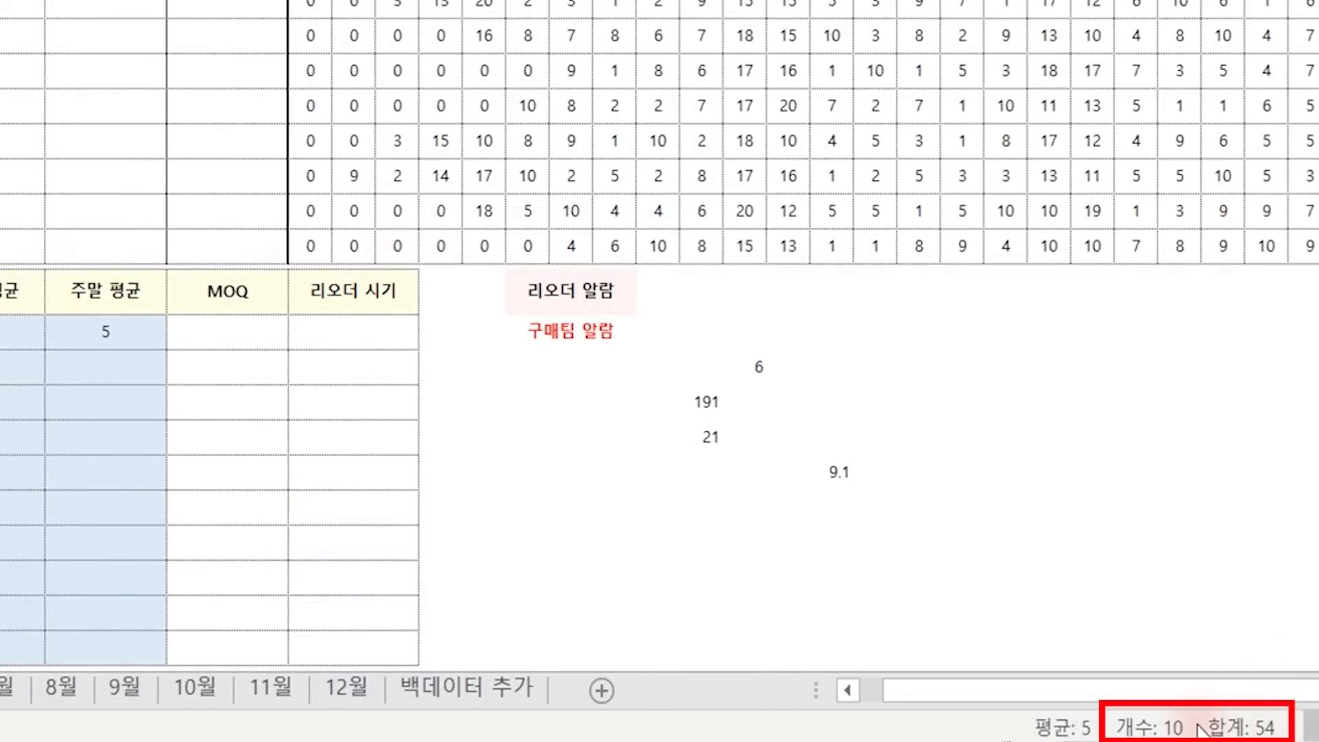
Calculate the weekend average check as =54/10 in the empty cell Z23.
left_click(1054, 434)
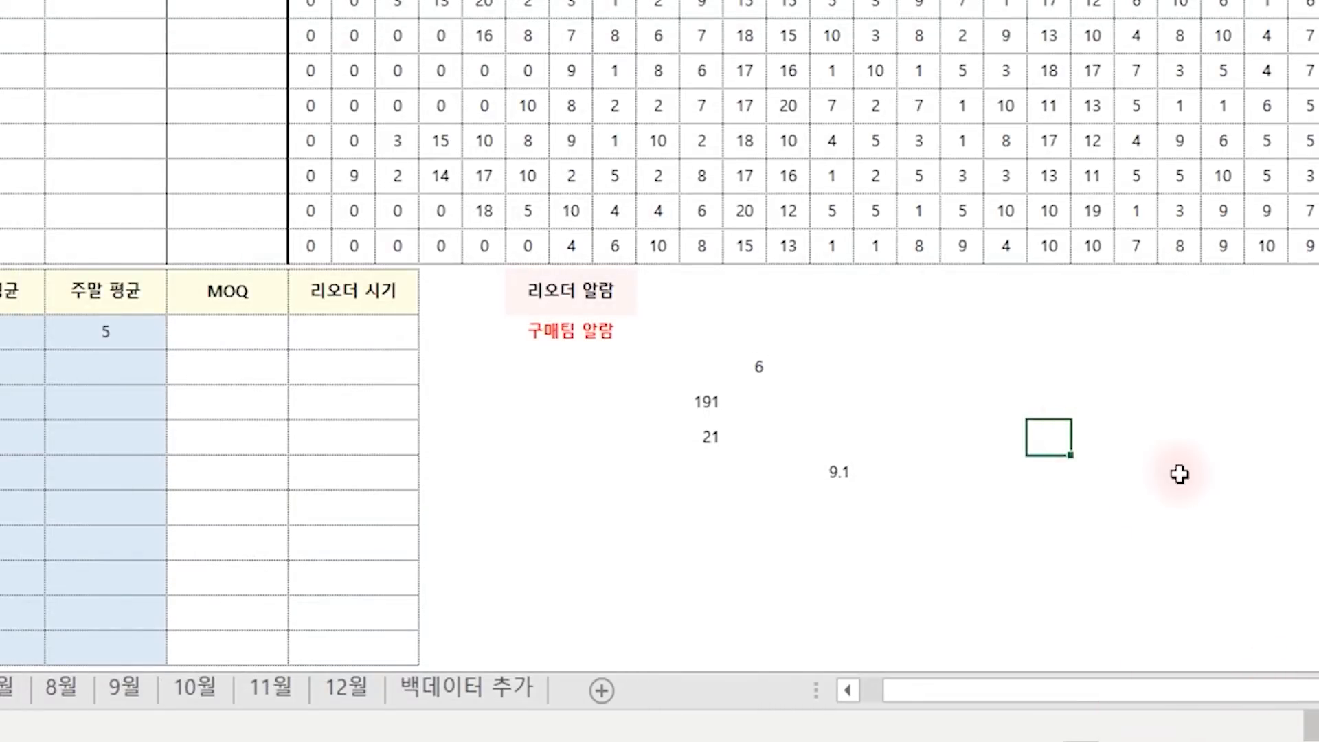
type("=54/10")
key("Return")
key("Up")
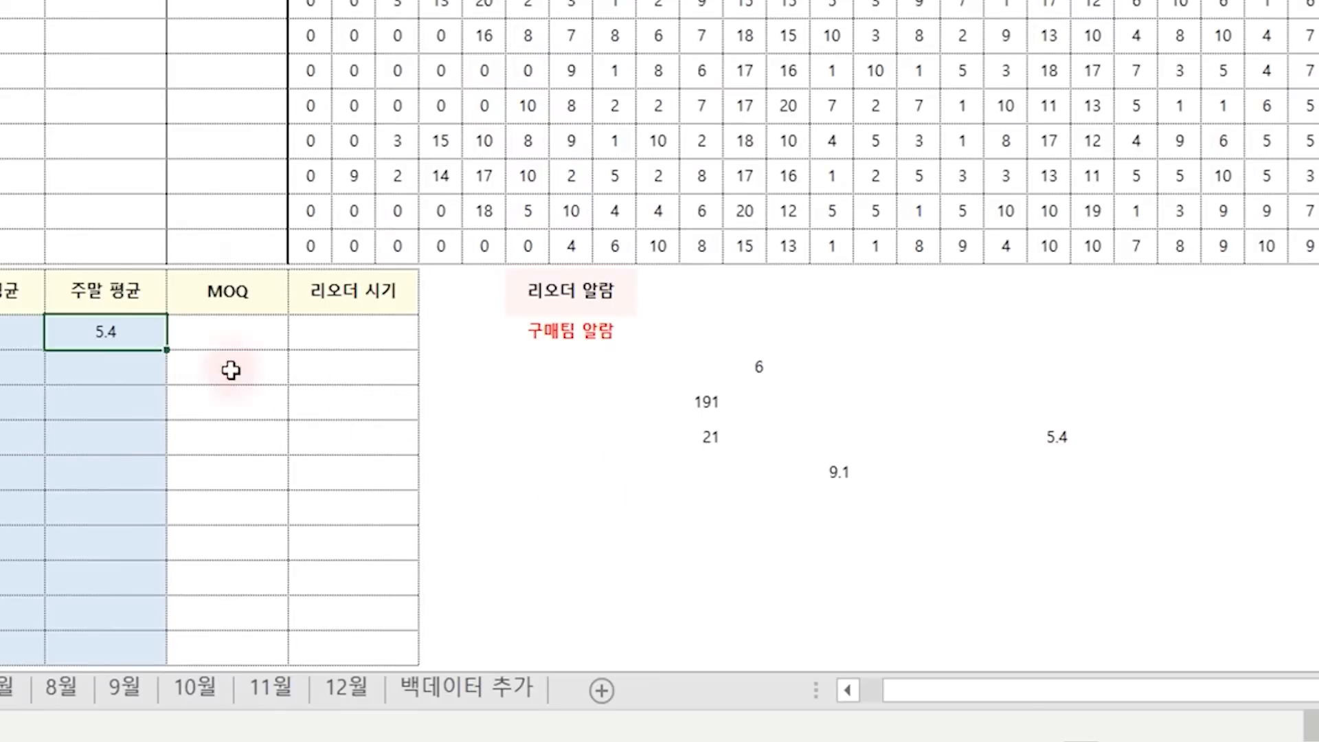
Show MATERIAL1's weekend average in G20 with one decimal place and fill it down to MATERIAL10.
double_click(167, 350)
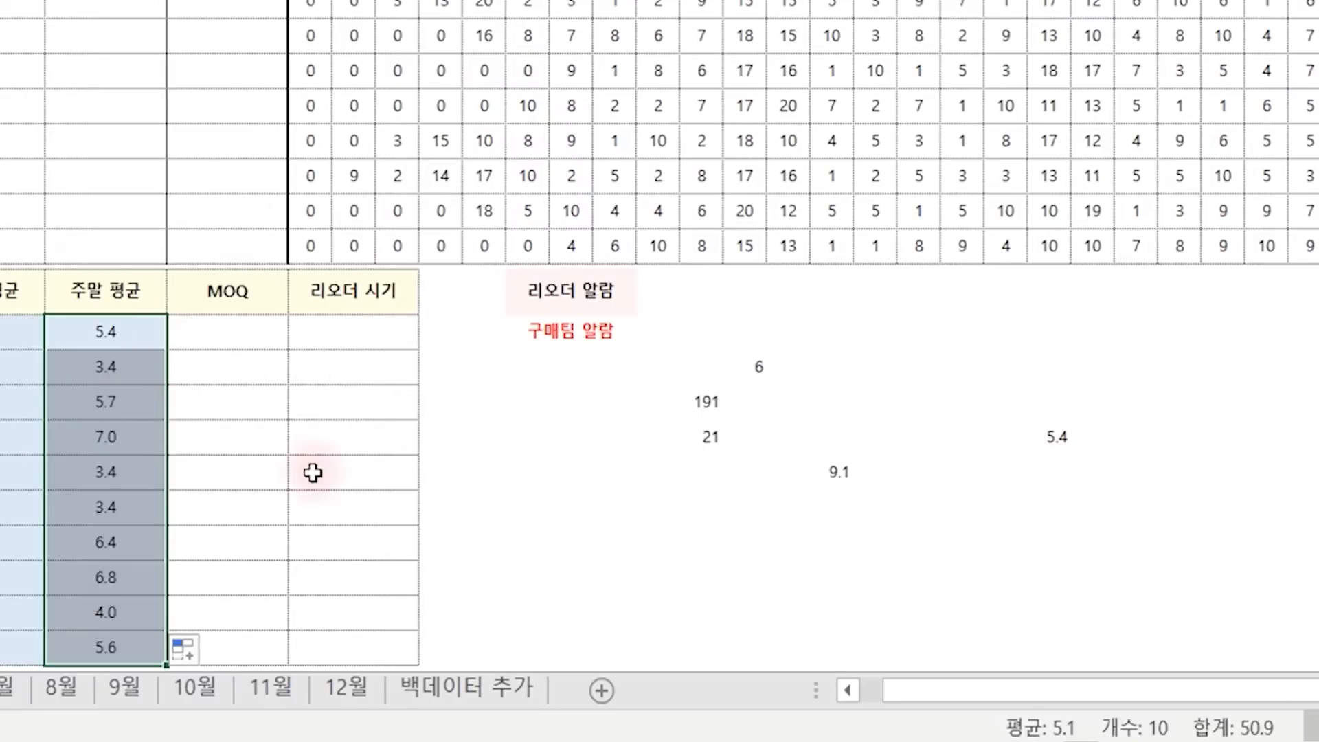
left_click(604, 521)
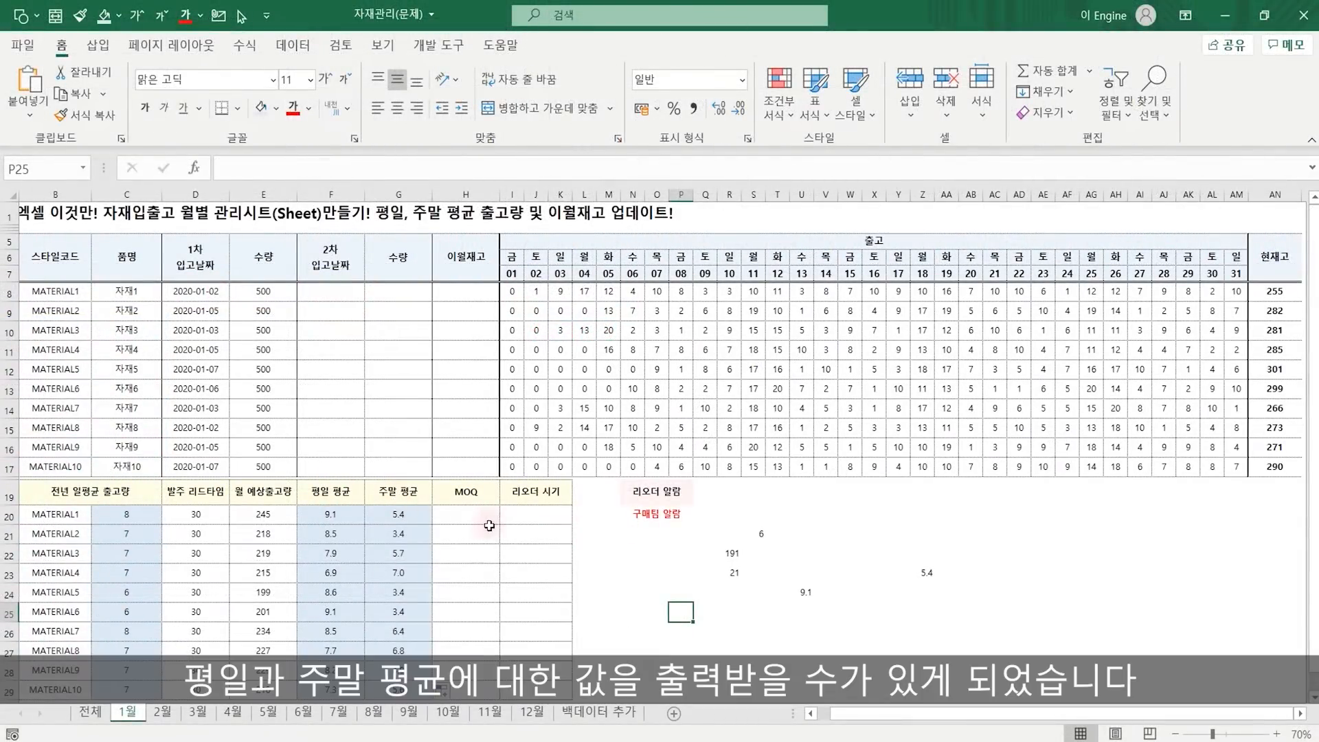
Enter an MOQ of 300 in H20 and copy it down the column for all materials through MATERIAL10.
left_click(471, 514)
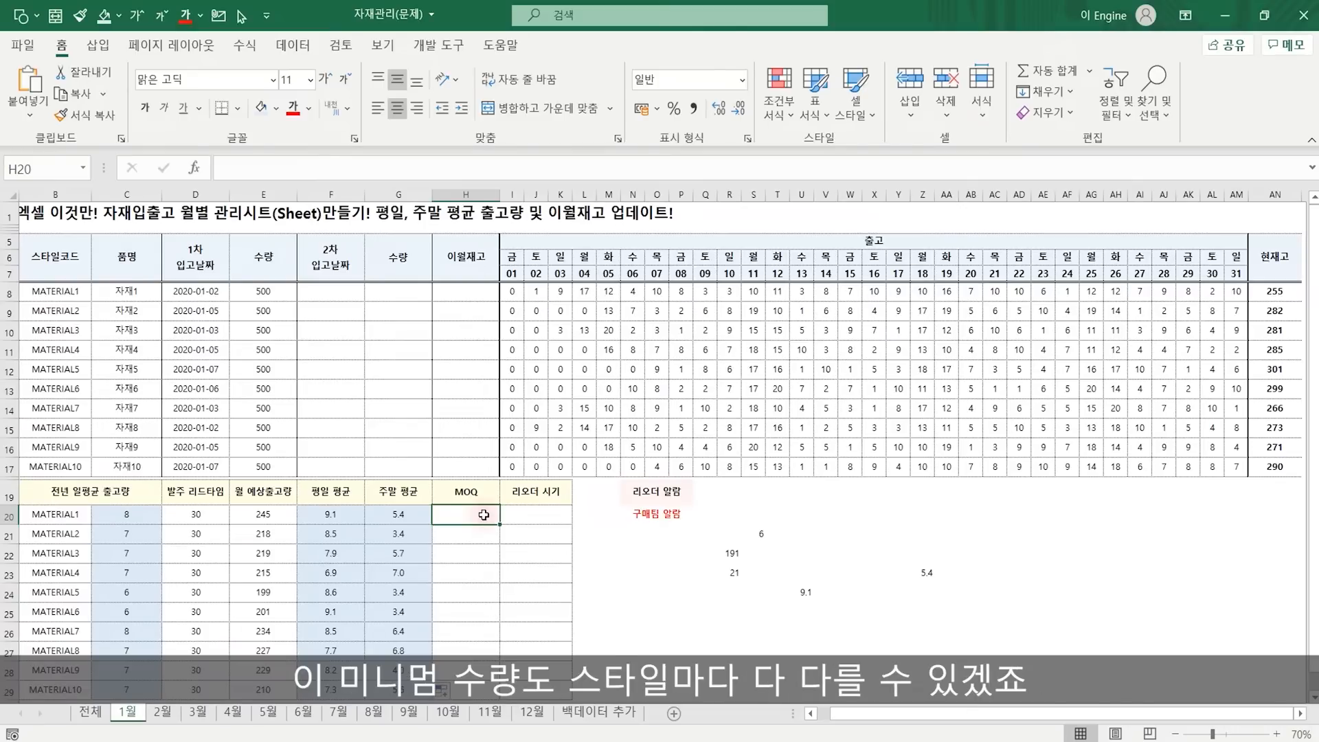
type("30")
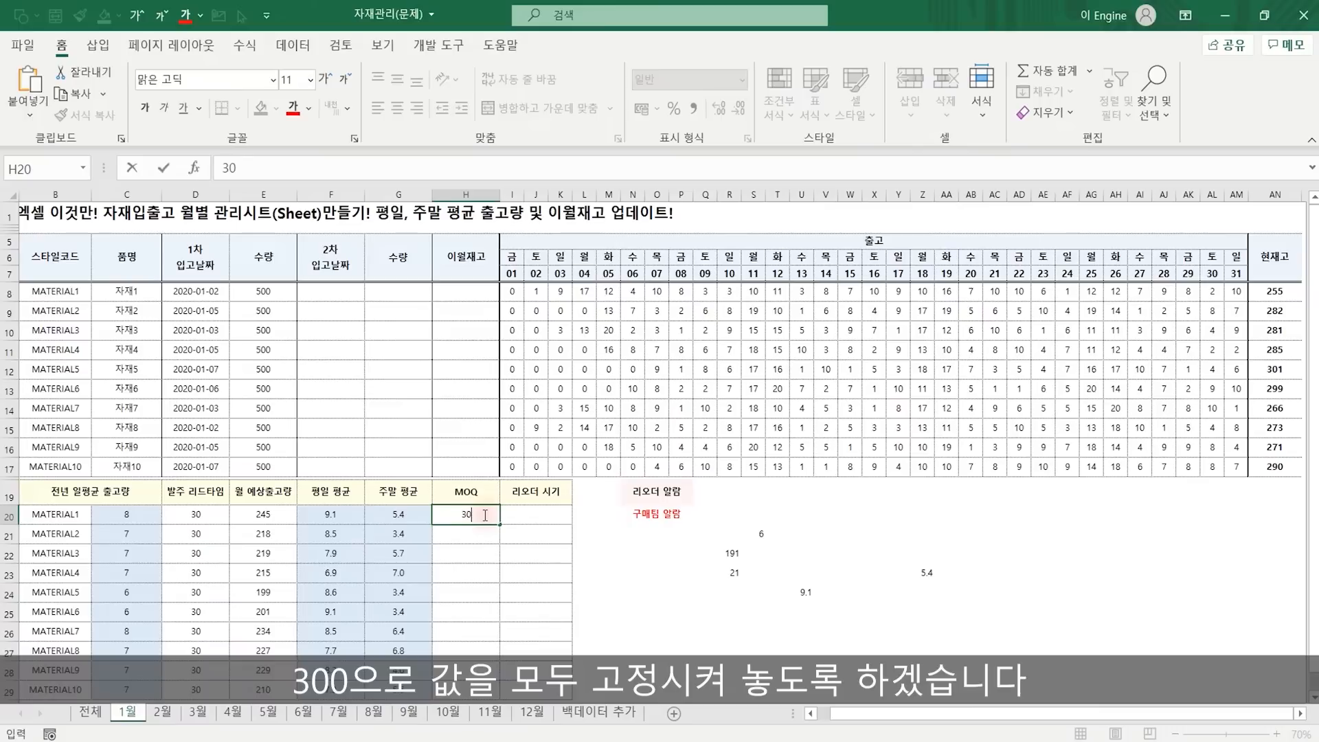
key("Return")
key("Up")
key("ctrl+c")
key("Left")
key("ctrl+Down")
key("Right")
key("ctrl+shift+Up")
key("Return")
Enter =C20*D20 in I20, multiplying MATERIAL1's daily average outgoing quantity by its order lead time for 리오더 시기.
key("Right")
key("Up")
key("Up")
key("Up")
key("Up")
key("Up")
key("Up")
key("Up")
key("Up")
key("Up")
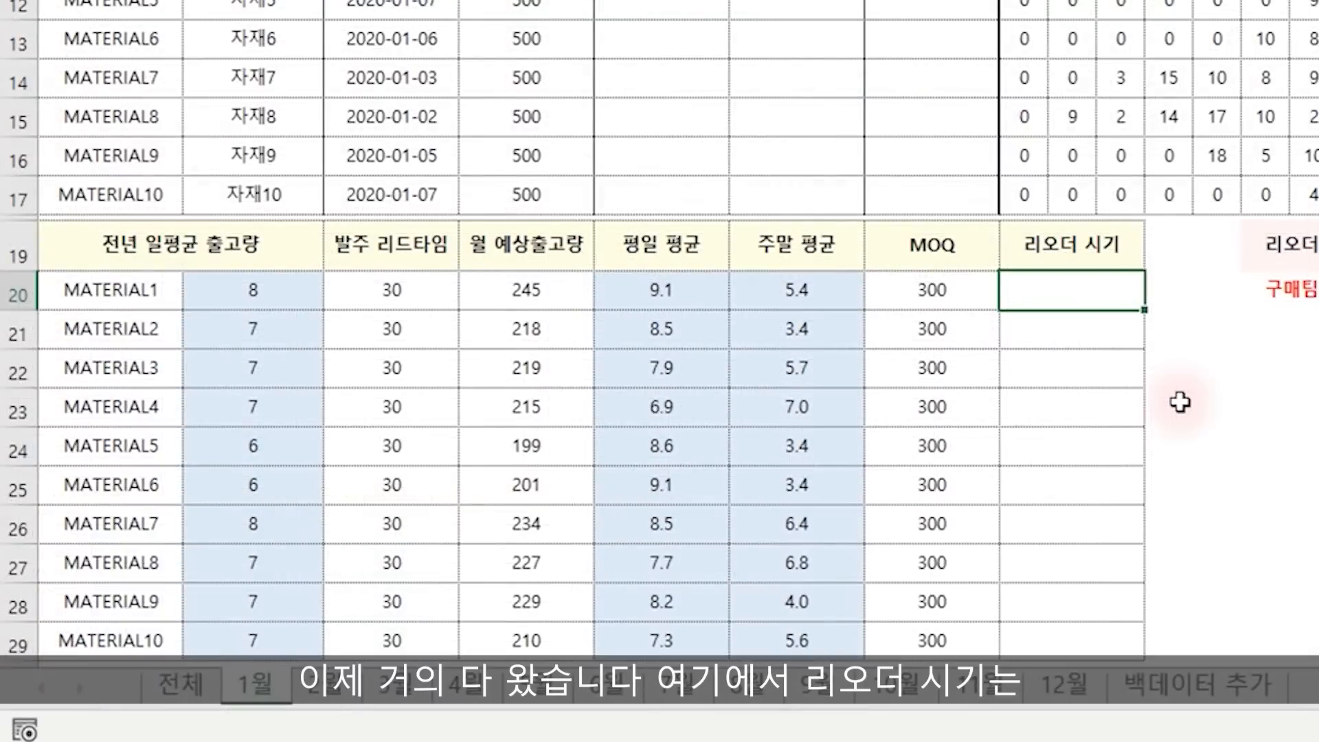
type("=")
key("Left")
key("Left")
key("Left")
key("Left")
key("Left")
key("Left")
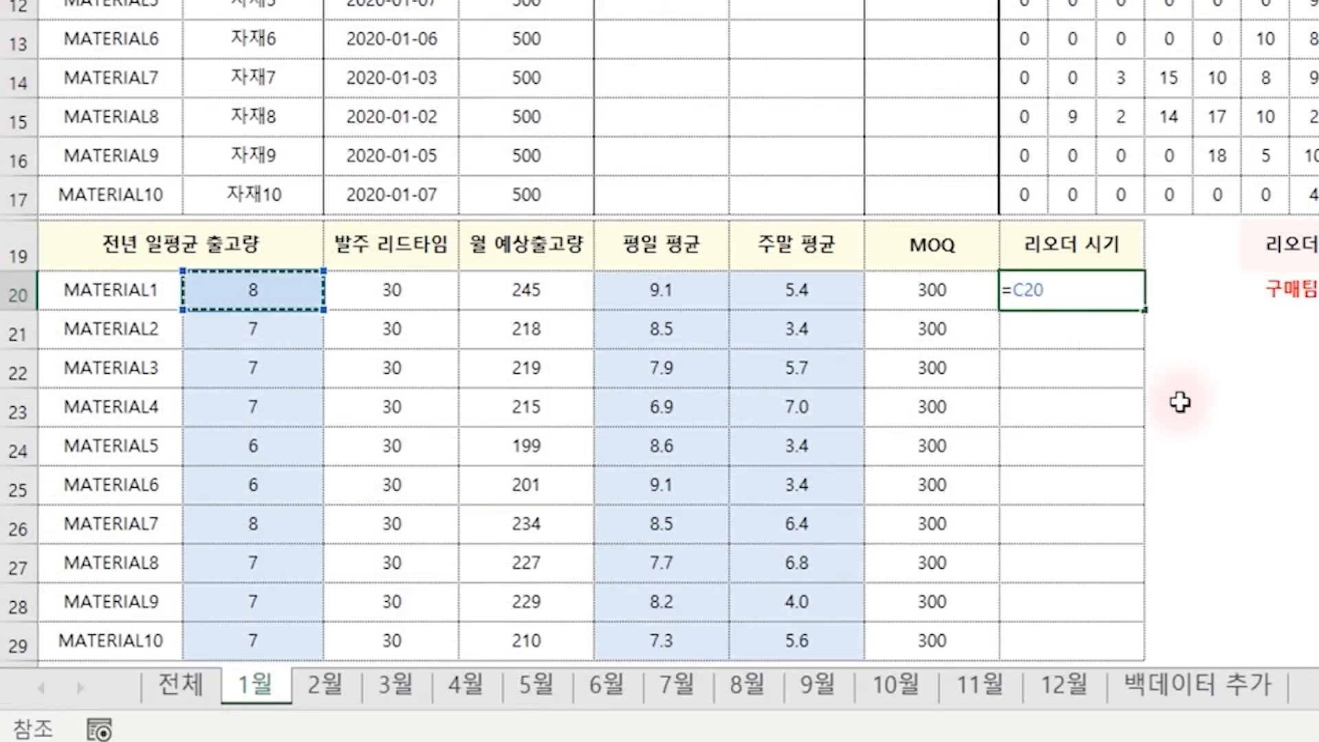
type("*")
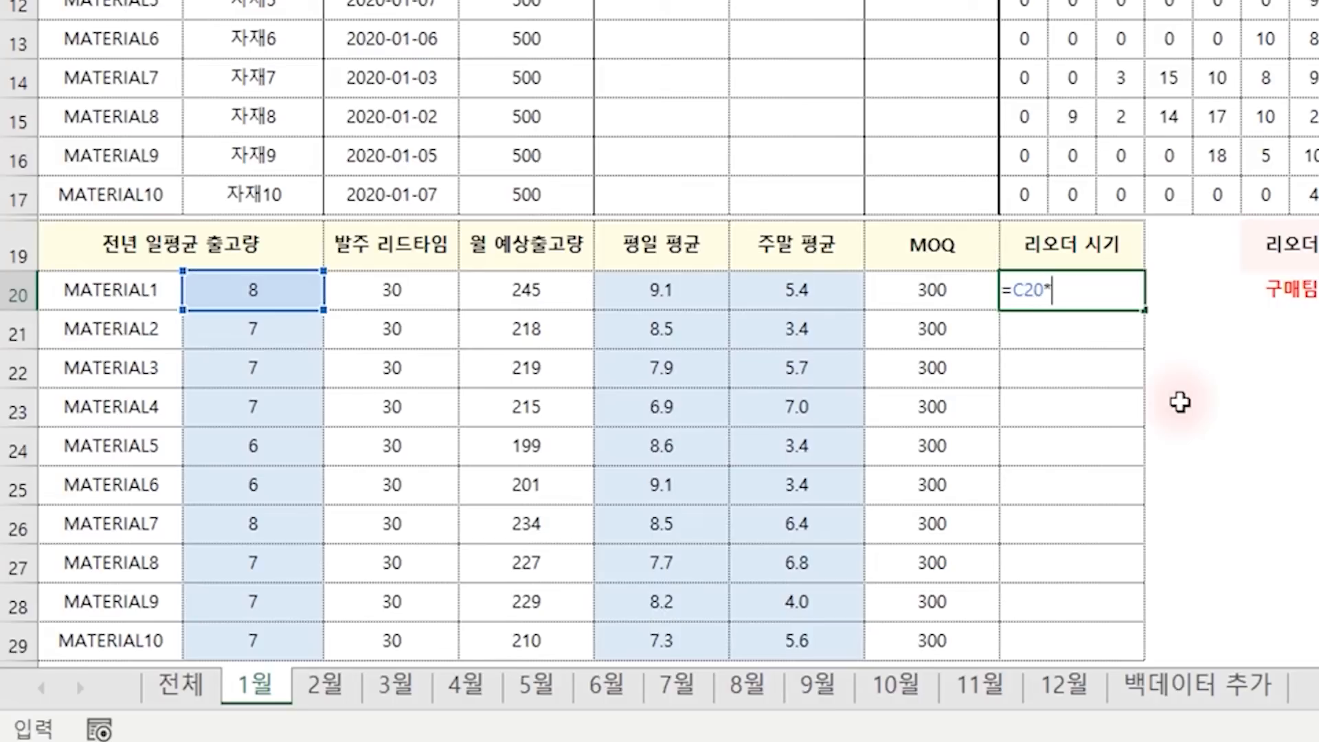
left_click(425, 294)
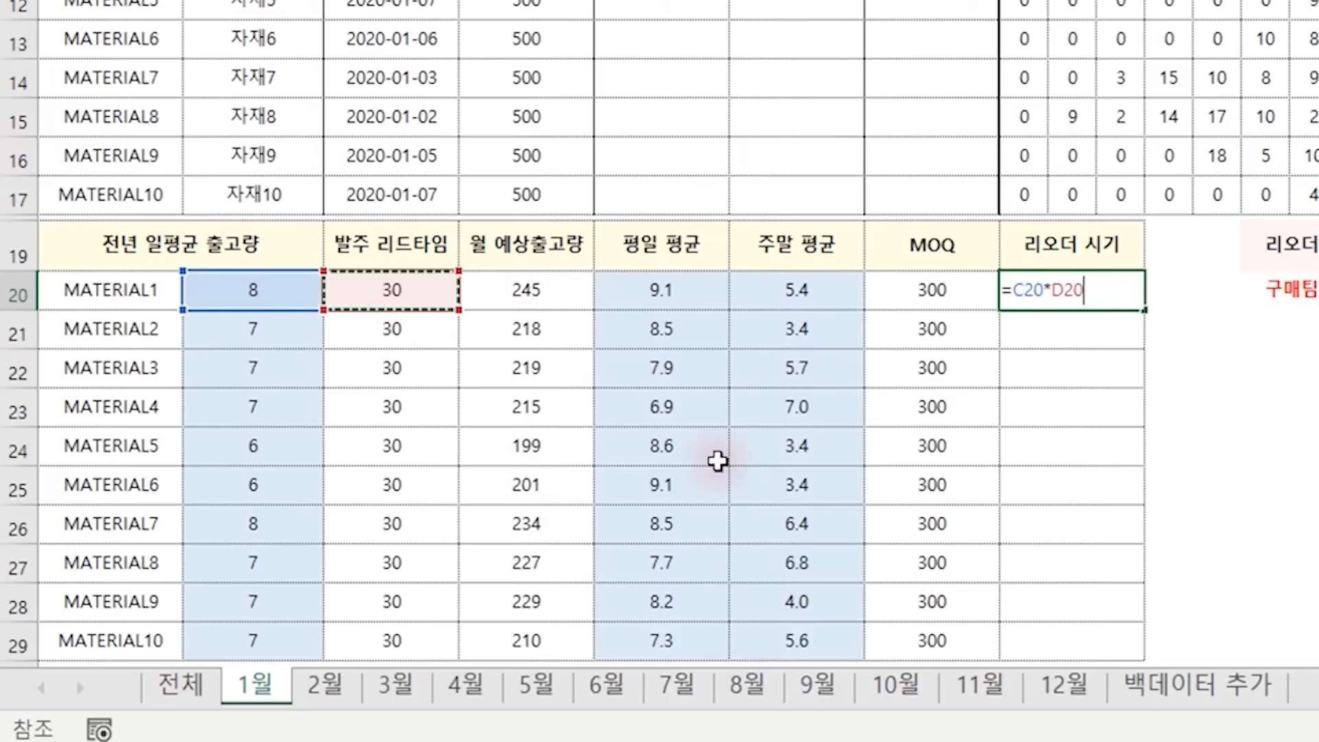
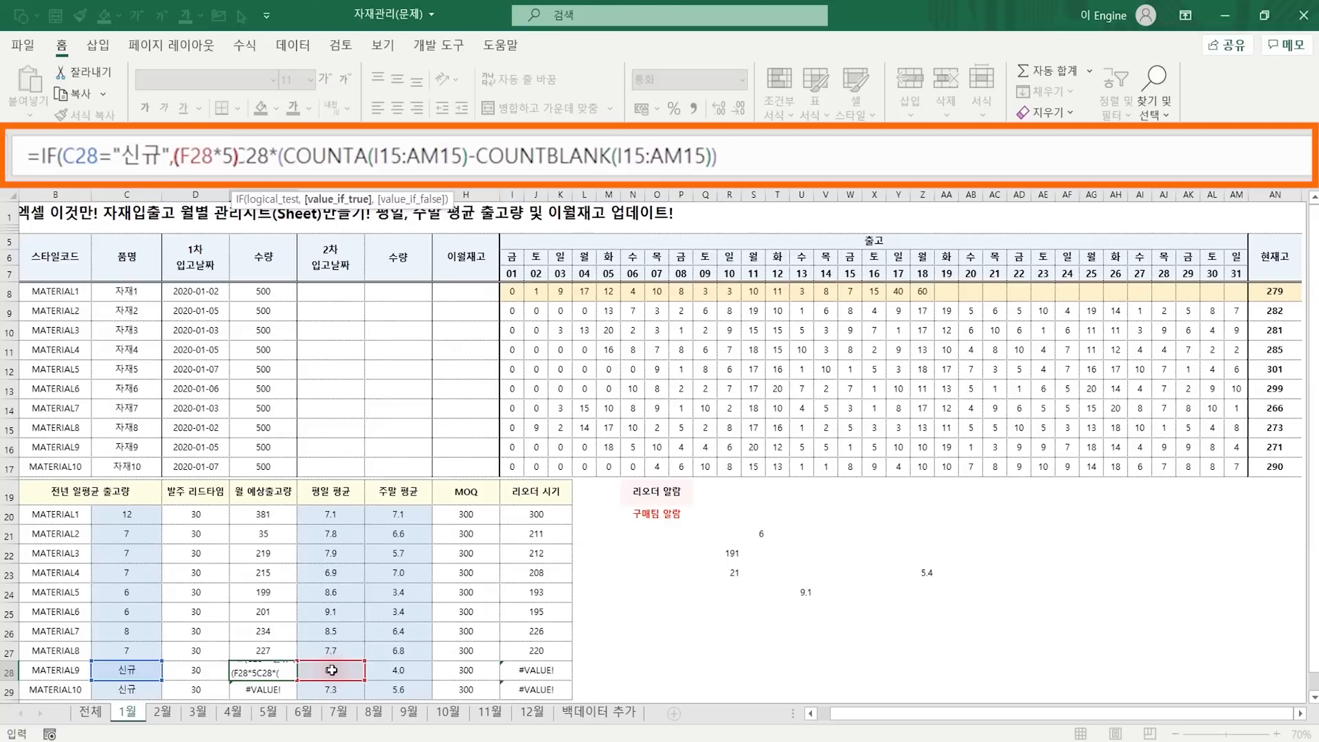
In MATERIAL9's 월 예상출고량 formula in E28, build the 신규 branch's weighted daily average as ((F28*5)+(G28*2))/7.
type(")+(")
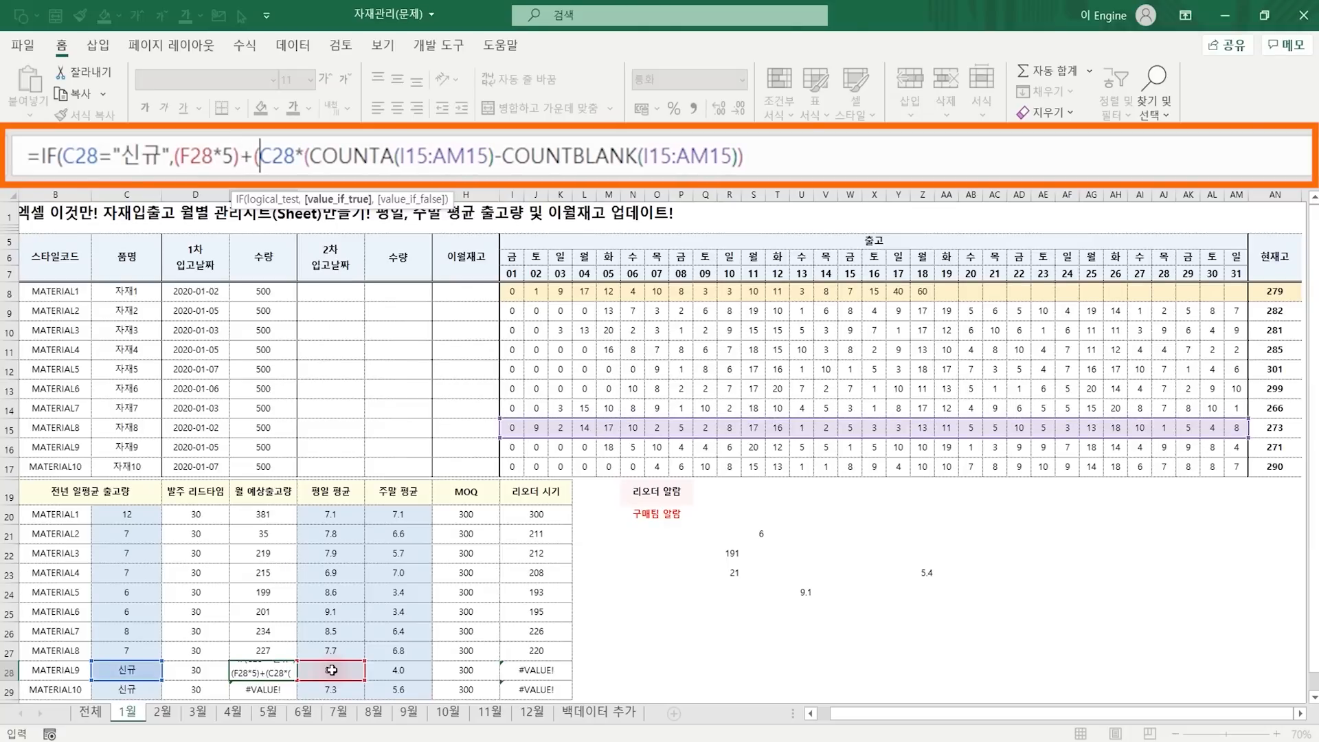
left_click(396, 671)
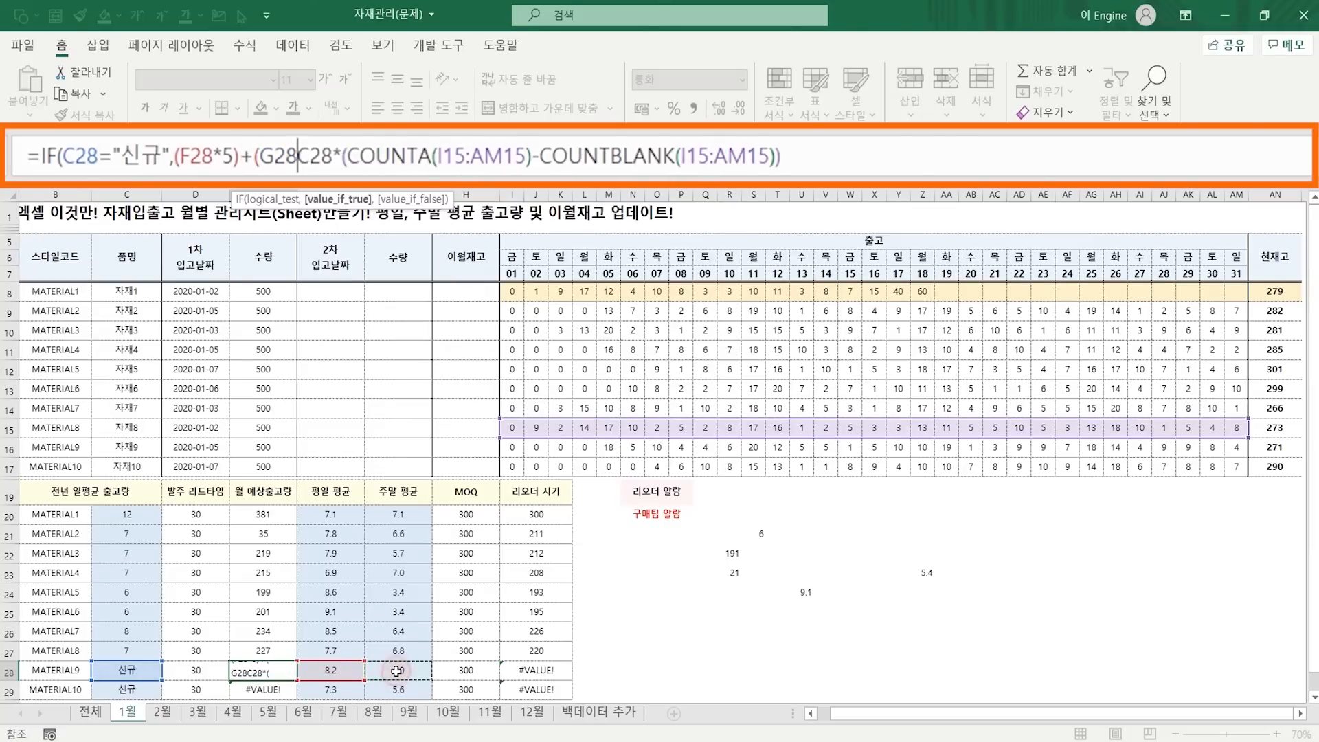
type("*")
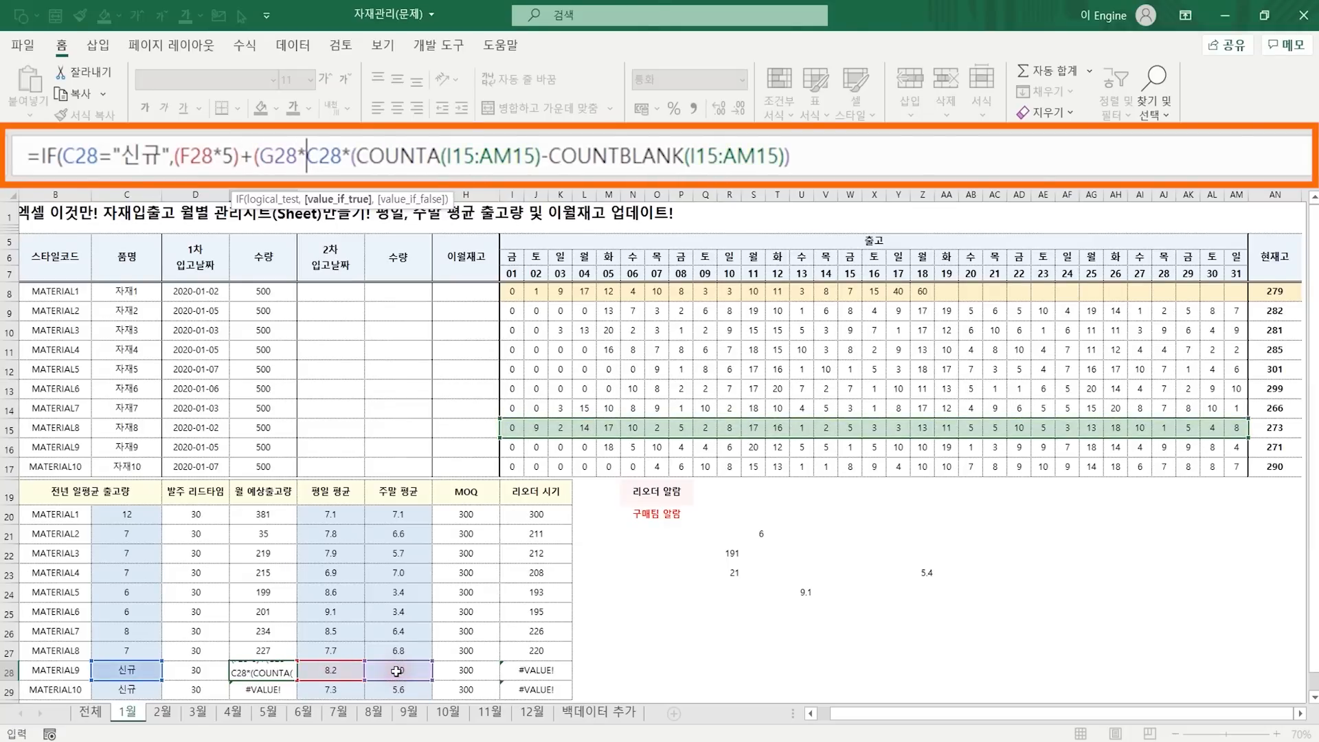
type("2")
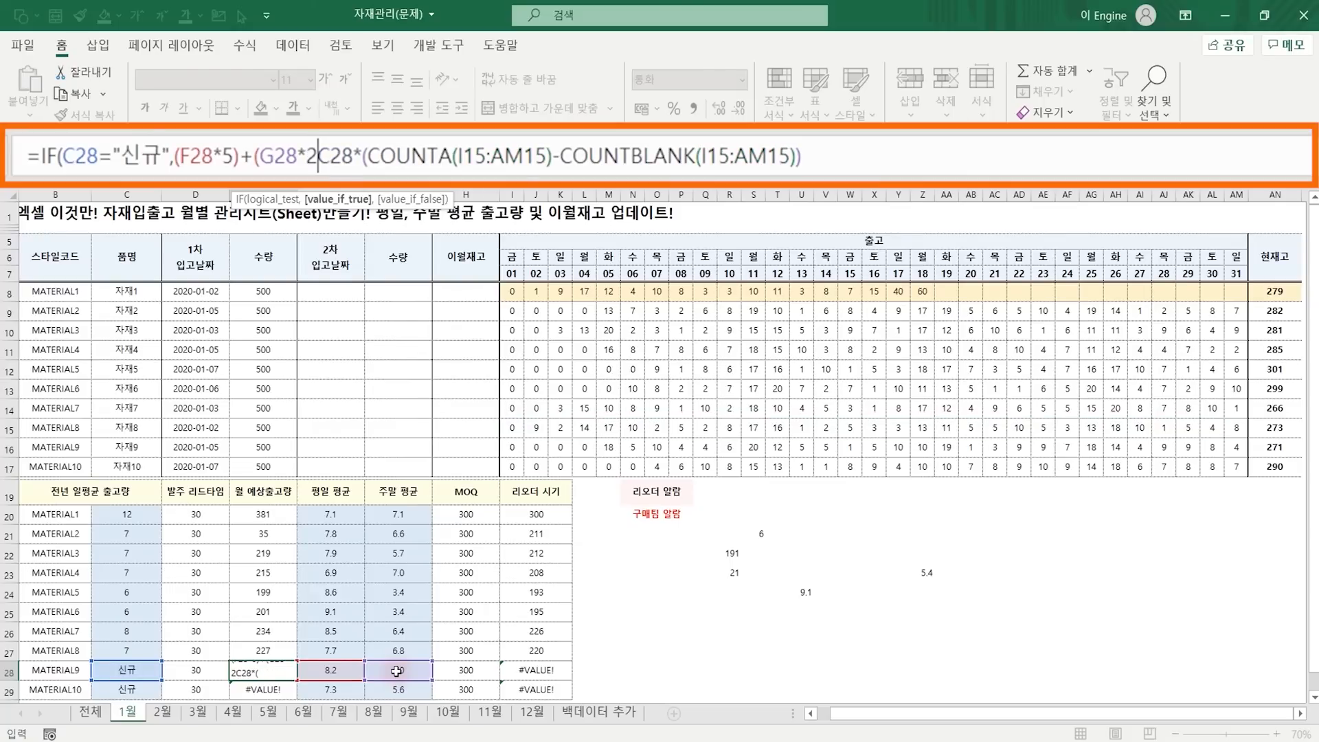
type("))")
left_click(175, 155)
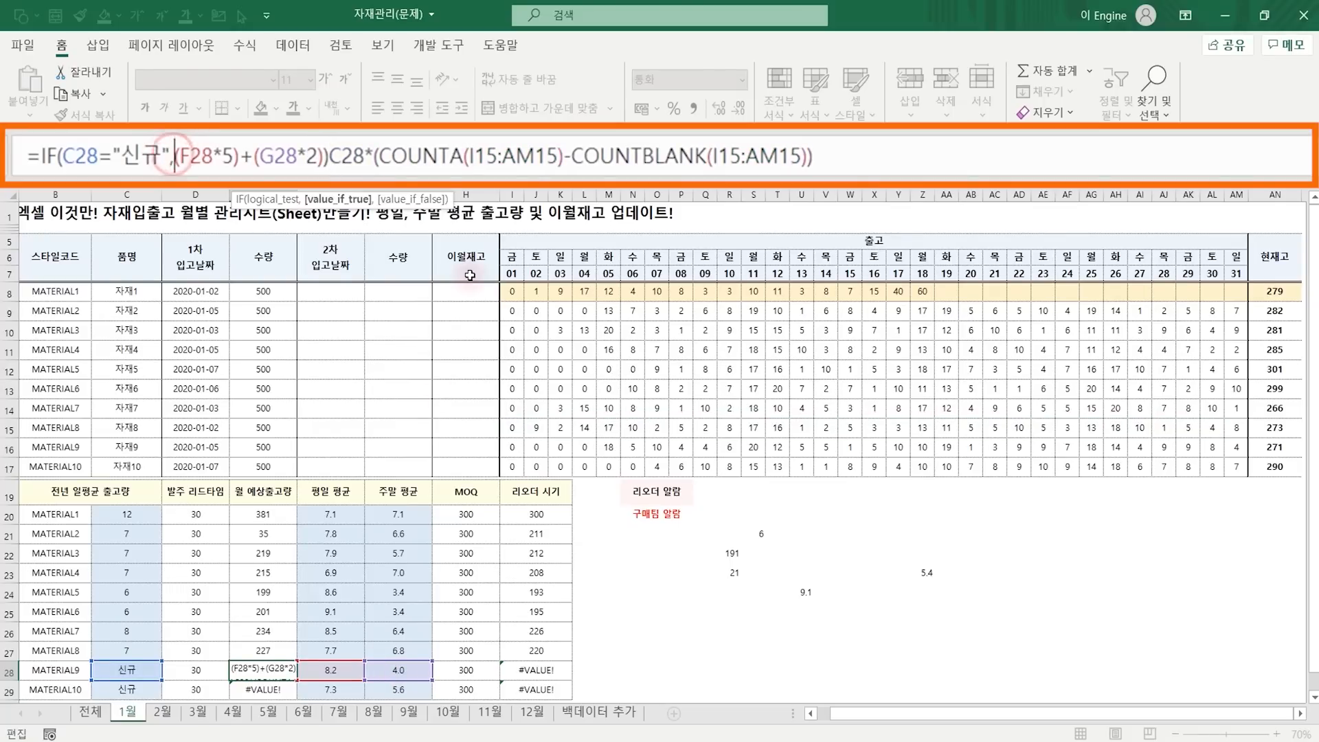
type("((")
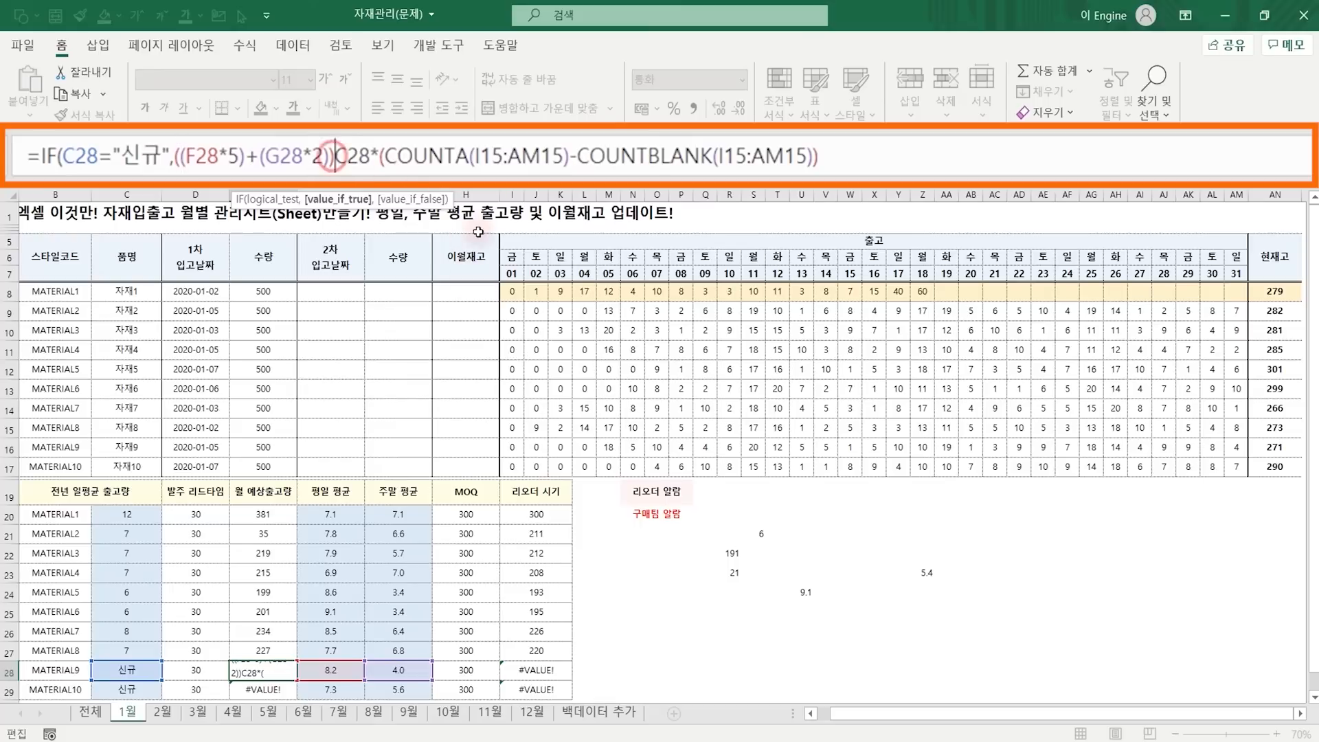
type("/7")
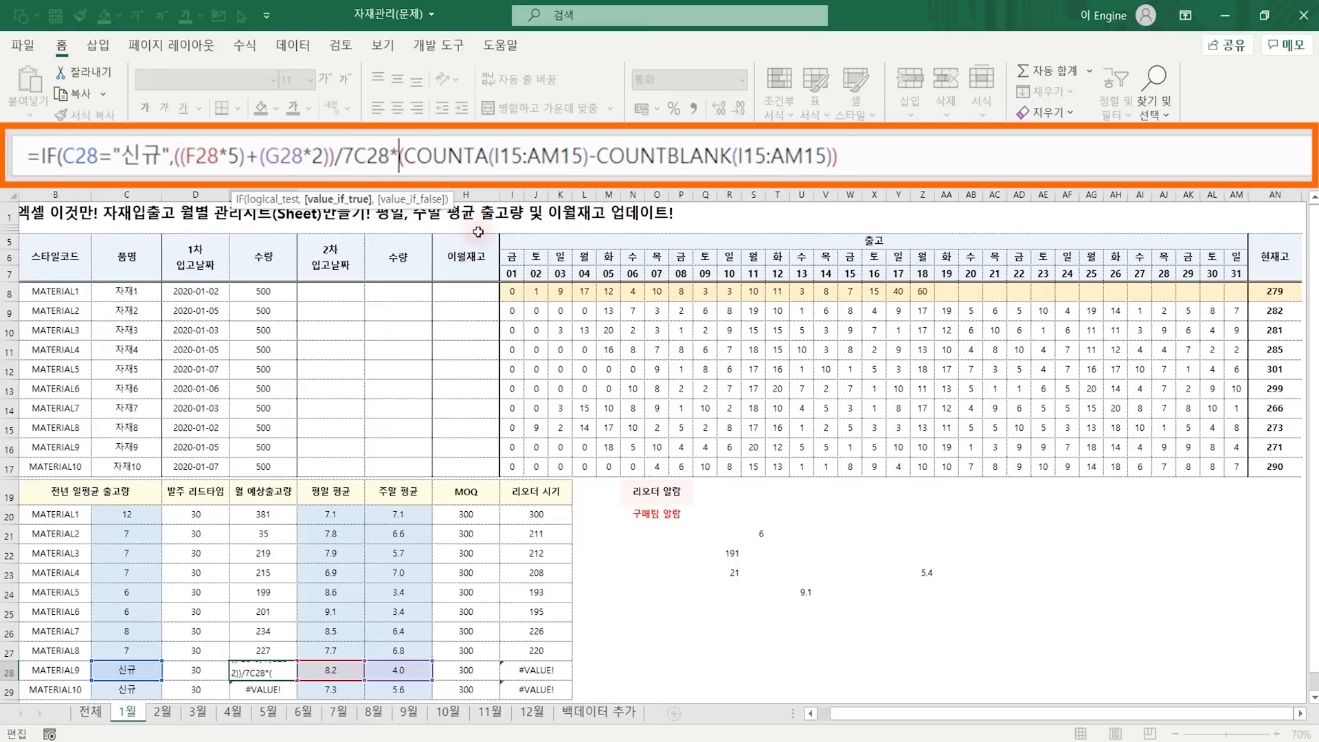
Copy the expression C28*(COUNTA(I15:AM15)-COUNTBLANK(I15:AM15)) from the end of the E28 formula.
key("shift+End")
key("ctrl+c")
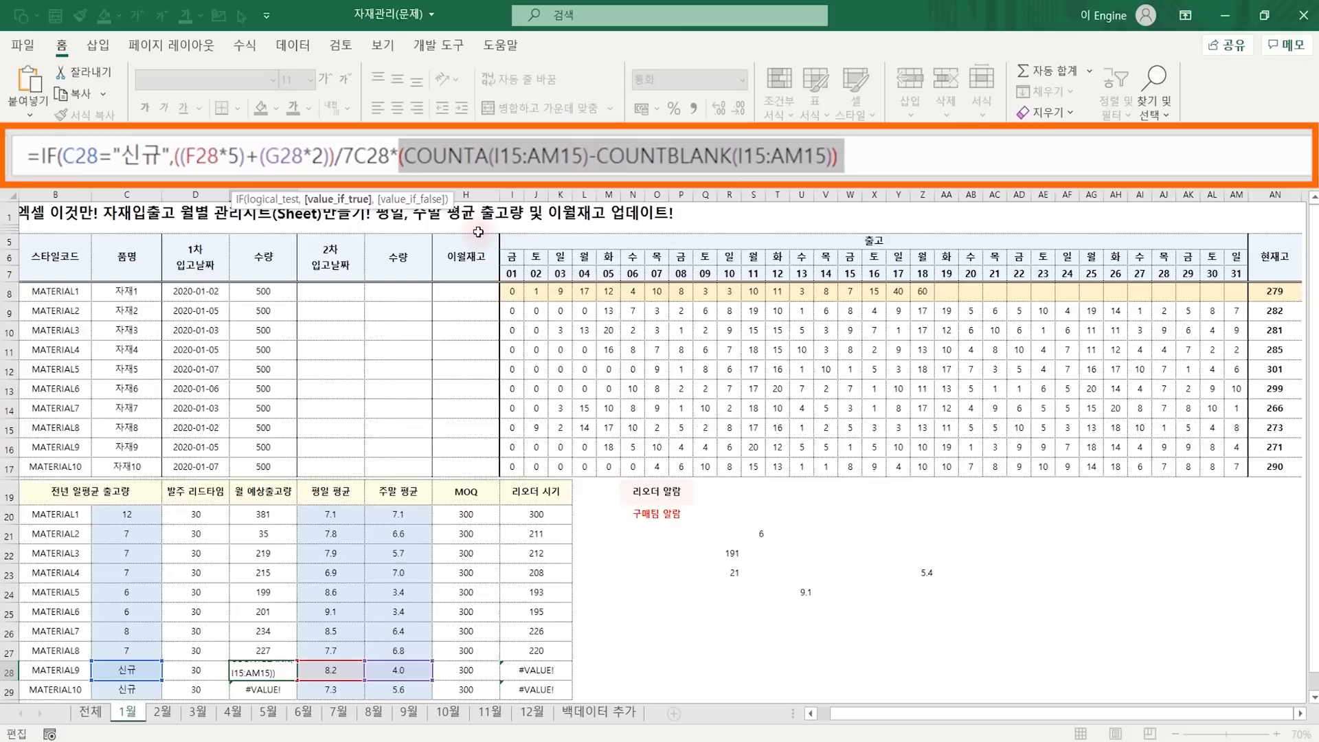
key("Left")
key("Left")
key("Left")
key("shift+End")
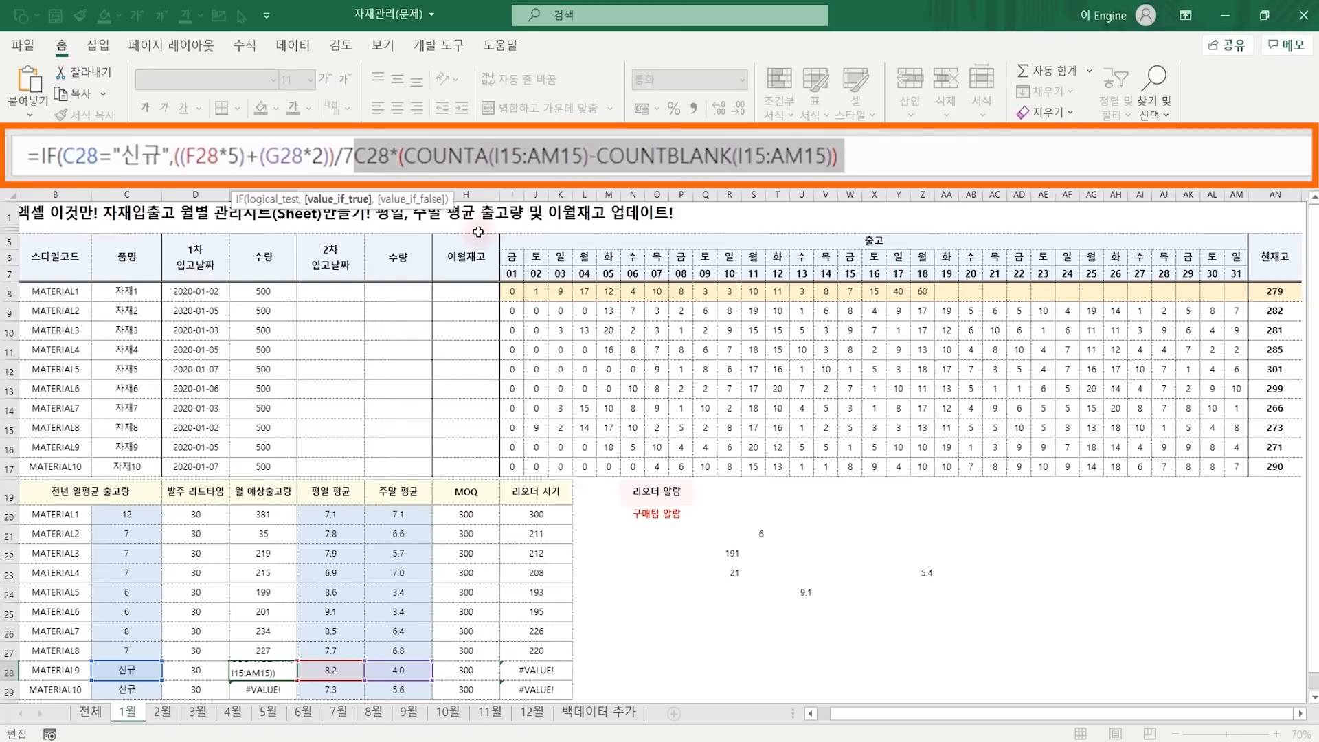
Remove C28 from E28's 신규 branch and enclose the average in parentheses, giving (((F28*5)+(G28*2))/7)*(COUNTA(I15:AM15)-COUNTBLANK(I15:AM15)).
key("Left")
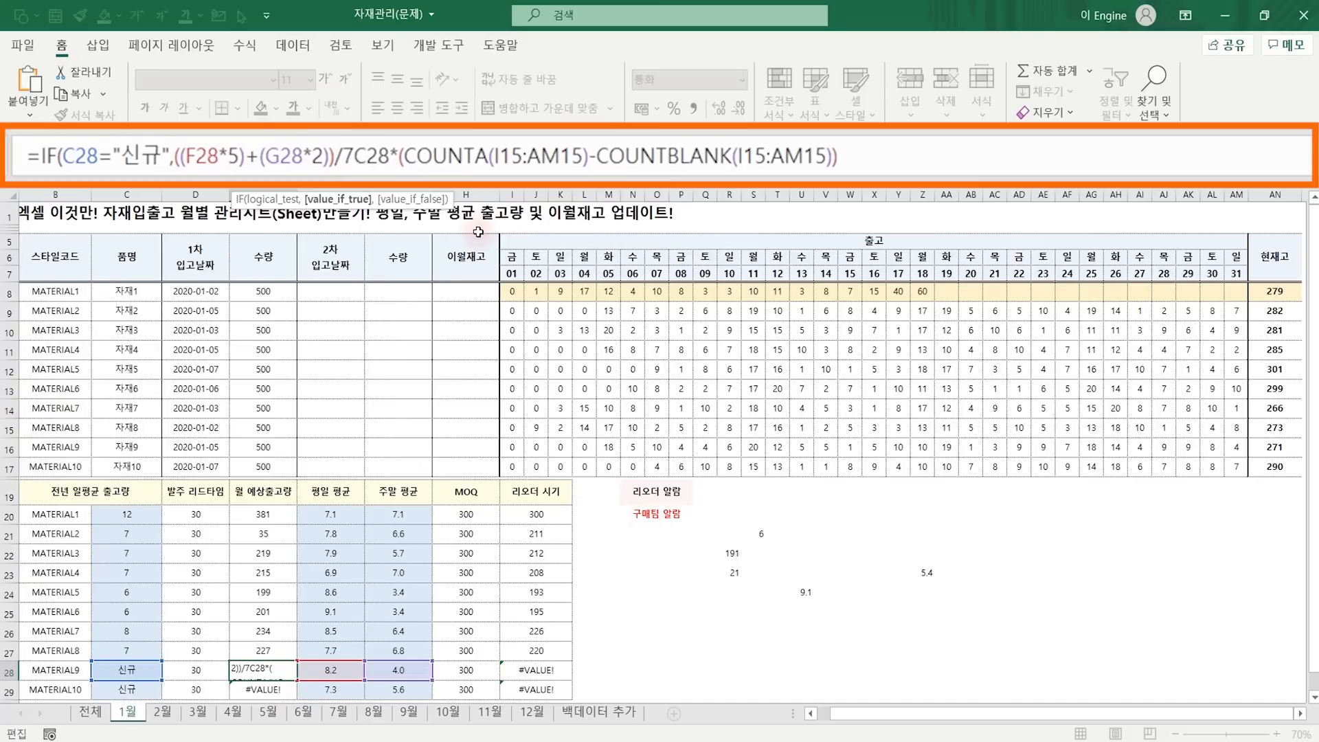
key("Delete")
key("Delete")
key("Delete")
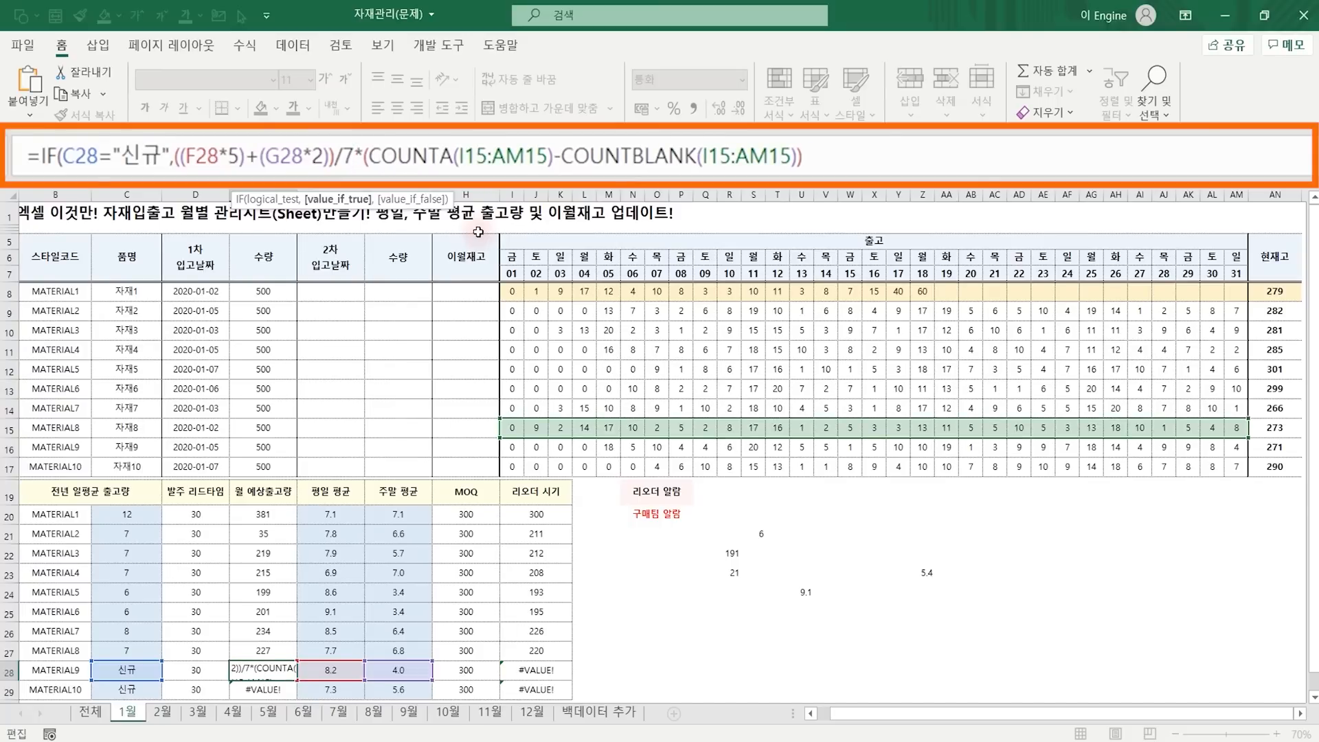
type(")")
key("Left")
key("Left")
key("Left")
key("Left")
key("Left")
key("Left")
key("Left")
key("Left")
key("Left")
key("Left")
key("Left")
key("Left")
key("Left")
key("Left")
key("Left")
key("Left")
key("Left")
key("Left")
key("Left")
key("Left")
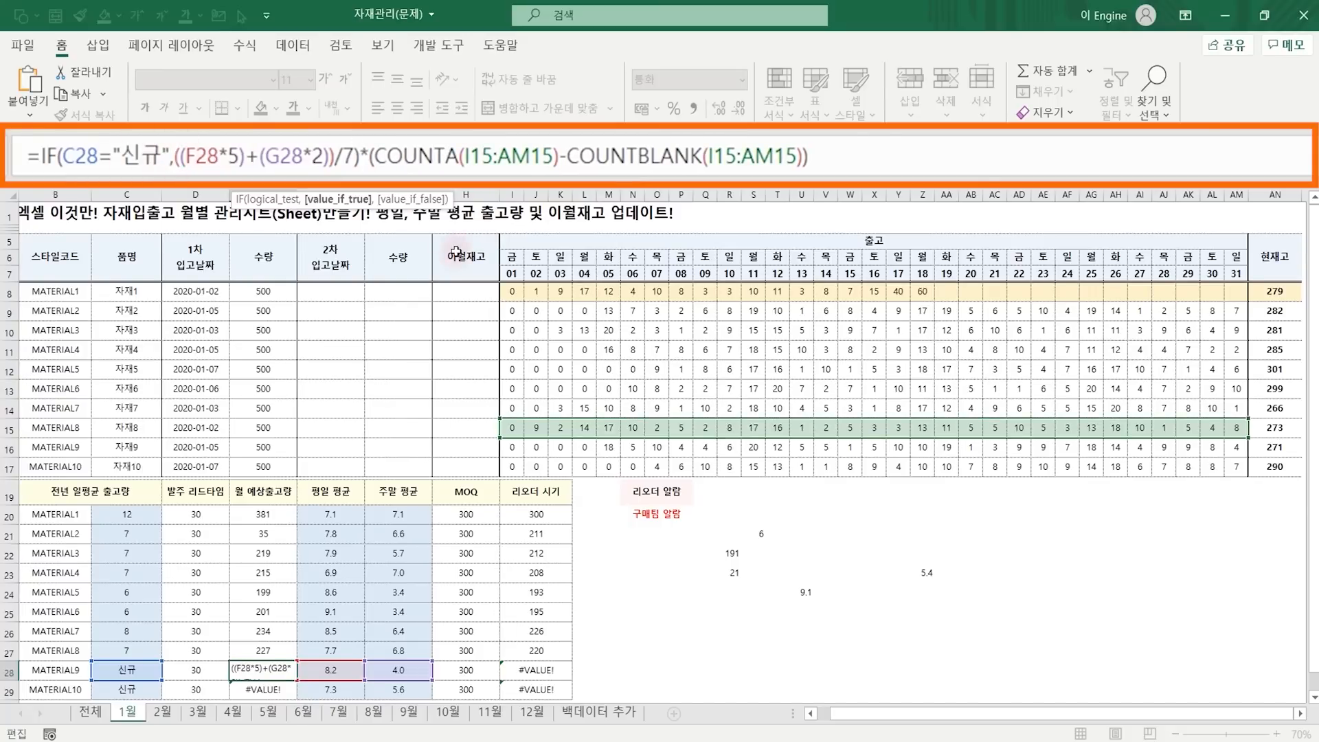
type("(")
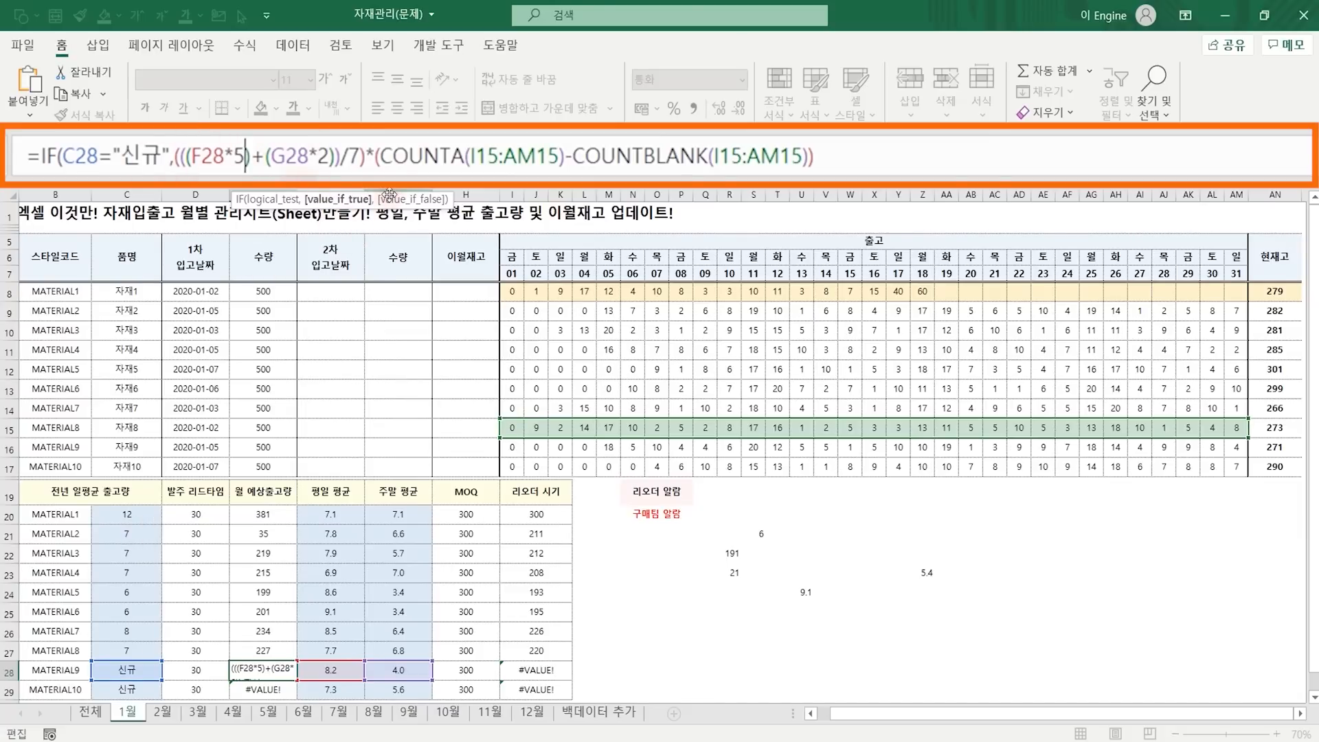
Add C28*(COUNTA(I15:AM15)-COUNTBLANK(I15:AM15)) as the false value of E28's IF, close the parentheses and enter the formula.
left_click(899, 157)
type(",")
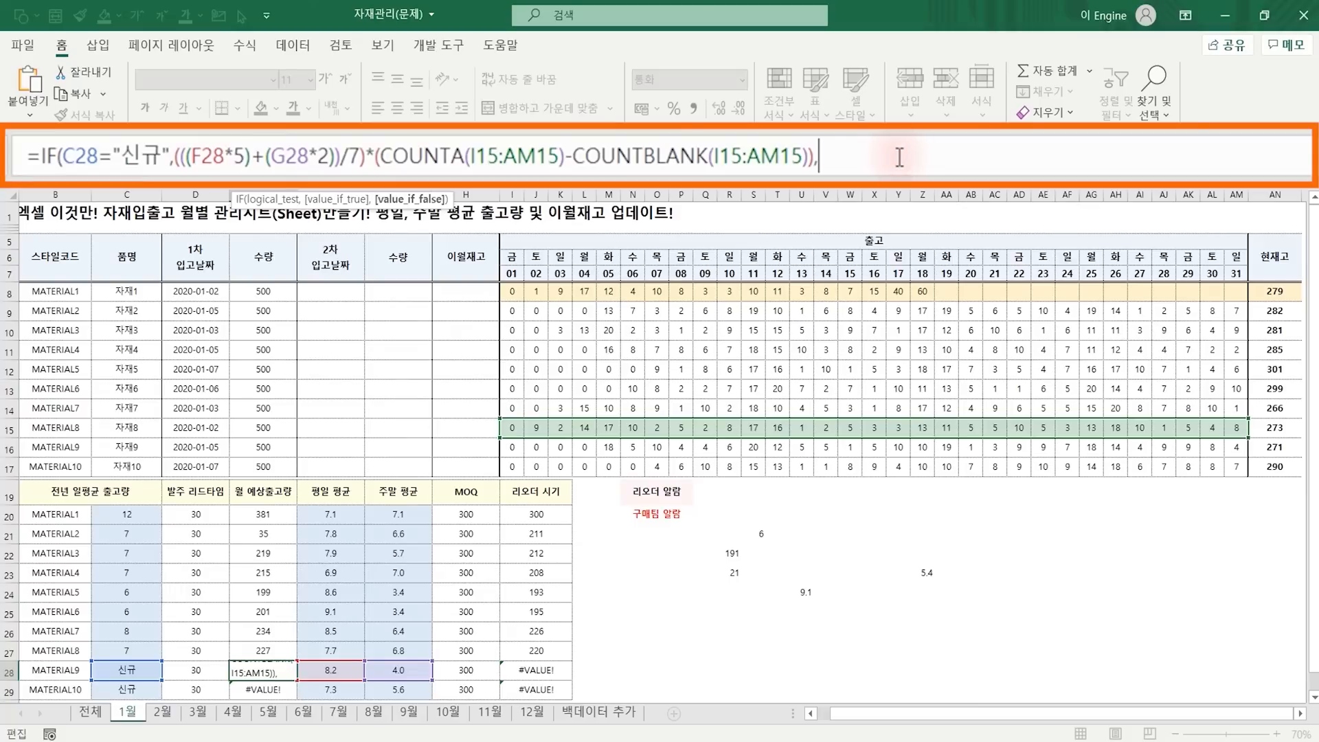
type("C28*(COUNTA(I15:AM15)-COUNTBLANK(I15:AM15))")
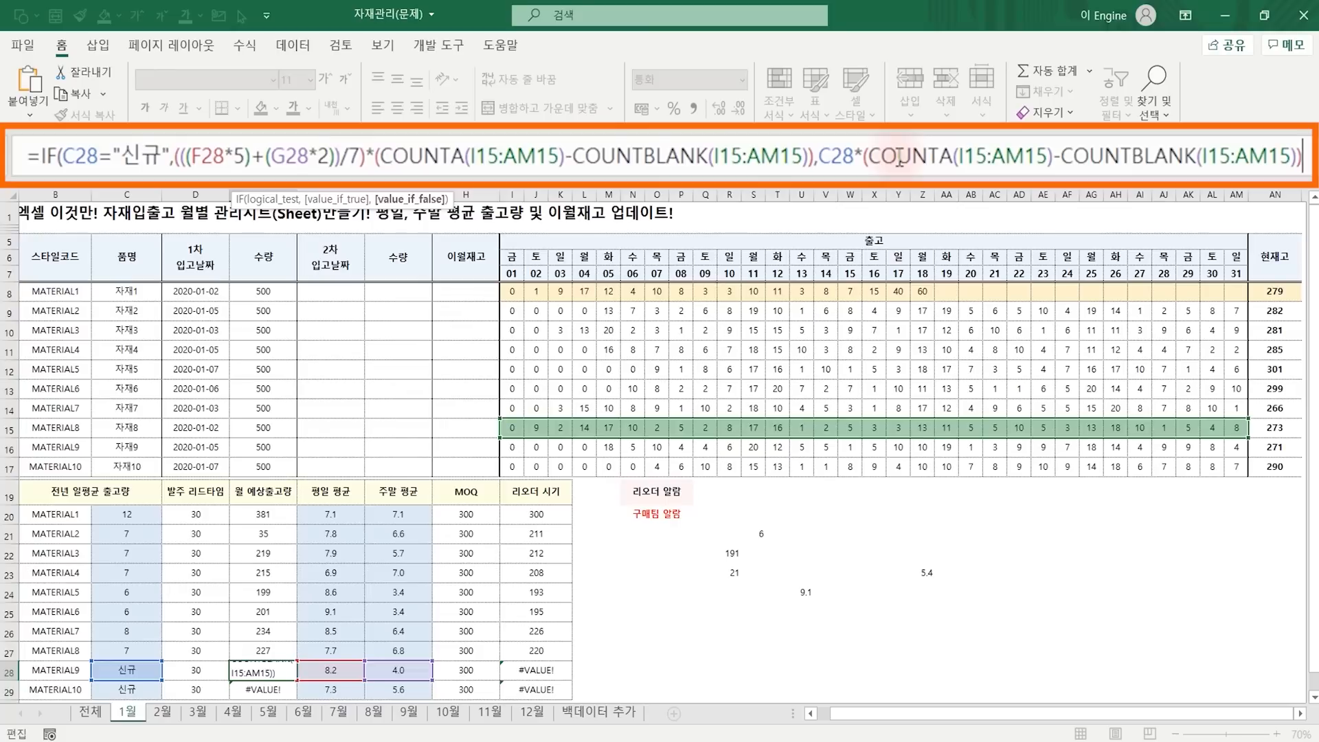
type(")")
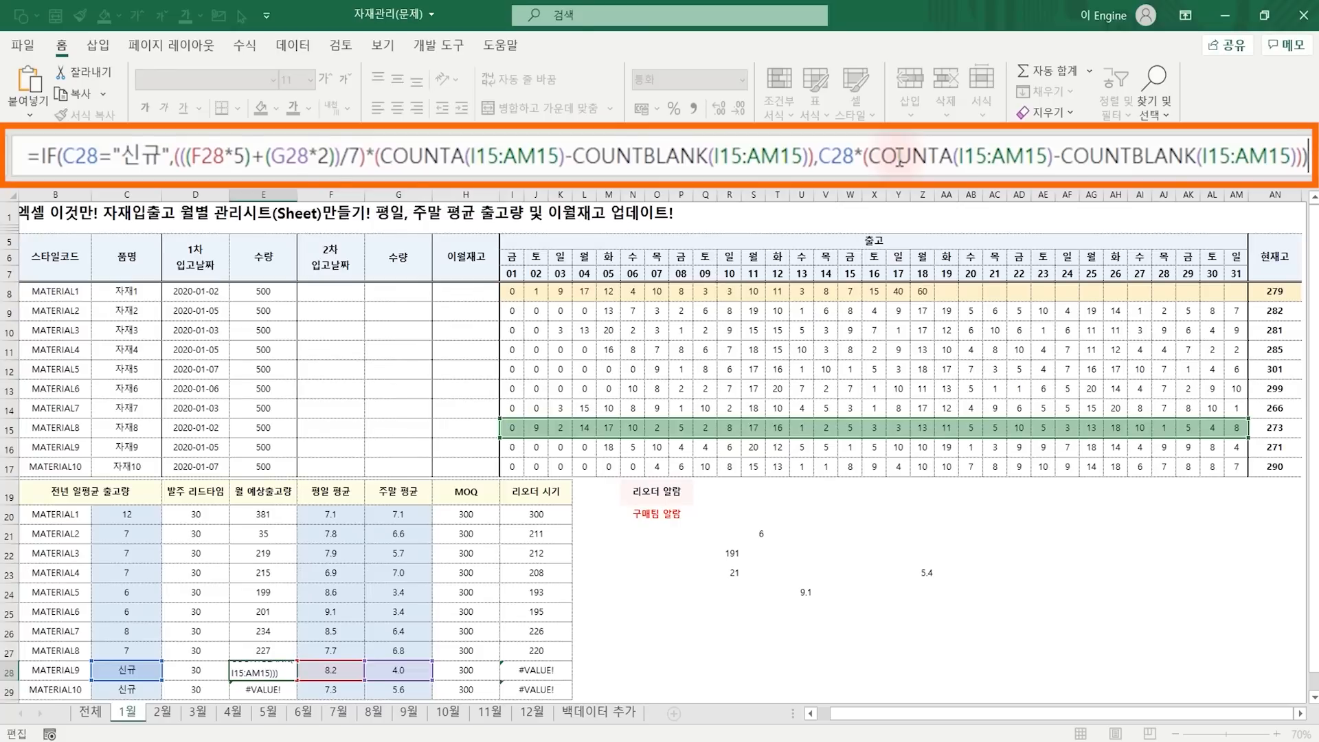
key("Return")
Fill the E28 formula down to MATERIAL10 in E29 and up the 월 예상출고량 column to MATERIAL1 in E20.
left_click_drag(263, 670, 263, 689)
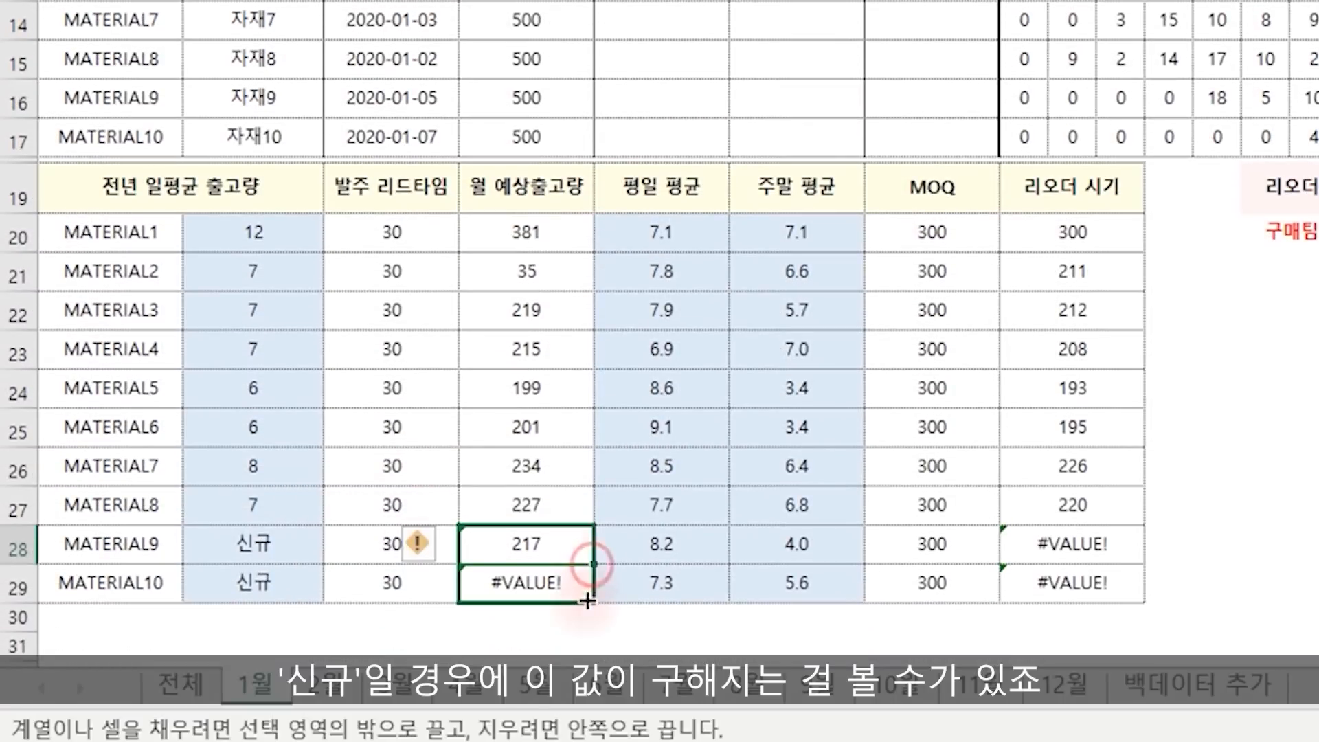
left_click_drag(588, 600, 587, 599)
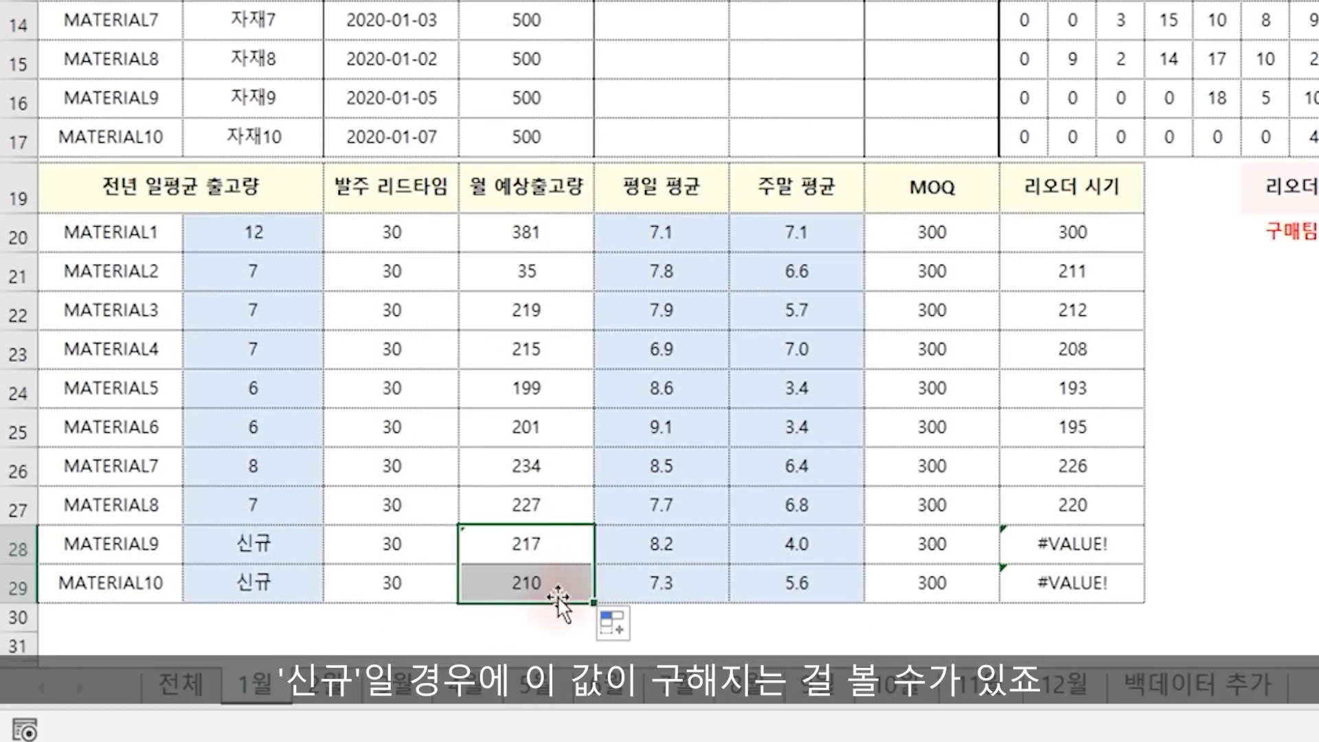
left_click(524, 539)
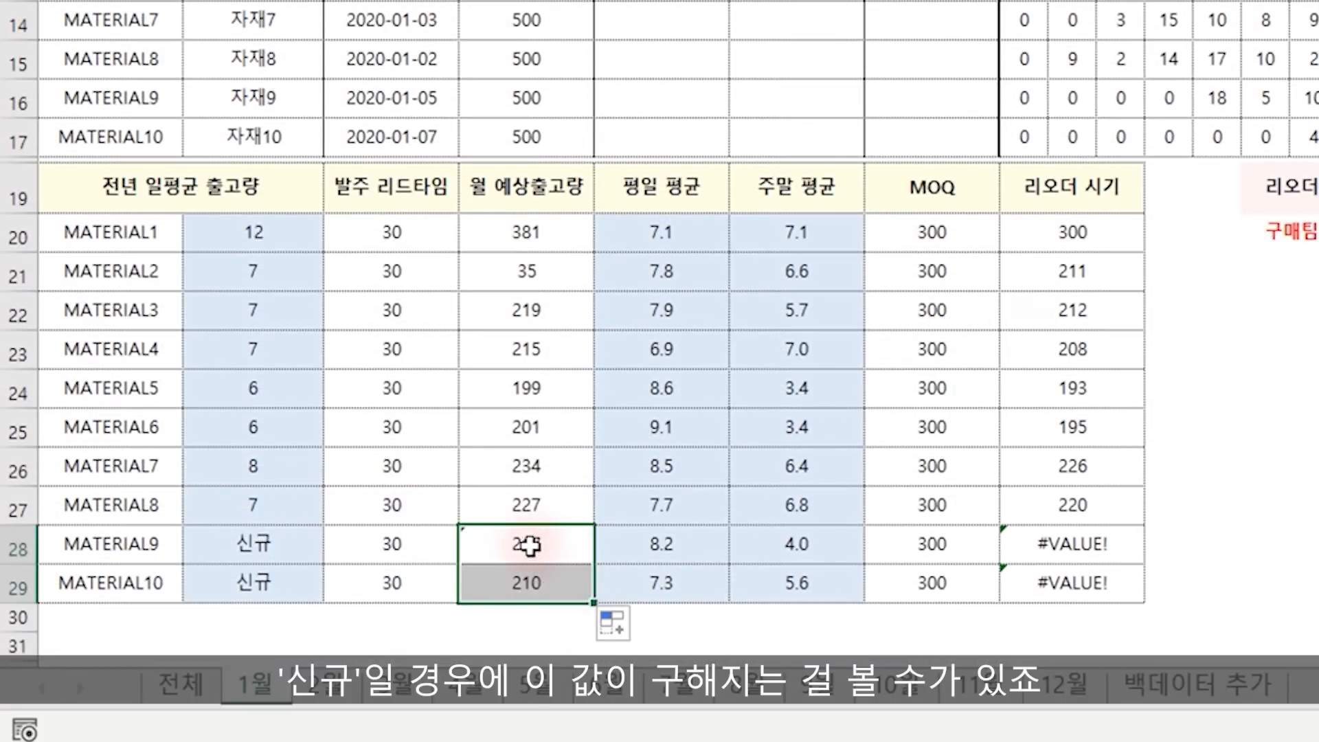
left_click(1098, 232)
left_click(534, 585)
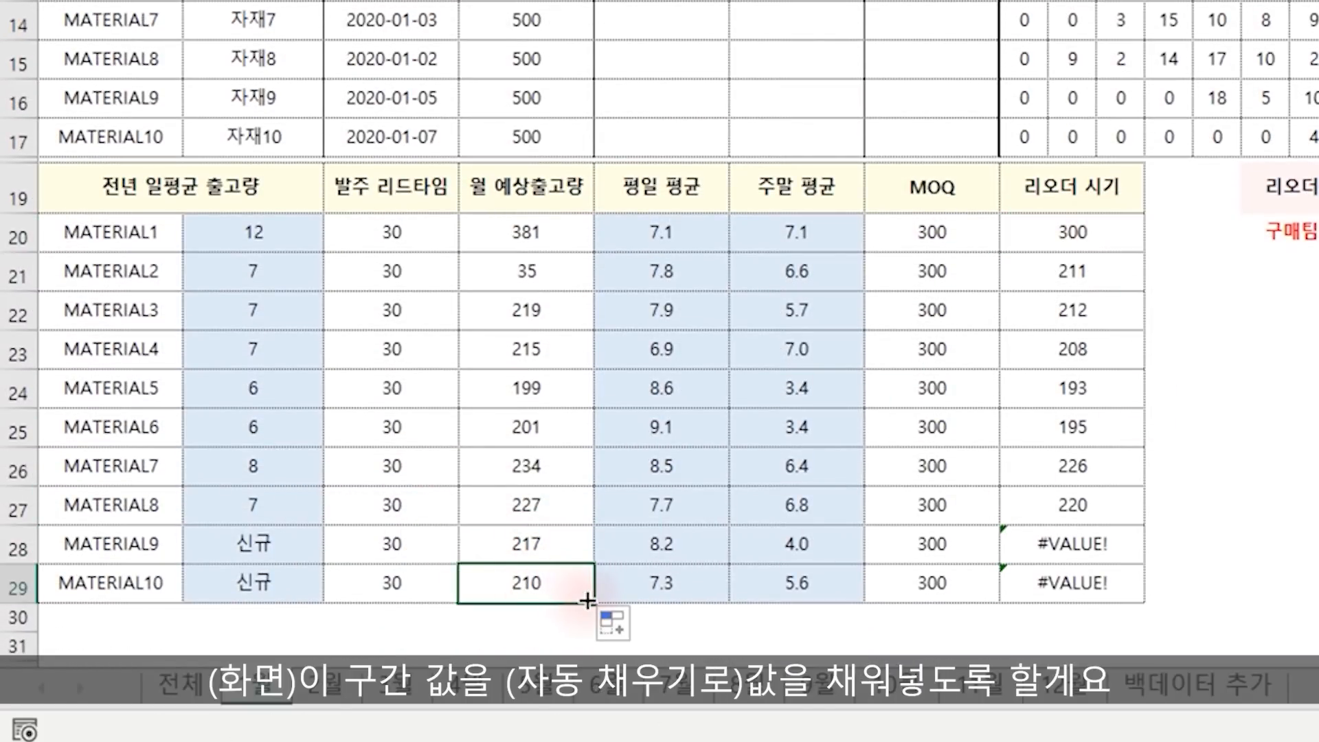
left_click_drag(592, 602, 588, 224)
left_click(571, 334)
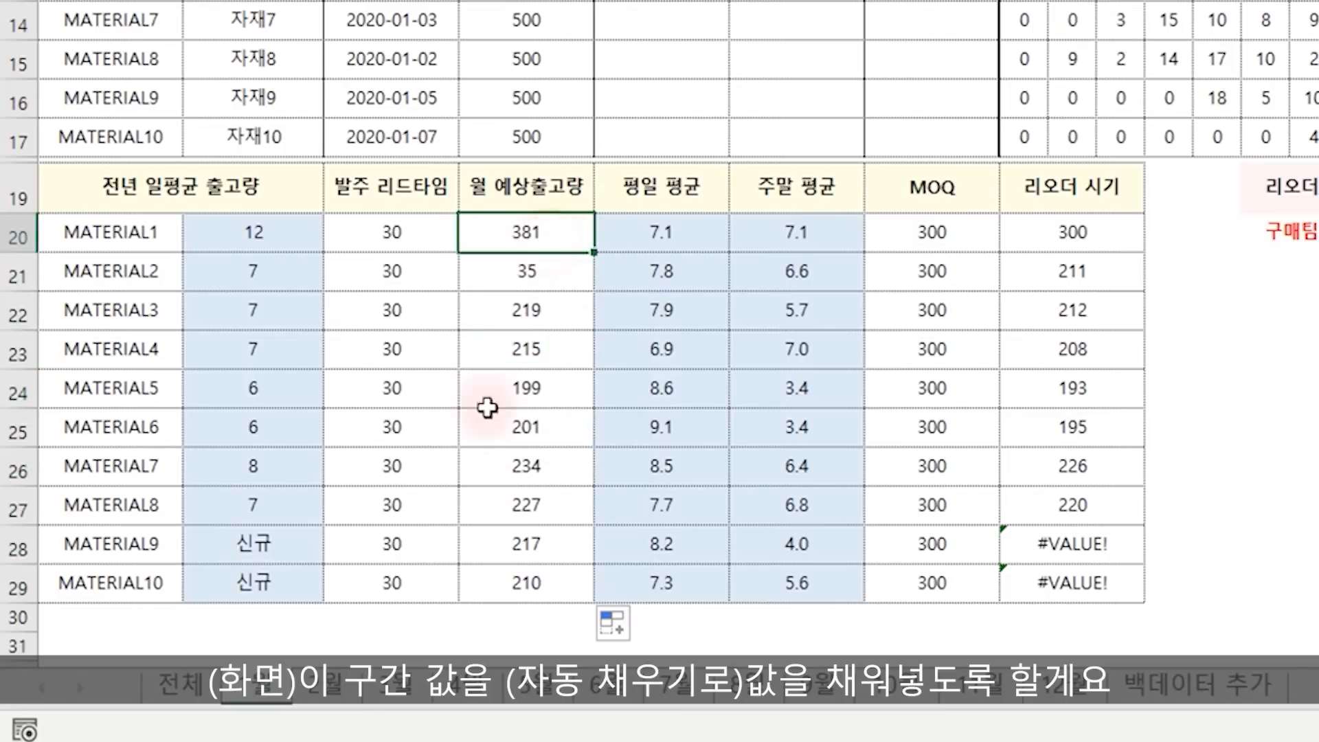
Copy the weighted average expression (((F28*5)+(G28*2))/7) from the E28 formula, leaving that formula as it is.
left_click(1142, 534)
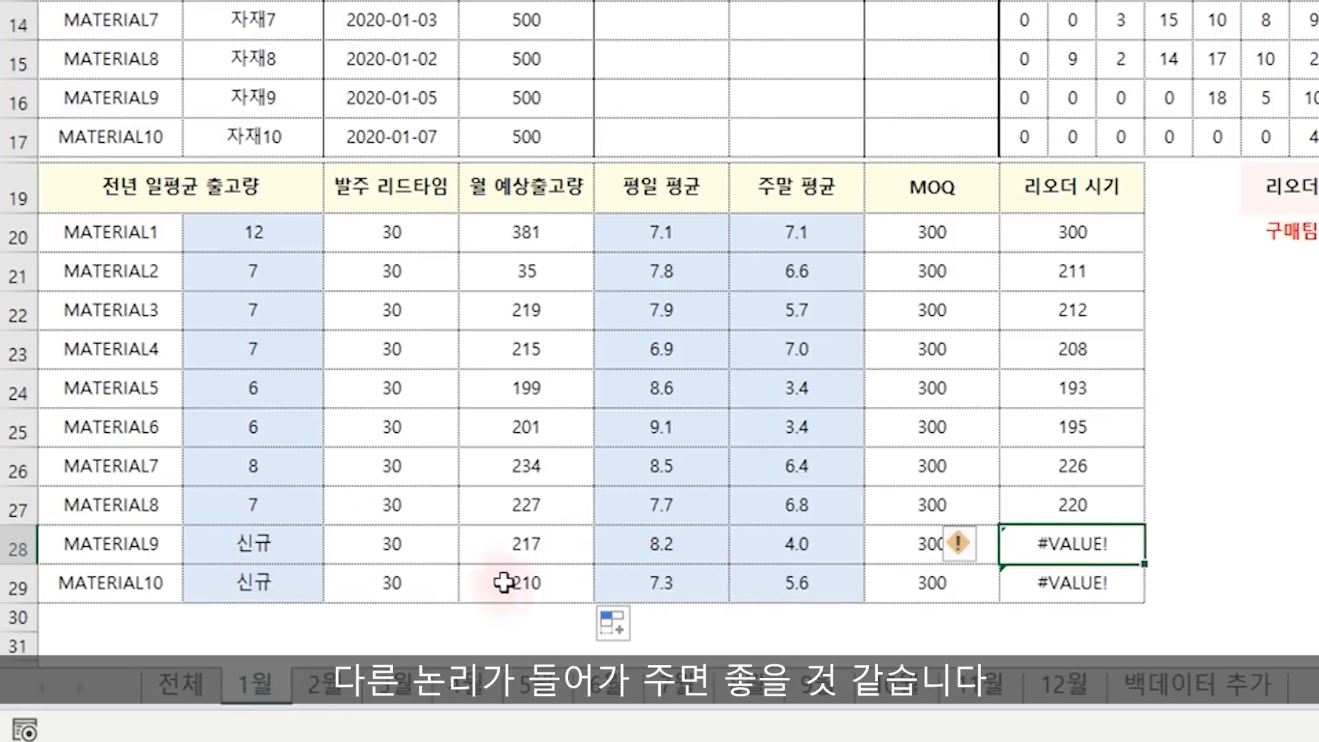
double_click(535, 542)
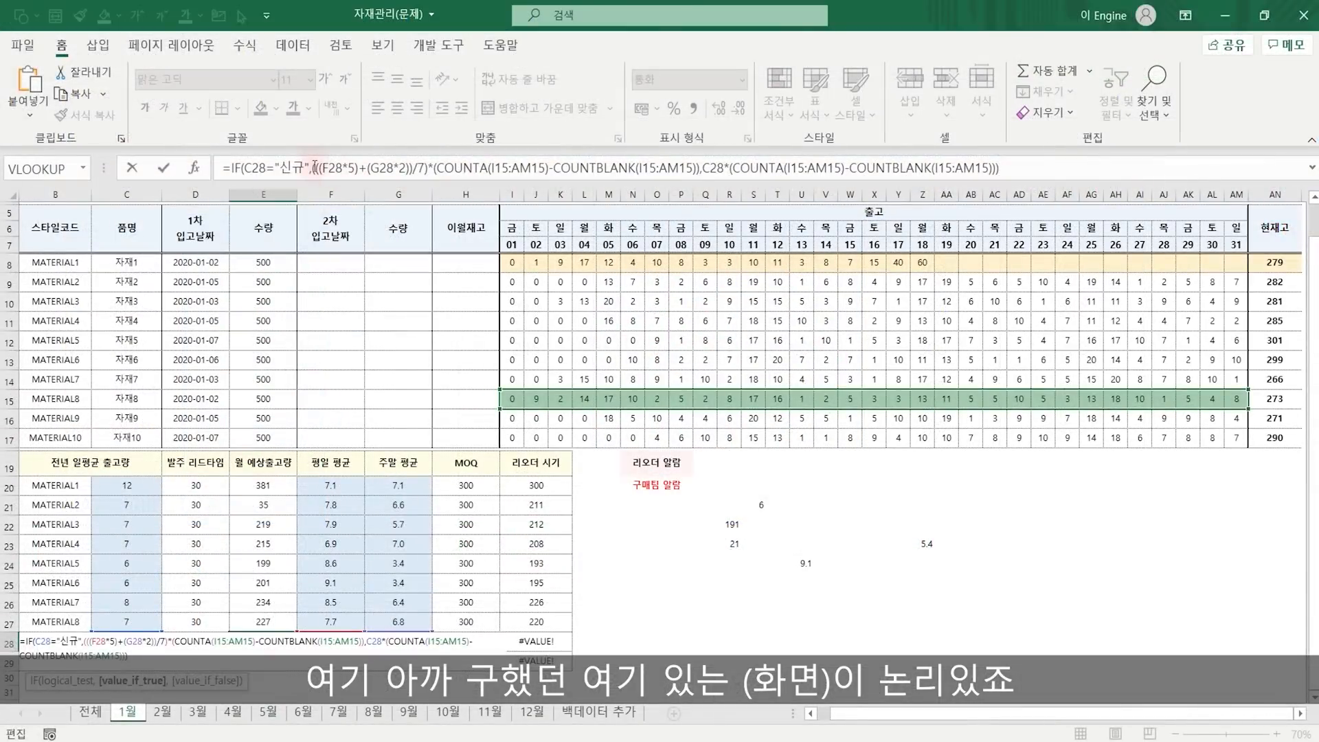
left_click_drag(177, 155, 368, 155)
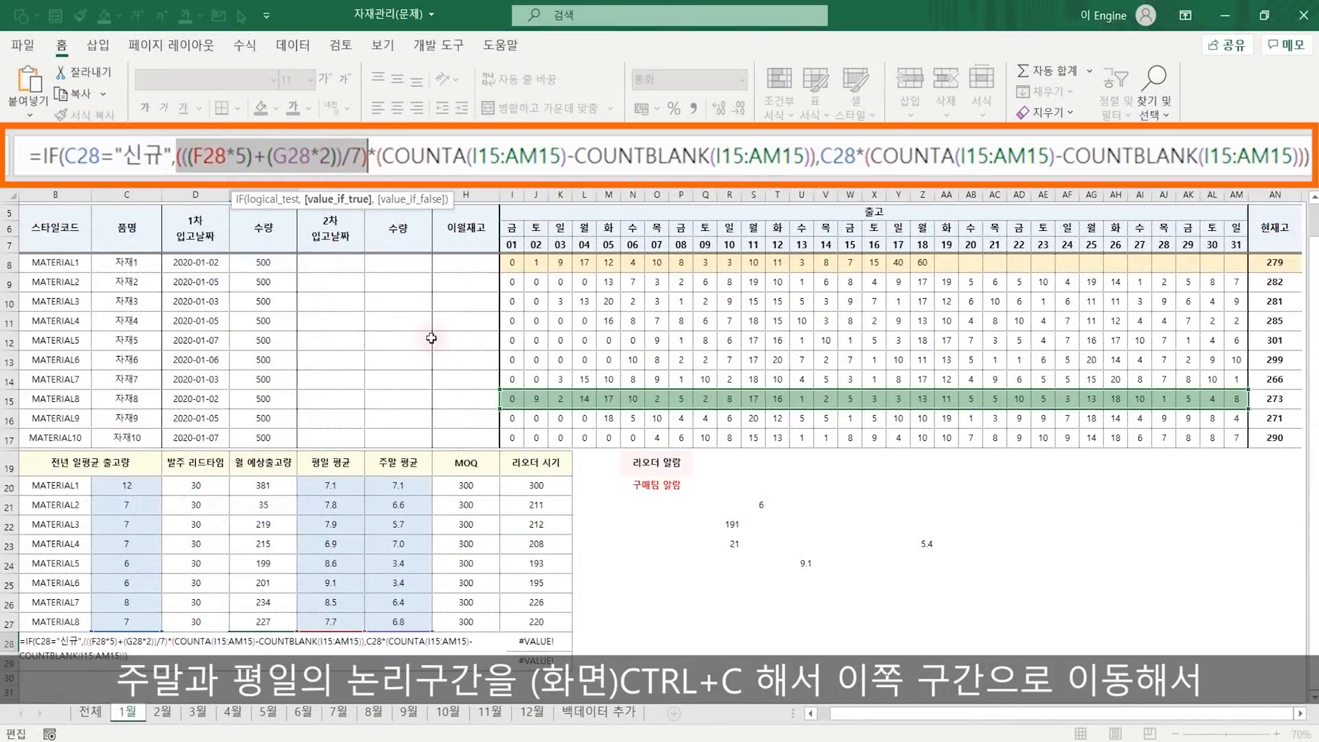
key("Escape")
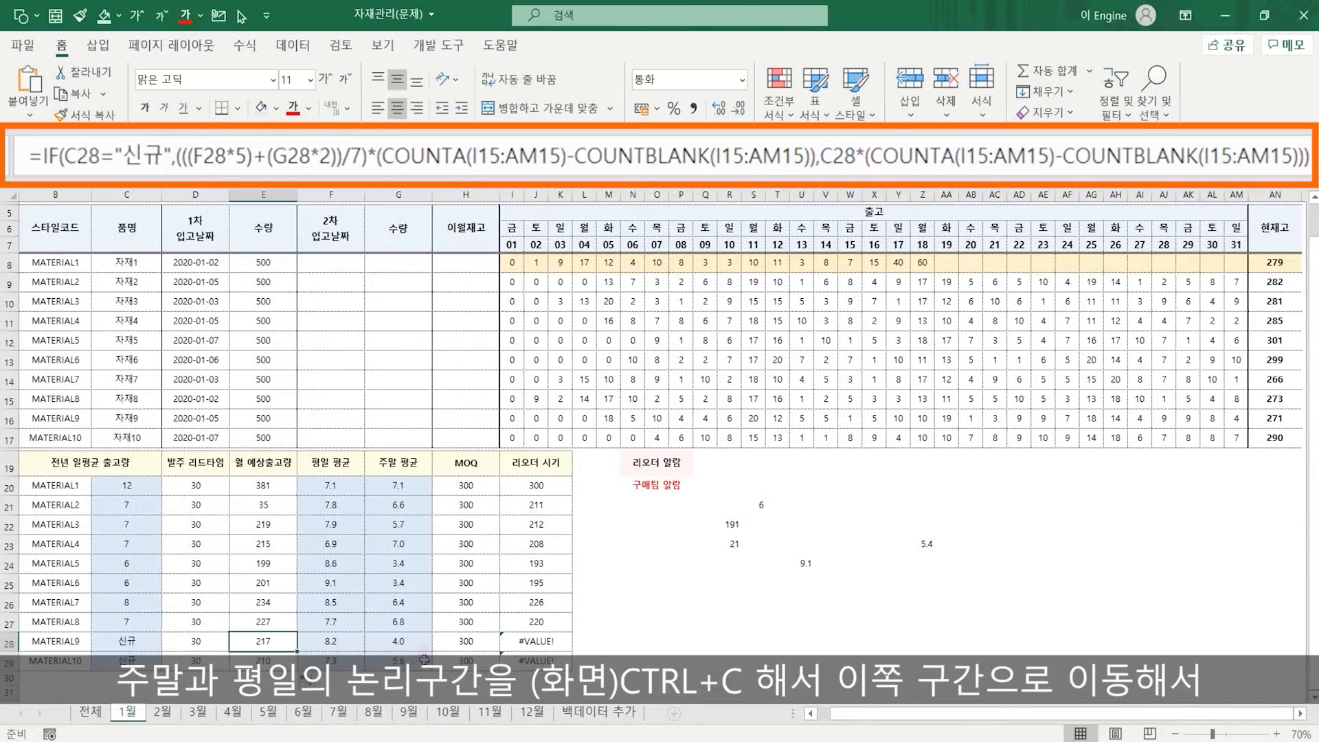
Insert IF(C28="신규", in front of C28*D28 in MATERIAL9's 리오더 시기 formula in I28.
double_click(538, 649)
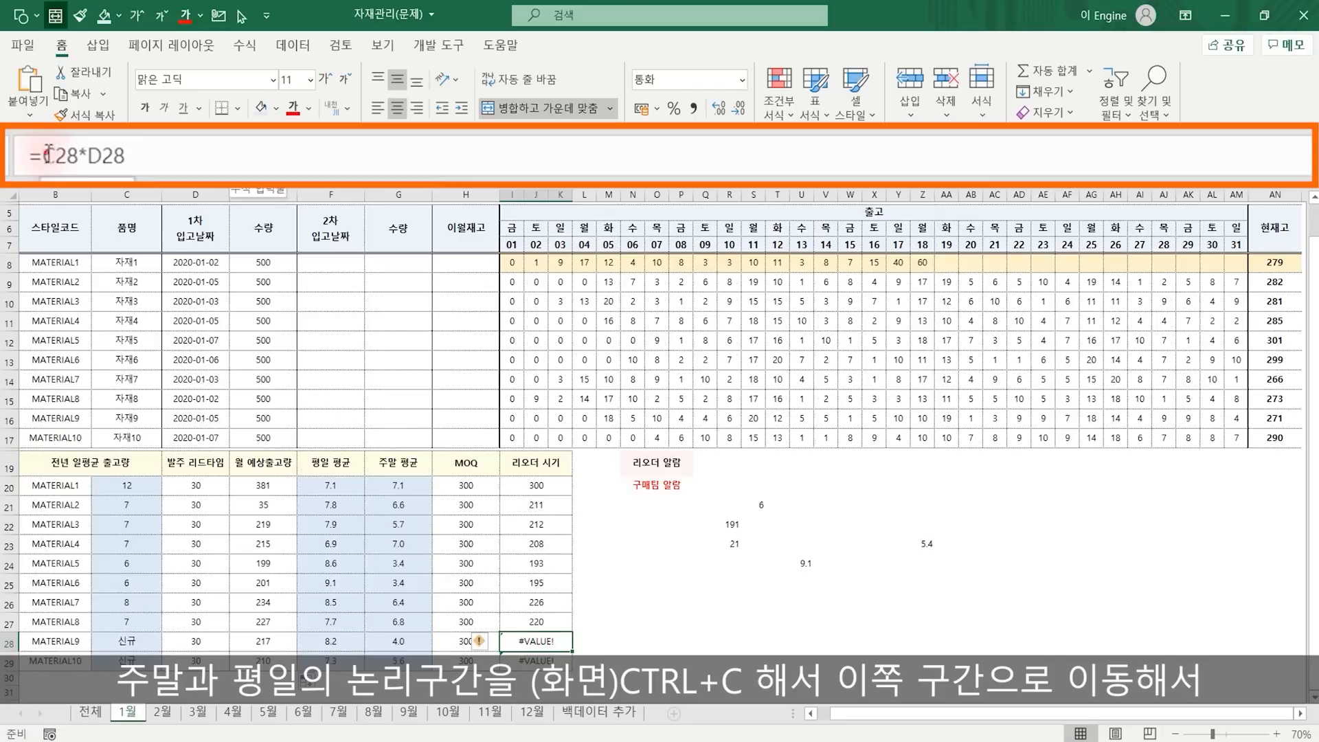
type("IF(")
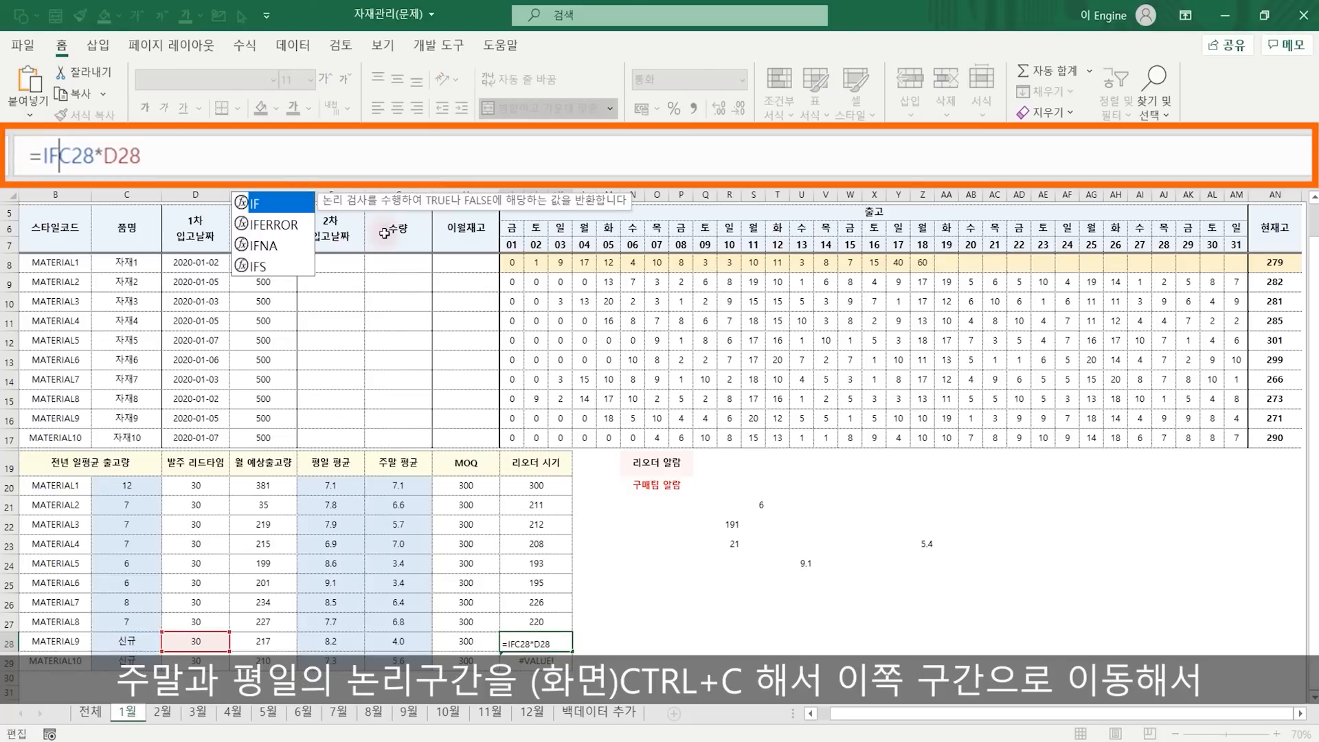
left_click(125, 642)
type("=\"신규")
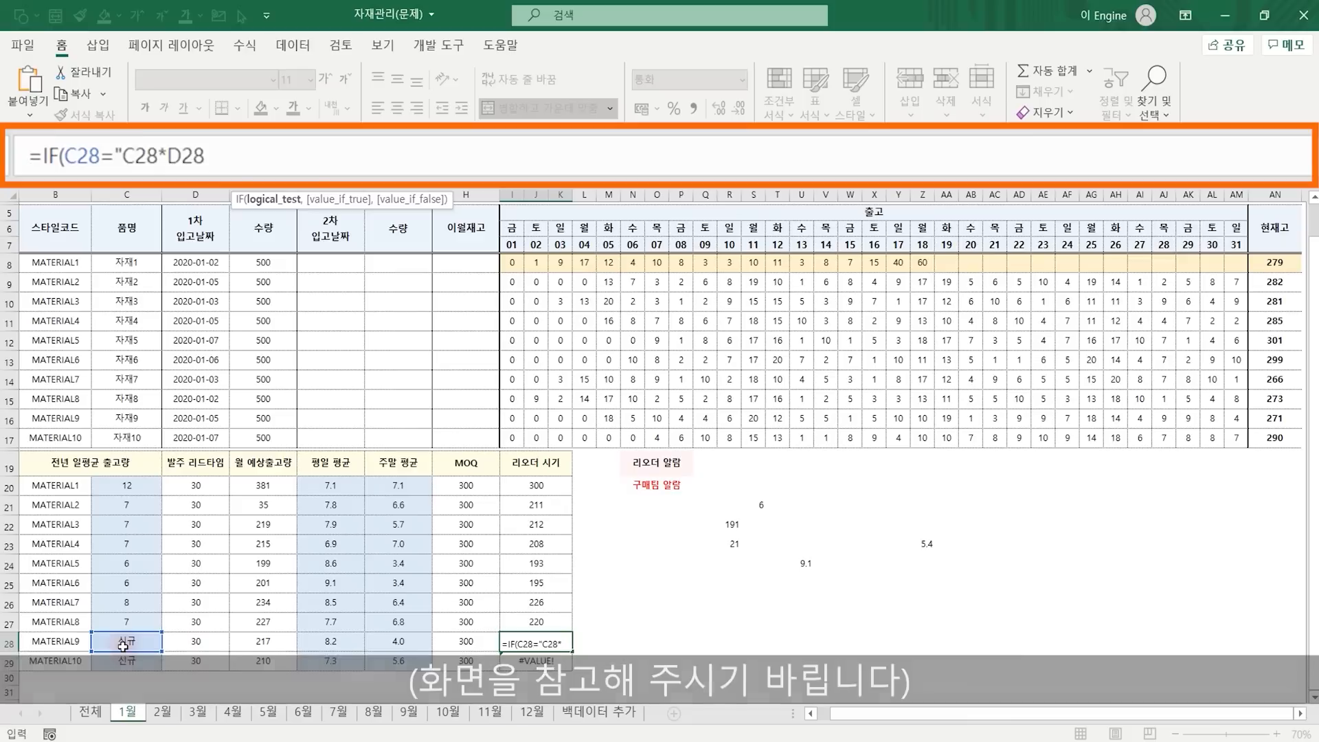
type("\"")
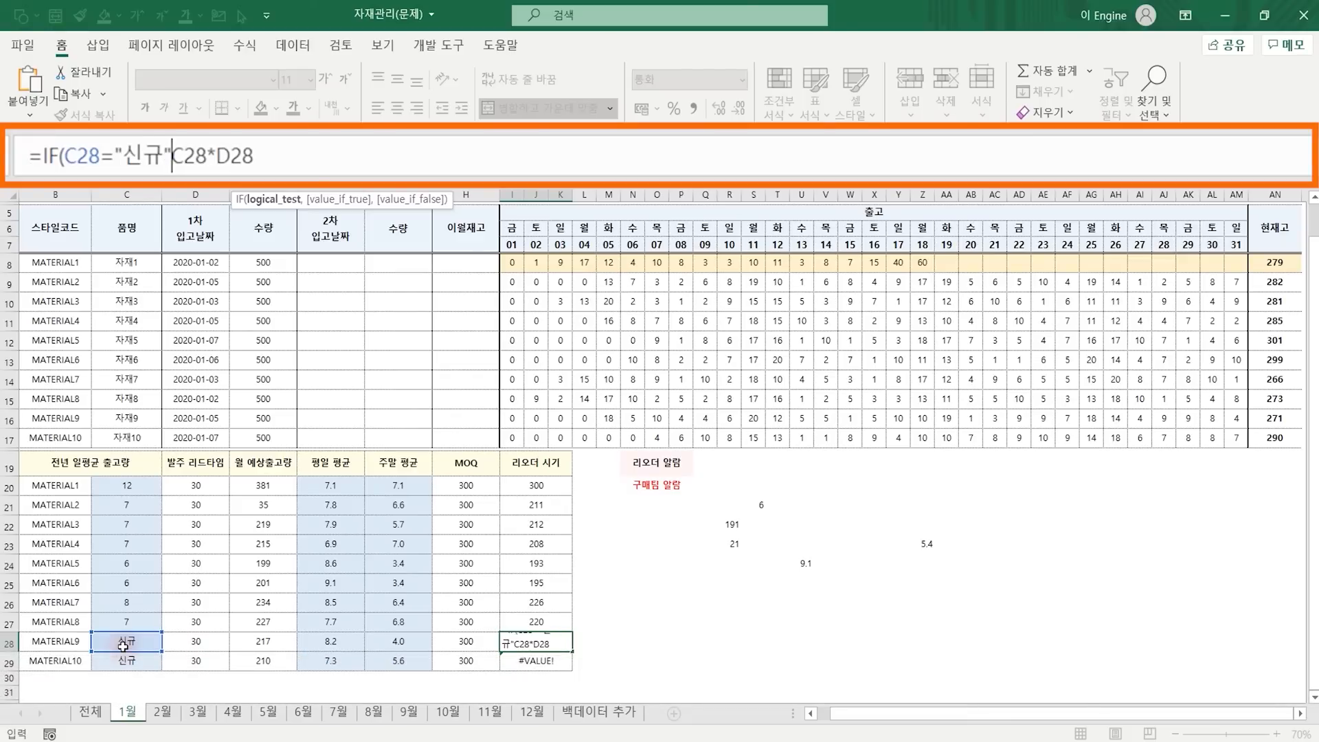
type(",")
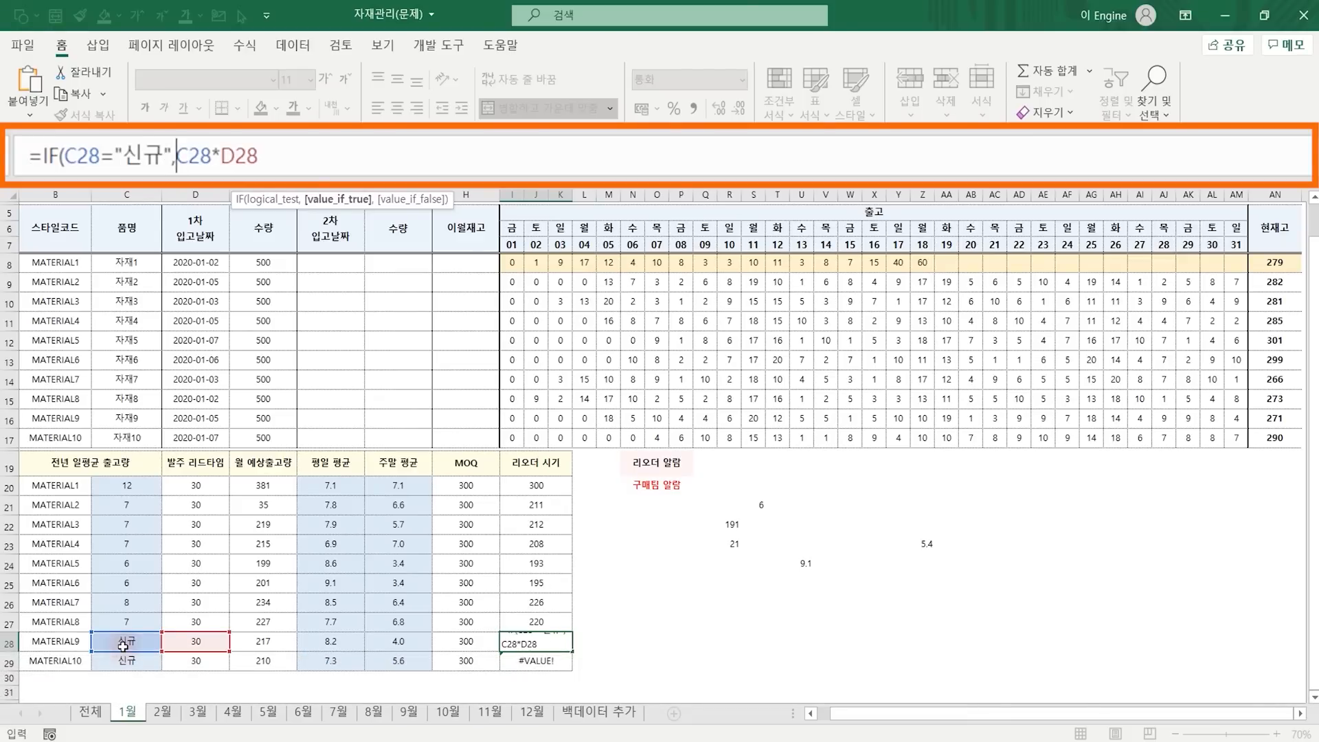
Complete I28's IF with (((F28*5)+(G28*2))/7)*D28 as the true value and C28*D28 as the false value, and enter the formula.
type("(((F28*5)+(G28*2))/7)")
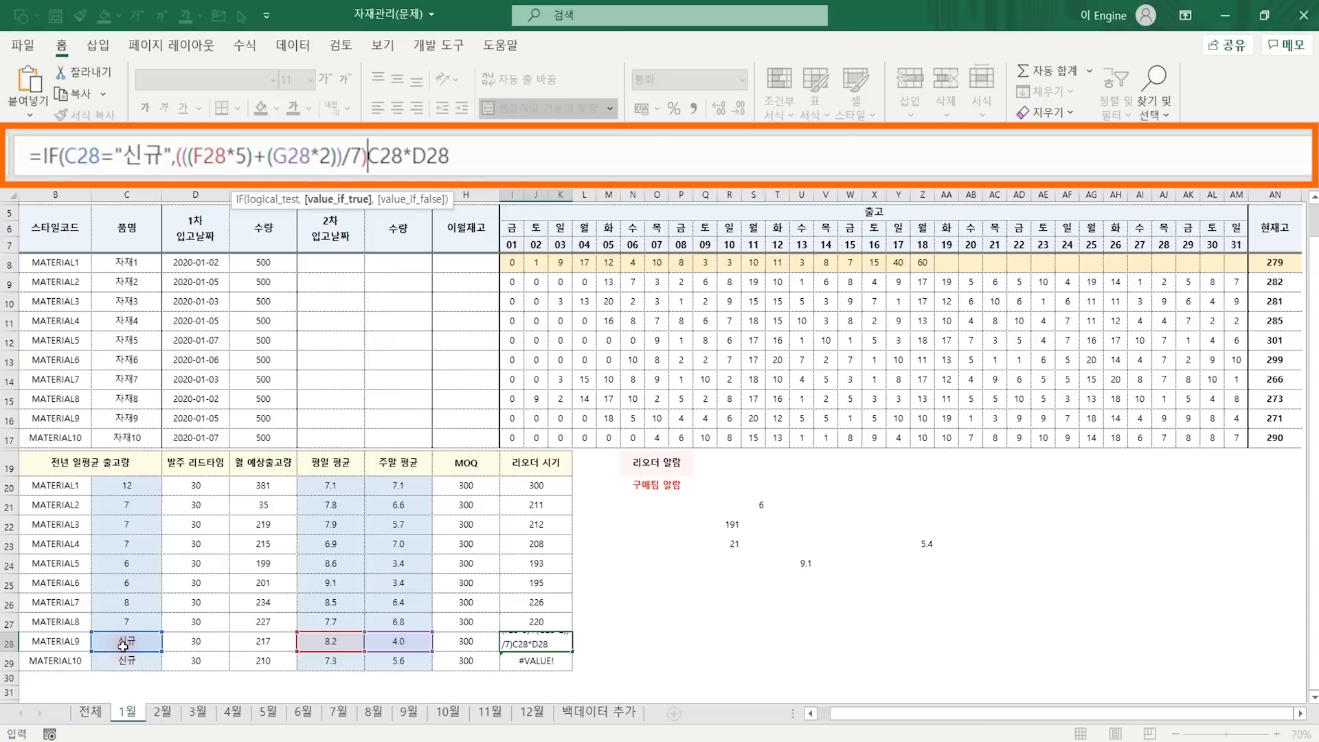
type("*")
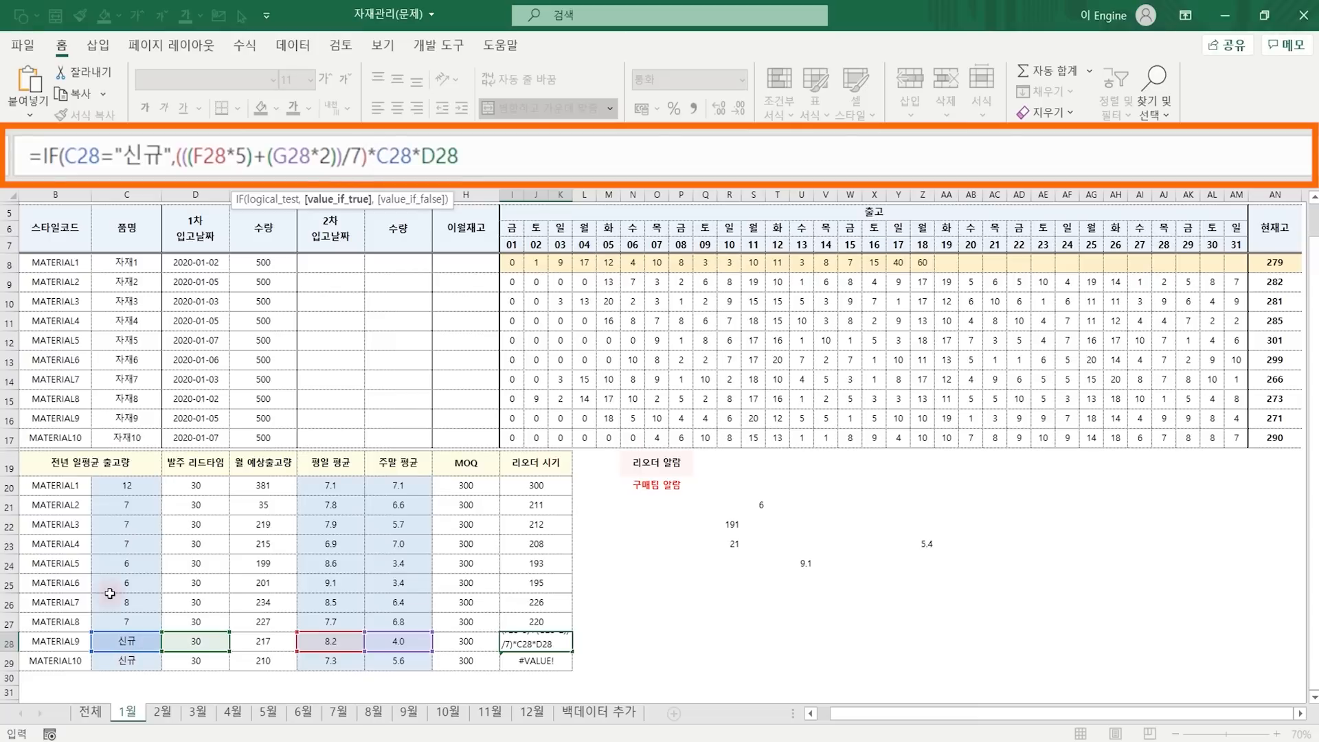
left_click(196, 642)
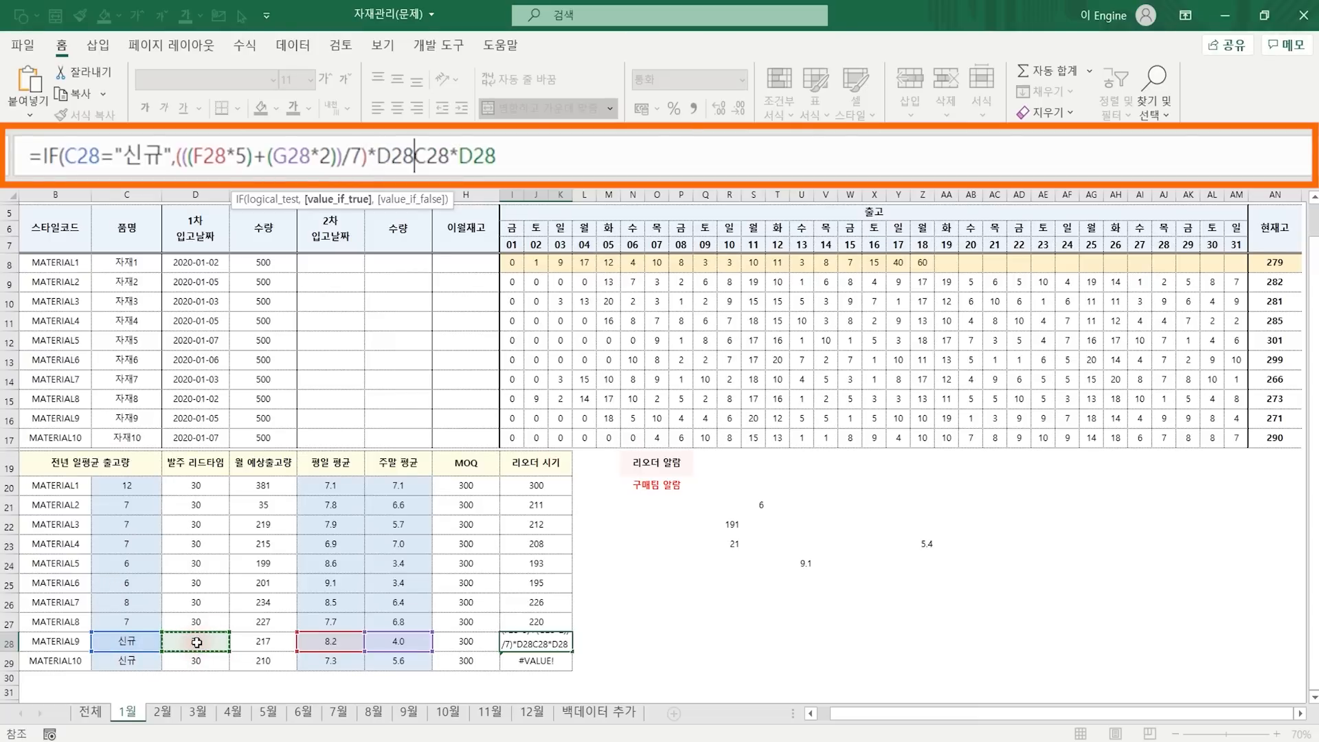
type(",")
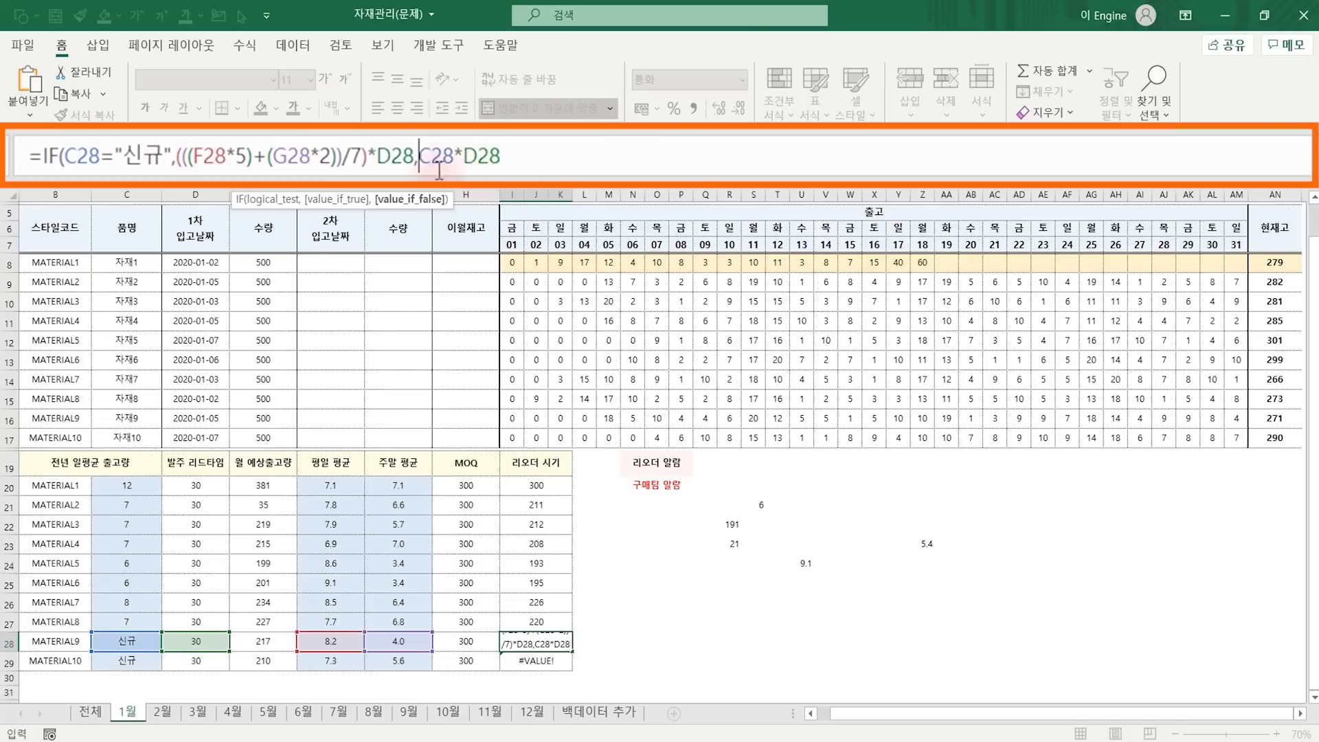
left_click(514, 159)
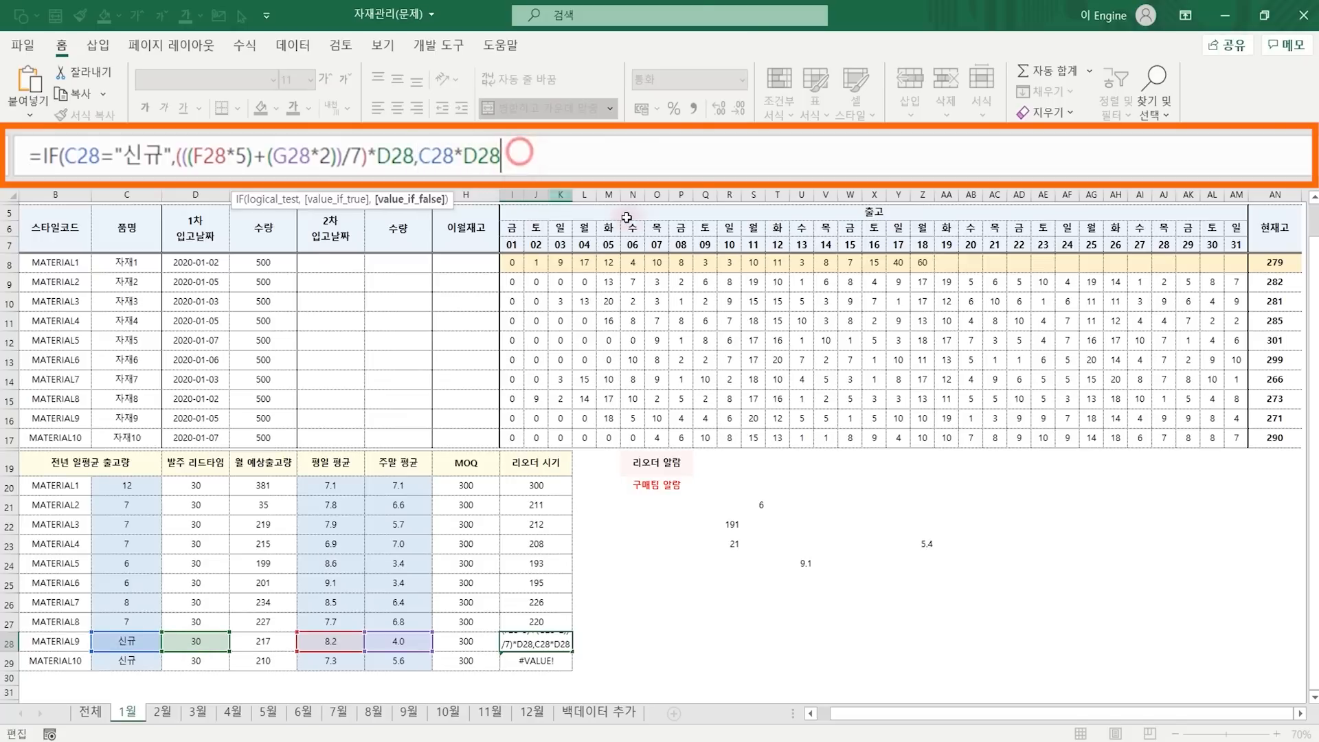
key("End")
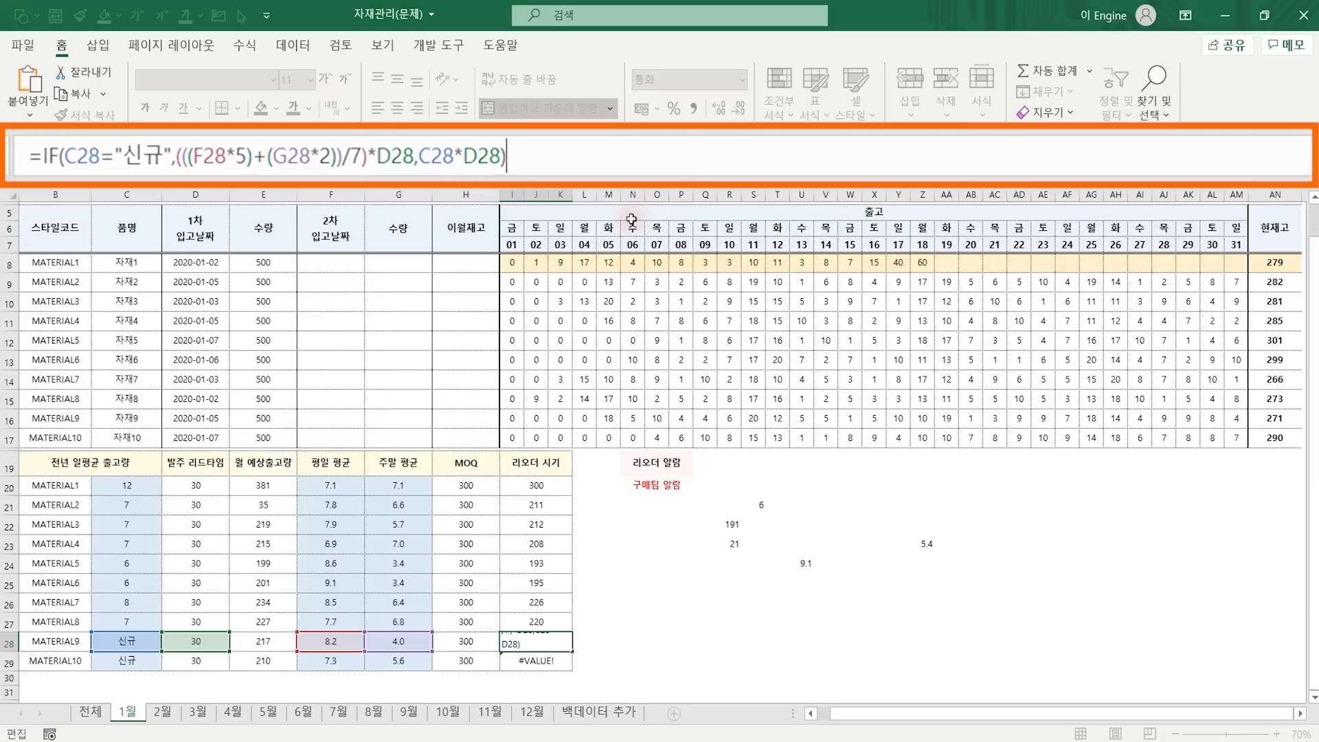
key("ctrl+Return")
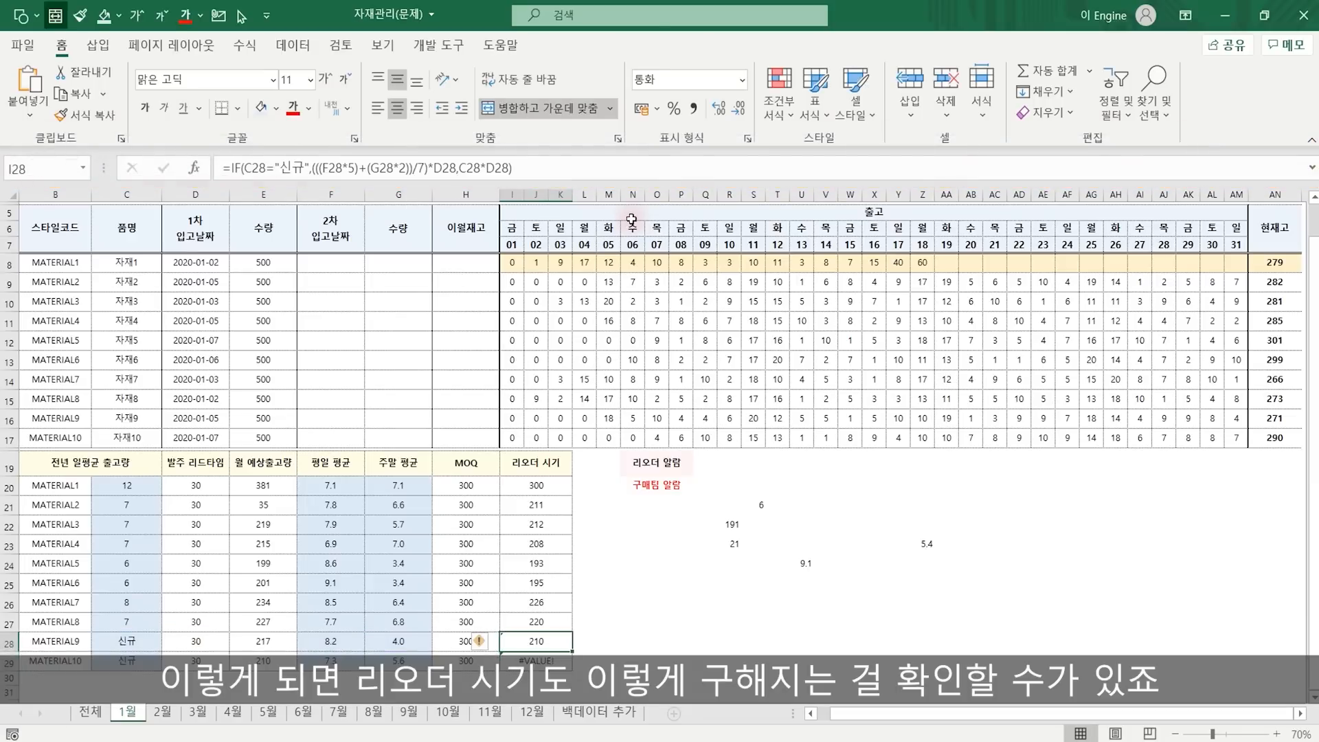
Fill the I28 formula up the 리오더 시기 column to MATERIAL1 in I20 and down to MATERIAL10 in I29.
left_click_drag(570, 645, 573, 481)
left_click(557, 658)
left_click(728, 622)
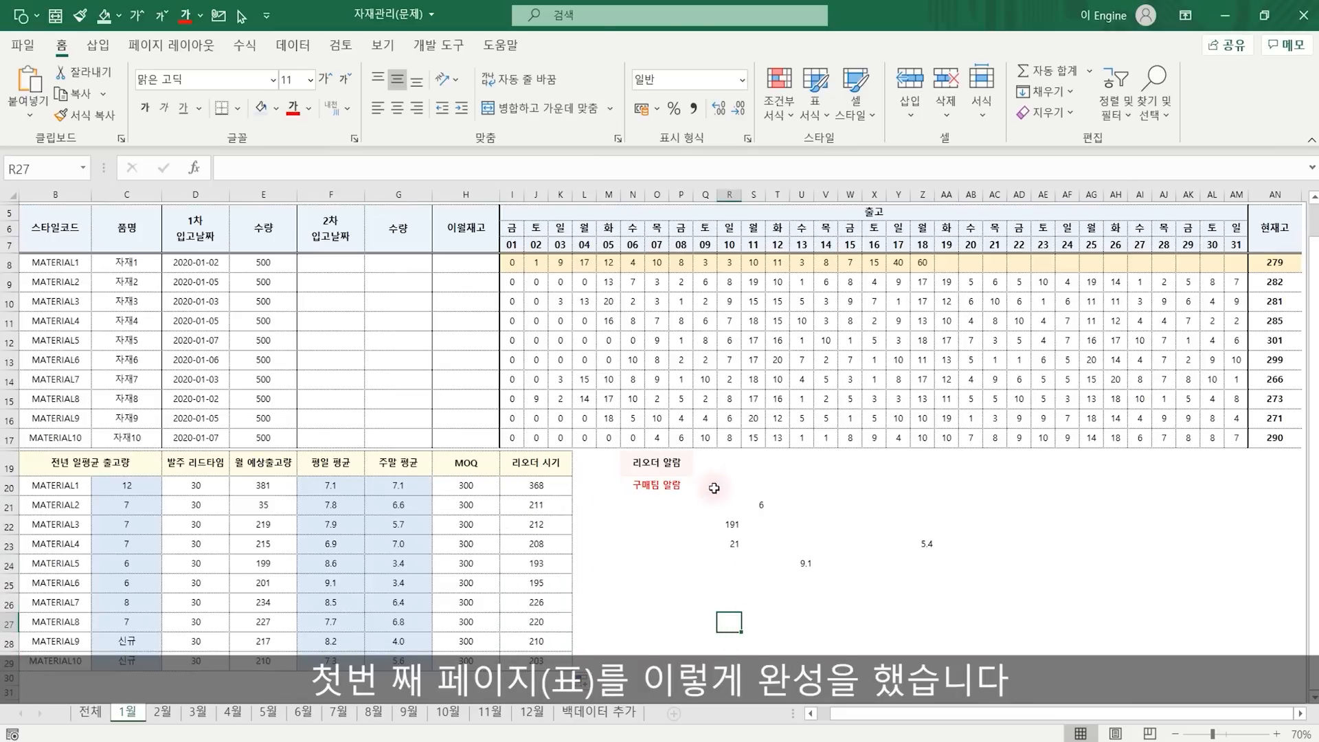
Clear the scratch values from the empty area beside the reorder table on 1월.
left_click_drag(715, 487, 962, 615)
key("Delete")
left_click(874, 571)
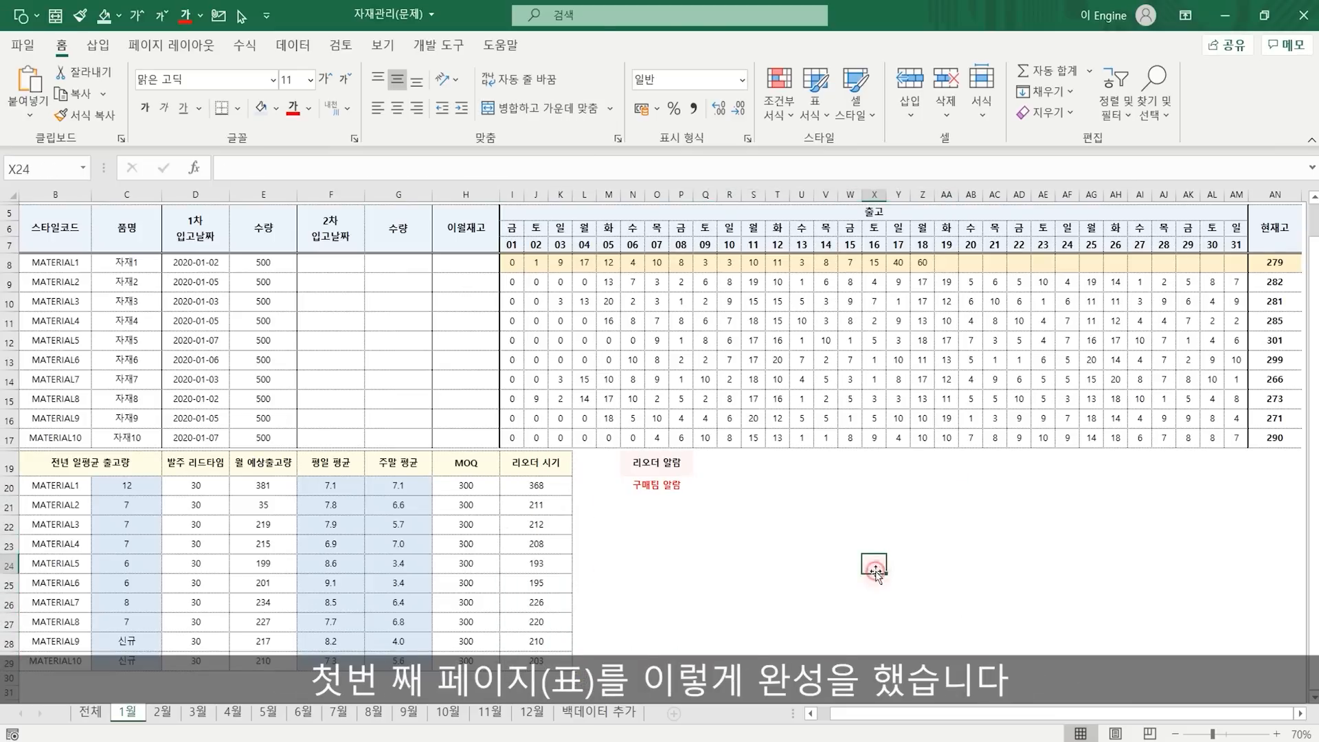
On the 2월 sheet, link the first 이월재고 cell H8 to 1월's 현재고 with ='1월'!AN8.
left_click(163, 712)
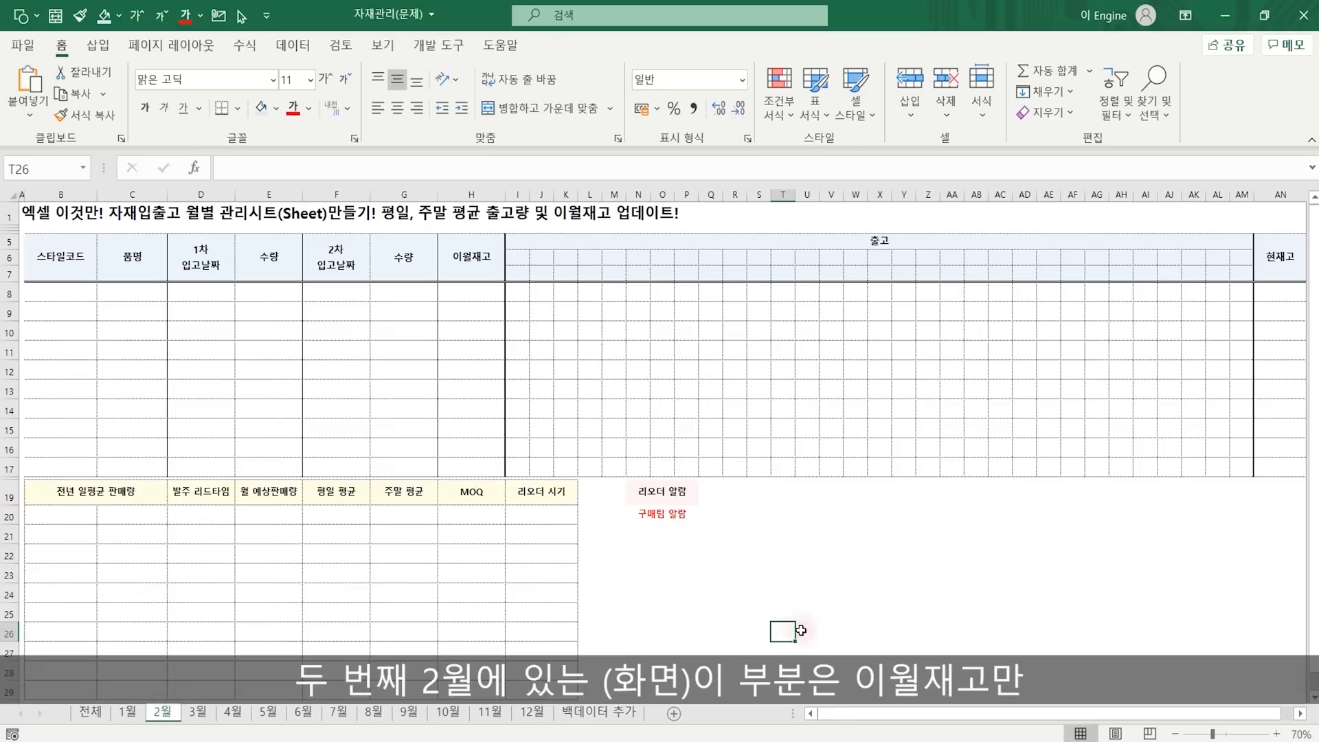
left_click(463, 292)
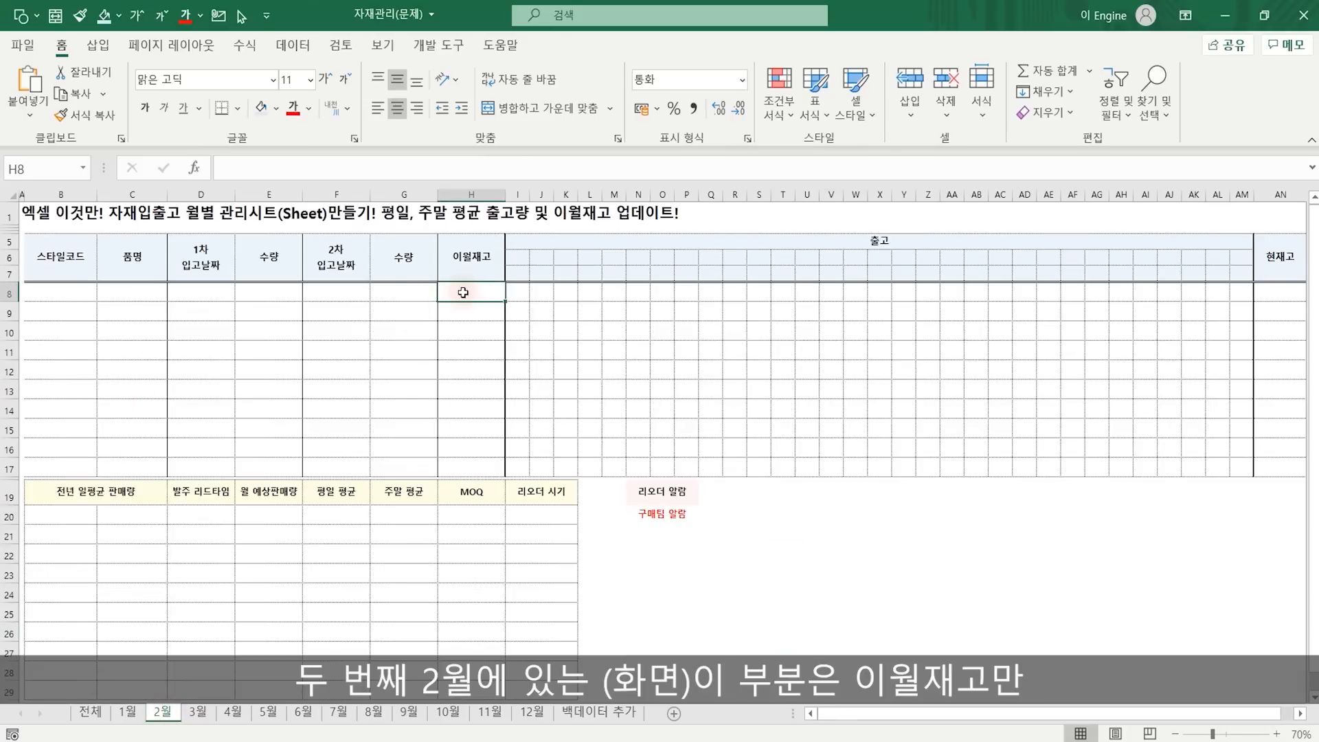
type("=")
left_click(127, 711)
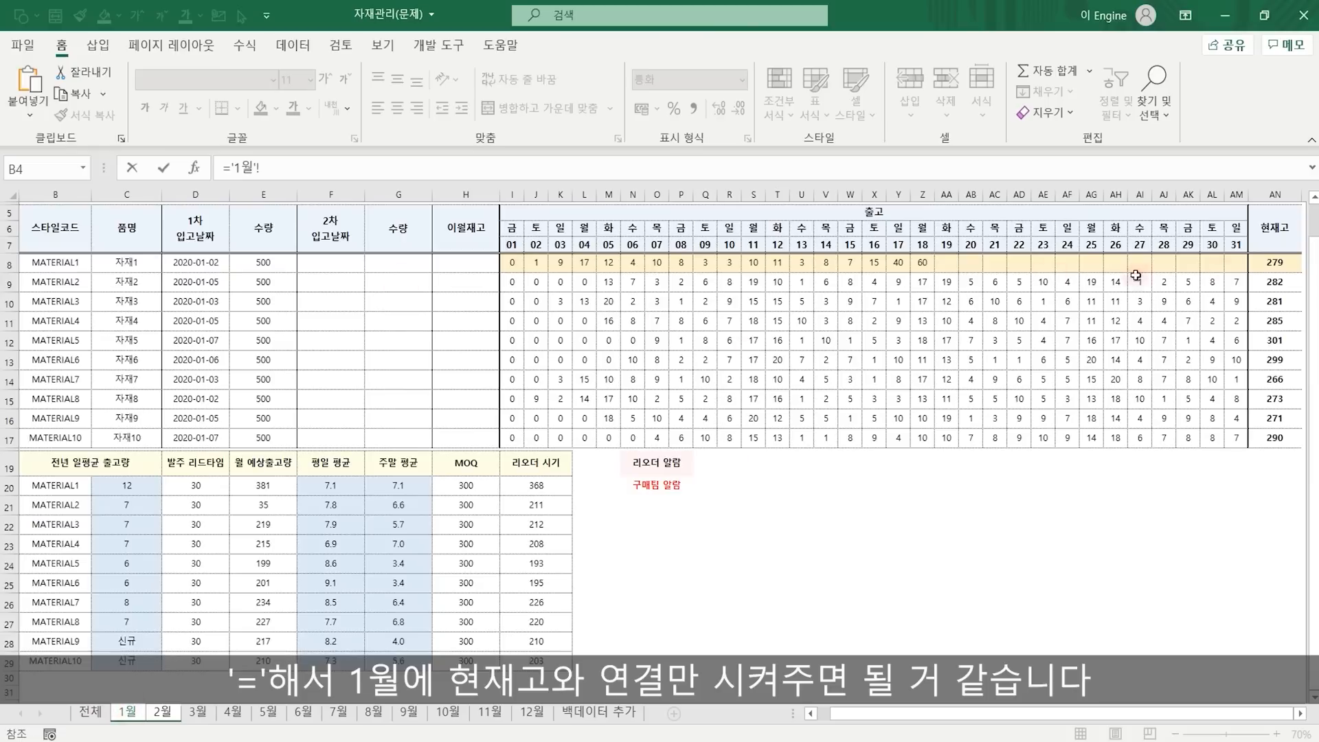
left_click(1280, 264)
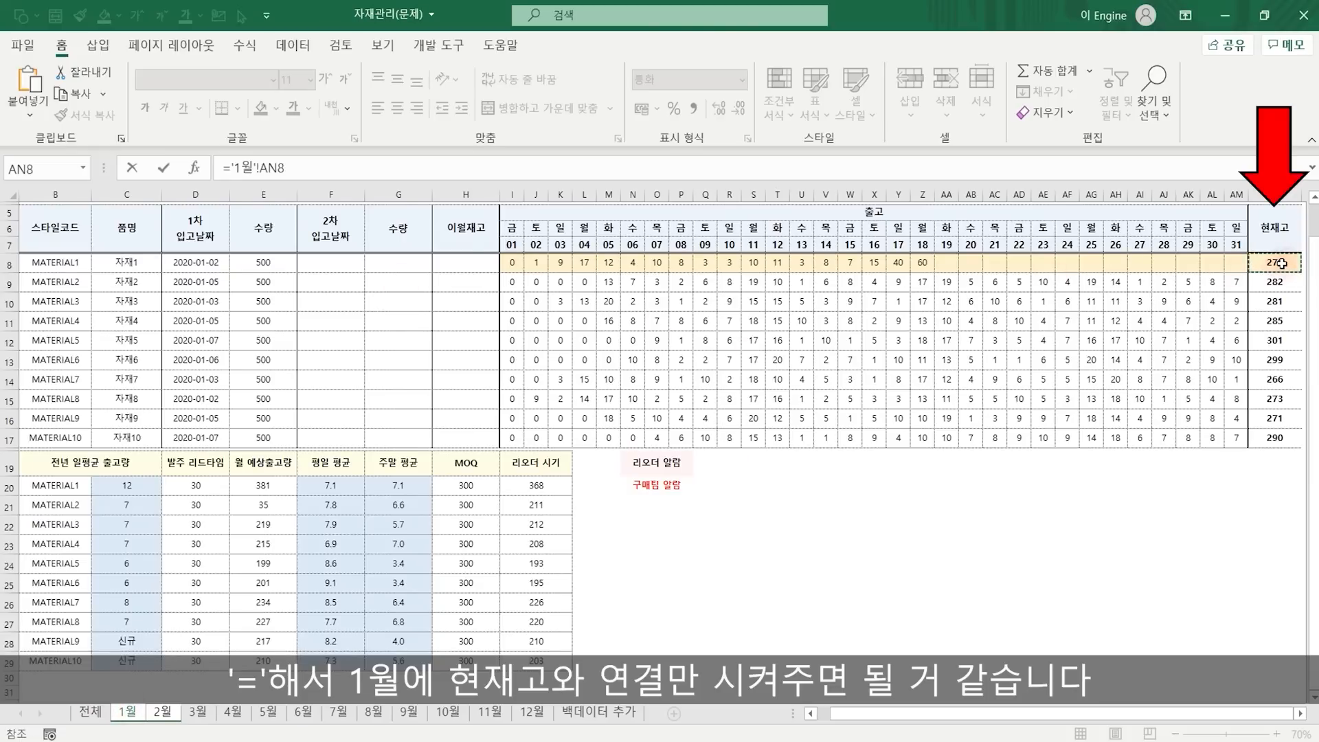
key("Return")
Fill the H8 carry-over stock link down the 이월재고 column to H17.
left_click(471, 292)
left_click_drag(505, 301, 506, 471)
left_click(488, 295)
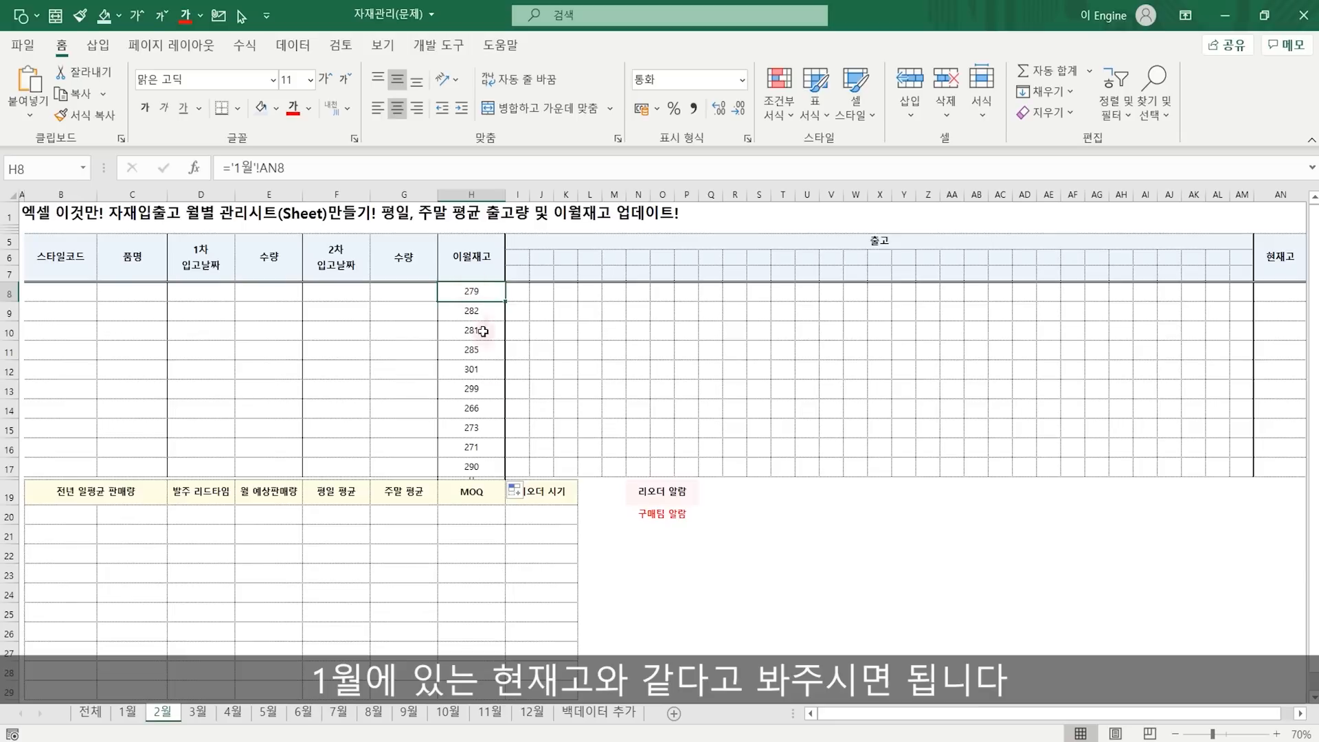
Enter 2/1 as the first date of the 출고 header in I7 on 2월.
left_click(517, 275)
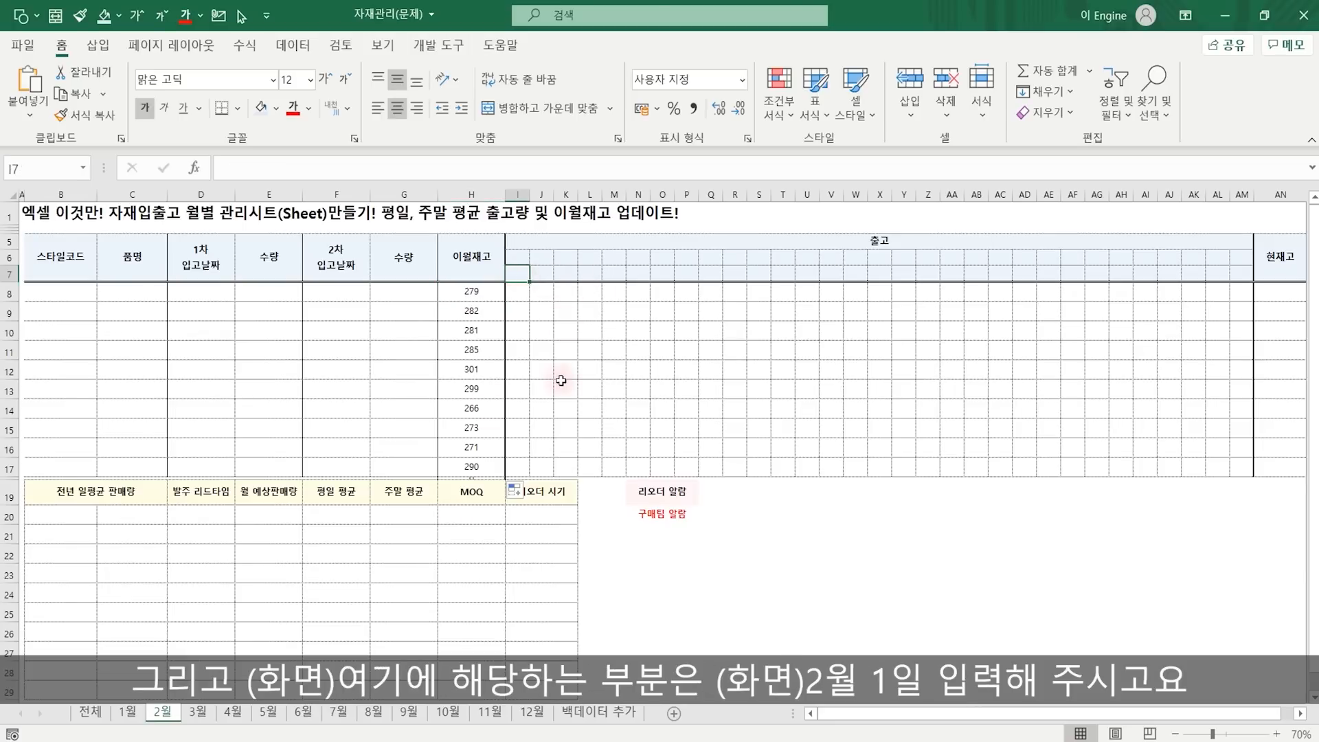
type("2/1")
key("Return")
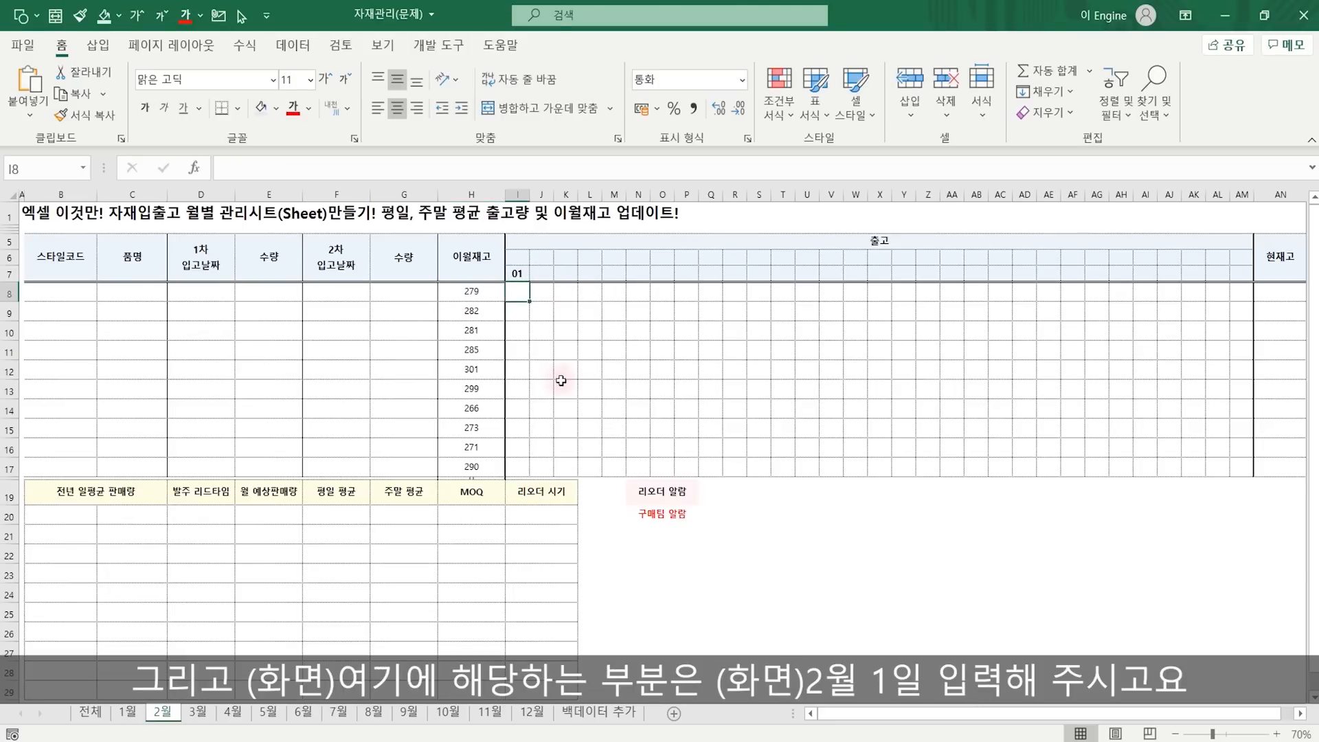
Start the next date's formula in J7 with the month-end test =IF(I7=EOMONTH(I7,0).
key("Up")
key("Right")
key("Left")
key("Right")
type("=")
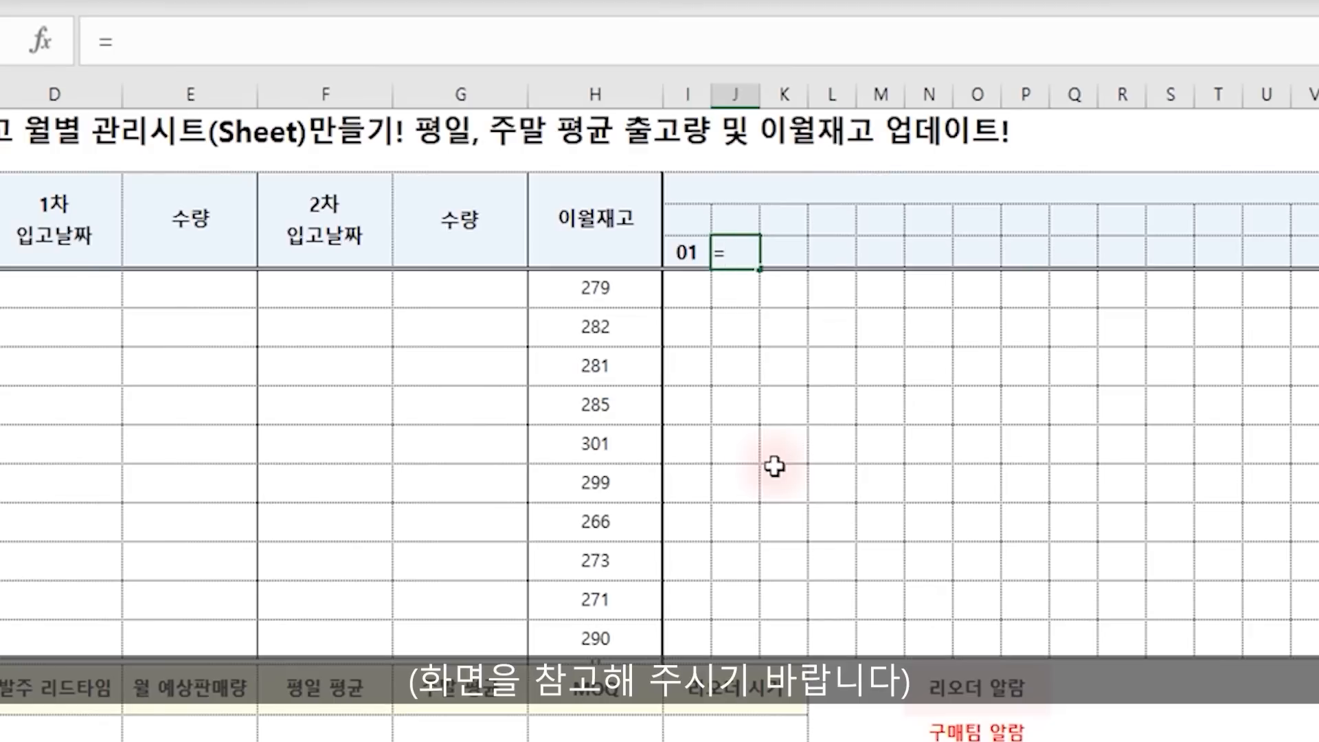
type("IF(")
key("Left")
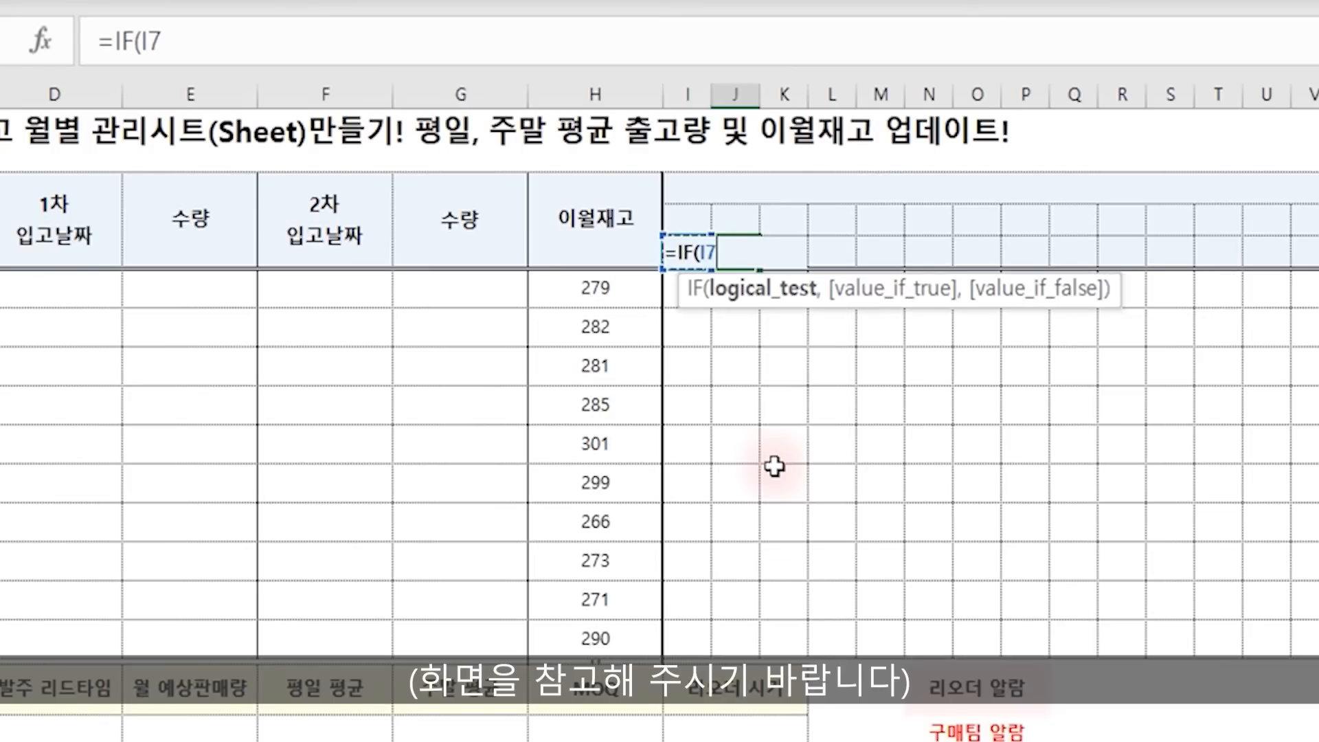
type("=EOMONTH(")
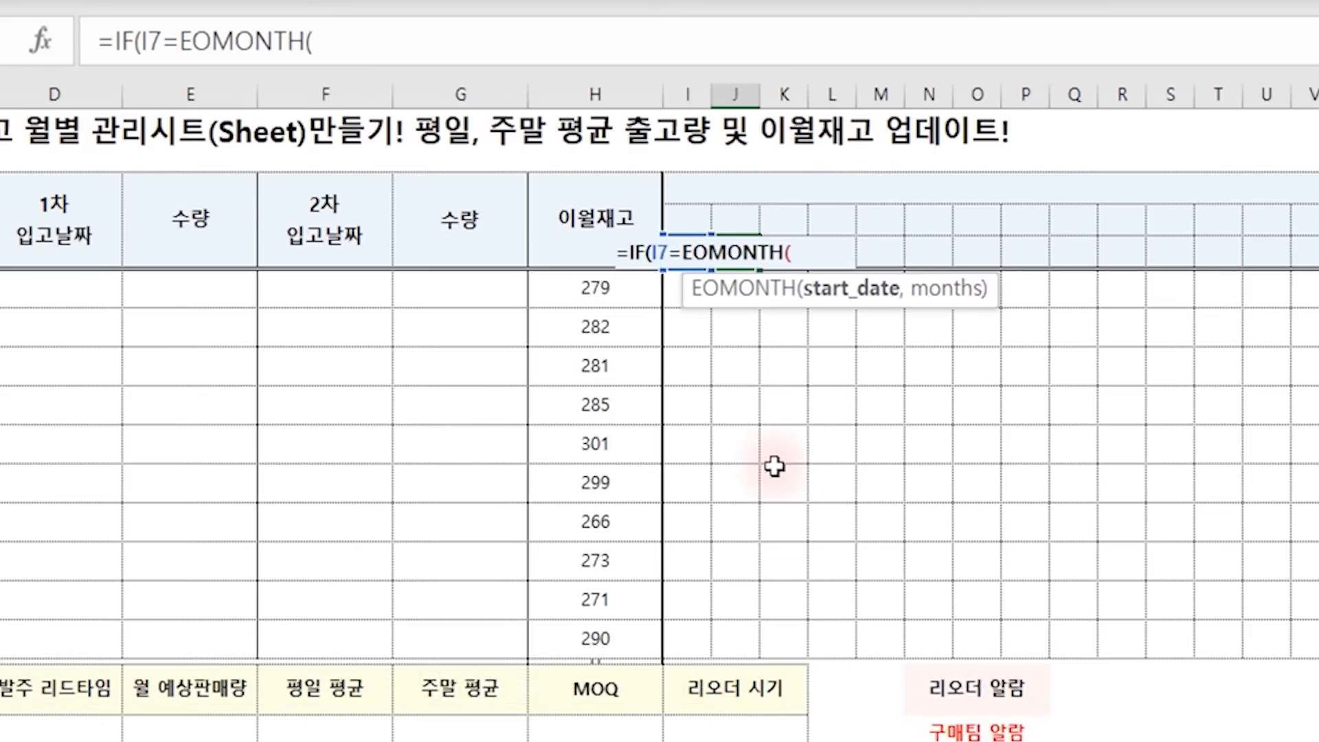
key("Left")
type(",0")
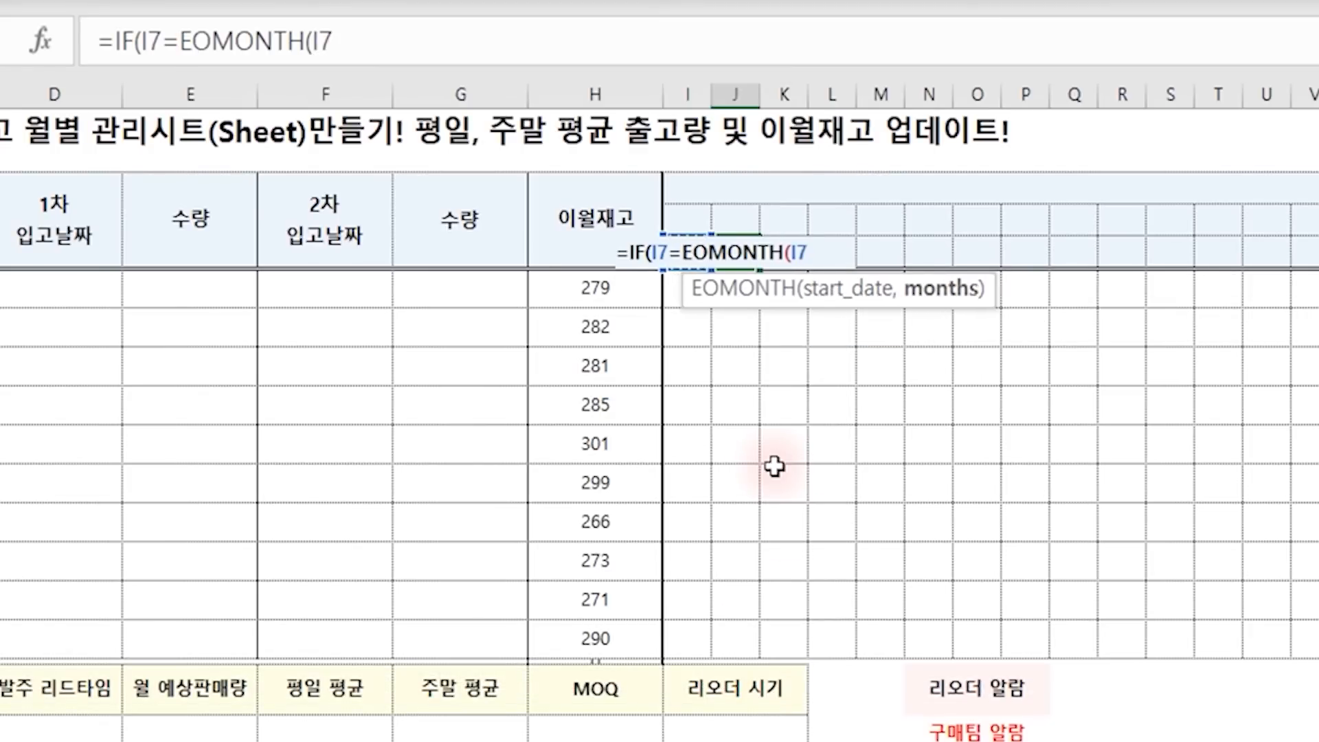
type(")")
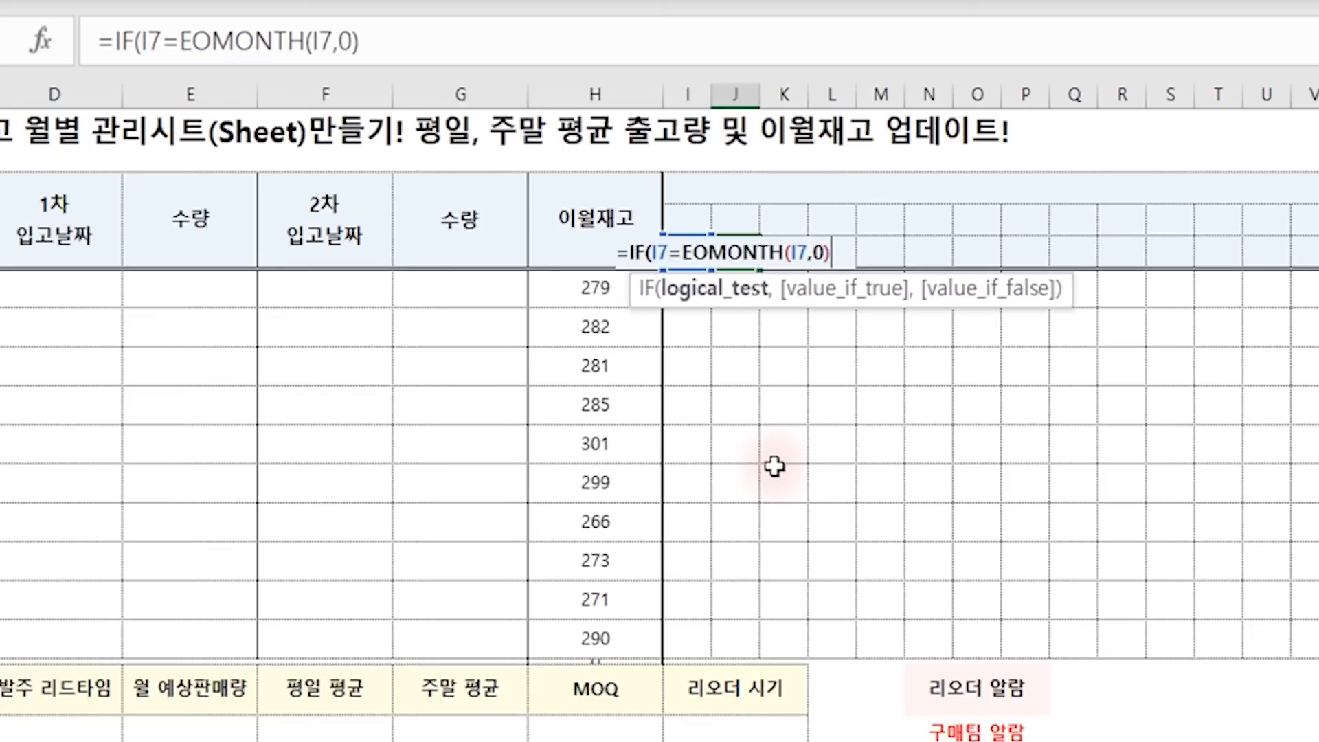
Add "" as the true value and I7+1 as the false value of J7's IF, and enter the formula.
type(",\"")
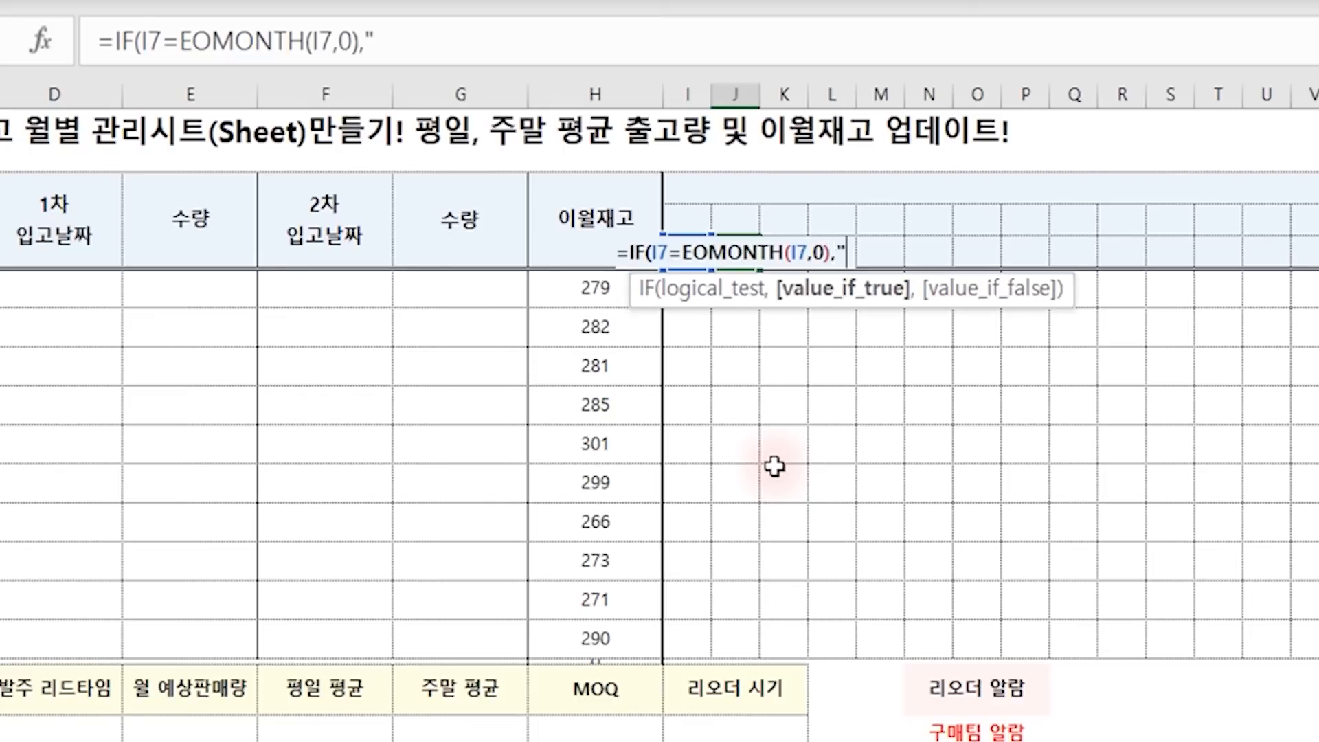
type("\",I9")
key("BackSpace")
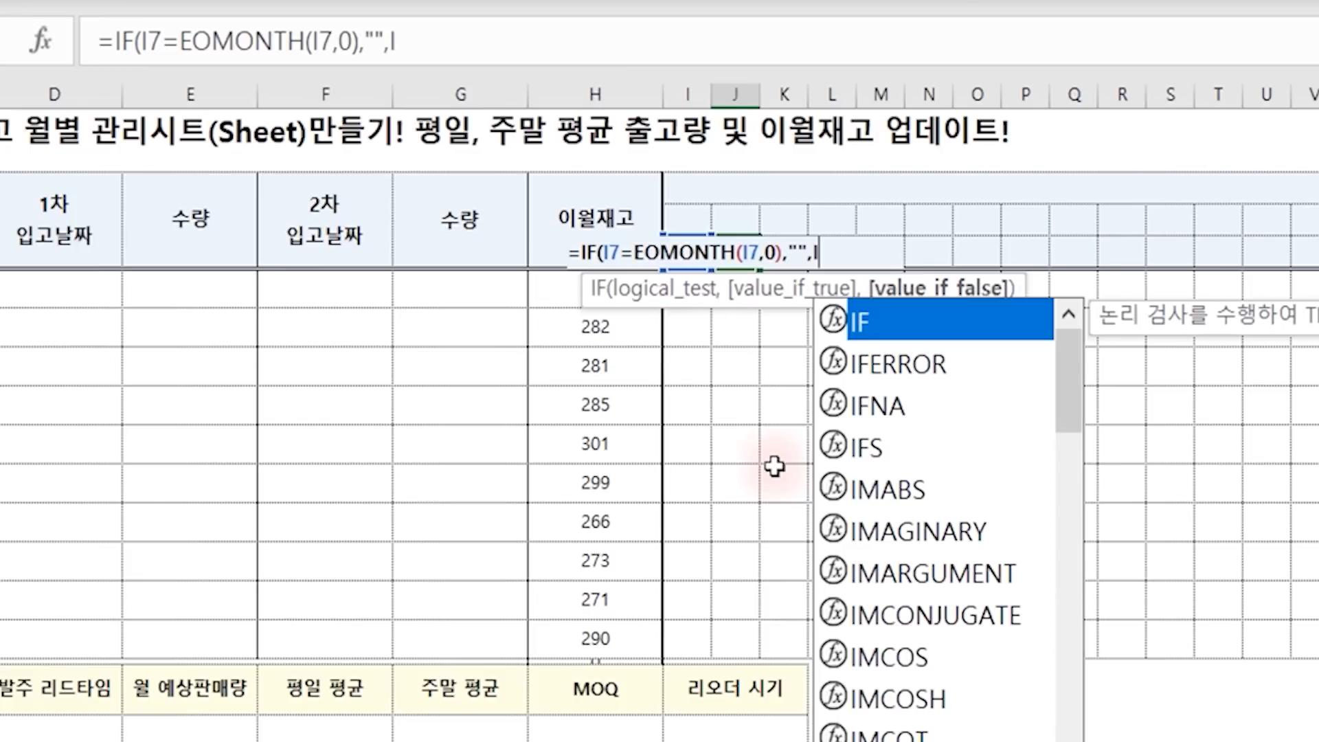
type("7")
type("+1")
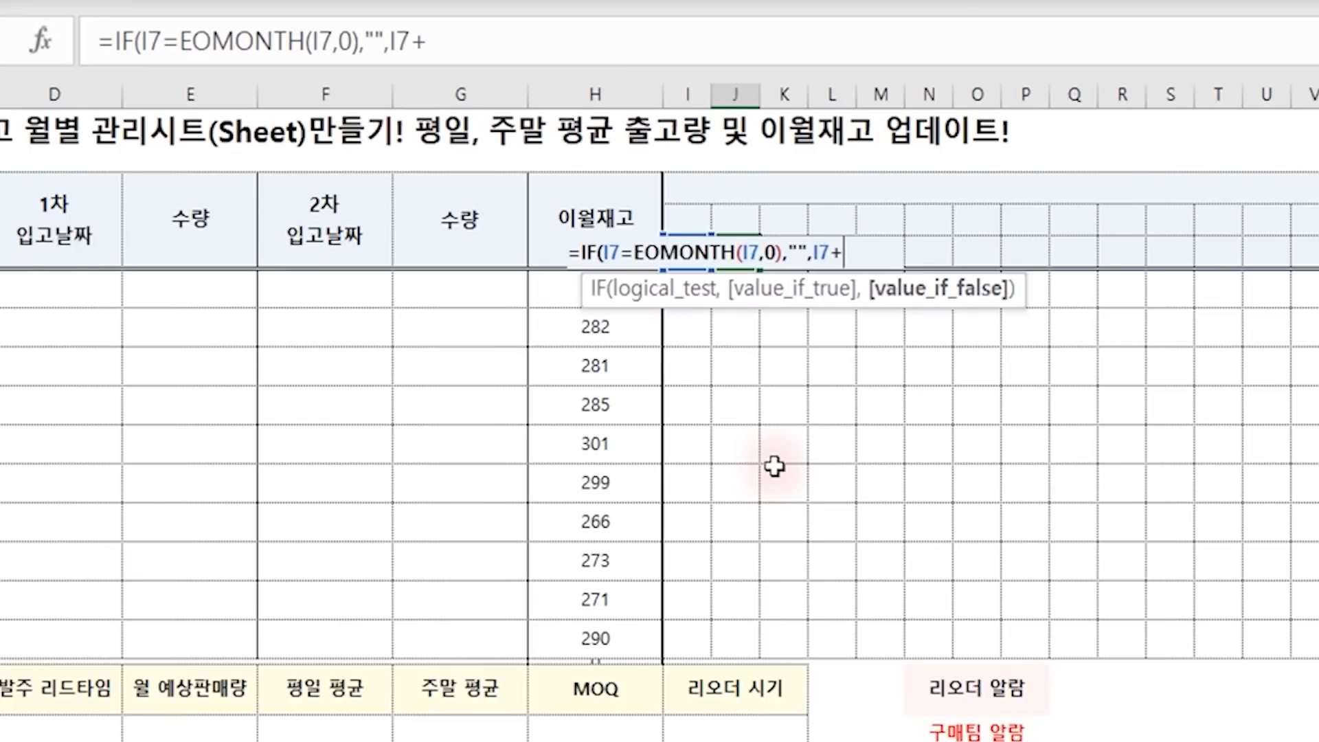
type(")")
key("ctrl+Return")
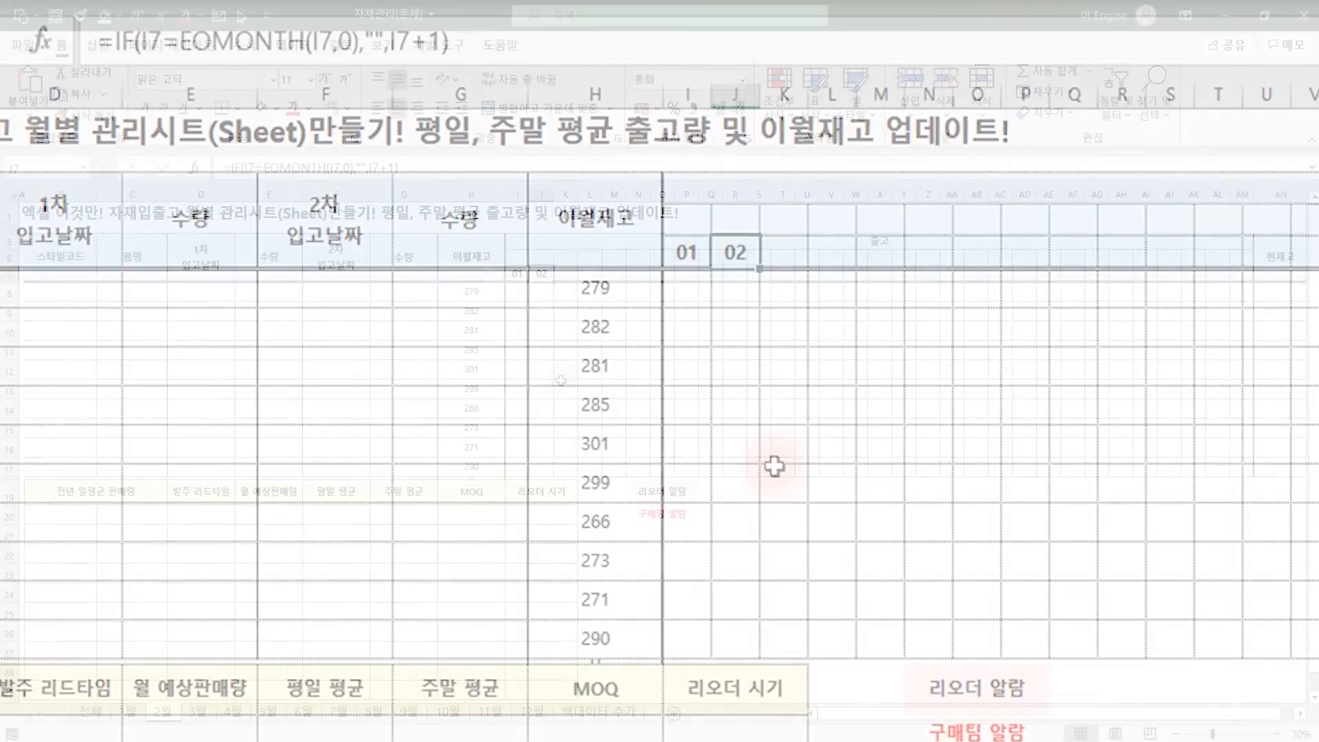
Fill the J7 date formula across row 7 to AM7 and check the cells after day 28.
left_click_drag(554, 280, 1252, 275)
left_click(1192, 274)
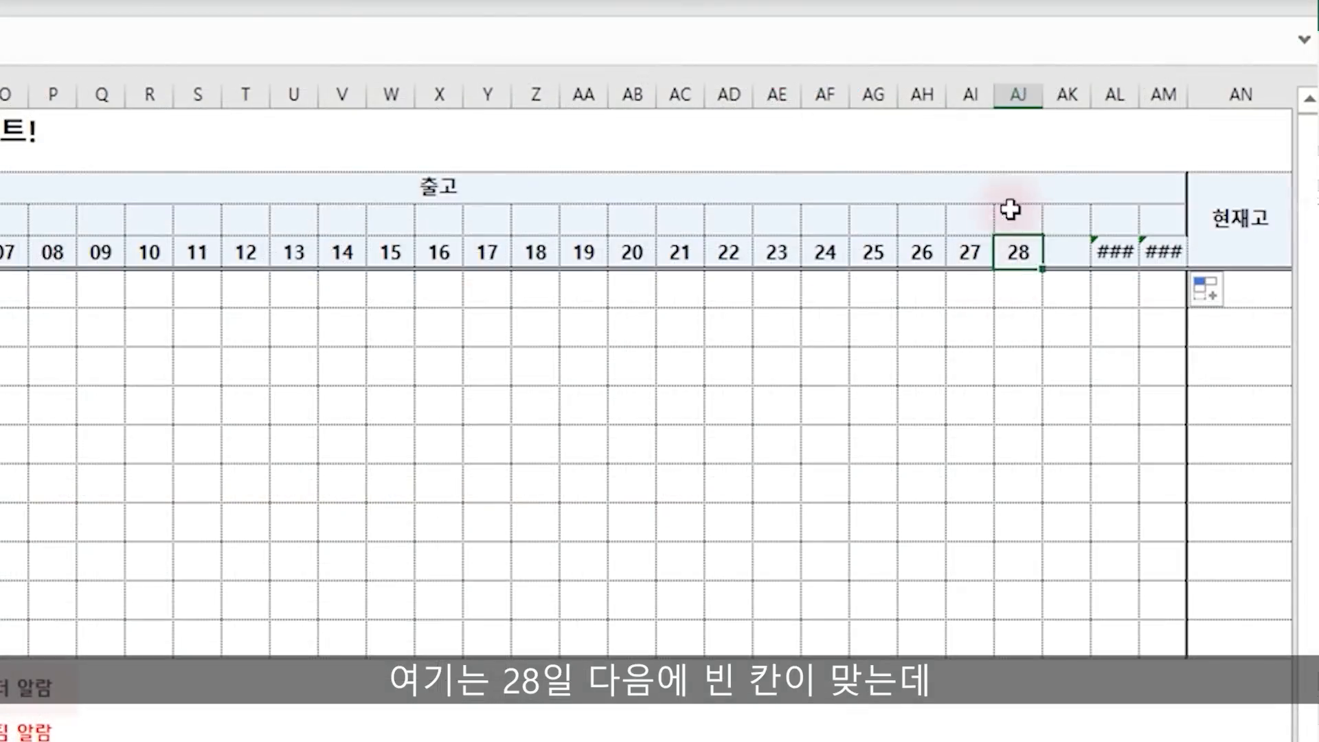
left_click(1114, 252)
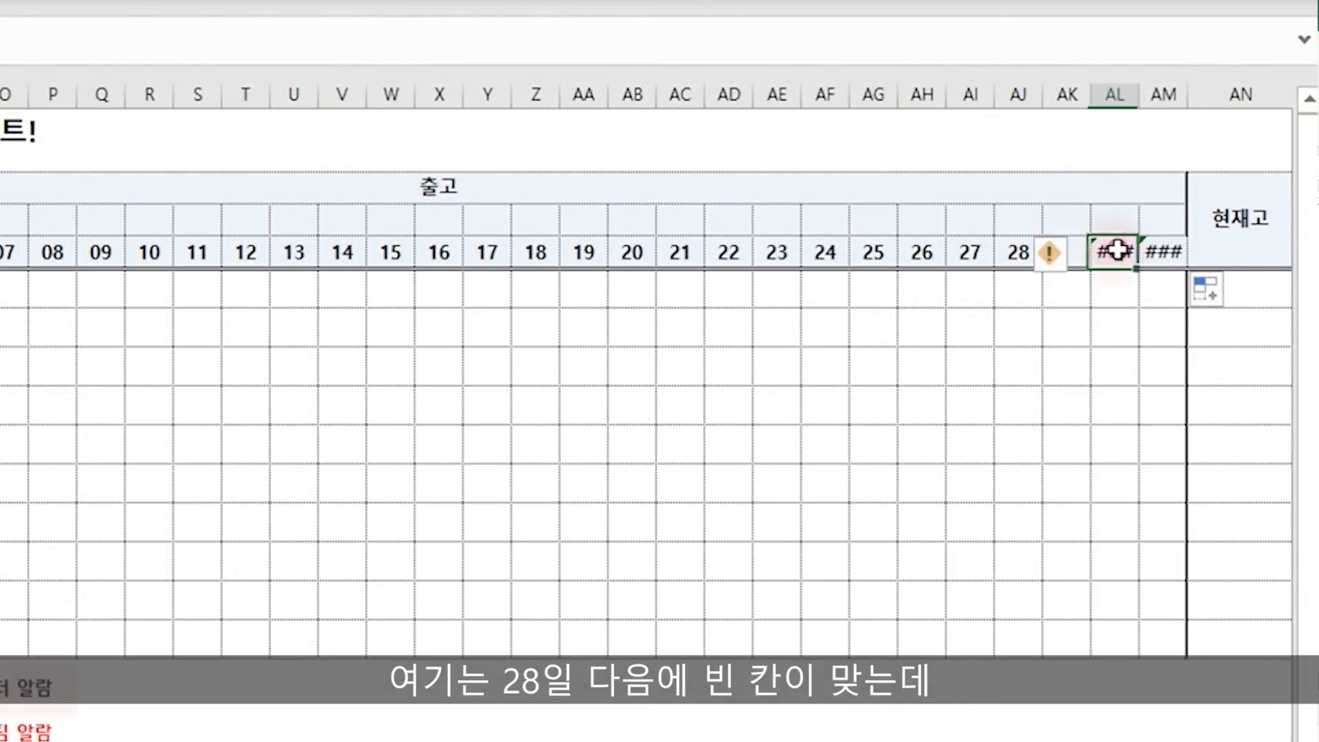
left_click(1163, 252)
Try widening column AL, undo the width change, and inspect the formulas in AK7 and AL7.
left_click(1114, 94)
left_click_drag(1138, 94, 1235, 97)
key("ctrl+z")
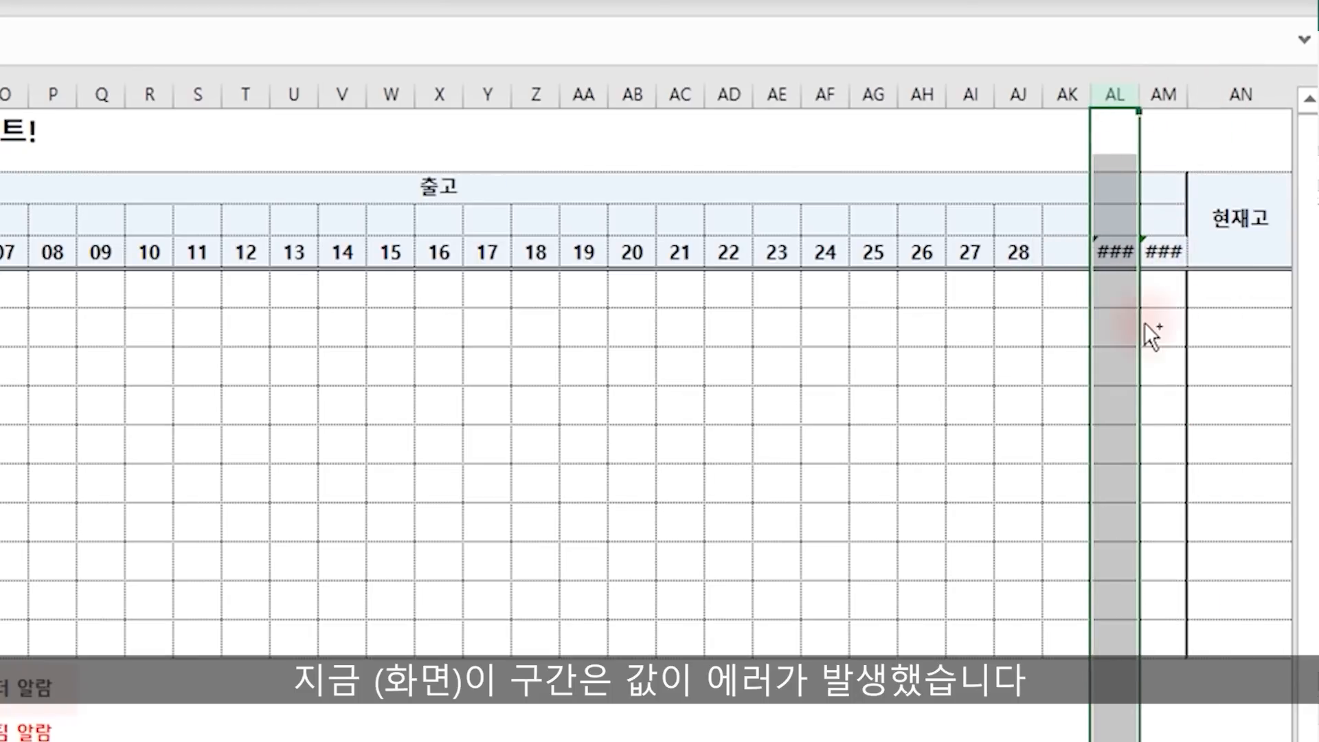
left_click(1057, 253)
left_click(1106, 253)
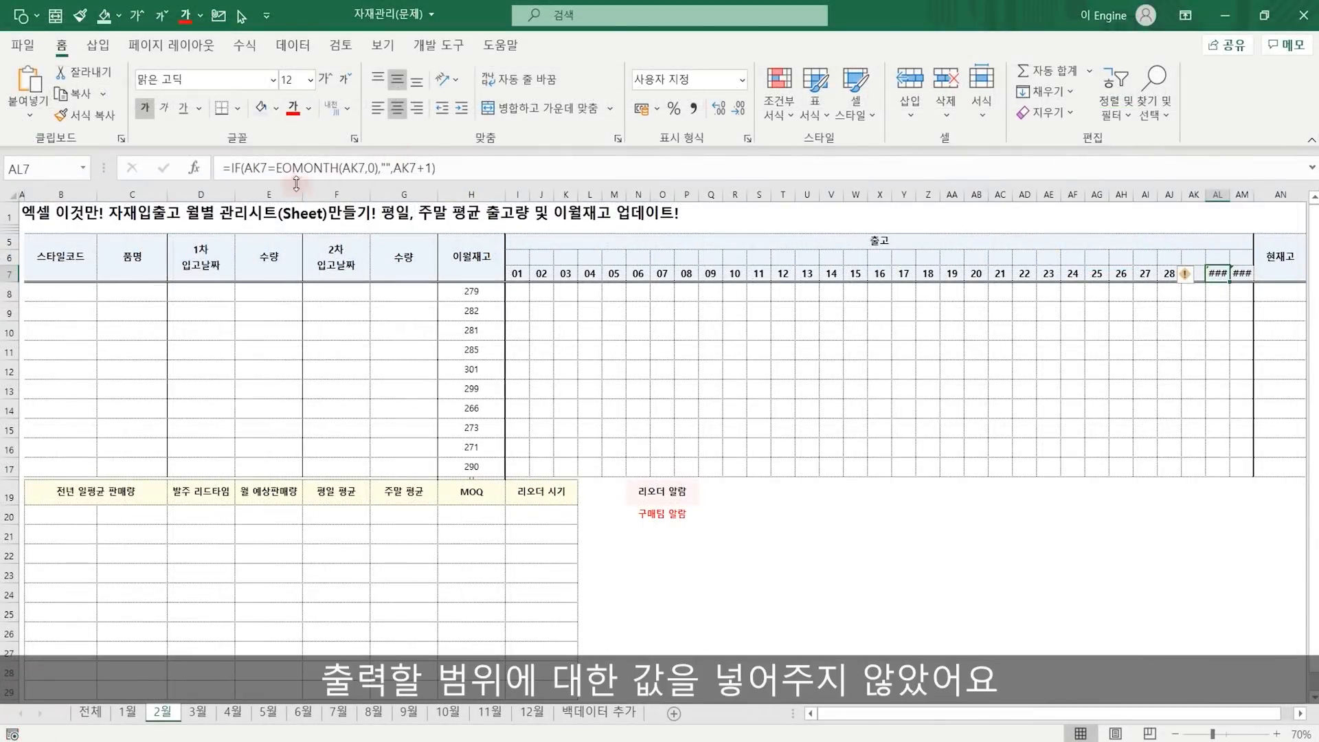
Wrap the J7 date formula in IFERROR with "" as the error value: =IFERROR(IF(I7=EOMONTH(I7,0),"",I7+1),"").
left_click(542, 275)
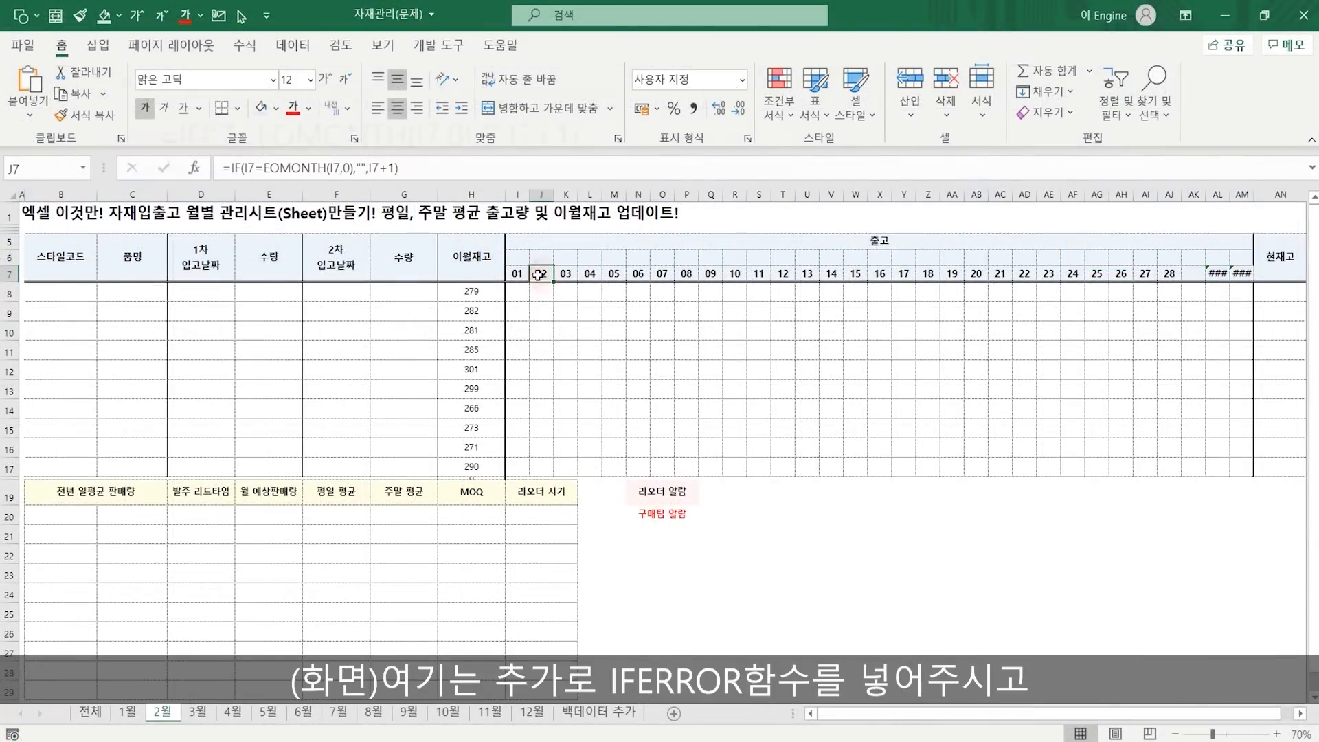
left_click(233, 167)
key("Left")
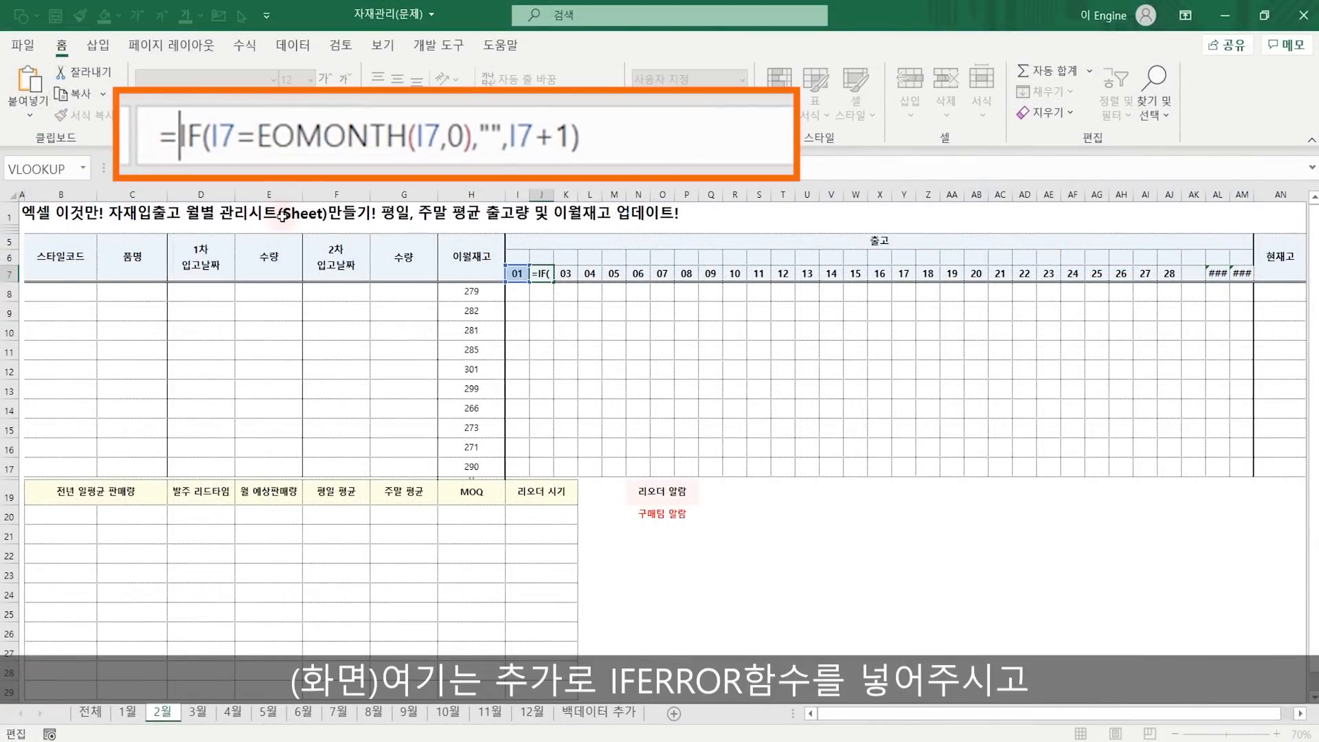
type("IFE")
type("RROR(")
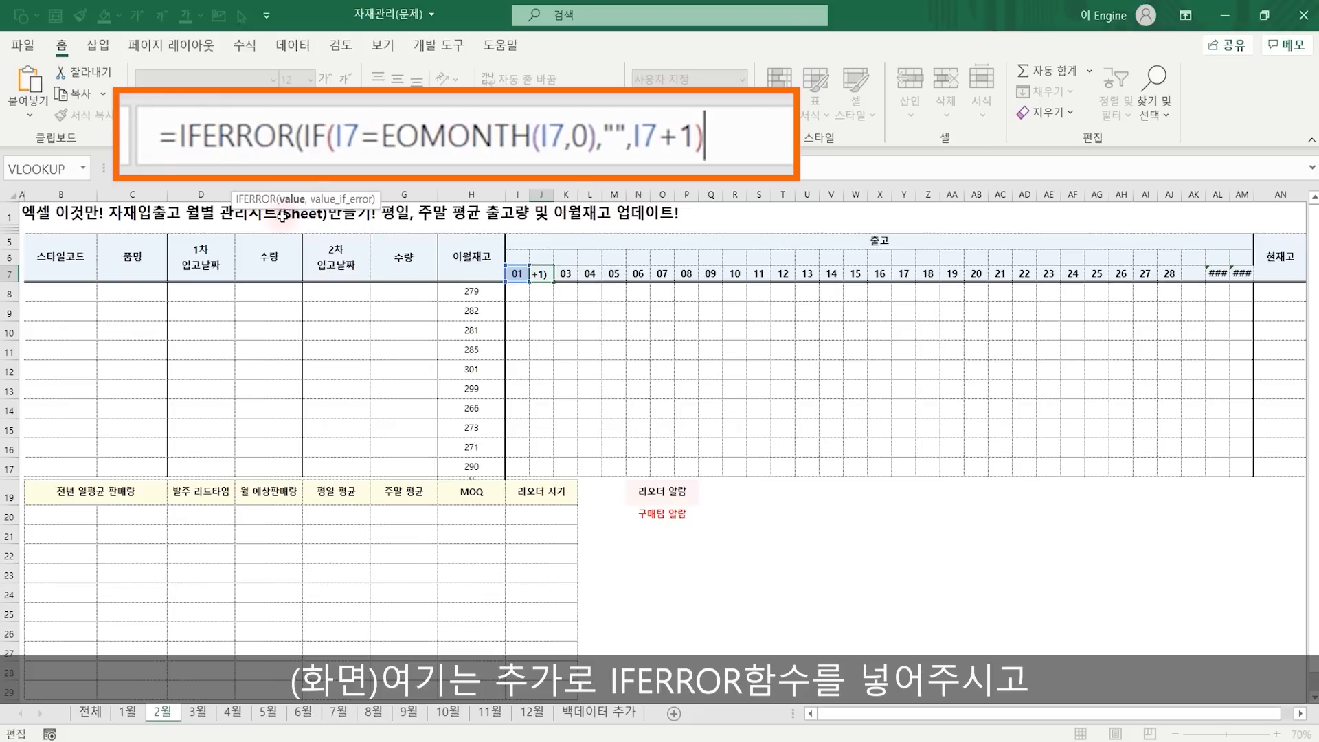
type(",")
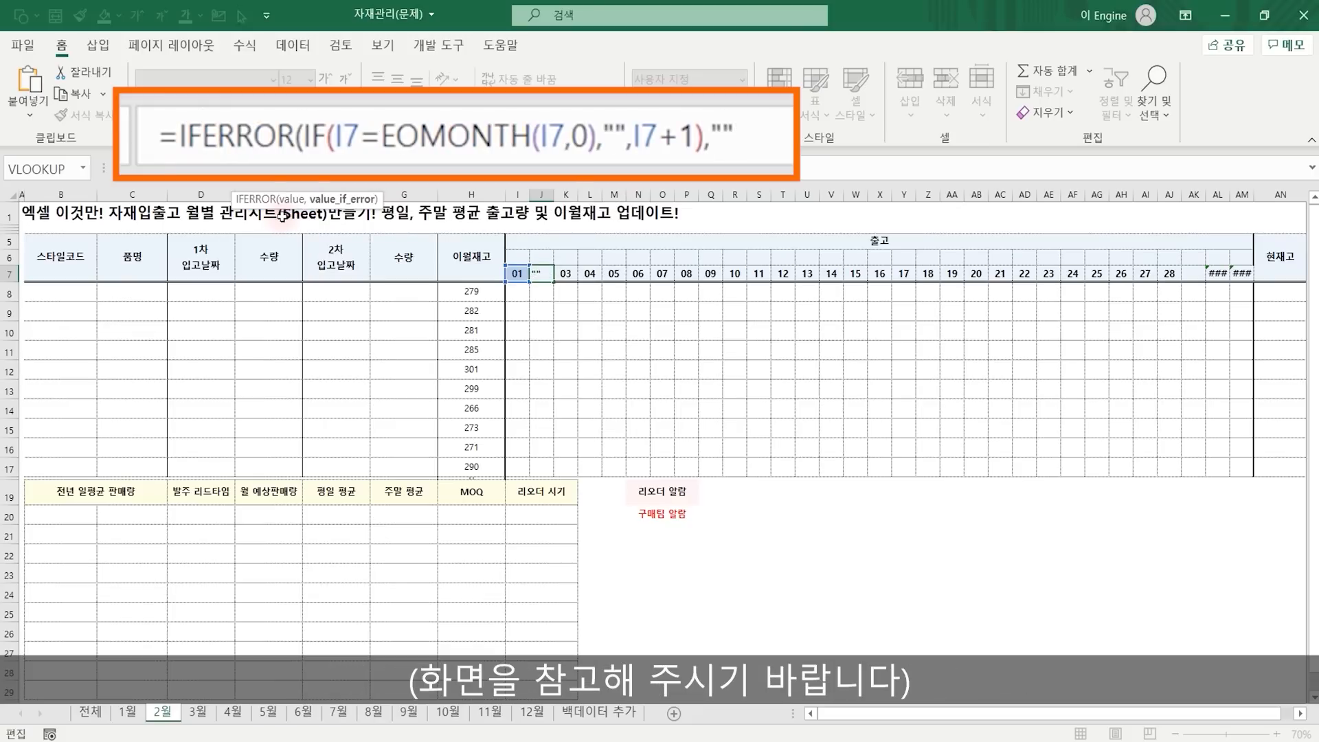
type("\"\")")
key("ctrl+Return")
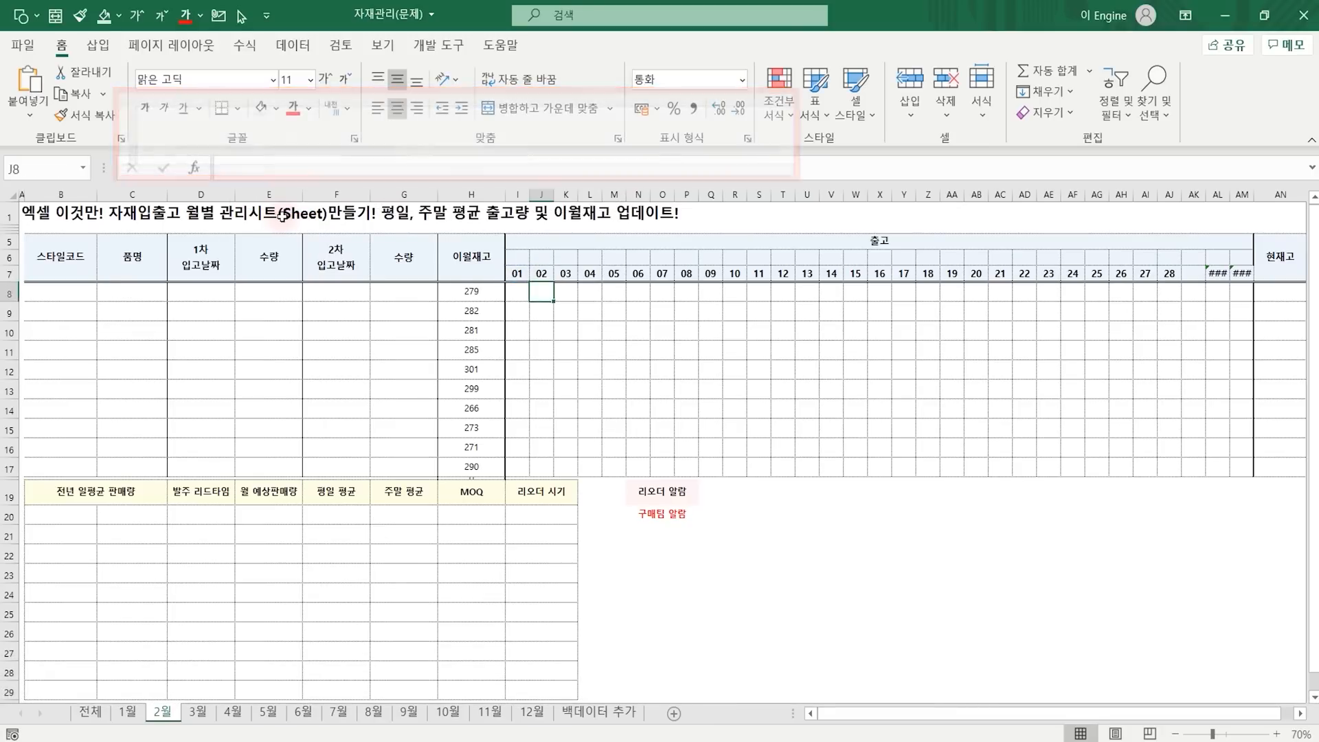
Fill the IFERROR version of the date formula from J7 across the 출고 header to AM7.
left_click_drag(553, 282, 1243, 283)
left_click(1217, 388)
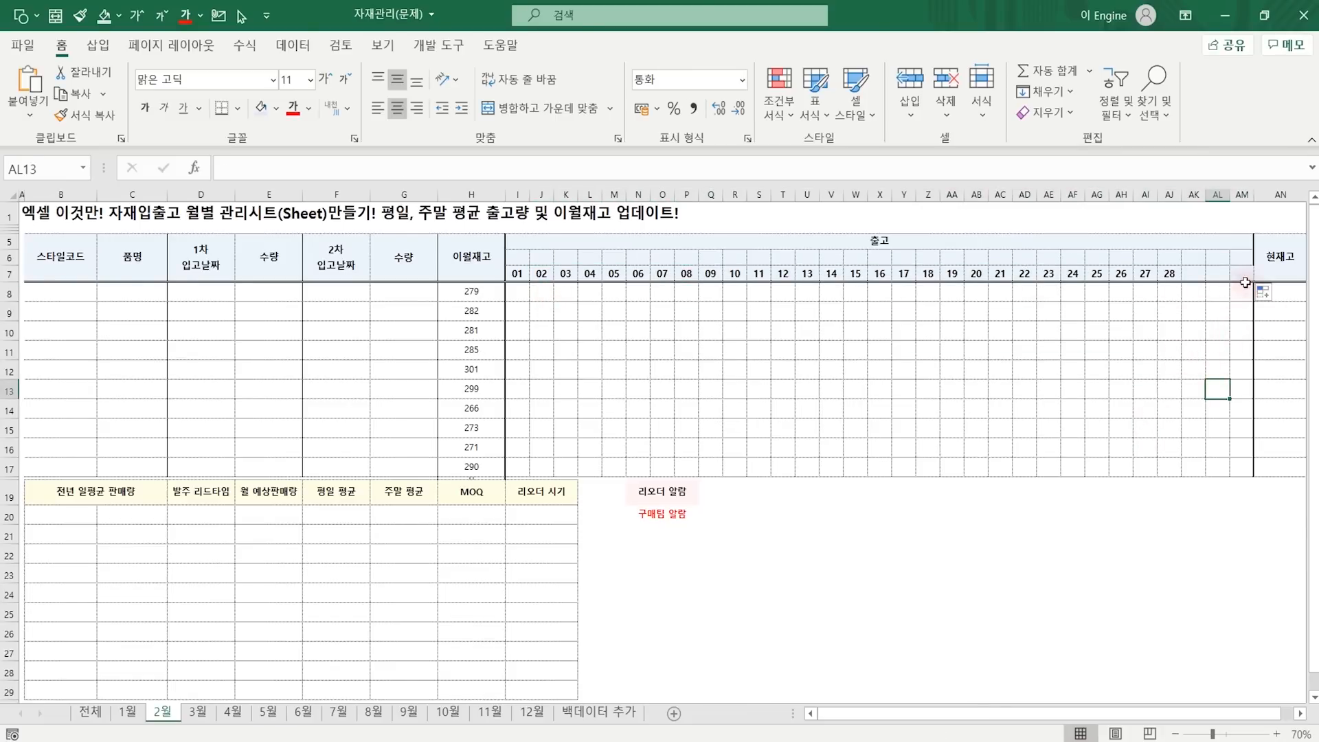
Enter the weekday formula =TEXT(I7,"AAA") in cell I6, above the first date.
left_click(518, 257)
type("=TEX")
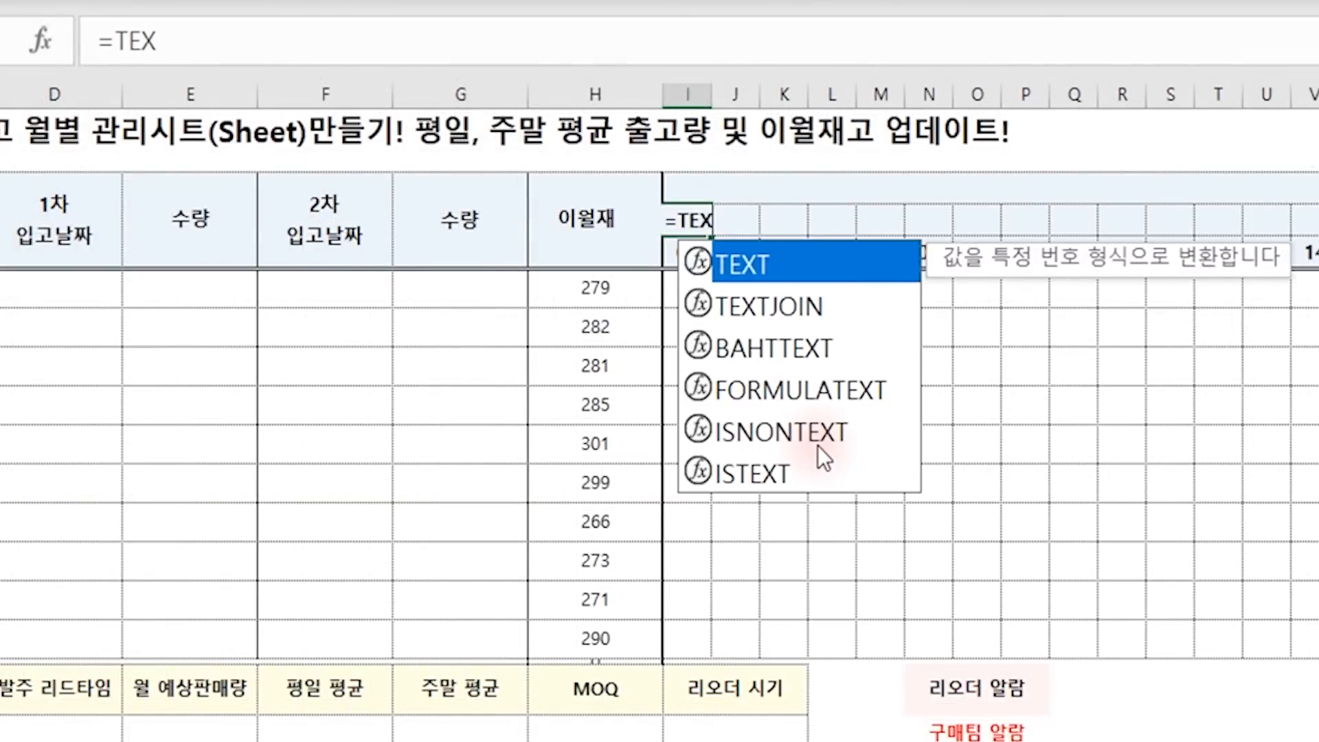
type("T(")
key("Down")
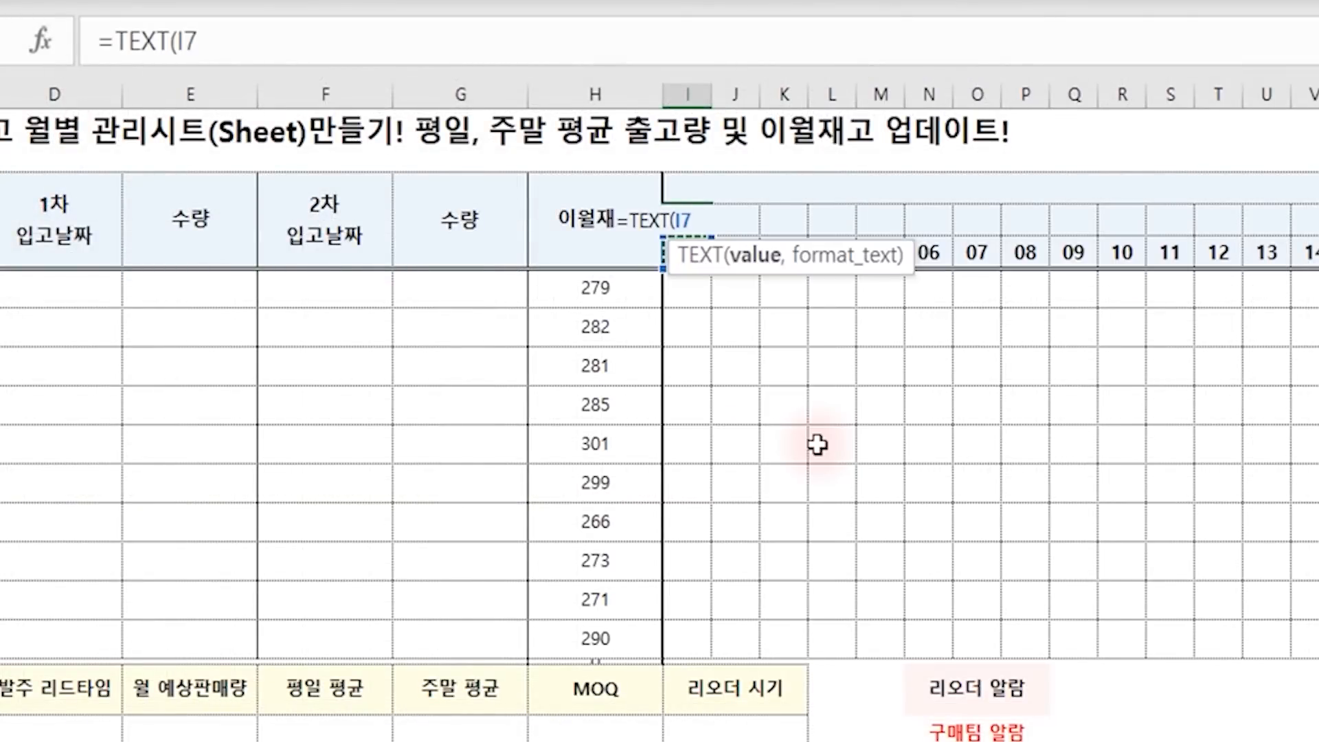
type(",\"AAA")
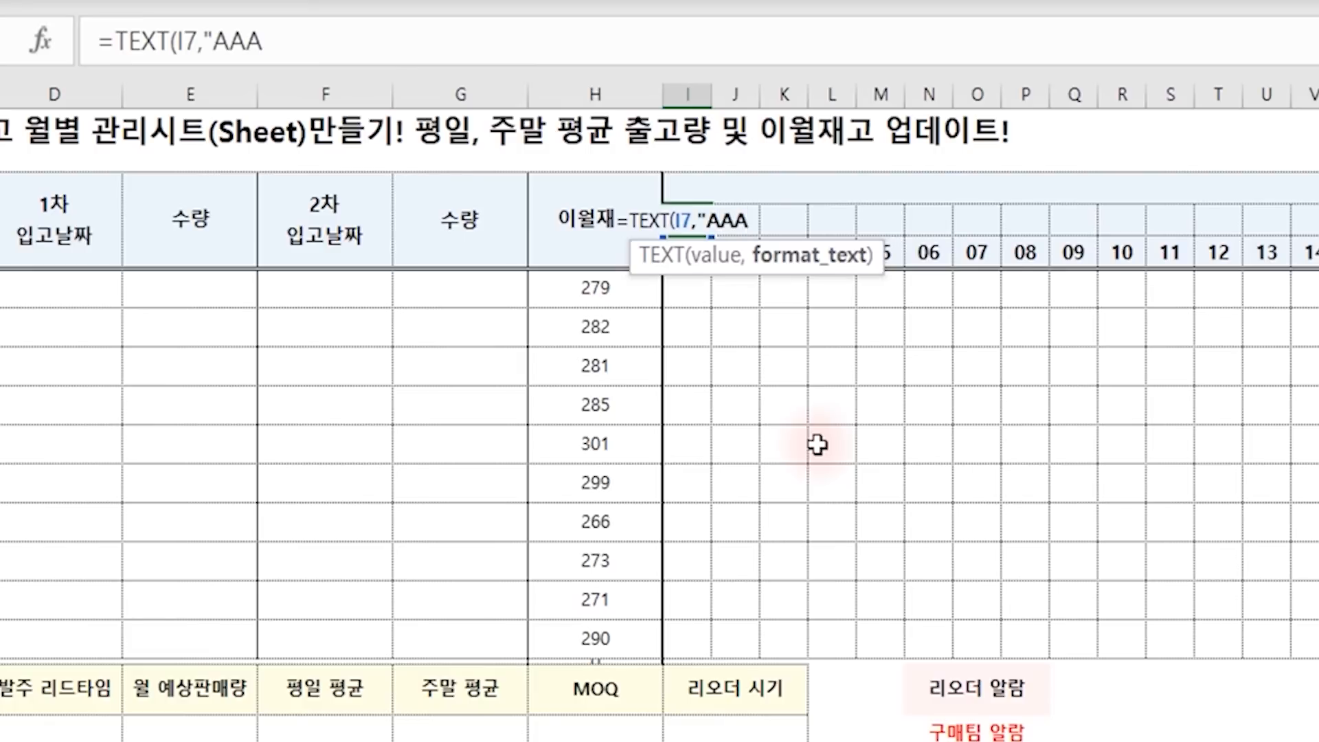
type("\")")
key("Return")
key("Up")
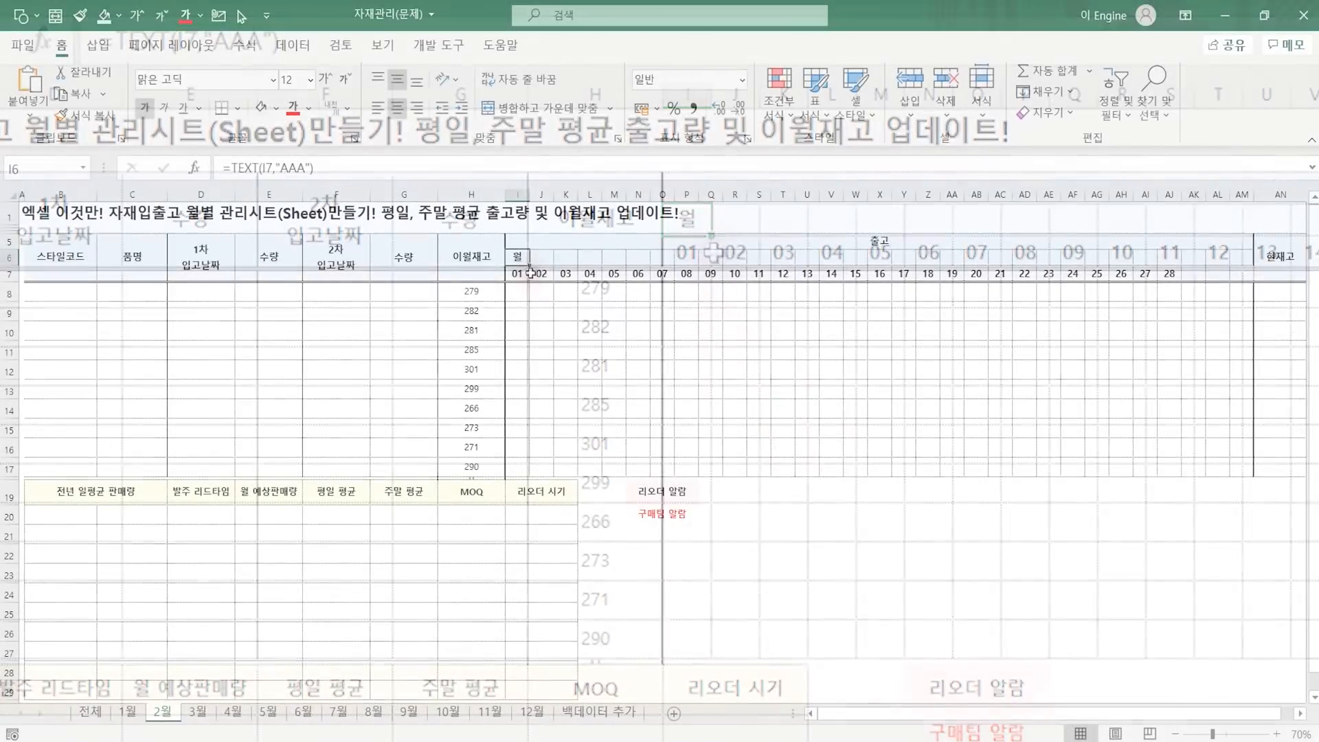
Fill the I6 weekday formula across row 6 to AM6 without formatting.
left_click_drag(531, 271, 1240, 261)
left_click(1263, 275)
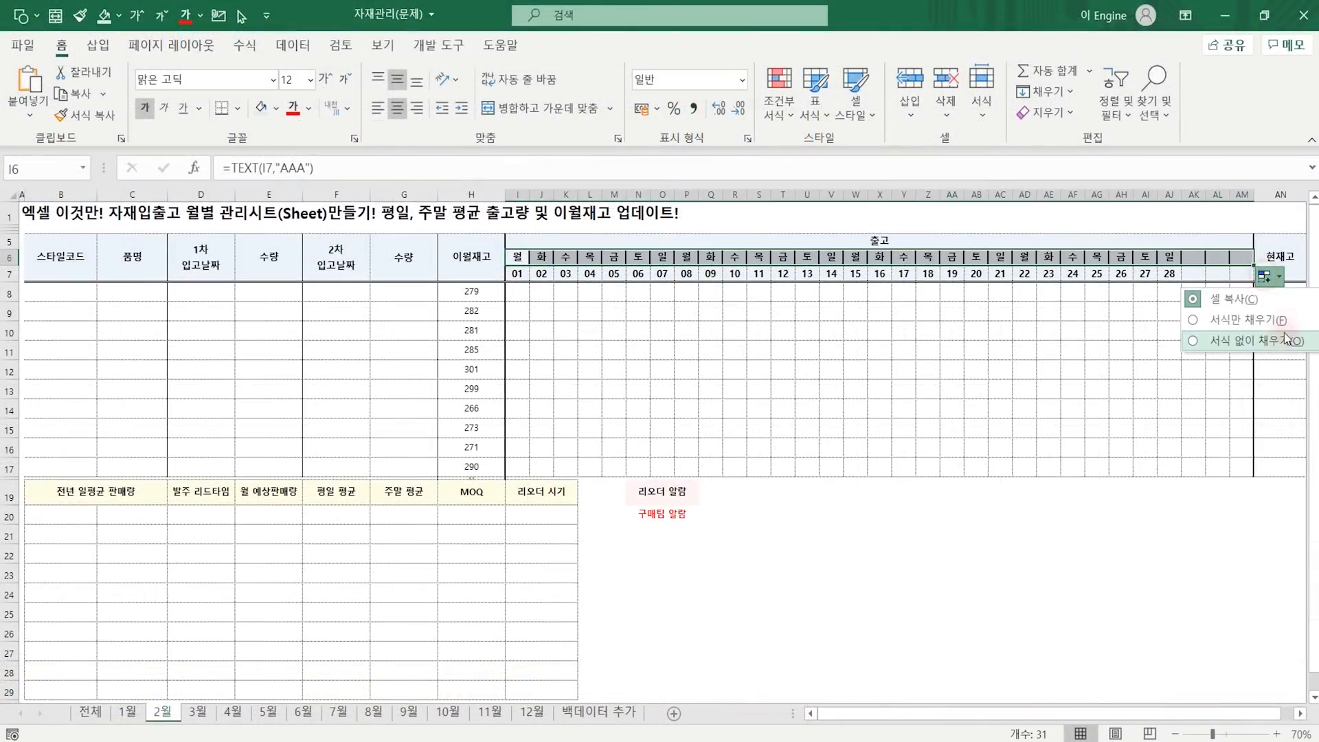
left_click(1256, 349)
left_click(1074, 435)
left_click(927, 410)
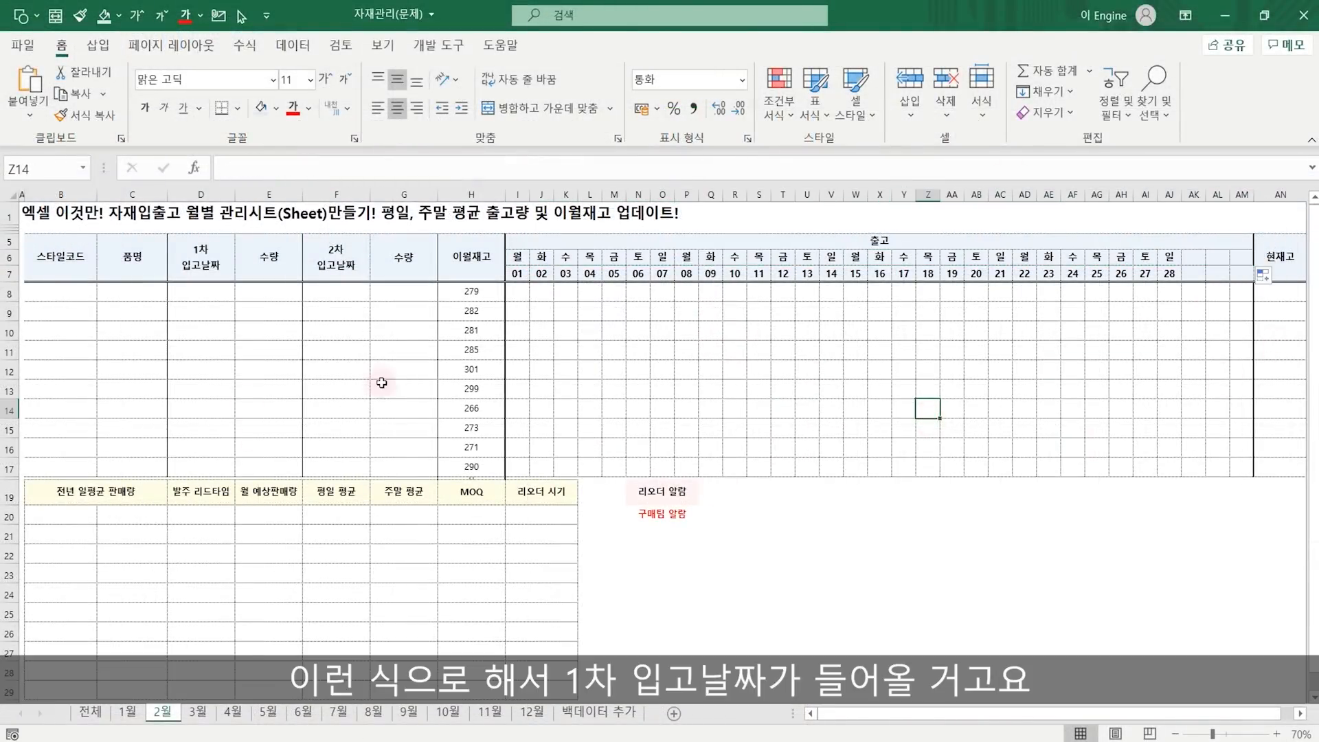
Review the empty 1차 입고날짜, 스타일코드 and 품명 columns on 2월 and inspect the 품명 VLOOKUP formula in C9 of 1월.
left_click(201, 293)
left_click(198, 386)
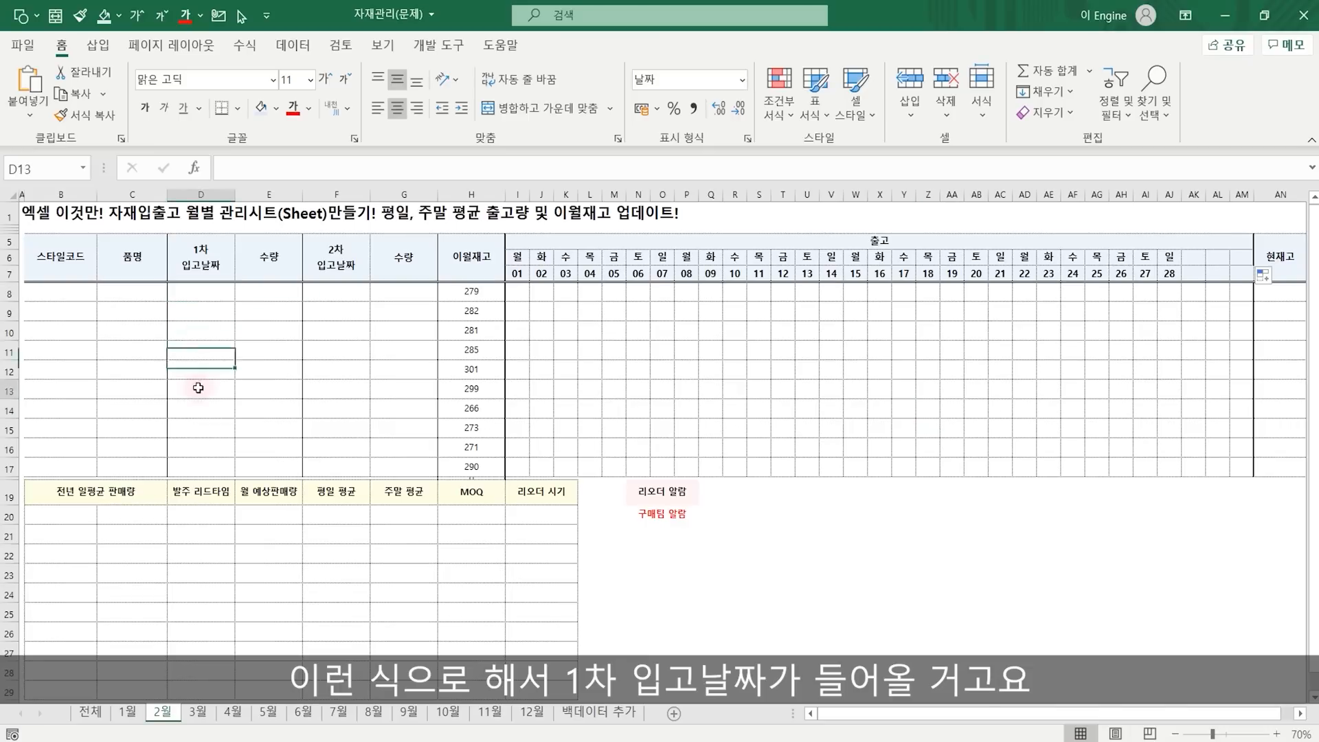
left_click(192, 432)
left_click(73, 303)
left_click(70, 363)
left_click(59, 419)
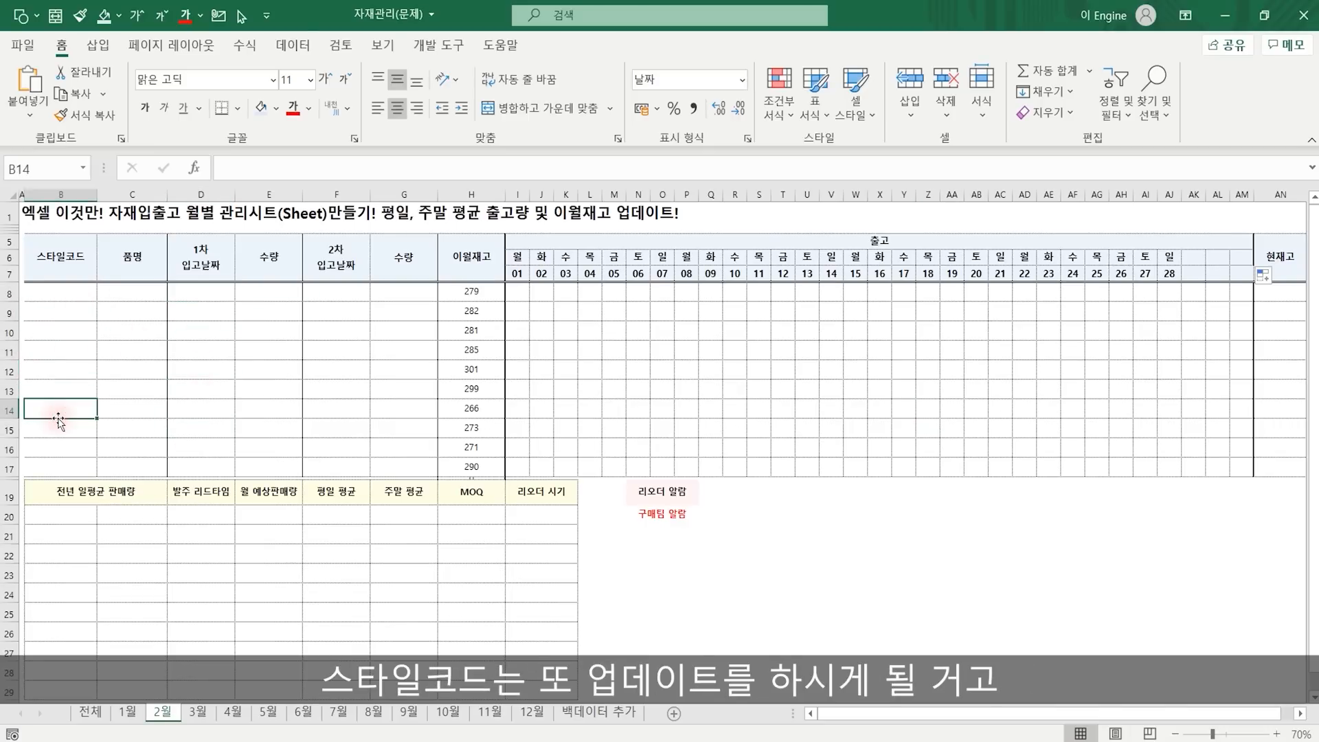
left_click(117, 290)
left_click(112, 351)
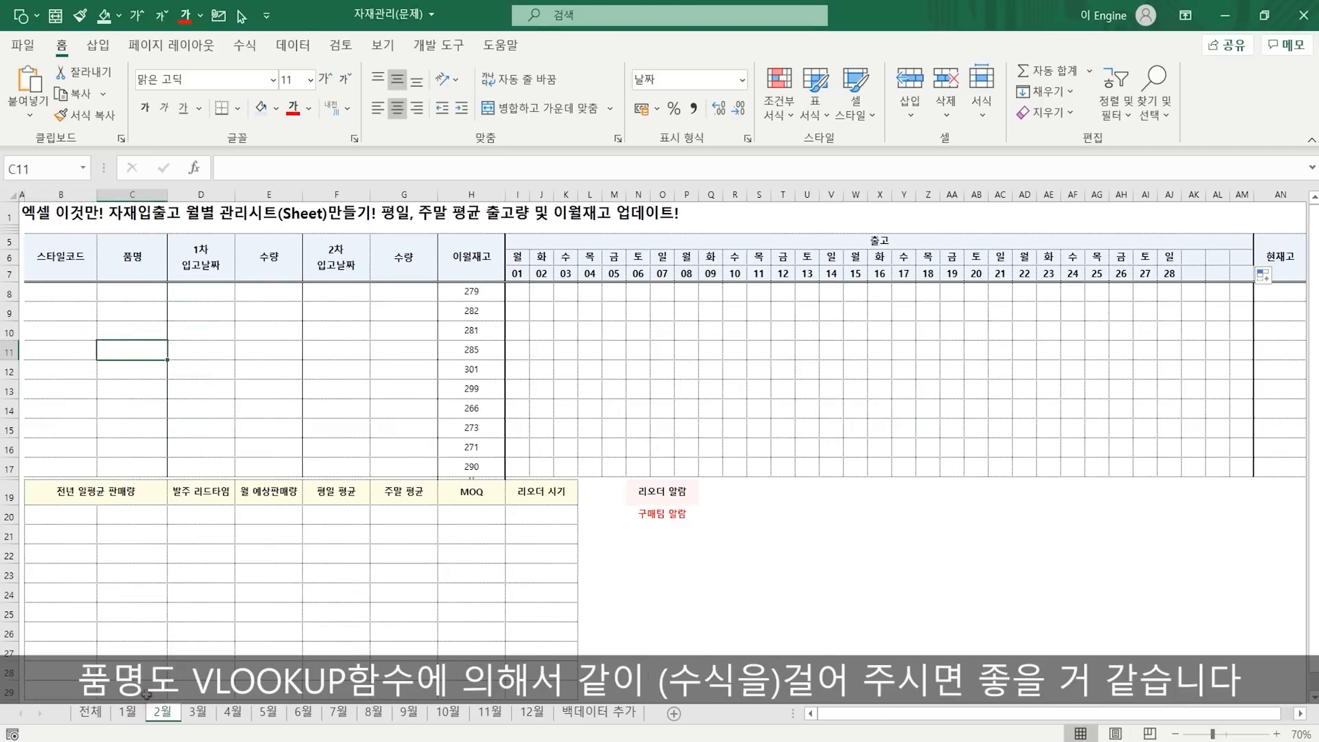
left_click(127, 712)
left_click(134, 283)
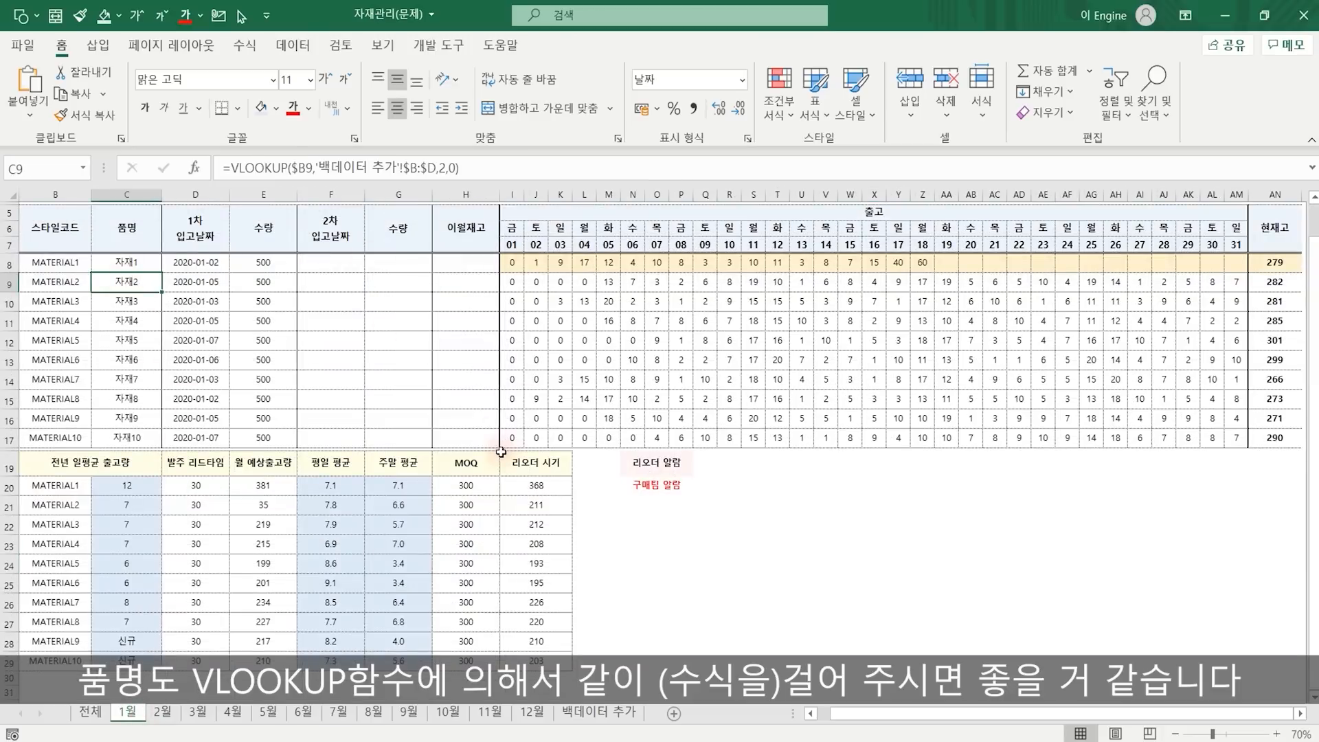
On the 전체 sheet, format the averages in H10:J19 with comma style and two decimal places.
key("ctrl+Page_Up")
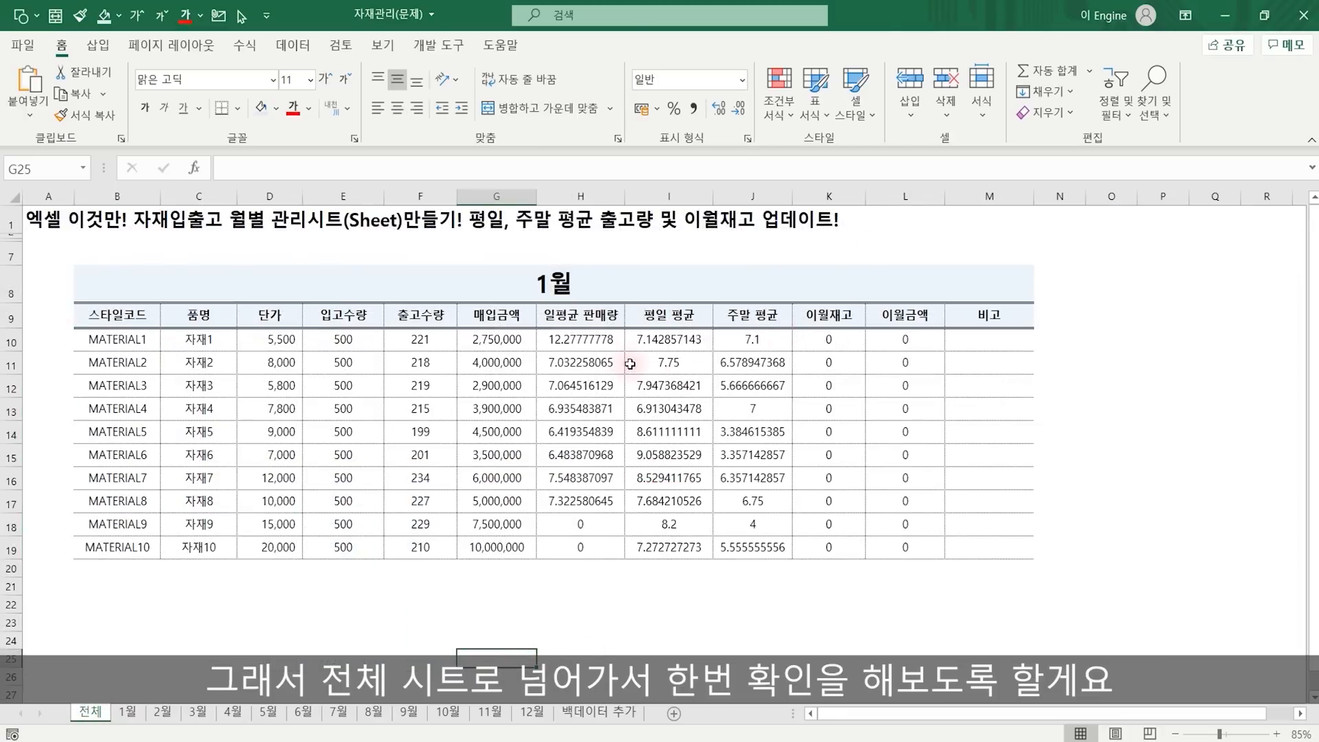
left_click_drag(584, 340, 755, 542)
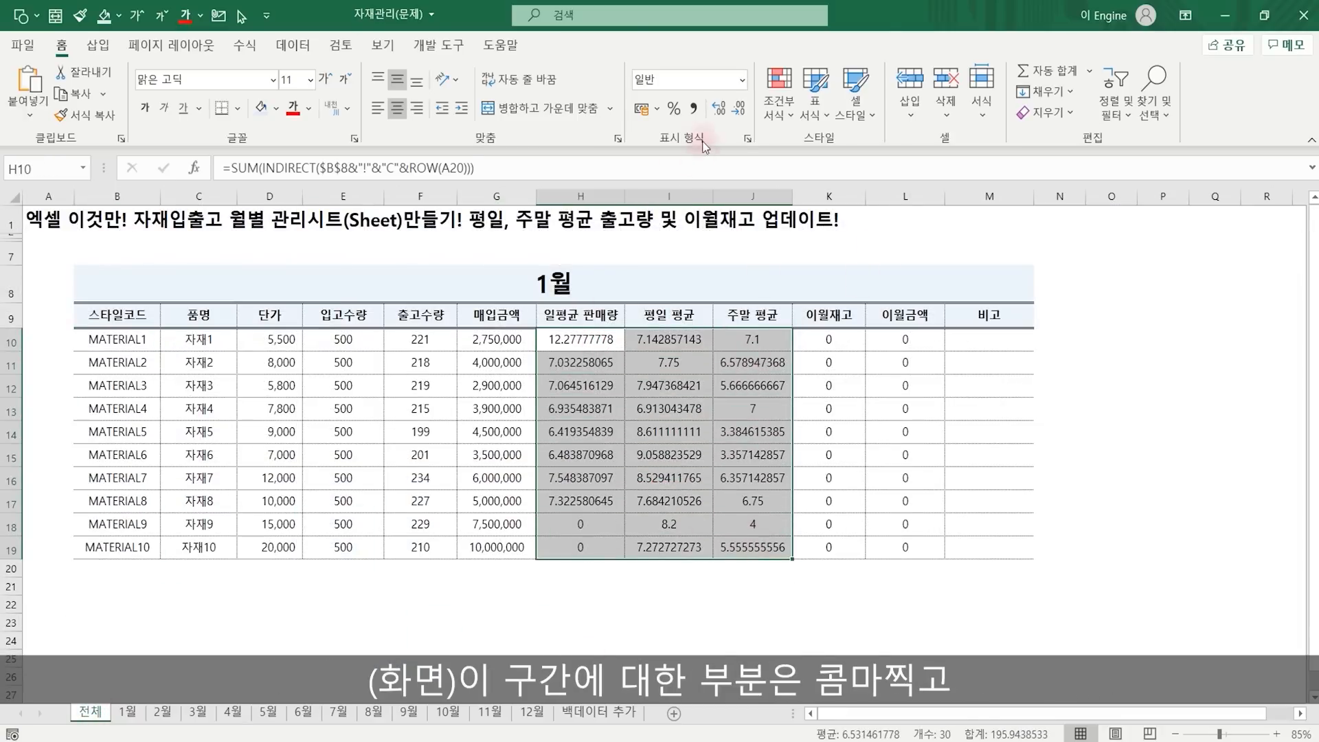
left_click(693, 108)
left_click(720, 108)
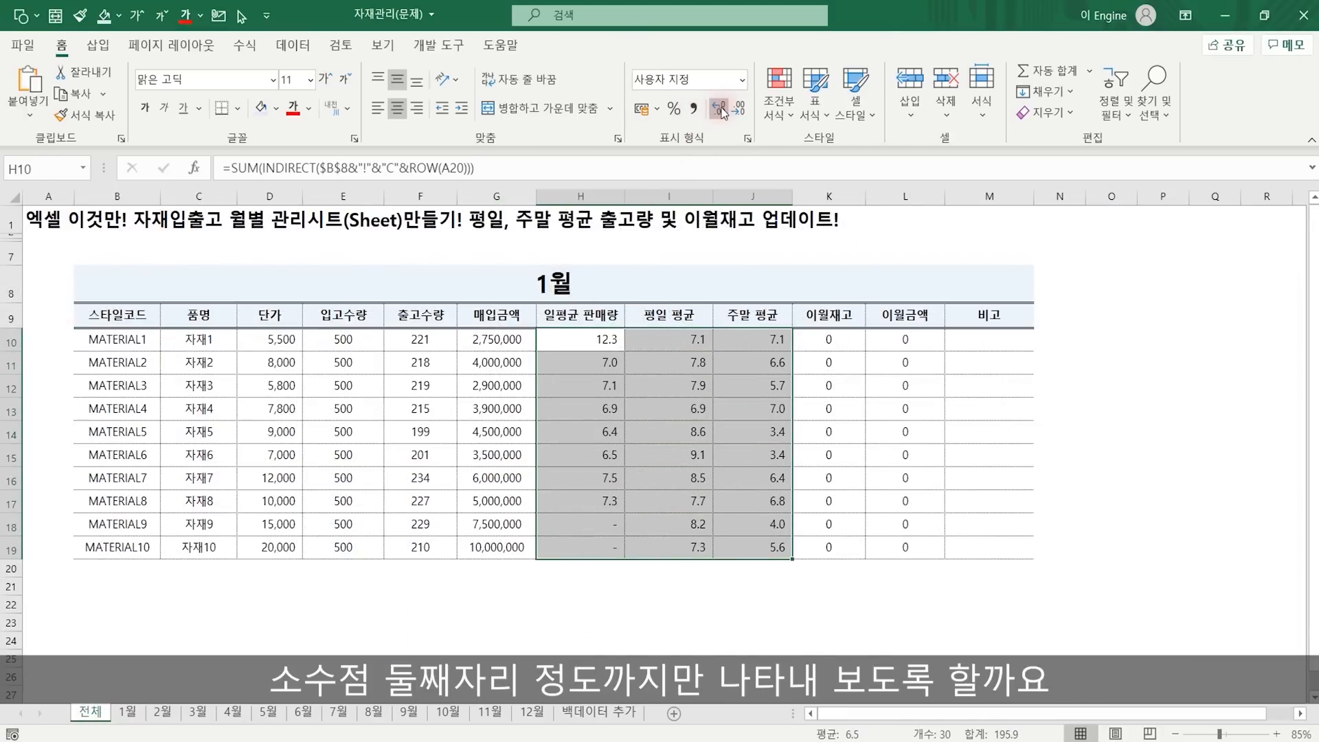
left_click(720, 109)
left_click(1160, 433)
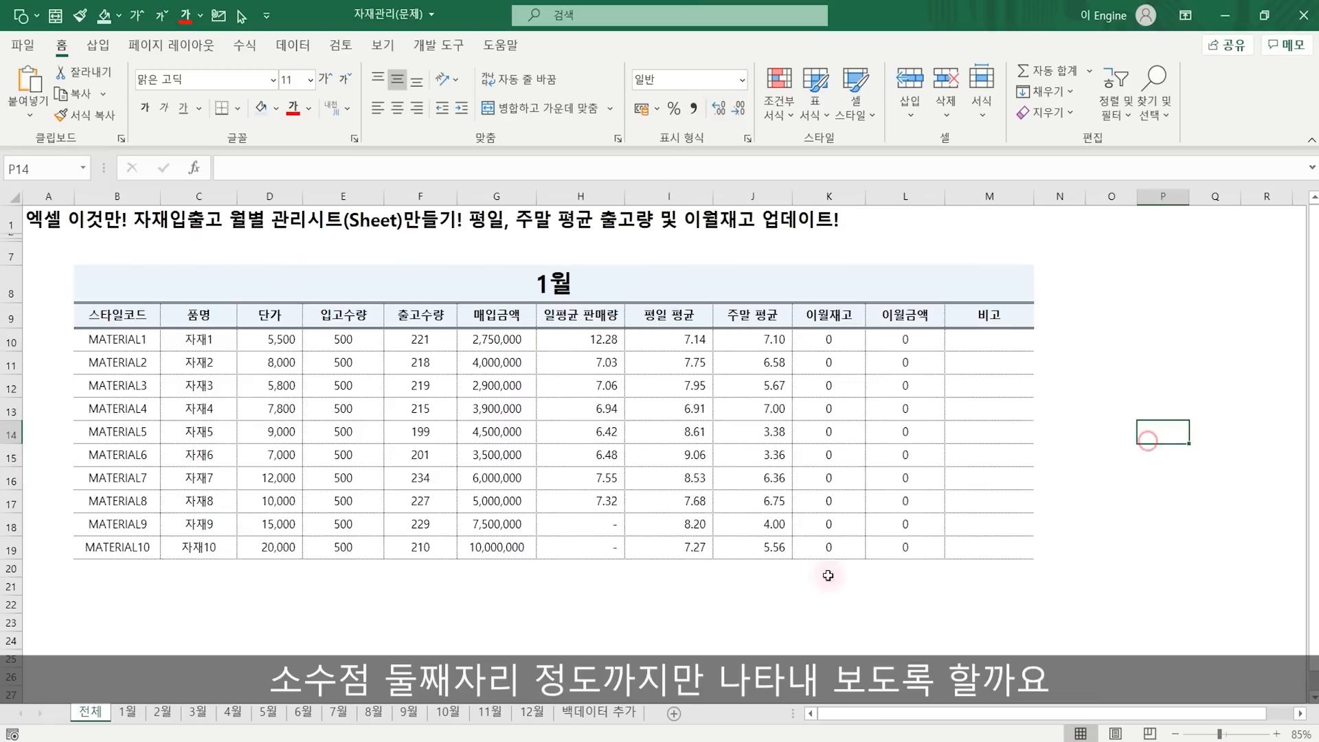
Set the summary month in B8 of the 전체 sheet to 2월.
left_click(574, 285)
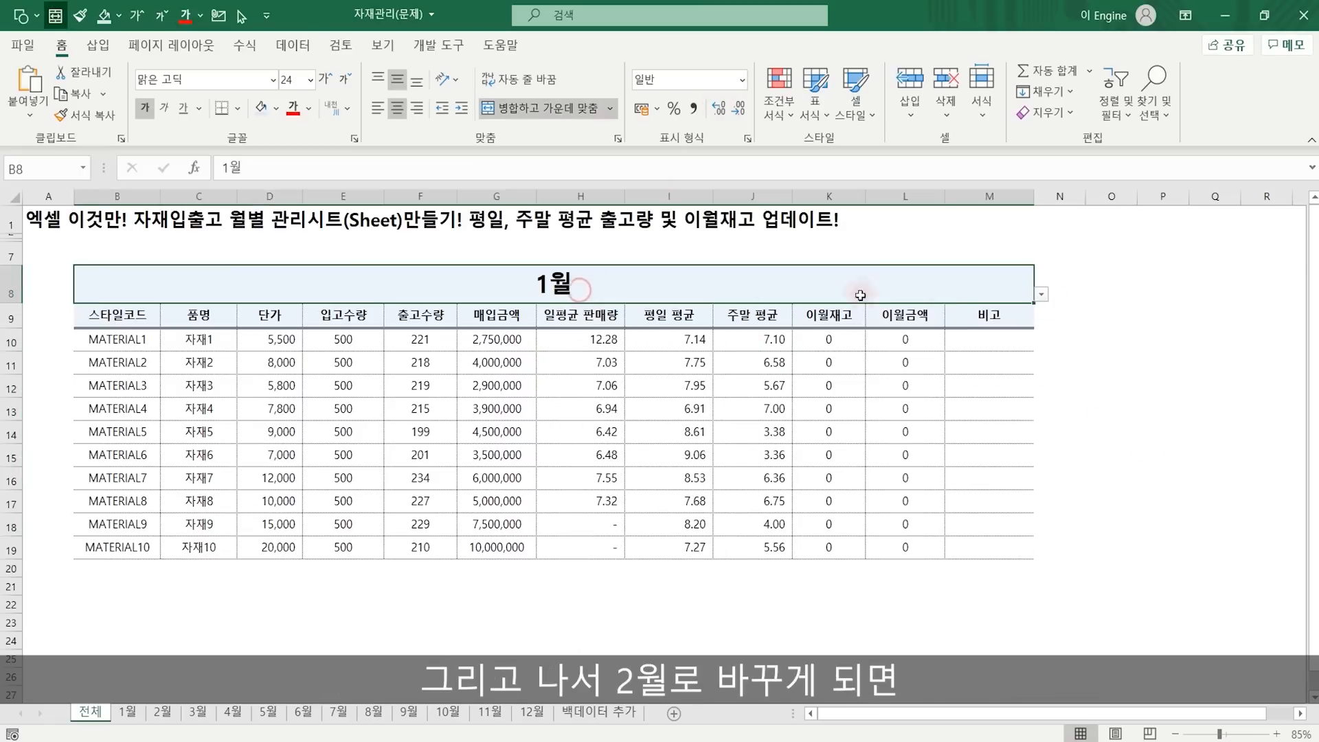
left_click(1041, 294)
left_click(125, 322)
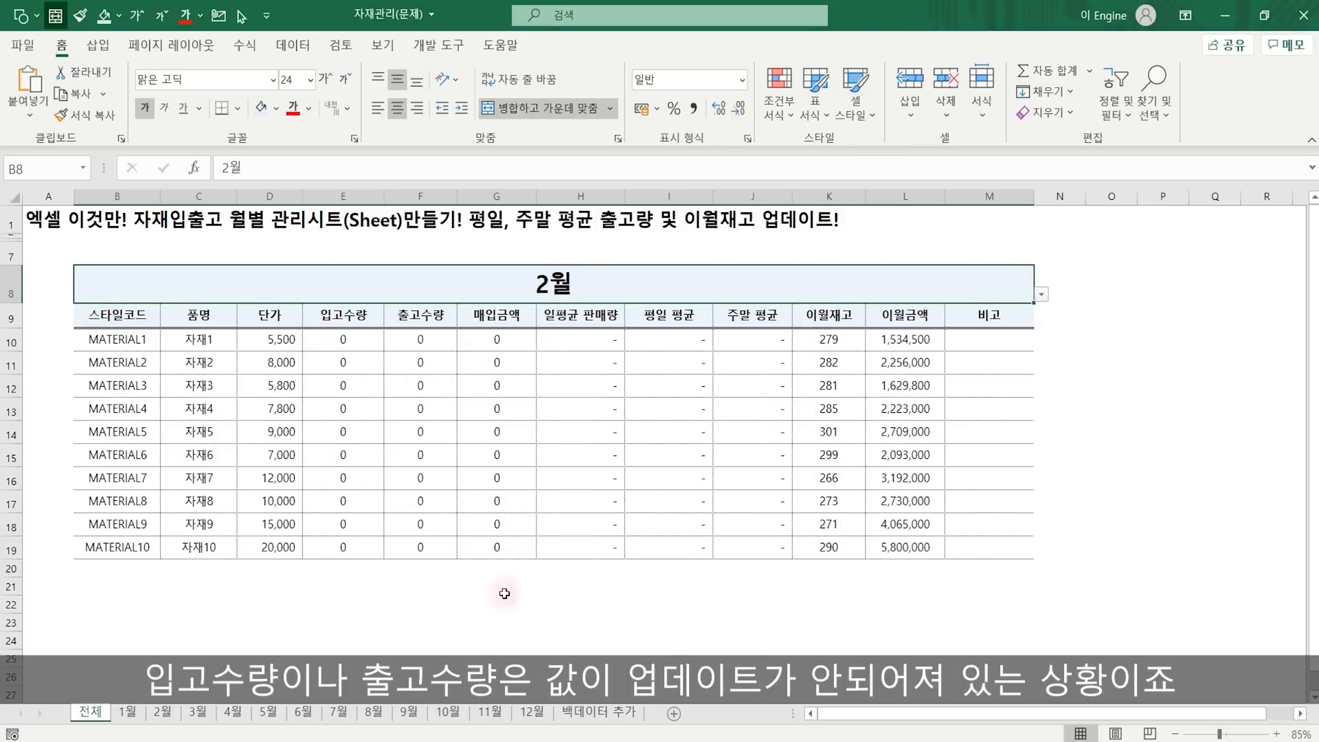
Check the 2월 and 1월 sheets, and set the 전체 summary month back to 1월.
left_click(160, 716)
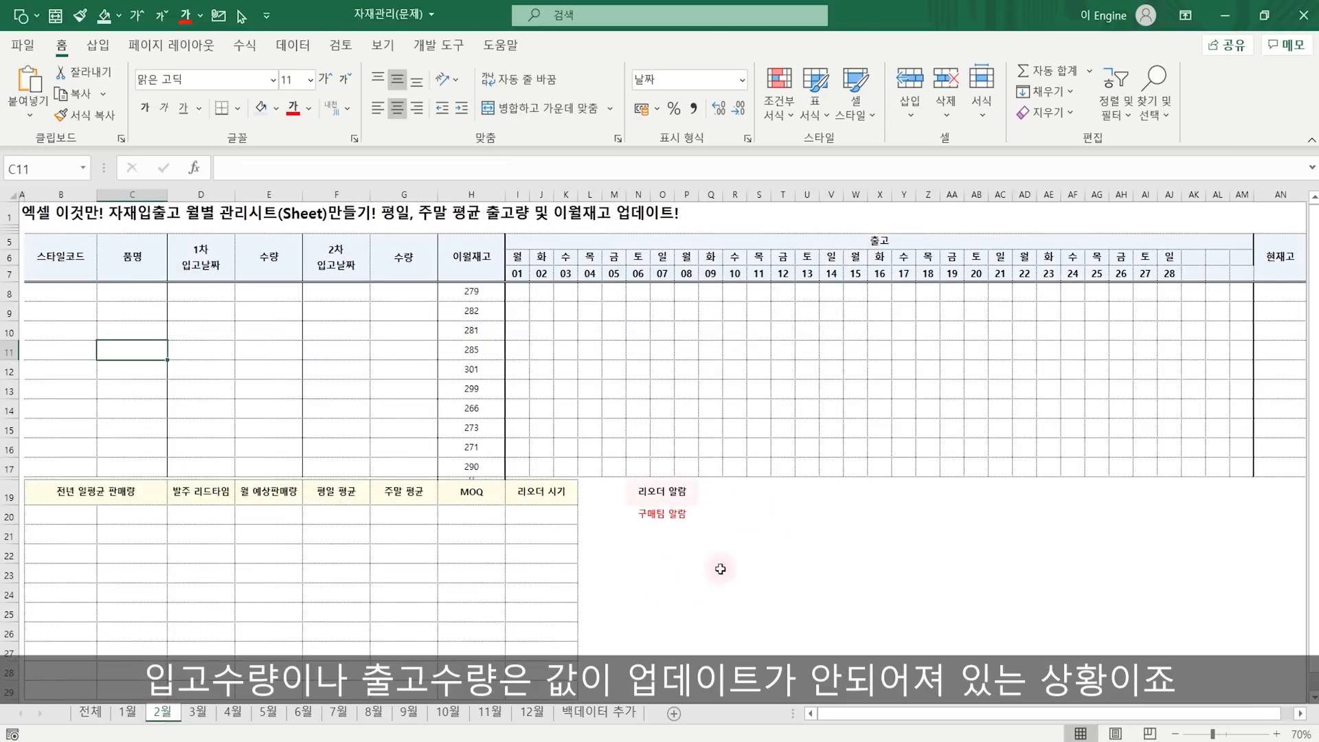
left_click(129, 713)
left_click(90, 713)
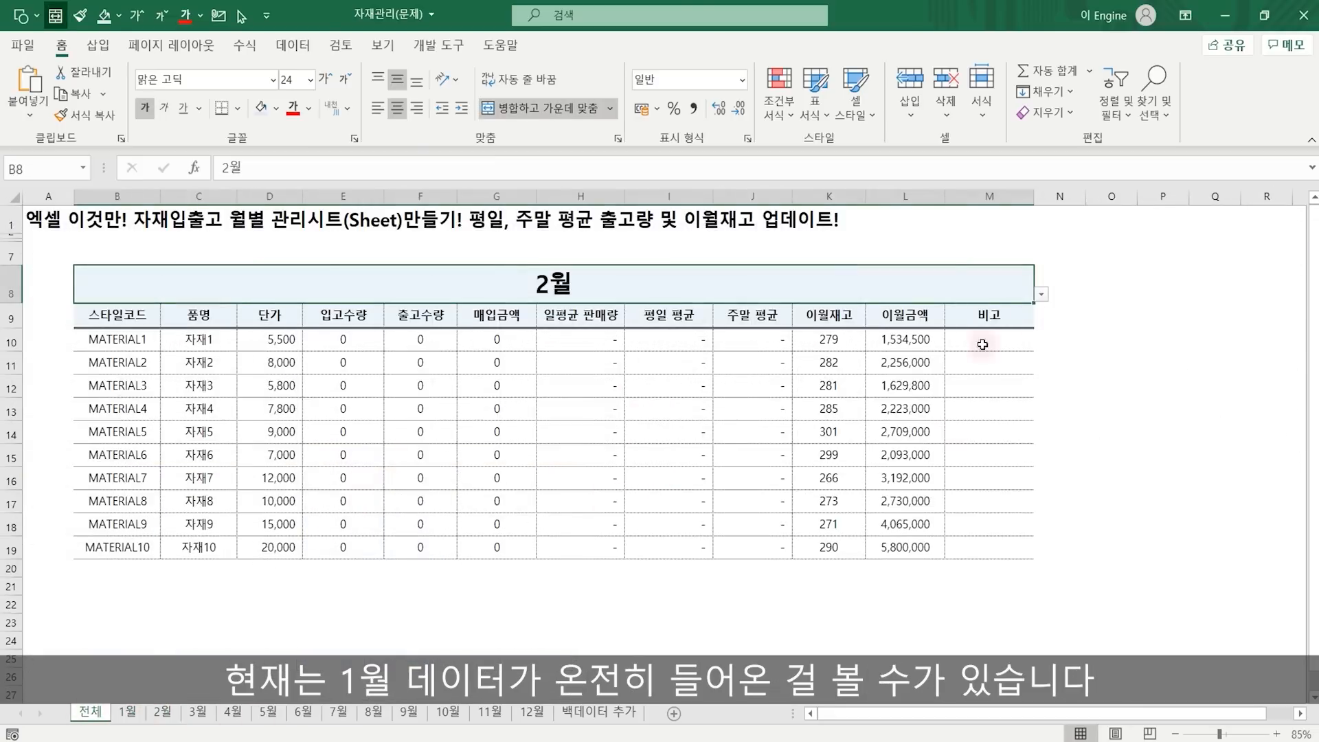
left_click(1042, 294)
left_click(813, 309)
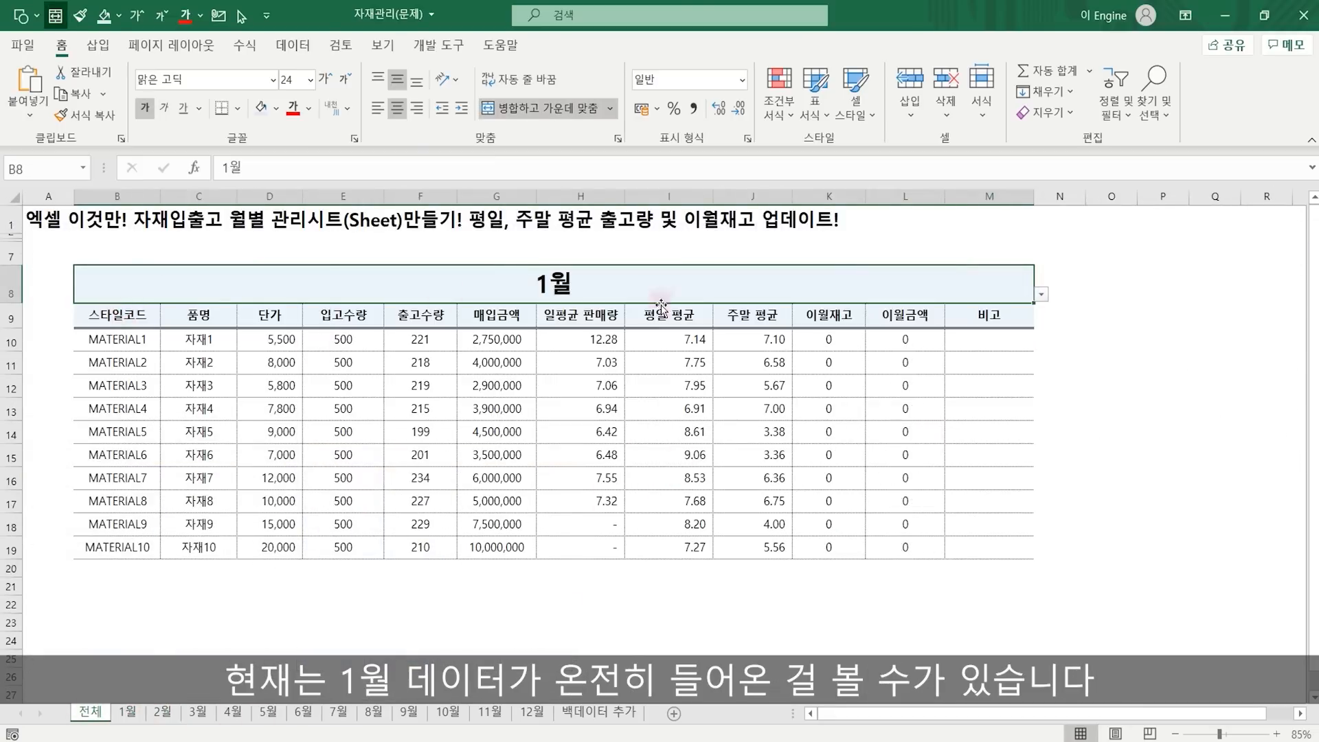